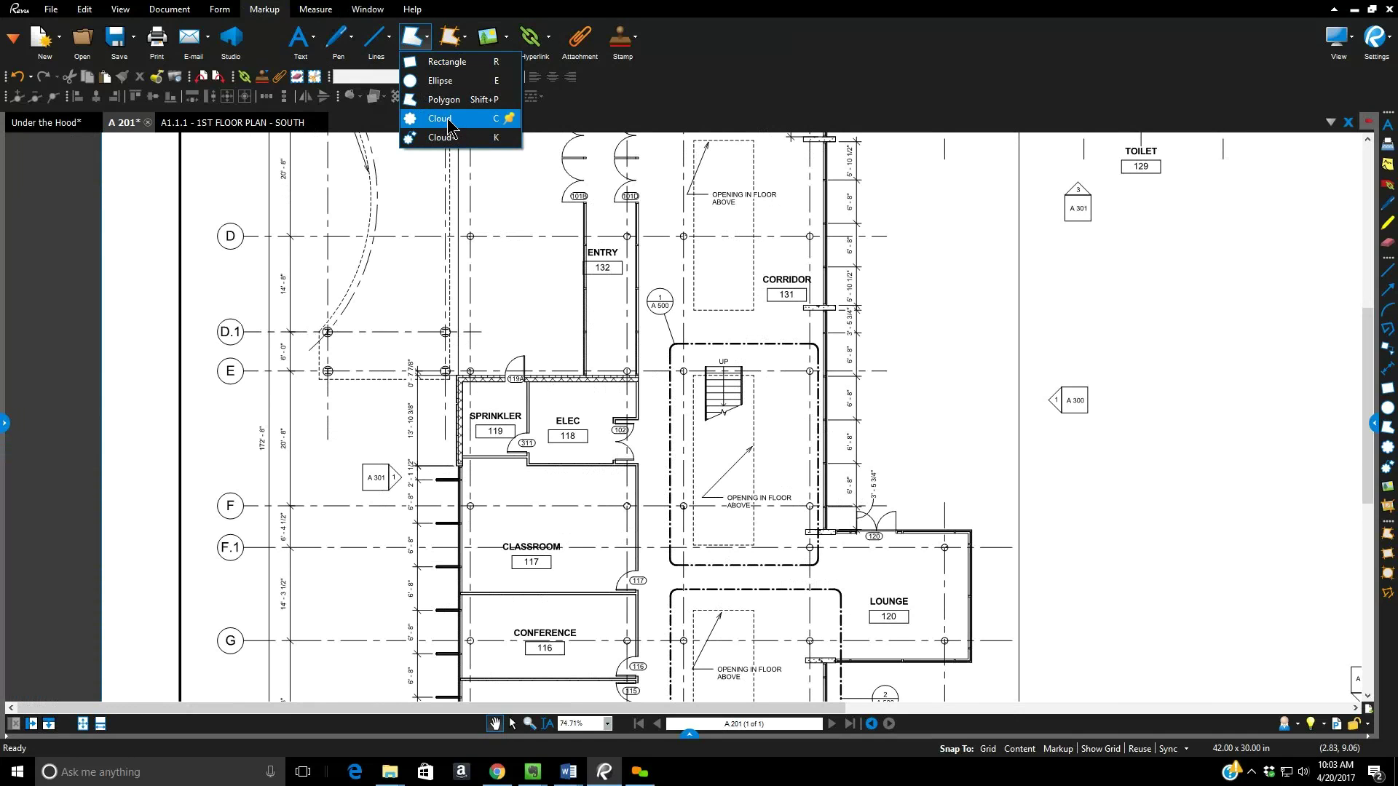
- Draw a cloud over the corridor's exterior wall beside the stair and add a text box outside reading "Wall issue needs to be repaired"
left_click(447, 118)
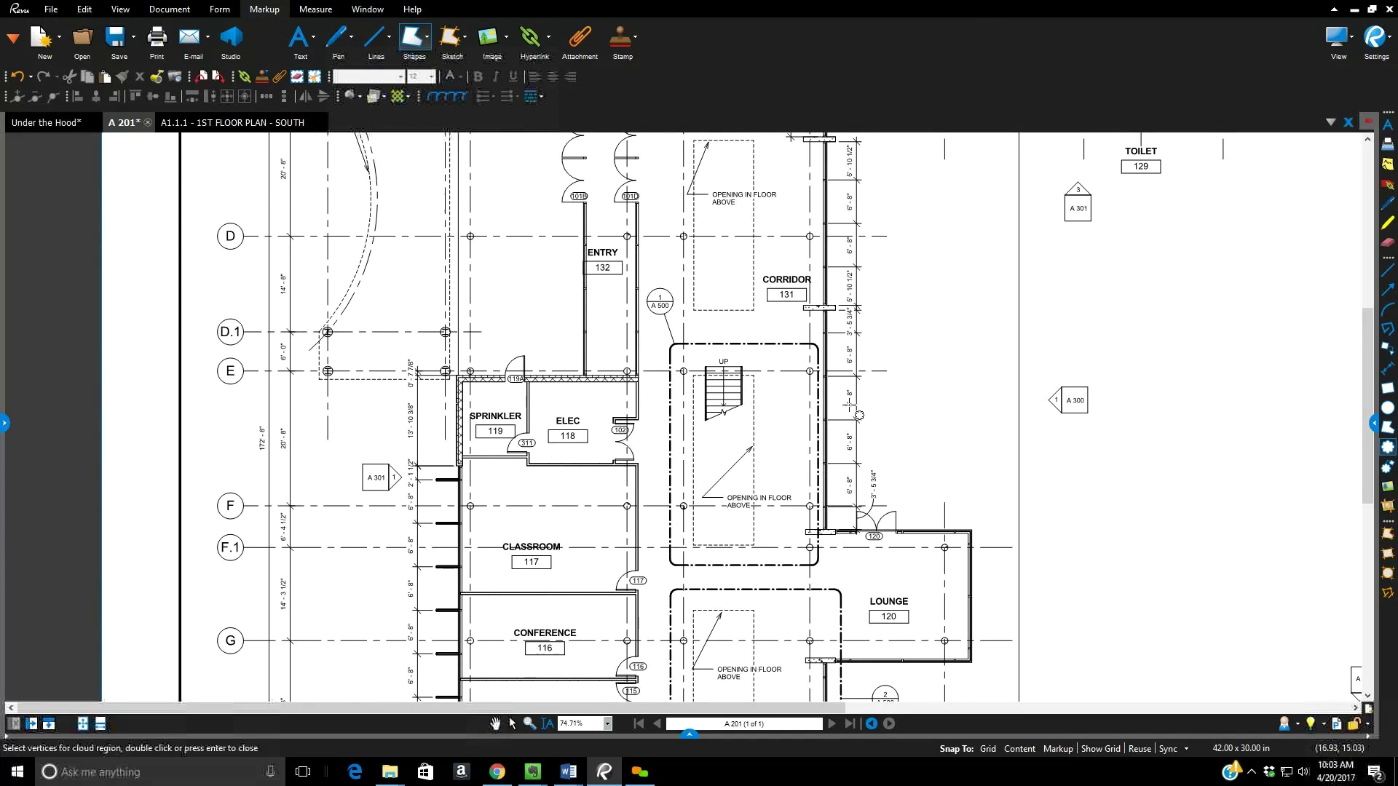
left_click_drag(755, 334, 848, 421)
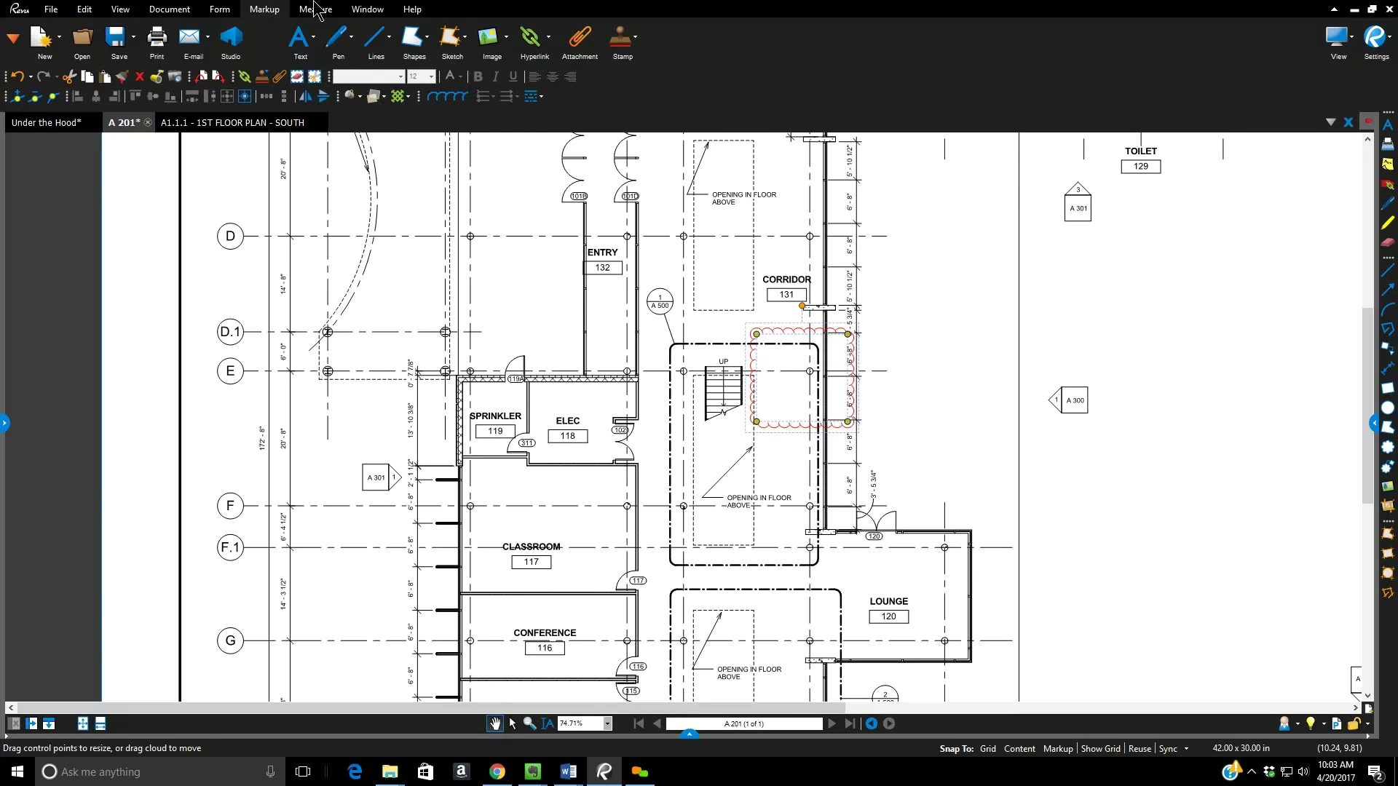
left_click(312, 36)
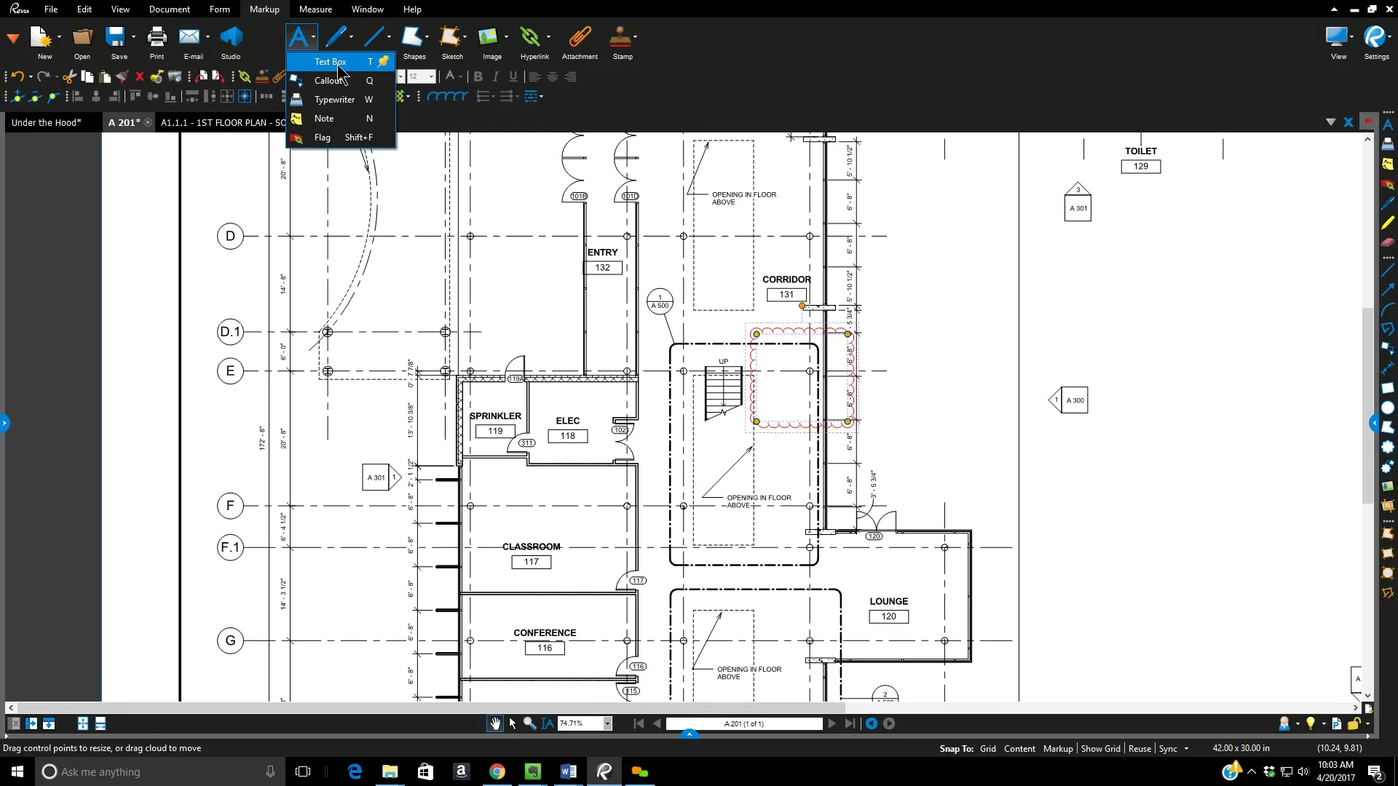
left_click(339, 64)
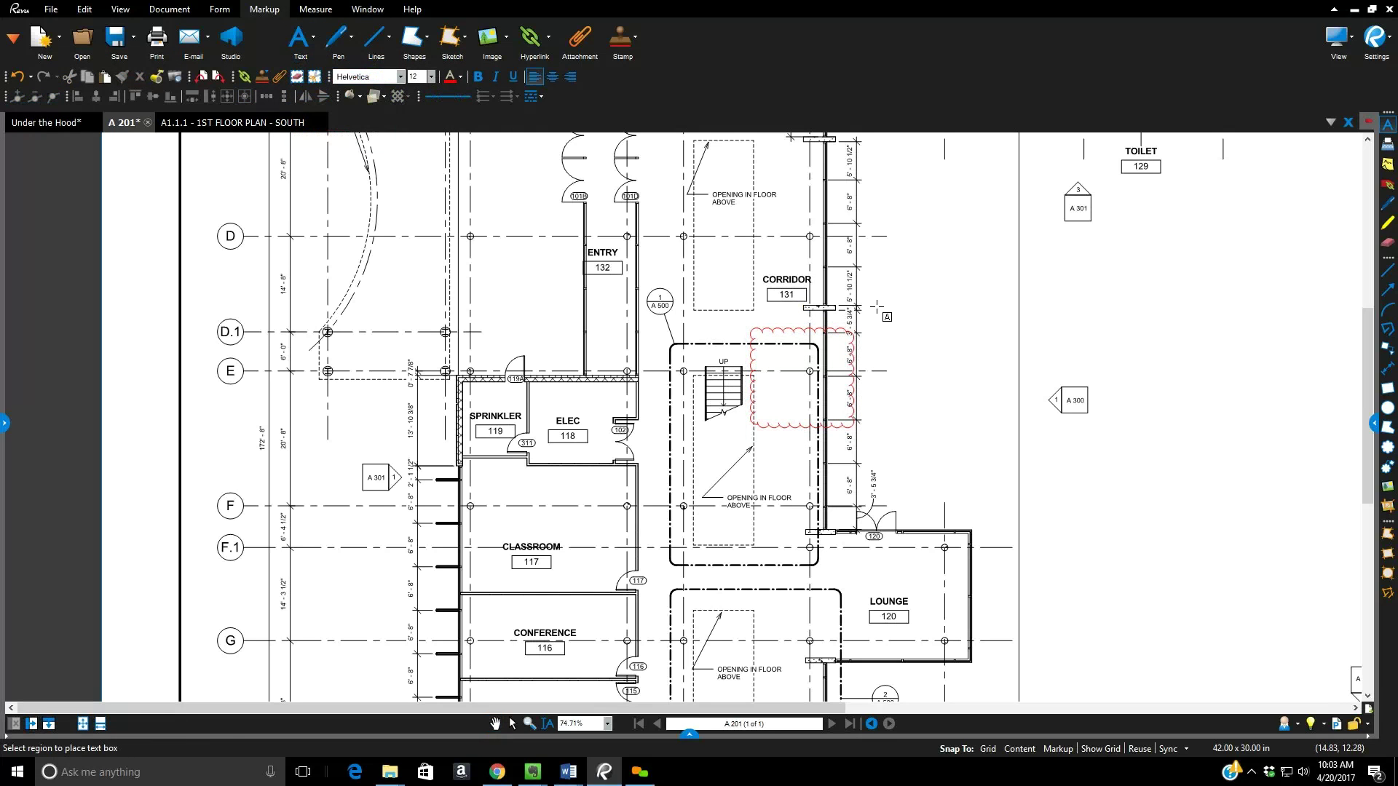
left_click_drag(877, 307, 989, 377)
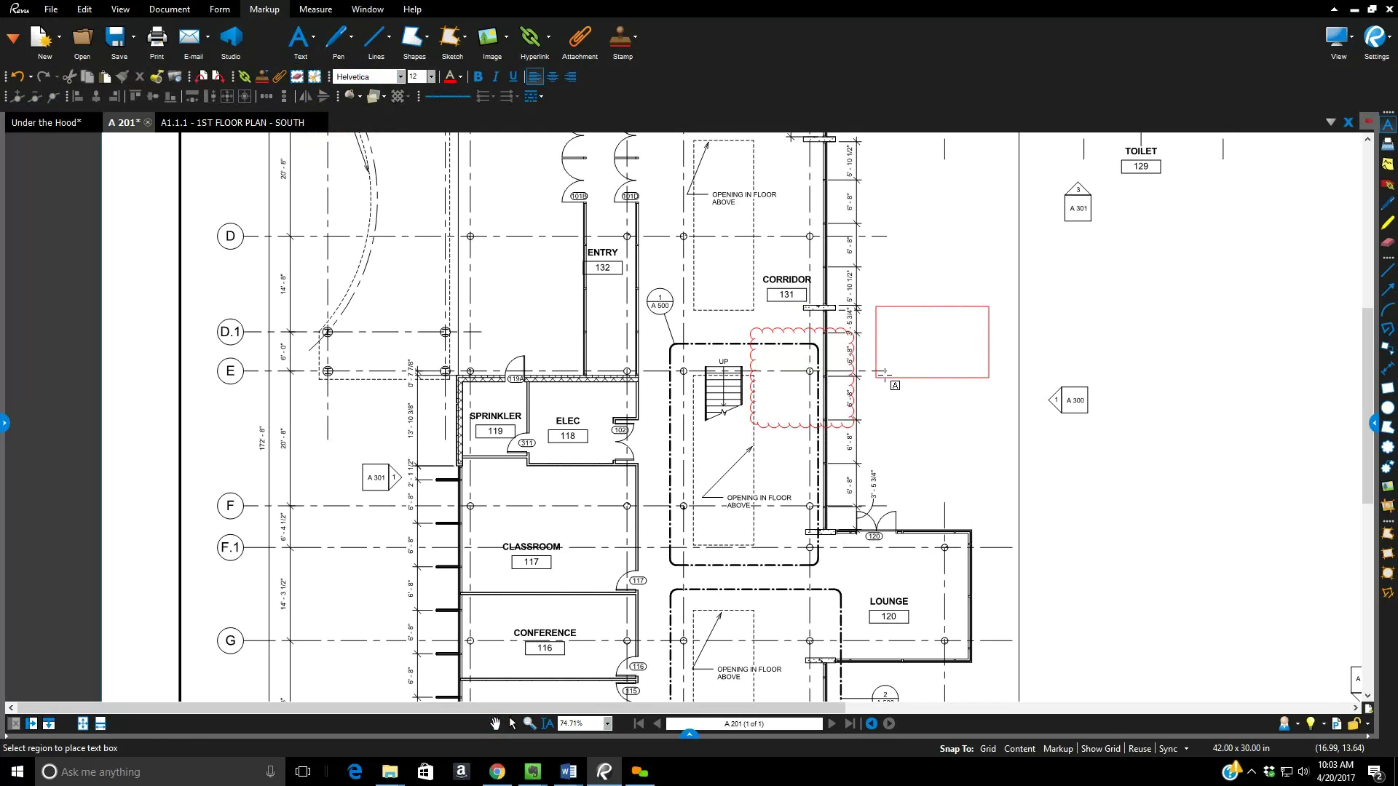
key("Escape")
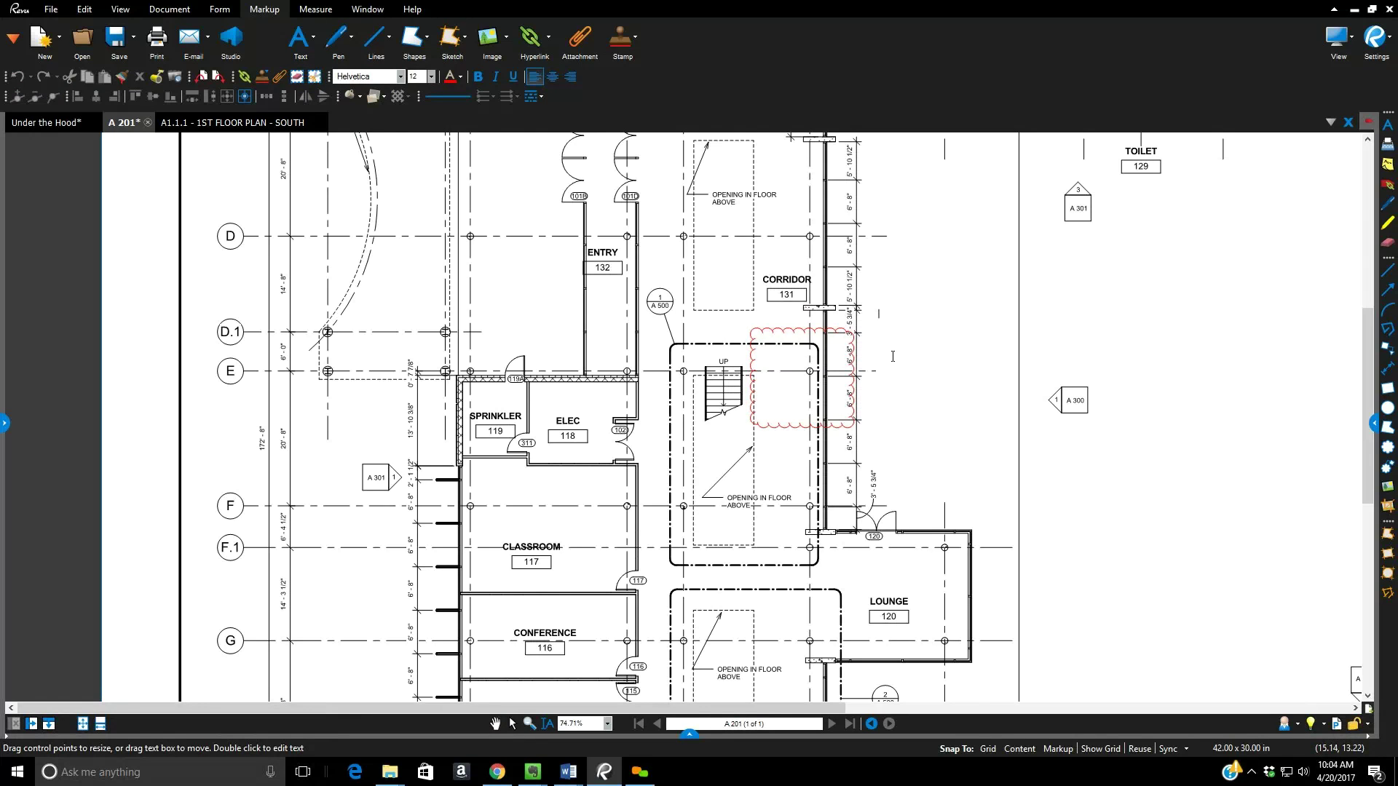
type("Wall issue needs to be repaired")
key("Escape")
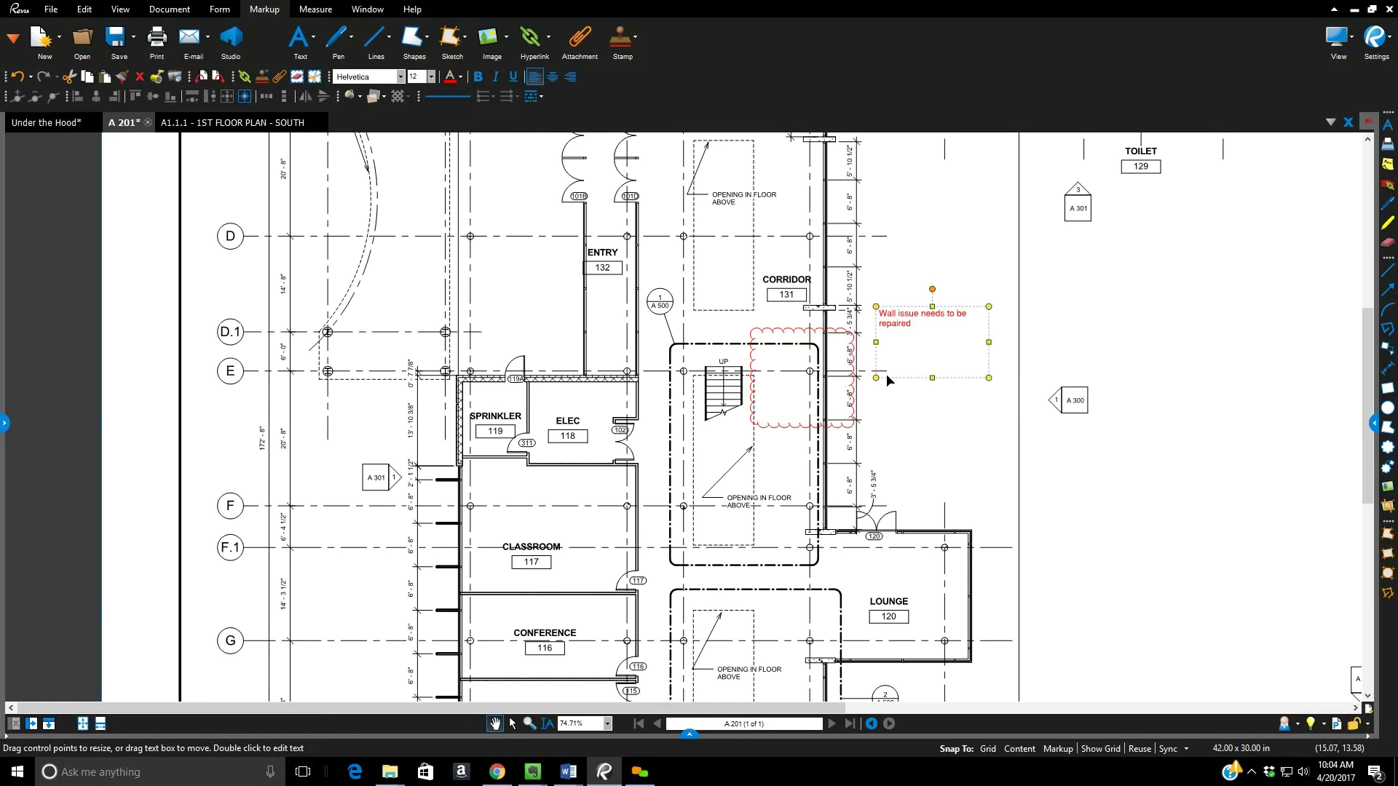
- Move the wall issue text box slightly upward beside the cloud
scroll(887, 379, "up", 5)
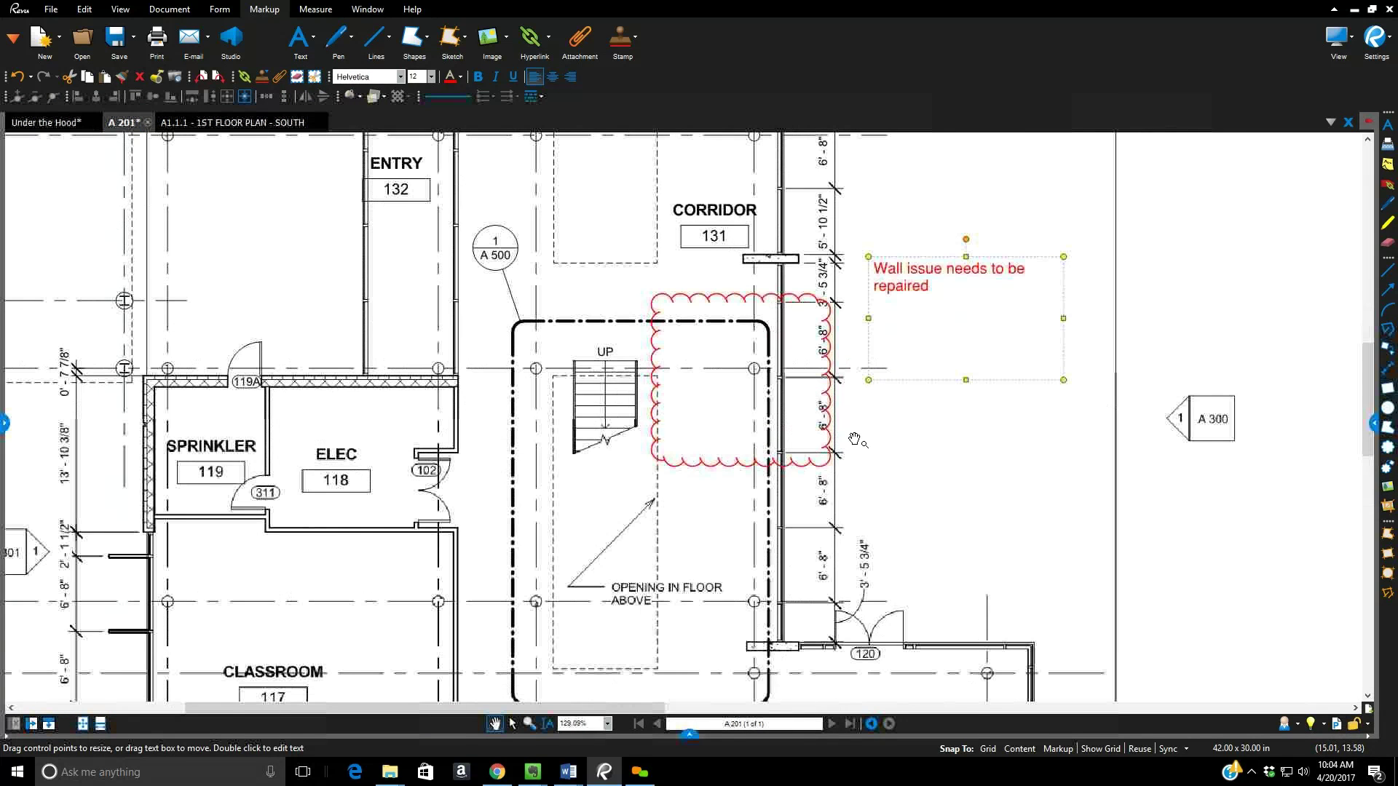
left_click(889, 483)
mouse_move(889, 484)
left_mouse_down()
mouse_move(867, 490)
mouse_move(745, 424)
left_mouse_up()
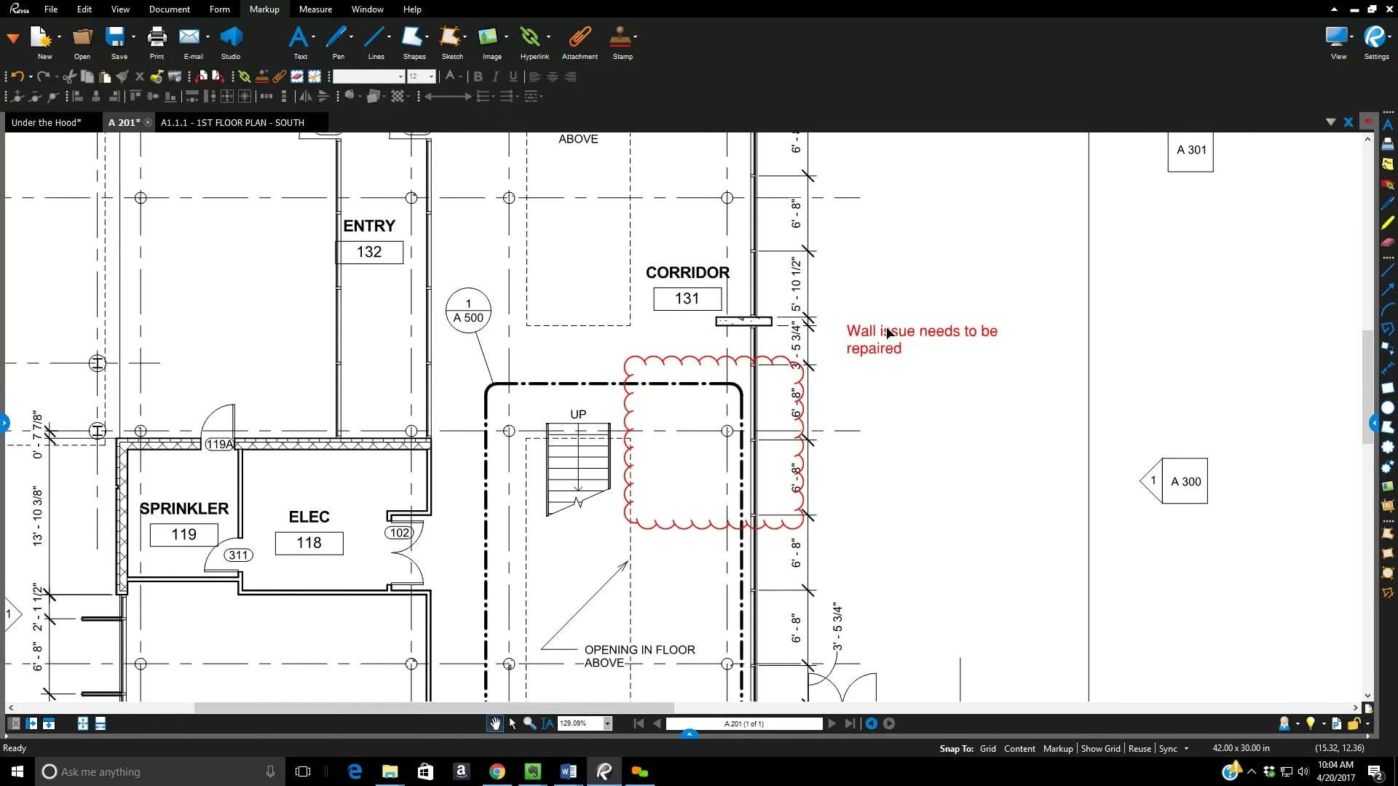
left_click_drag(888, 333, 885, 312)
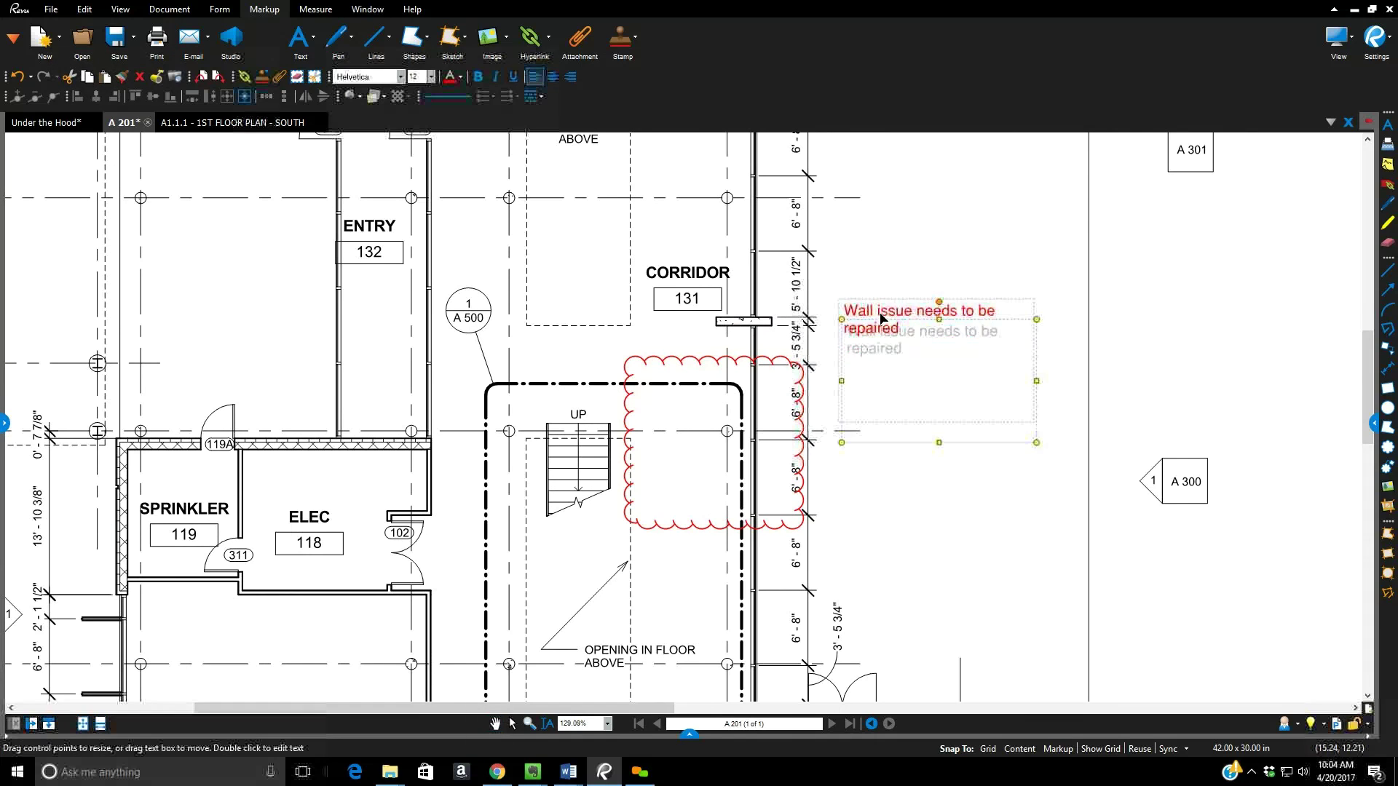
- Draw an arrow from beneath the wall issue text to the corridor's exterior wall inside the cloud
left_click(804, 393)
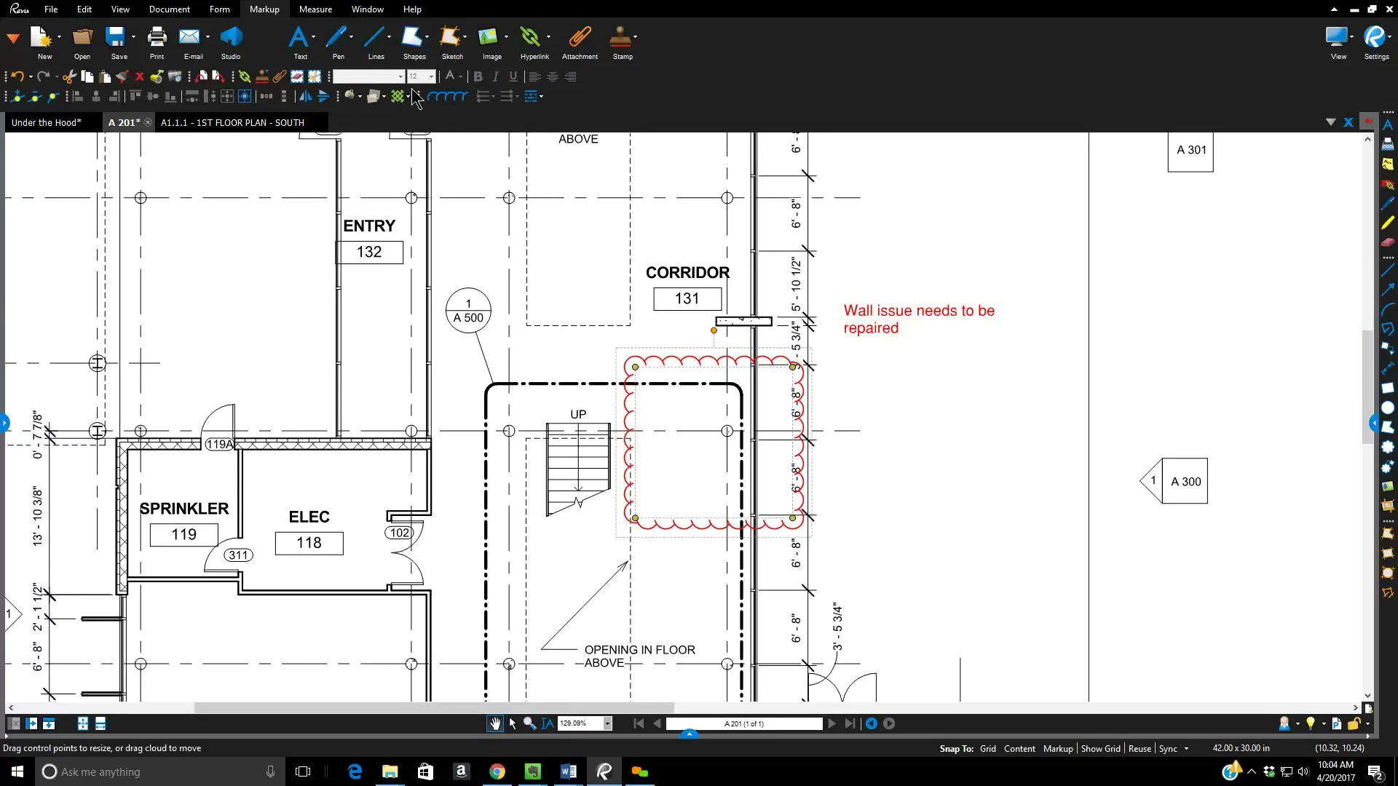
left_click(388, 38)
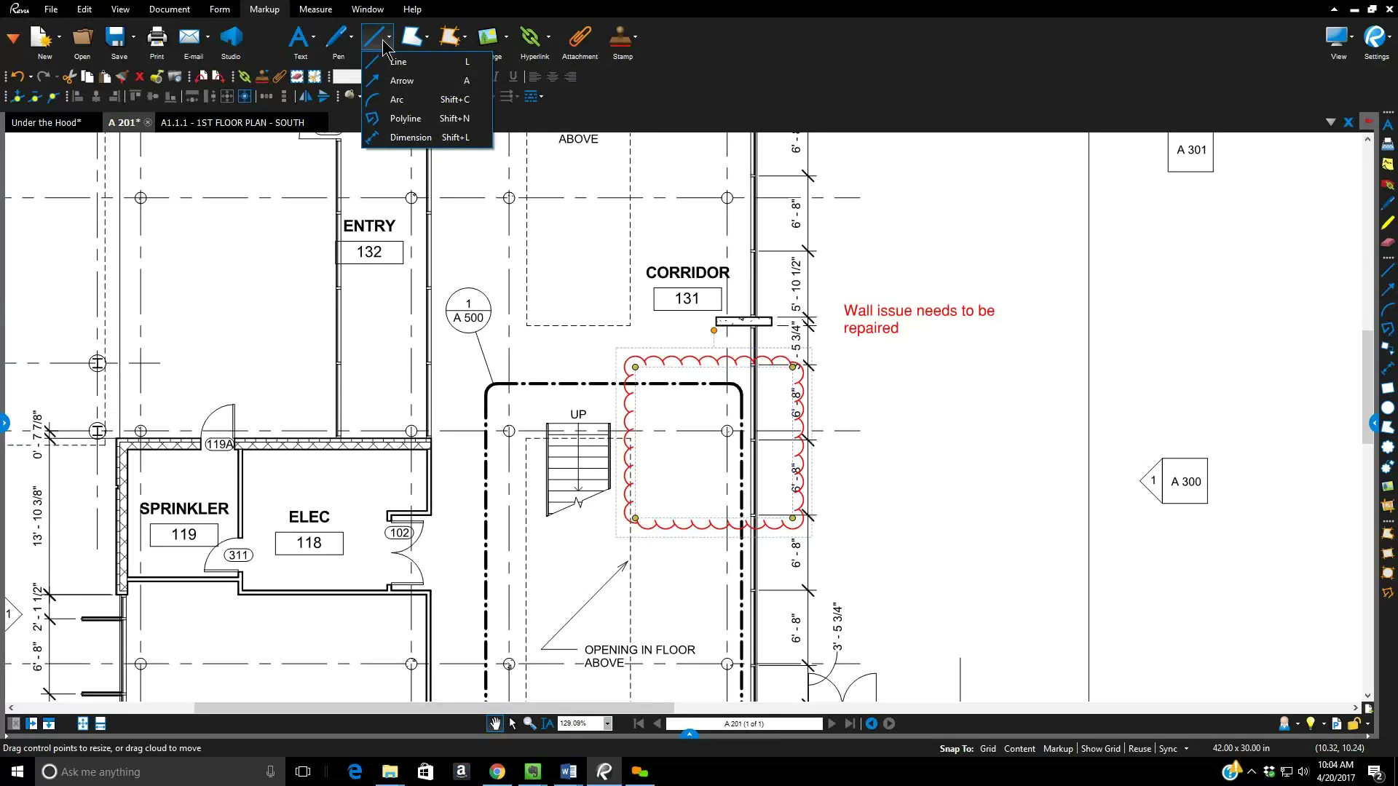
left_click(399, 82)
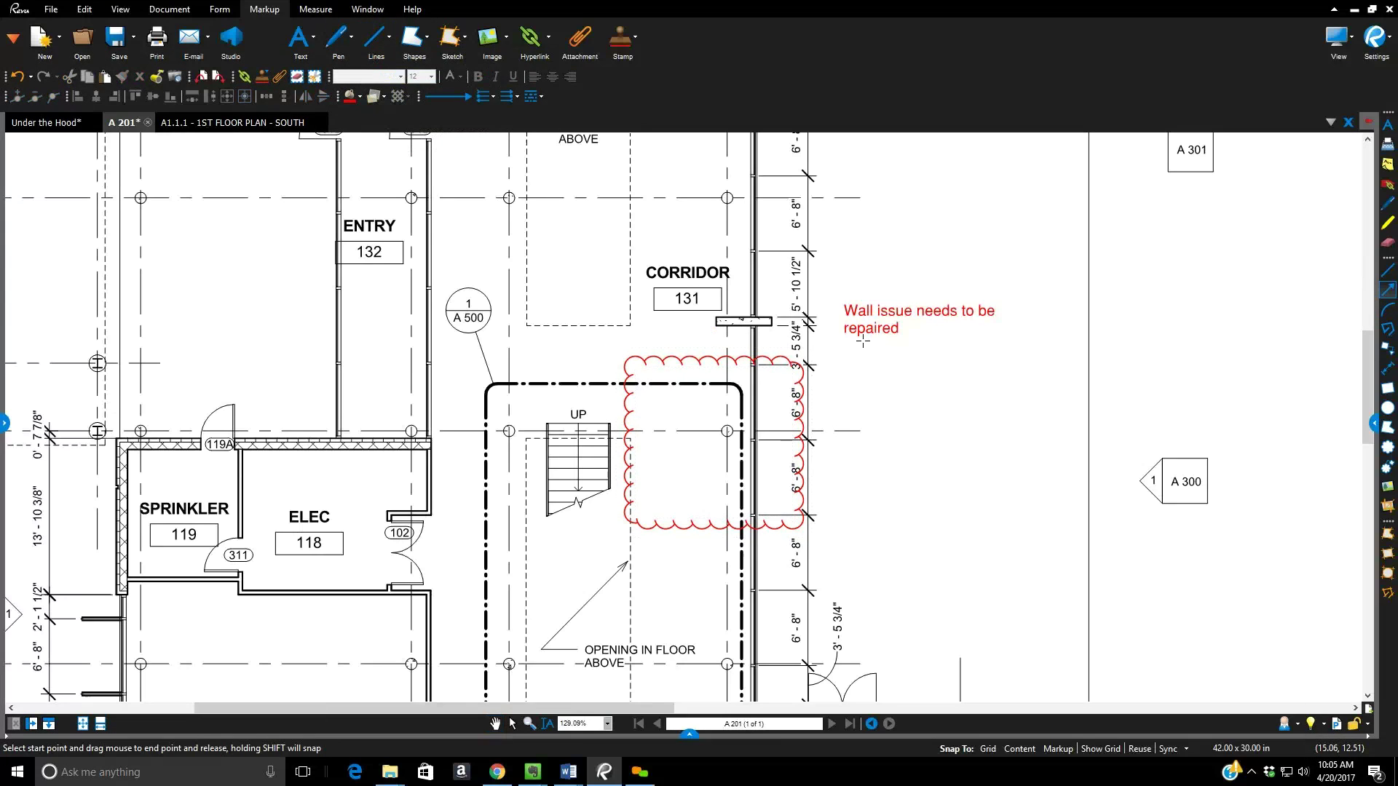
left_click_drag(863, 341, 761, 405)
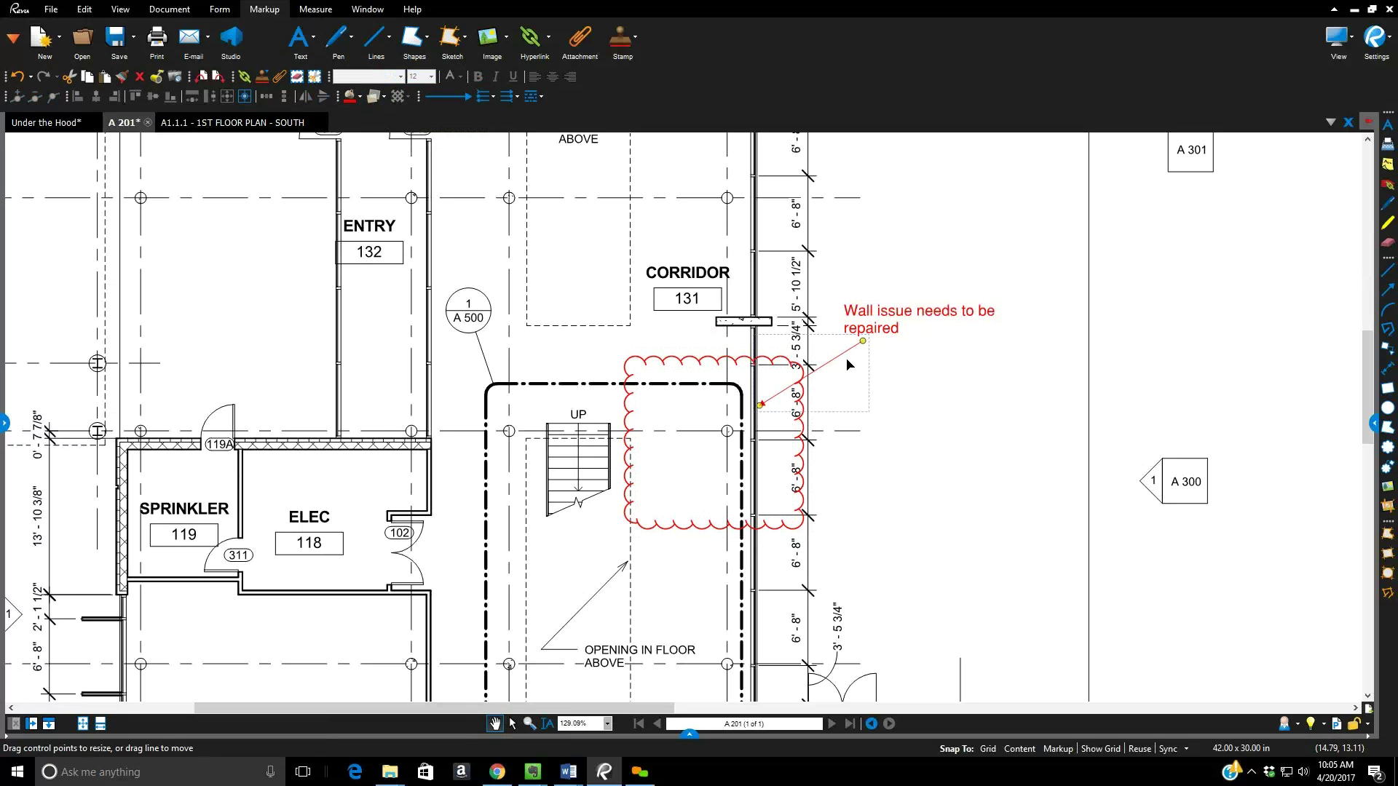
- Move the markups individually: the text box slightly up, the cloud left over the stair, and the arrow slightly down
left_click(871, 331)
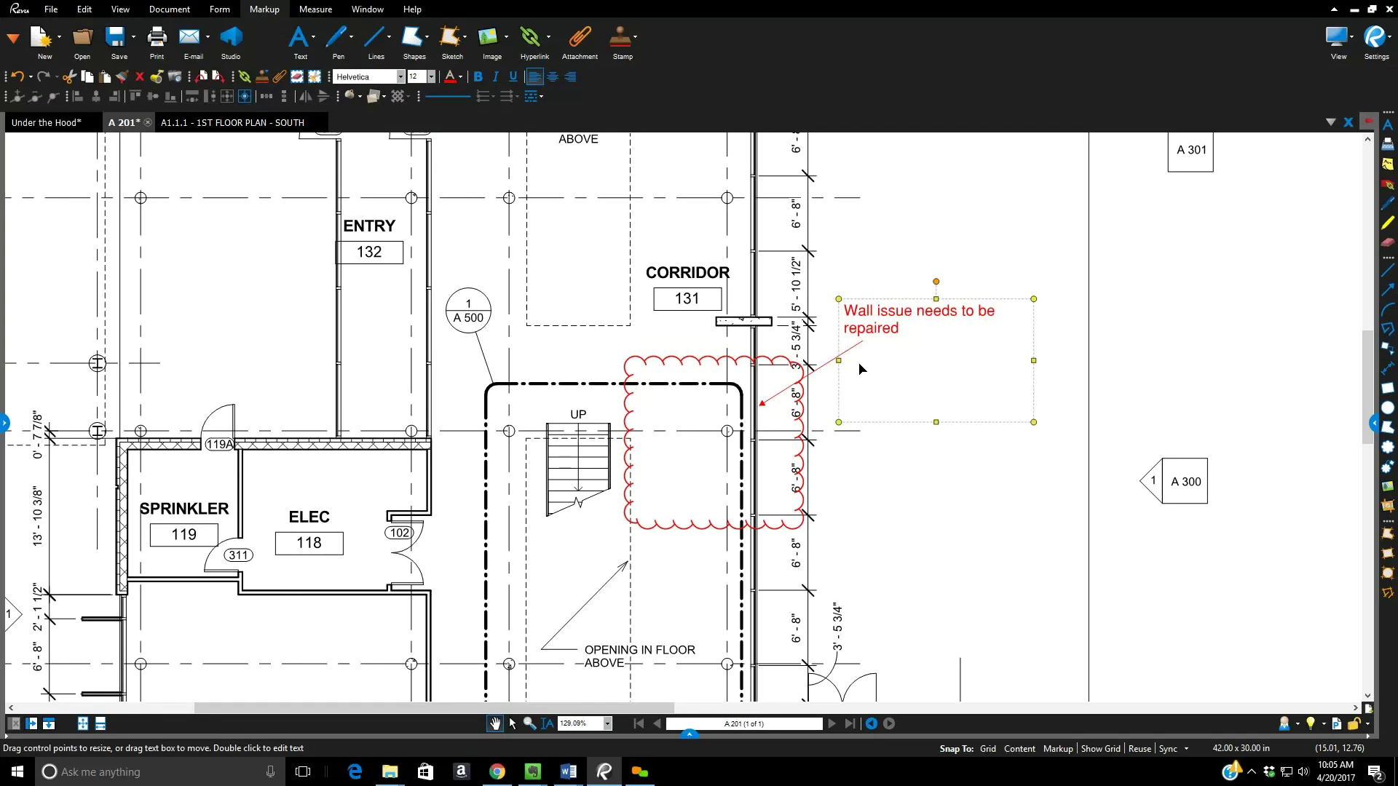
left_click_drag(890, 340, 897, 323)
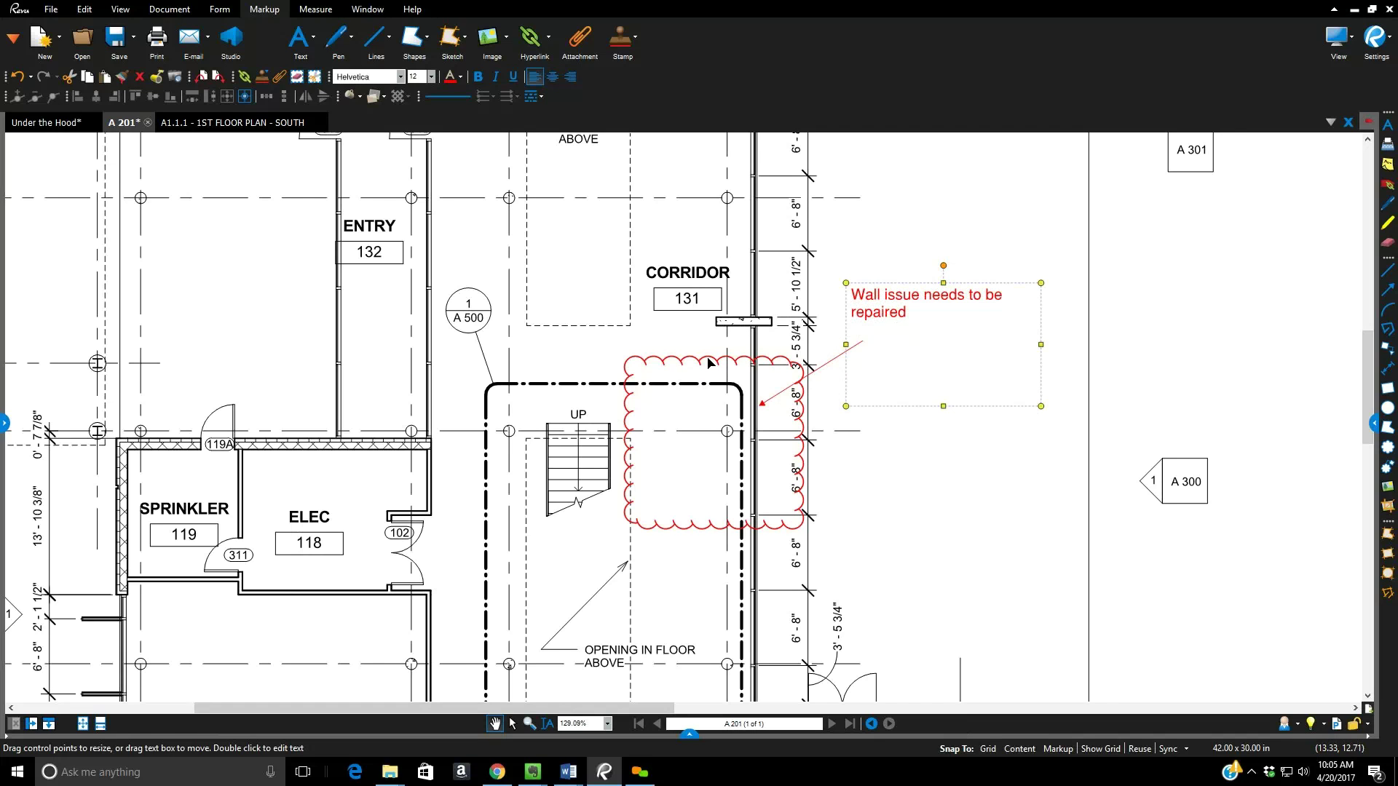
left_click_drag(708, 362, 623, 362)
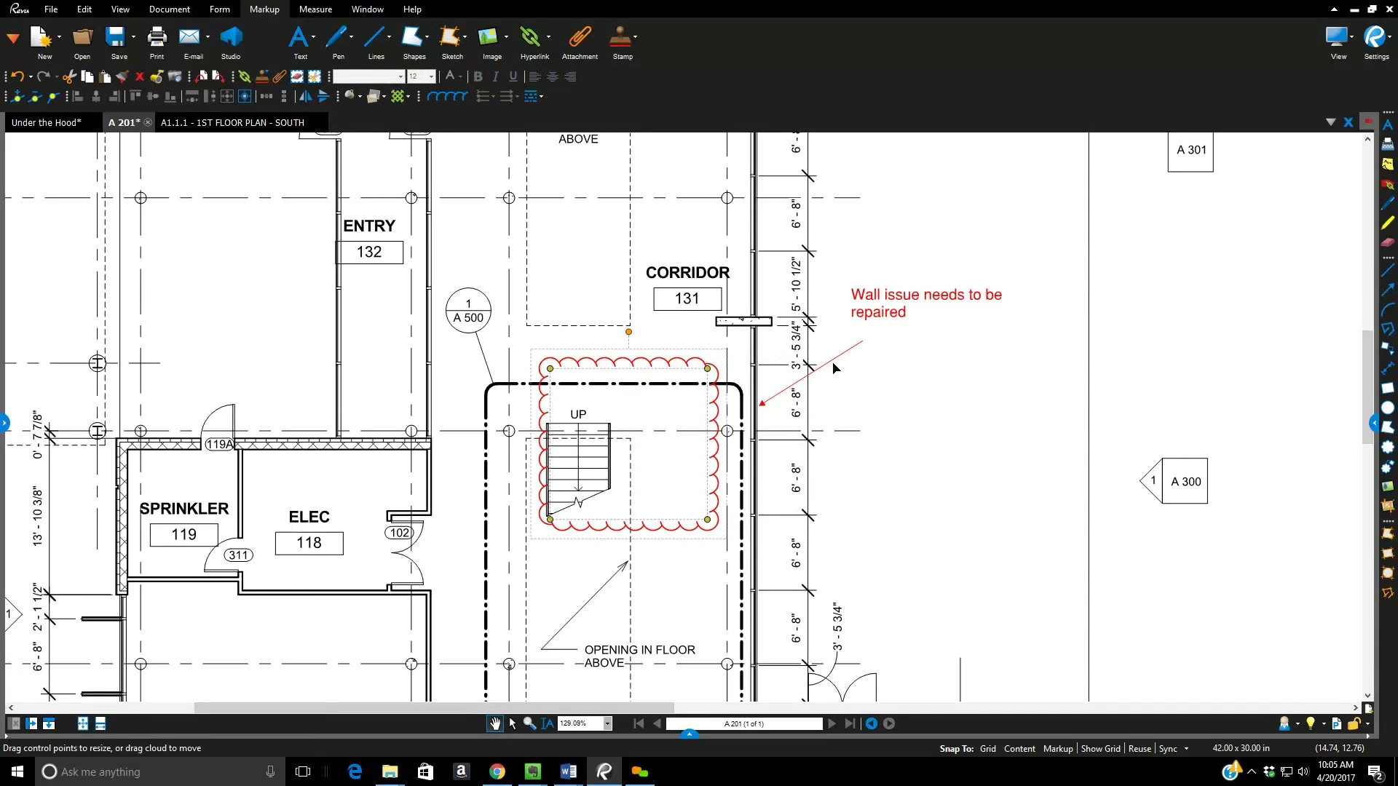
mouse_move(835, 358)
left_mouse_down()
mouse_move(853, 390)
mouse_move(842, 379)
left_mouse_up()
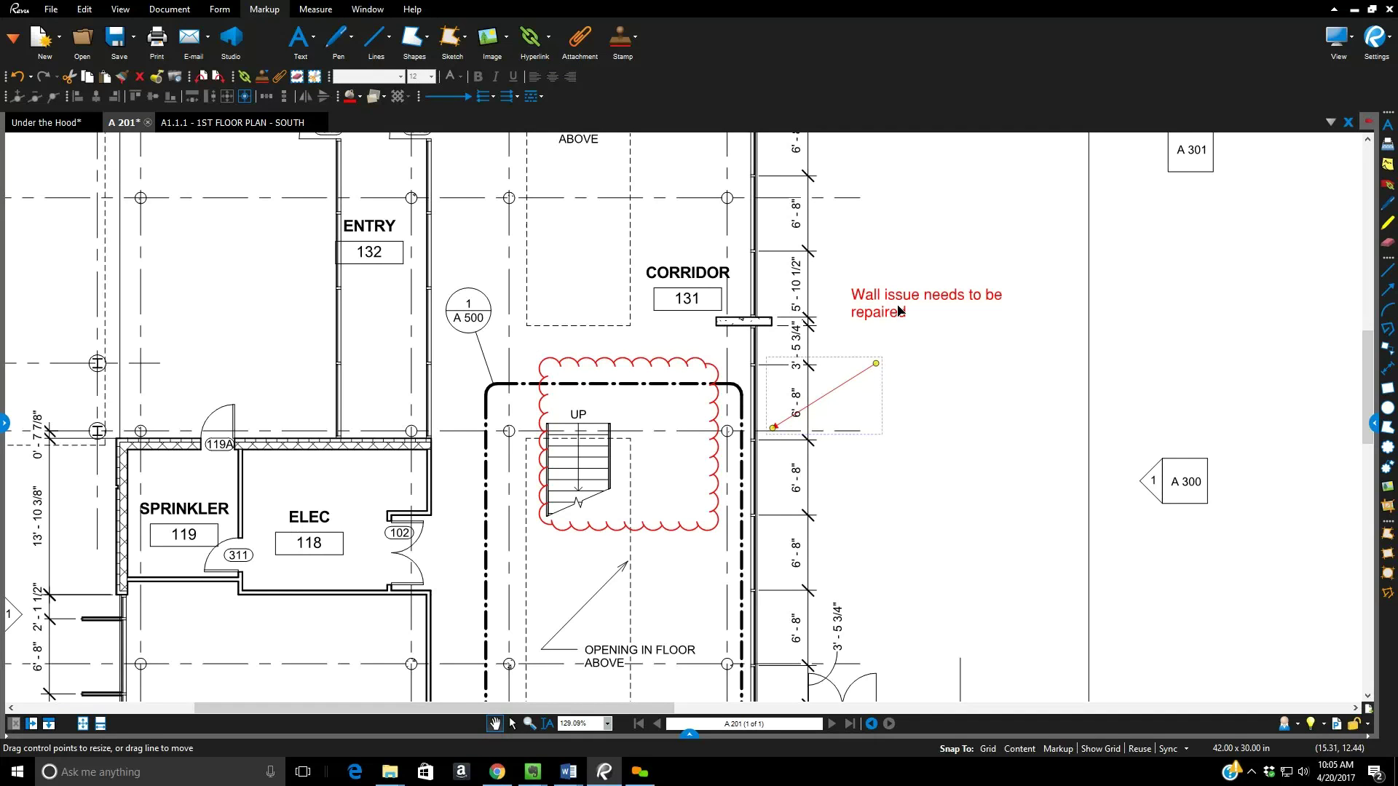
- Delete the wall issue text box and its separate arrow together, keeping the cloud
left_click(881, 323)
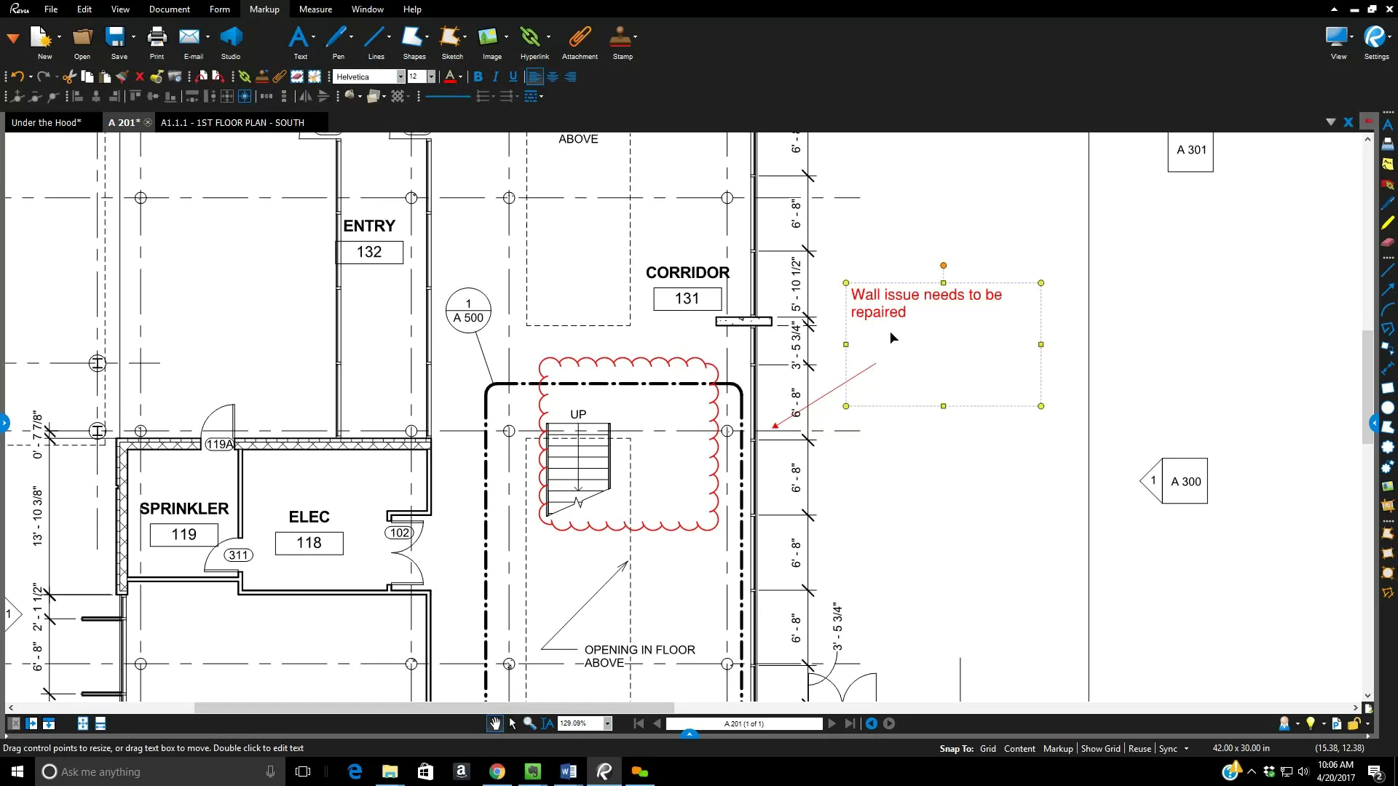
left_click(836, 389)
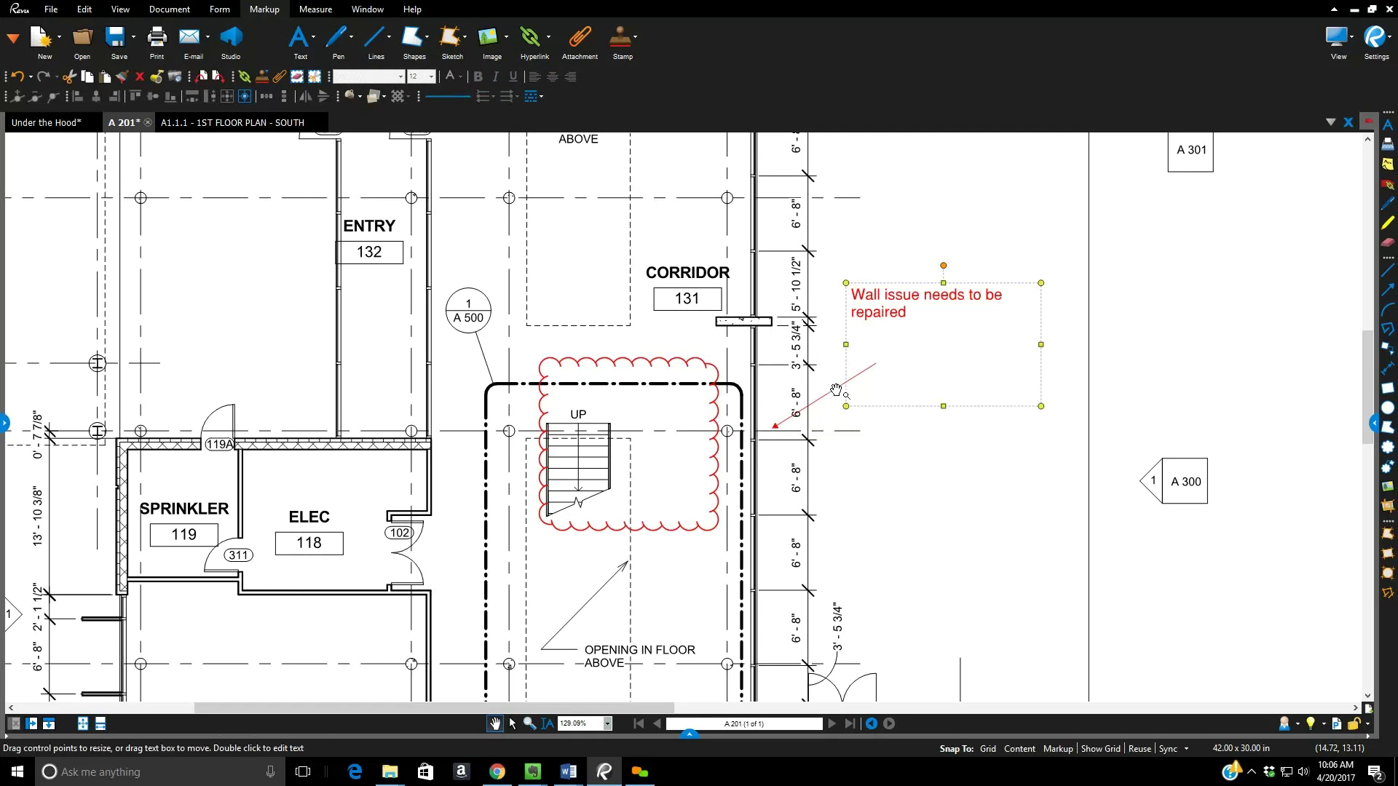
left_click(882, 311)
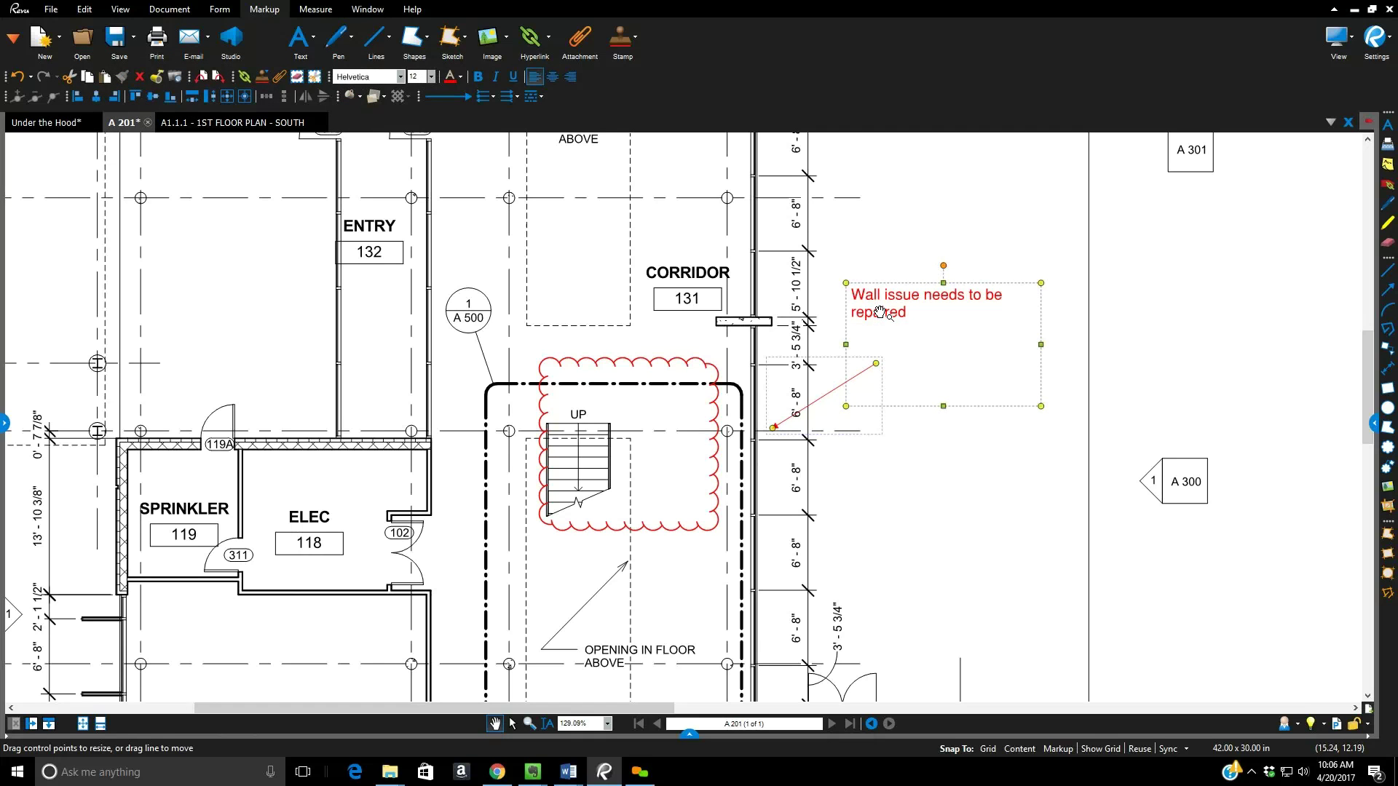
key("Delete")
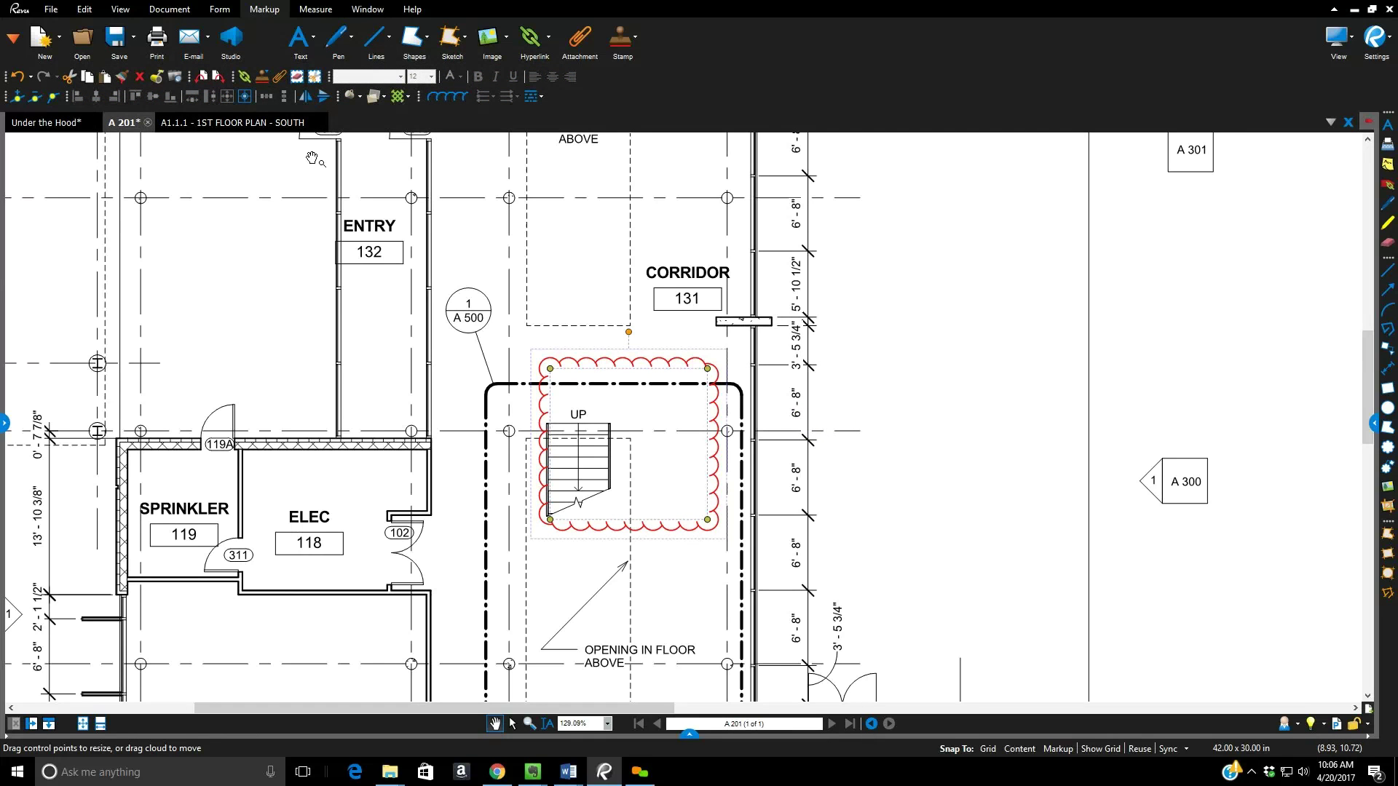
- Add a callout pointing inside the cloud near the stair, with its text outside the exterior wall reading "Wall issue needs to be repaired"
left_click(312, 38)
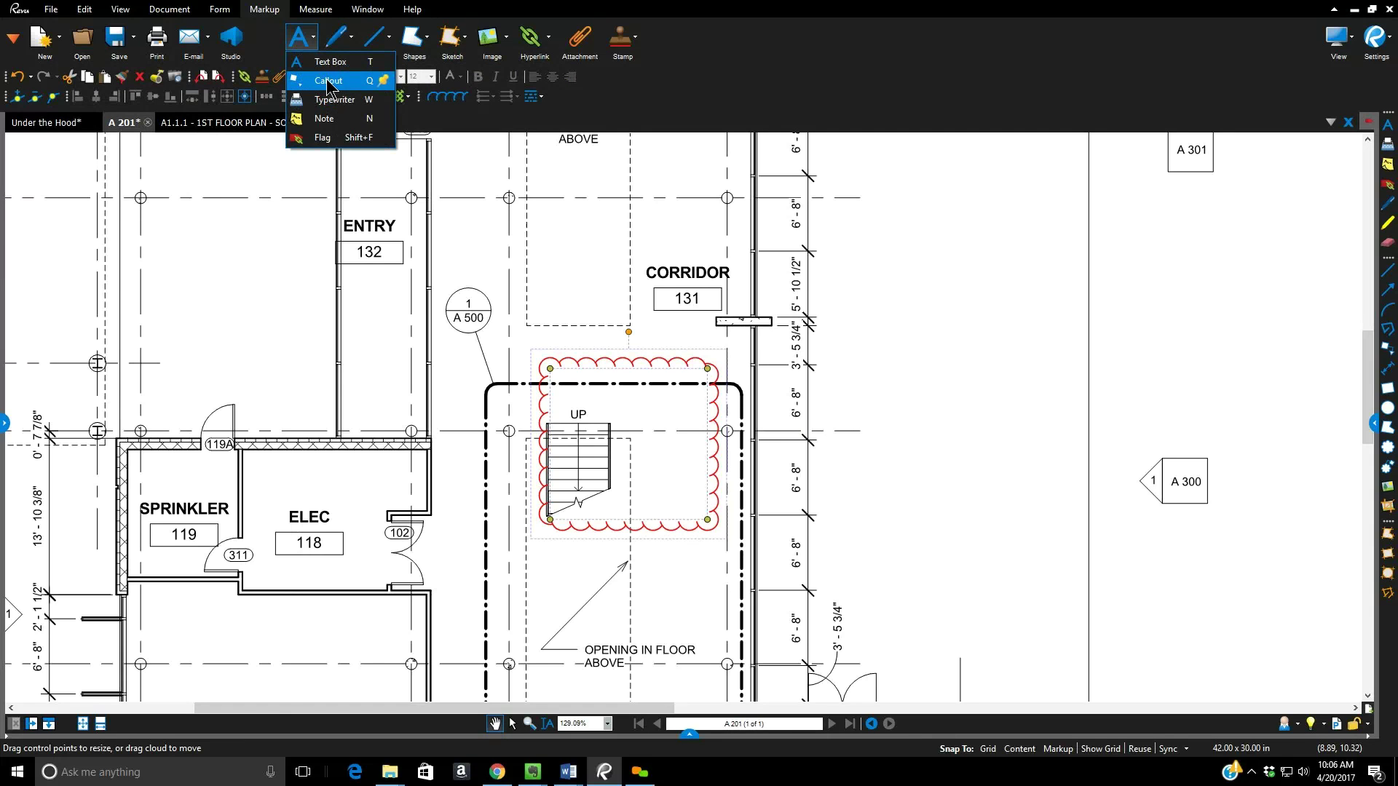
left_click(329, 81)
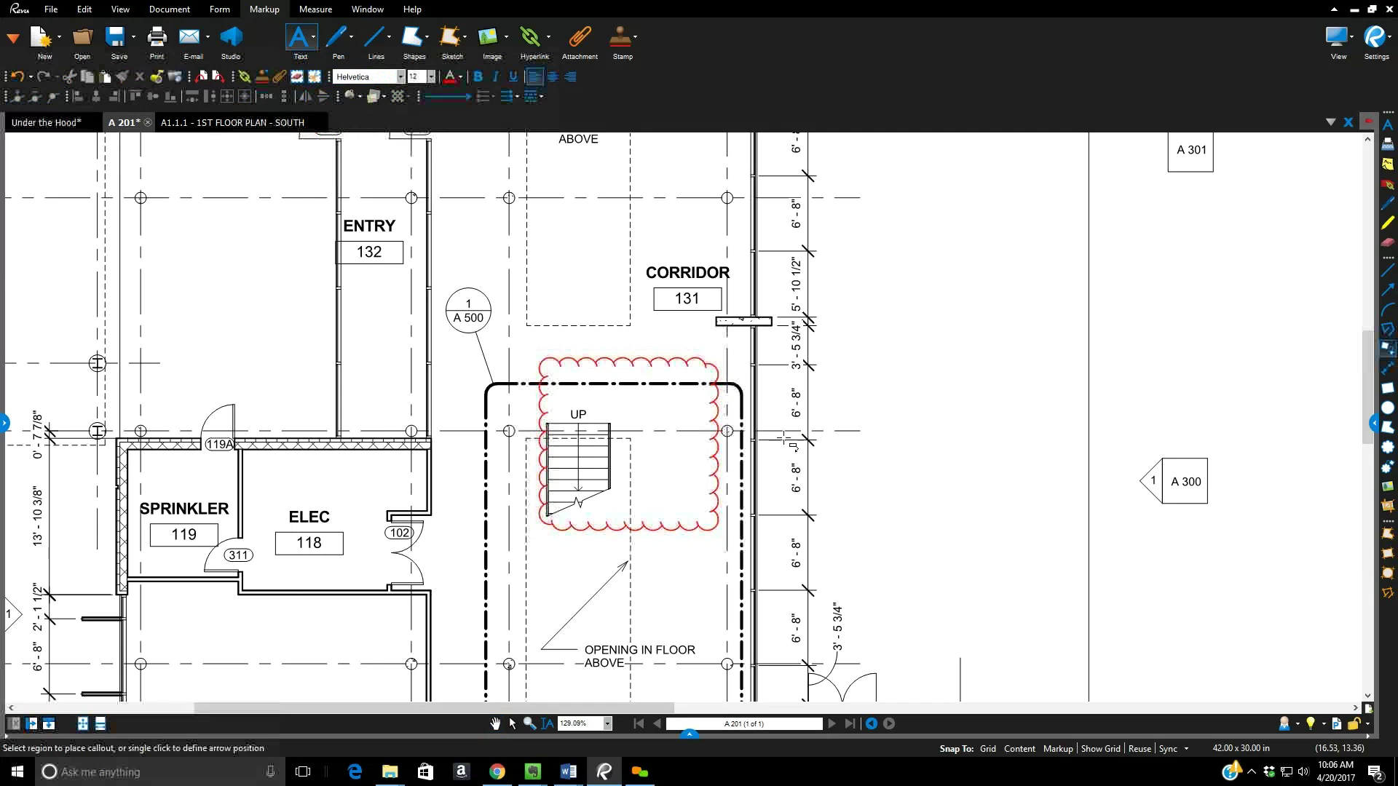
left_click(694, 405)
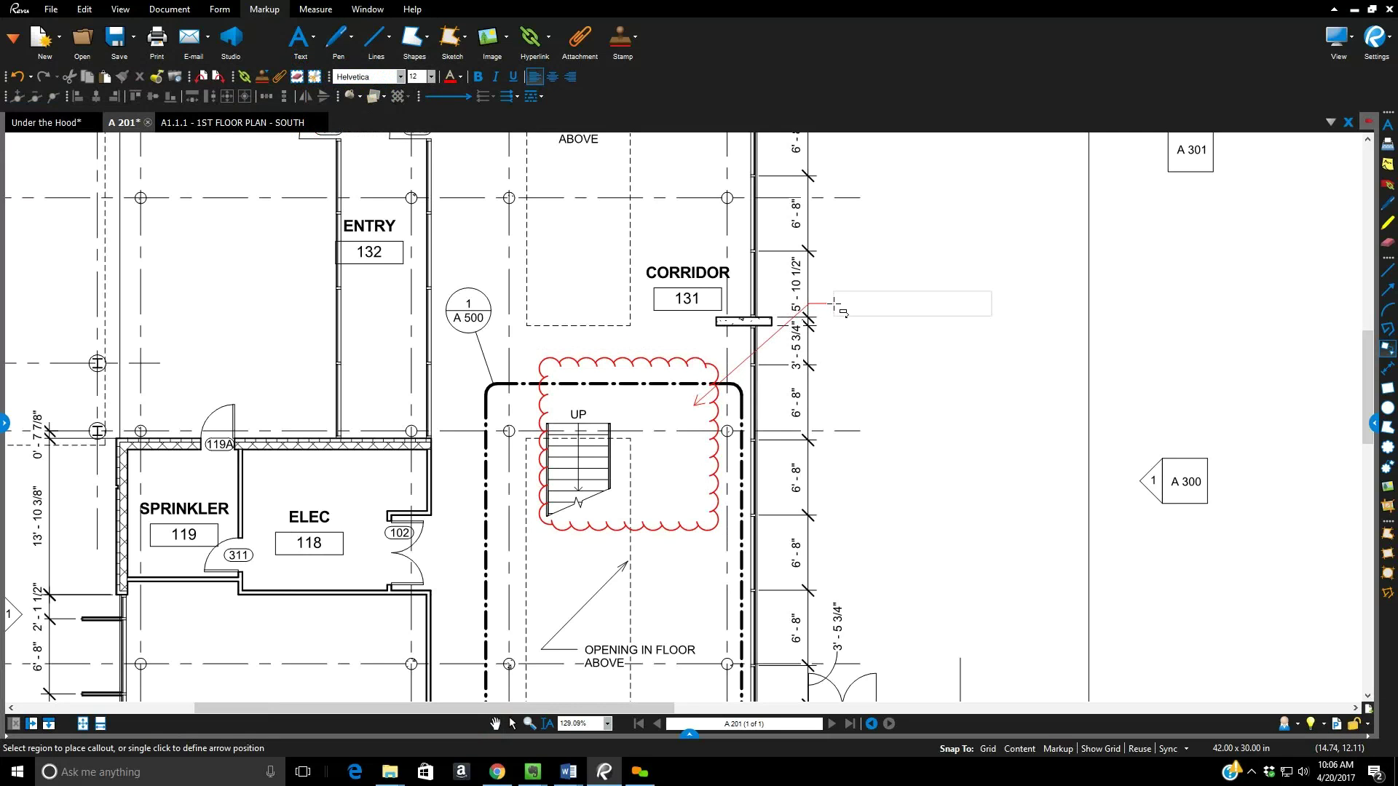
left_click(836, 305)
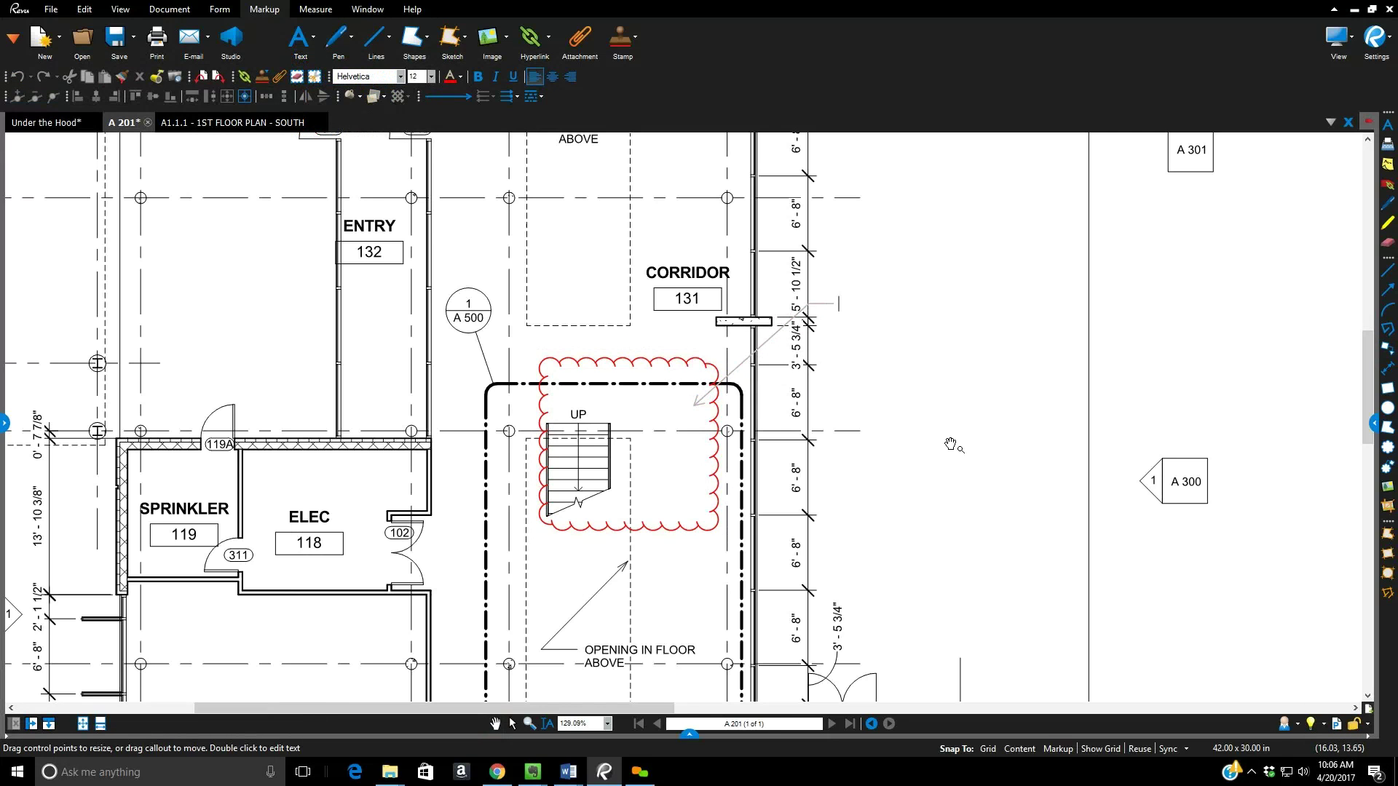
type("Wall issue needs to be ")
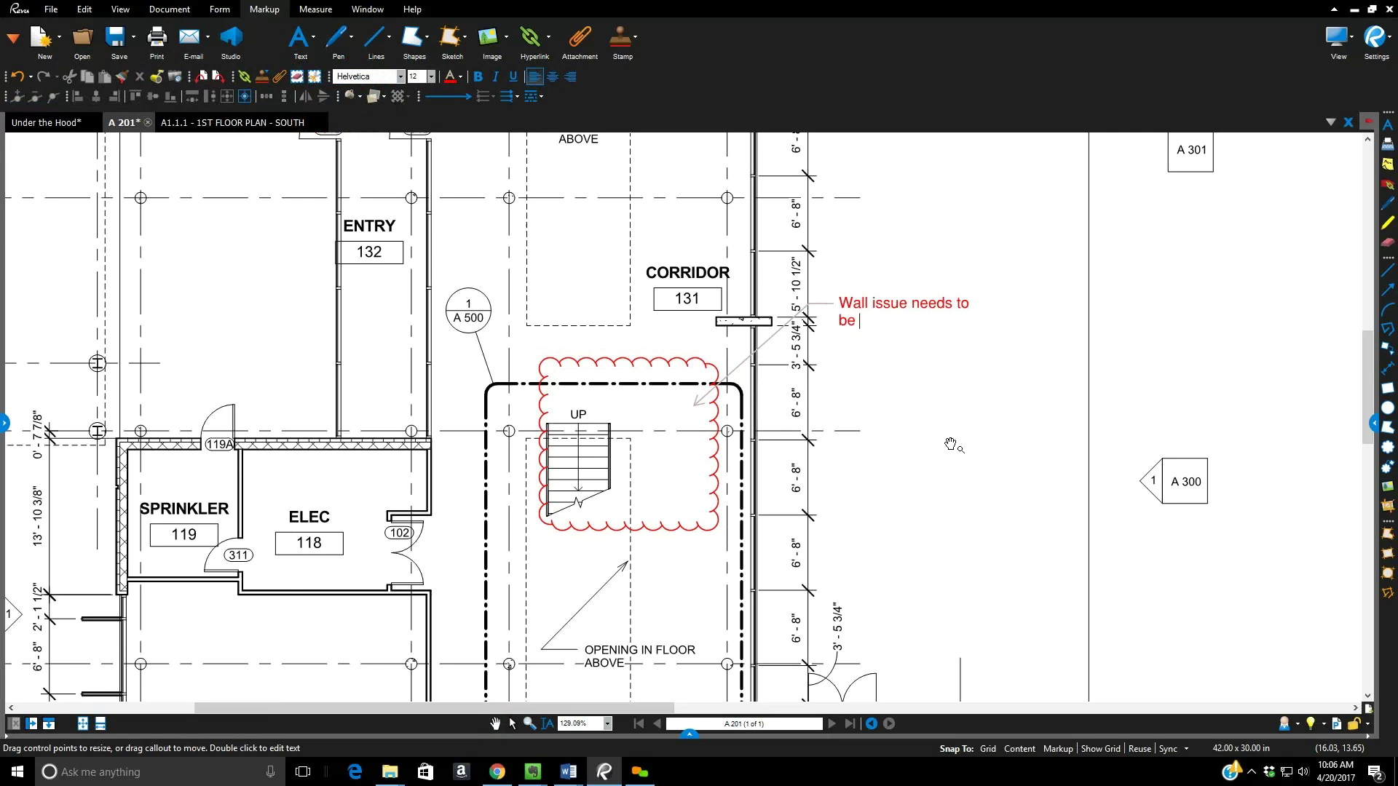
type("repaired")
left_click(950, 446)
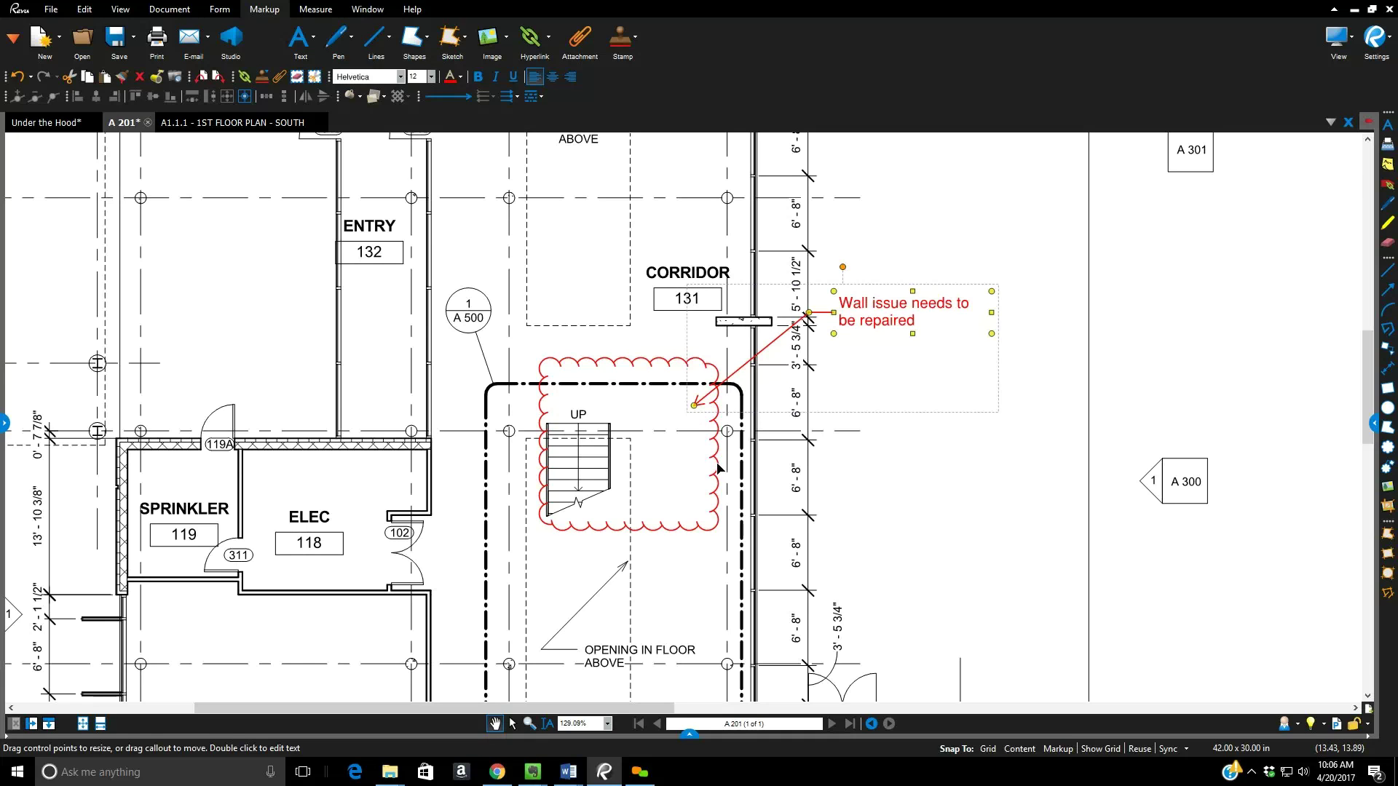
- Shift the cloud slightly down and right, and delete it together with the callout
left_click_drag(717, 466, 730, 492)
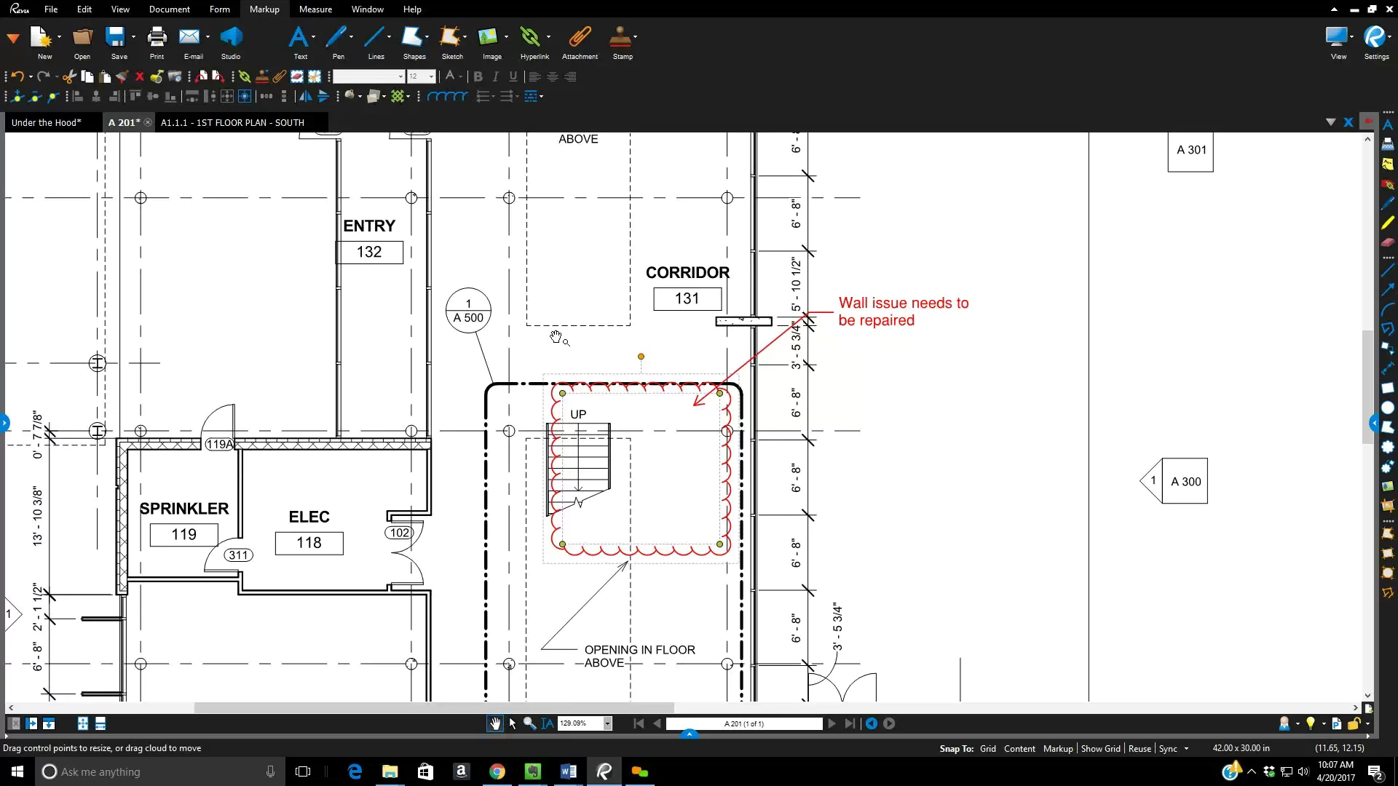
left_click(851, 328)
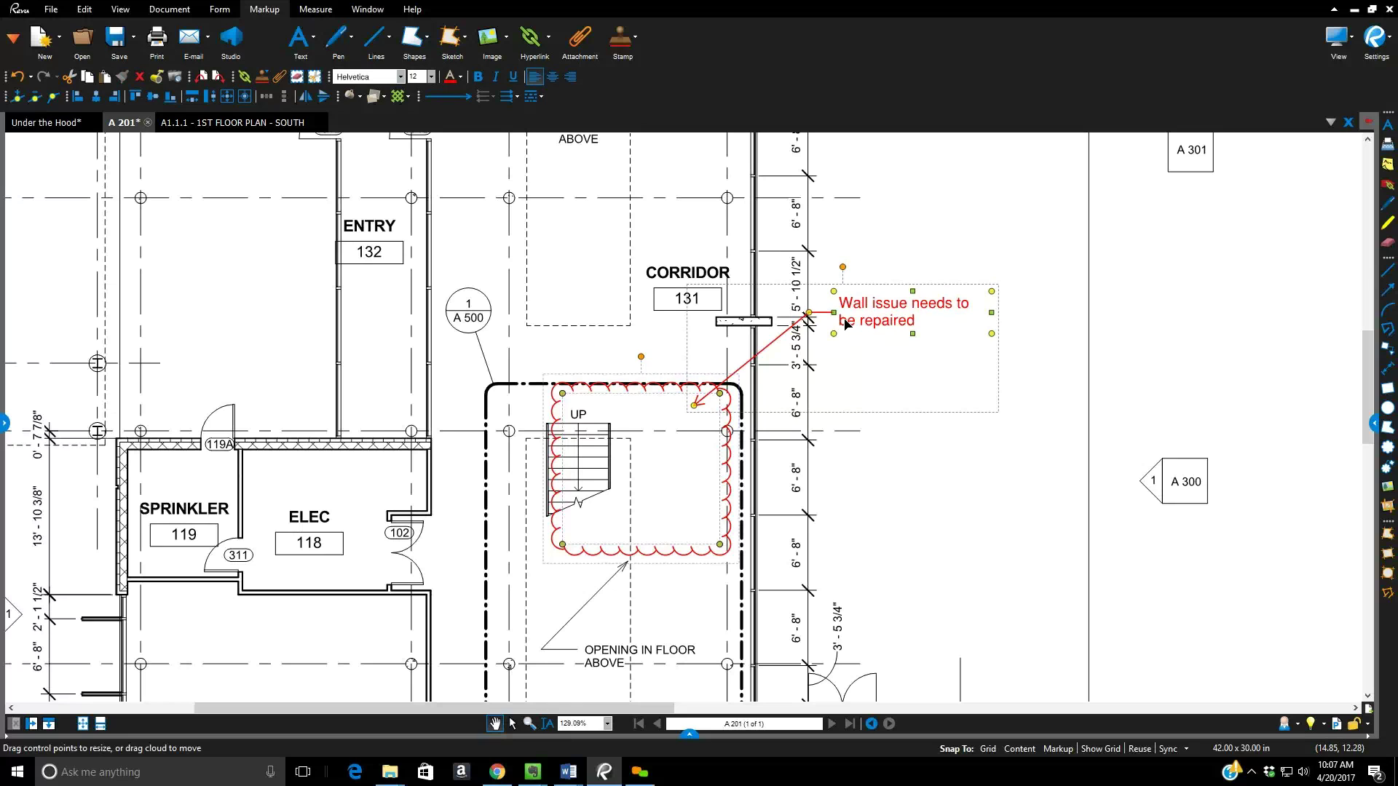
key("Delete")
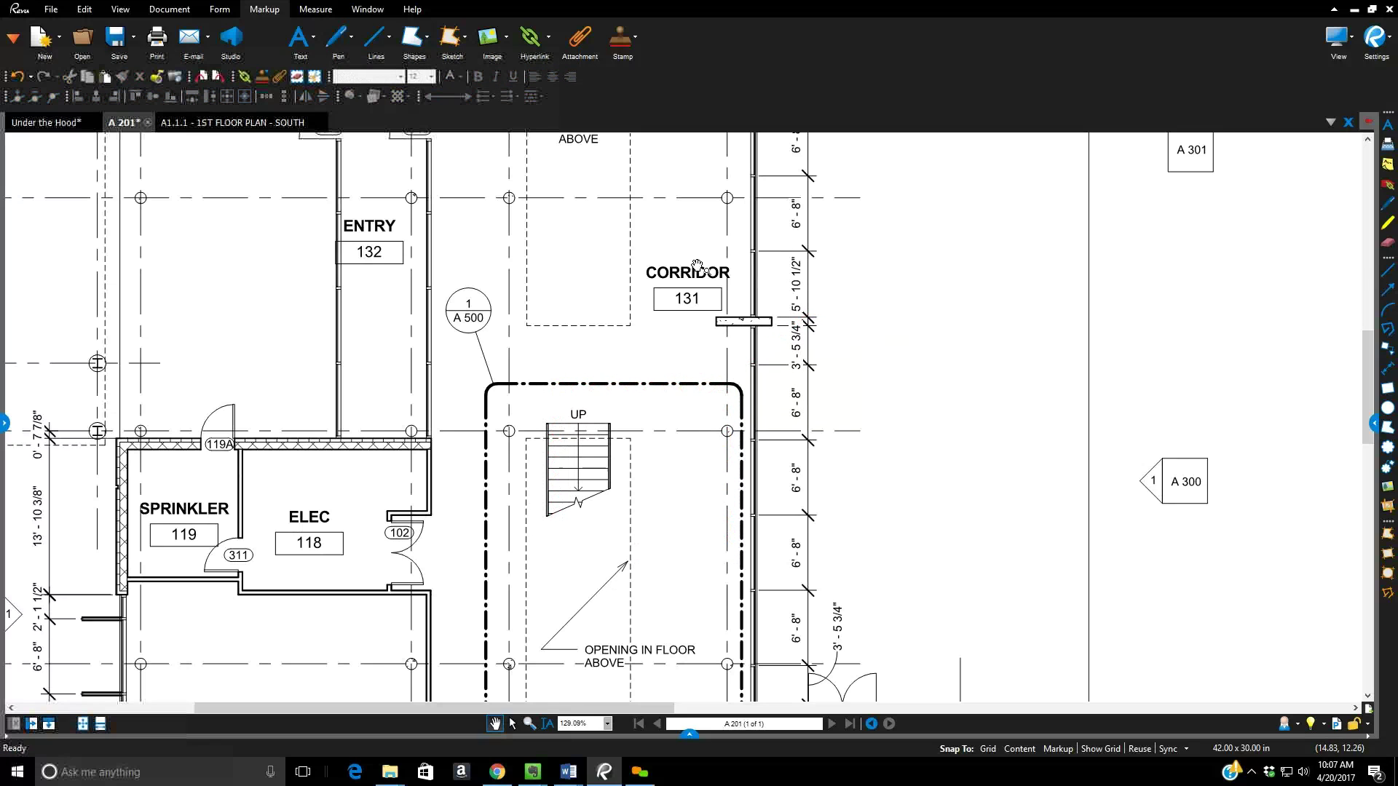
- Draw a Cloud+ markup over the exterior wall beside the stair, with callout text outside the wall reading "Wall issue needs to be repaired"
left_click(422, 45)
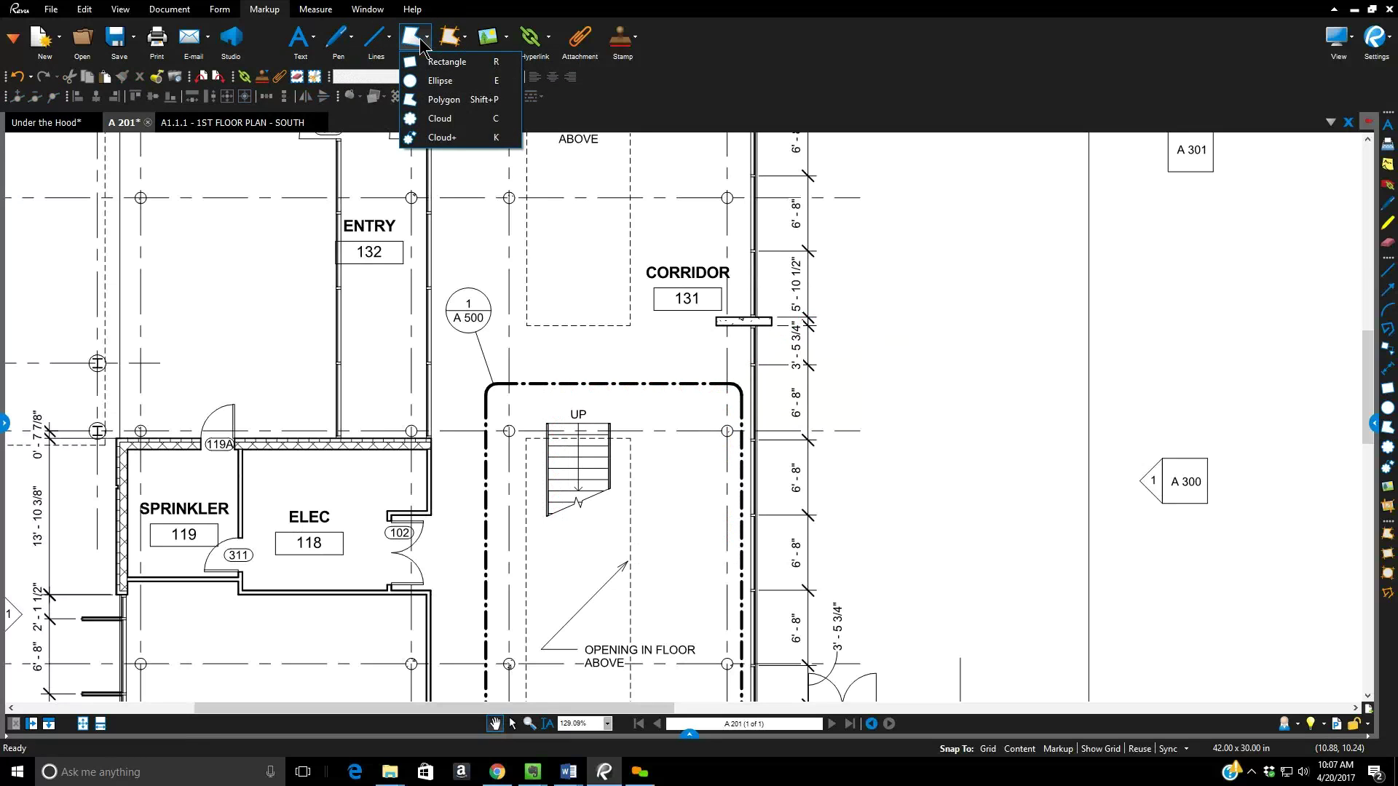
left_click(478, 140)
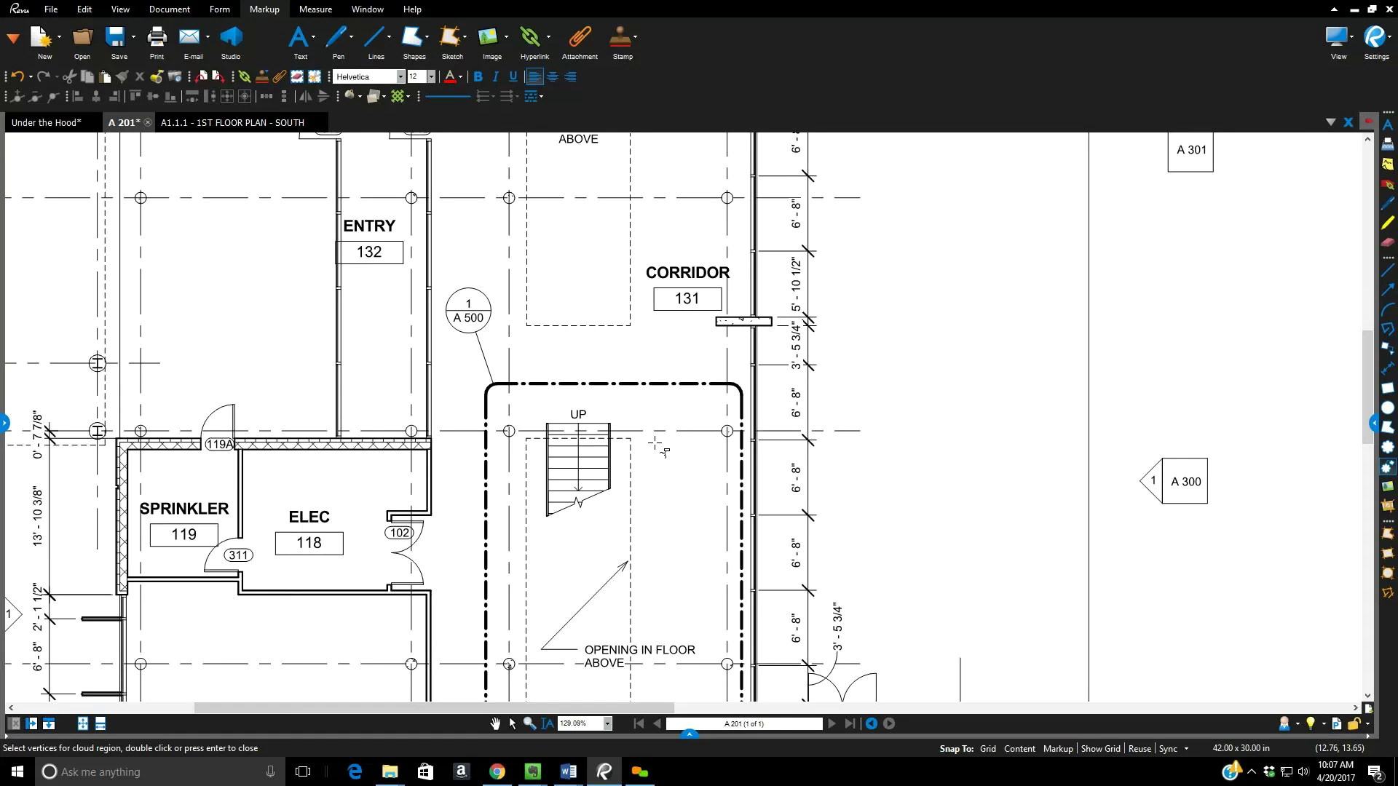
left_click_drag(653, 441, 773, 544)
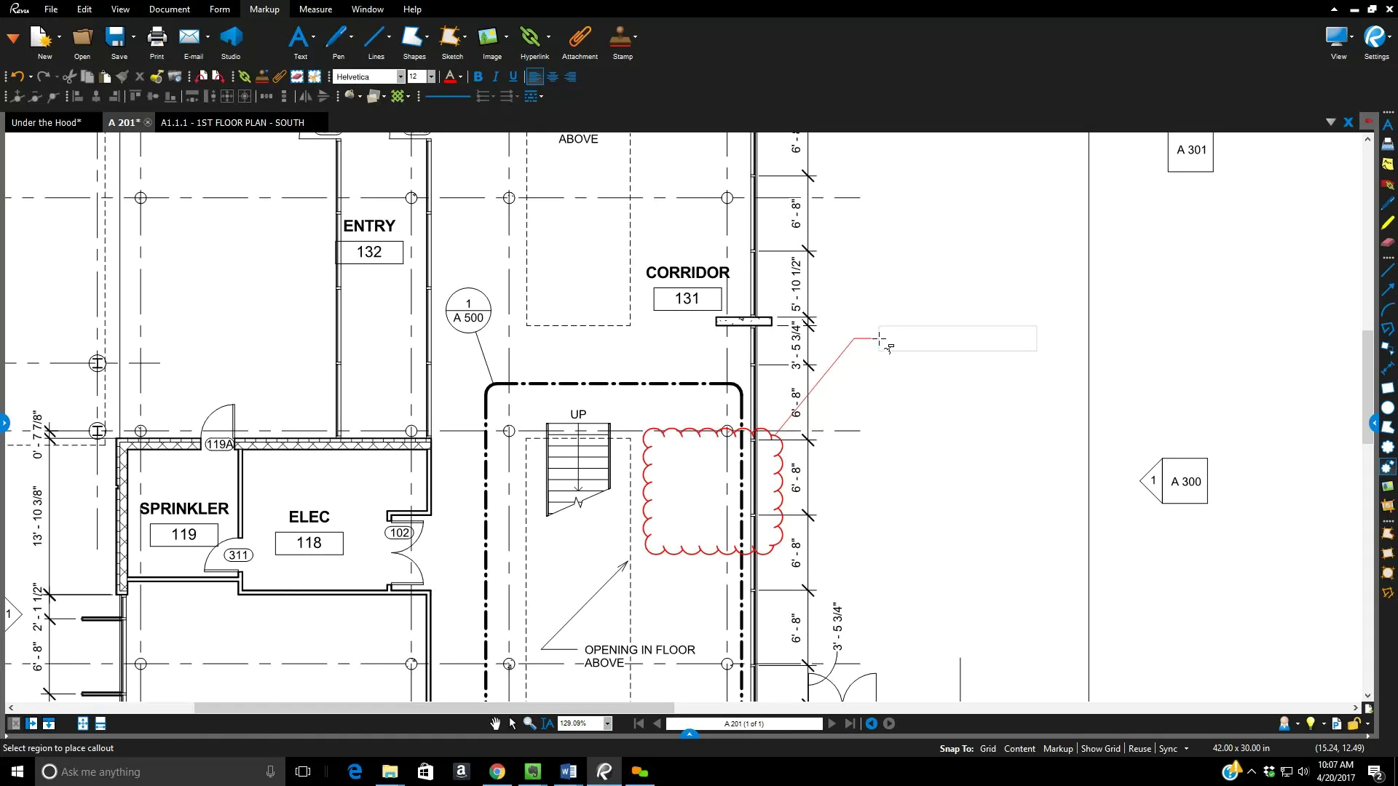
left_click(880, 339)
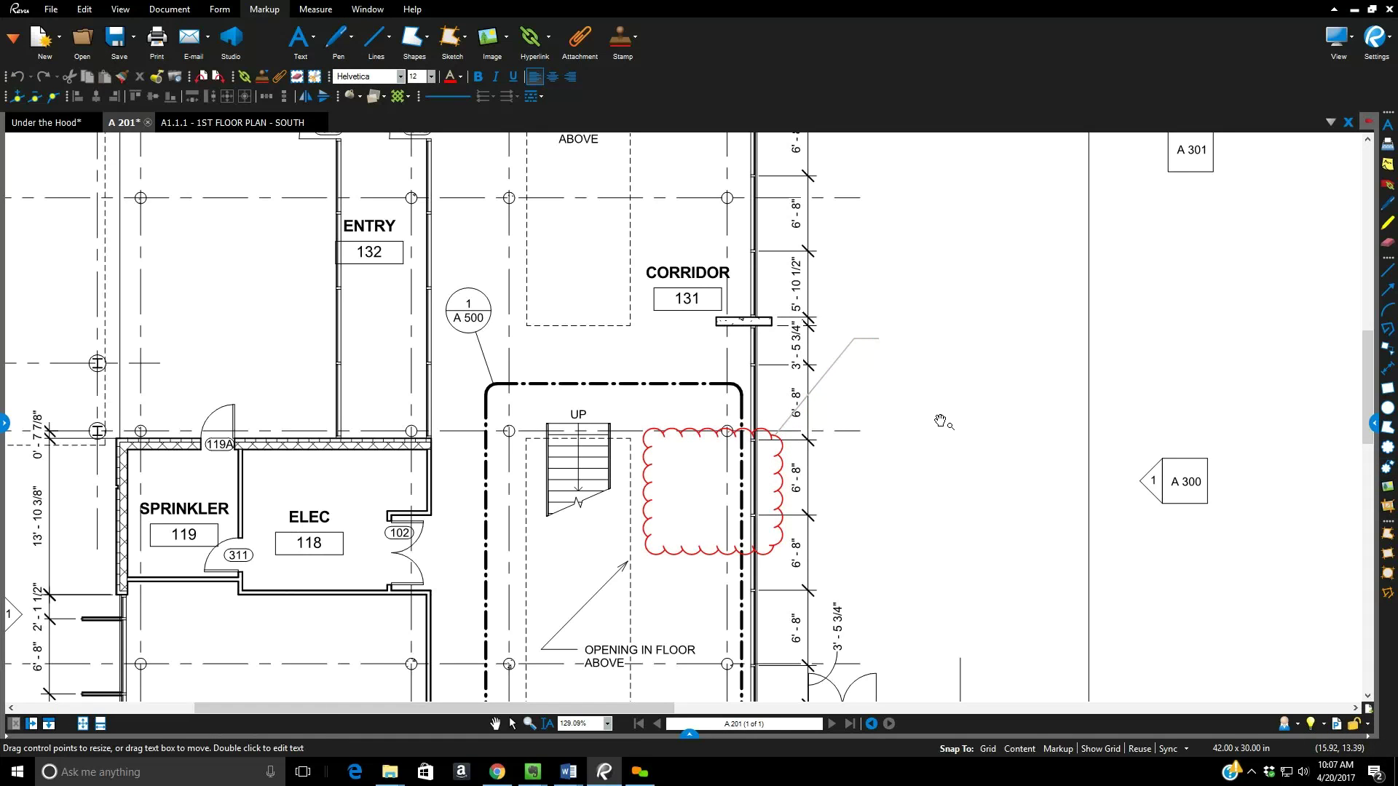
type("Wall issue needs to ")
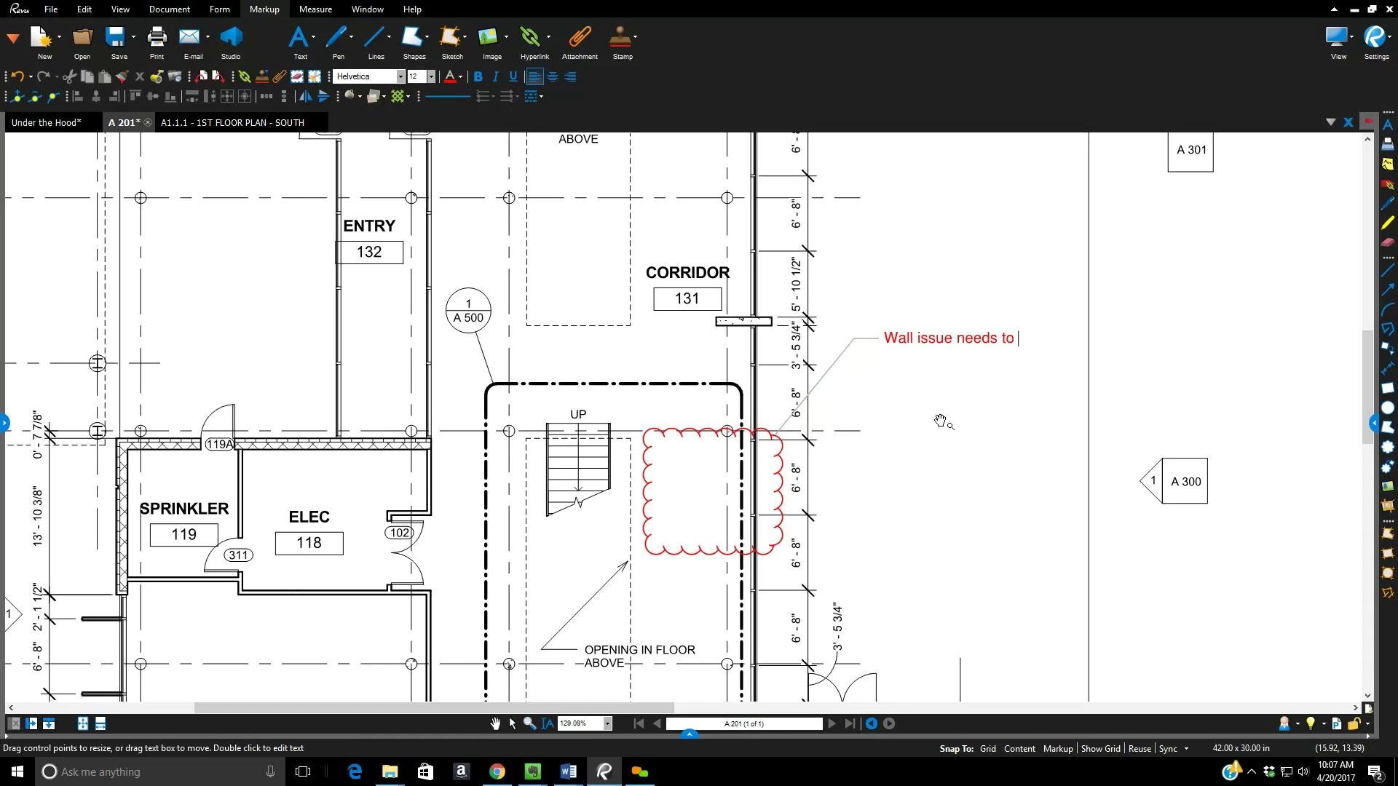
type("be repaired")
key("Escape")
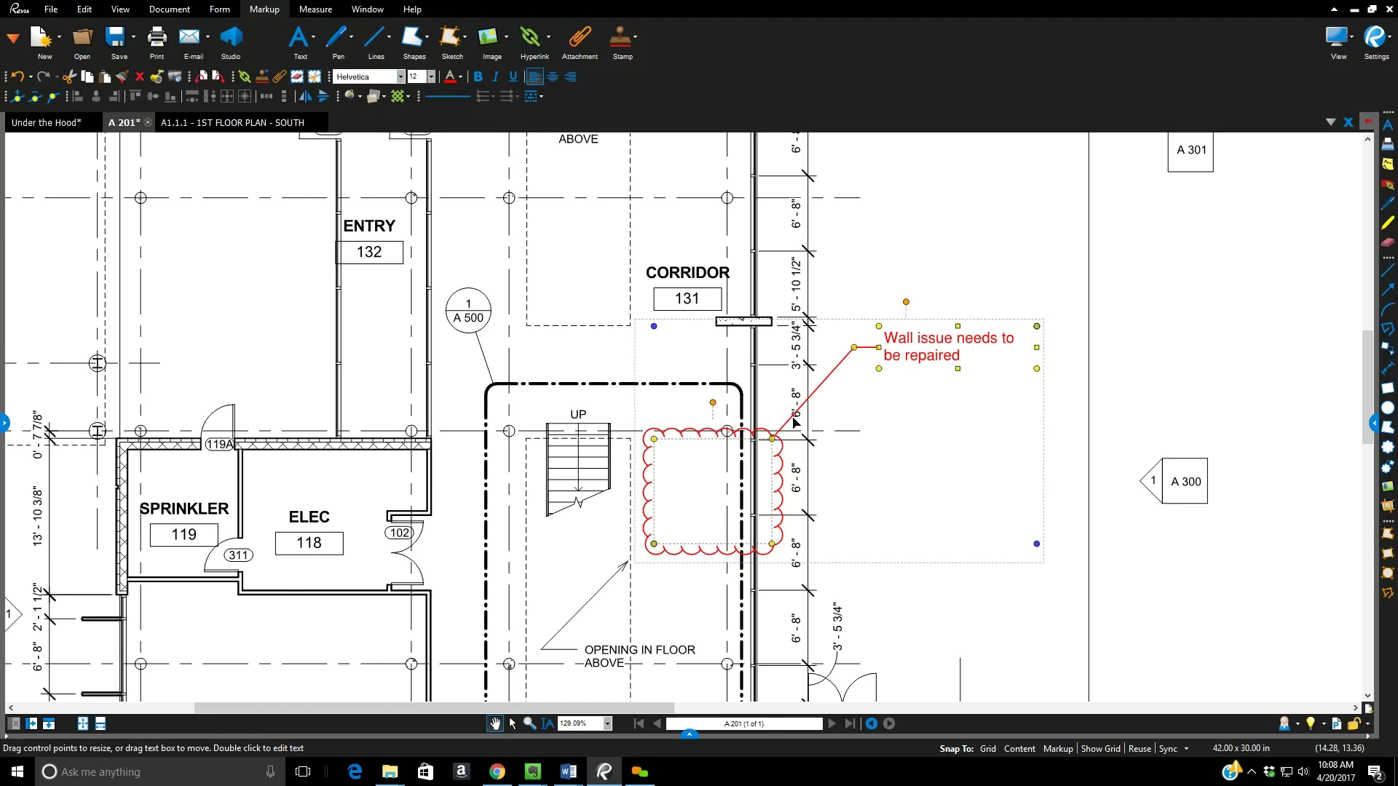
- Shift the Cloud+ callout text slightly up and right, and view the markup's pop-up note
left_click_drag(796, 423, 804, 417)
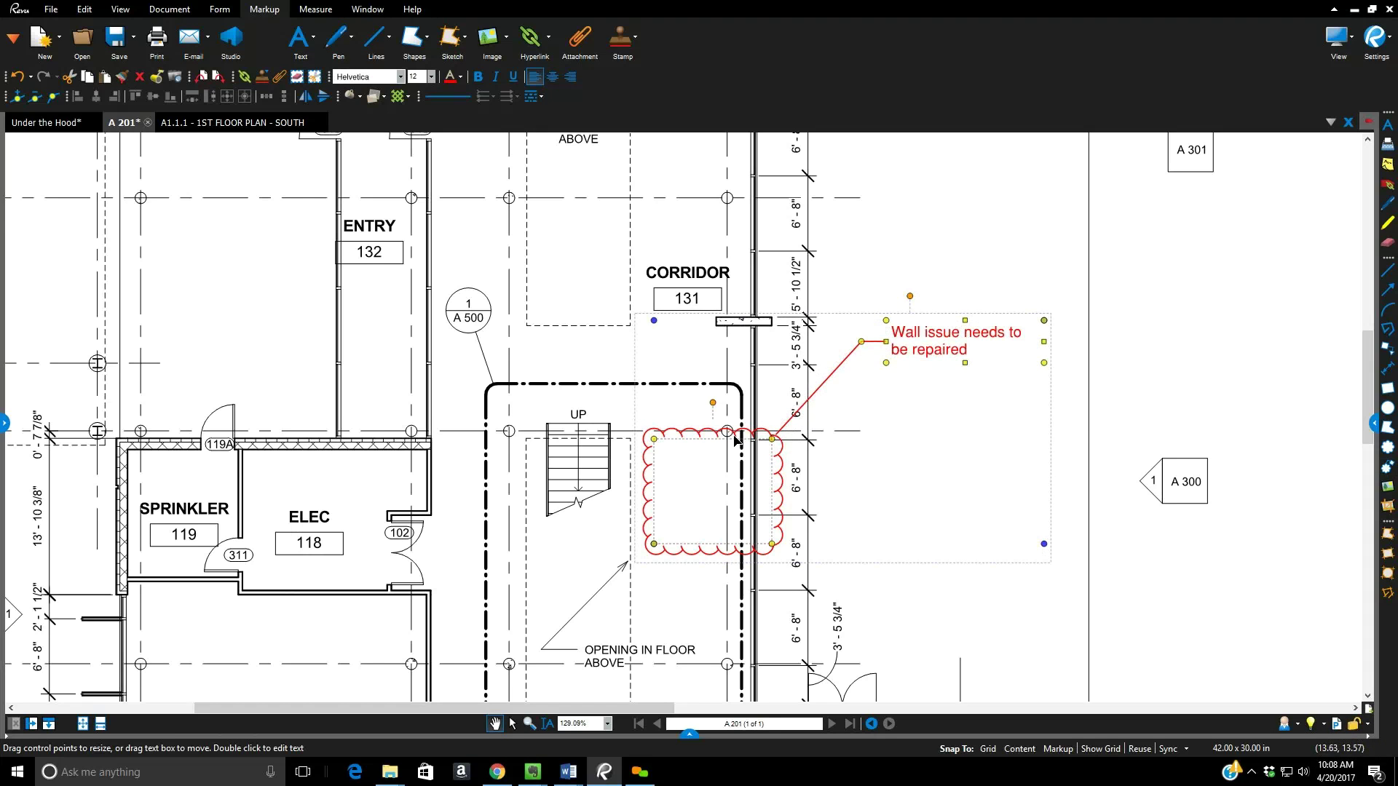
double_click(737, 440)
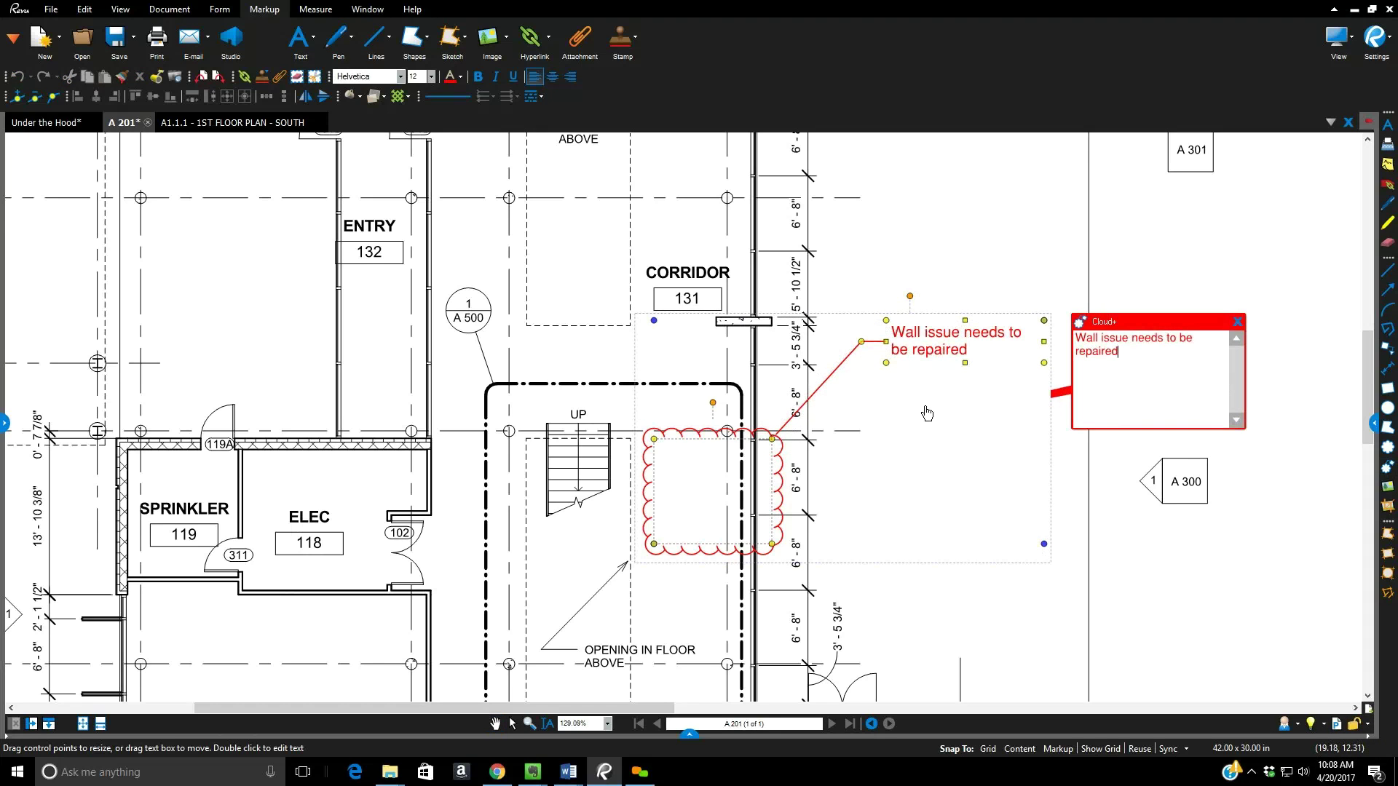
left_click(742, 446)
- Move the whole Cloud+ markup outside the building and back over the exterior wall beside the stair
left_click_drag(714, 443, 896, 372)
left_click_drag(1082, 562, 1082, 562)
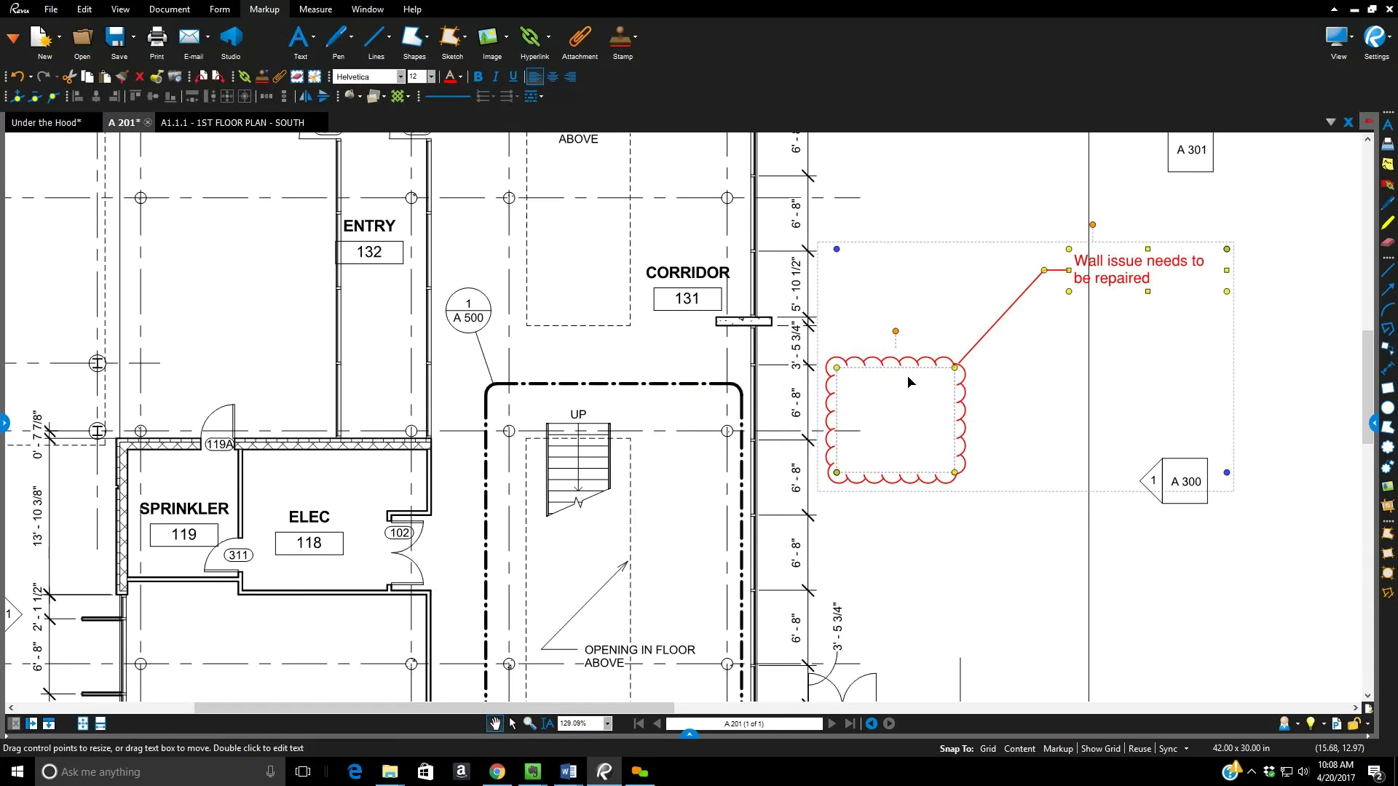
left_click_drag(899, 371, 703, 432)
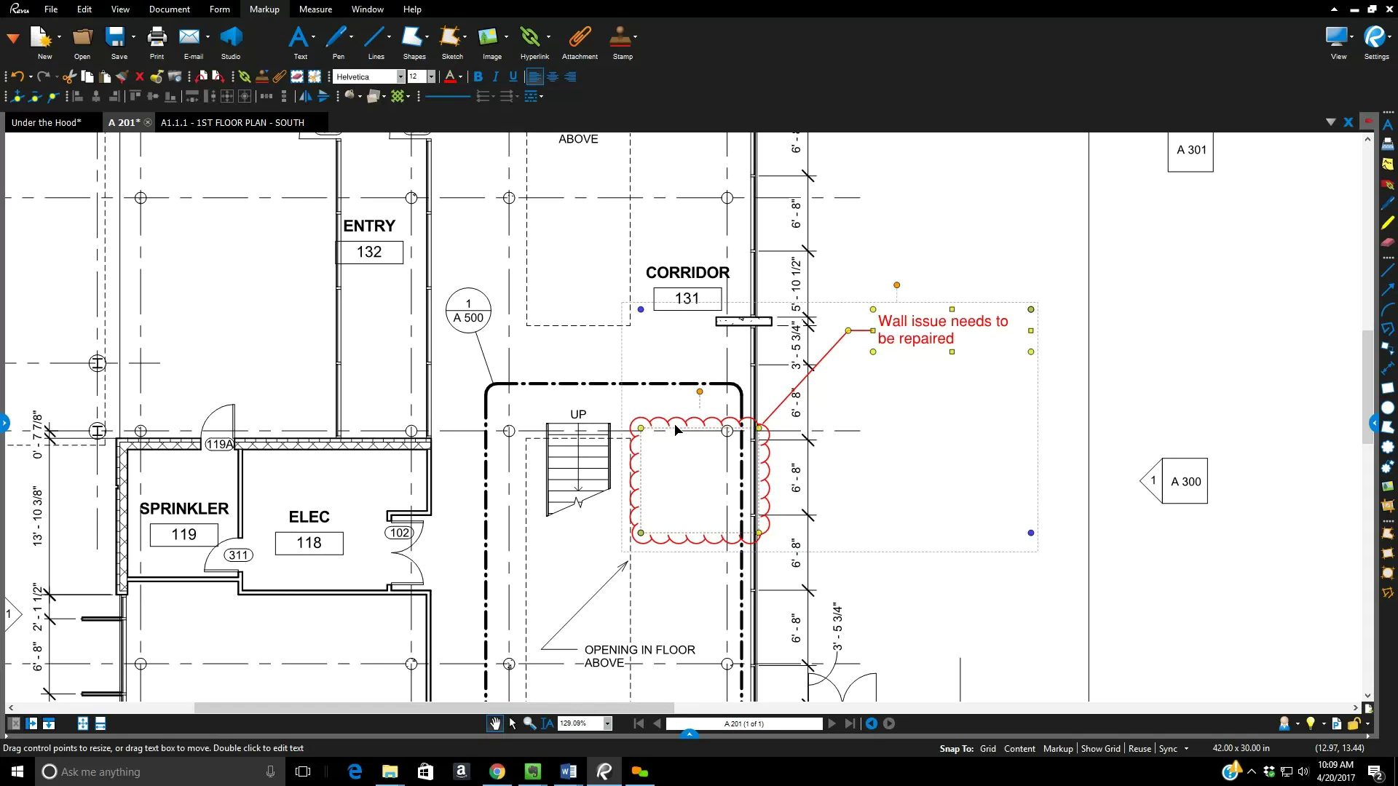
- Open the Cloud+ markup's properties and set the cloud's fill color to yellow
right_click(884, 325)
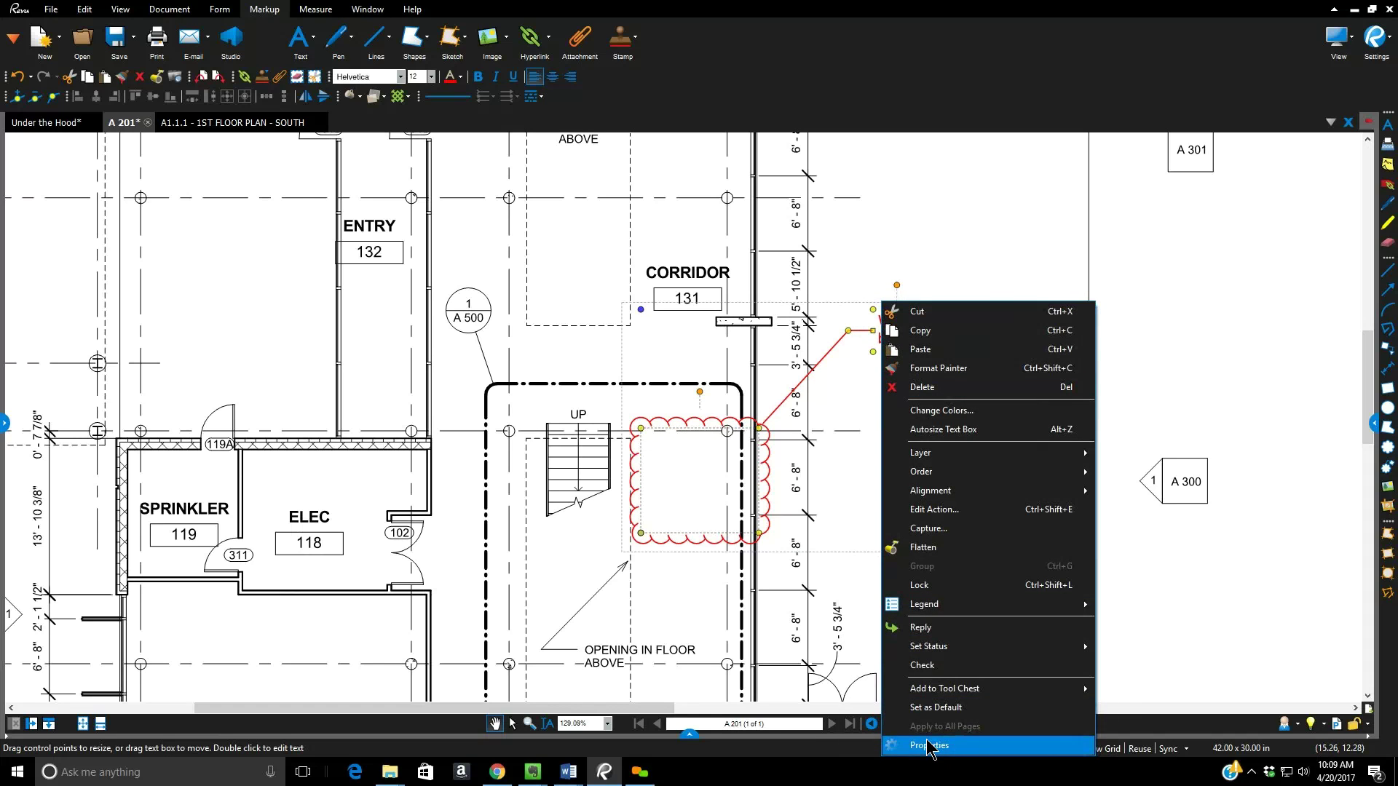
left_click(929, 746)
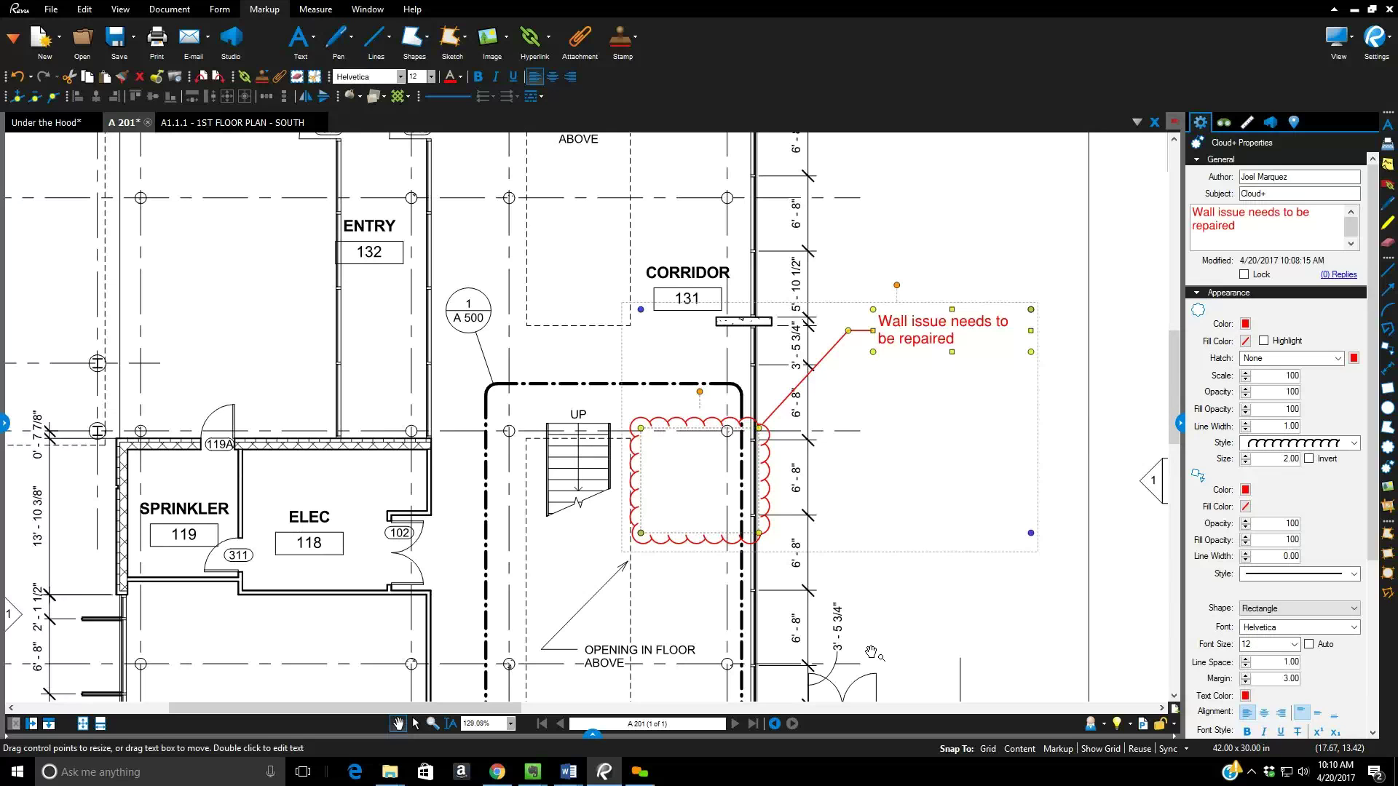
left_click(1244, 341)
left_click(1284, 410)
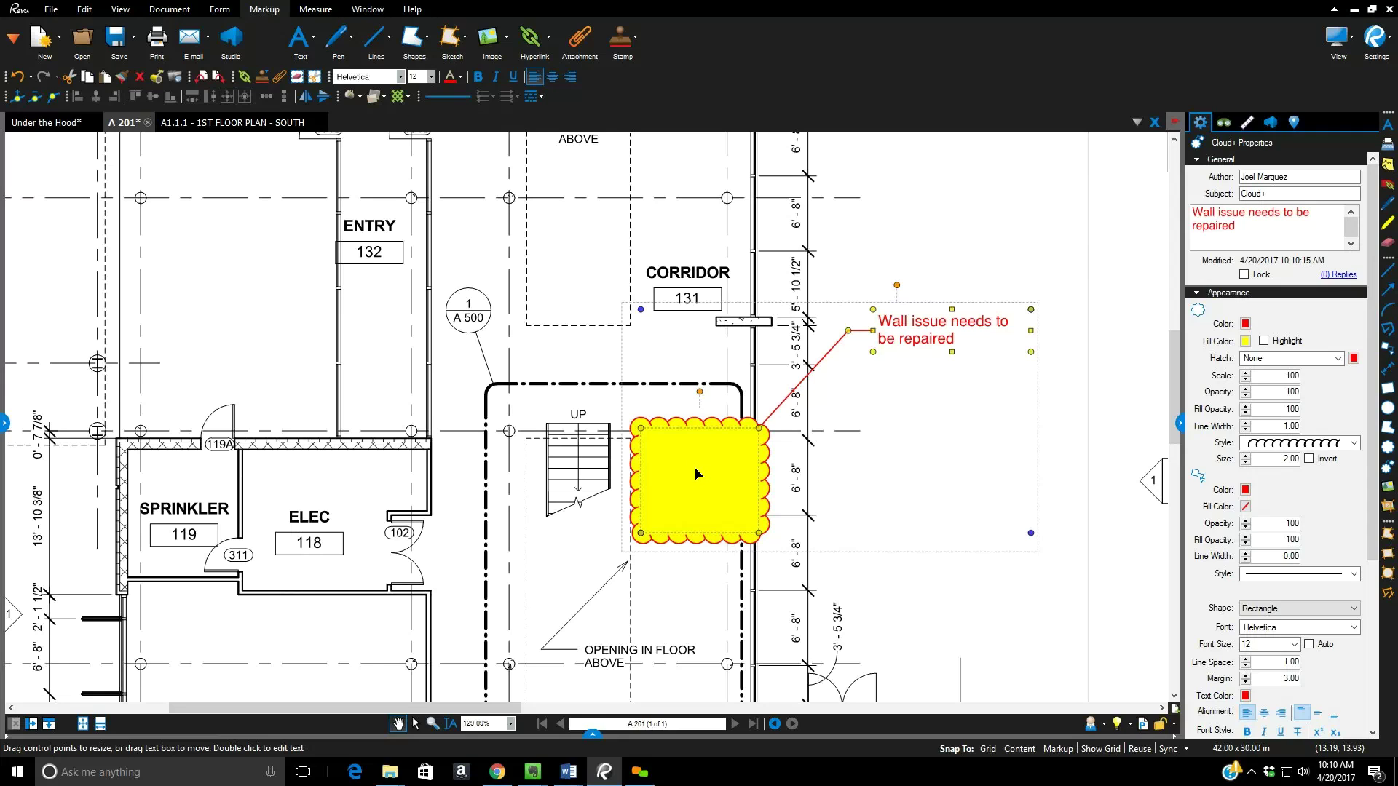
- Reduce the cloud's fill opacity to 40 so the plan shows through the yellow
left_click(1245, 412)
left_click(1245, 412)
left_click(1245, 412)
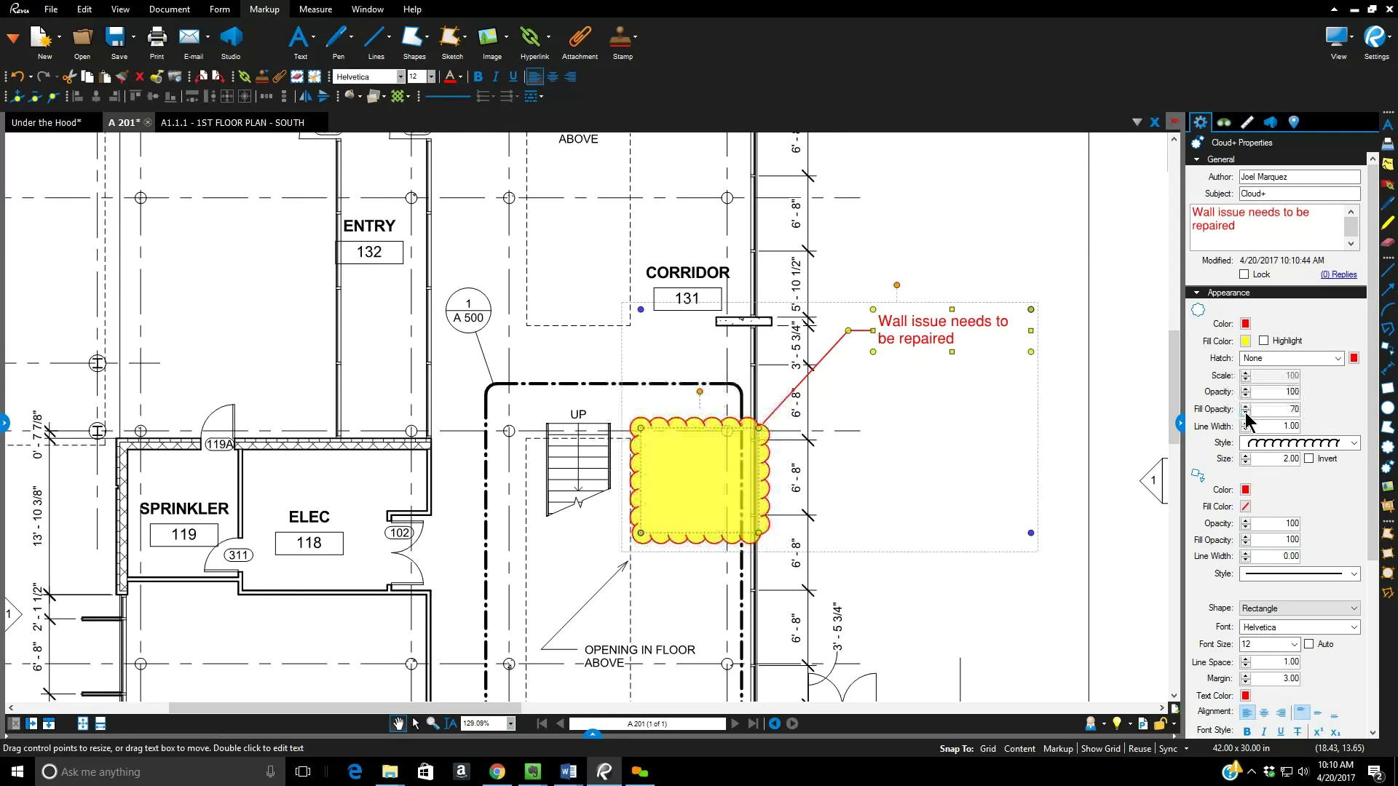
left_click(1246, 412)
left_click(1245, 412)
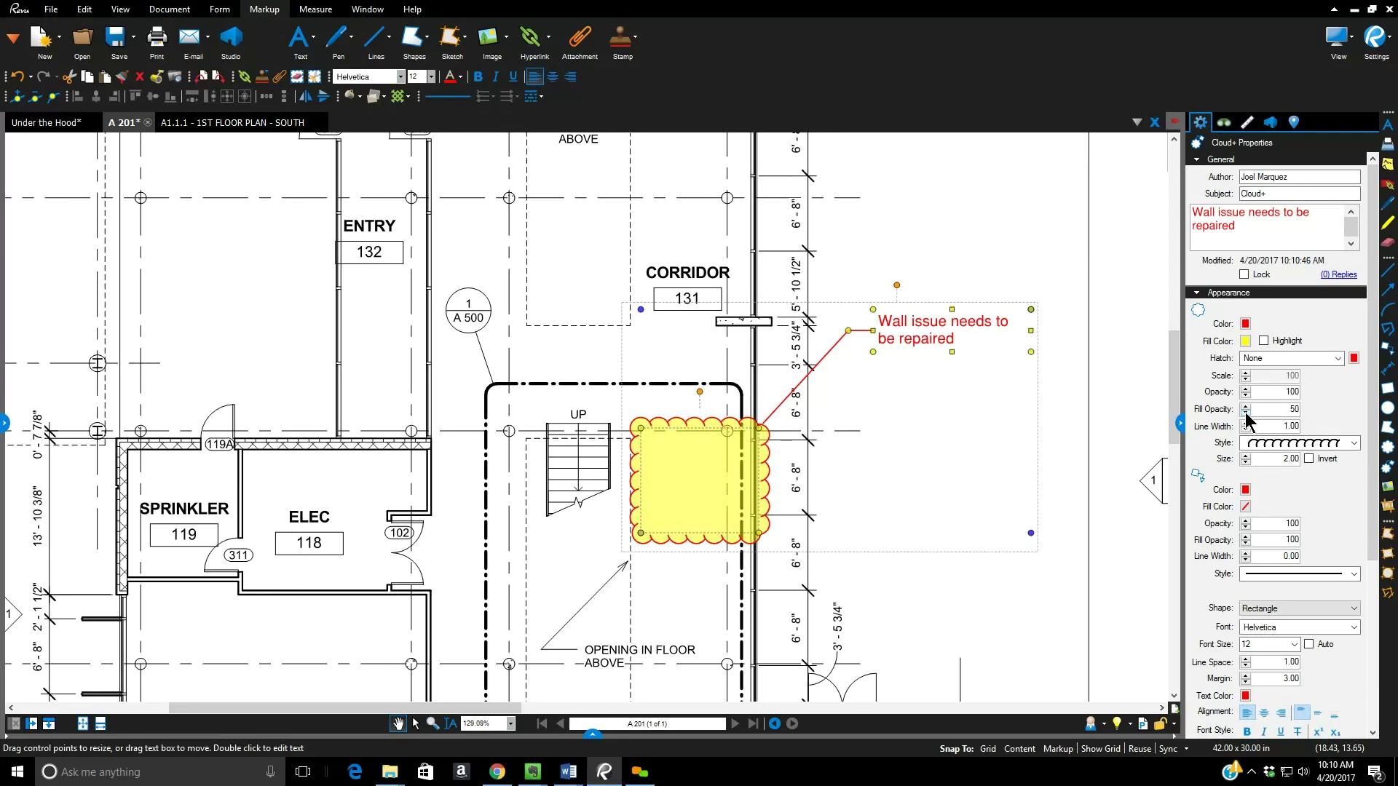
left_click(1245, 412)
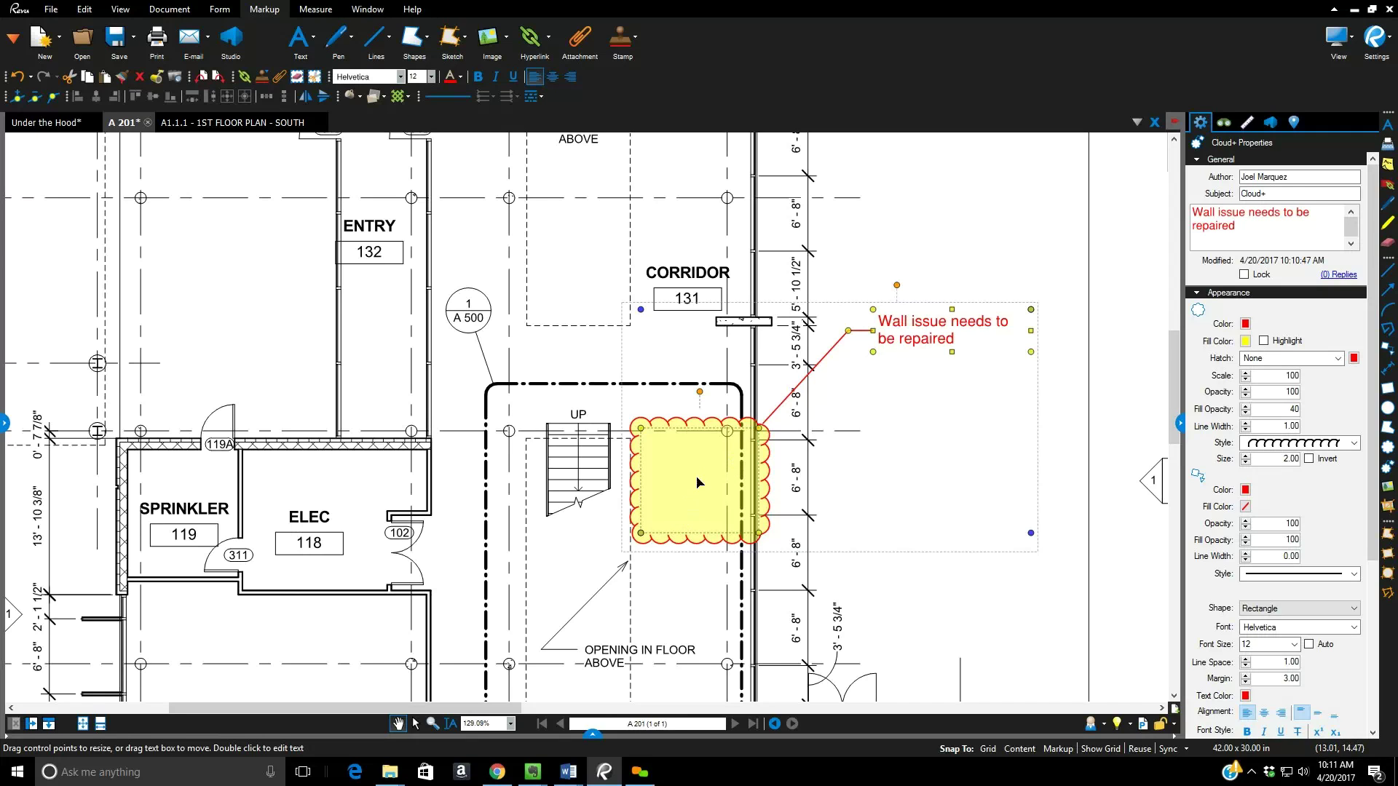
- Try a green fill on the Cloud+ callout text box, and change it to yellow
left_click(1245, 507)
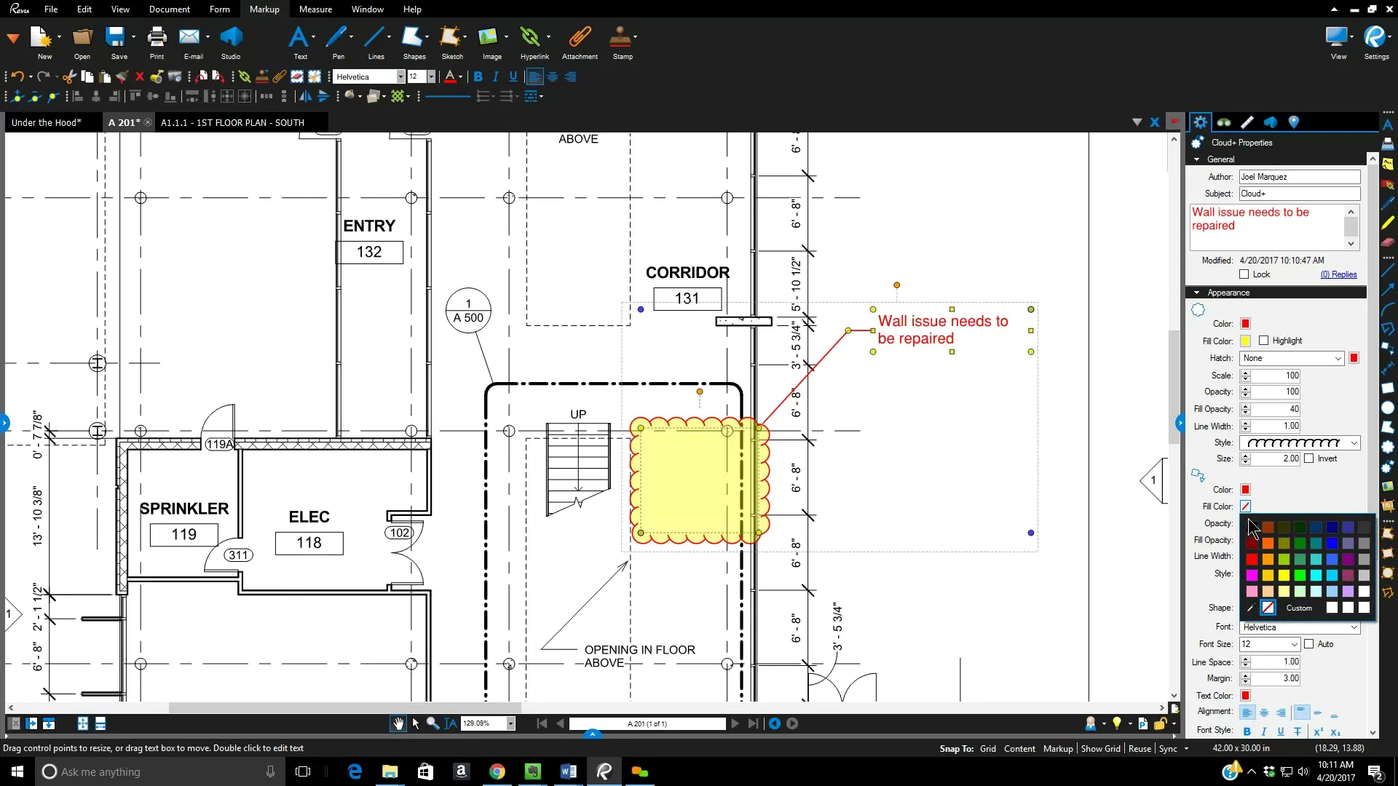
left_click(1301, 574)
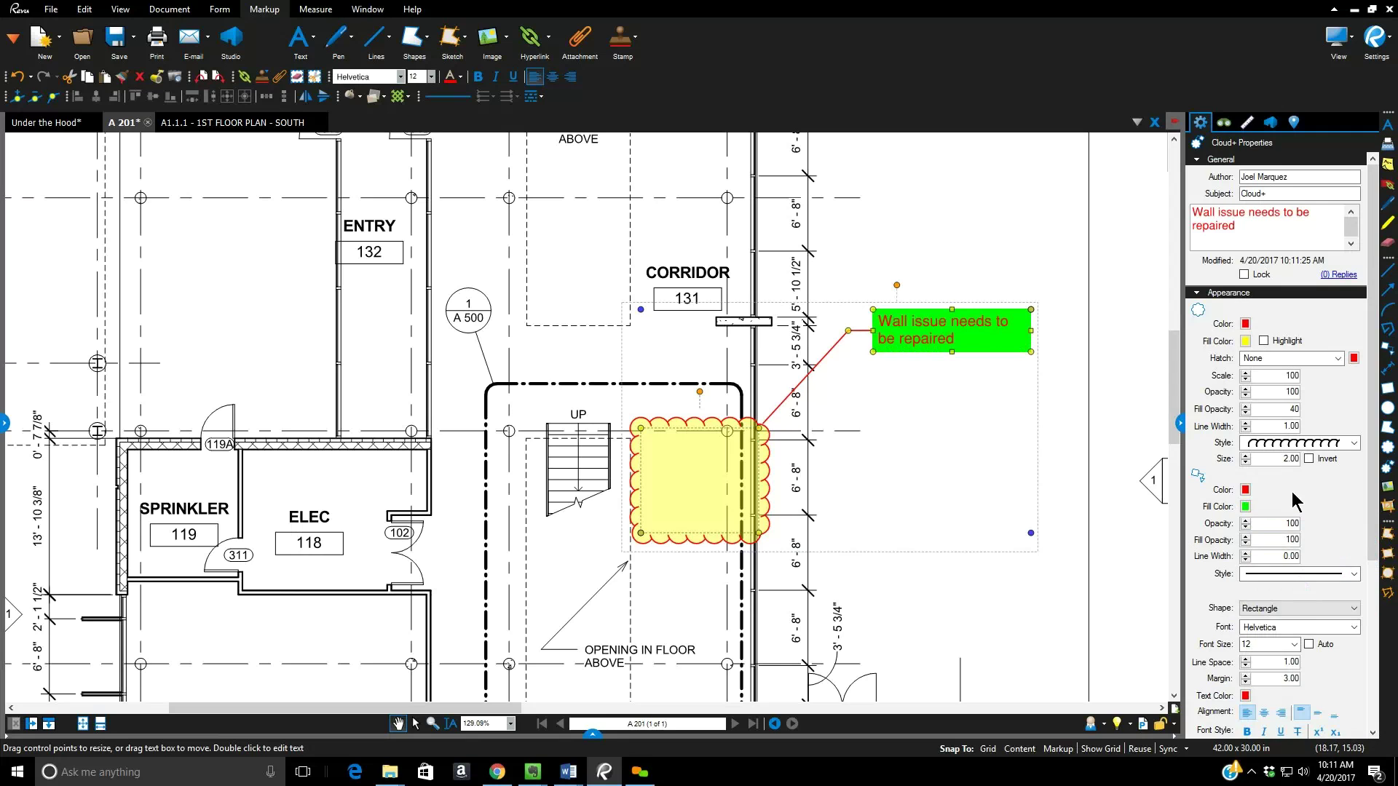
left_click(1247, 508)
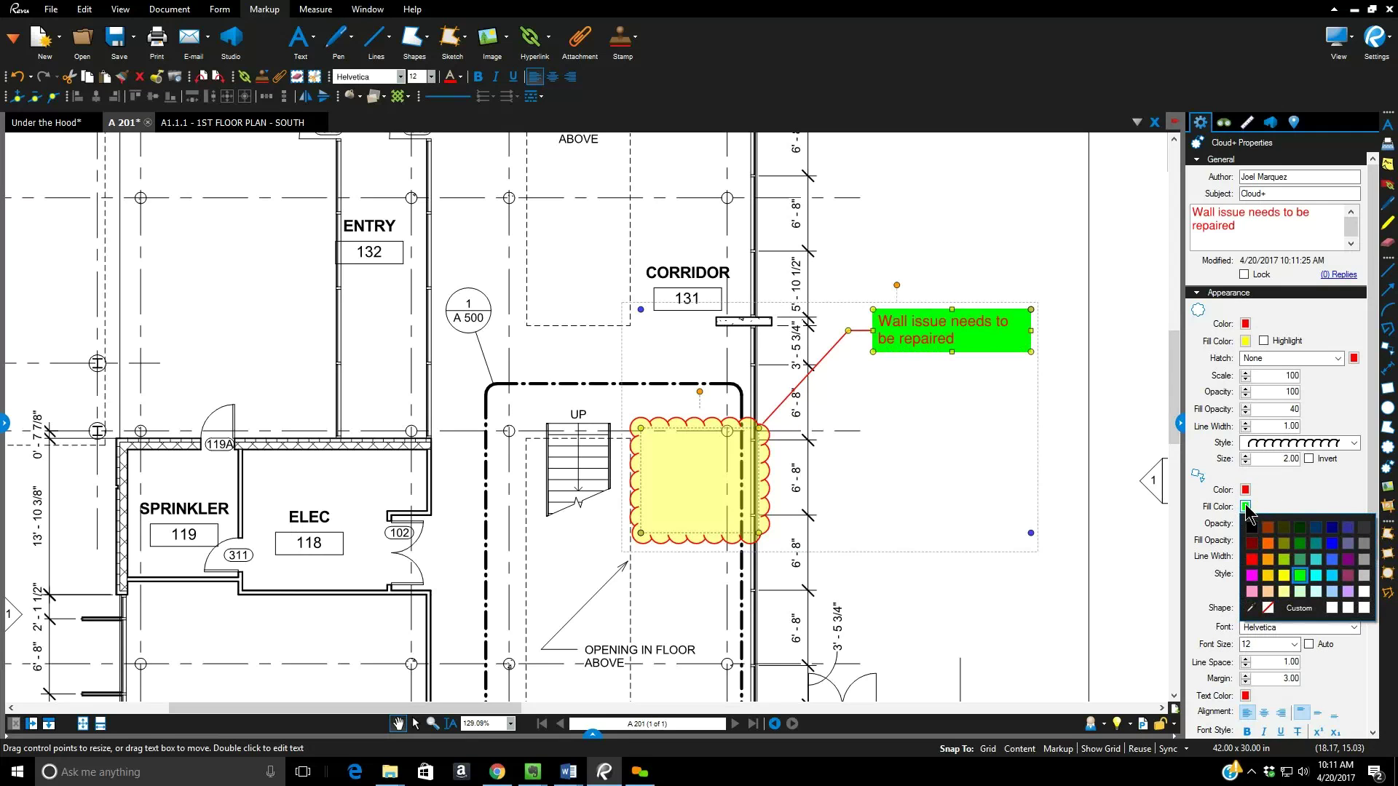
left_click(1282, 572)
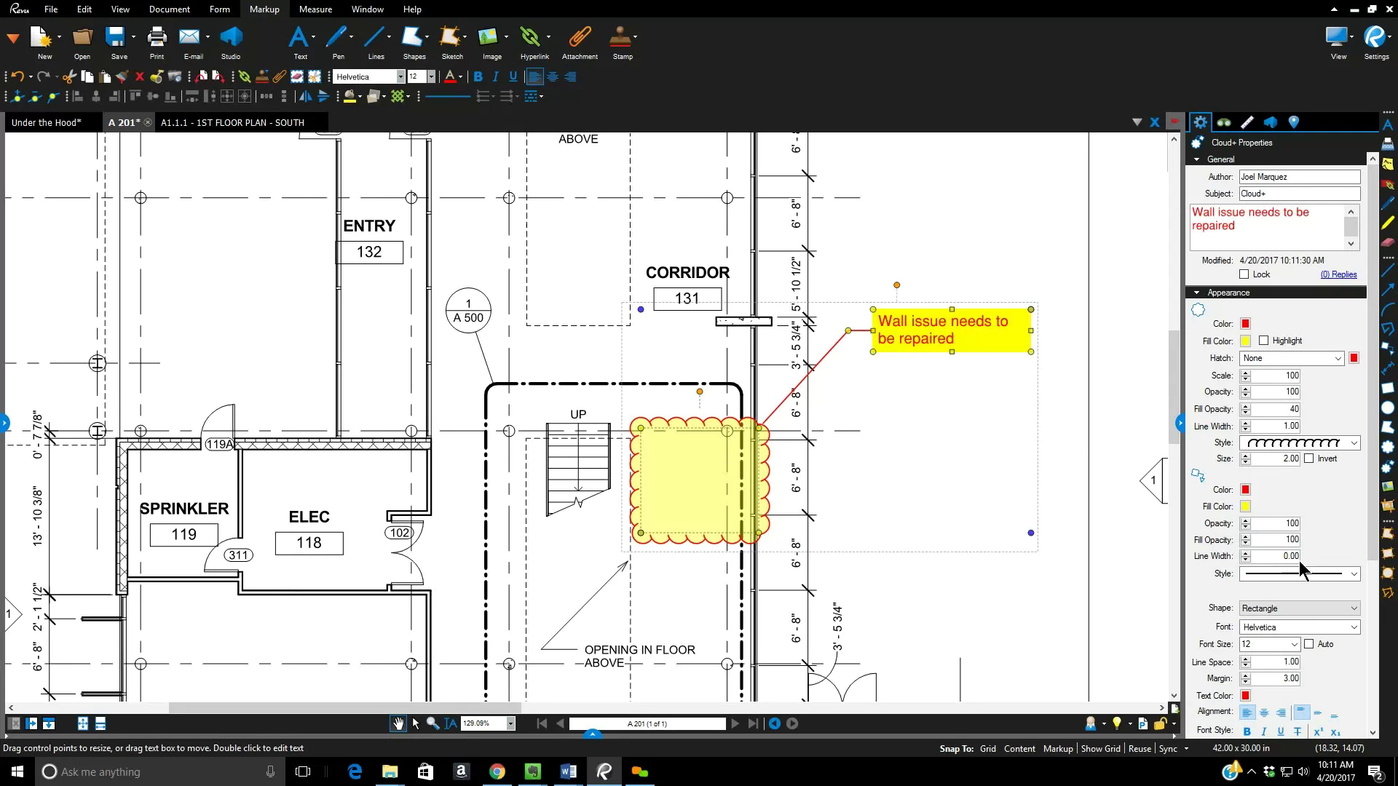
- Set the line width of the Cloud+ callout to 1.00
left_click(1246, 554)
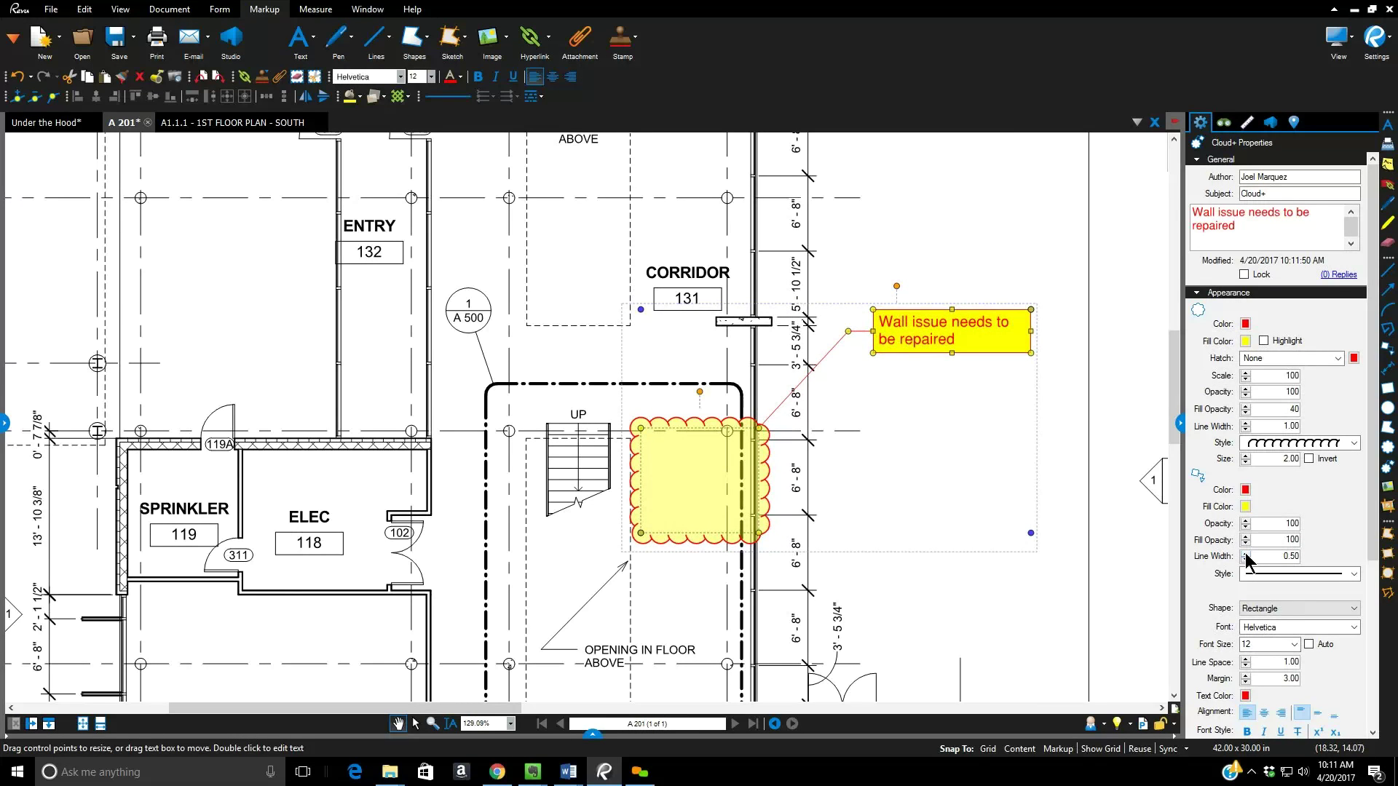
left_click(1246, 553)
left_click(1246, 553)
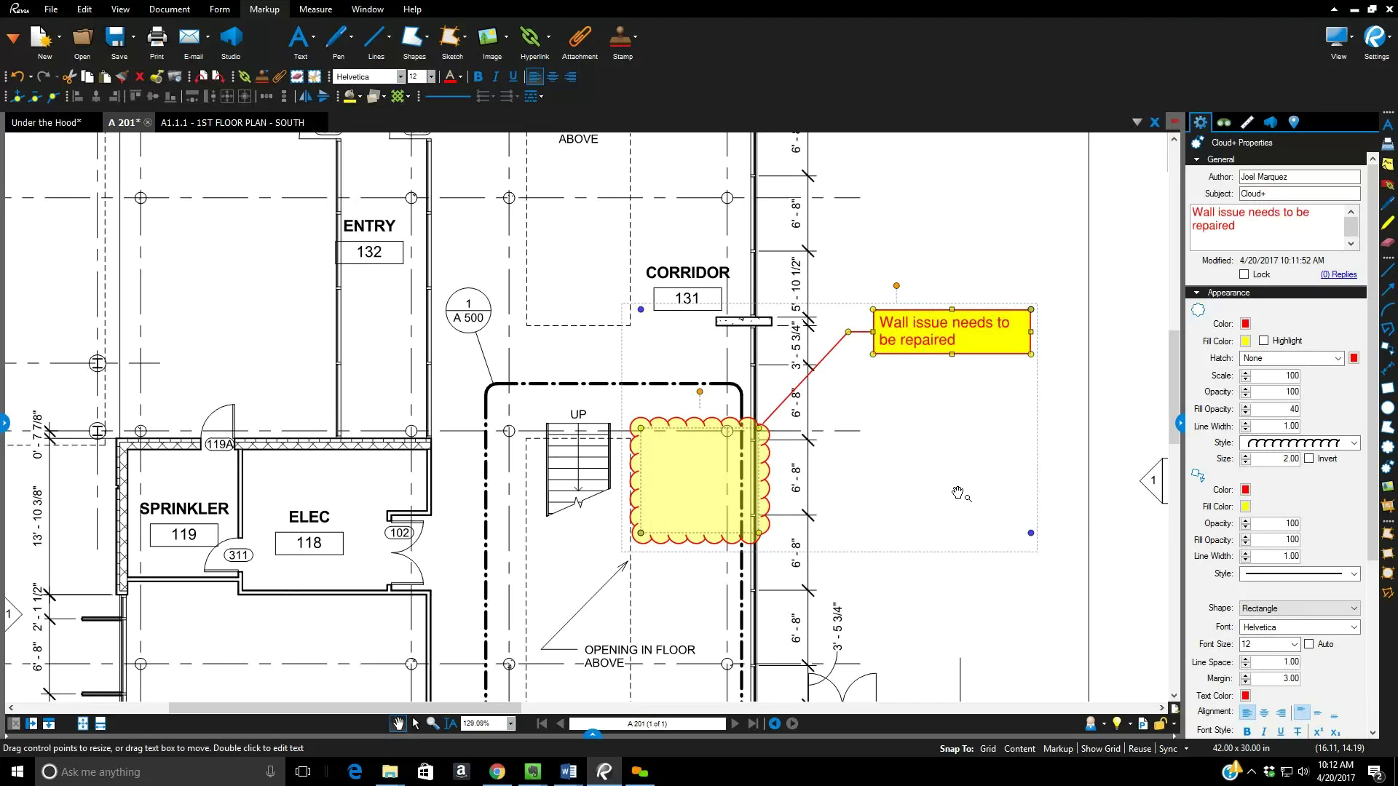
- Rotate the Cloud+ text box clockwise and back to horizontal, leaving it closer to the exterior wall
left_click(1196, 293)
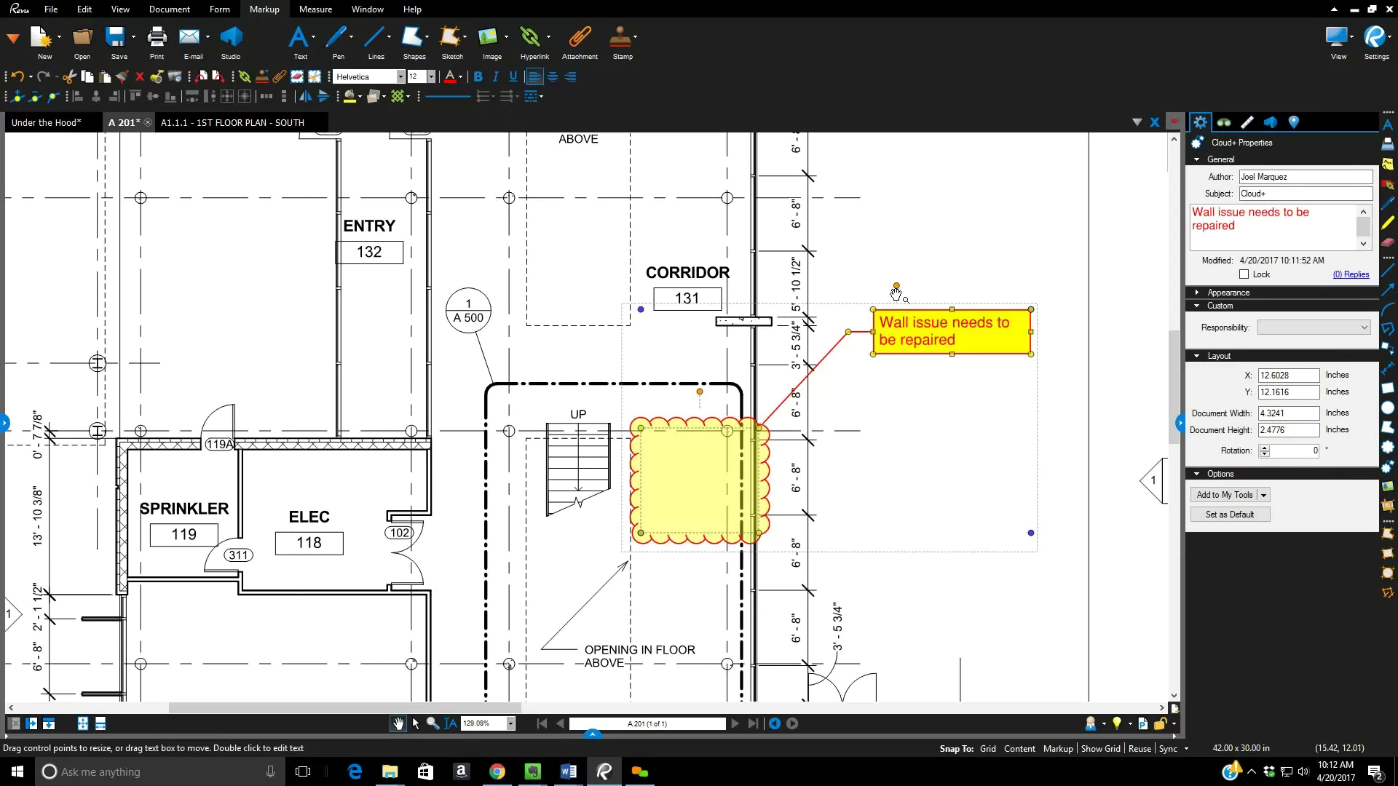
left_click_drag(897, 290, 961, 324)
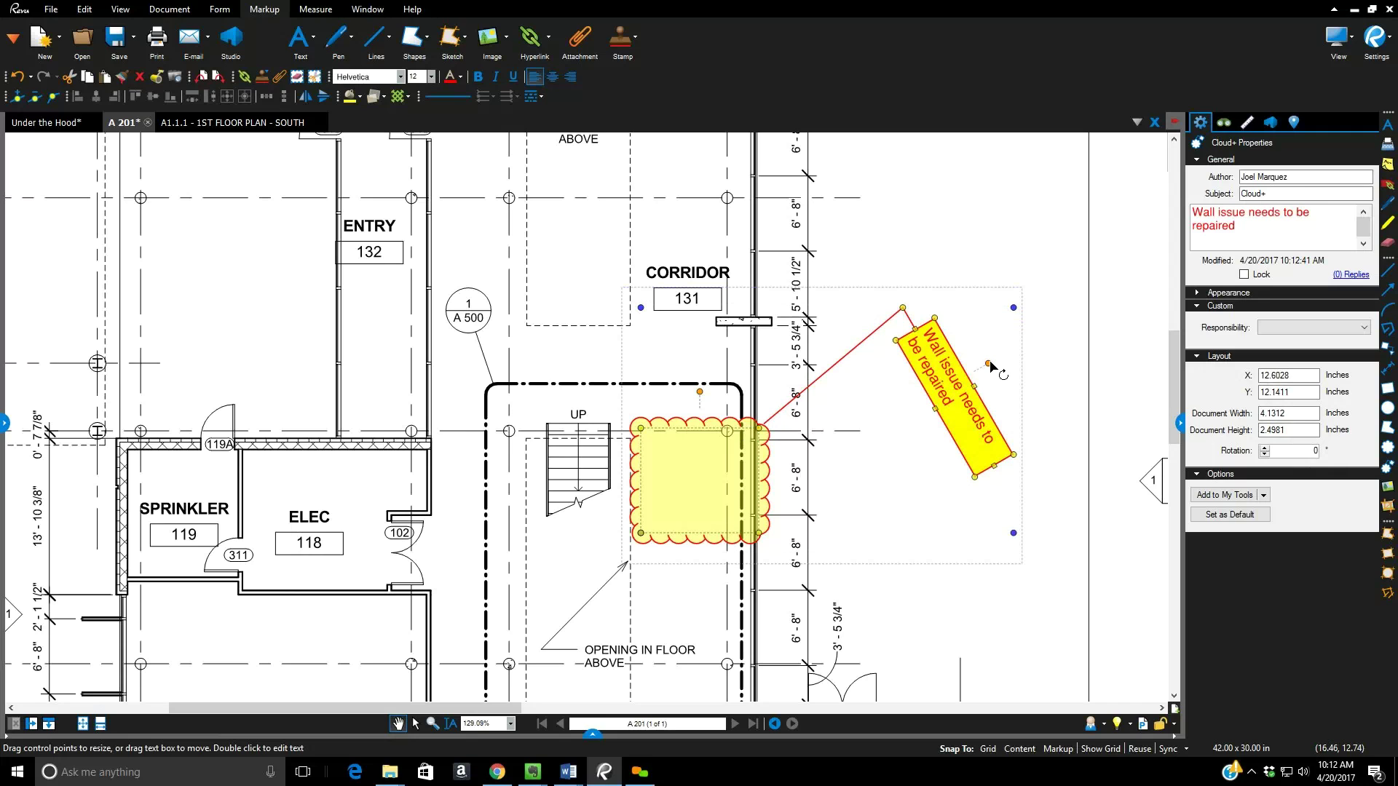
left_click_drag(991, 360, 885, 268)
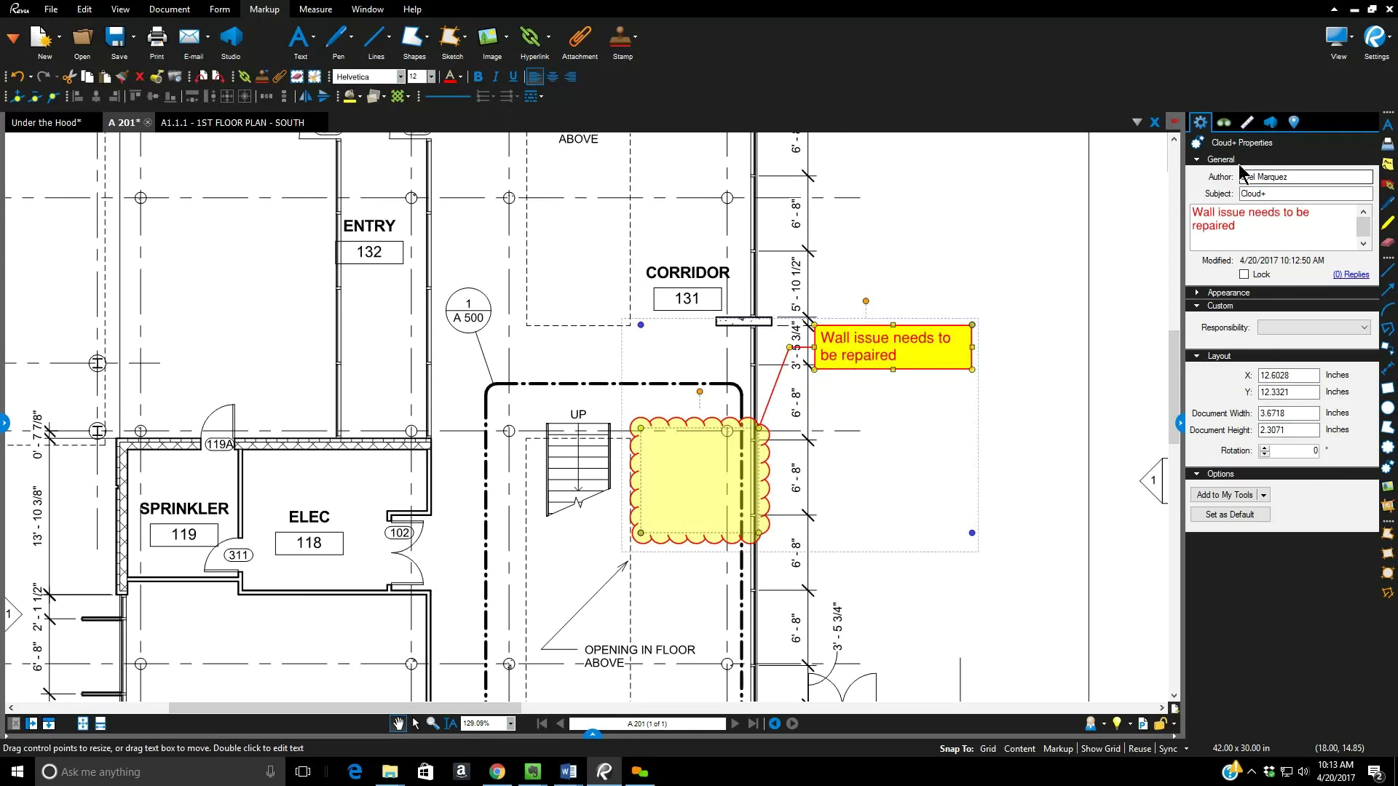
left_click(1198, 293)
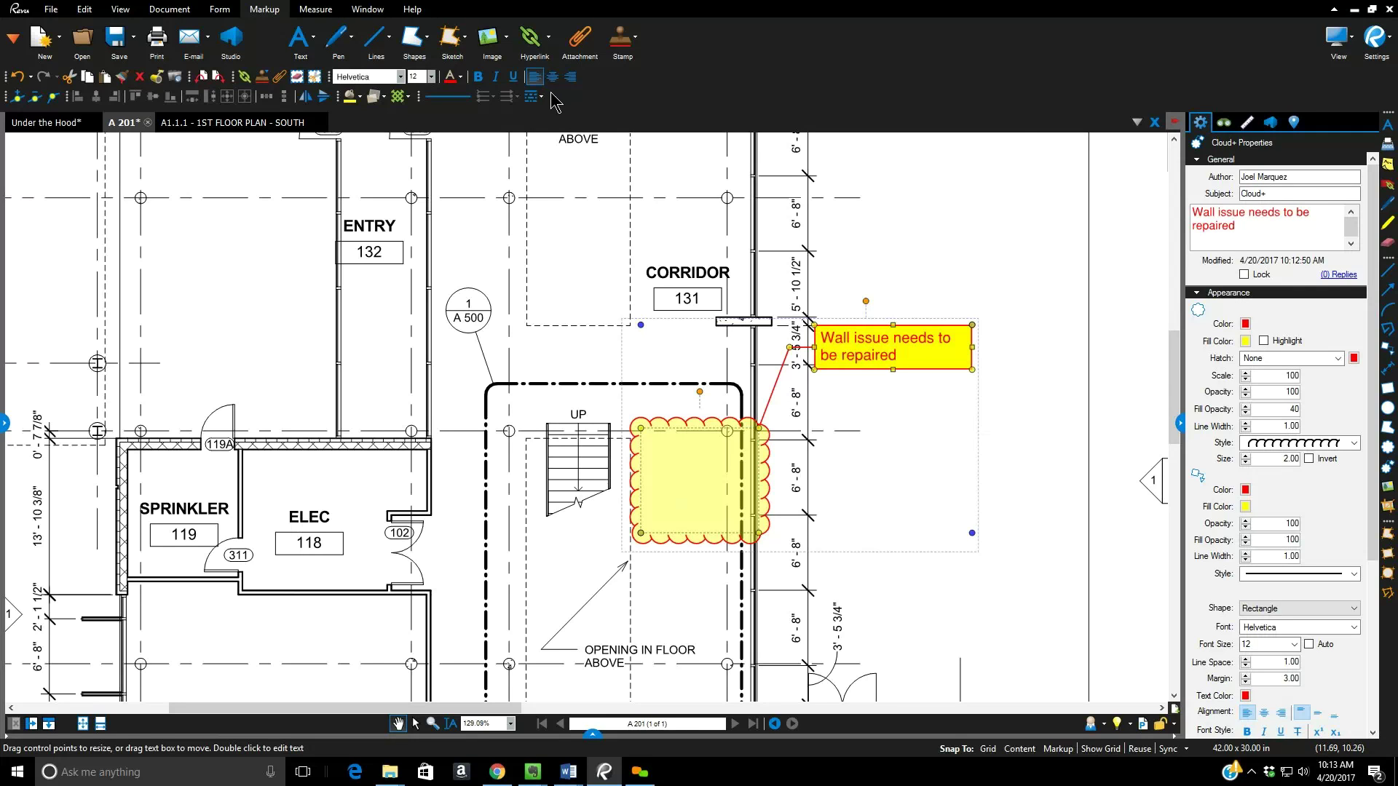
- Draw a plain cloud about 0.94 by 1.18 inches between the ENTRY and CORRIDOR labels
left_click(426, 36)
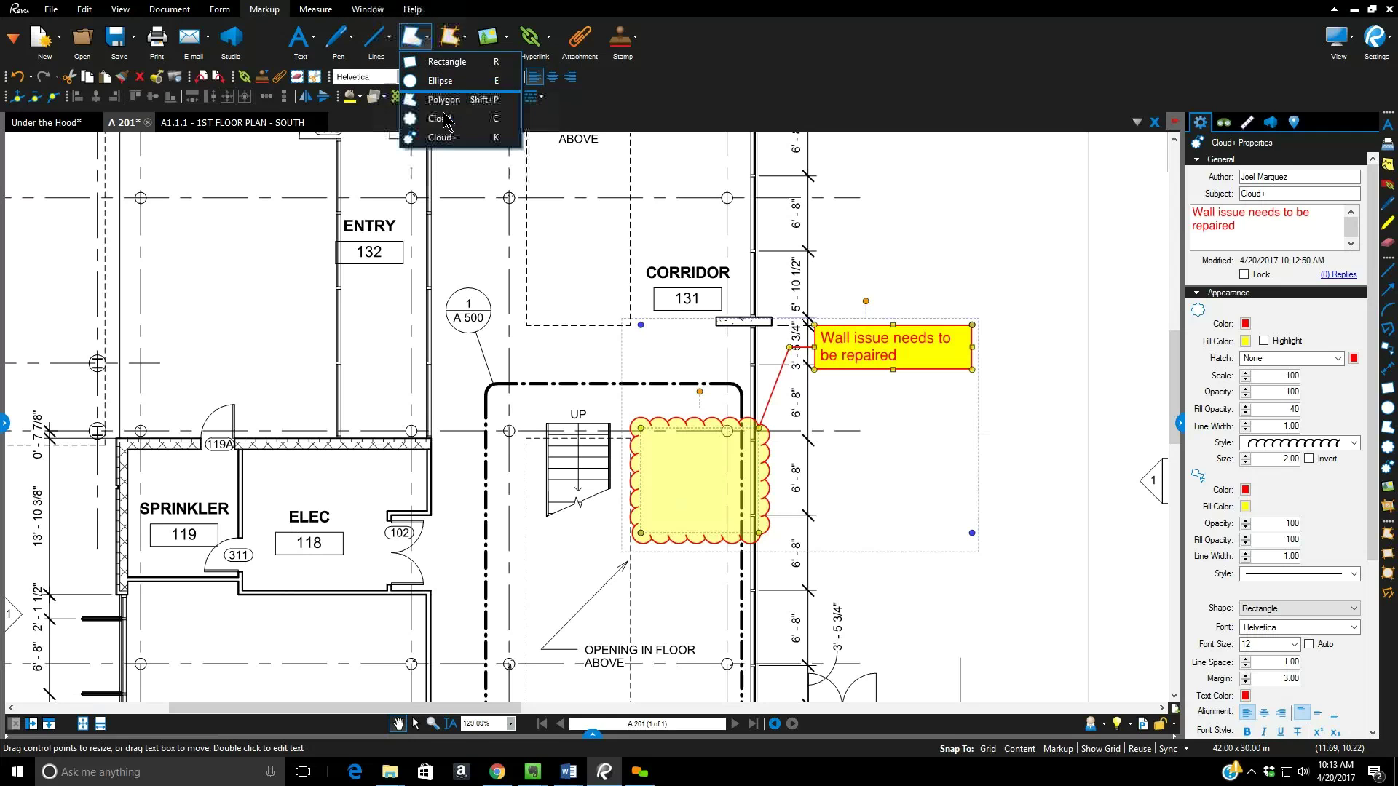
left_click(445, 120)
left_click_drag(507, 246, 590, 352)
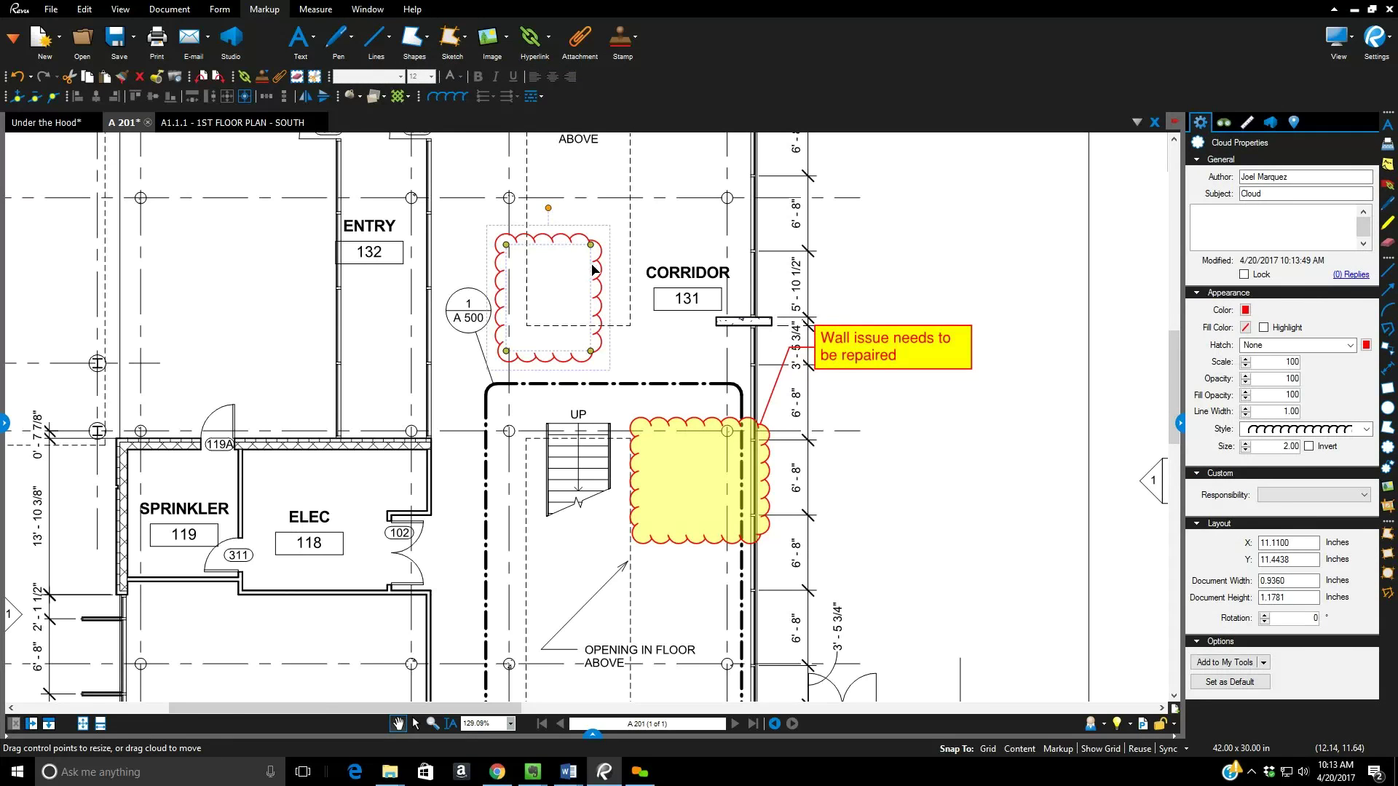
- Enter the comment "Wall issue" for the plain cloud, and view it in the cloud's pop-up note
left_click(1216, 219)
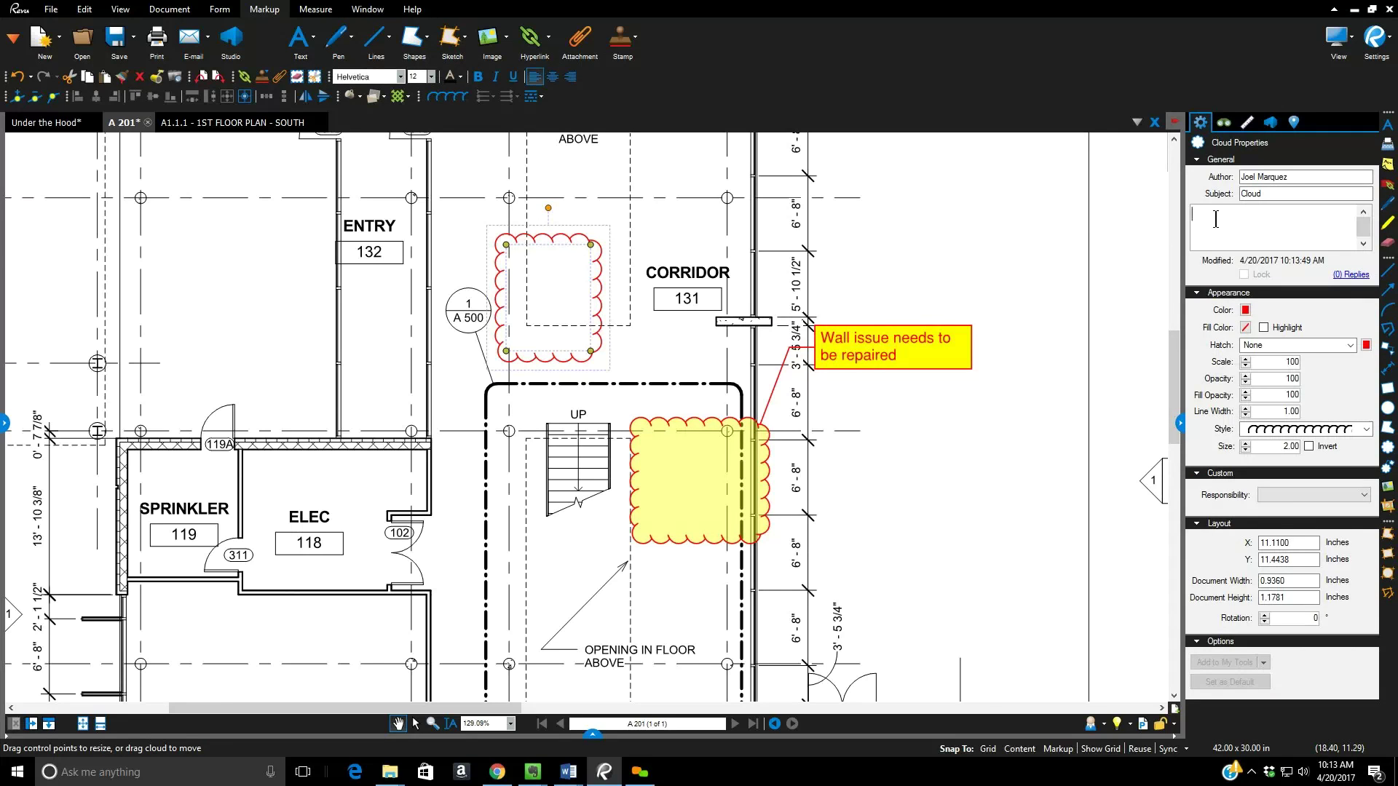
type("Wall issue")
left_click(1115, 305)
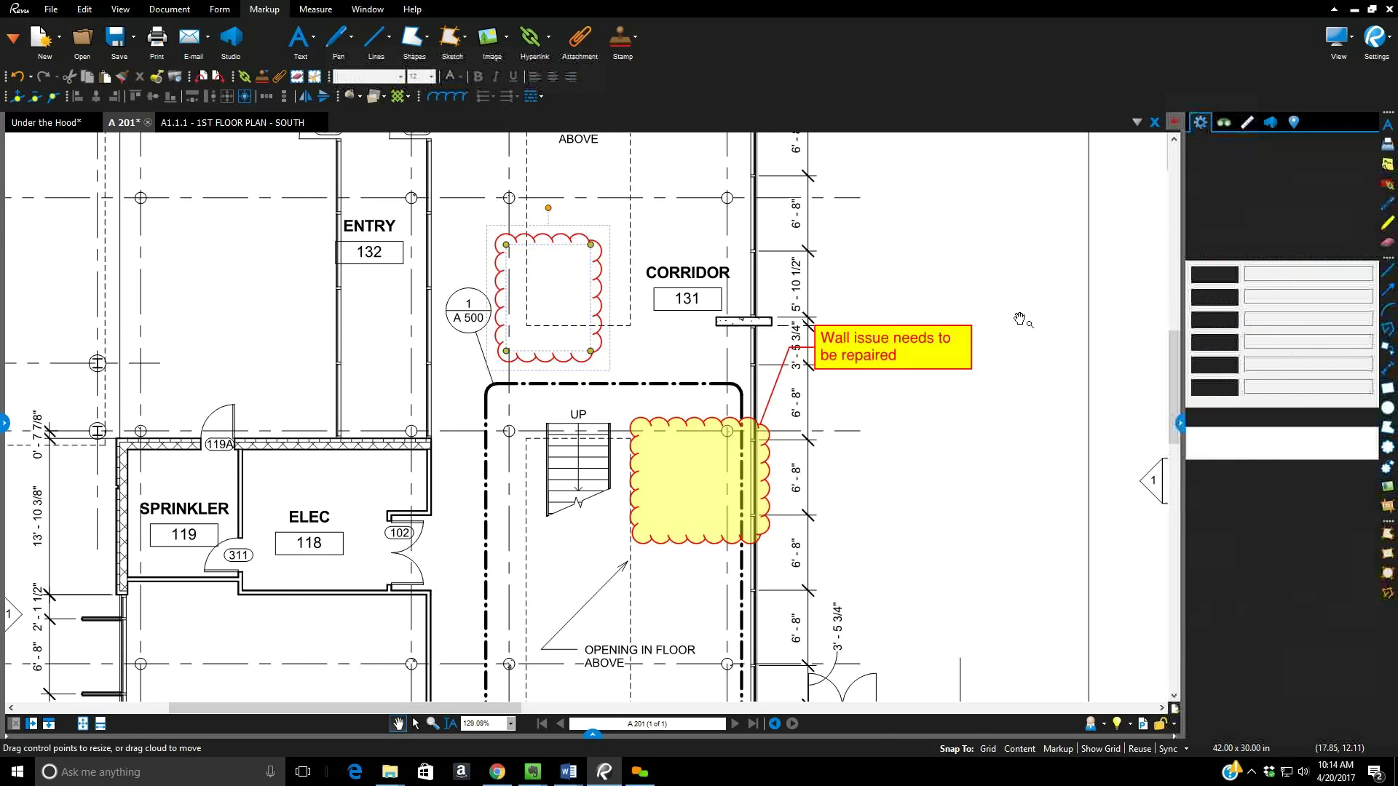
left_click(598, 310)
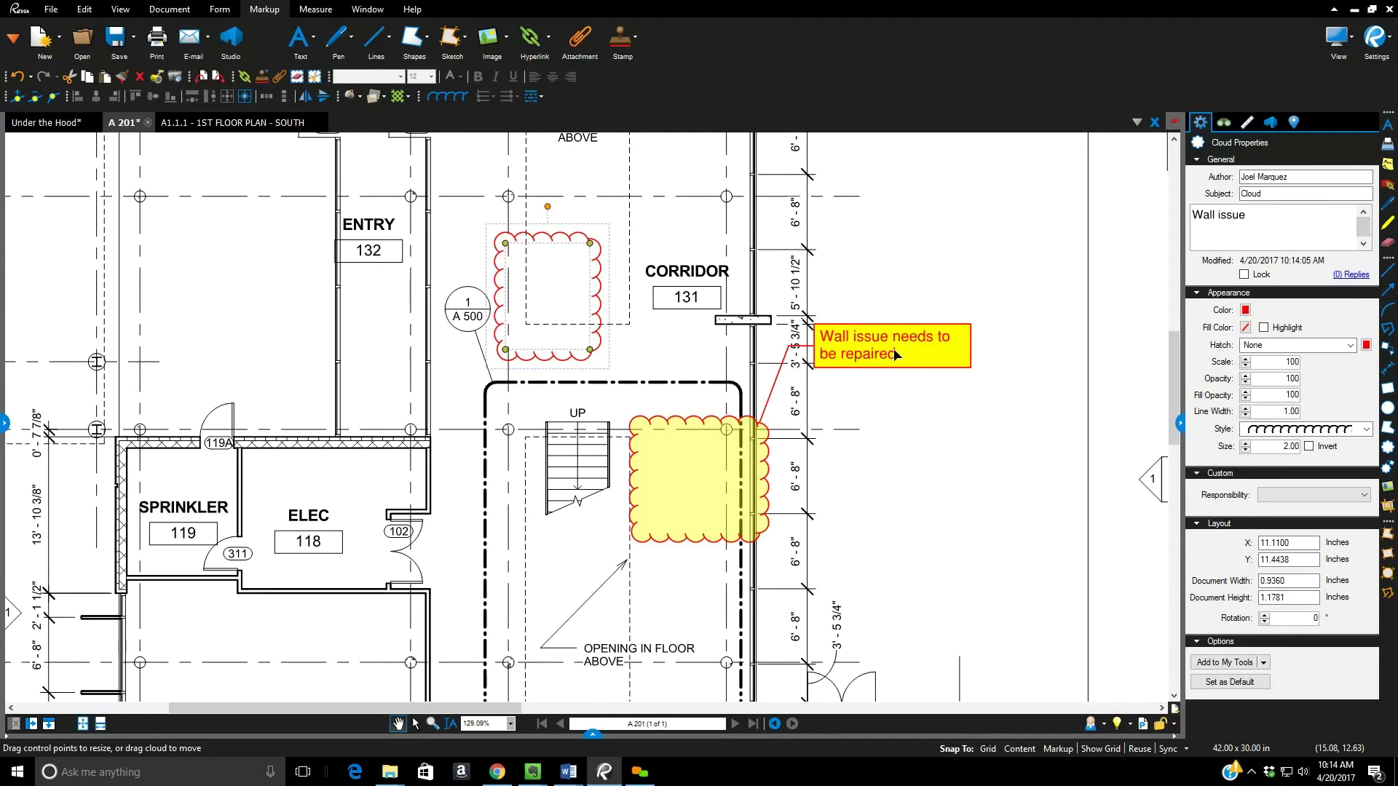
double_click(594, 275)
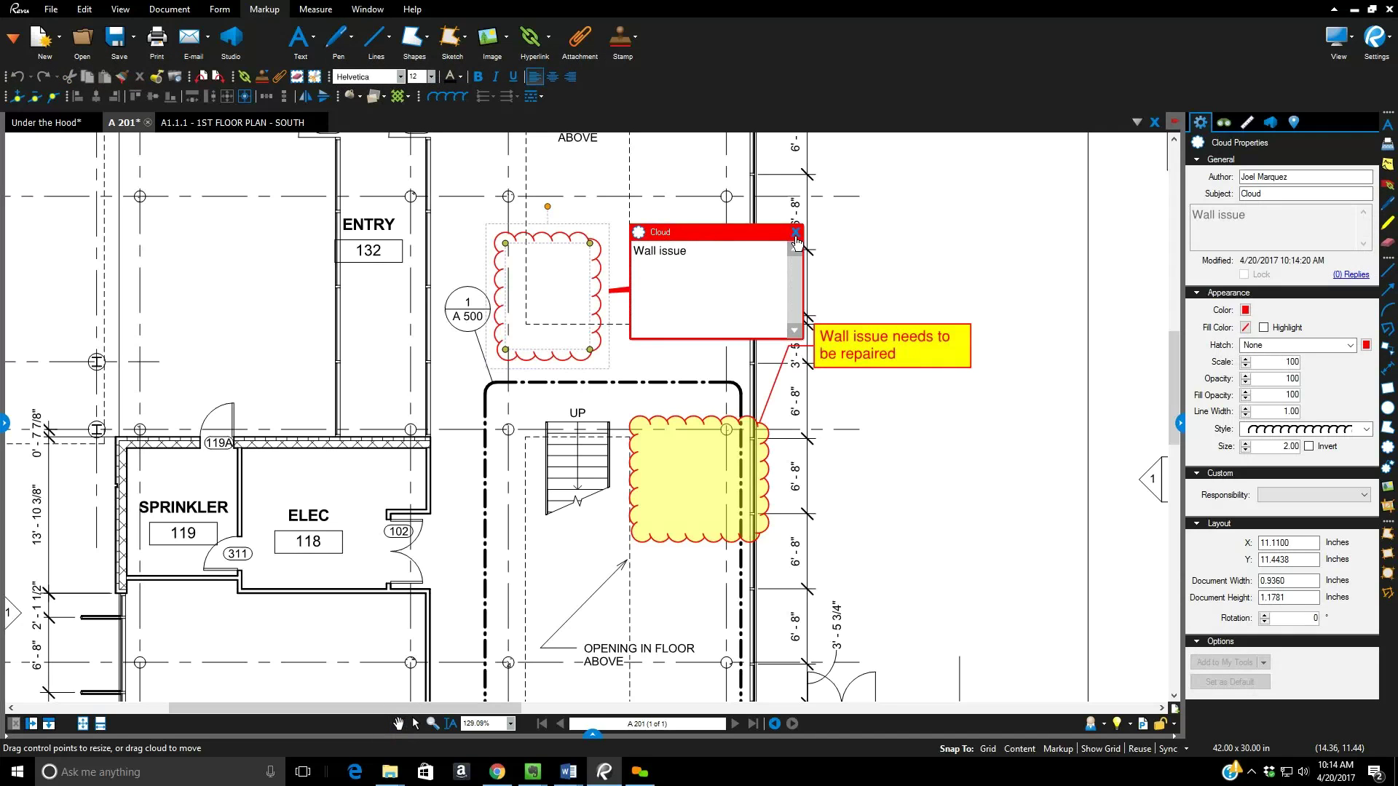
left_click(796, 236)
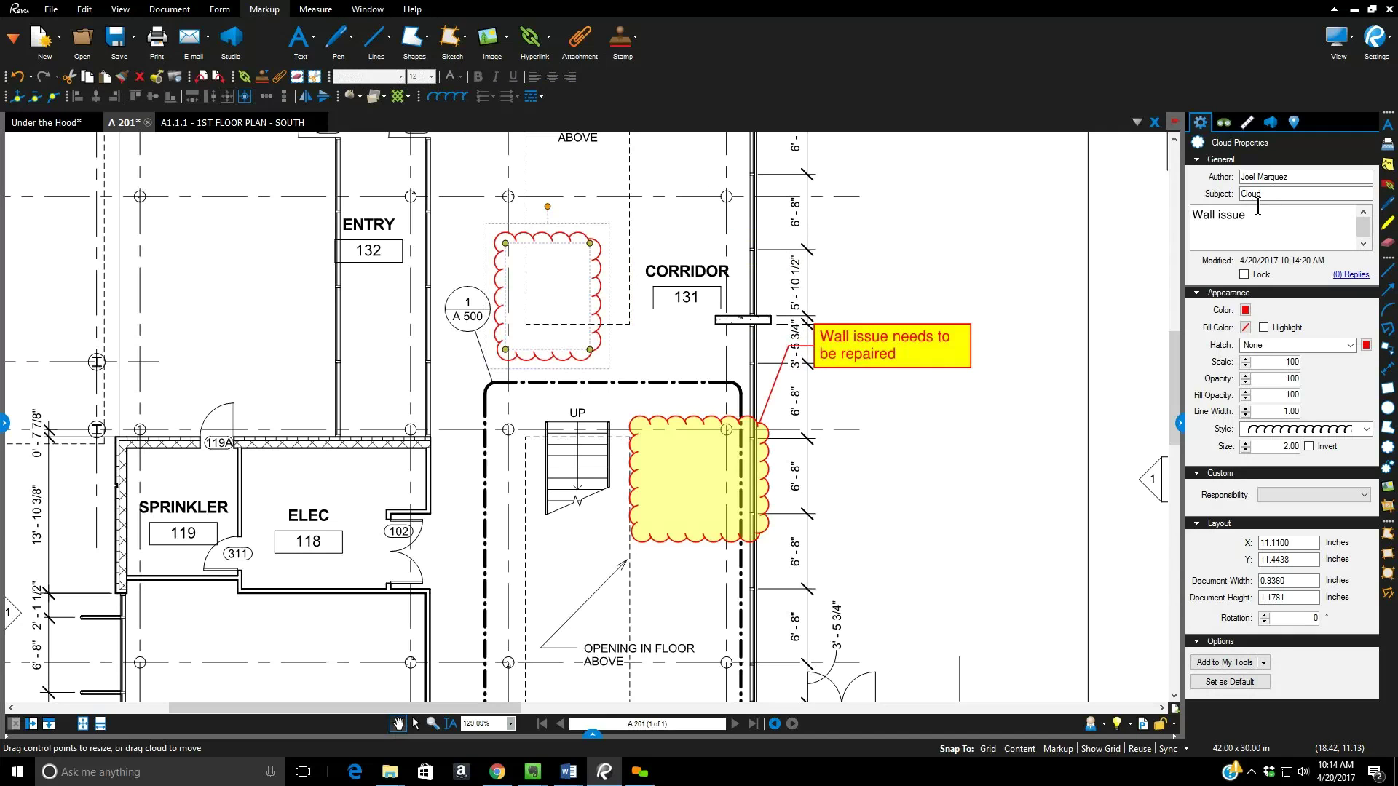
- Change the plain cloud's subject to "Repairs", and select the yellow Cloud+ markup beside the stair
left_click(1244, 195)
key("shift+Tab")
type("Ra")
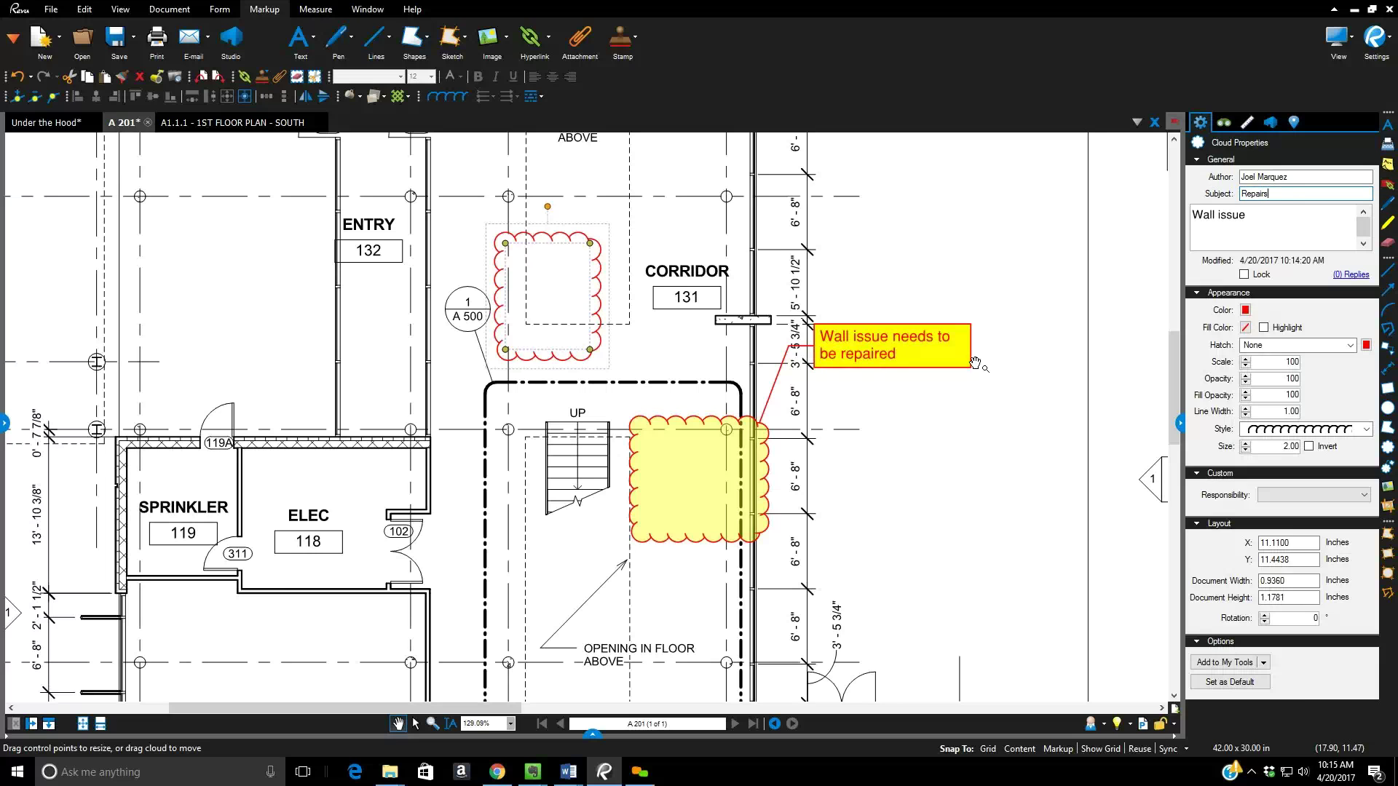
left_click(696, 470)
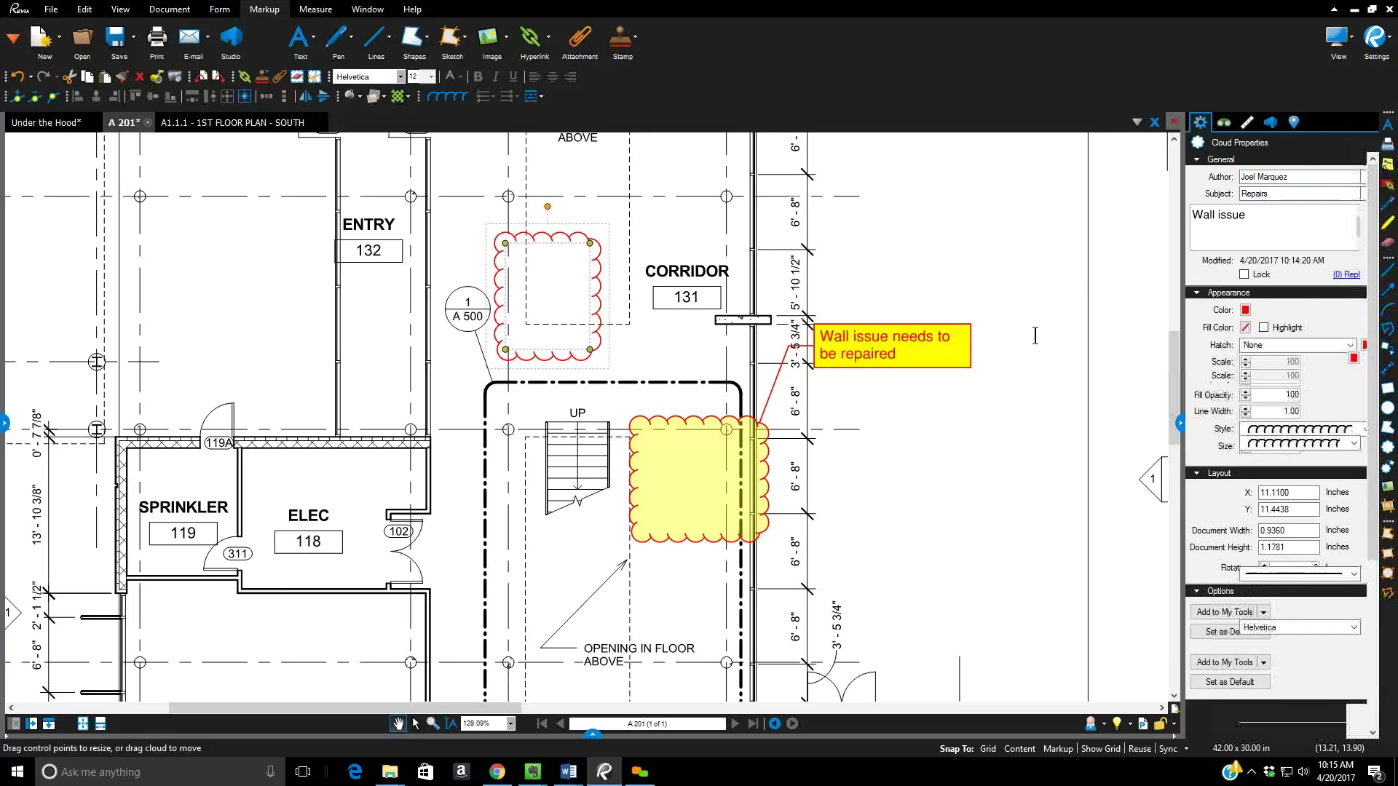
- Set the subject of the yellow Cloud+ markup beside the stair to "Repairs"
triple_click(1269, 195)
type("Re")
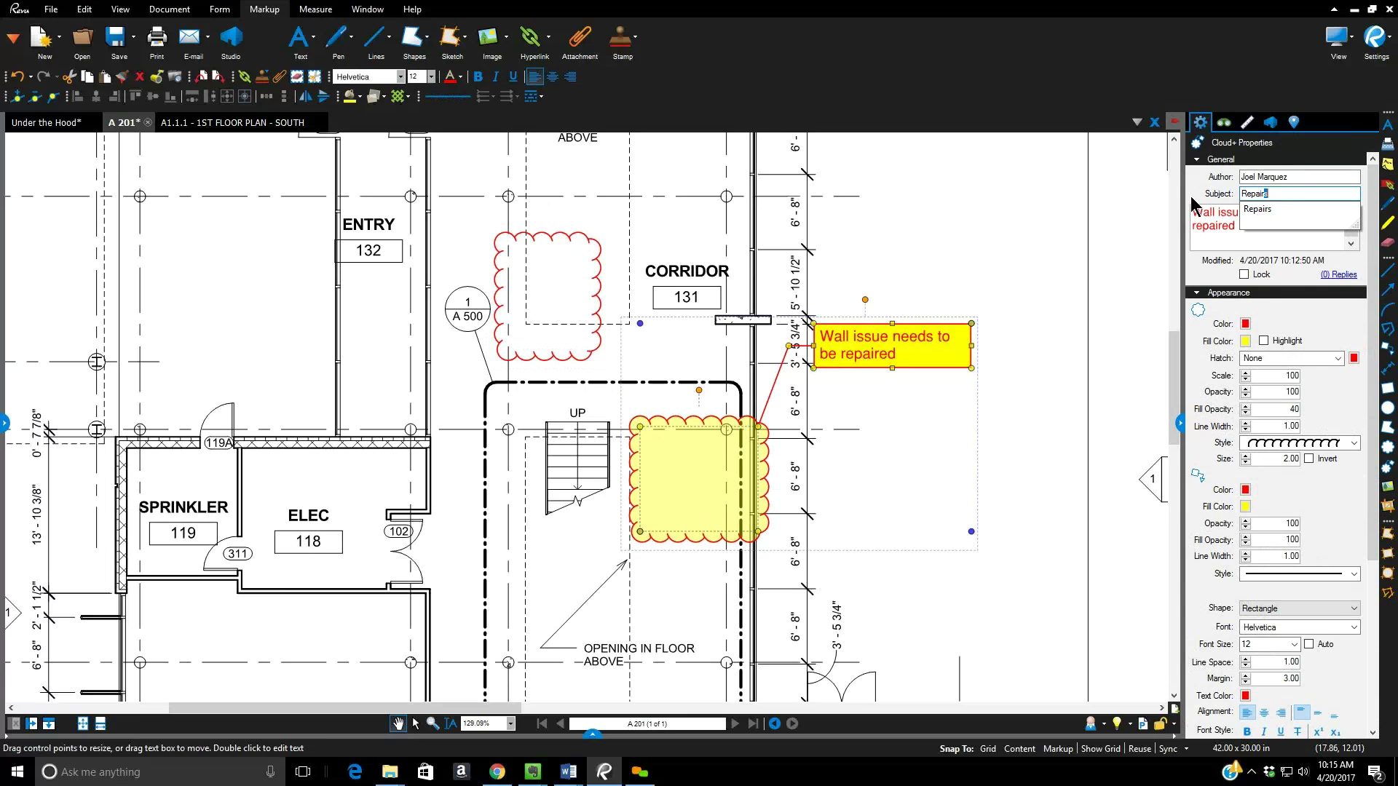
key("Return")
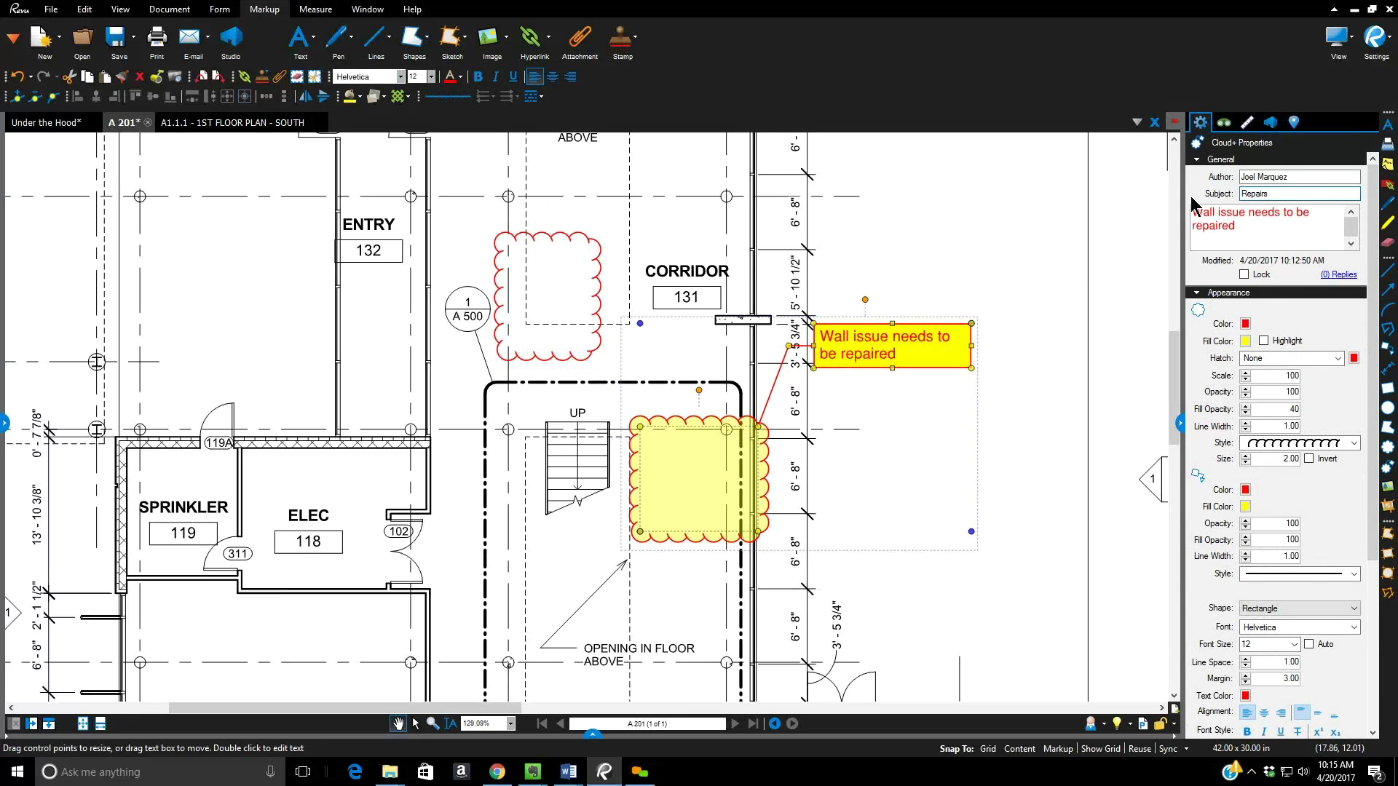
- Compare the subjects and comments of the Cloud+ and the plain cloud in the sheet's list of markups
left_click(822, 518)
left_click(771, 480)
left_click(594, 737)
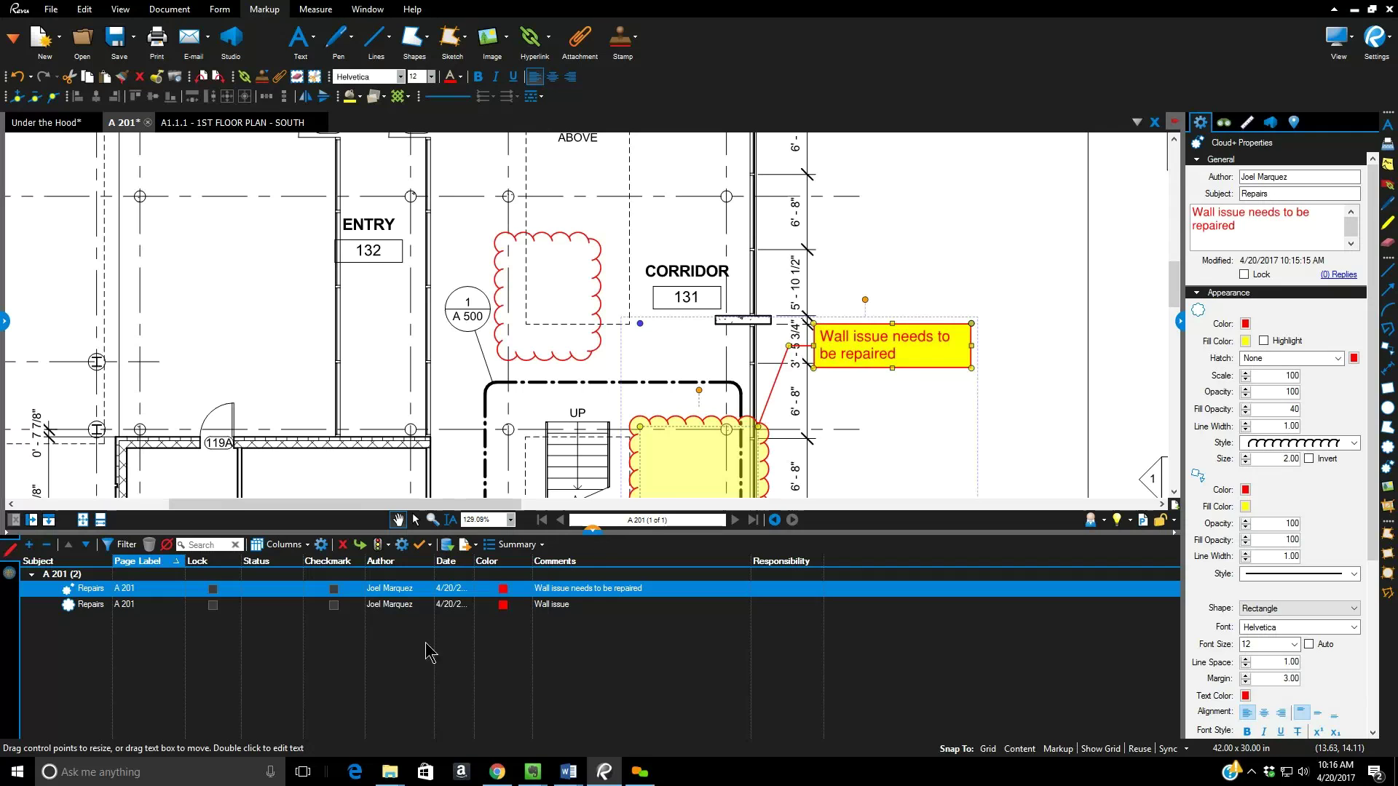
left_click(590, 532)
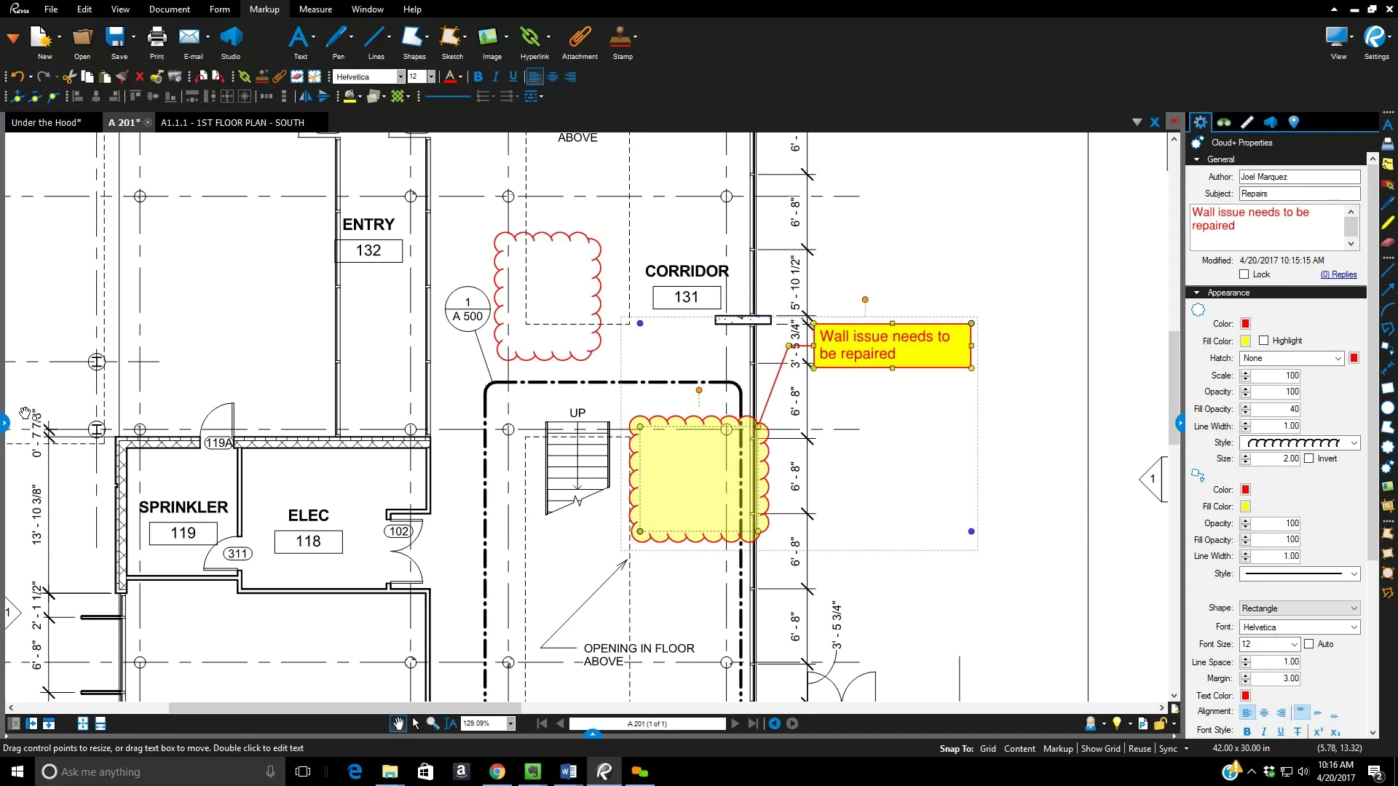
- Save the recent Repairs Cloud+ to the ERS Tools set, and use it to draw a cloud southwest of ENTRY with the text "asdf"
left_click(3, 425)
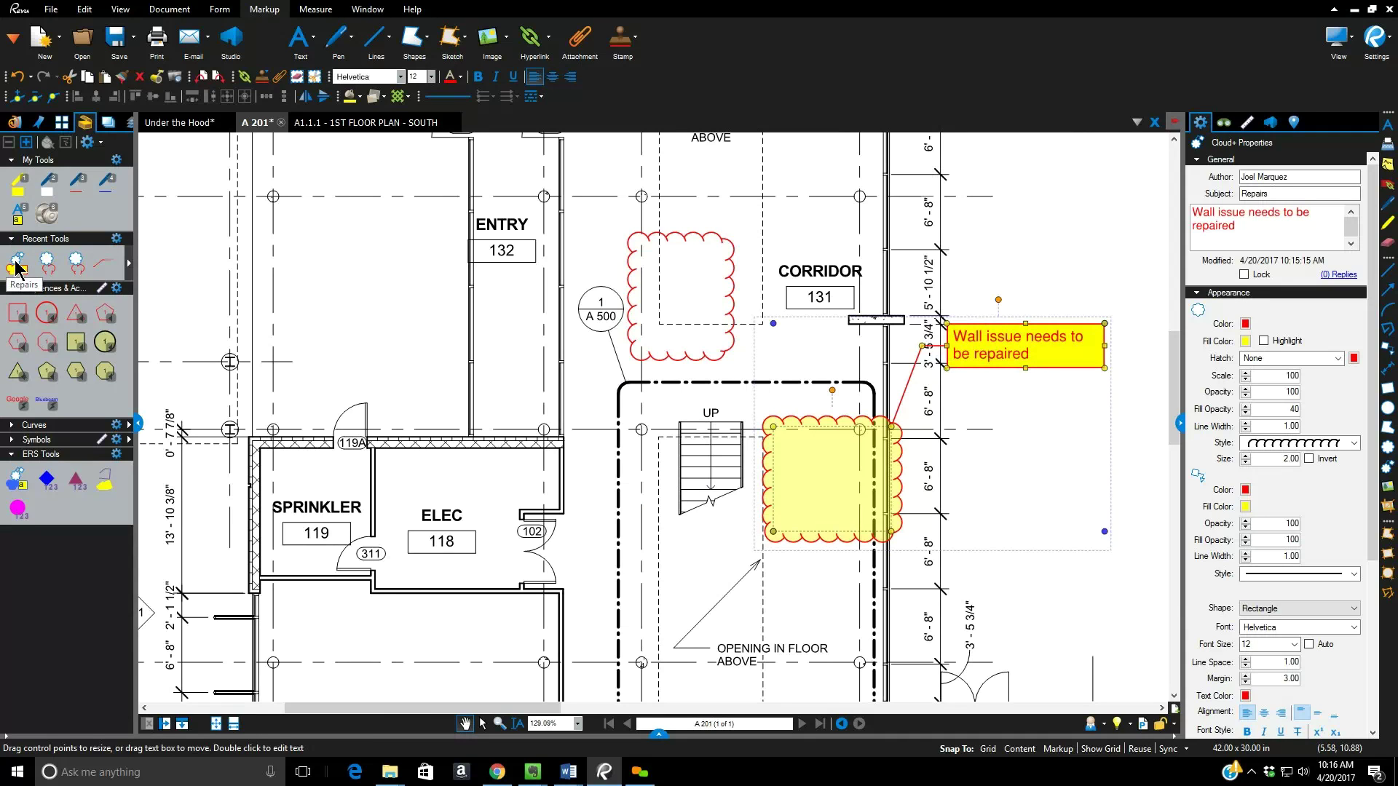
left_click_drag(16, 269, 52, 510)
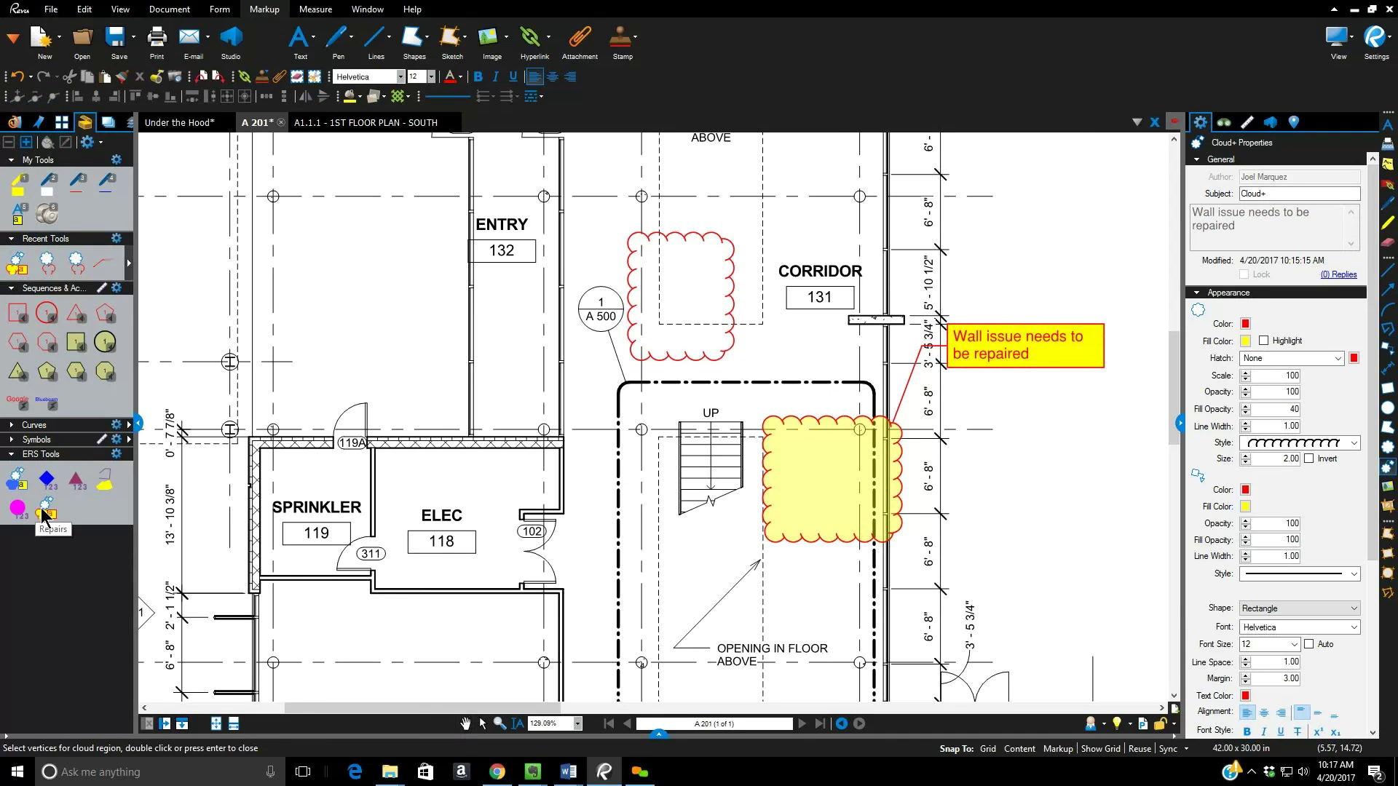
left_click(45, 509)
left_click_drag(296, 292, 375, 382)
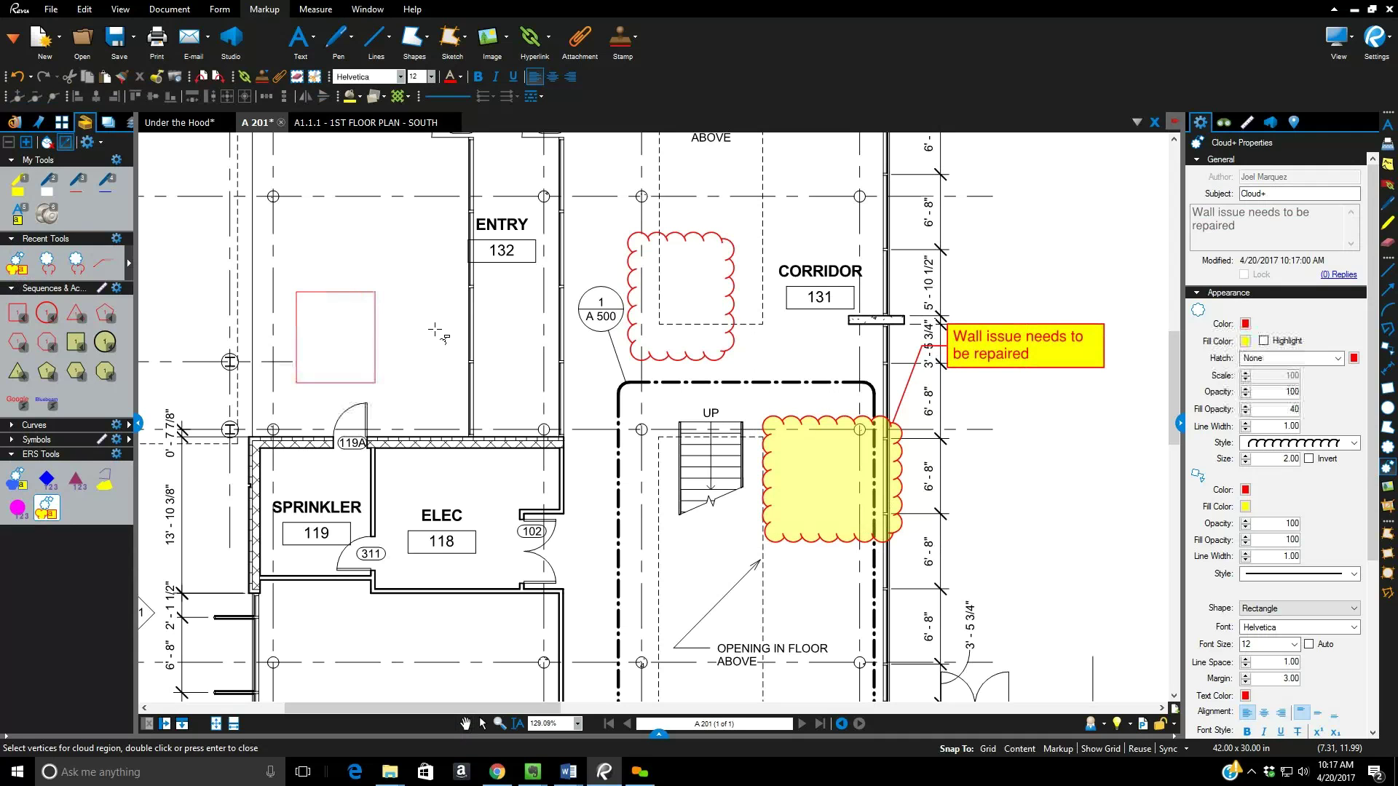
key("Return")
left_click(430, 226)
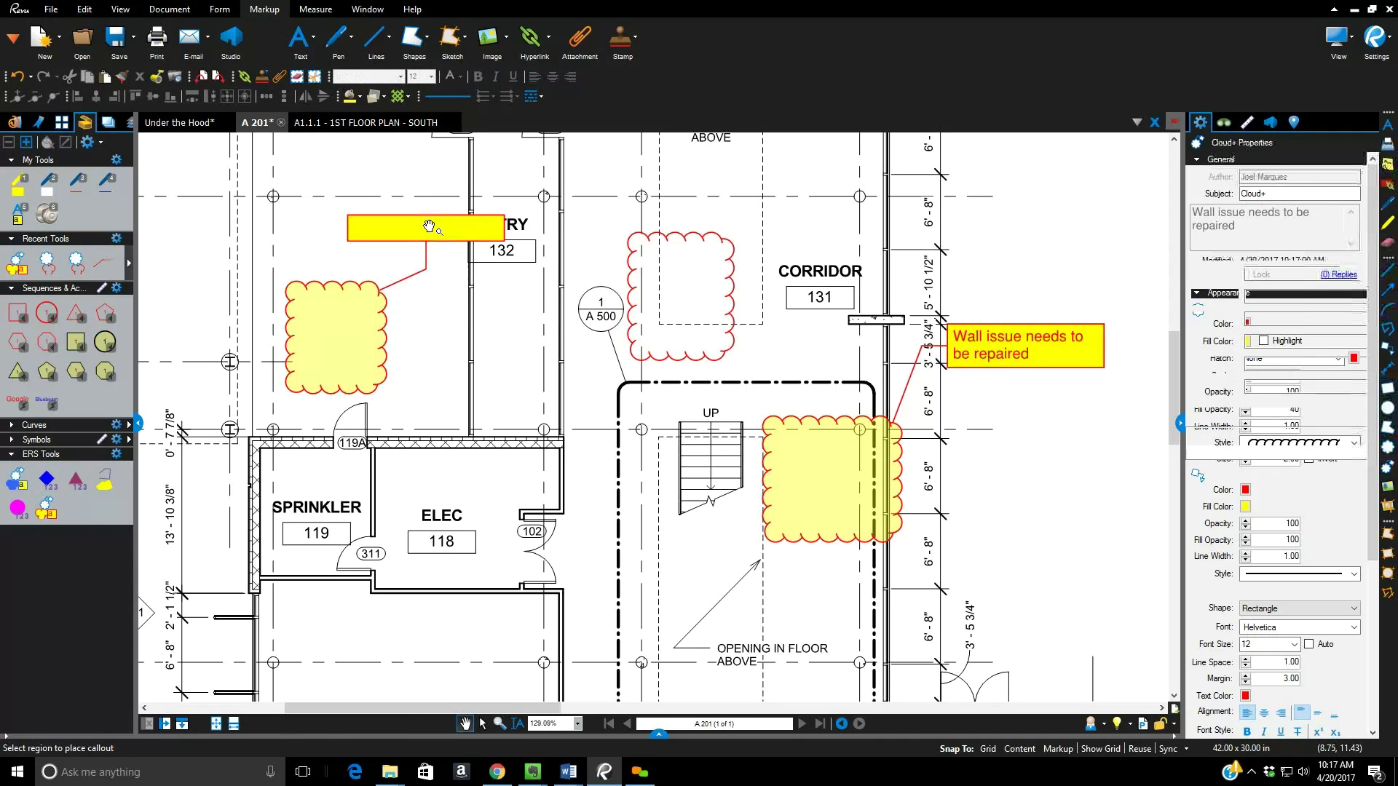
type("asdf")
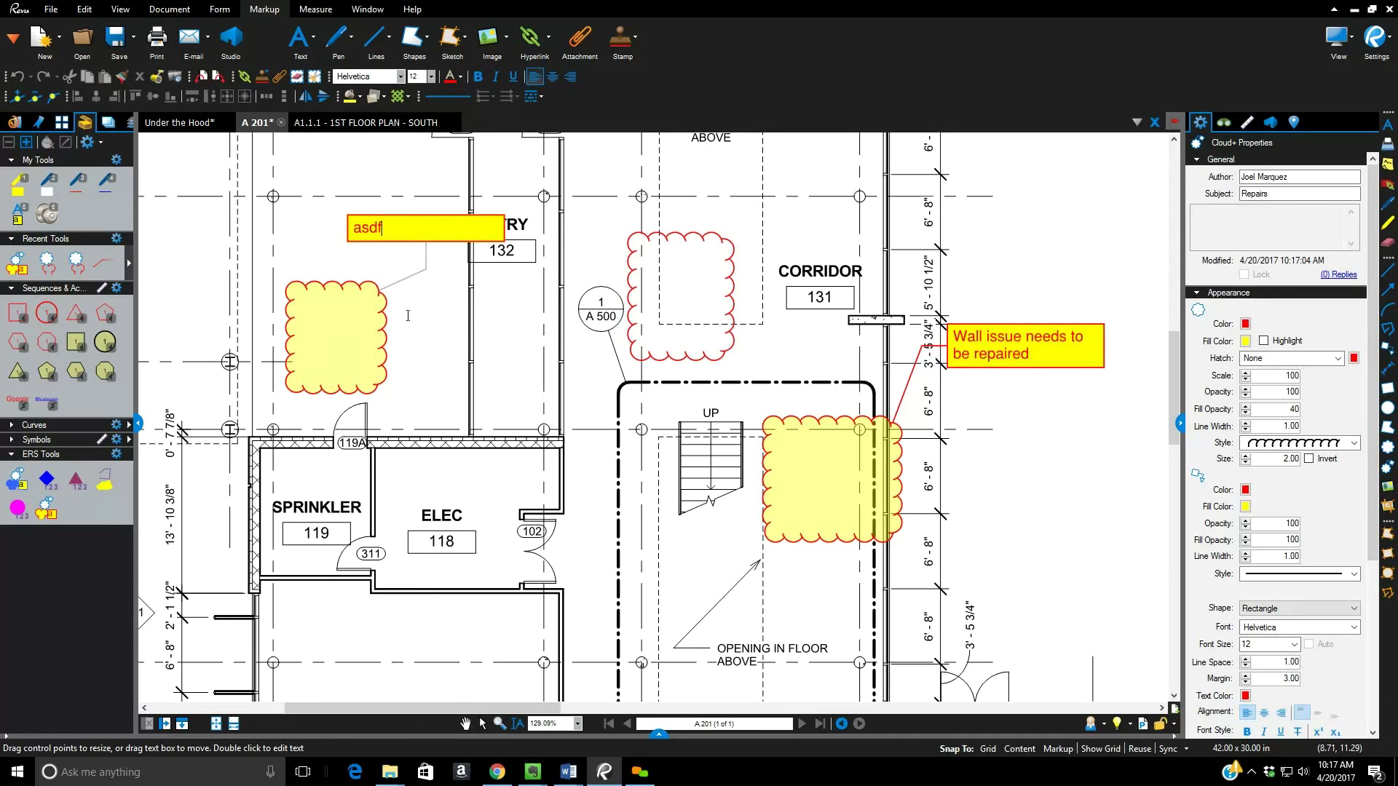
left_click(362, 328)
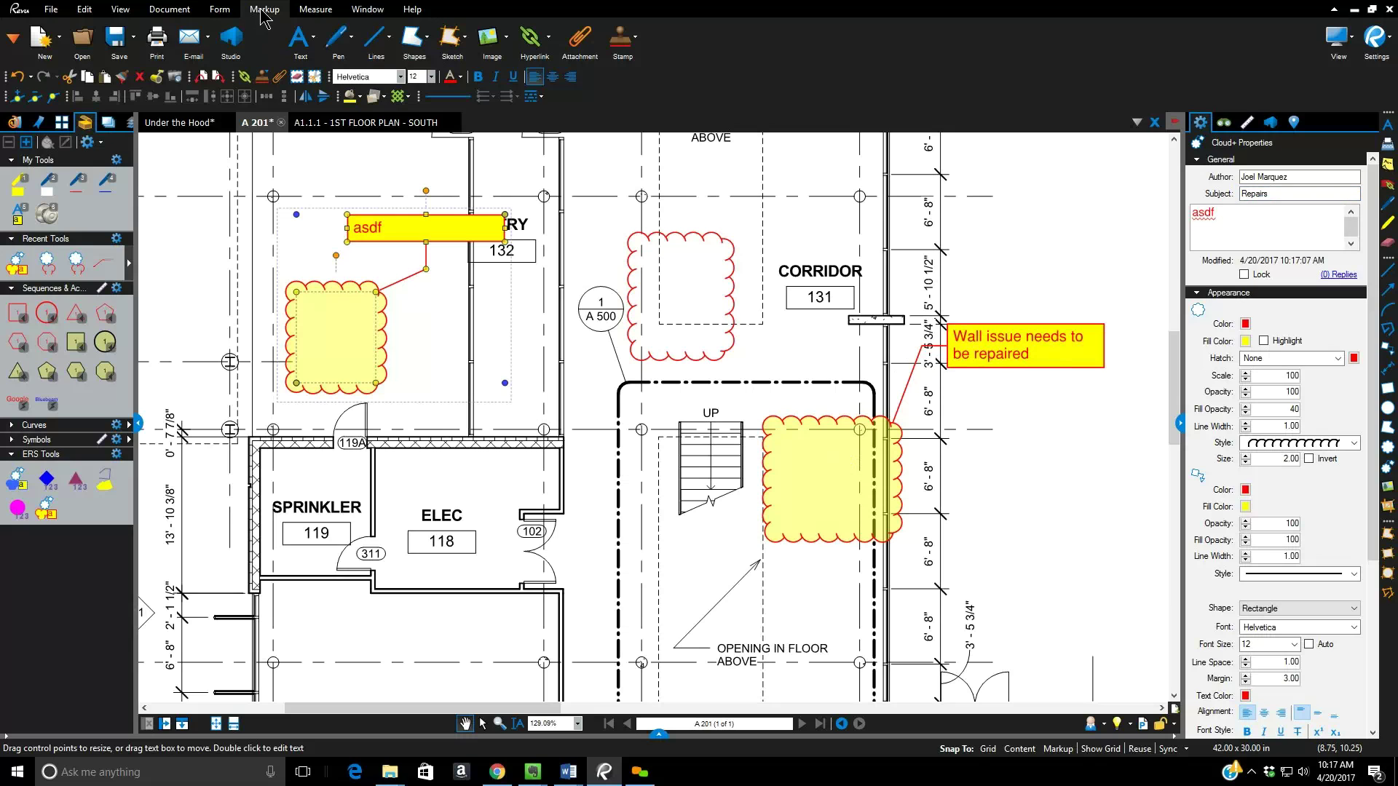
- Insert the image WallIssue 002.jpg, about 1.88 by 1.41 inches, just outside the exterior wall beside the stair's yellow cloud
left_click(487, 45)
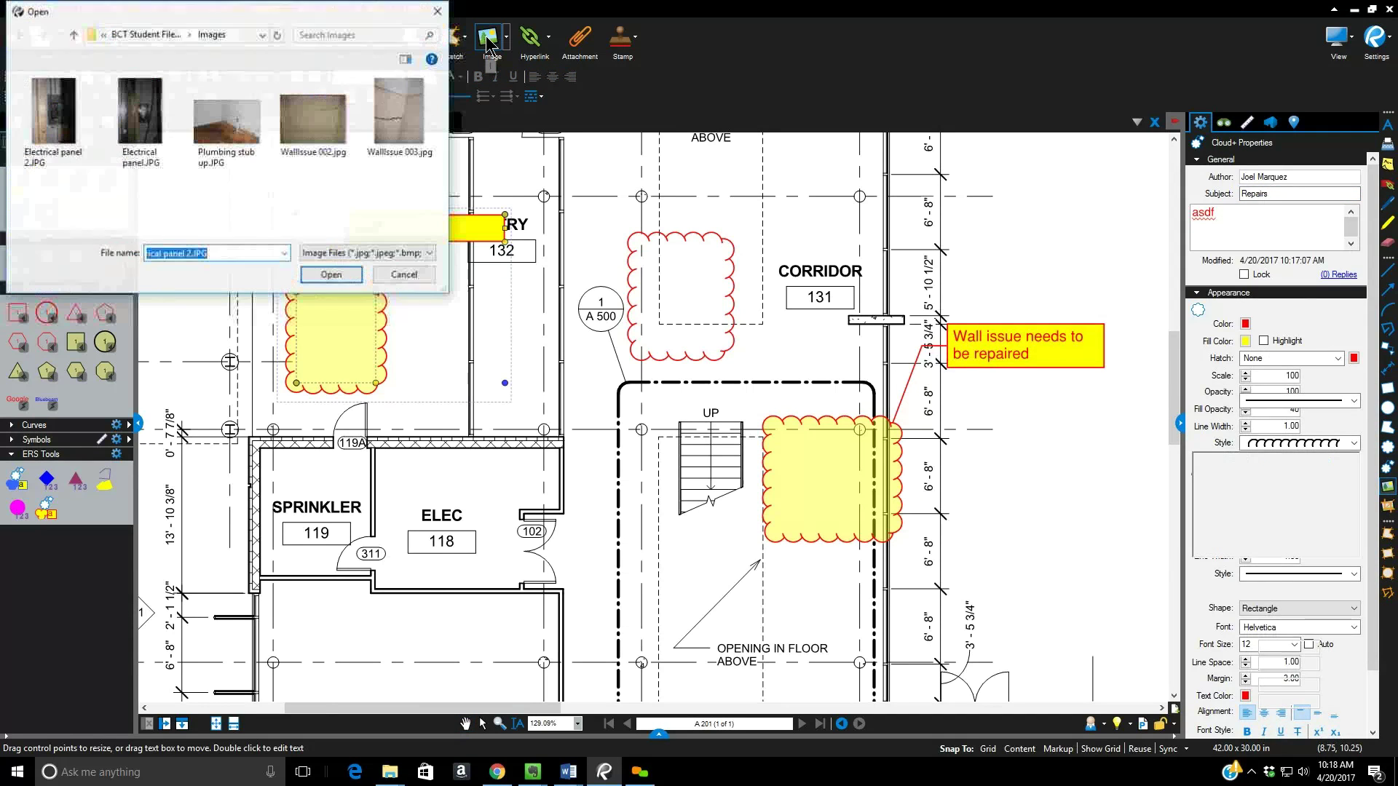
double_click(326, 127)
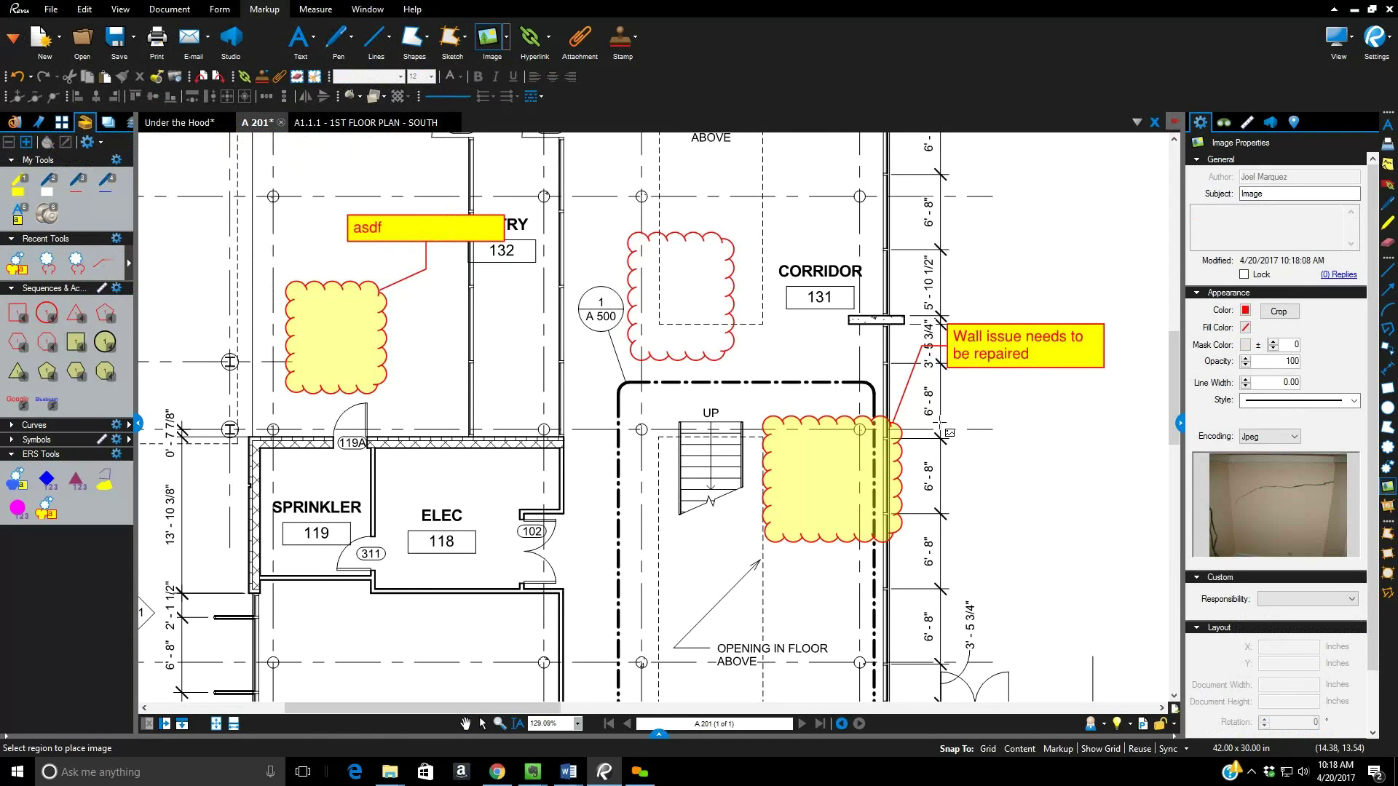
left_click(1021, 485)
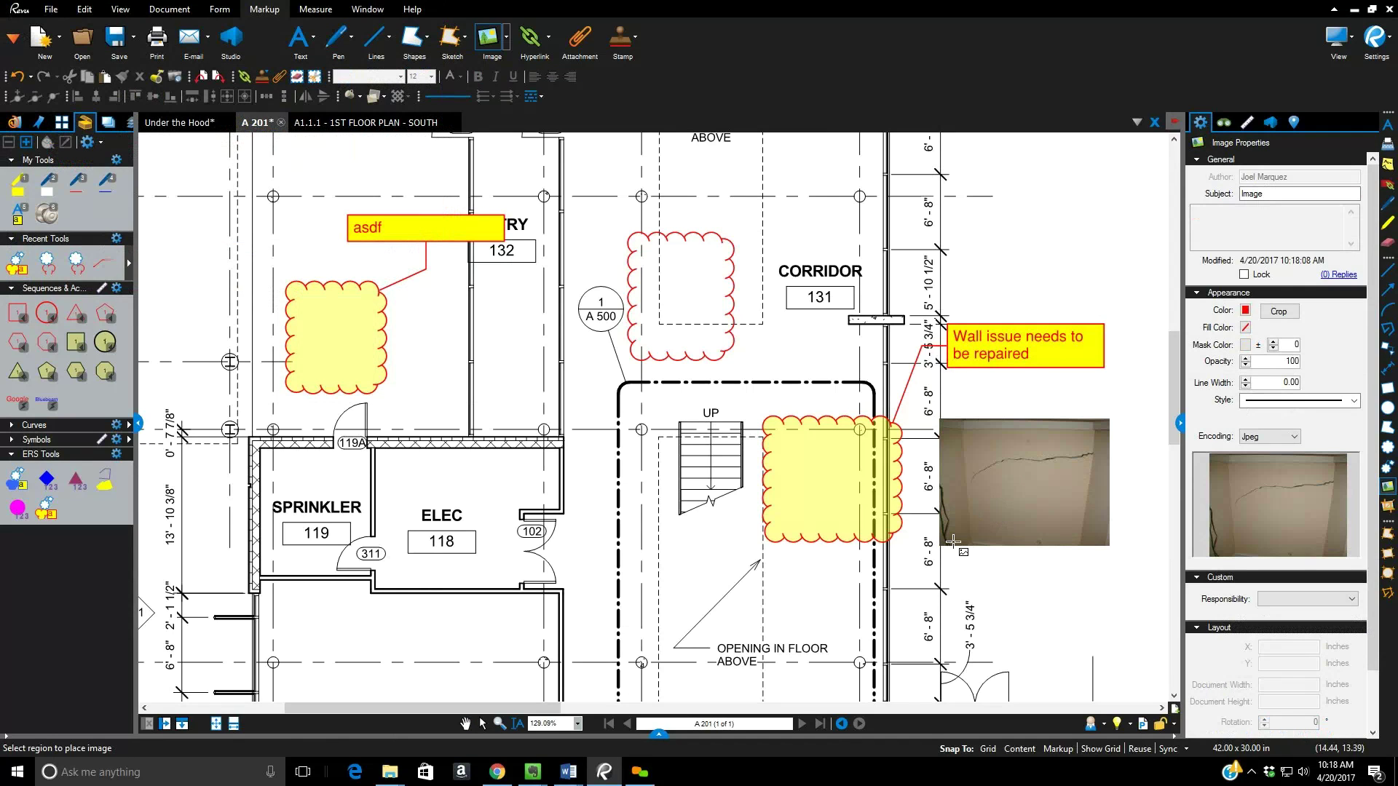
key("Escape")
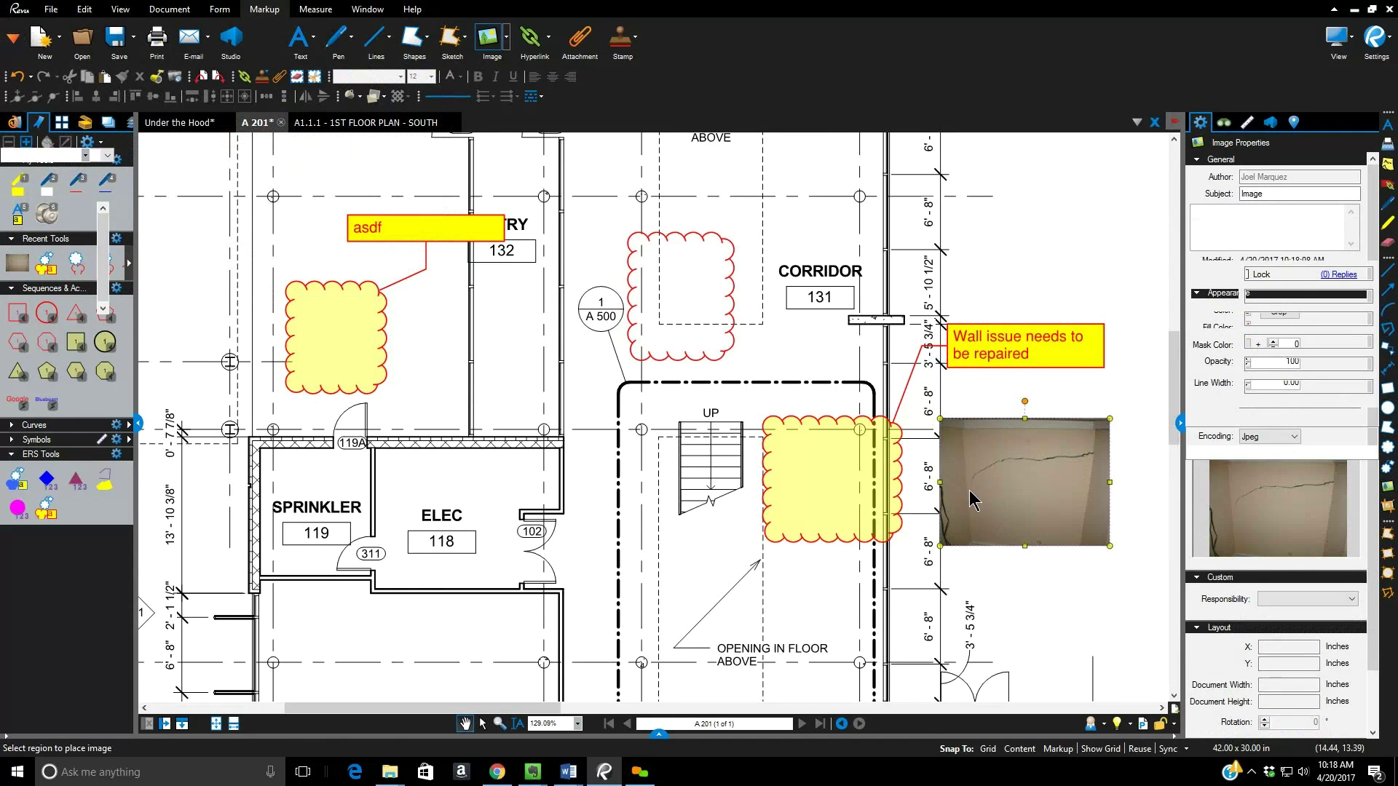
left_click(976, 448)
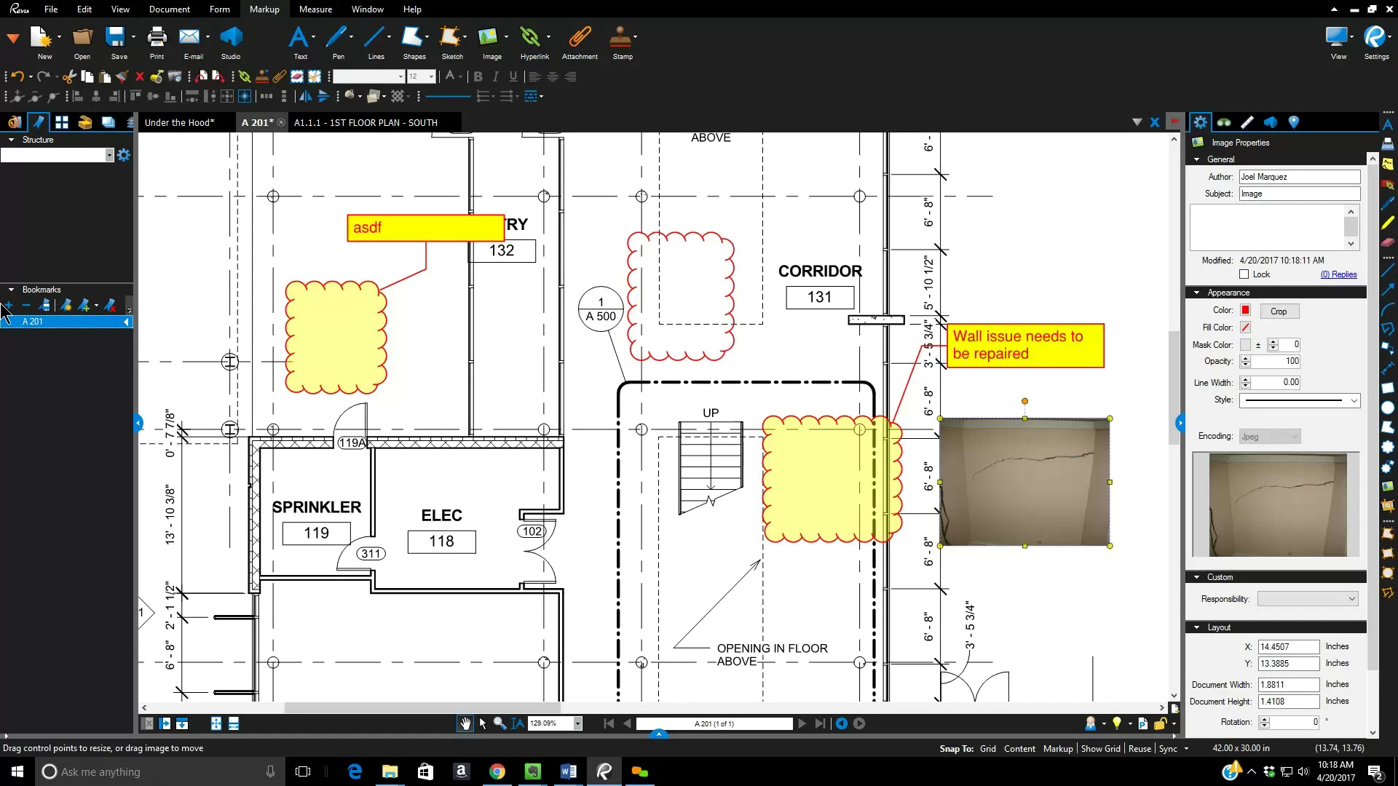
left_click(85, 123)
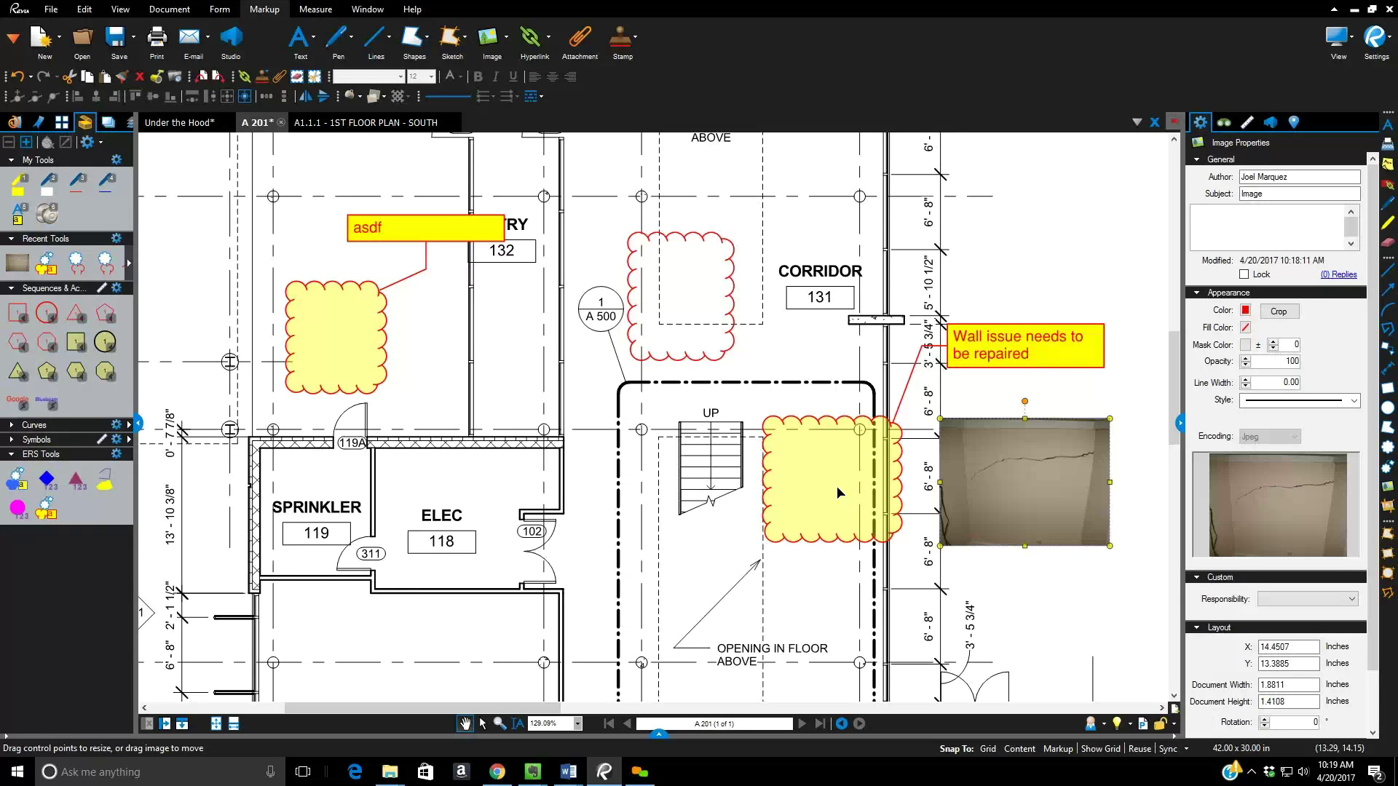
left_click(836, 434)
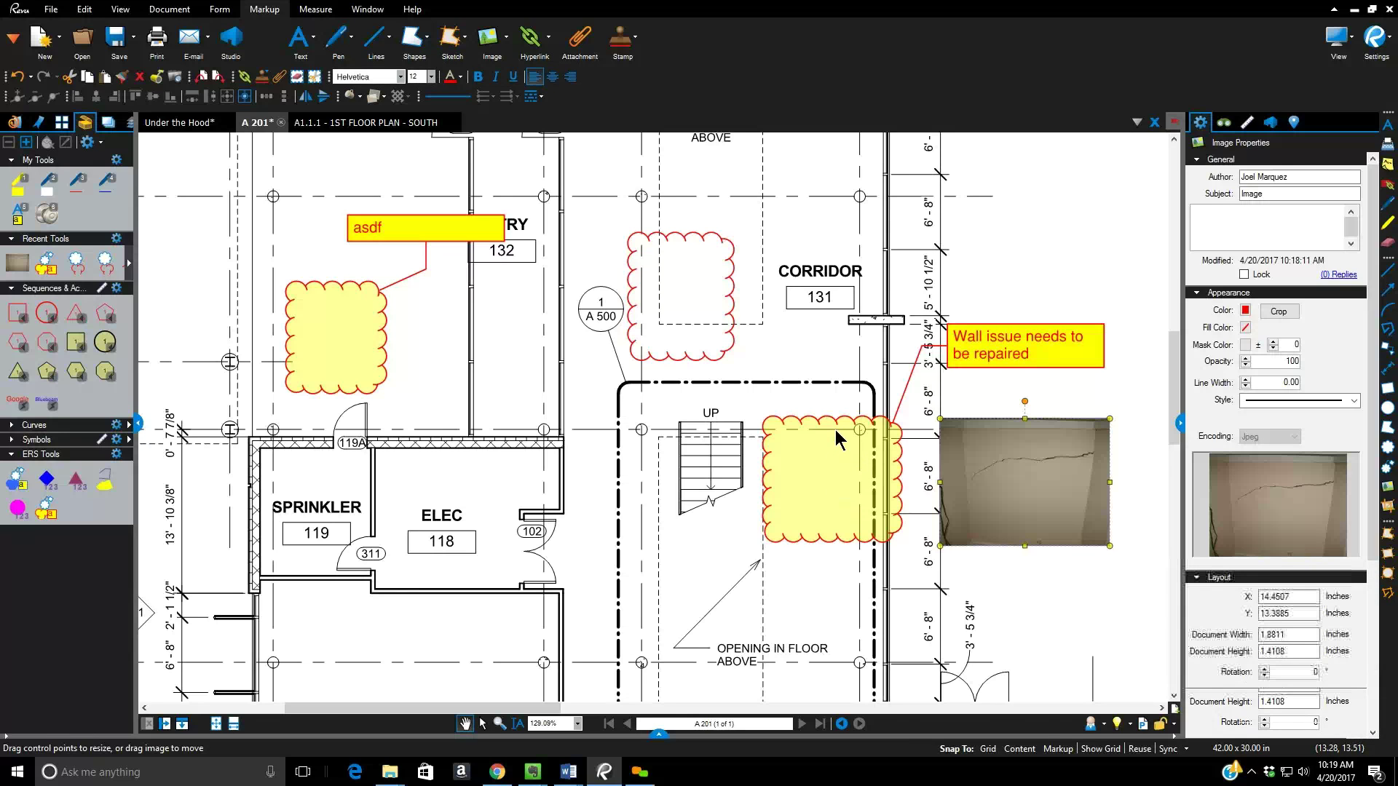
right_click(836, 434)
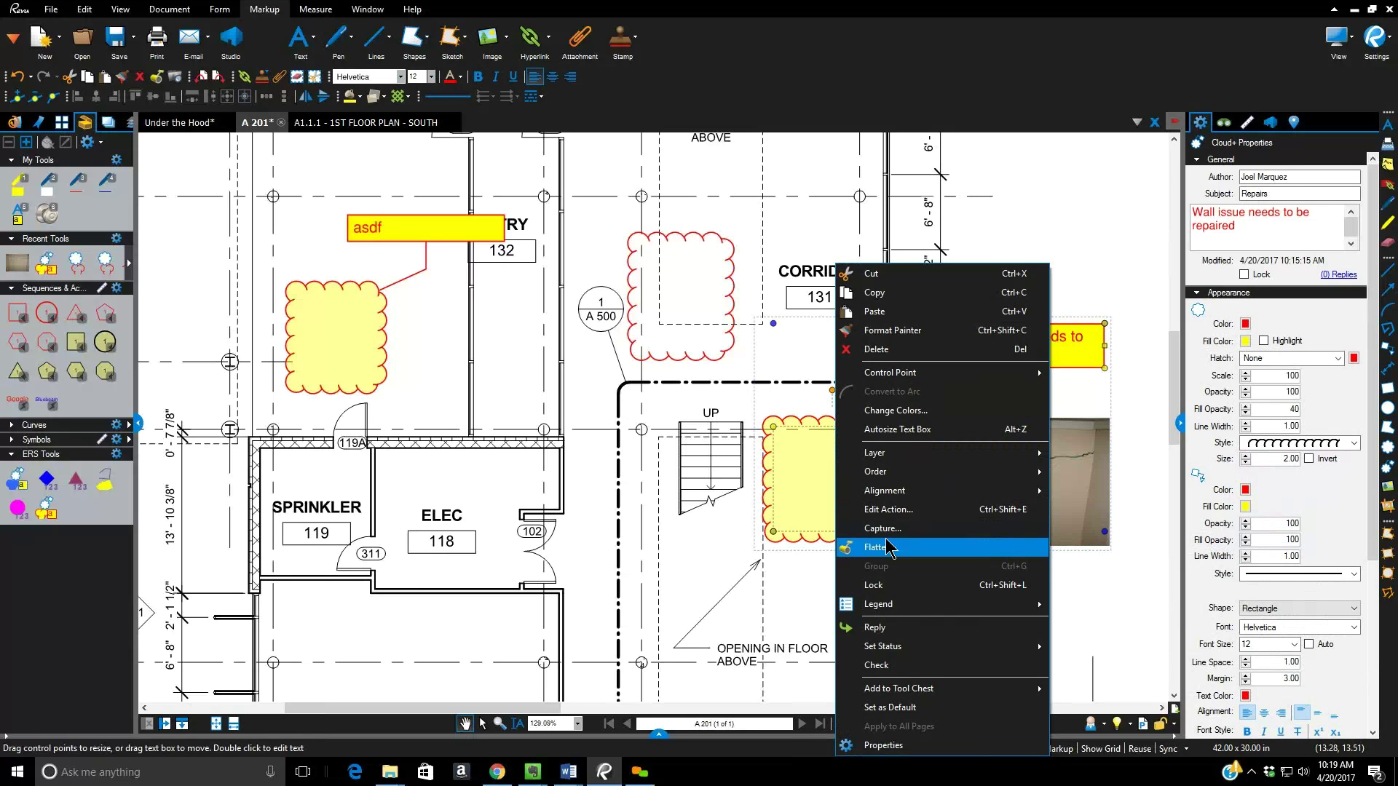
left_click(670, 540)
key("Escape")
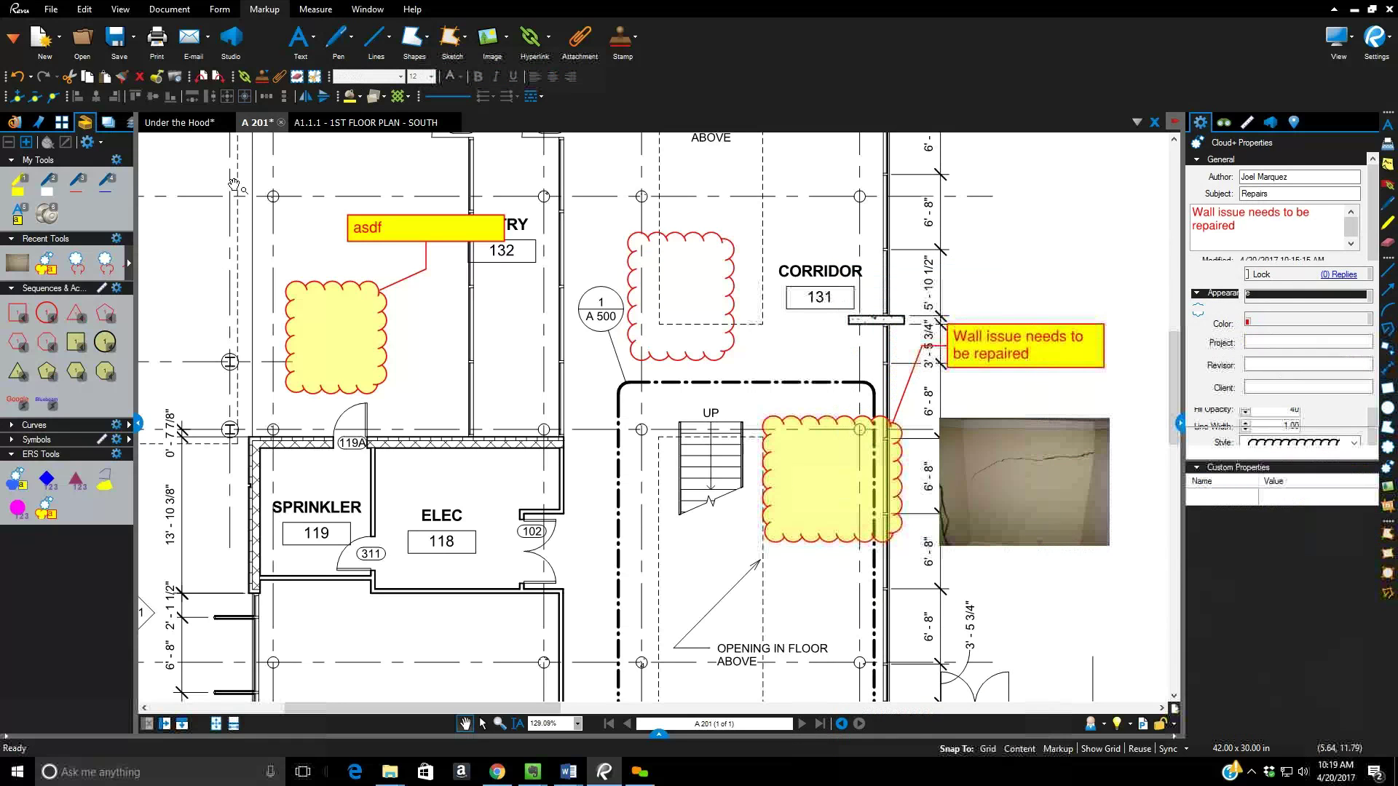
- Review the Capture slide in the Under the Hood document, including the From Camera and From File options
left_click(166, 126)
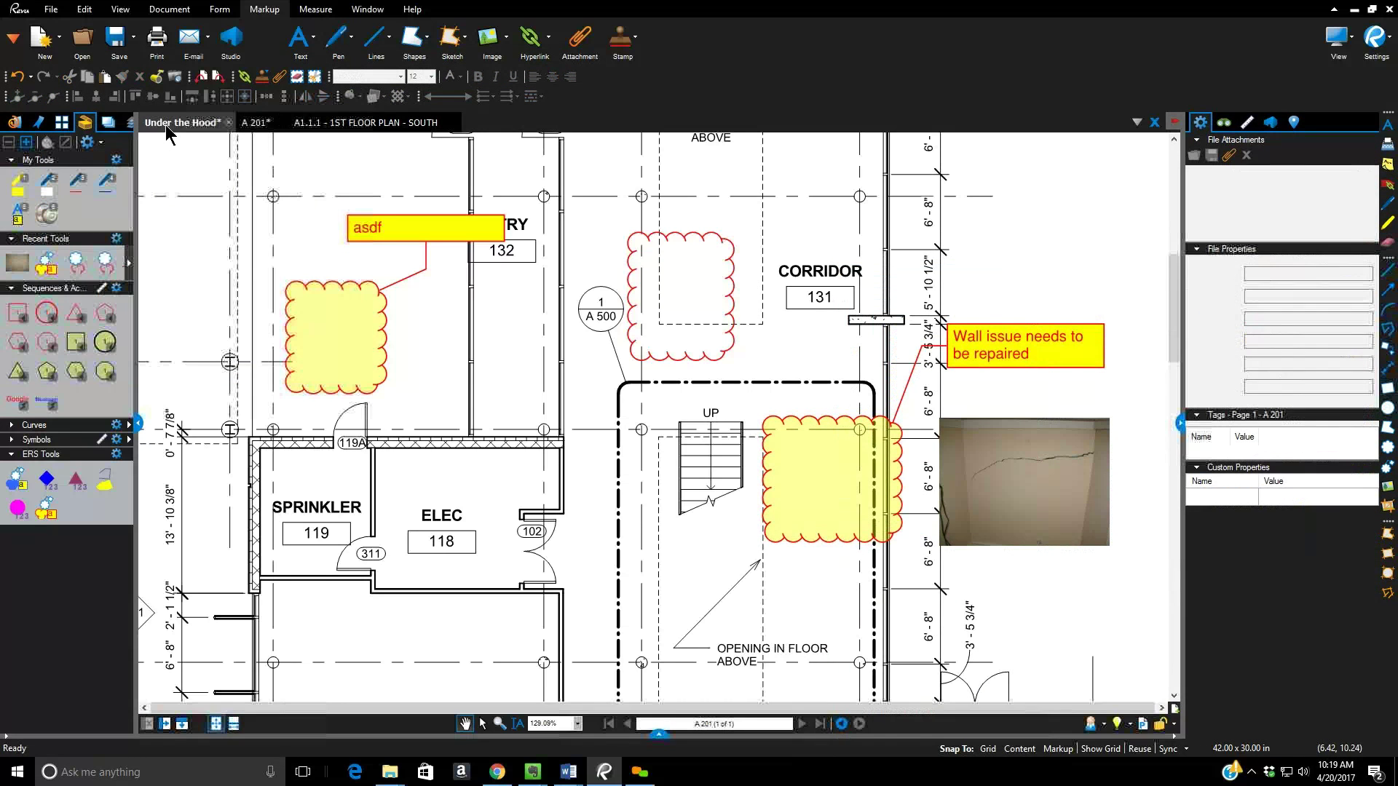
left_click(1174, 577)
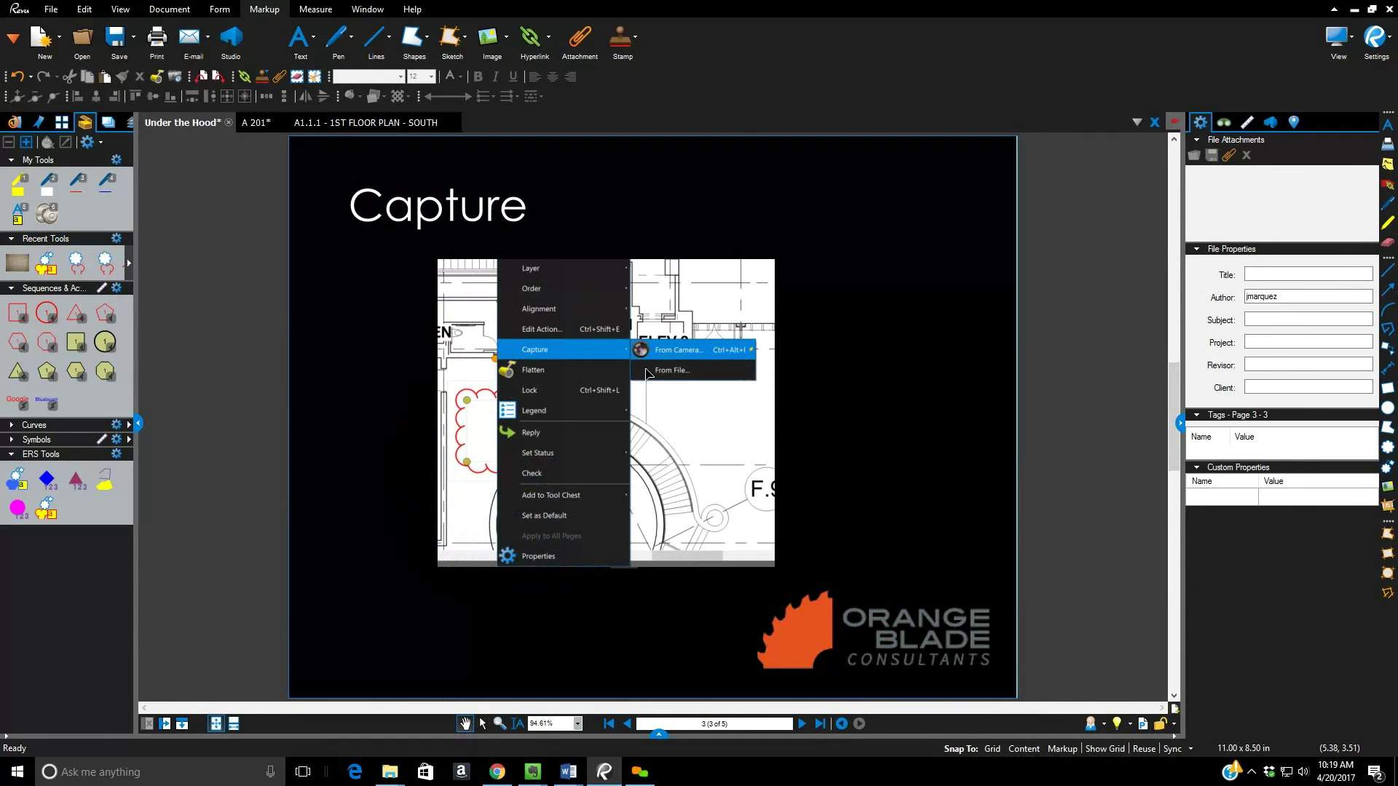
scroll(646, 373, "up", 1)
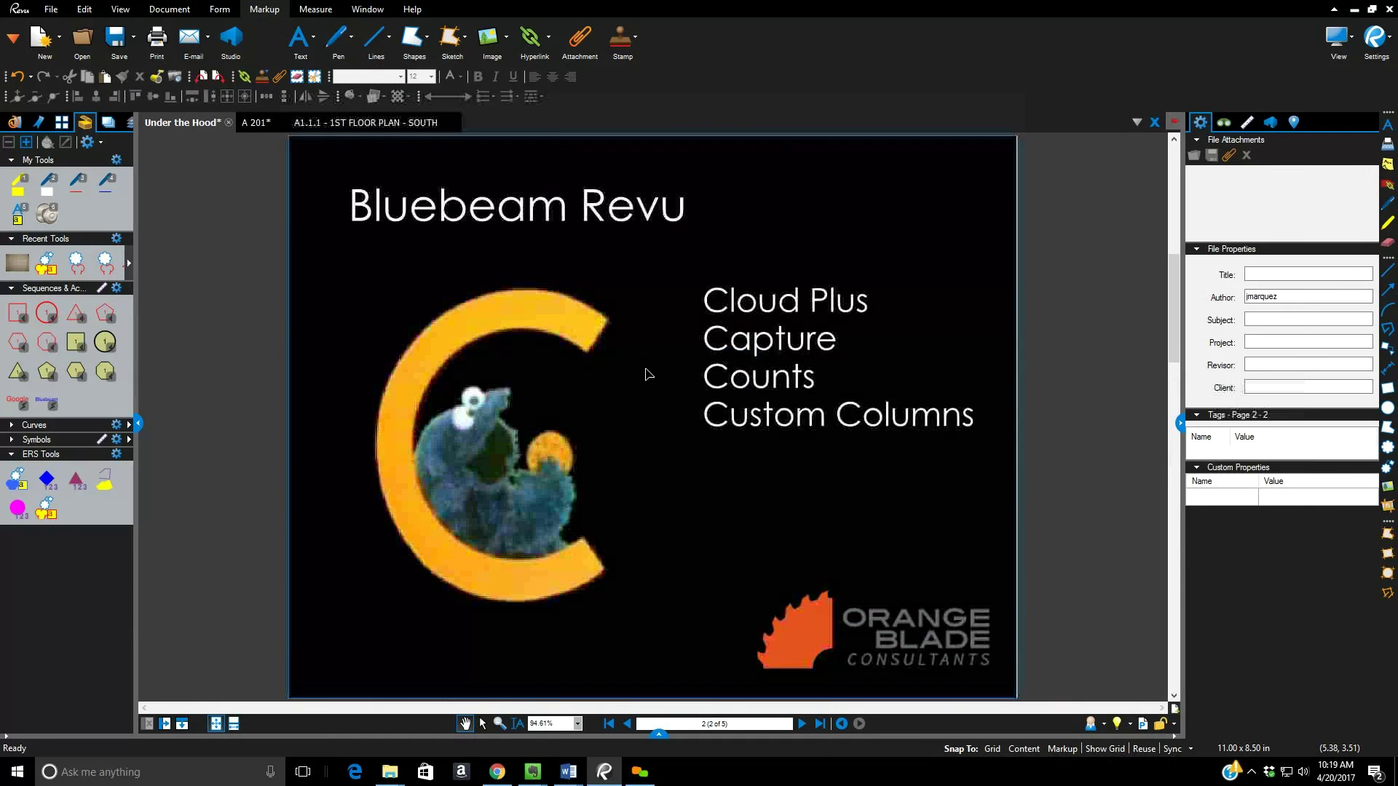
scroll(654, 374, "down", 1)
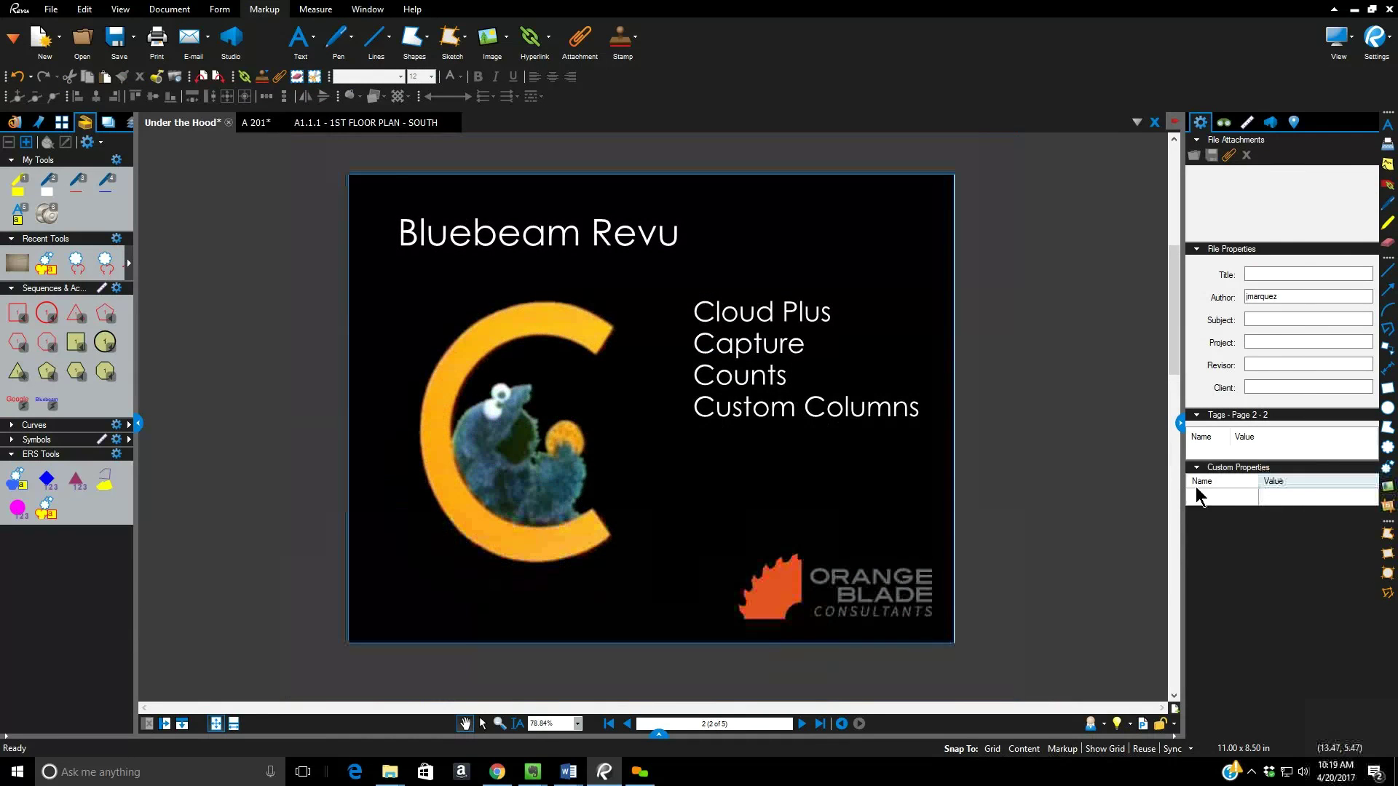
left_click(1174, 522)
scroll(612, 378, "up", 3)
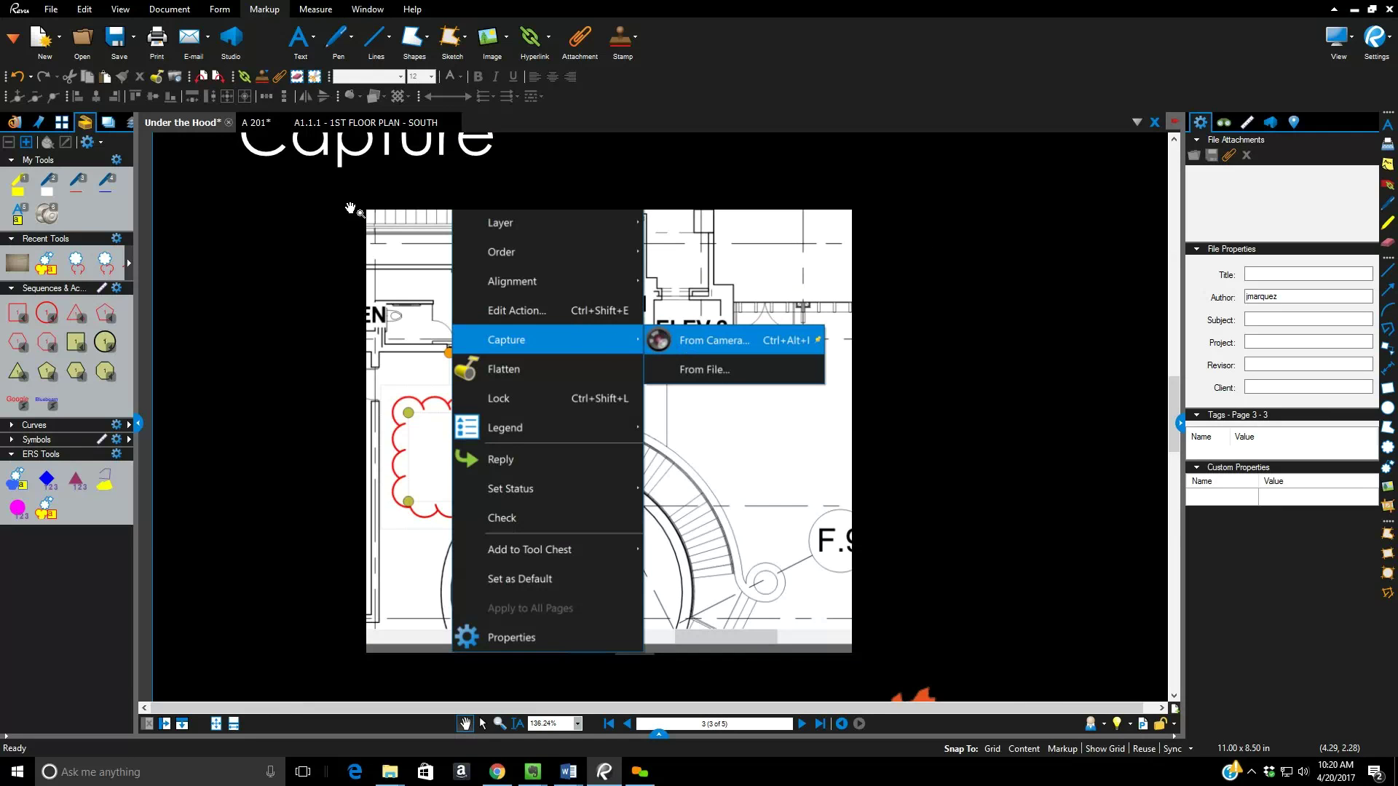
- Attach WallIssue 002.jpg as a capture to the "Wall issue needs to be repaired" Cloud+ markup on sheet A 201
left_click(257, 123)
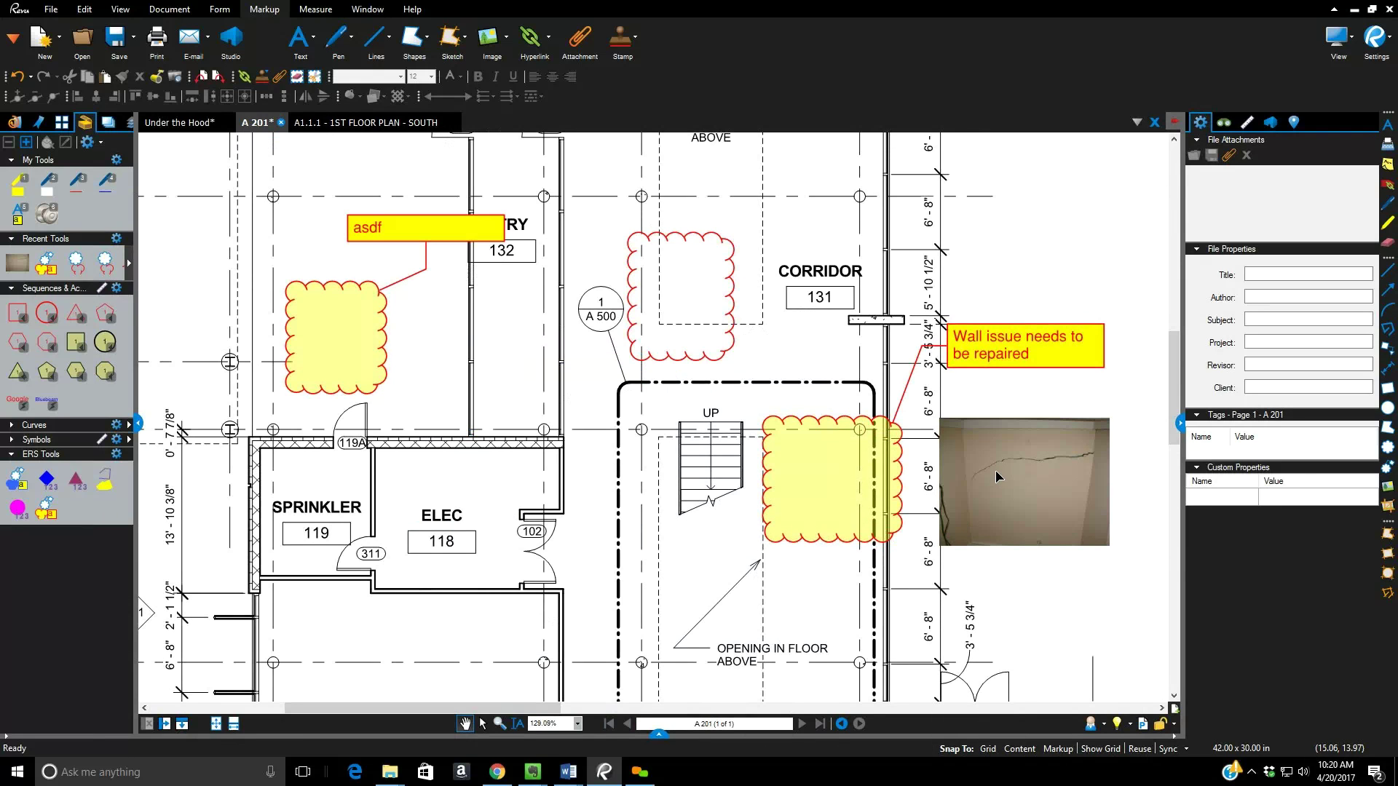
left_click(996, 471)
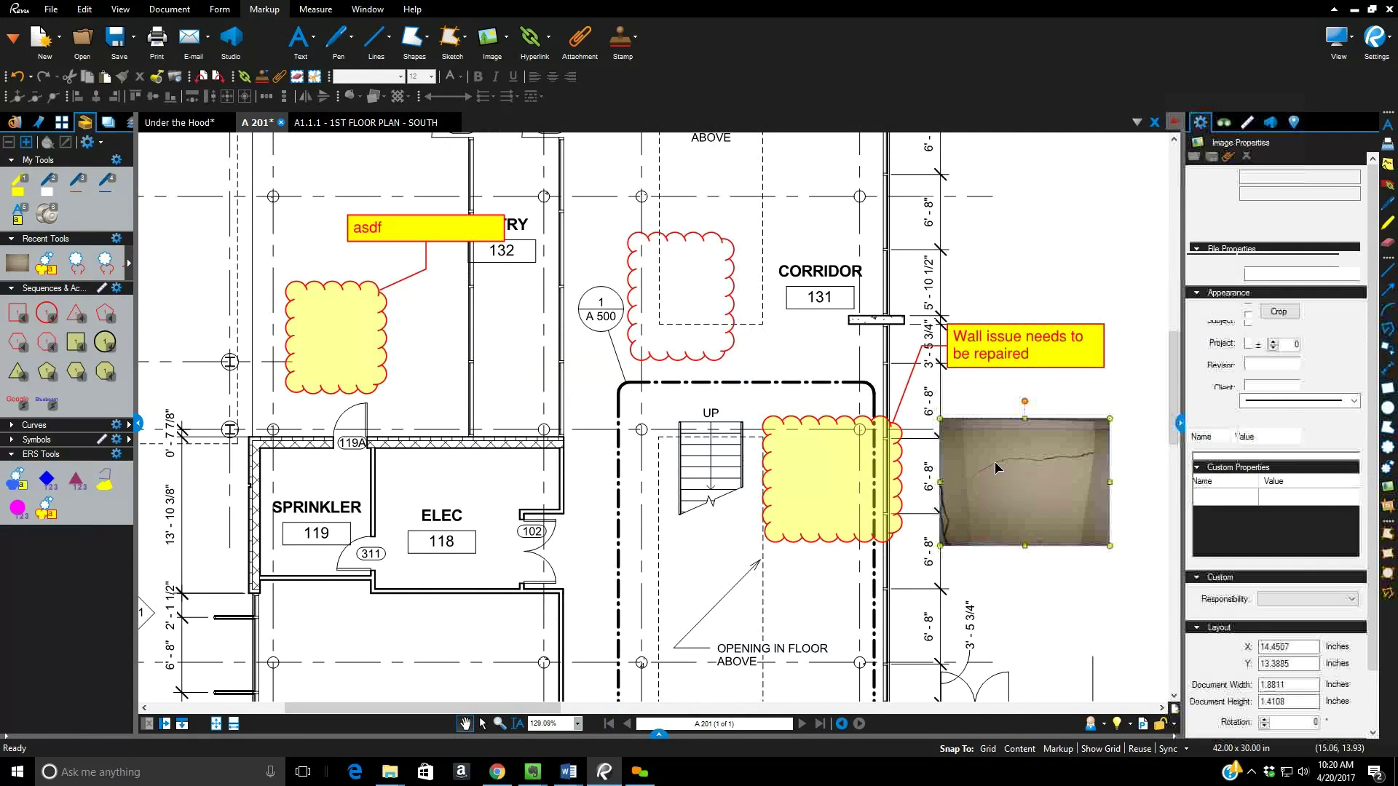
left_click(841, 453)
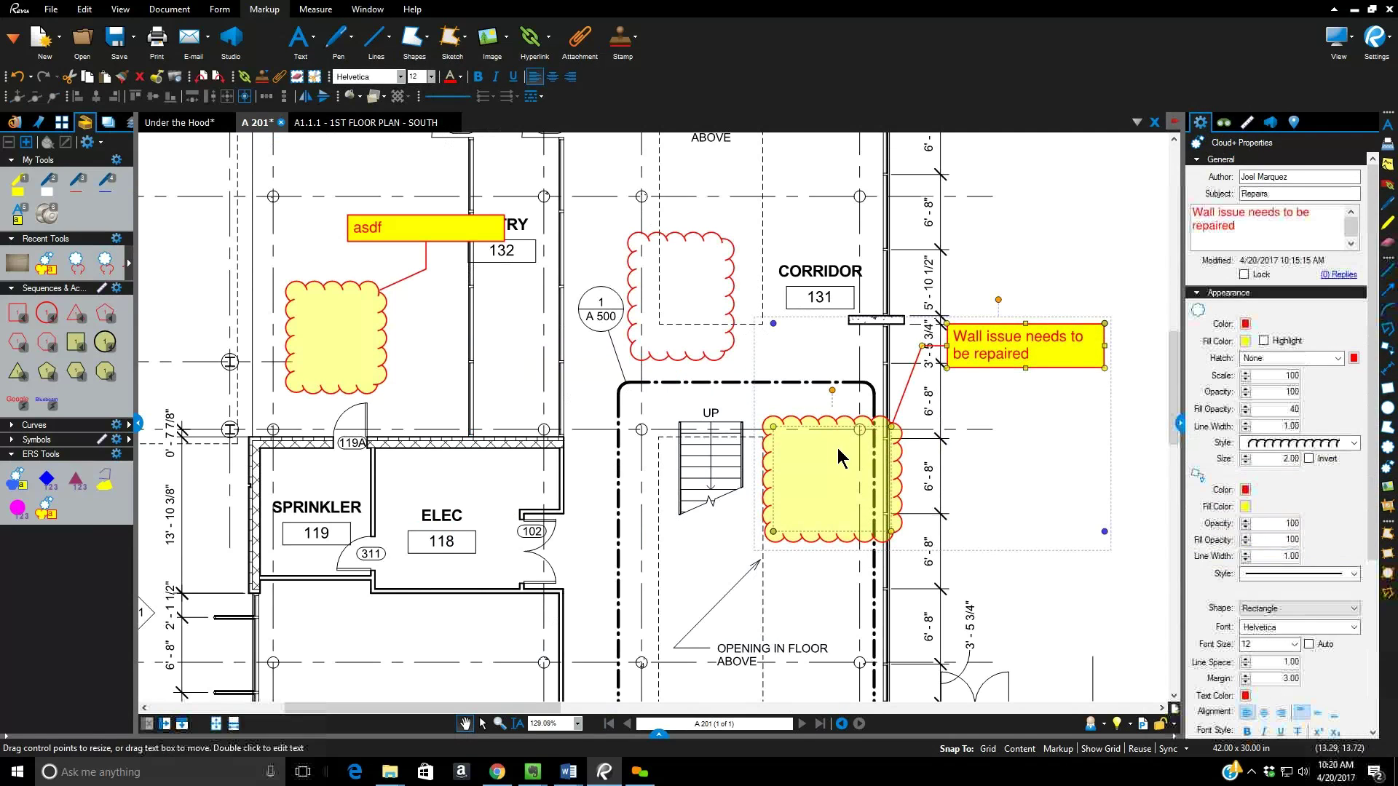
right_click(839, 446)
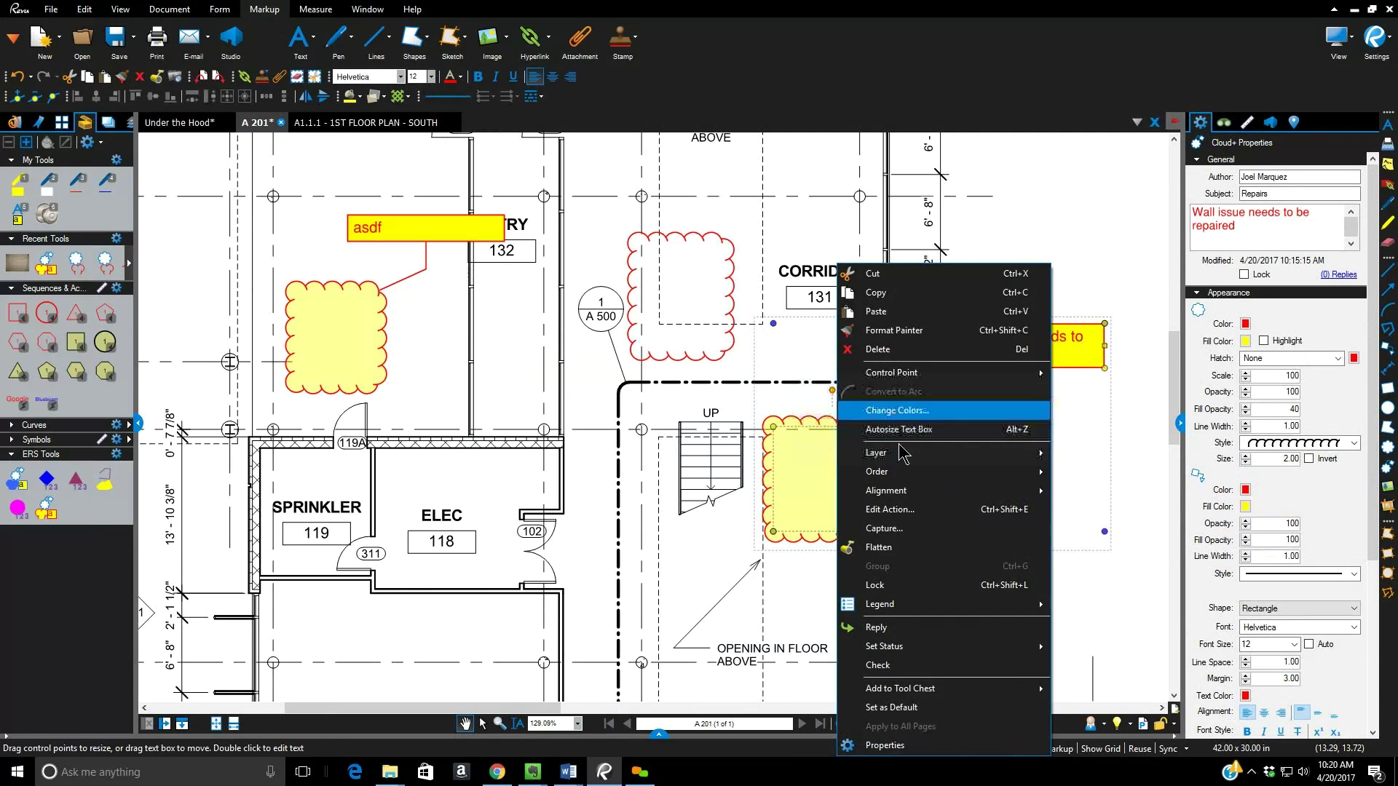
left_click(894, 530)
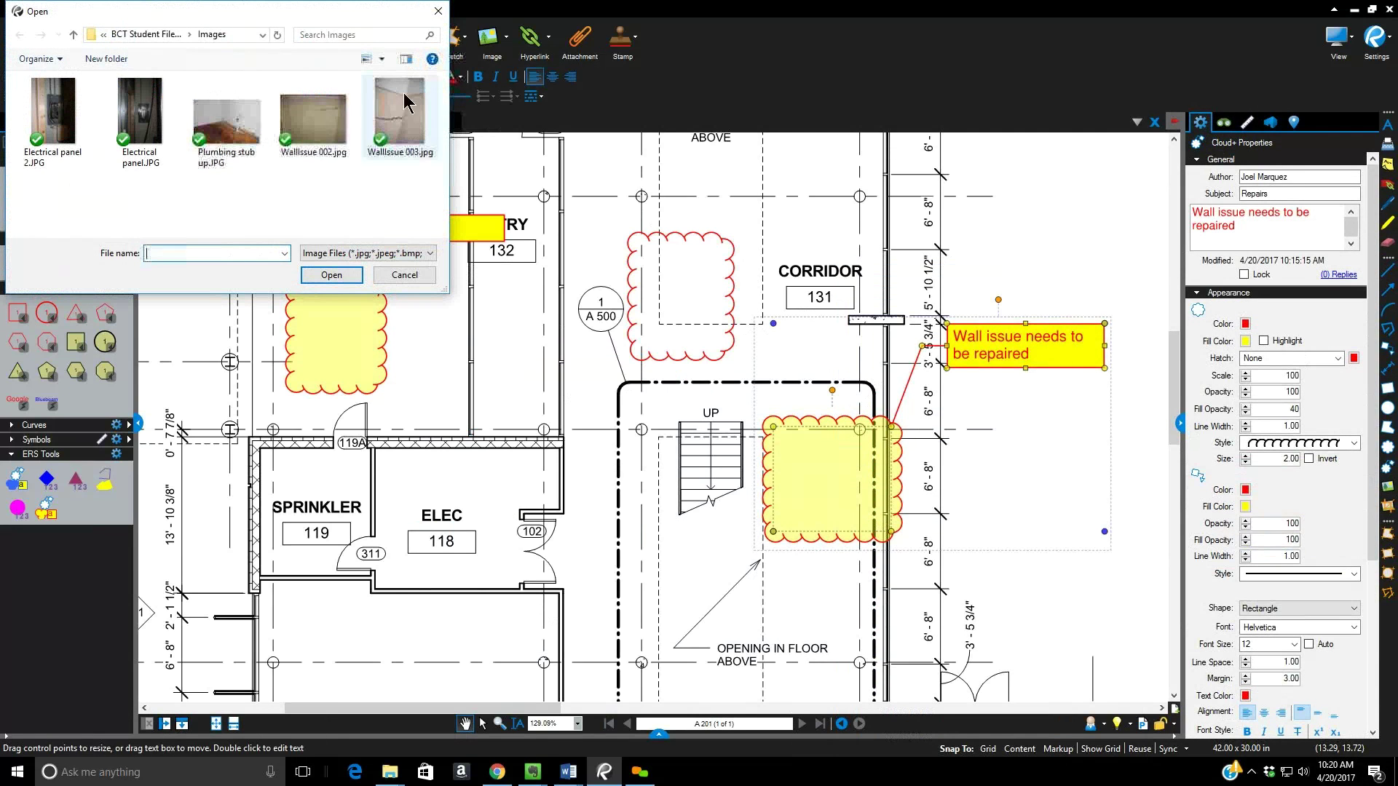
double_click(340, 125)
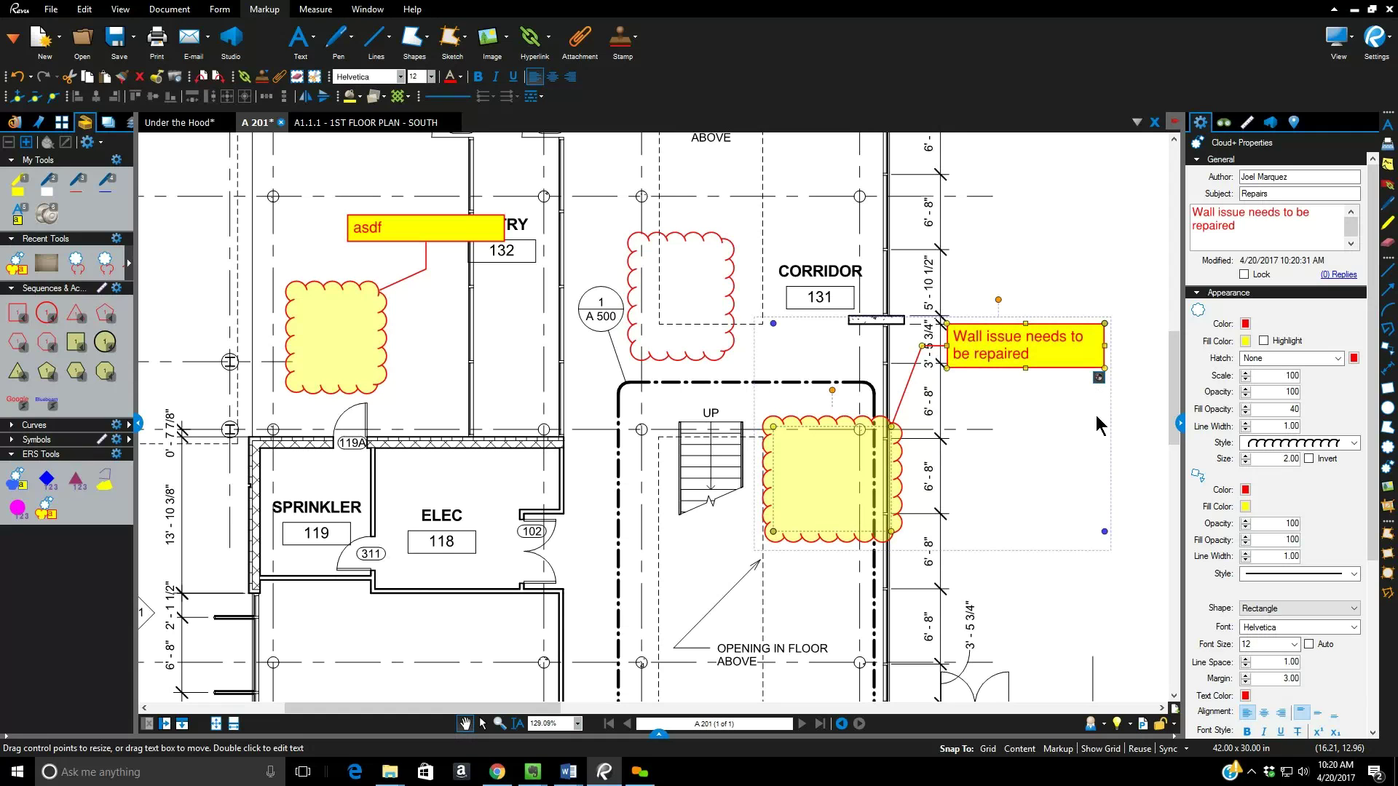
- Add WallIssue 003.jpg to the Cloud+ markup's captures, and page back and forth between the two photos
left_click(1099, 378)
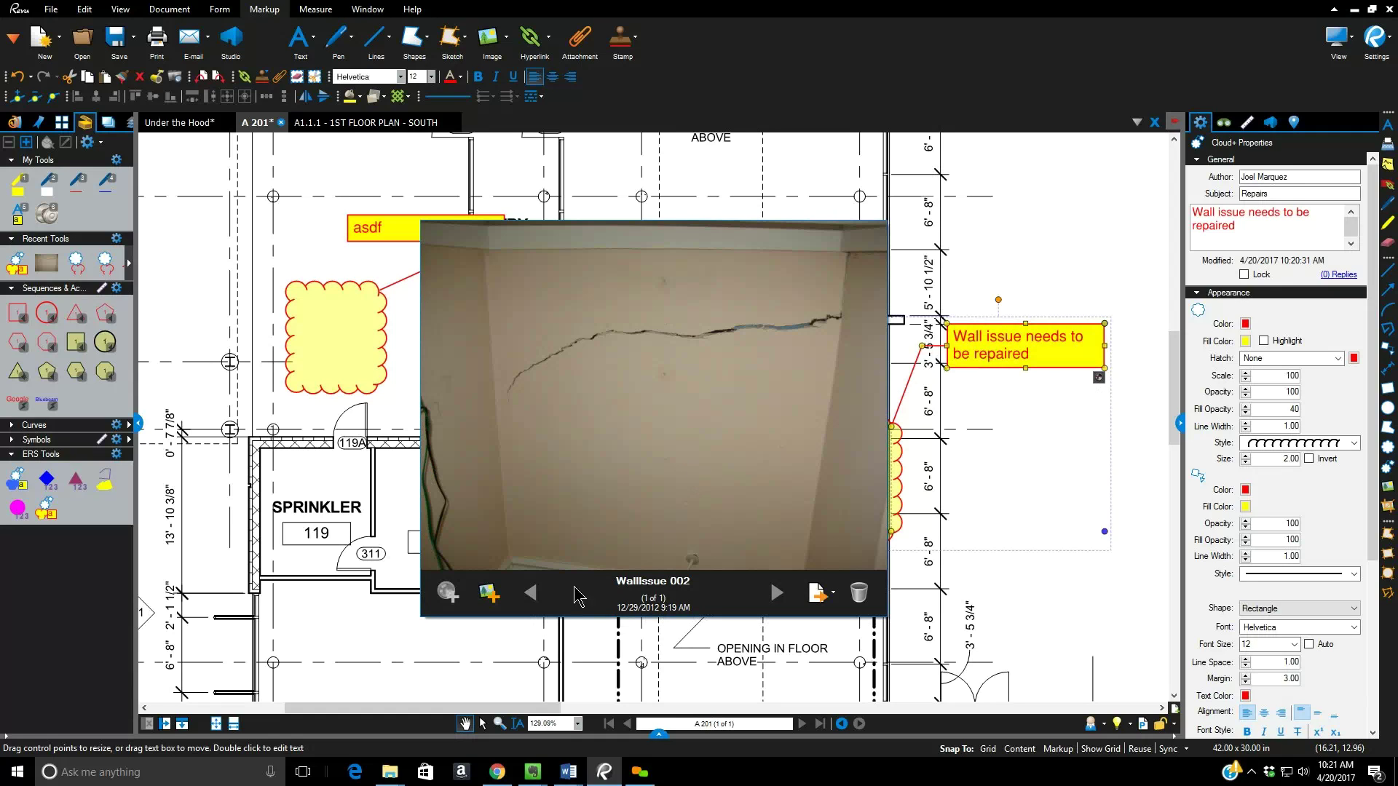
left_click(491, 600)
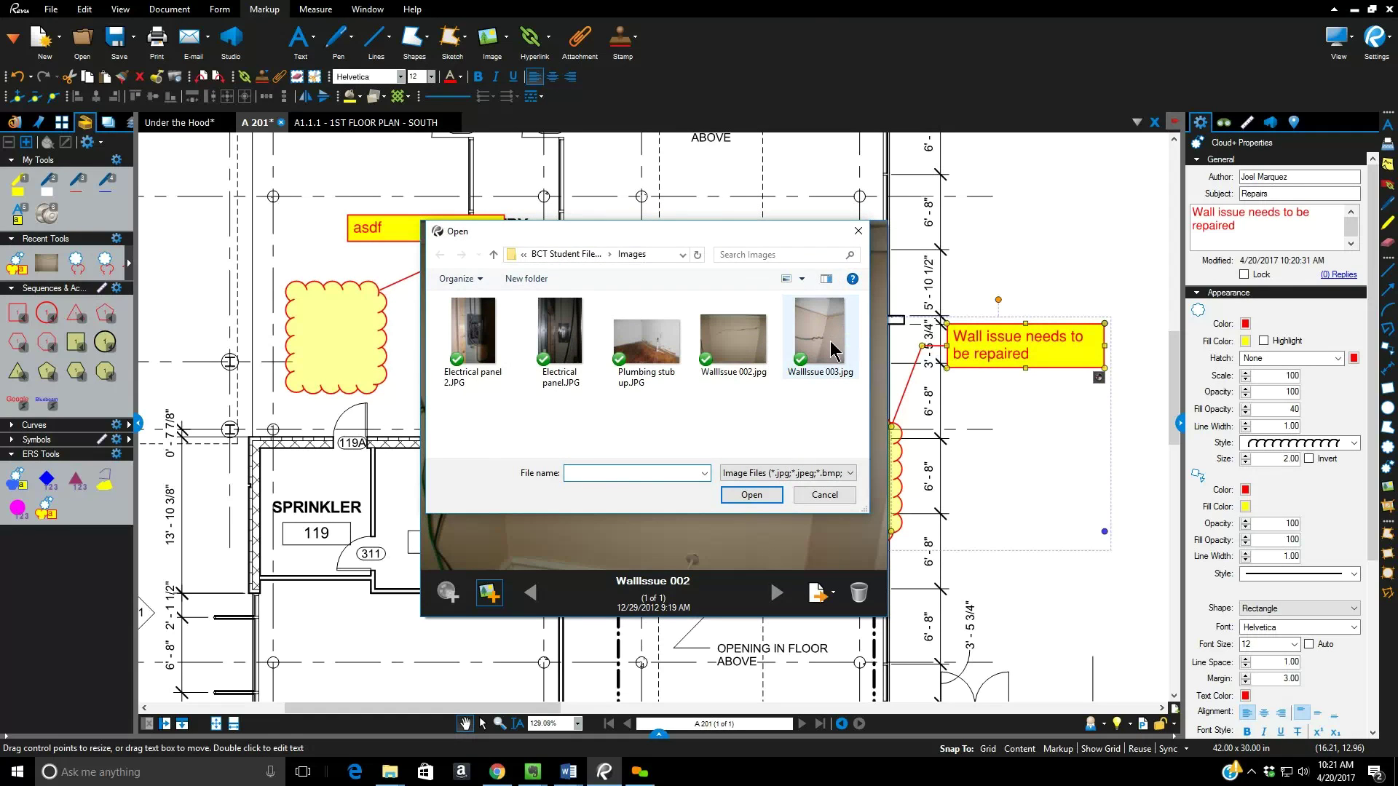
double_click(833, 351)
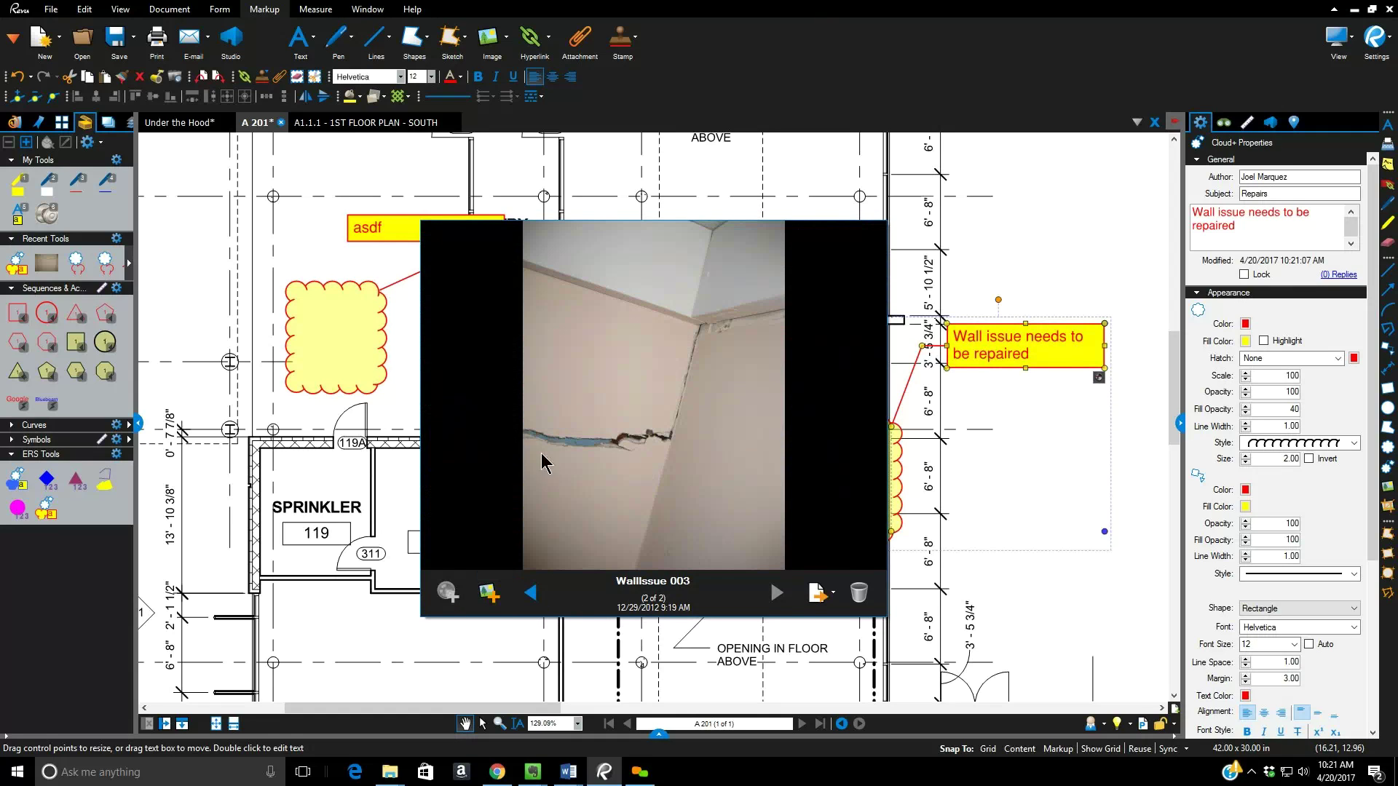
left_click(531, 594)
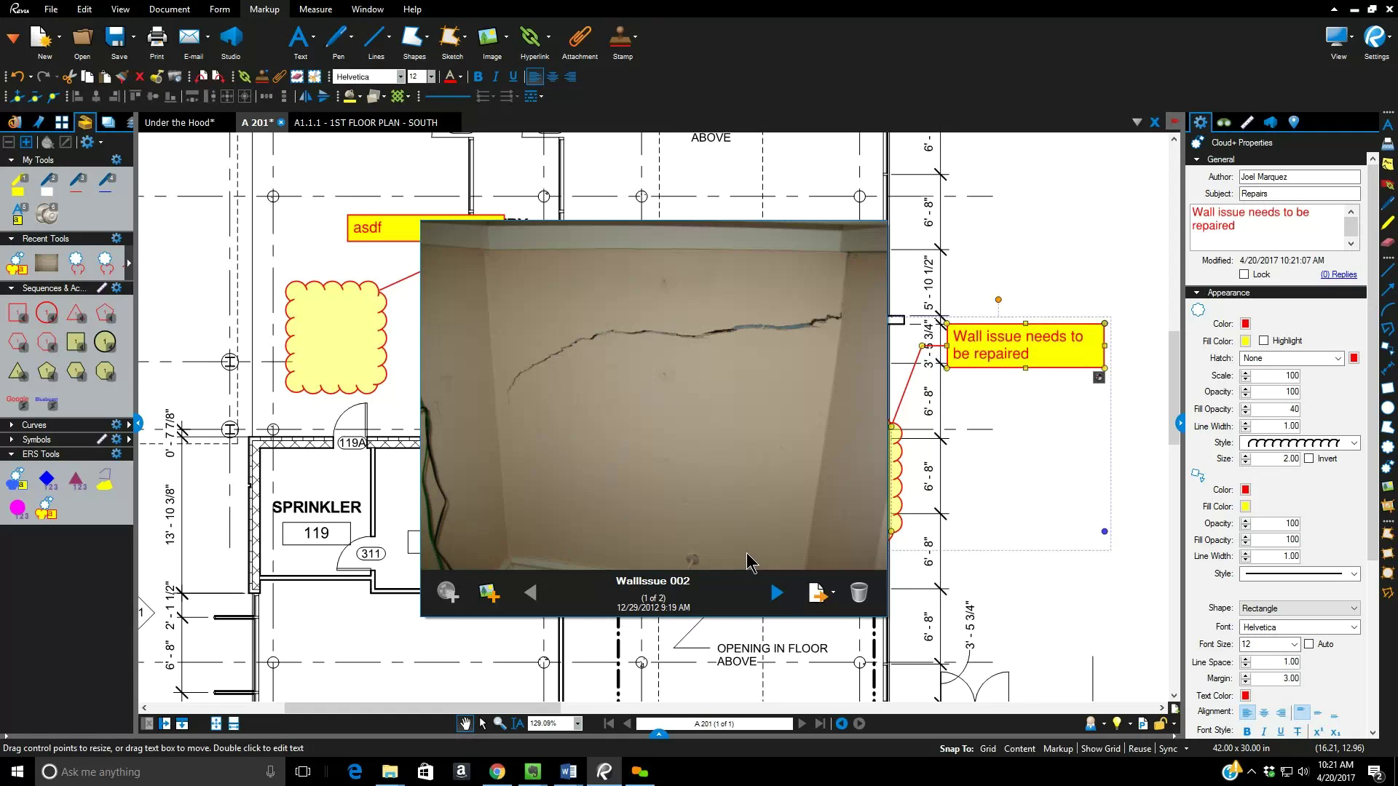
left_click(778, 596)
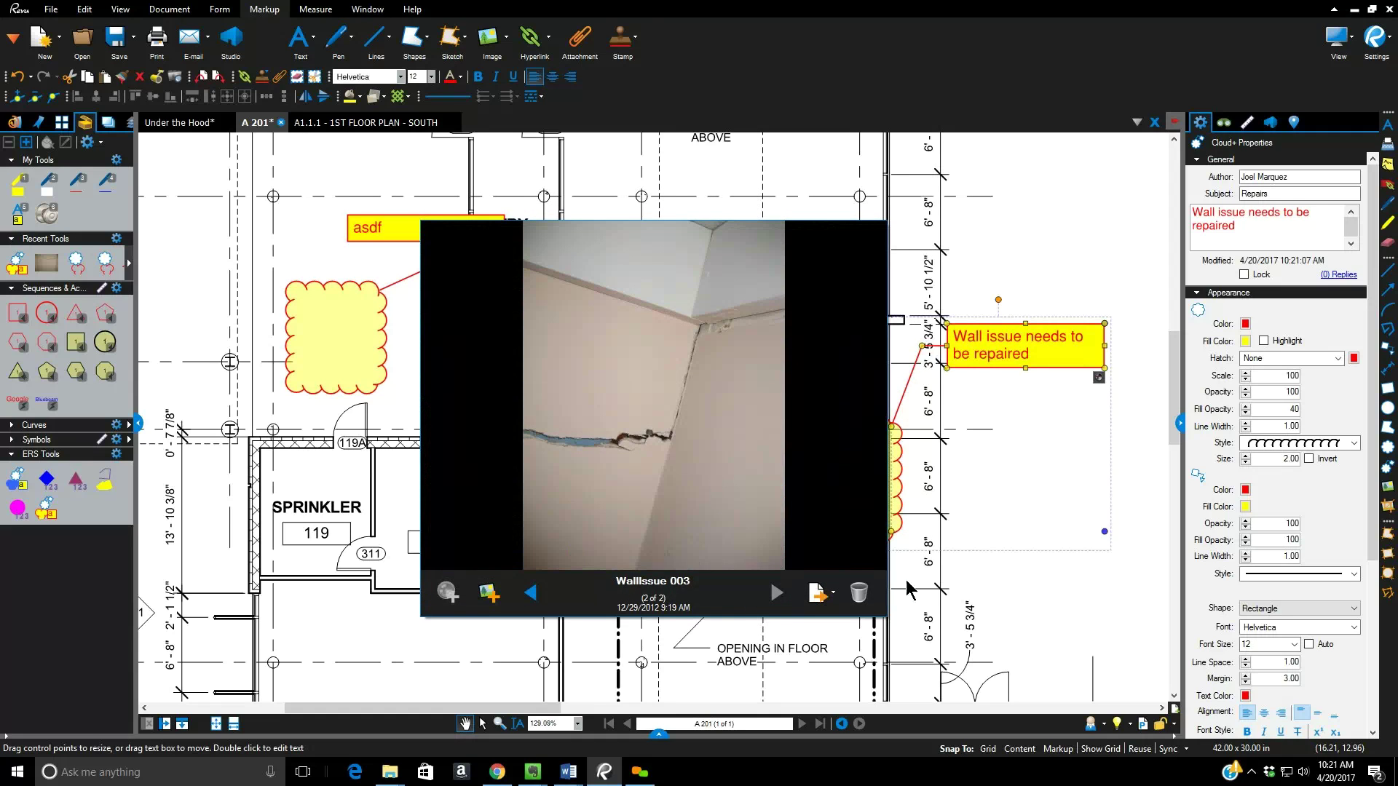
- Delete WallIssue 003 from the Cloud+ markup's captures, and nudge the wall issue markup slightly to the right
left_click(860, 594)
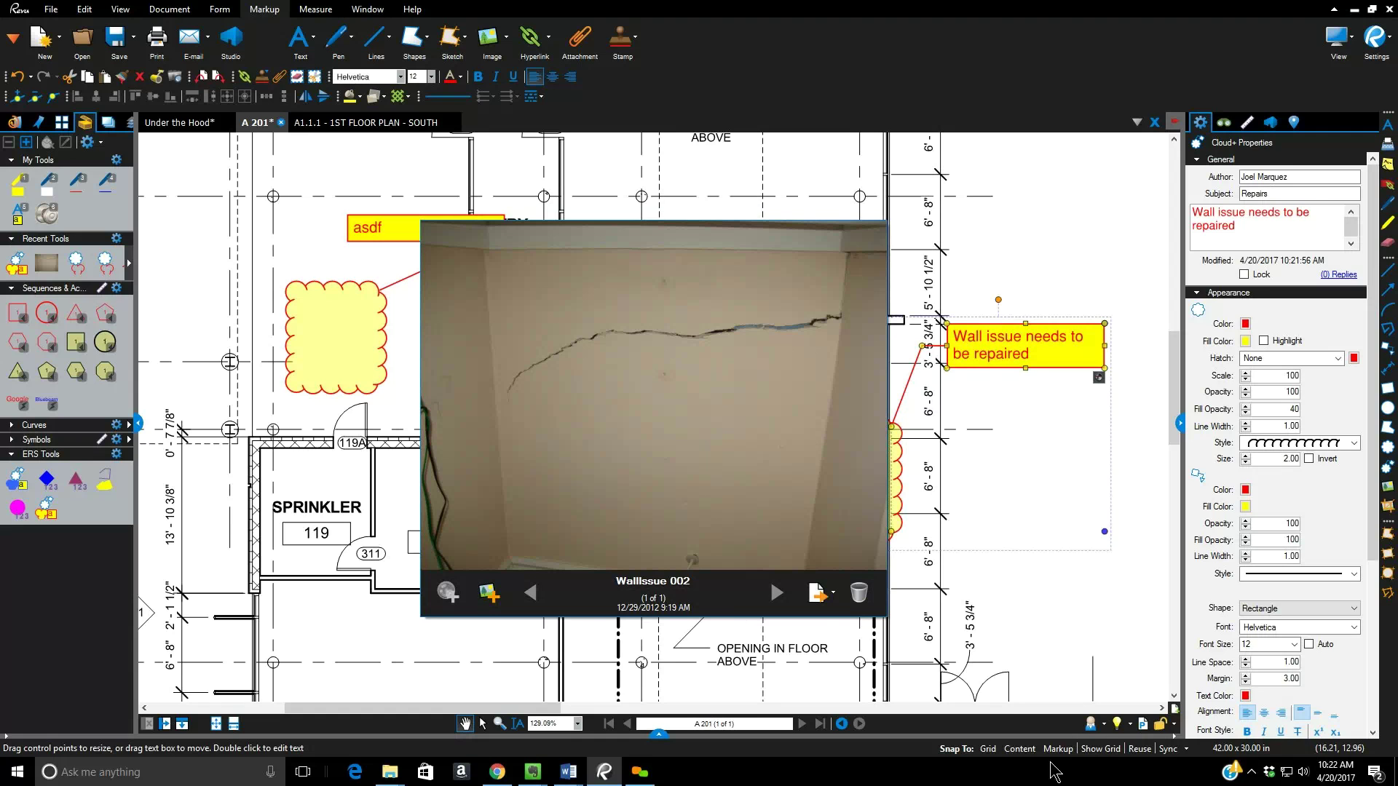
left_click(1009, 636)
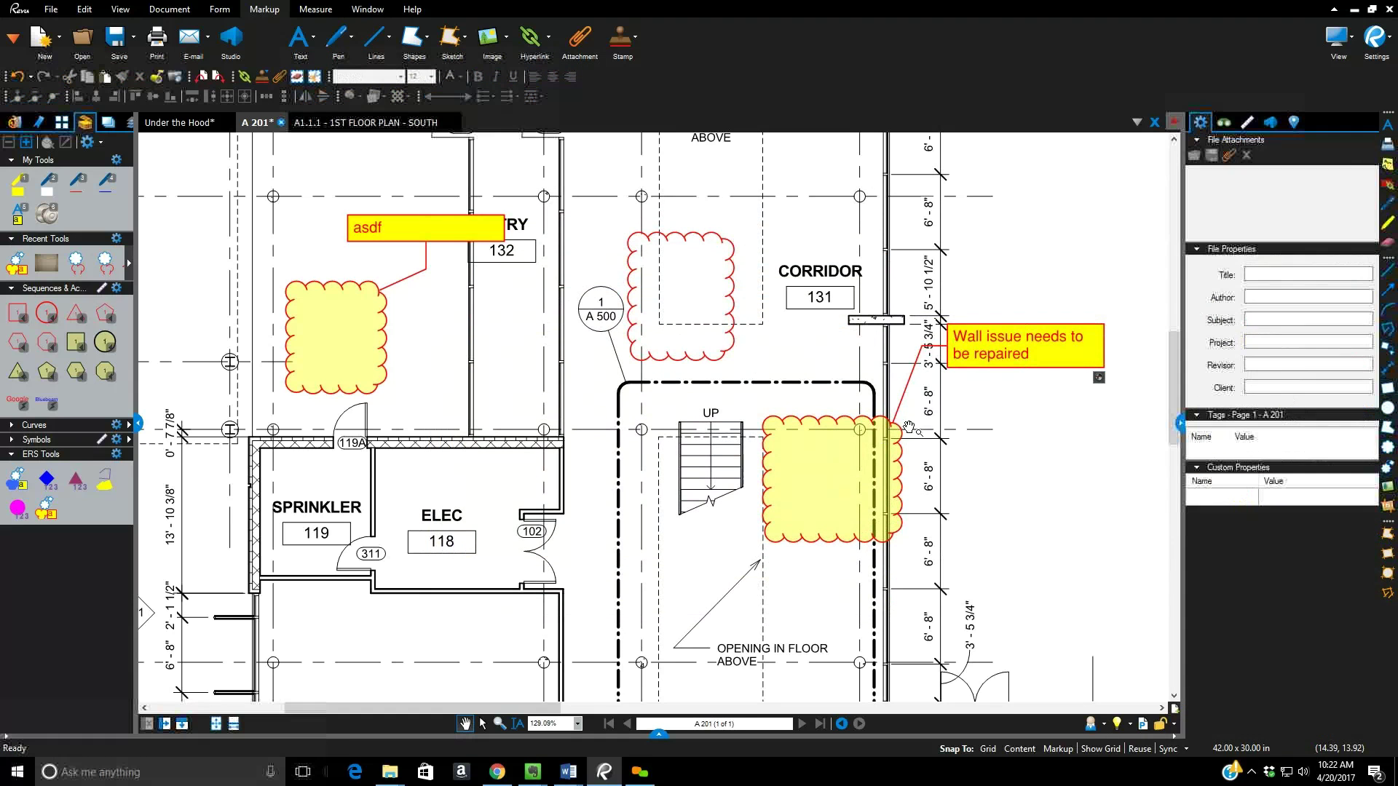
left_click(860, 524)
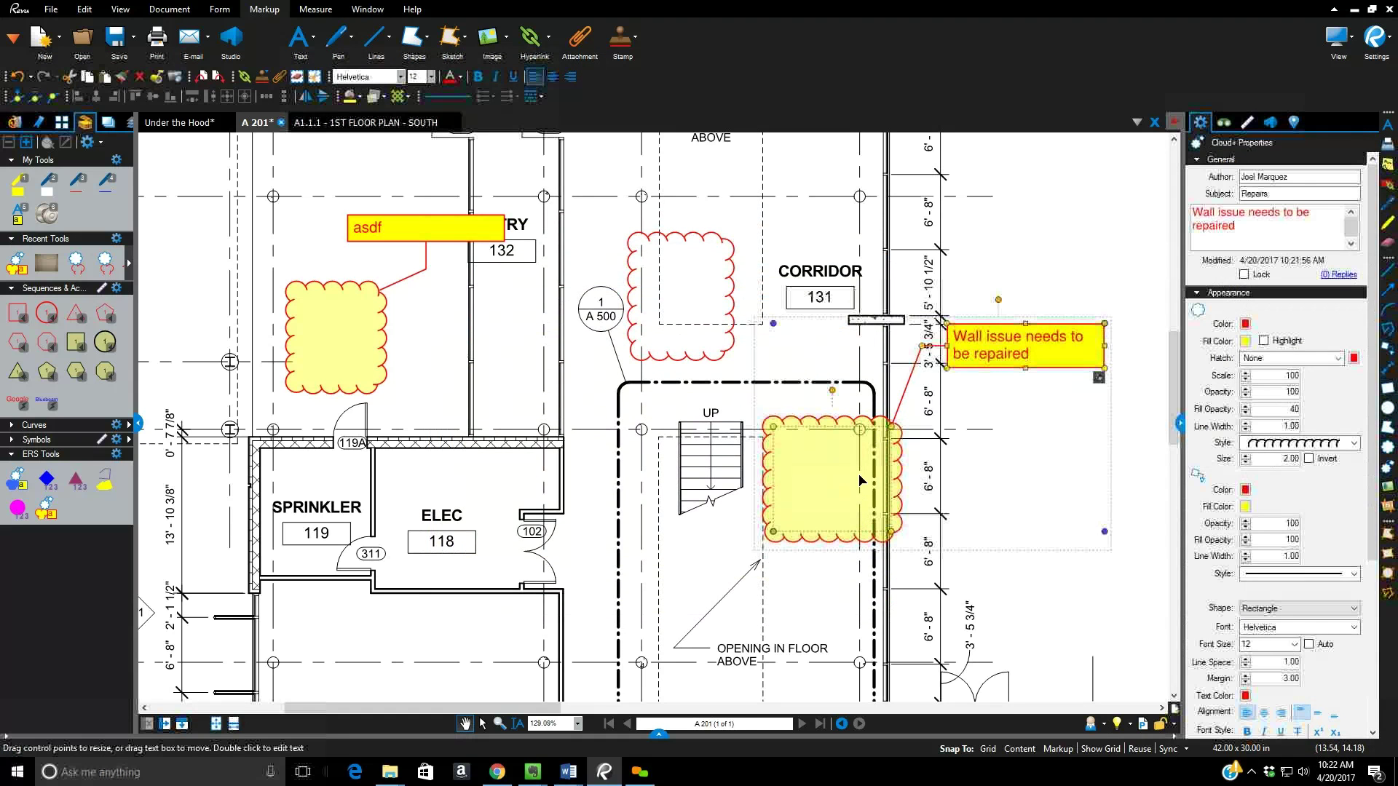
left_click_drag(823, 473, 869, 468)
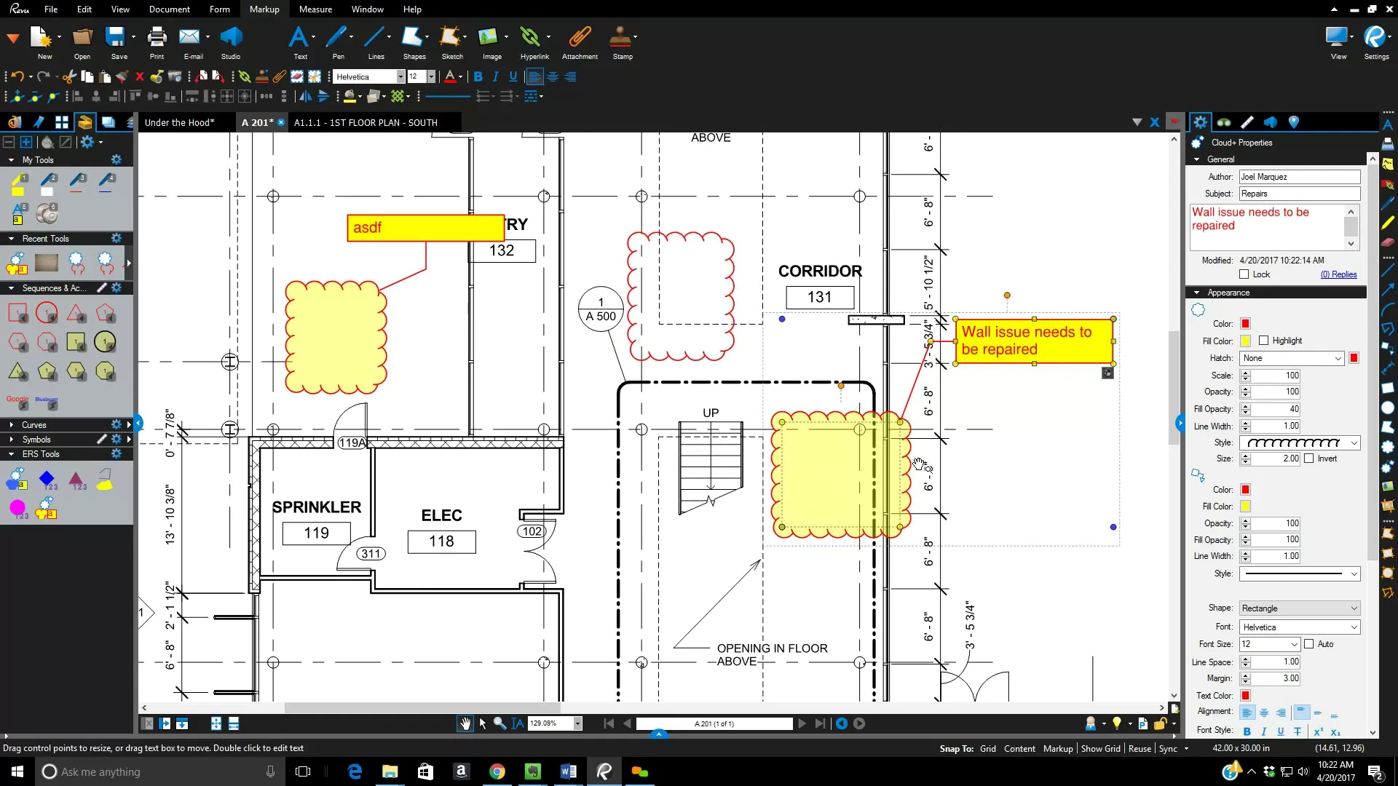
- Open the Markups list for sheet A 201 and add the Capture column to it
left_click(679, 734)
left_click_drag(691, 487, 686, 520)
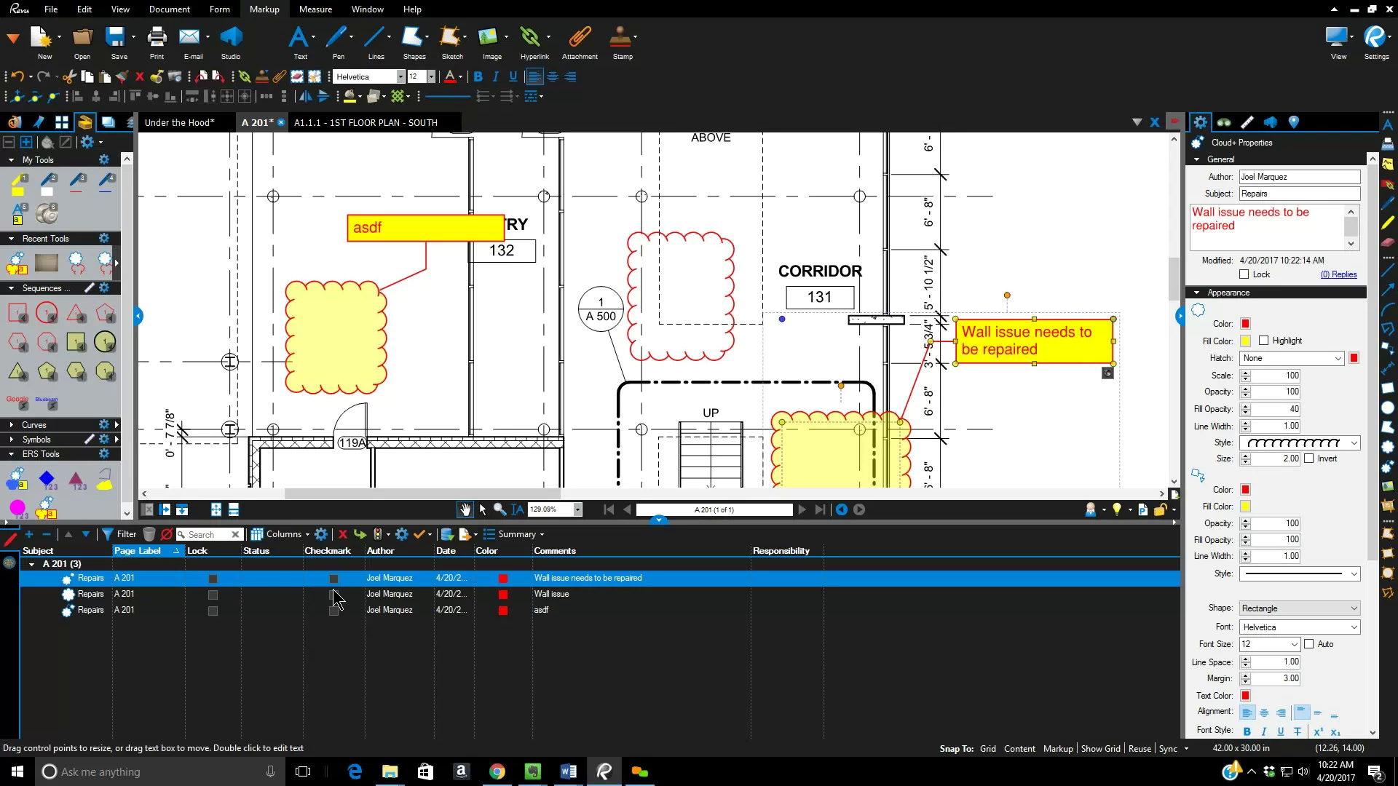
left_click(281, 535)
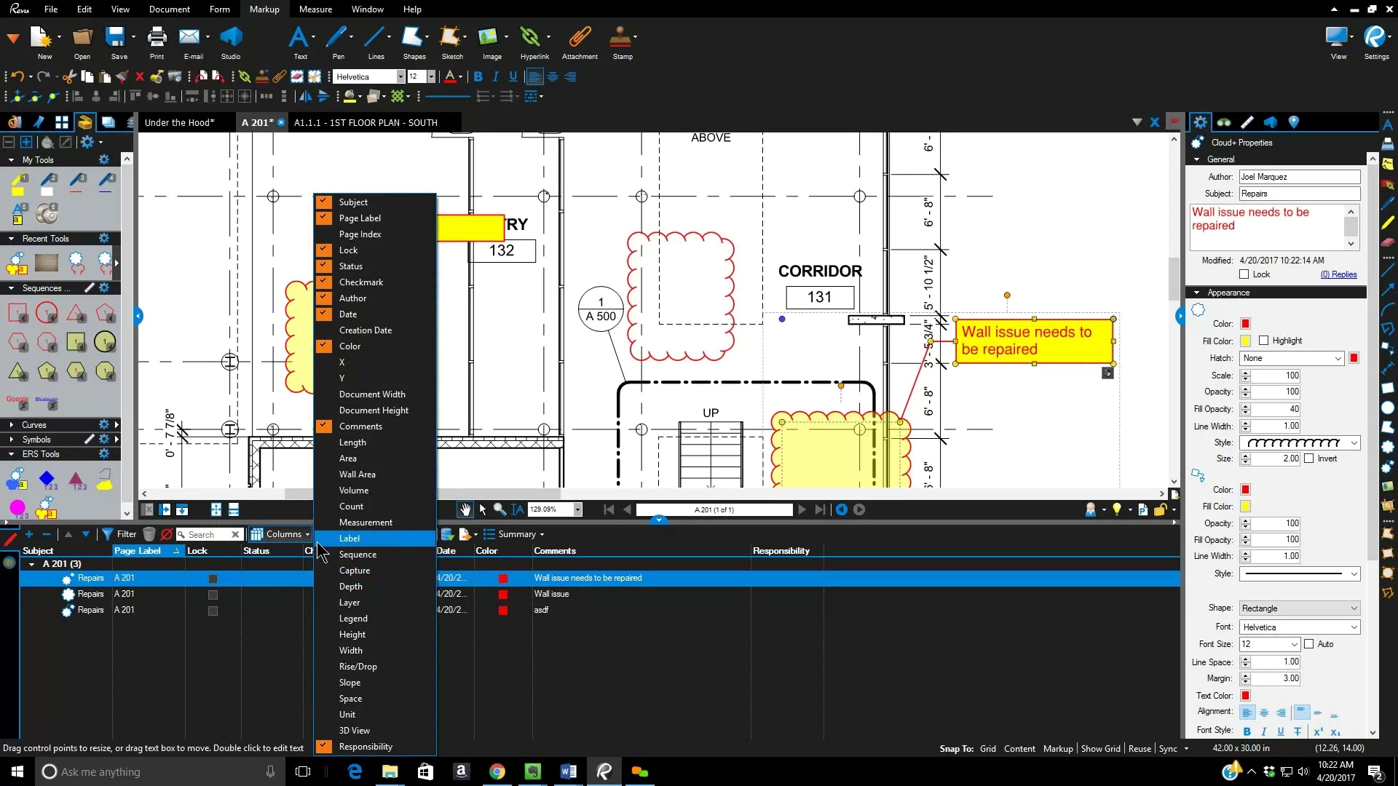
left_click(292, 537)
left_click(292, 539)
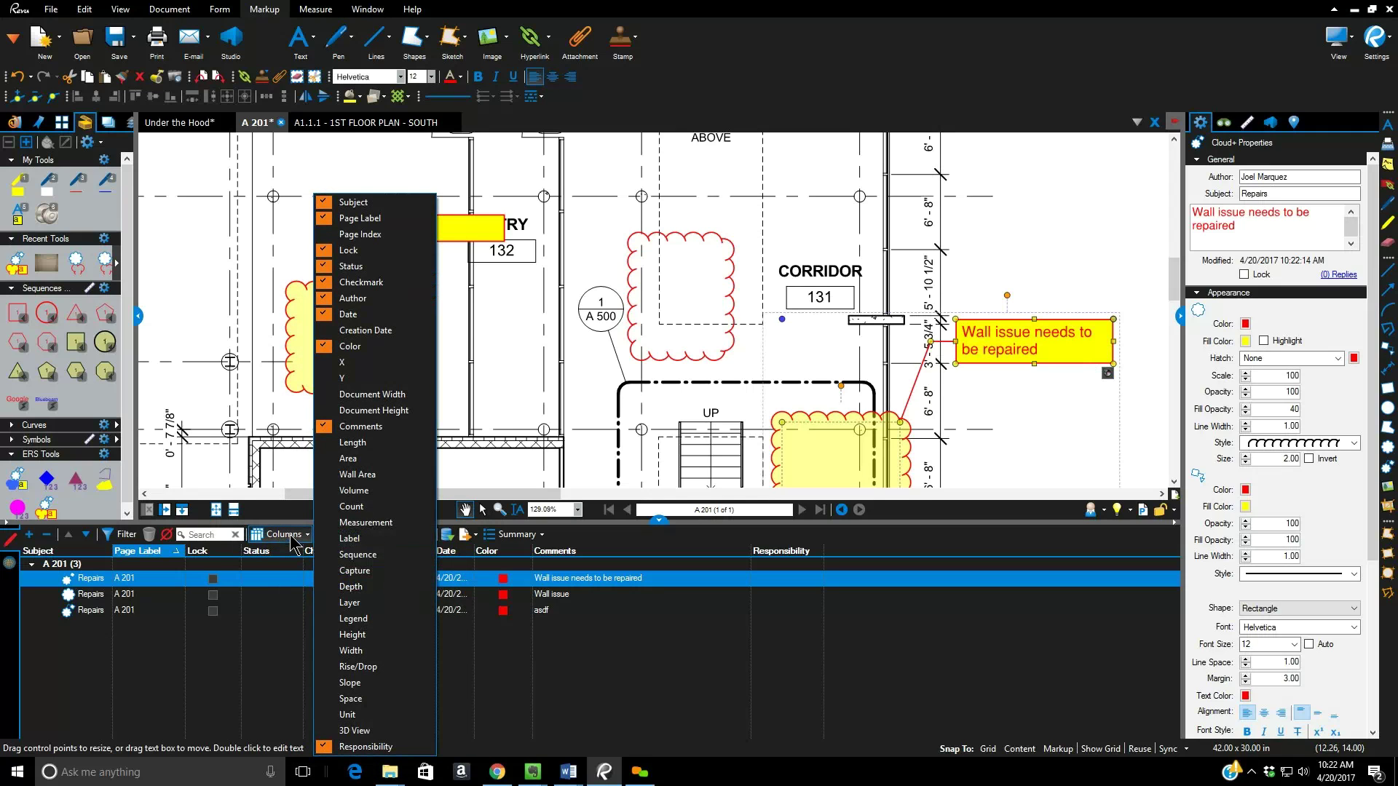
left_click(349, 571)
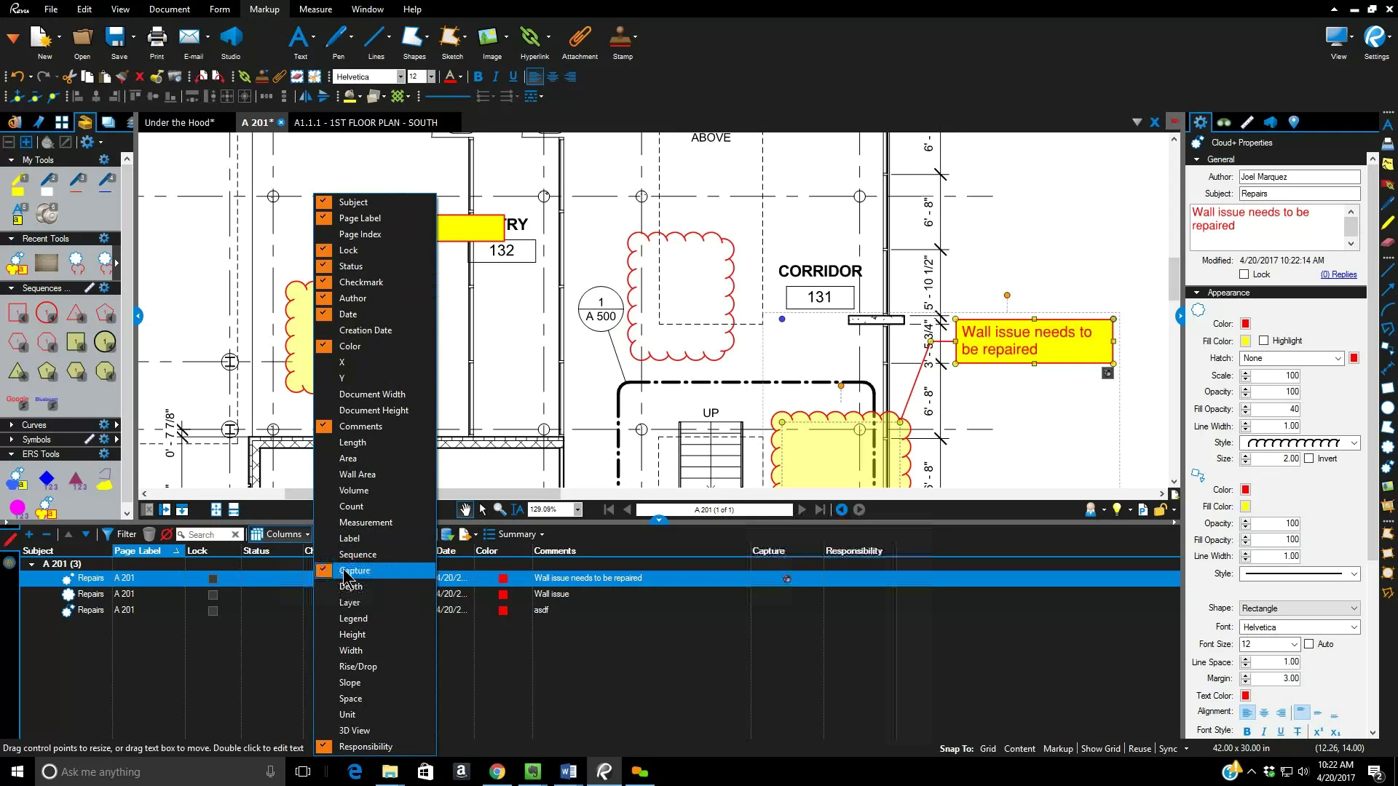
- Sort the Markups list by Subject and narrow its Status column so that the Capture and Responsibility columns fit
left_click(667, 658)
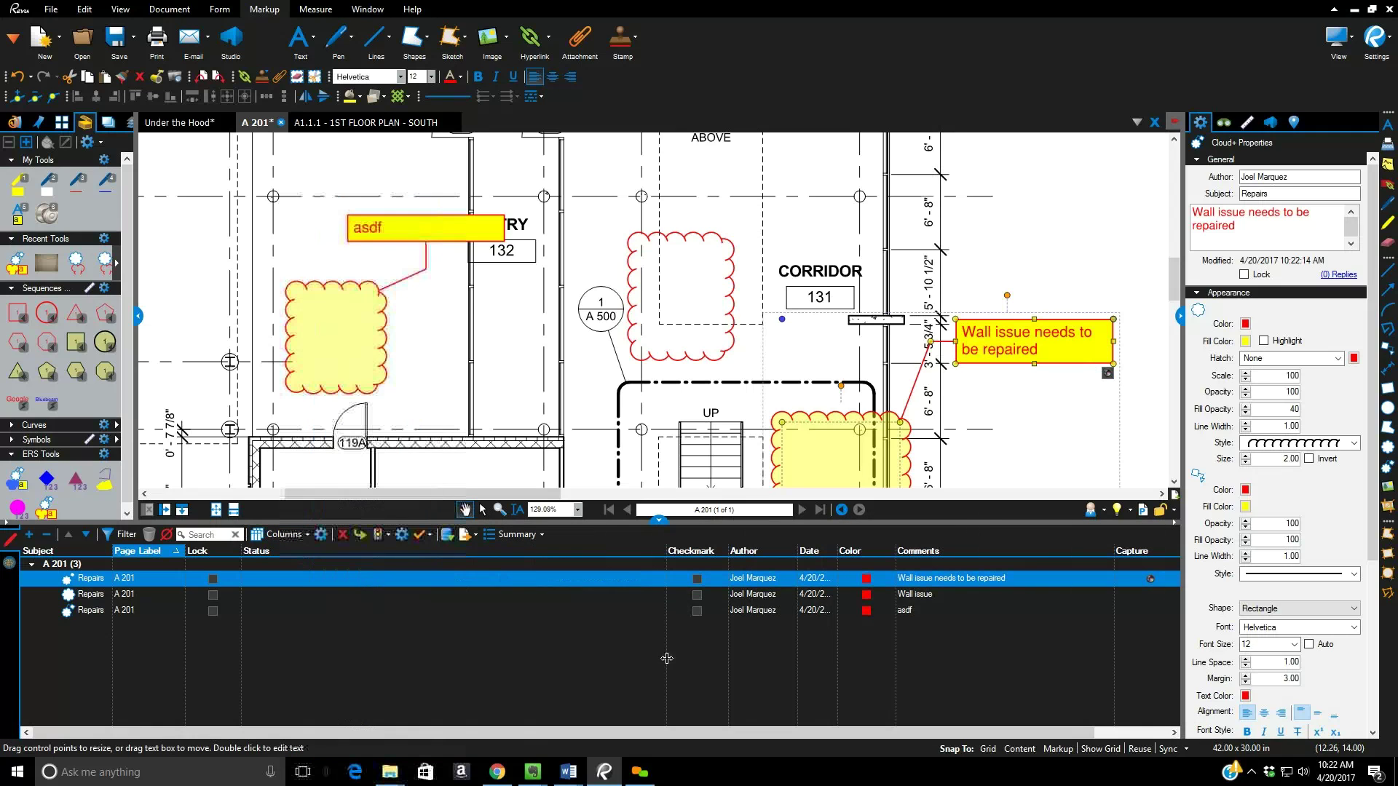
left_click(41, 552)
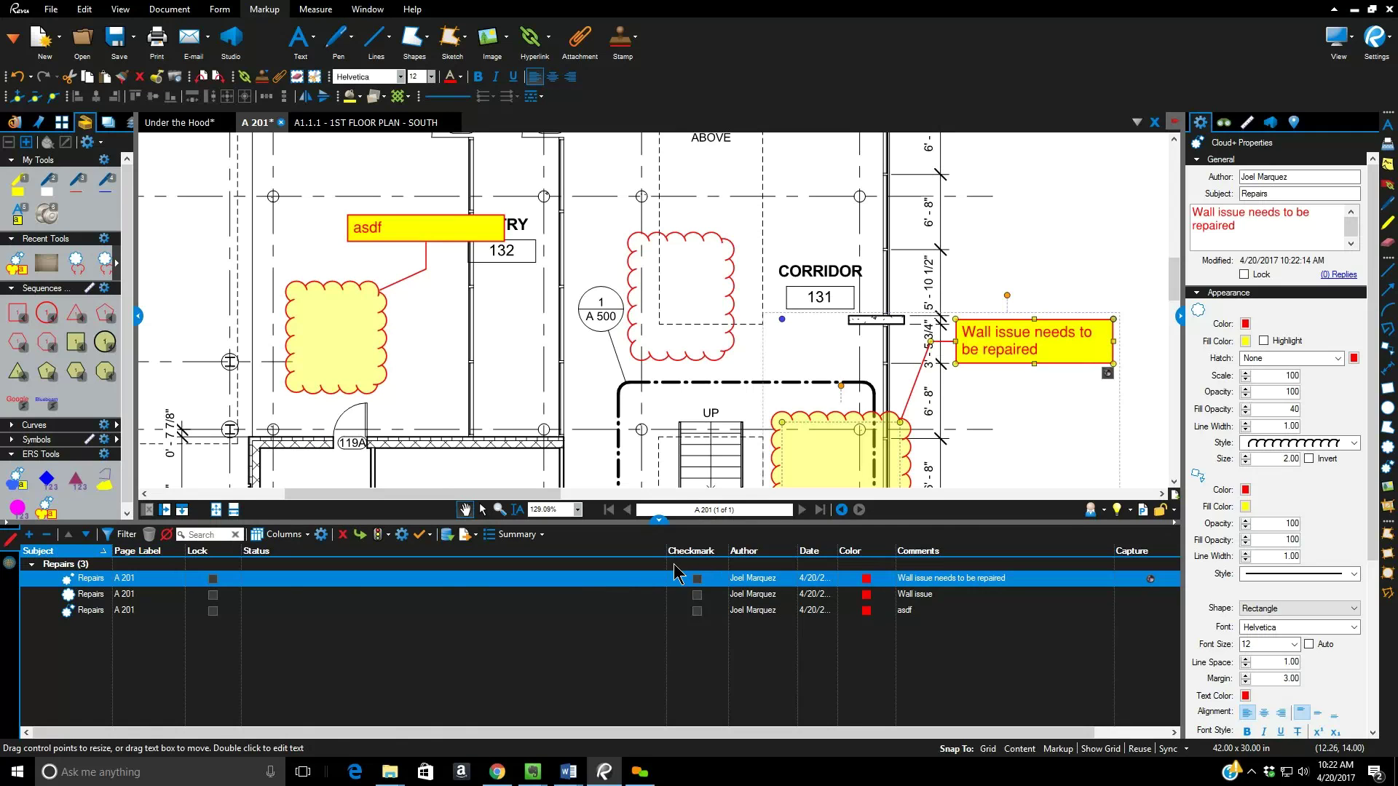
left_click_drag(667, 559, 365, 561)
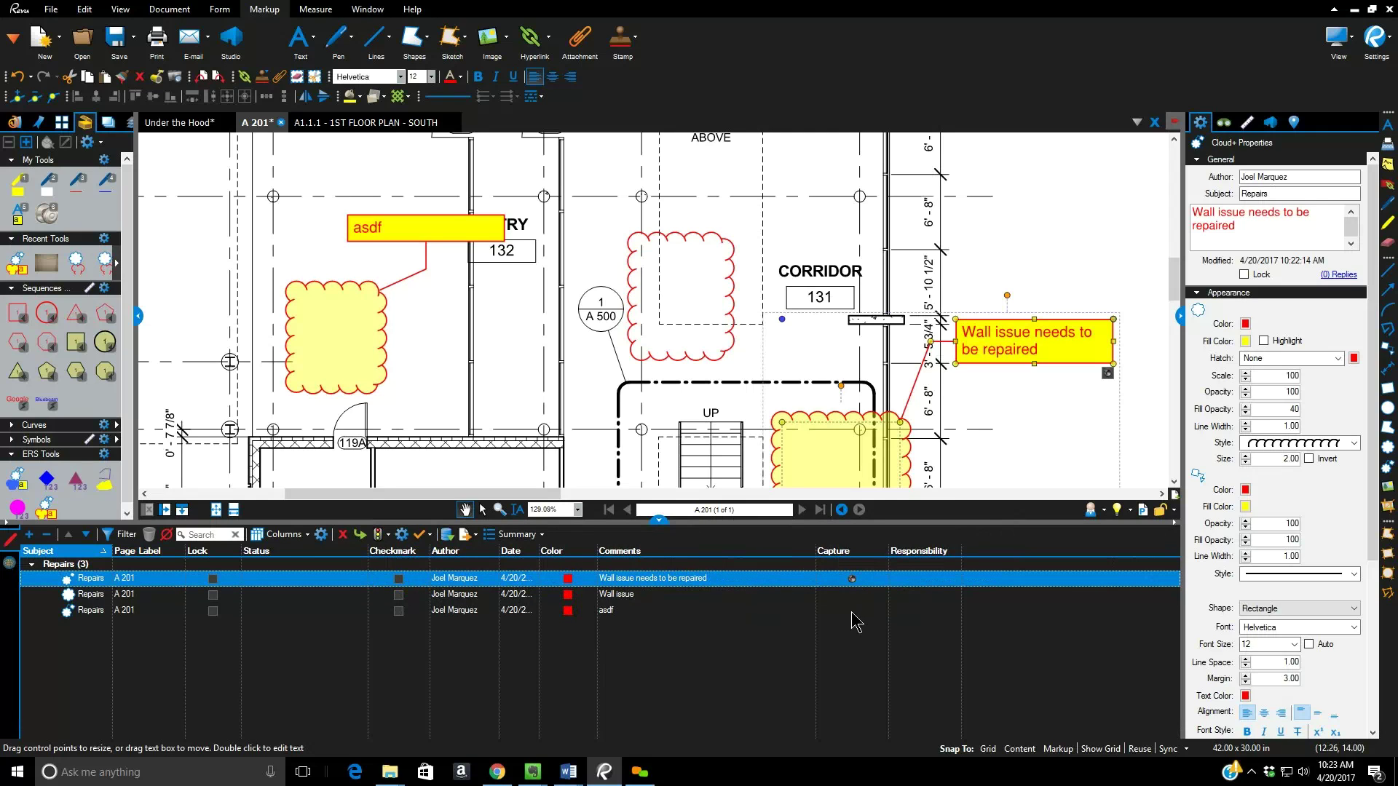
- View the wall issue markup's captured photo from the Capture column, and close the Markups list
mouse_move(850, 579)
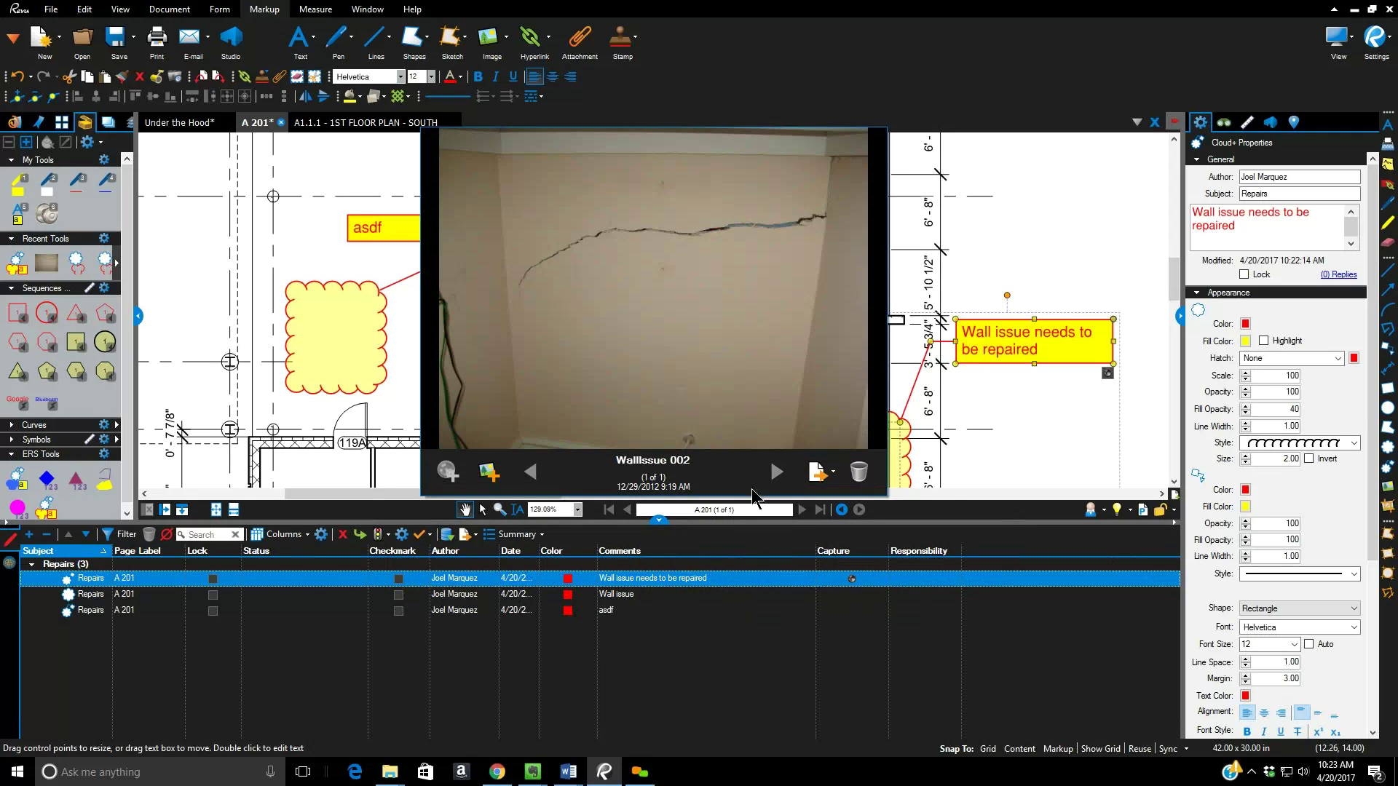
key("Escape")
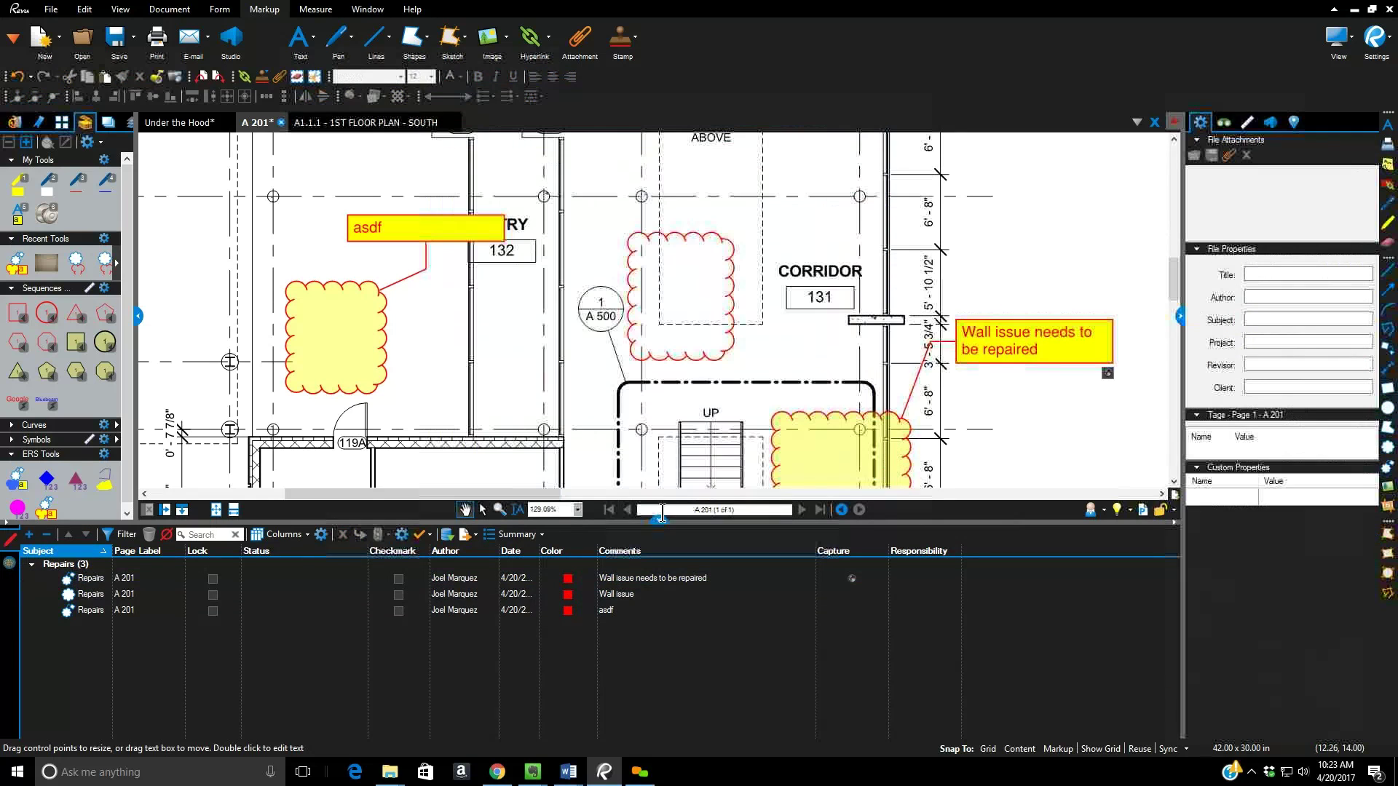
left_click(656, 521)
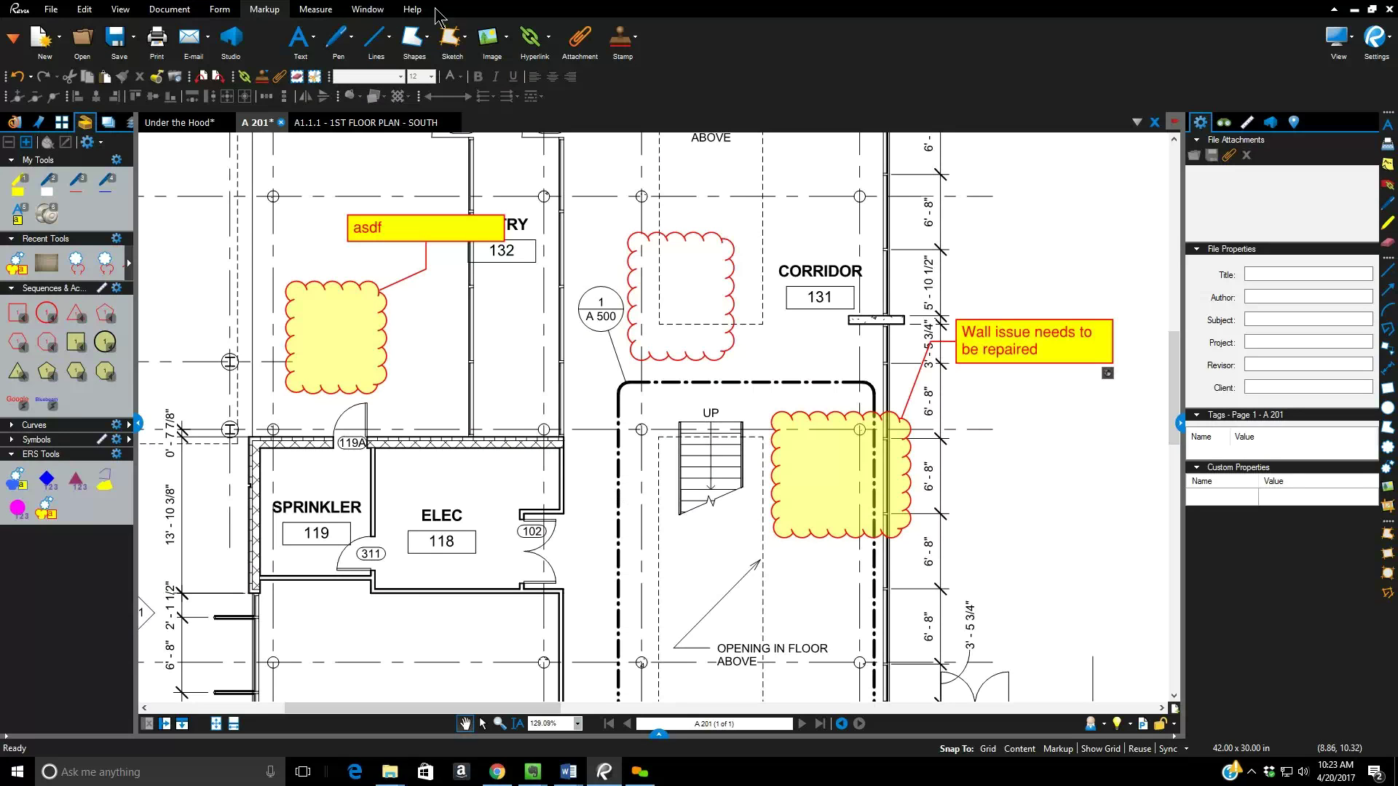
- Place a Length measurement about 12'-9" long from beside the "asdf" yellow cloud to the wall below Entry 132
left_click(315, 11)
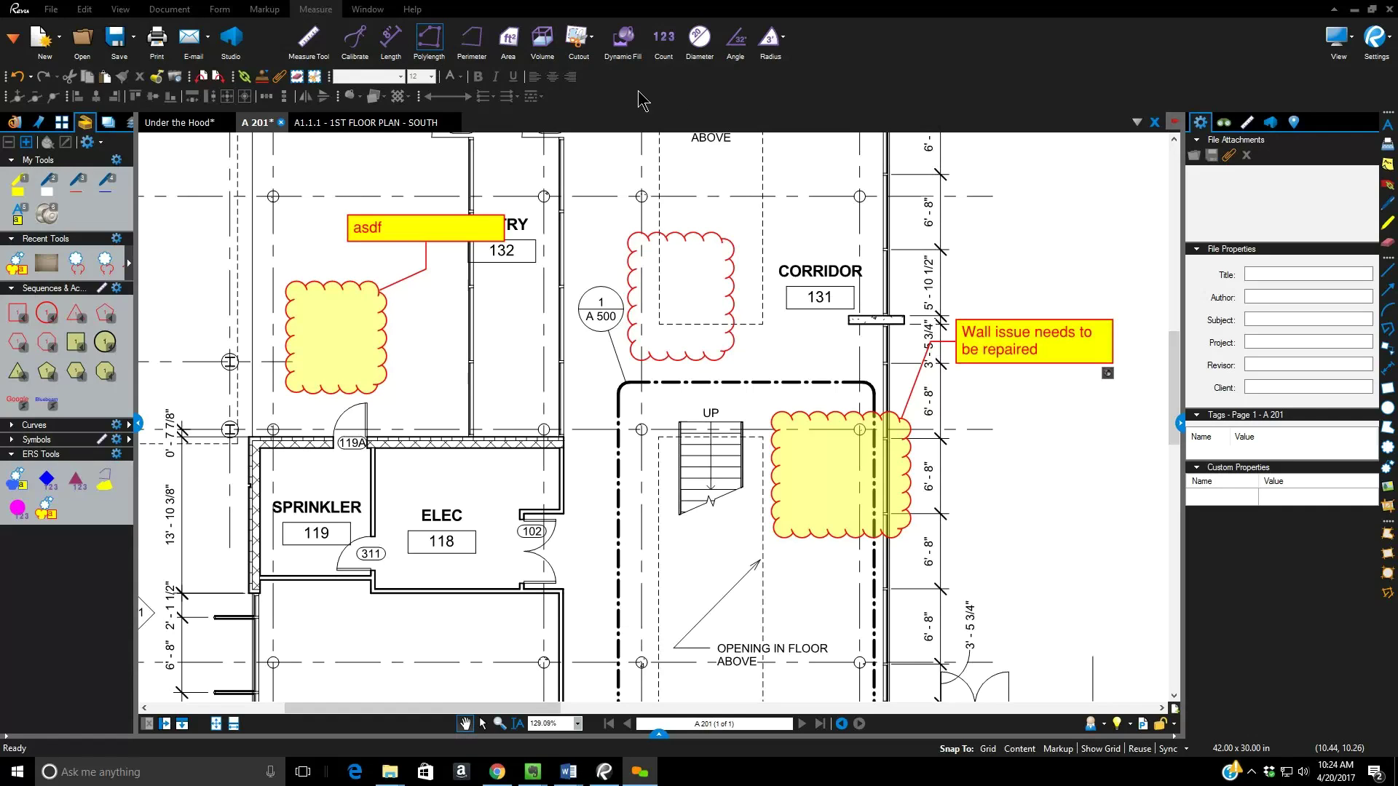
left_click(398, 43)
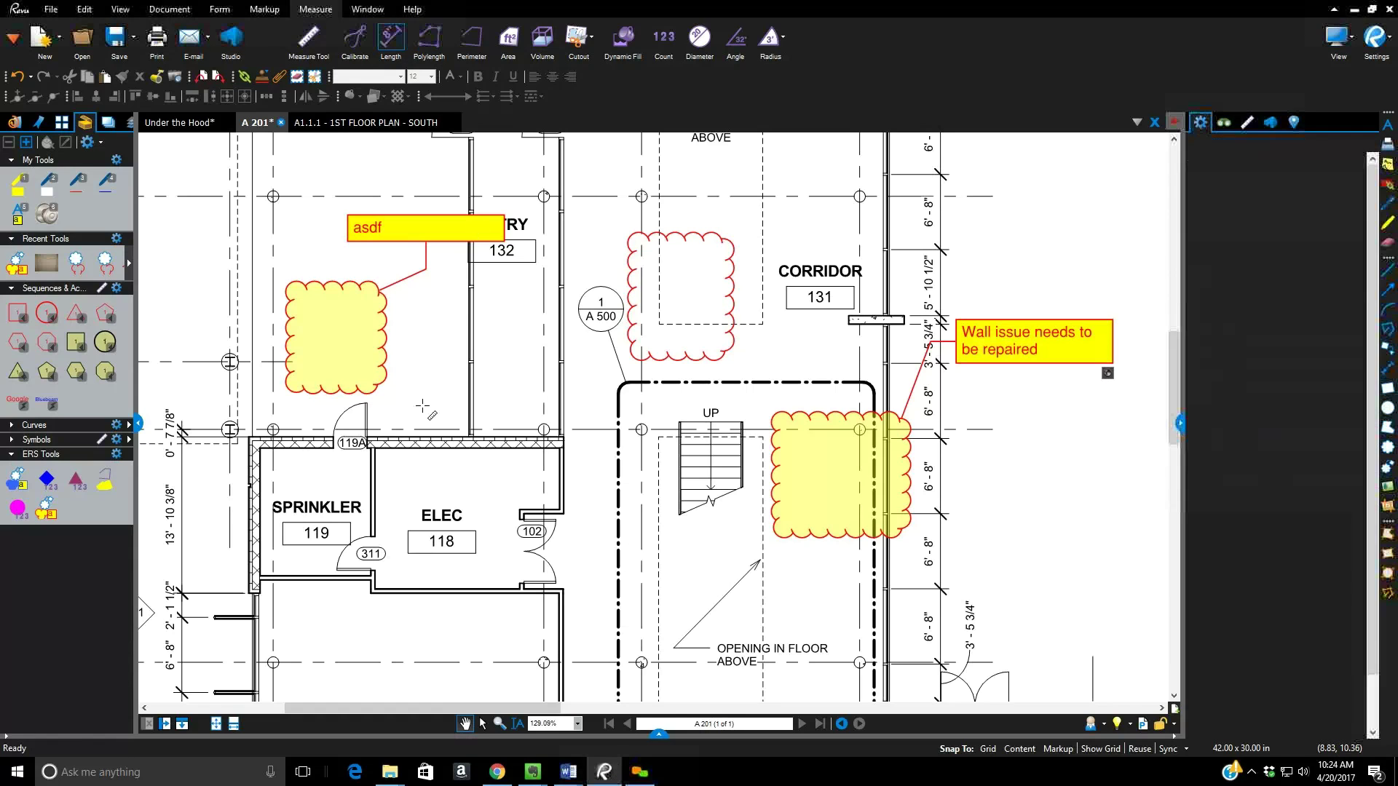
left_click(417, 371)
left_click(560, 392)
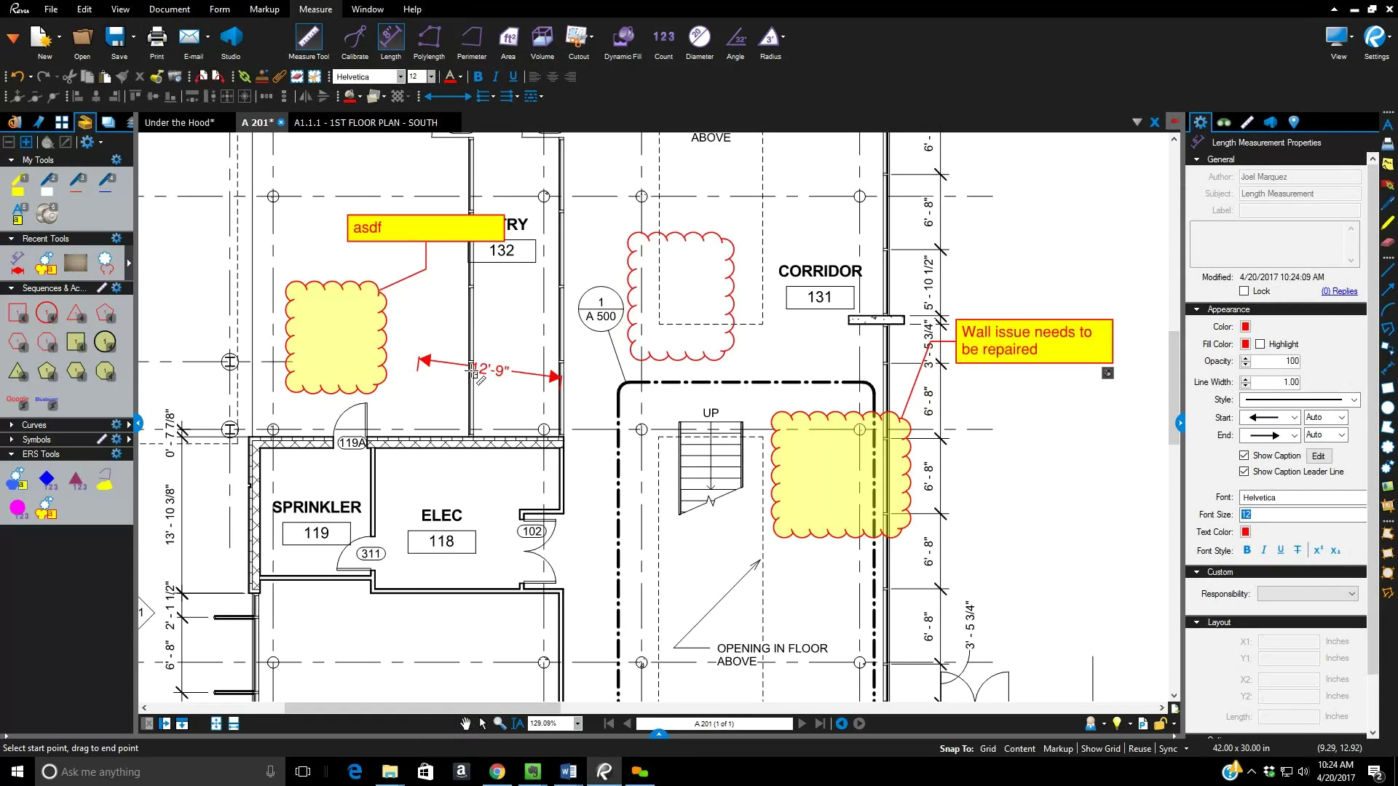
key("Escape")
left_click(520, 375)
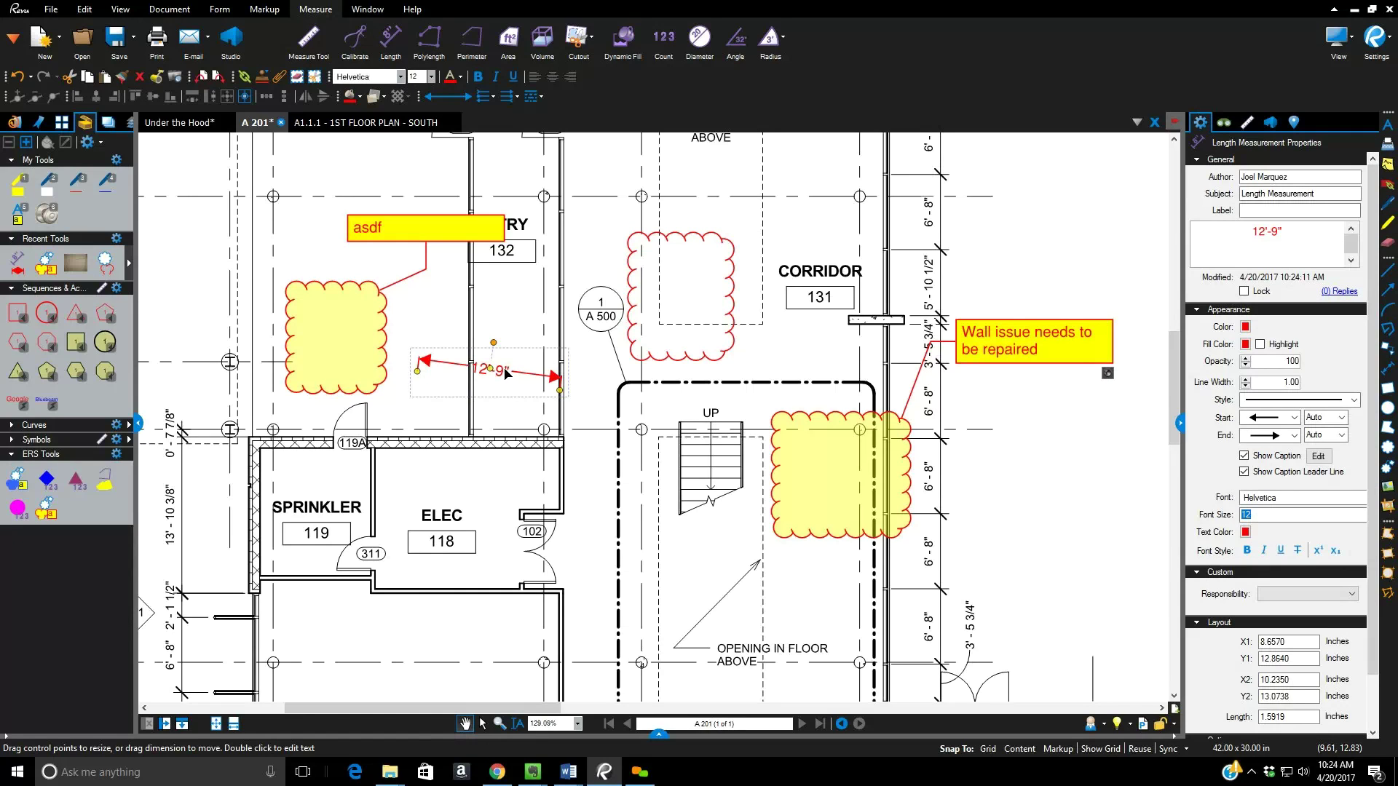
- Draw a square Area measurement of about 182 sf over the ELEC 118 room's upper part and its door 102
left_click(512, 60)
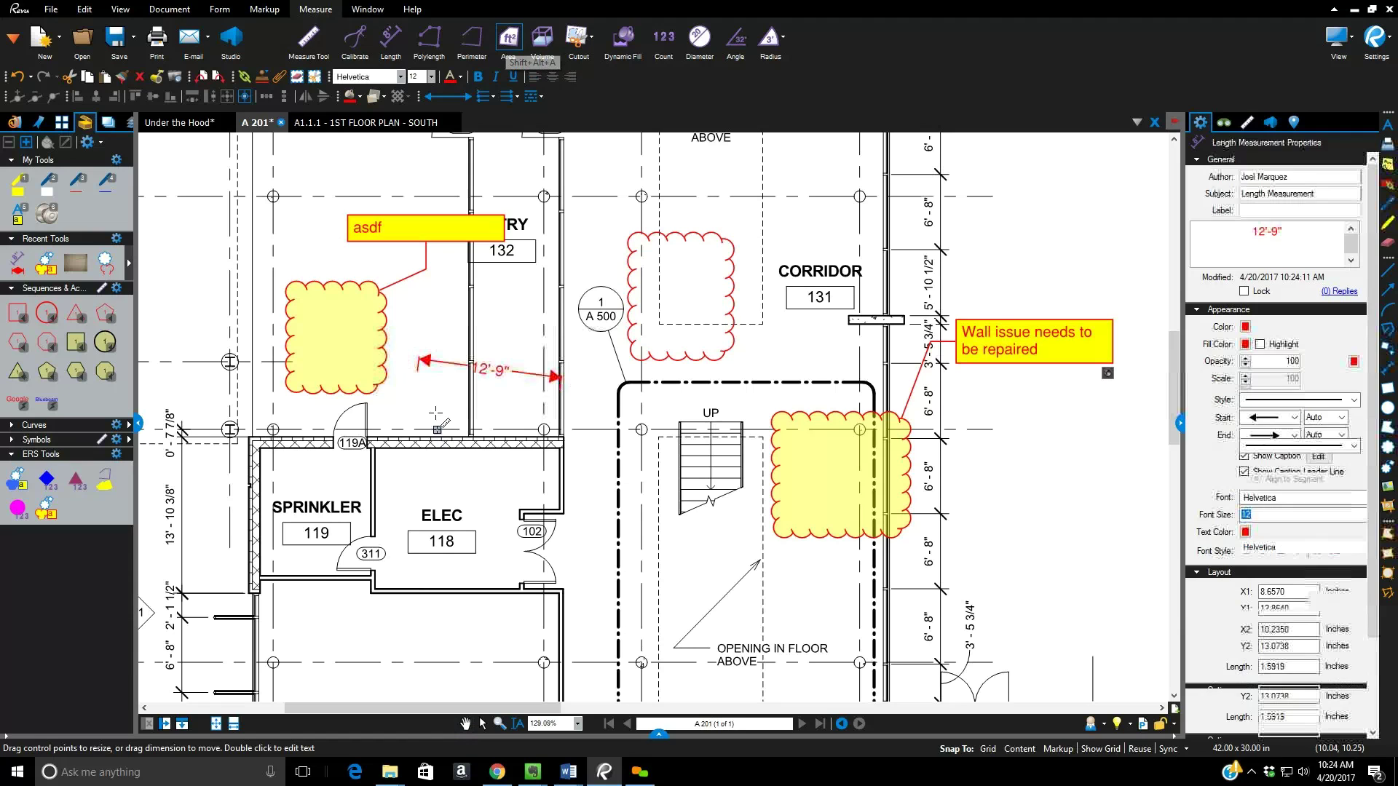
left_click(436, 413)
left_click(434, 563)
left_click(590, 562)
left_click(590, 413)
left_click(435, 413)
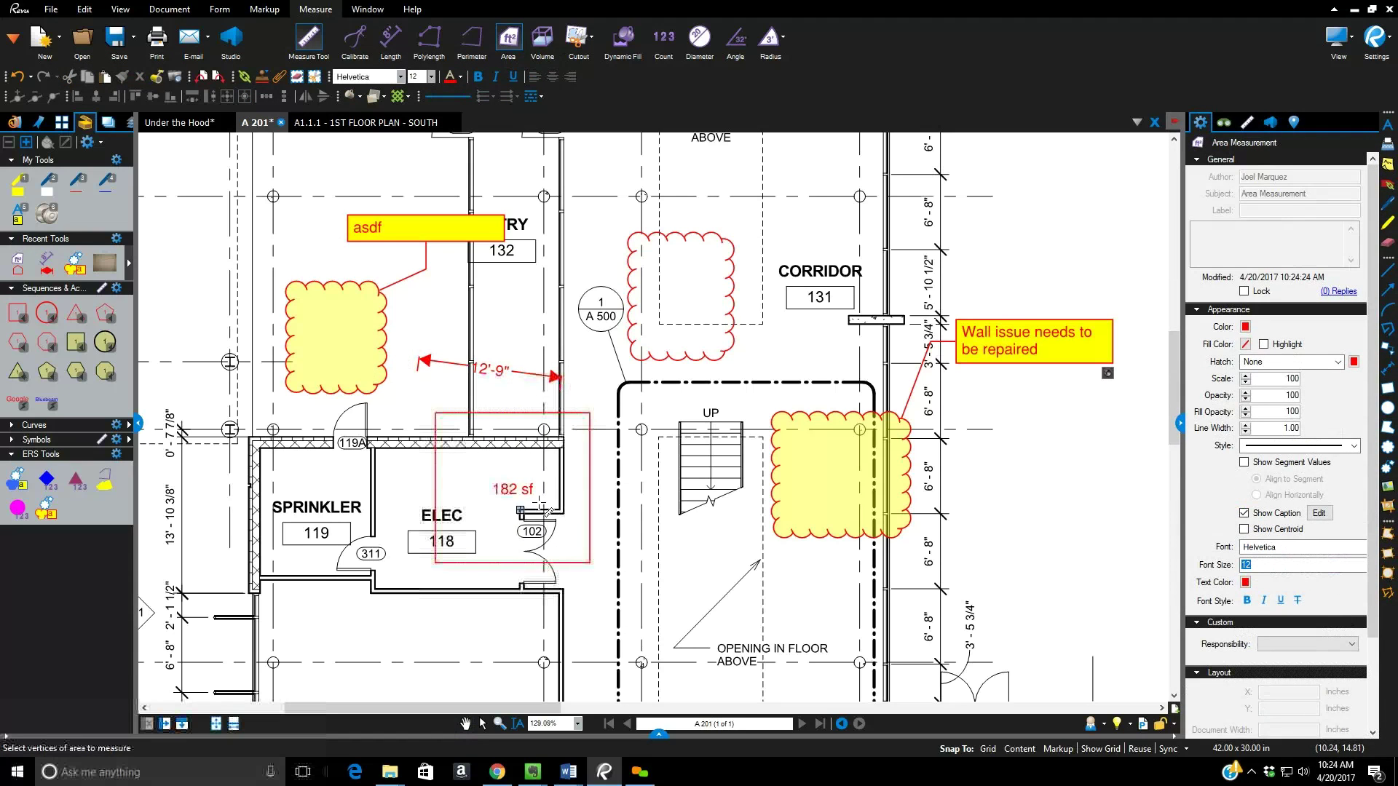
key("Escape")
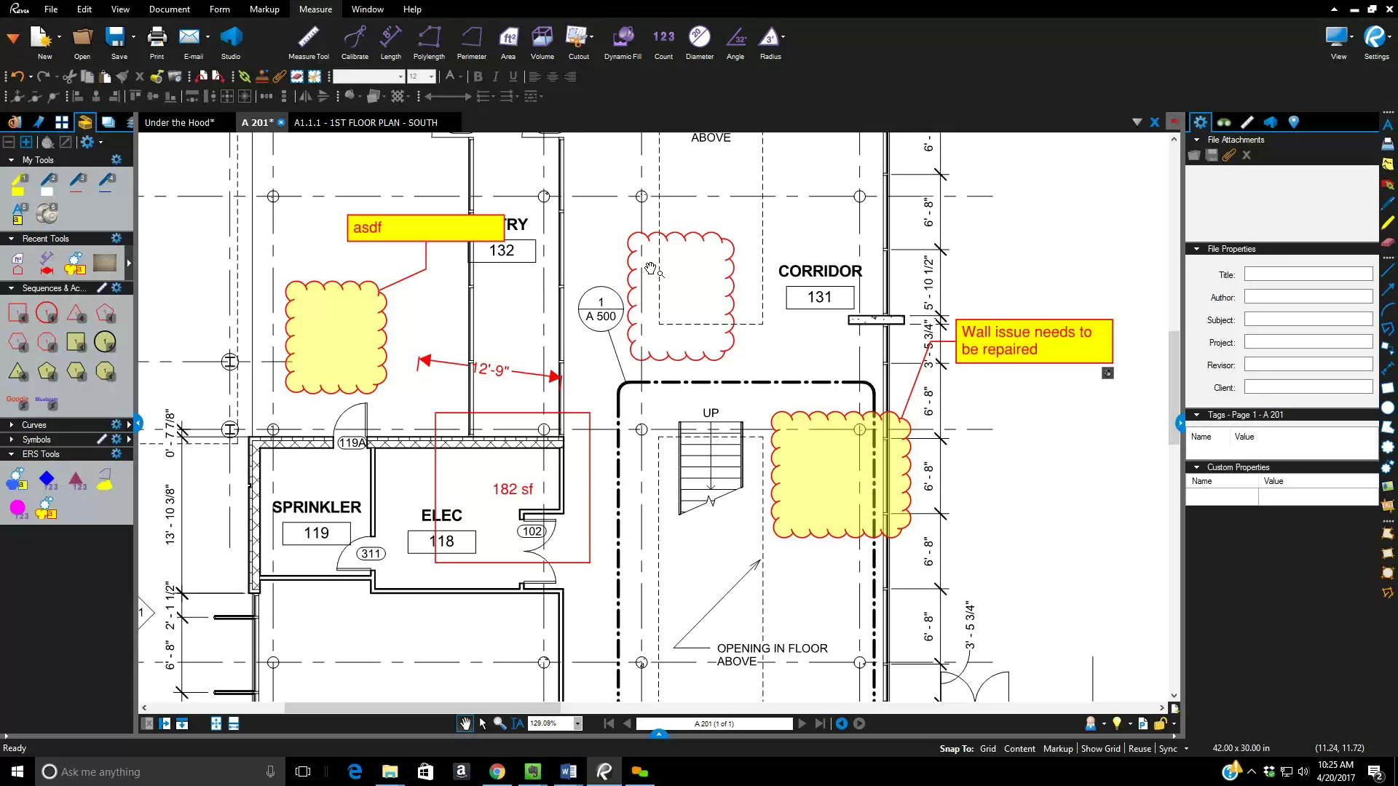
- Count the door leaves at 121A, 125 and 123 with five Count measurement marks along the corridor wall
left_click(664, 40)
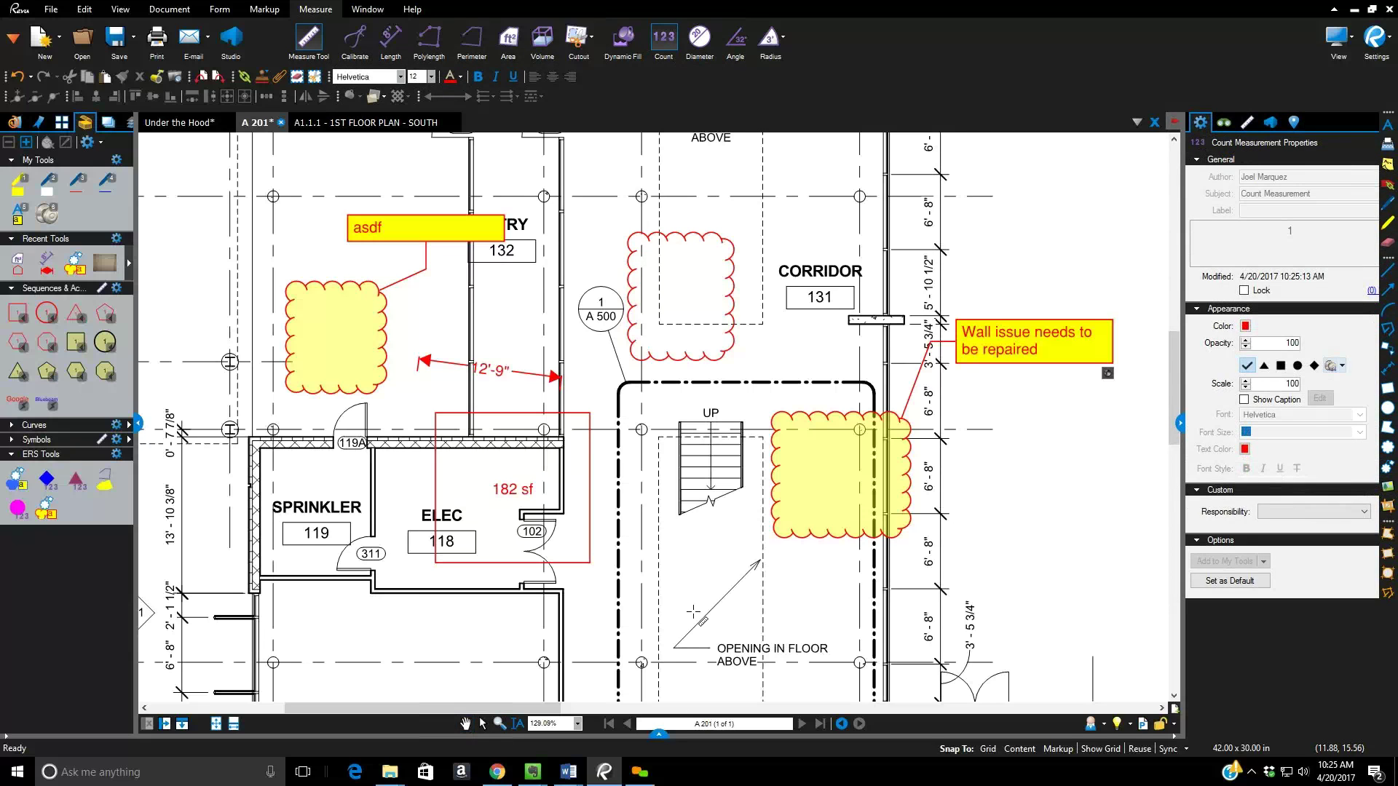
scroll(659, 598, "down", 5)
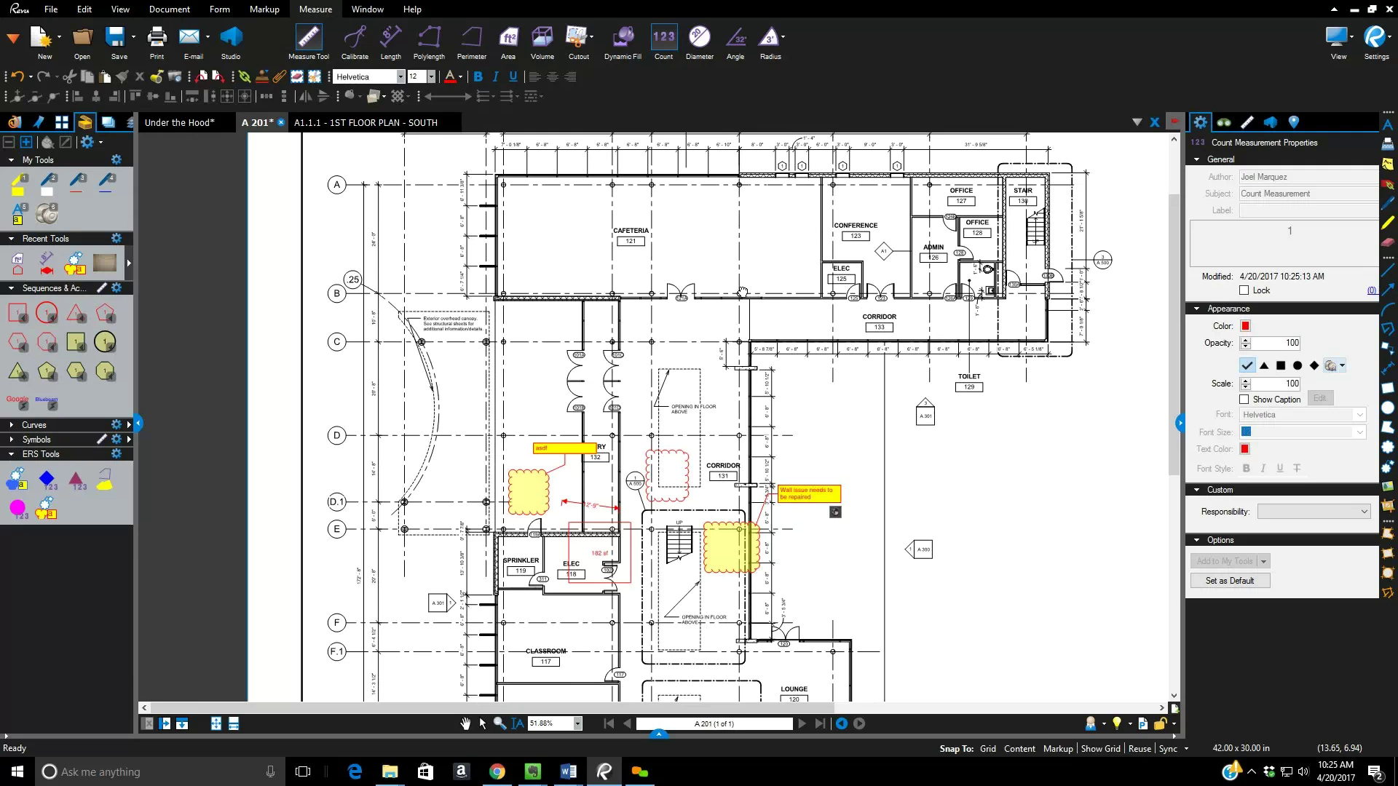
scroll(743, 292, "up", 4)
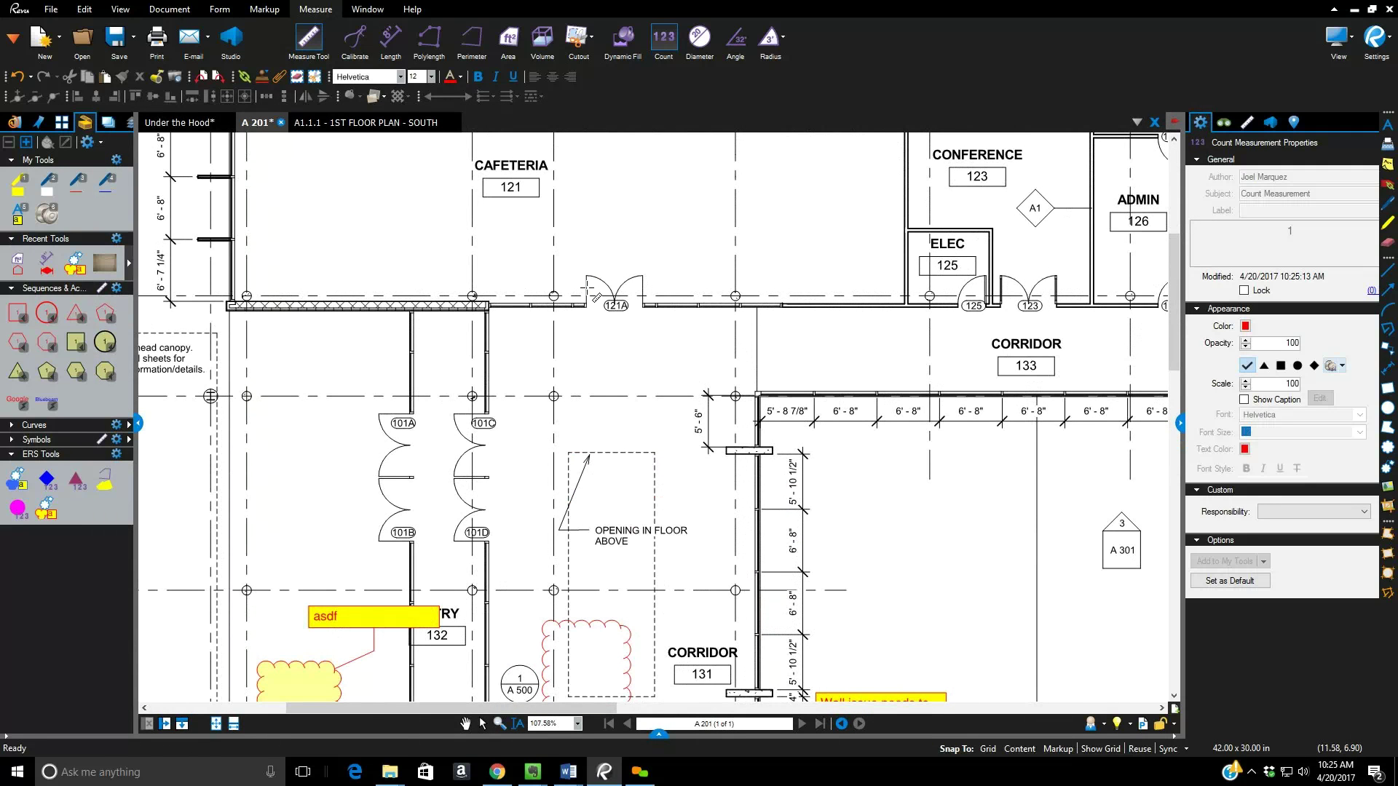
left_click(586, 288)
left_click(642, 289)
left_click(995, 294)
left_click(980, 294)
left_click(1056, 295)
key("Escape")
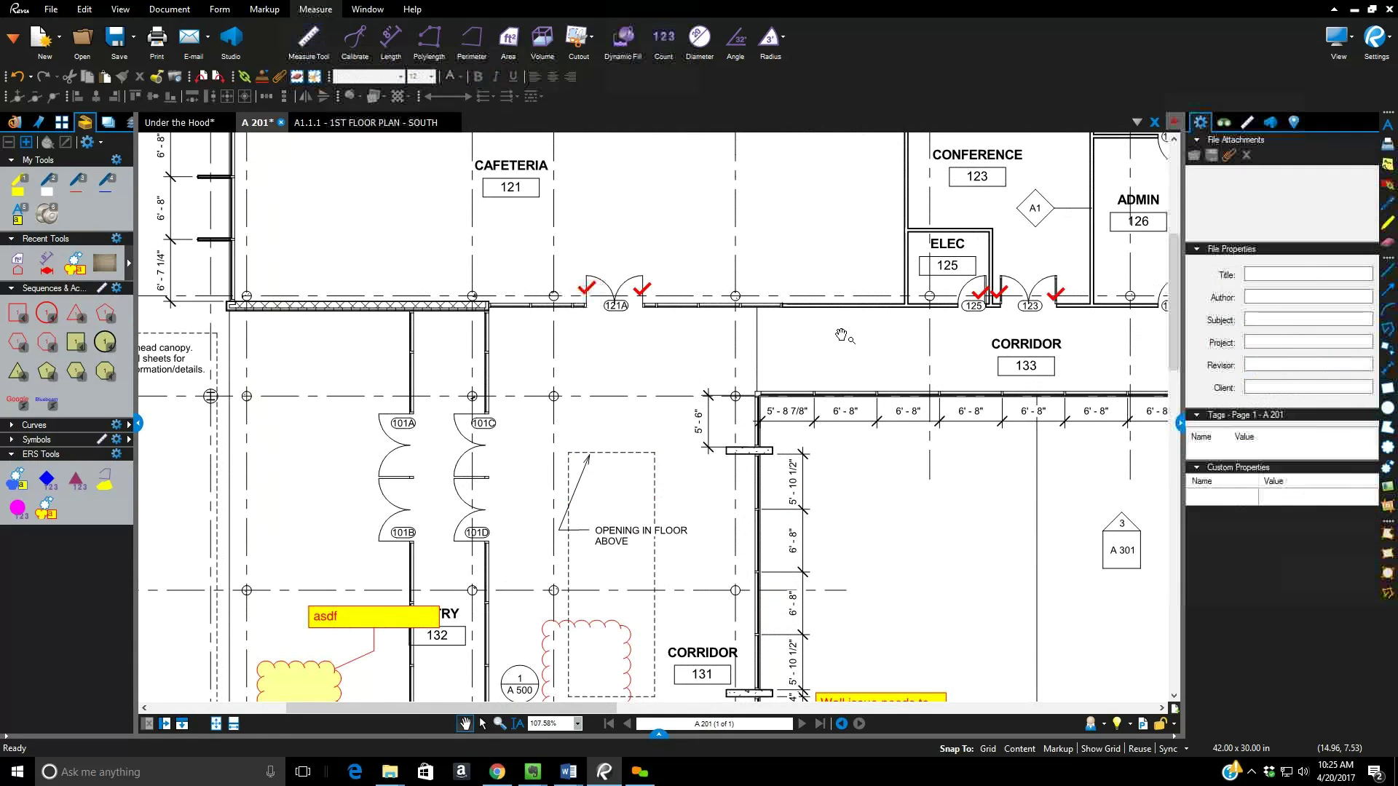
- Try the triangle and square symbols on the door count, and set it back to the checkmark
left_click(646, 294)
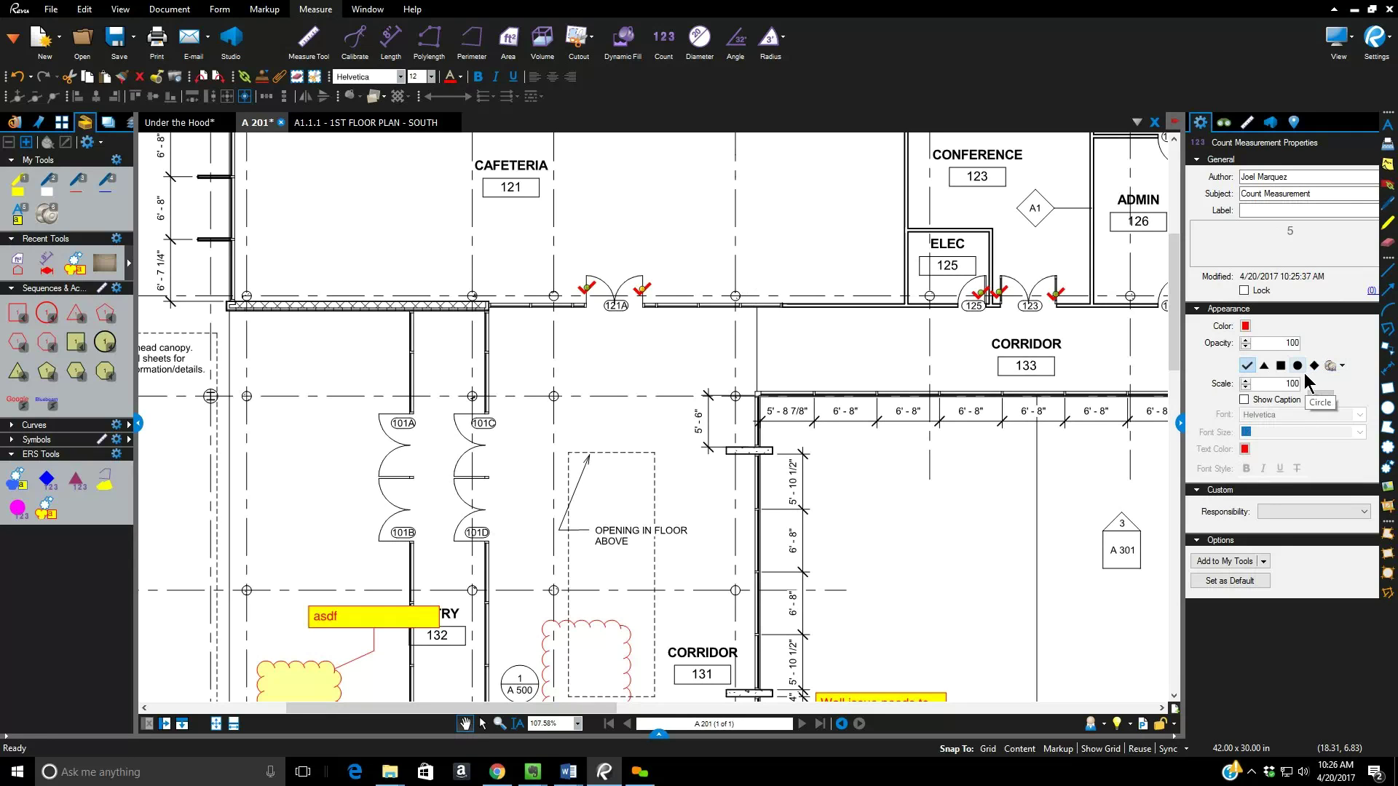
left_click(1265, 367)
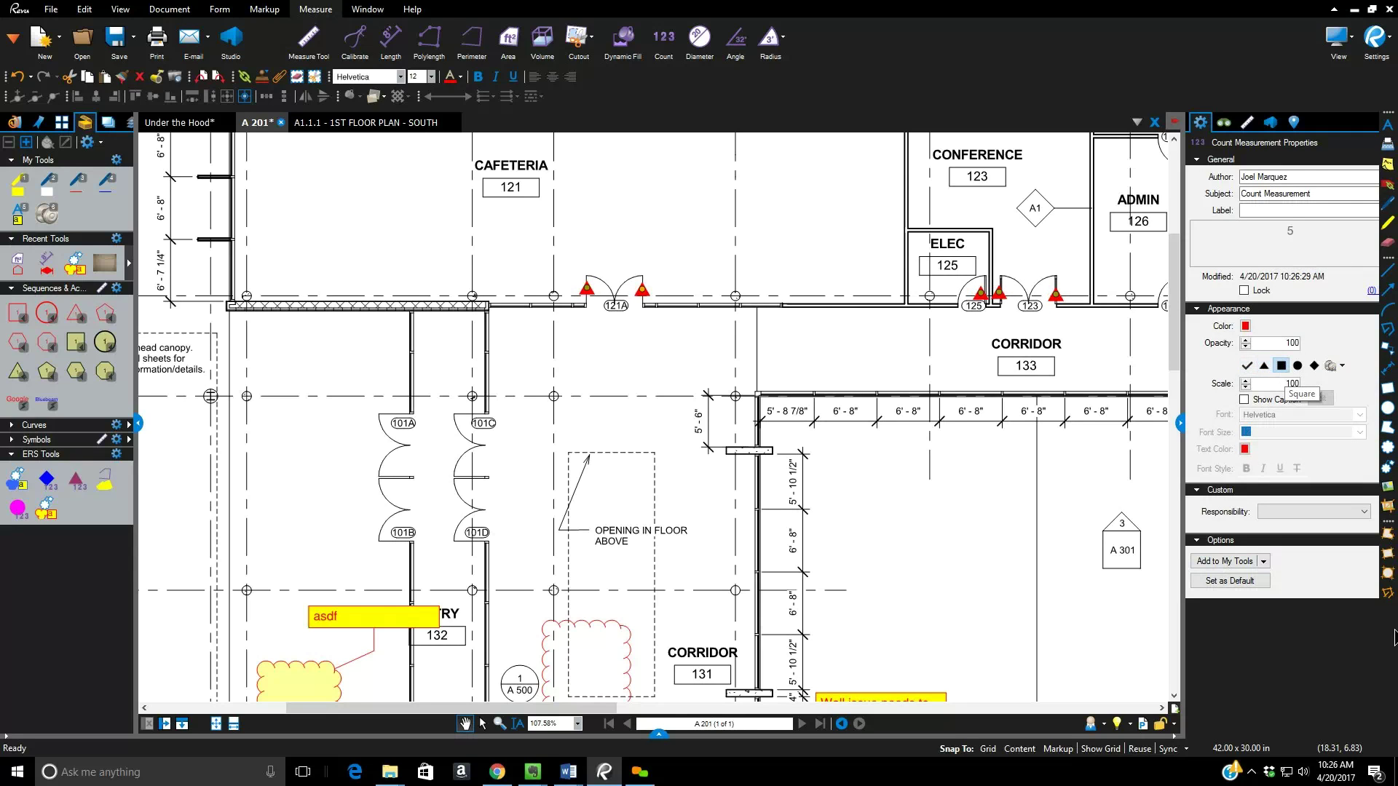
left_click(1283, 367)
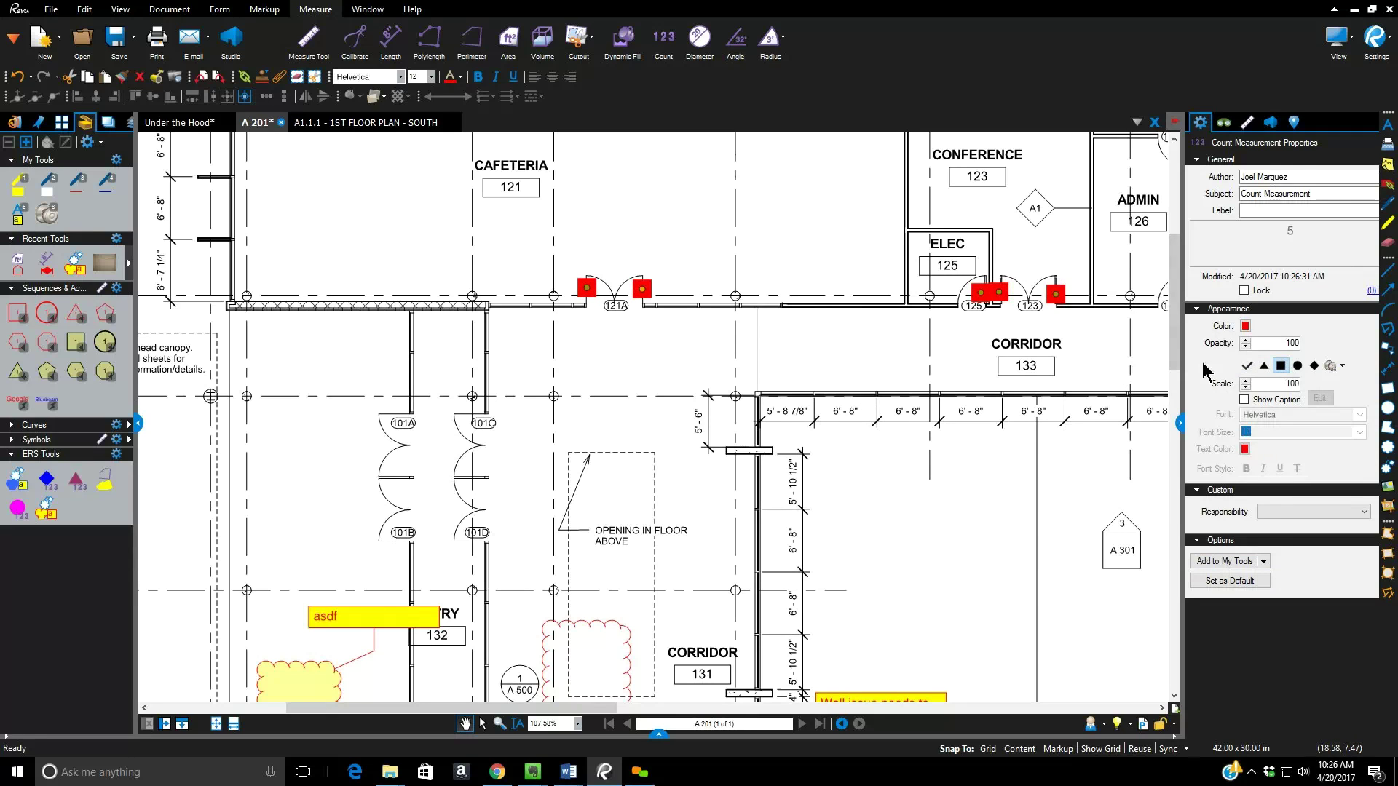
left_click(1246, 366)
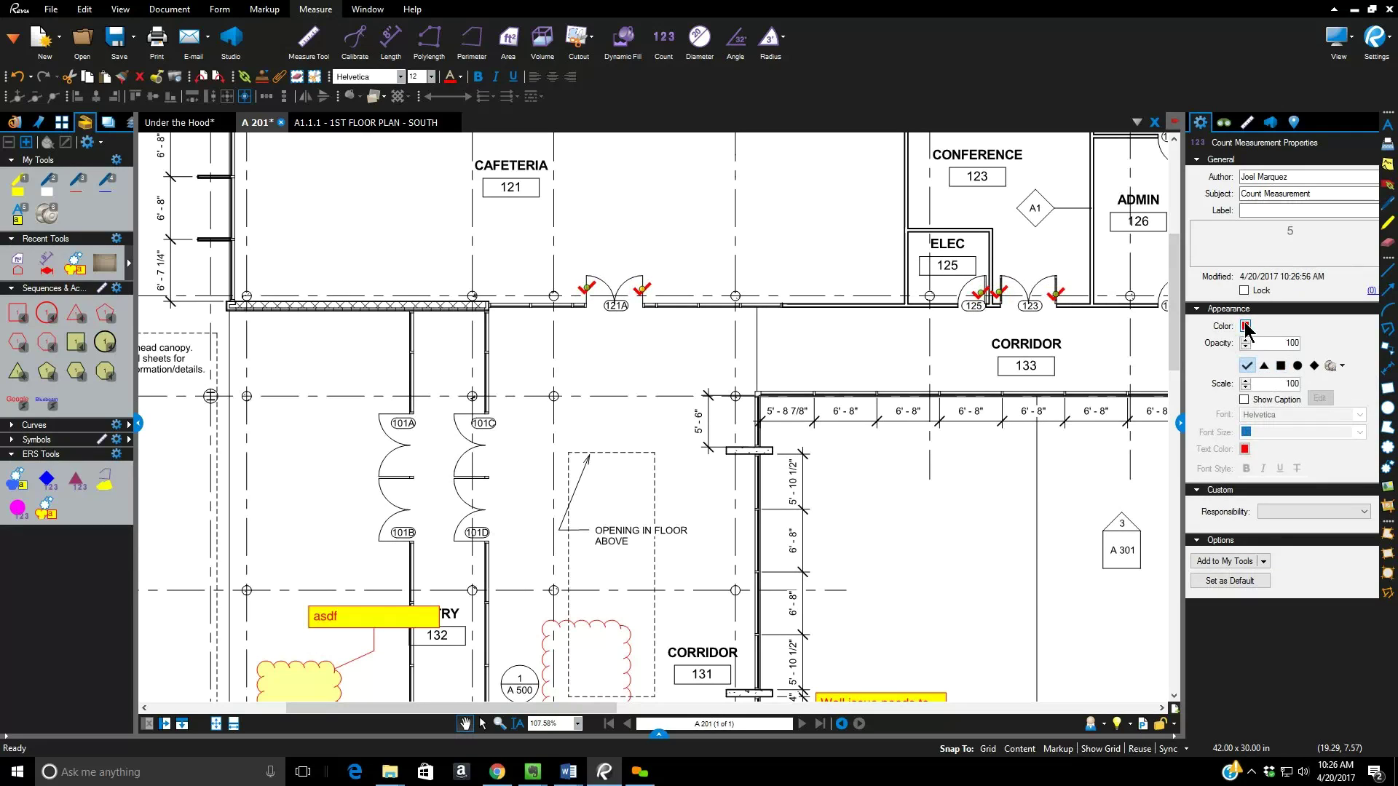
- Change the door count's checkmark color to bright green
left_click(1245, 325)
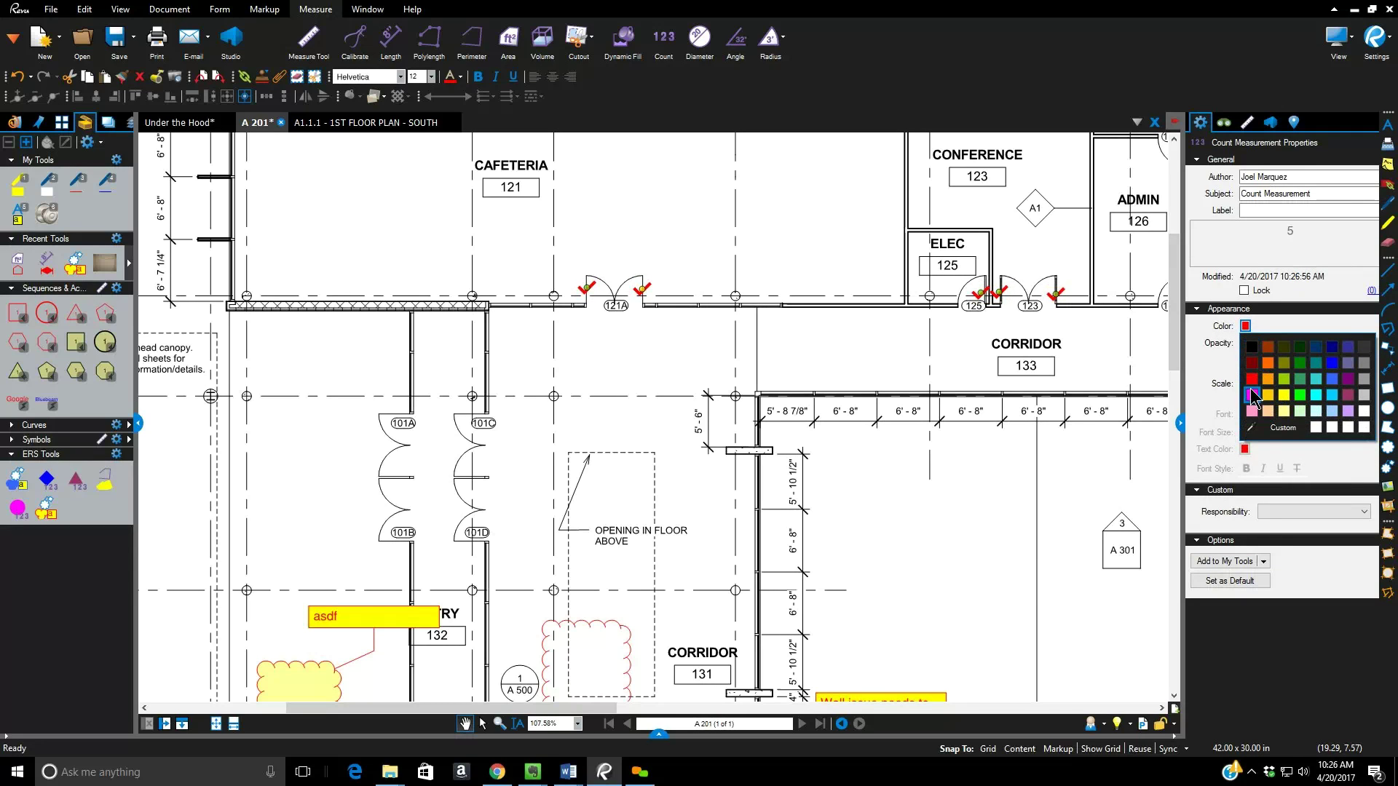
left_click(1298, 393)
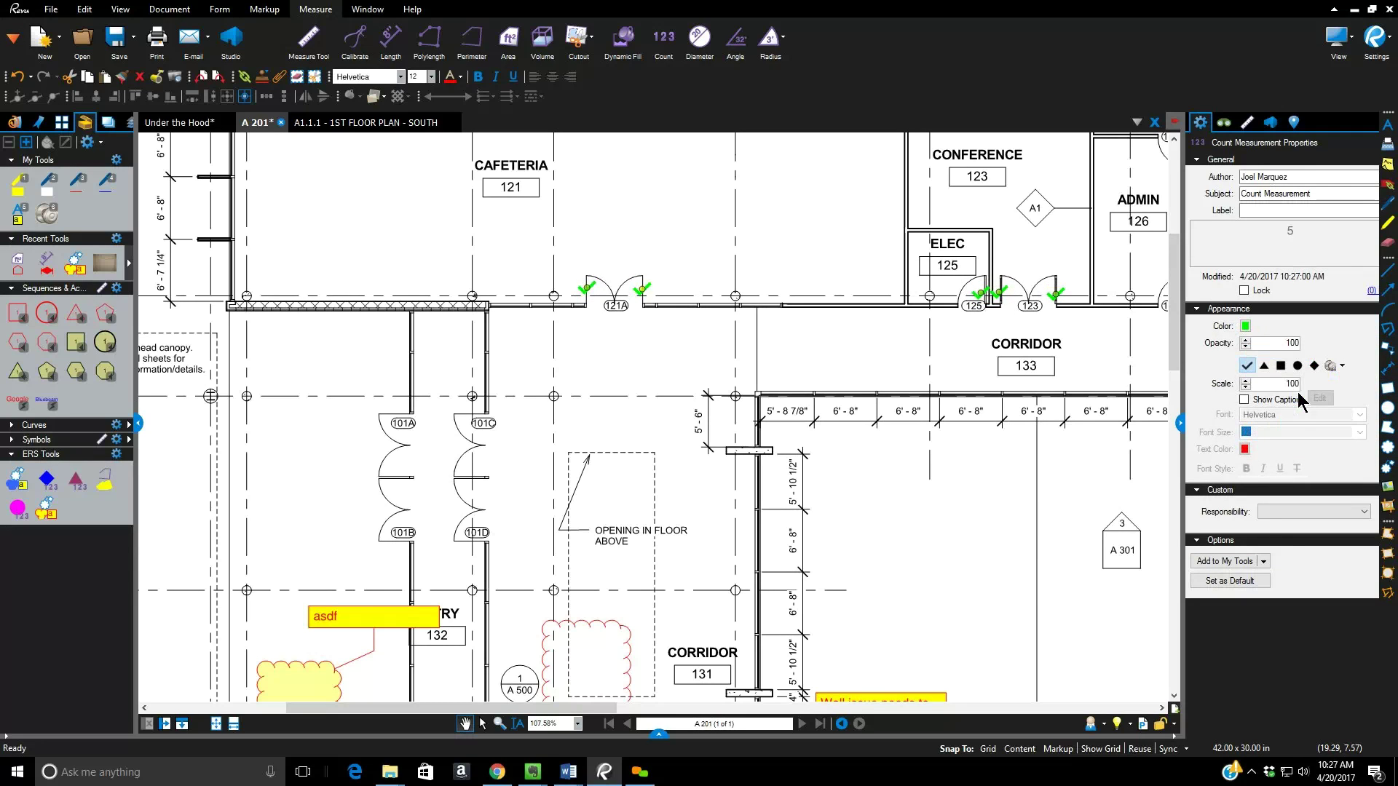
left_click(1245, 327)
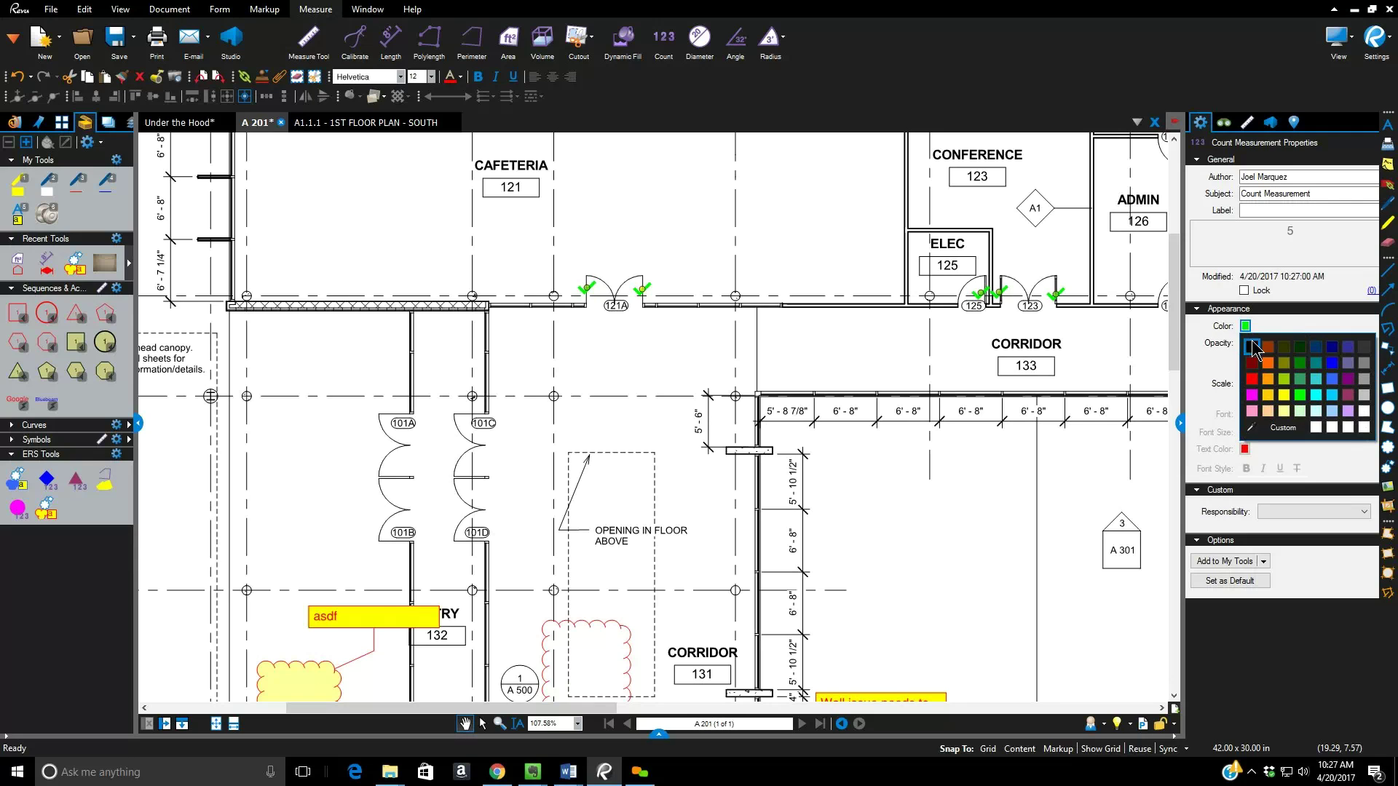
left_click(1296, 323)
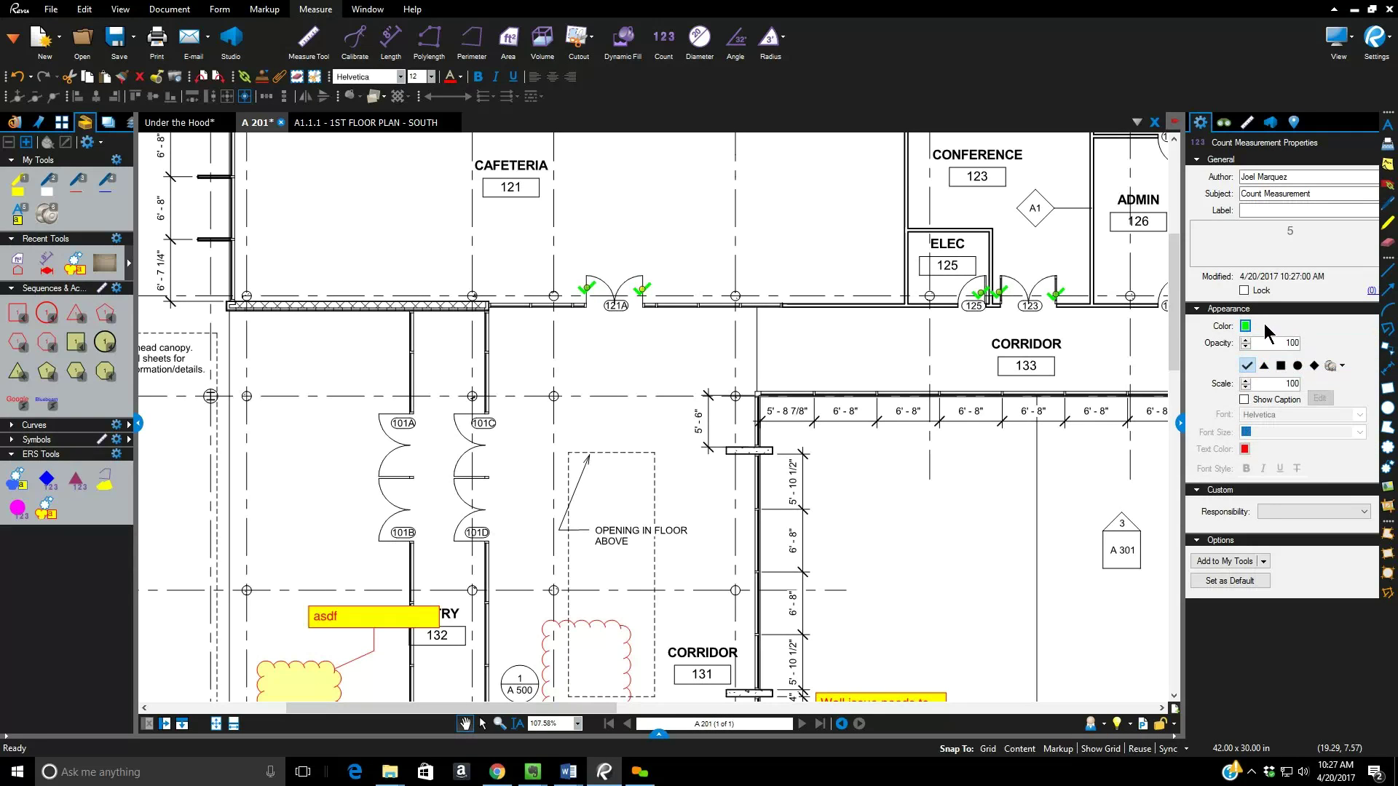
- Enlarge the door count's checkmarks to a scale of 150
left_click(1246, 380)
left_click(1246, 381)
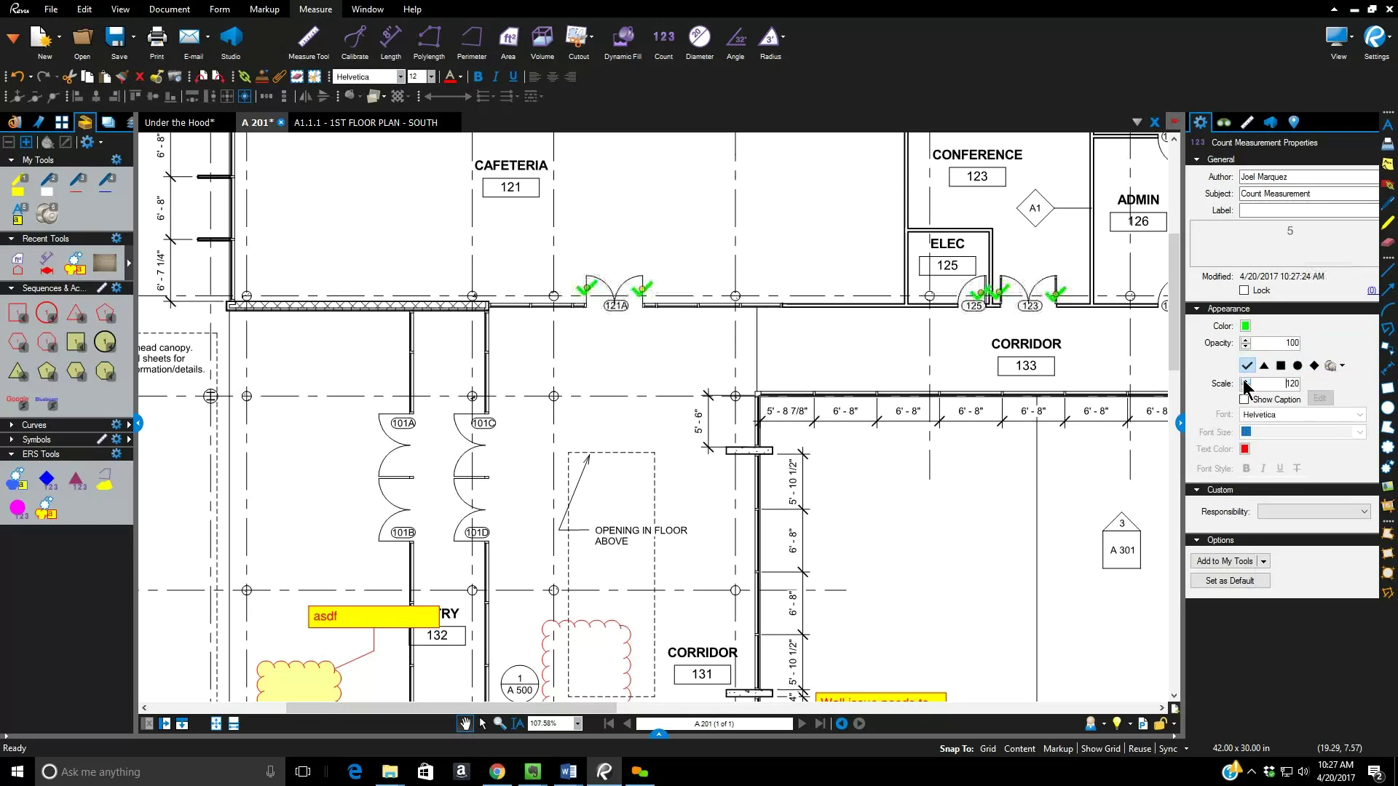
left_click(1246, 381)
left_click(1246, 381)
left_click(1246, 381)
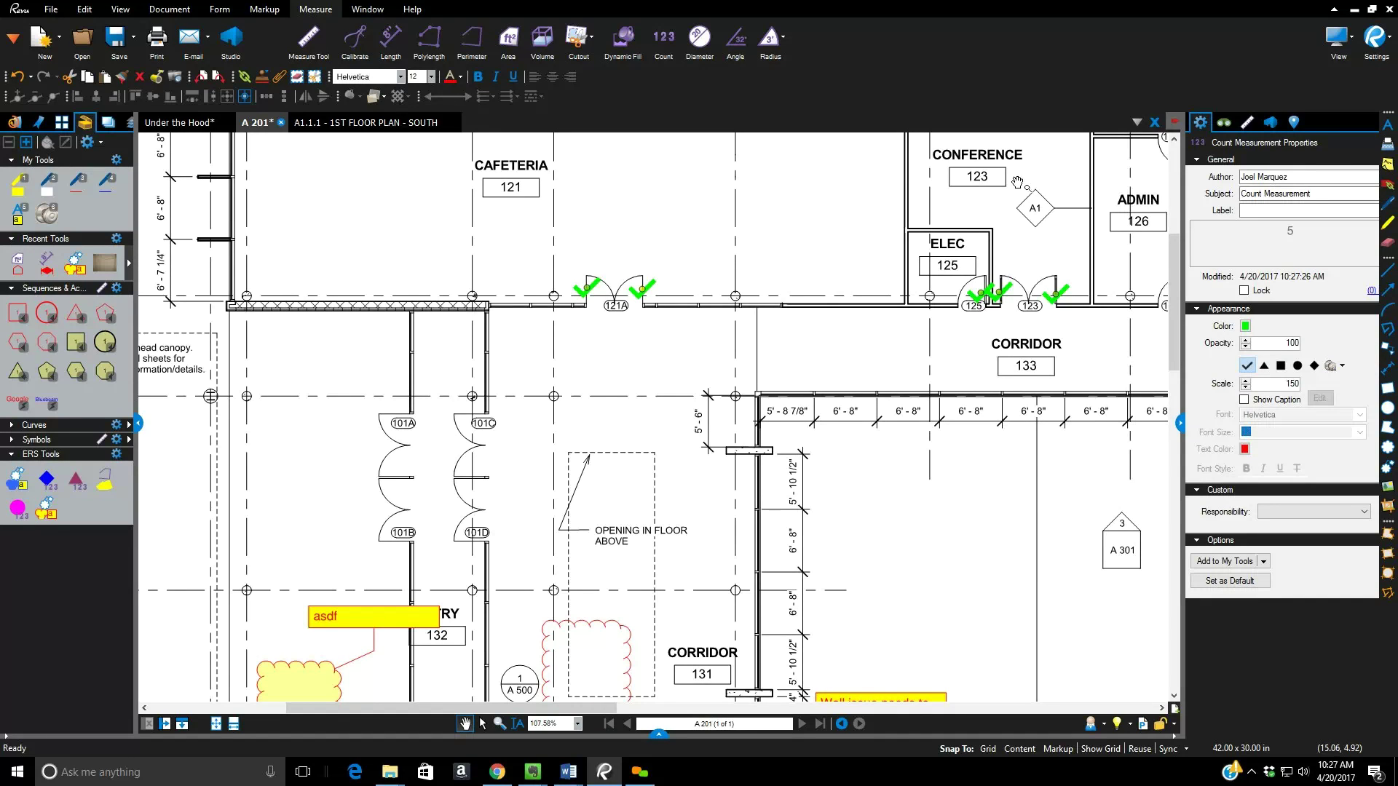
- Set the subject of the door count measurement to Doorknob
left_click(1351, 193)
left_click(1316, 193)
left_click_drag(1326, 193, 1210, 200)
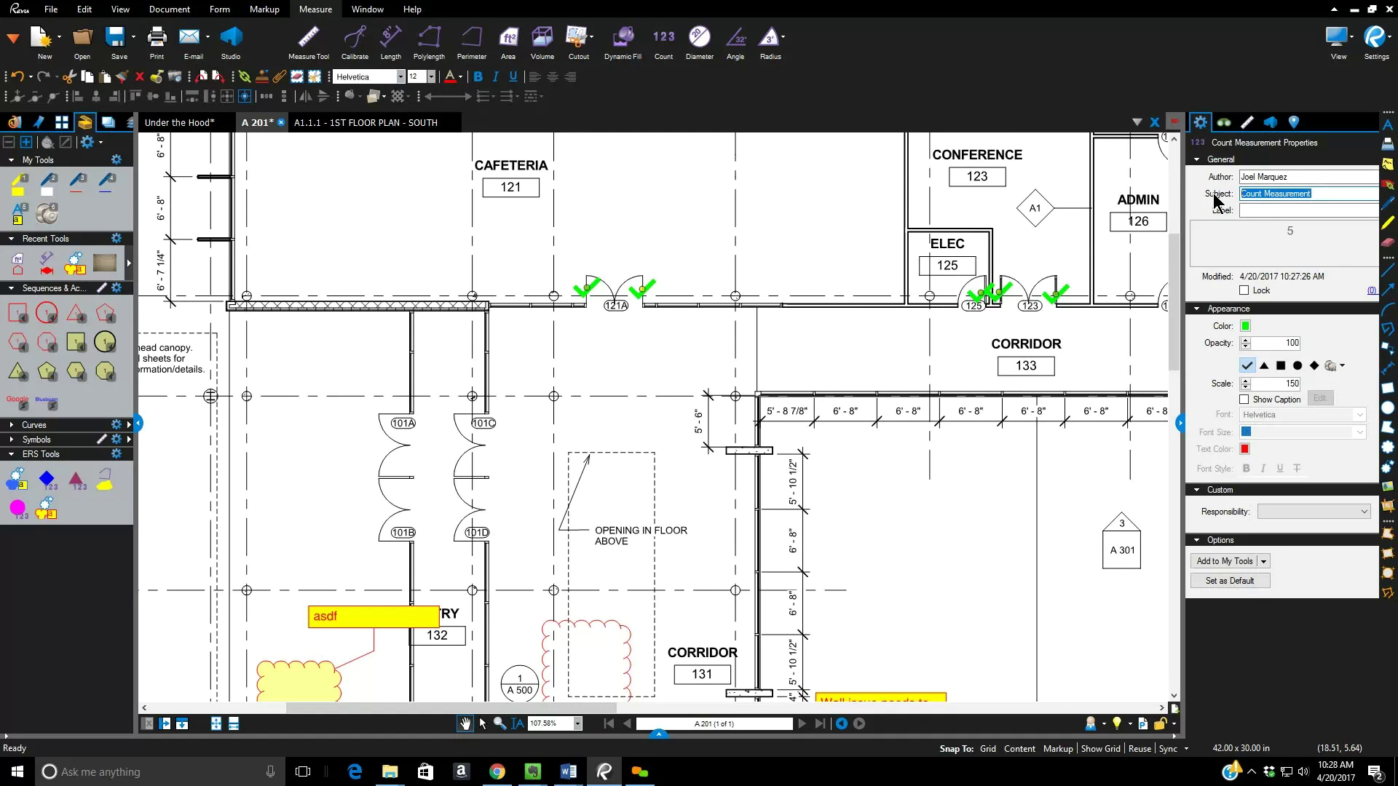
type("Doorknob")
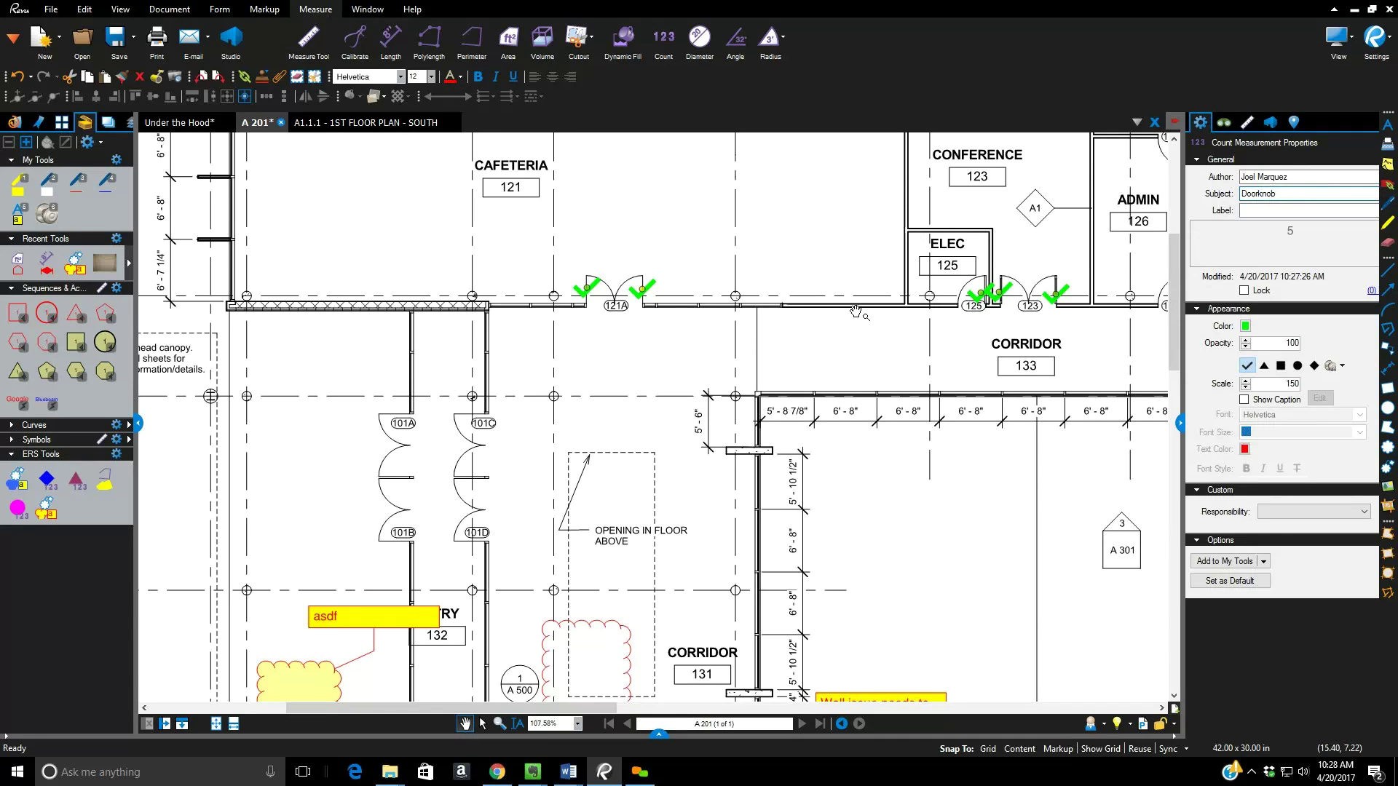
left_click(656, 302)
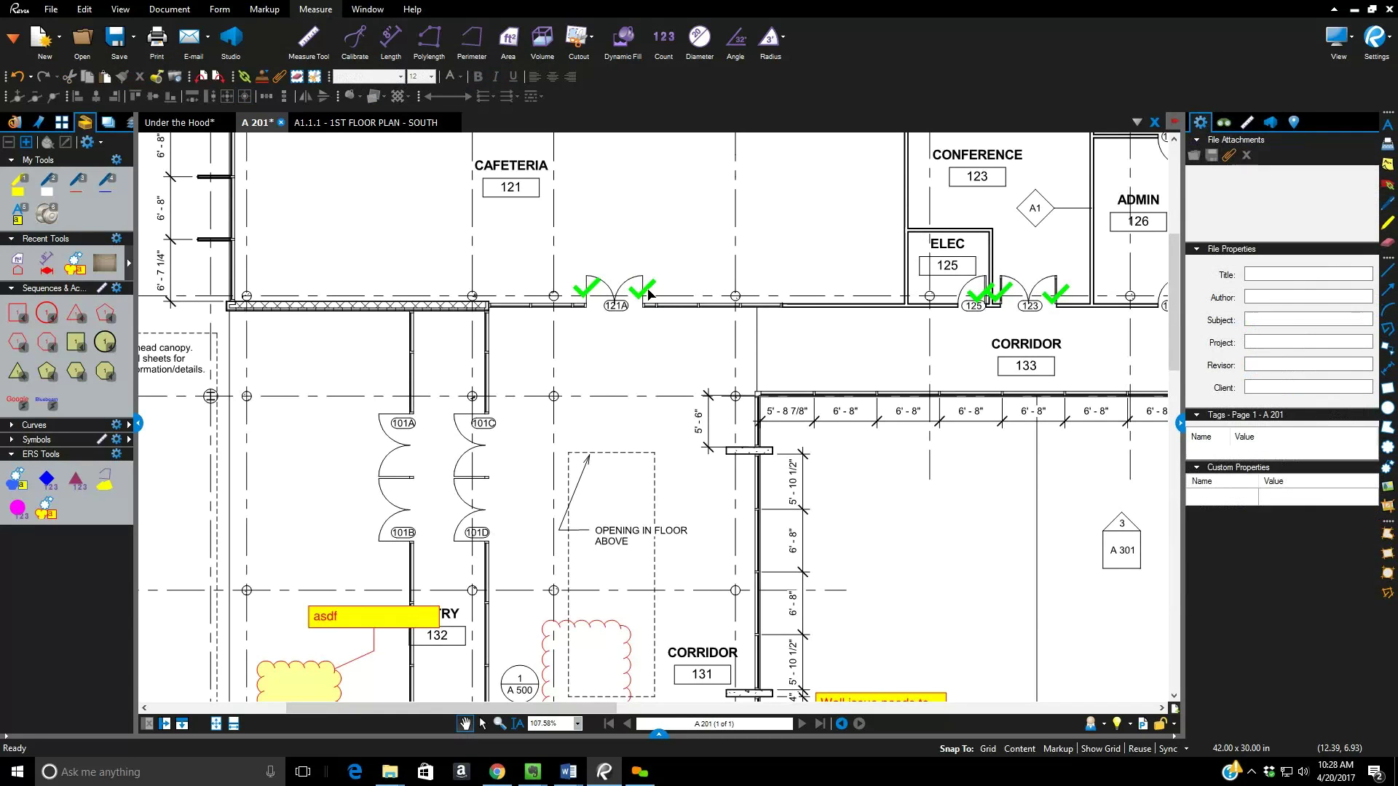
left_click(653, 295)
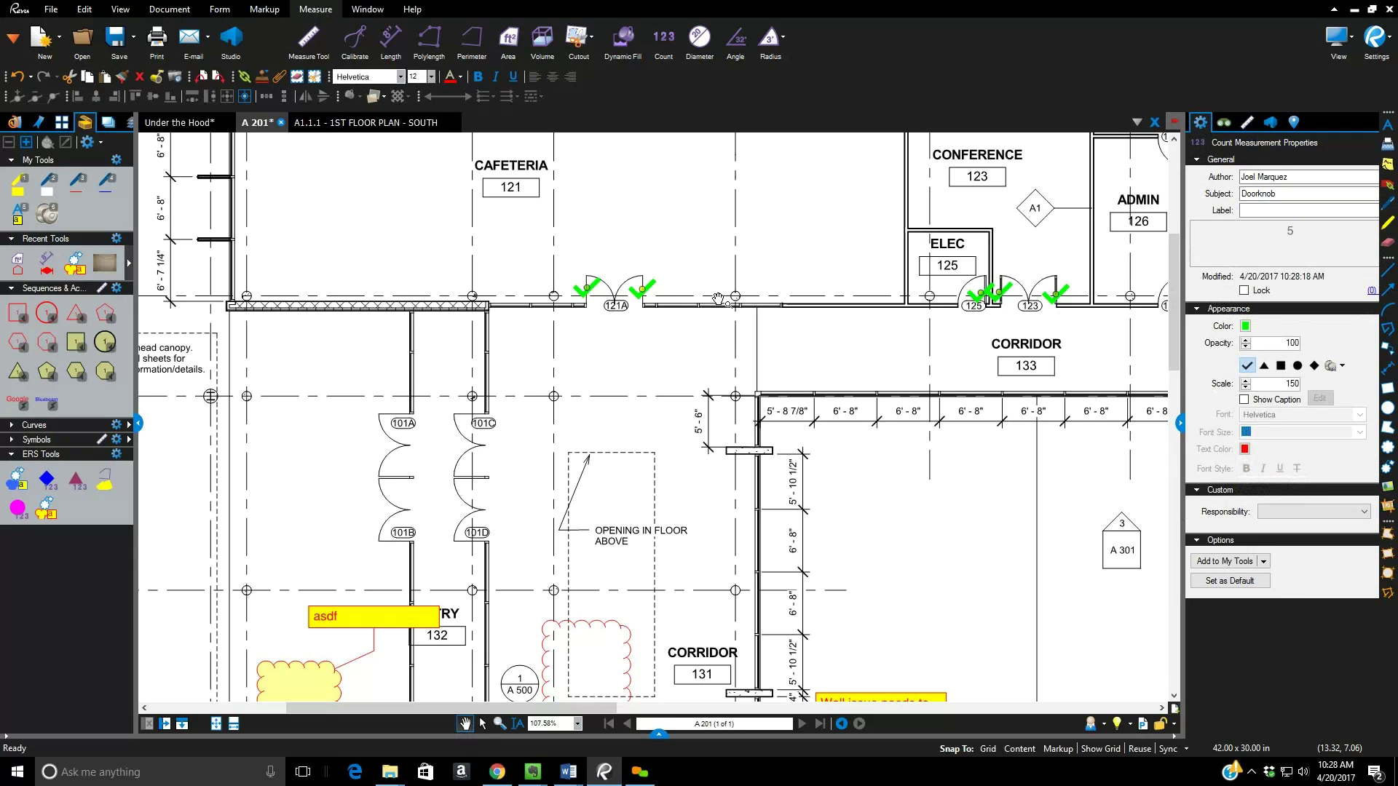
- Show the Markups list and add the Count column to it
left_click(659, 736)
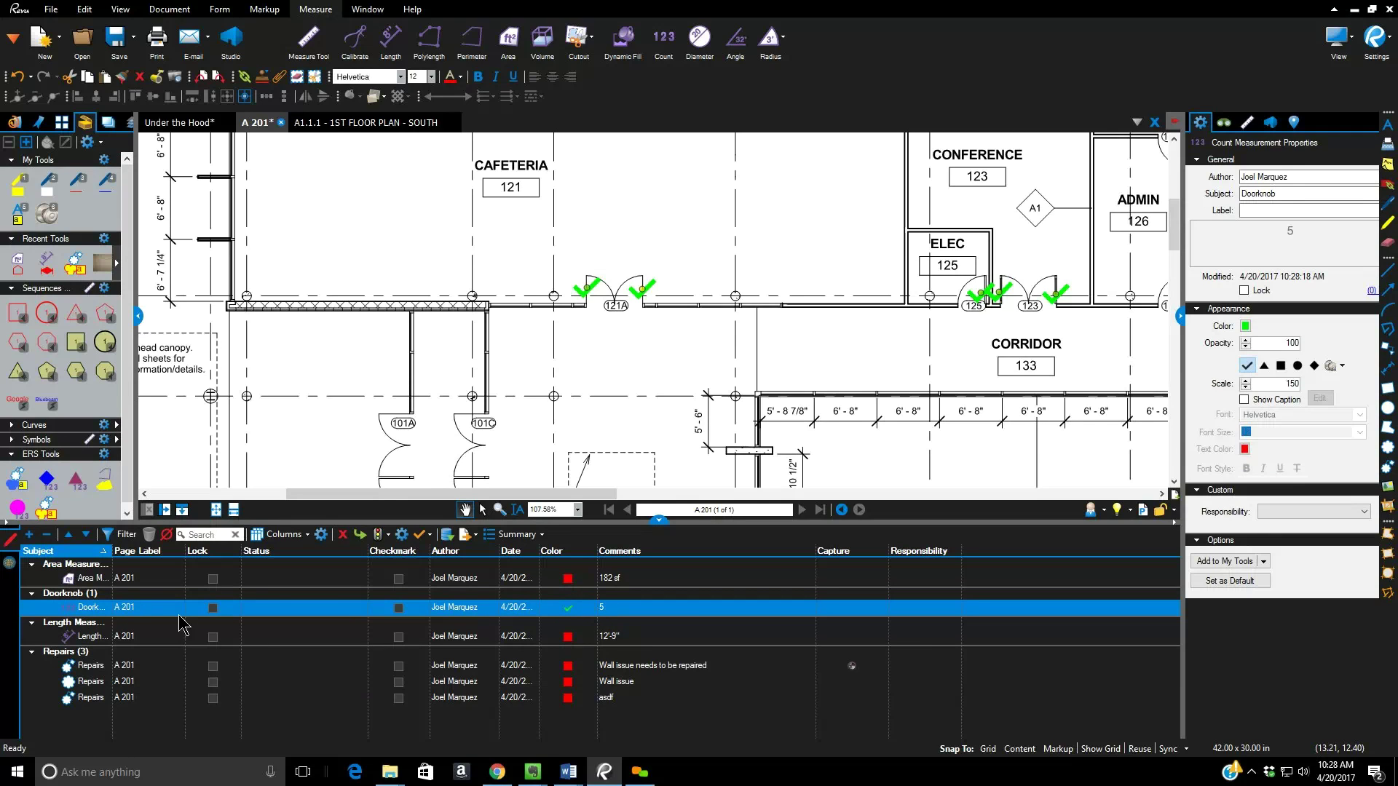
left_click(290, 541)
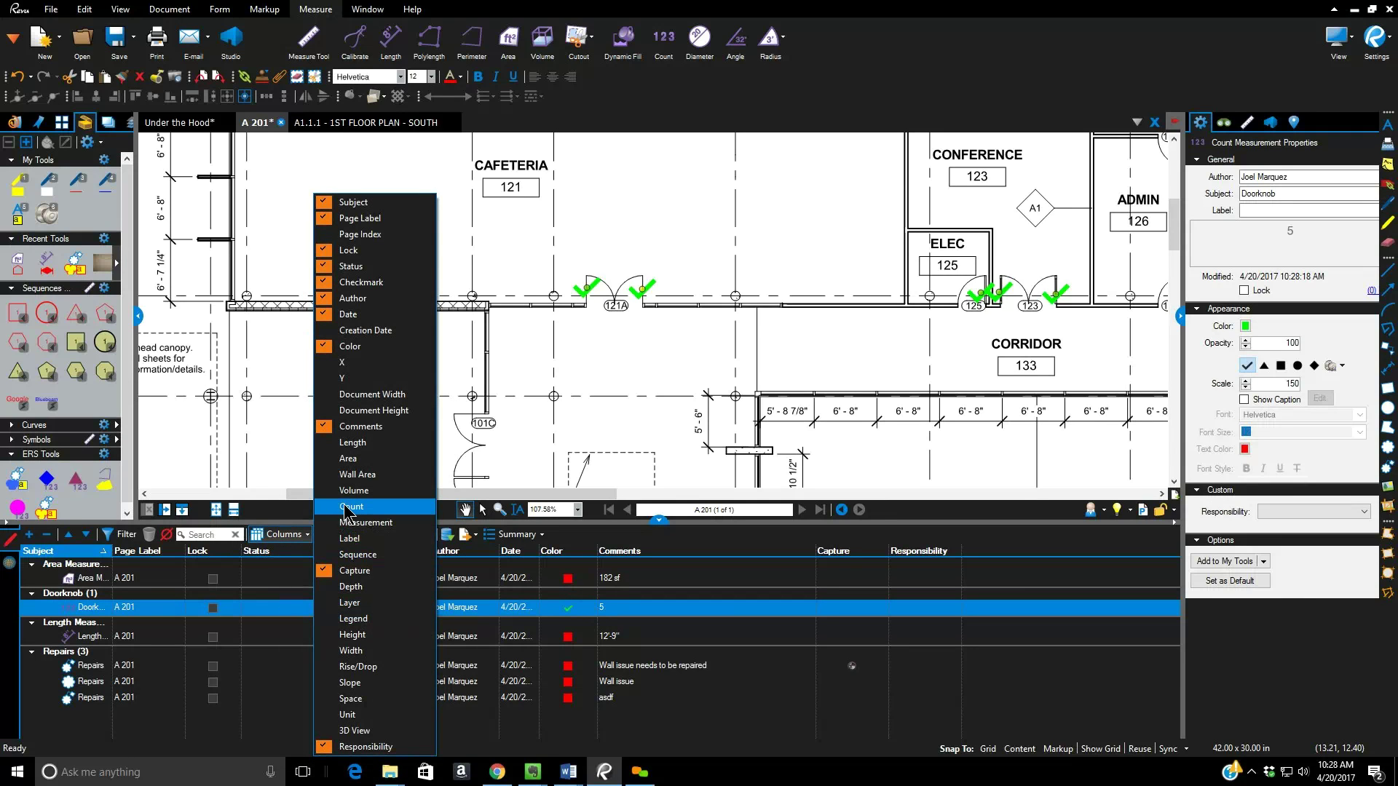
left_click(346, 508)
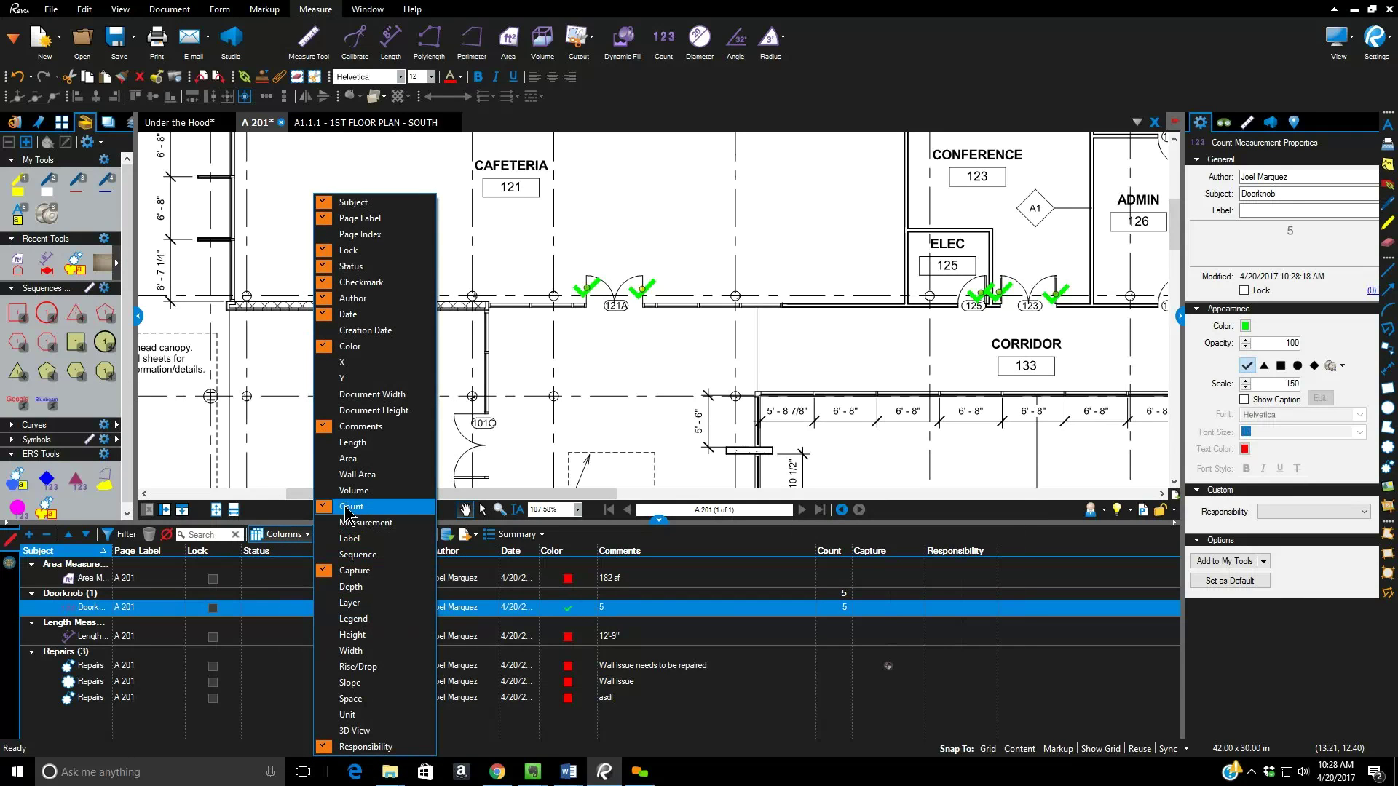
left_click(743, 543)
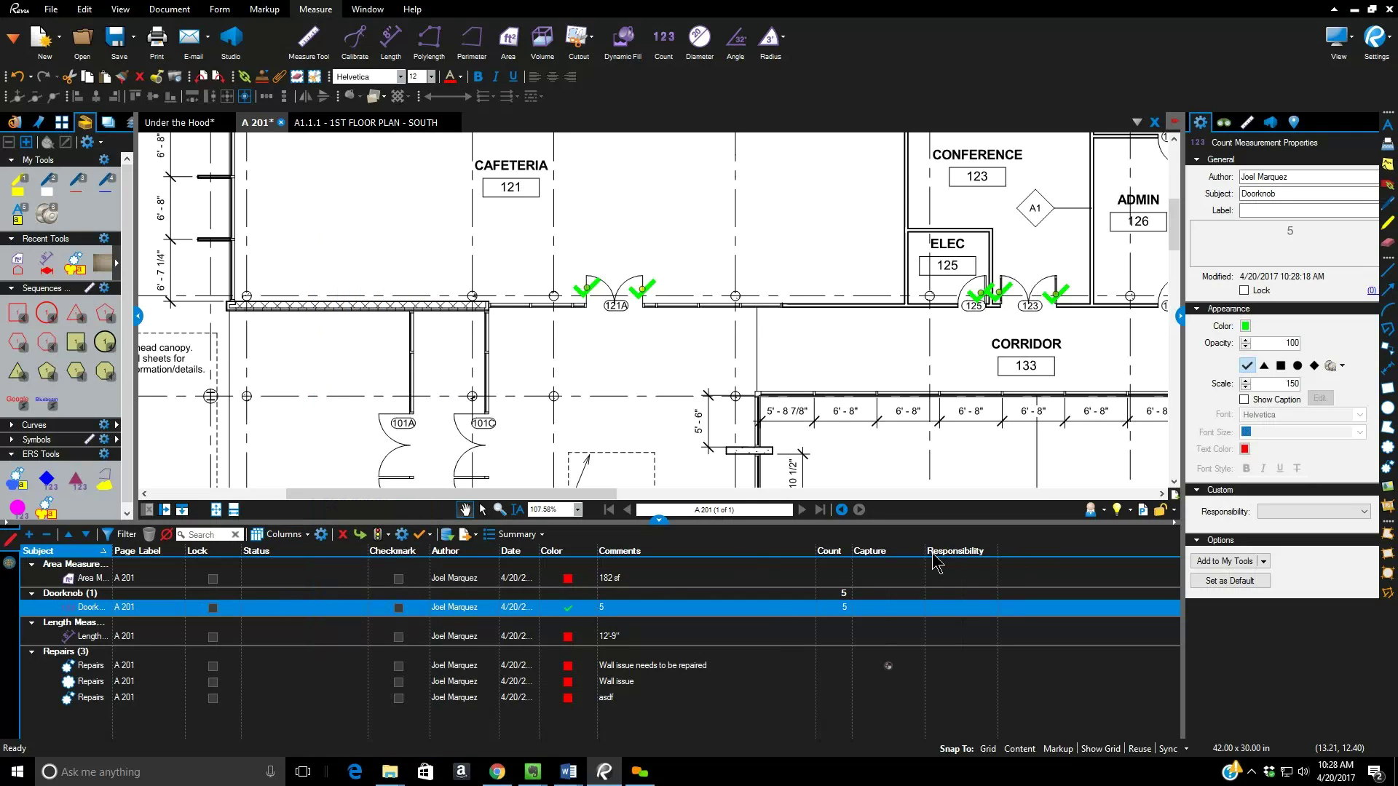
- Narrow the Comments column and widen the Count column in the Markups list, and hide the list
left_click_drag(816, 554, 717, 553)
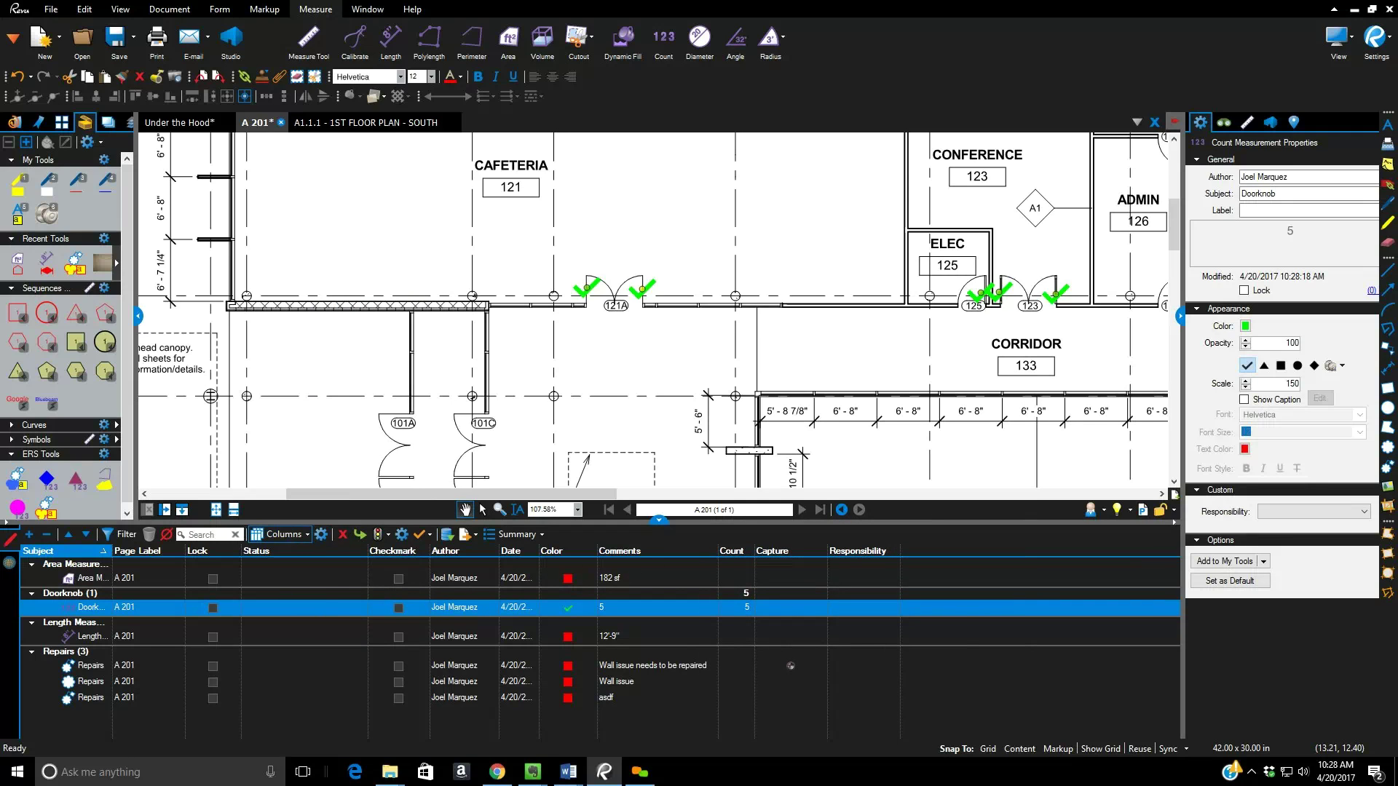
left_click(306, 534)
left_click(785, 580)
left_click_drag(755, 551, 792, 555)
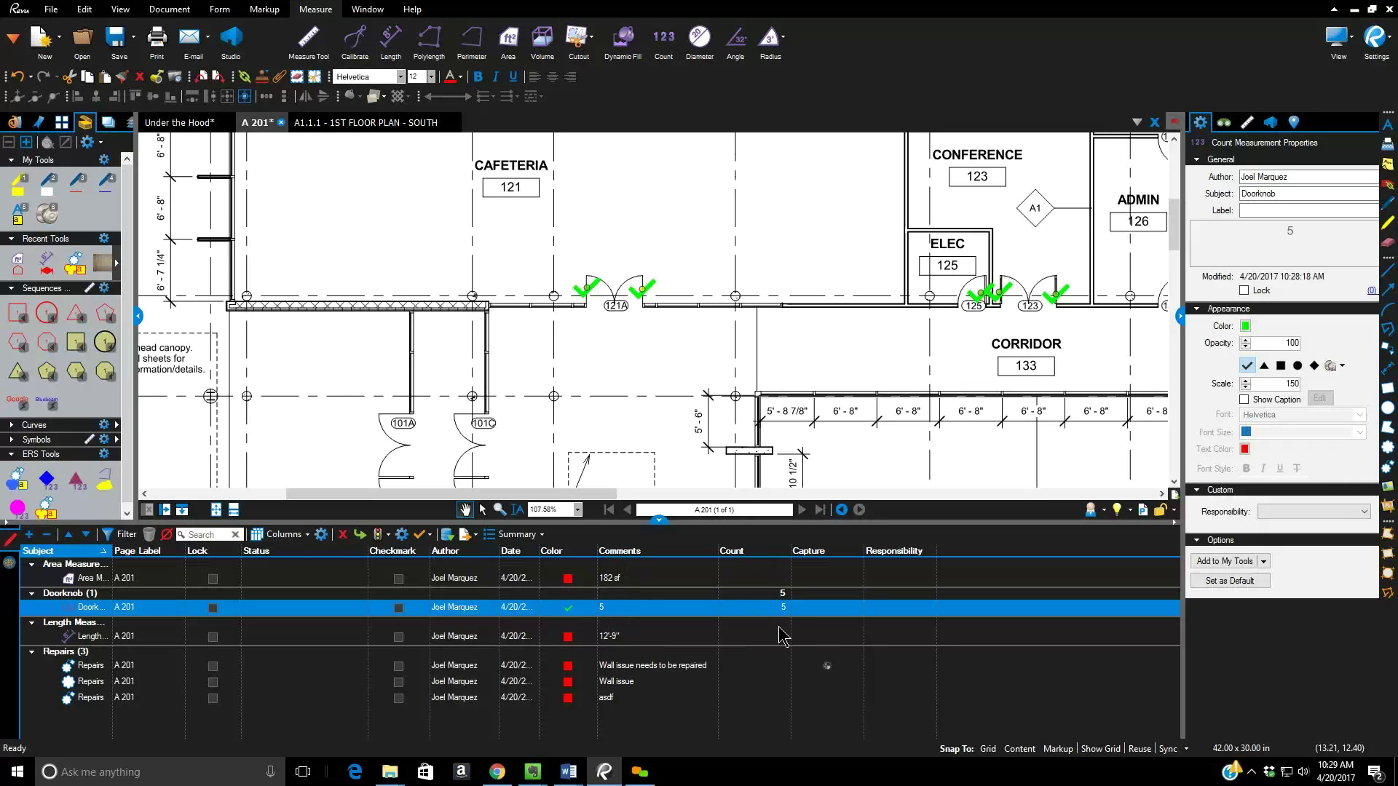
left_click_drag(716, 559, 687, 558)
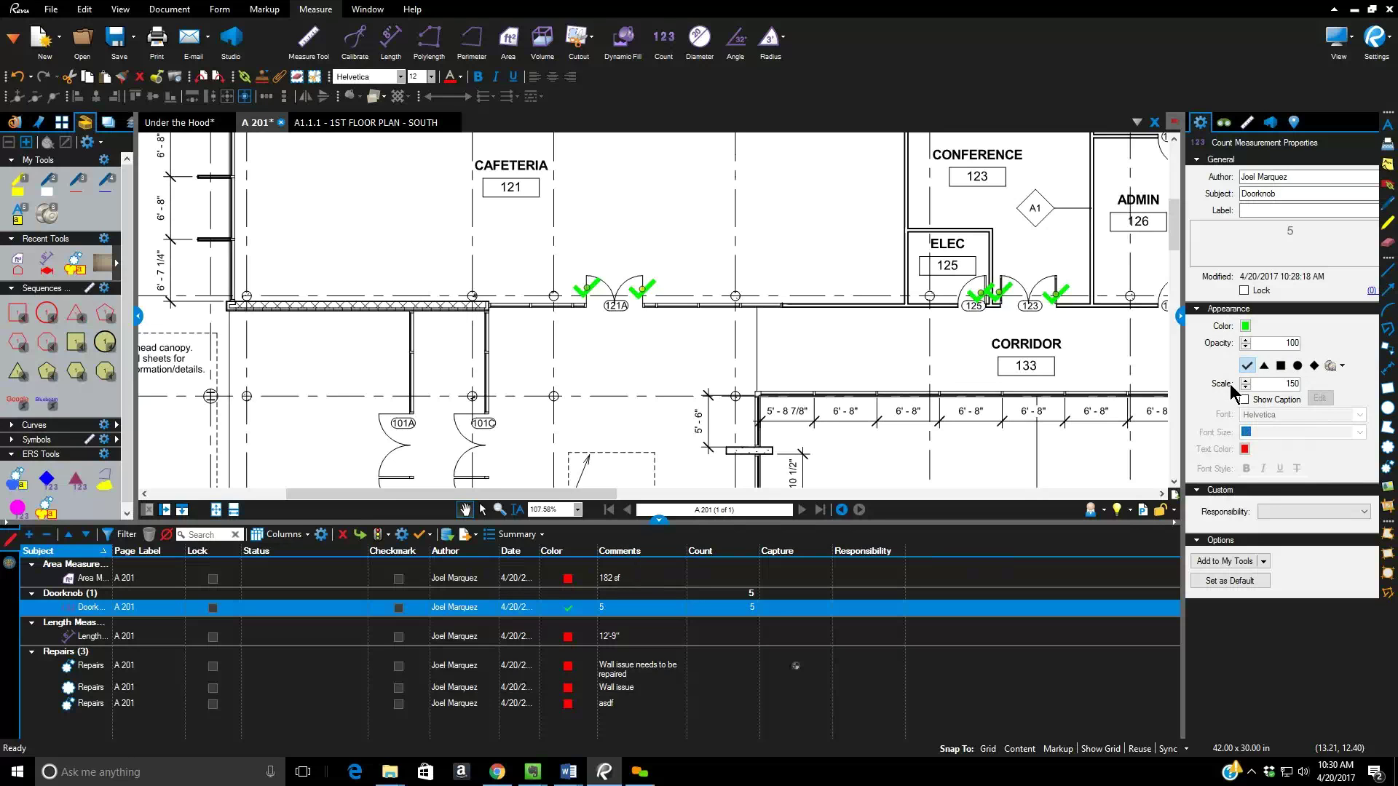
left_click(656, 521)
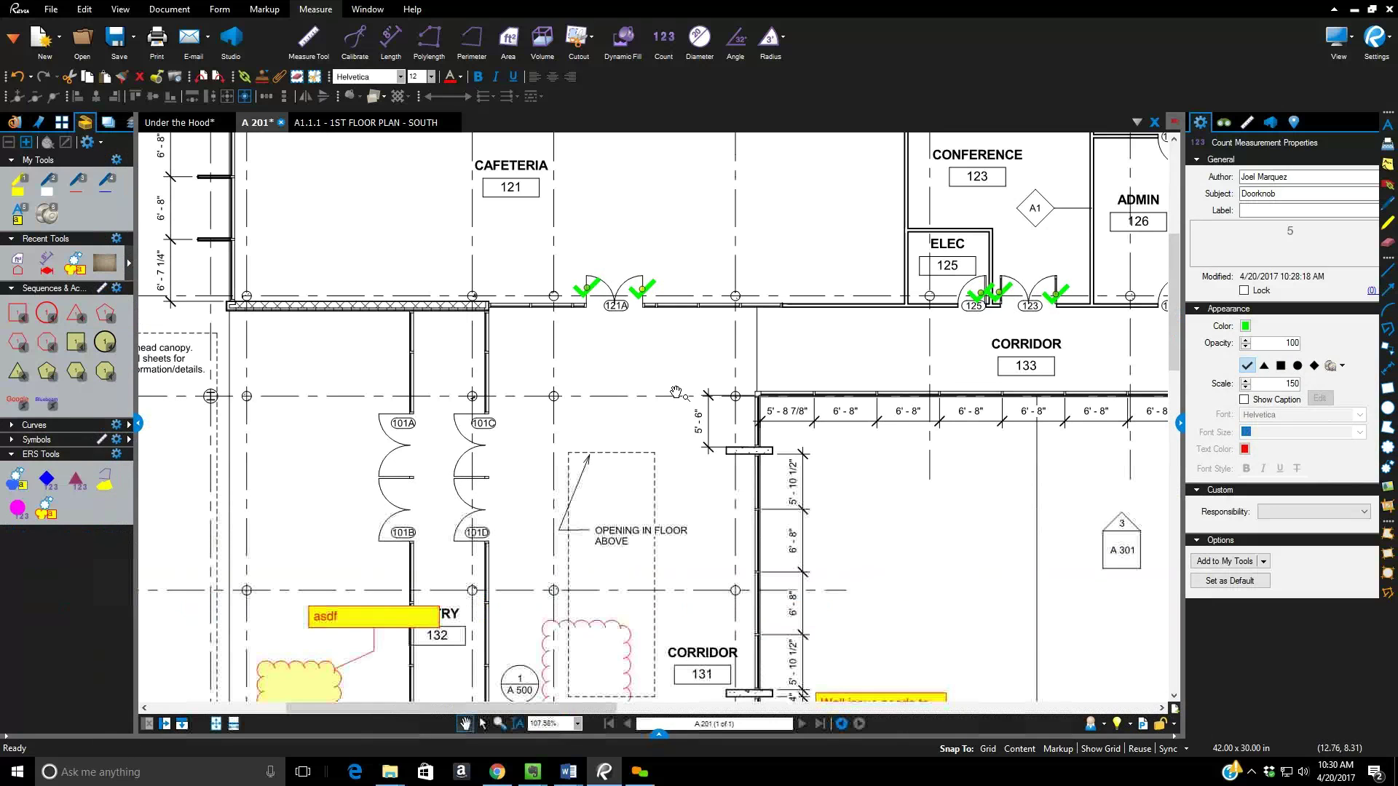
- Place the saved doorknob image in the Cafeteria, between door 121A and the Elec room
key("ctrl+8")
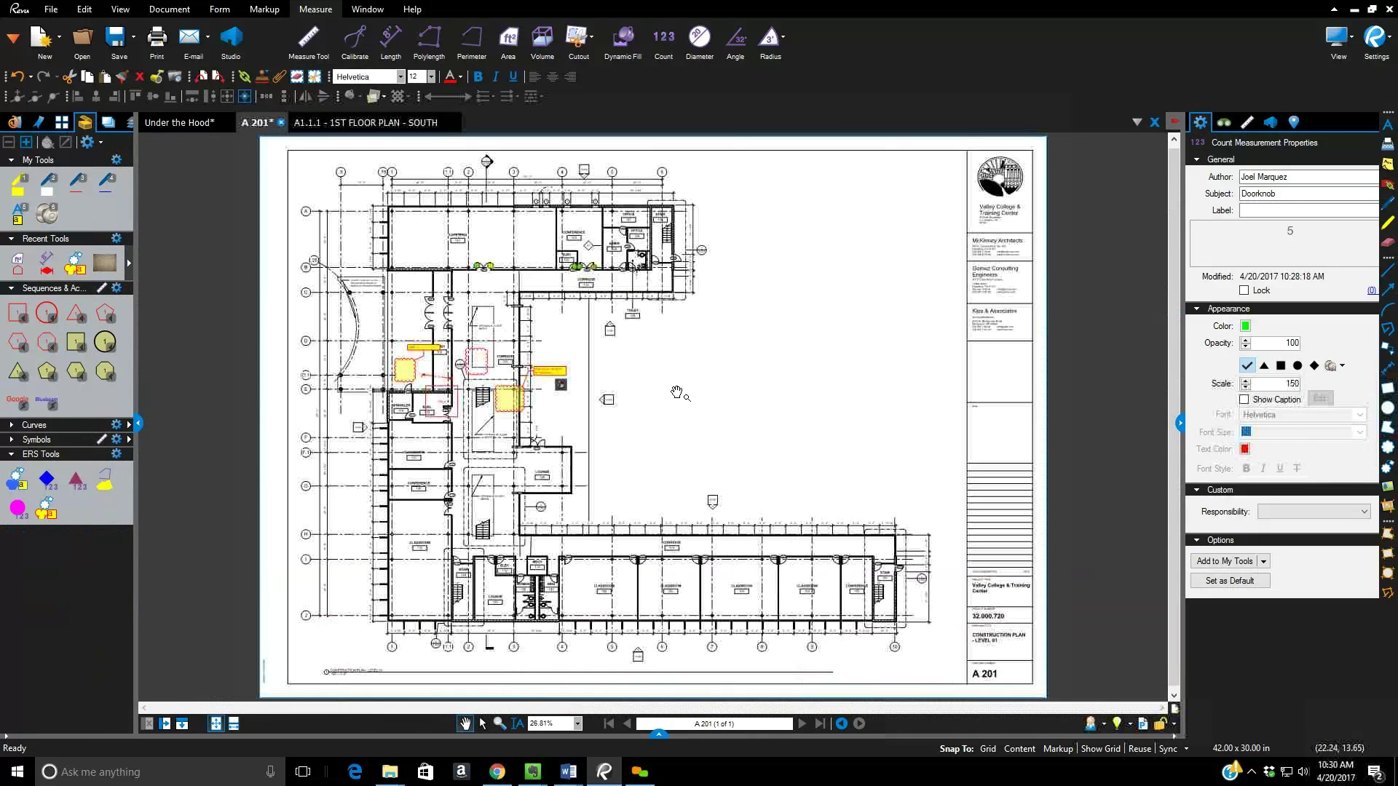
left_click(503, 271)
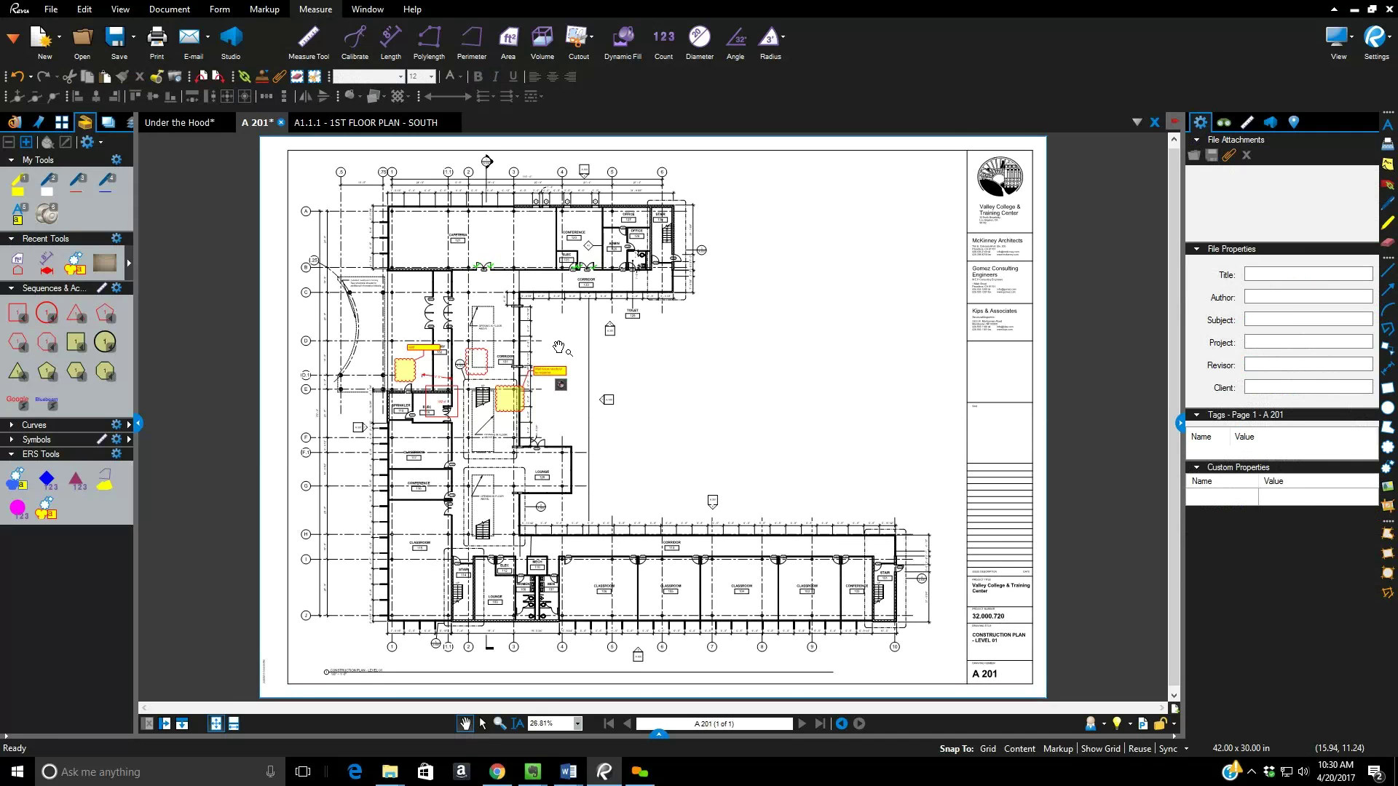
scroll(480, 307, "up", 5)
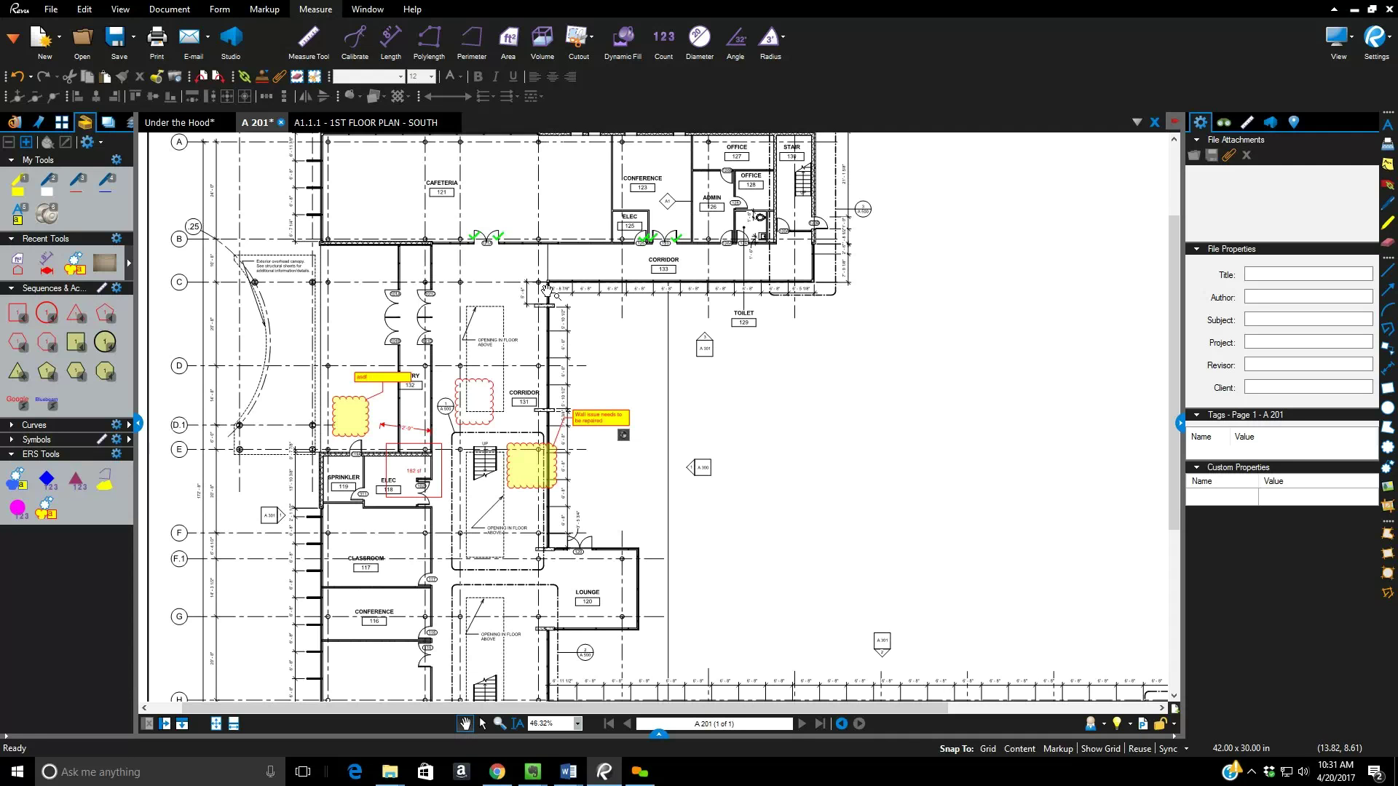
scroll(549, 288, "up", 2)
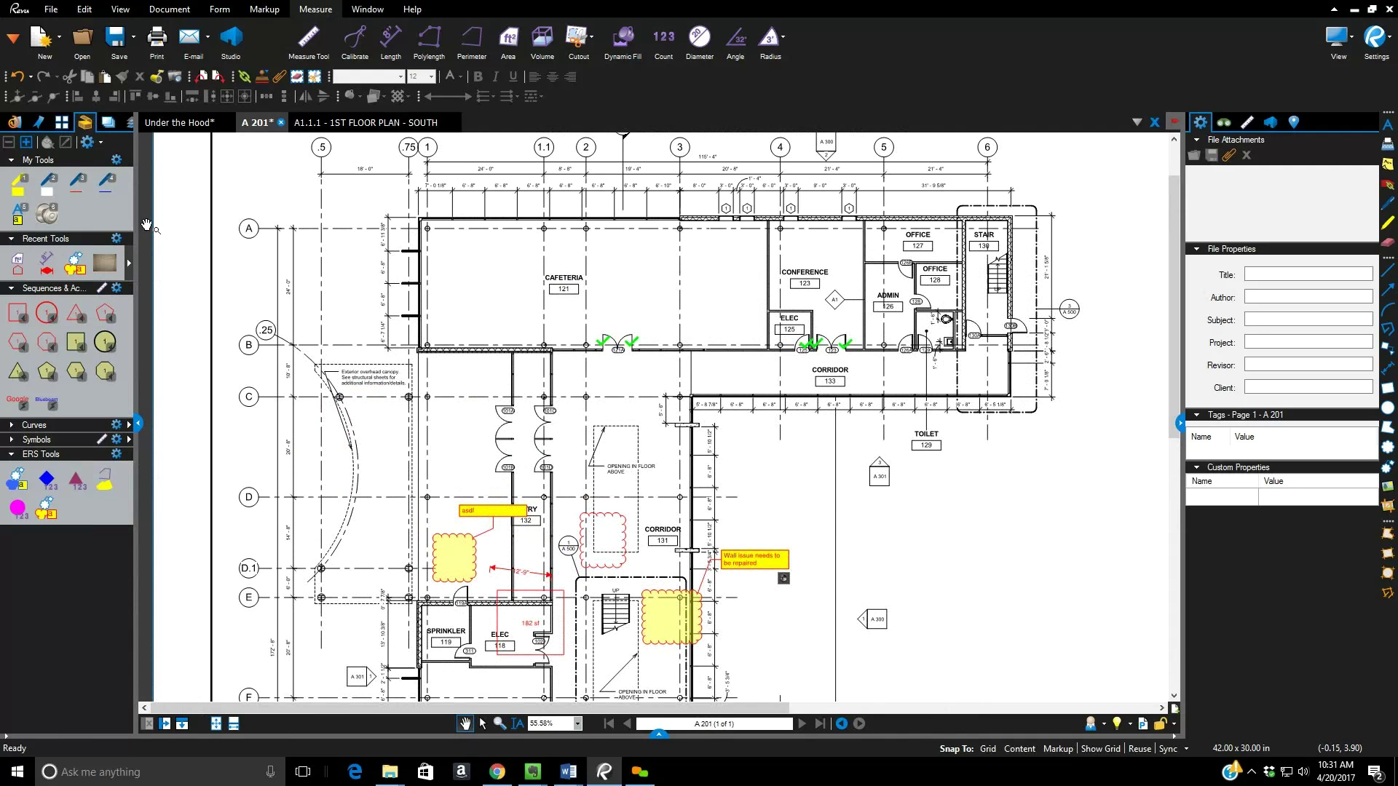
left_click(48, 215)
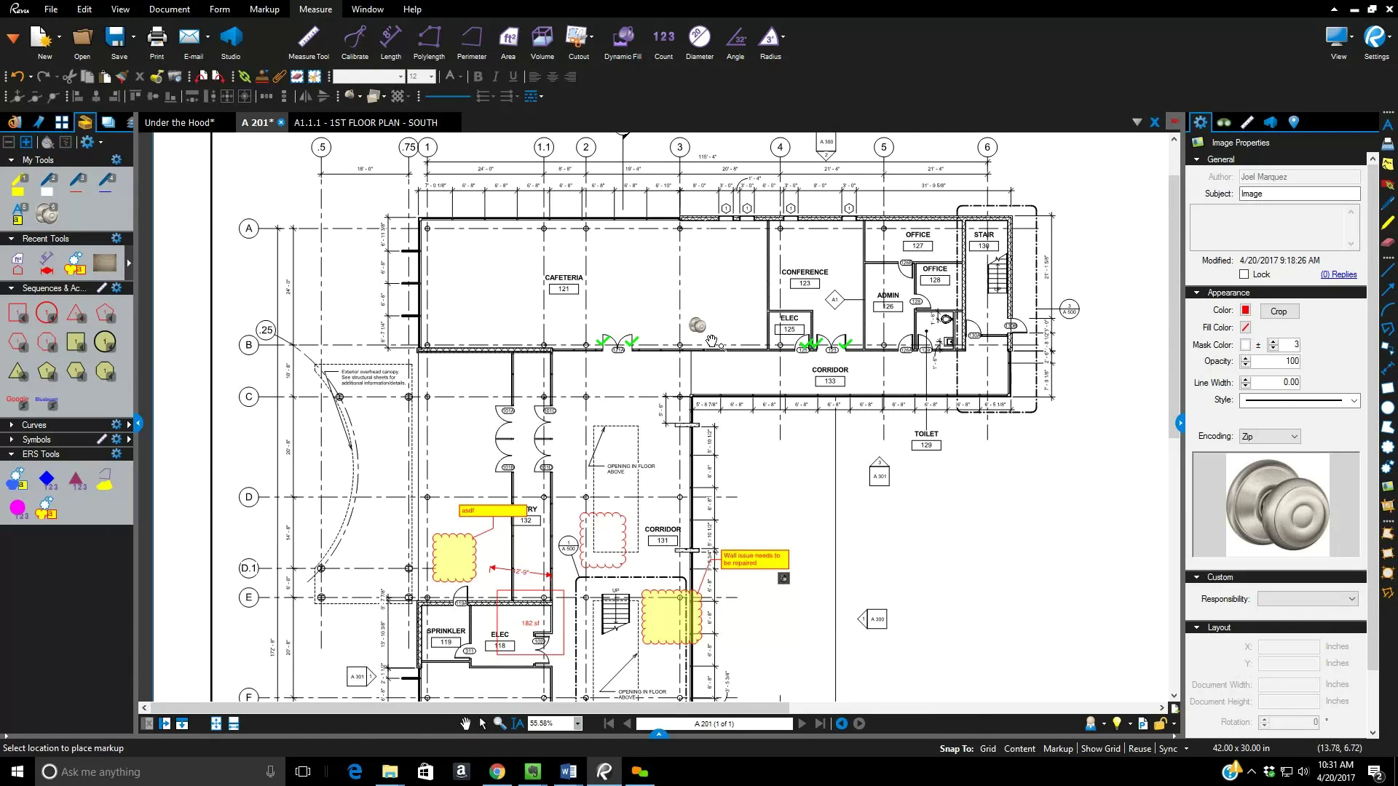
left_click(697, 325)
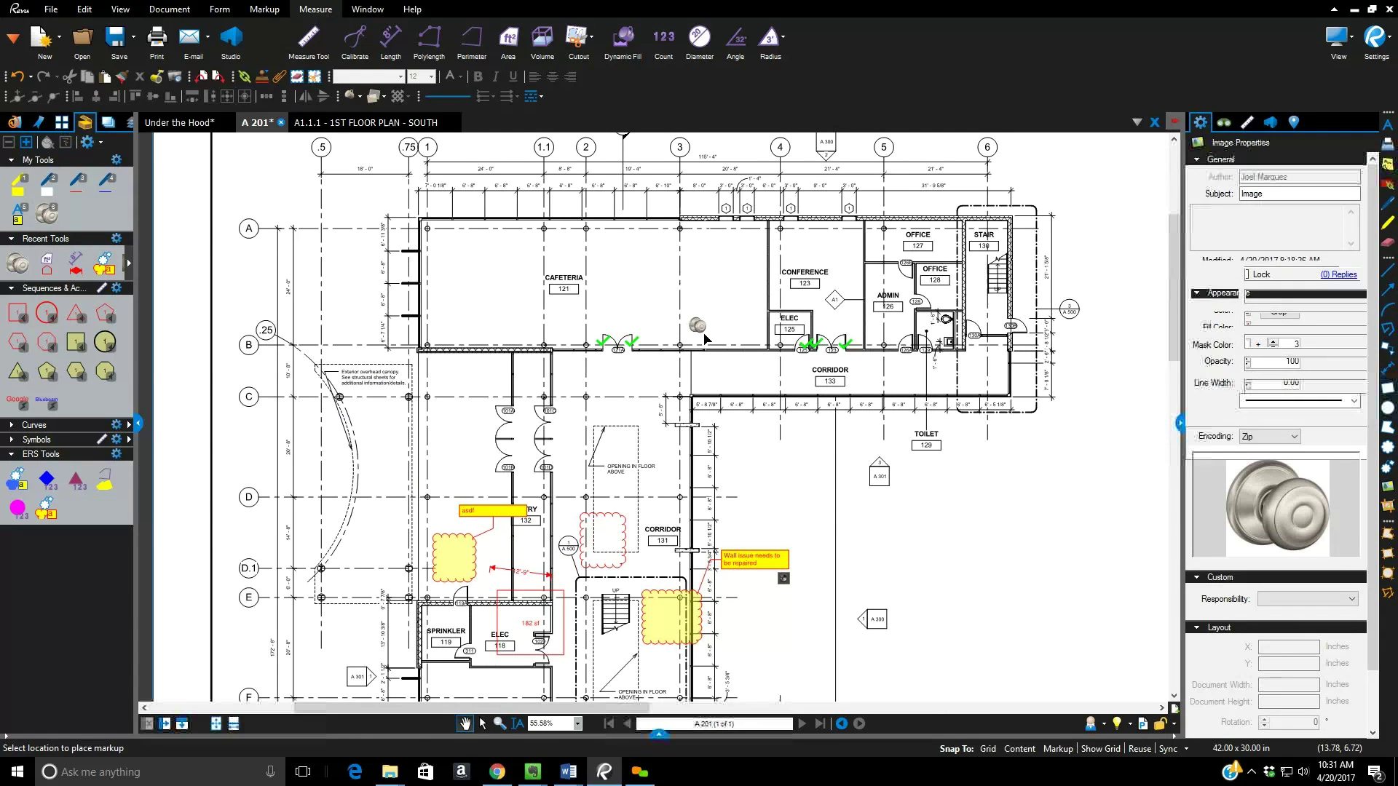
- Shrink the placed doorknob image to about 0.25 in wide and high
scroll(702, 332, "up", 5)
scroll(704, 338, "up", 2)
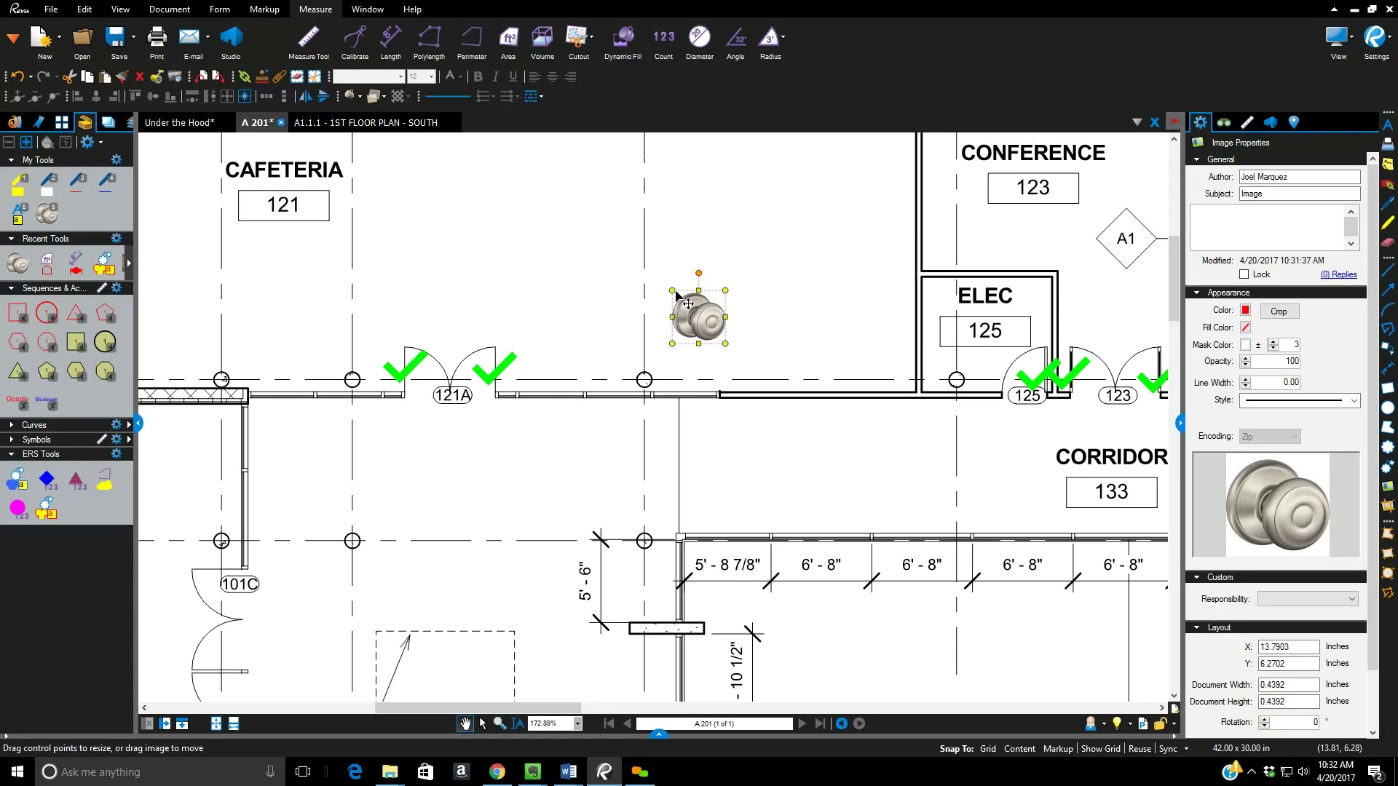
left_click_drag(677, 293, 696, 313)
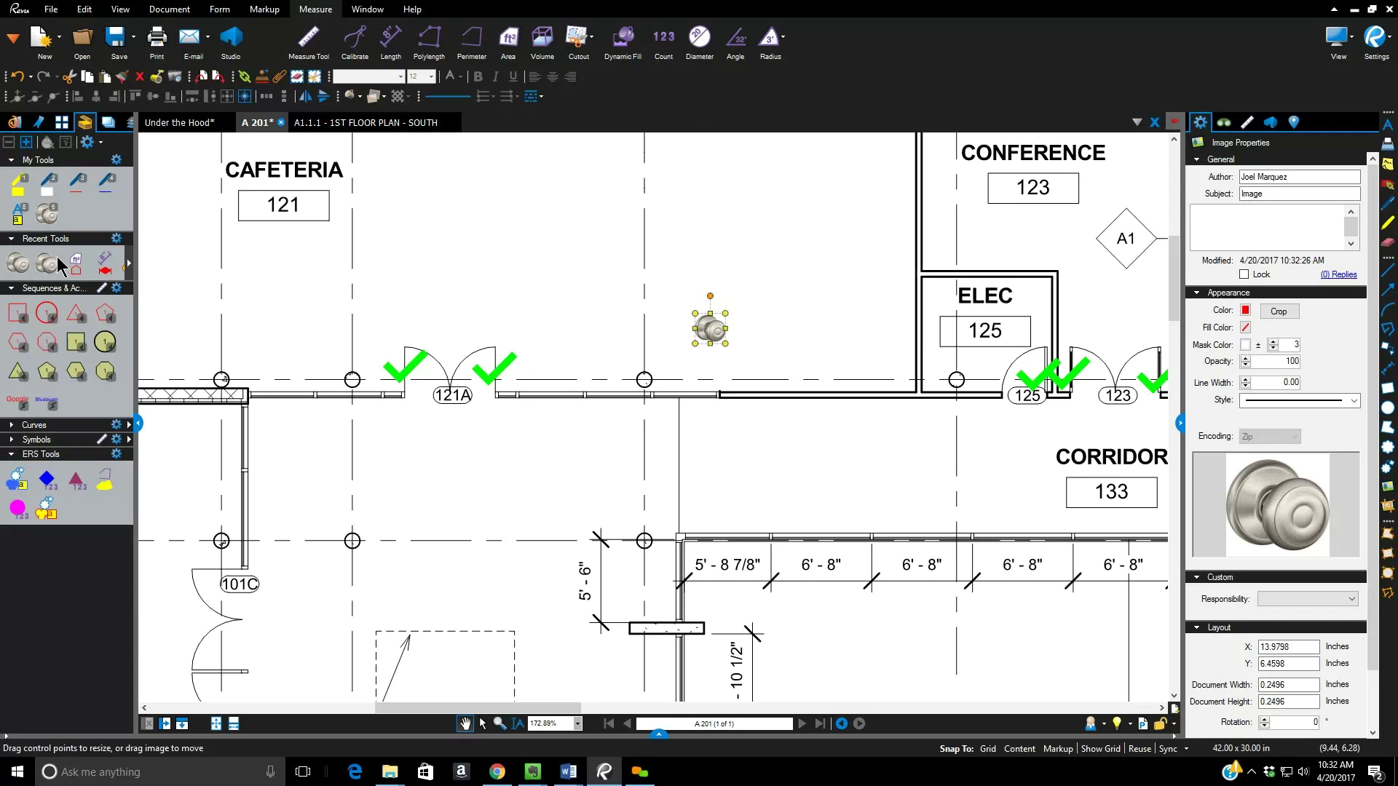
- Place two more copies of the resized doorknob image beside the first one, above the corridor wall
left_click(19, 262)
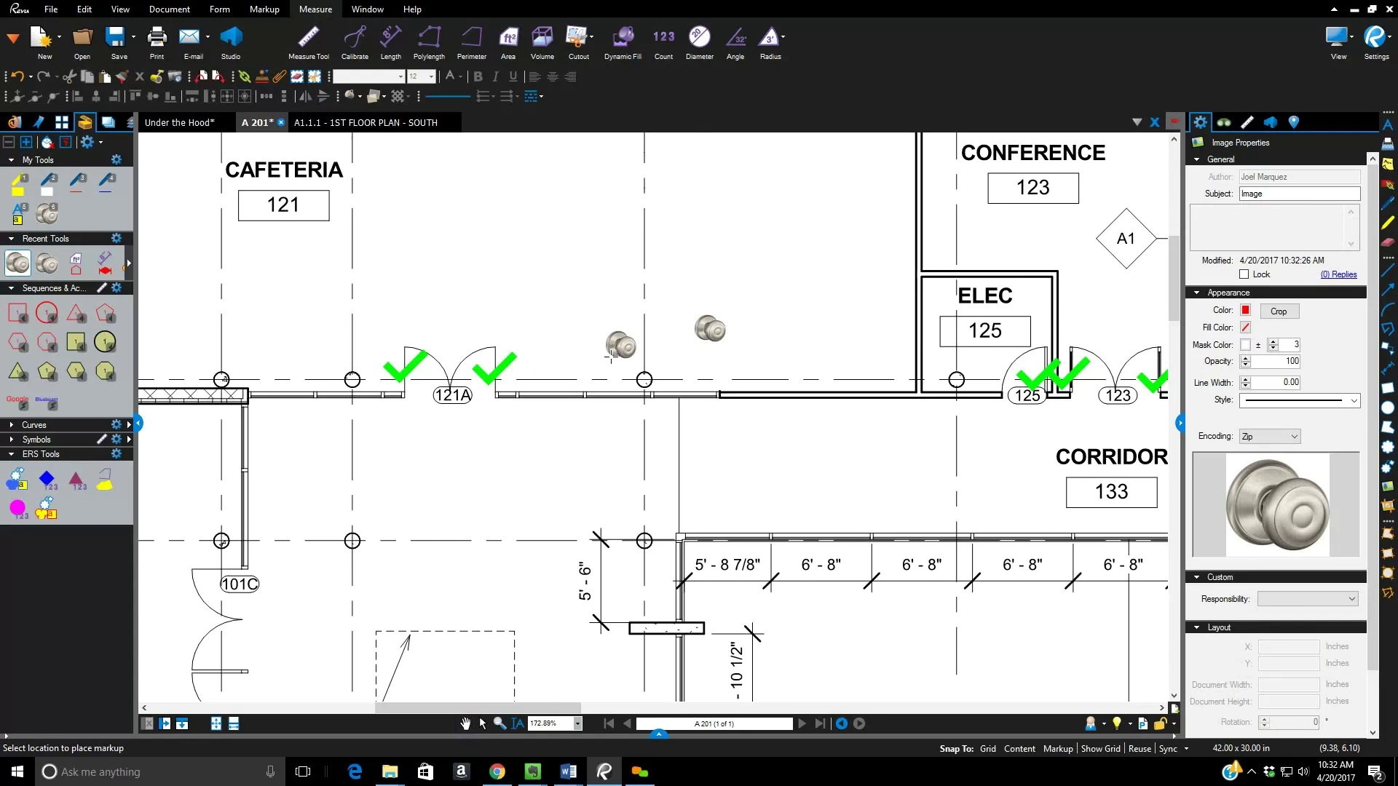
left_click(643, 346)
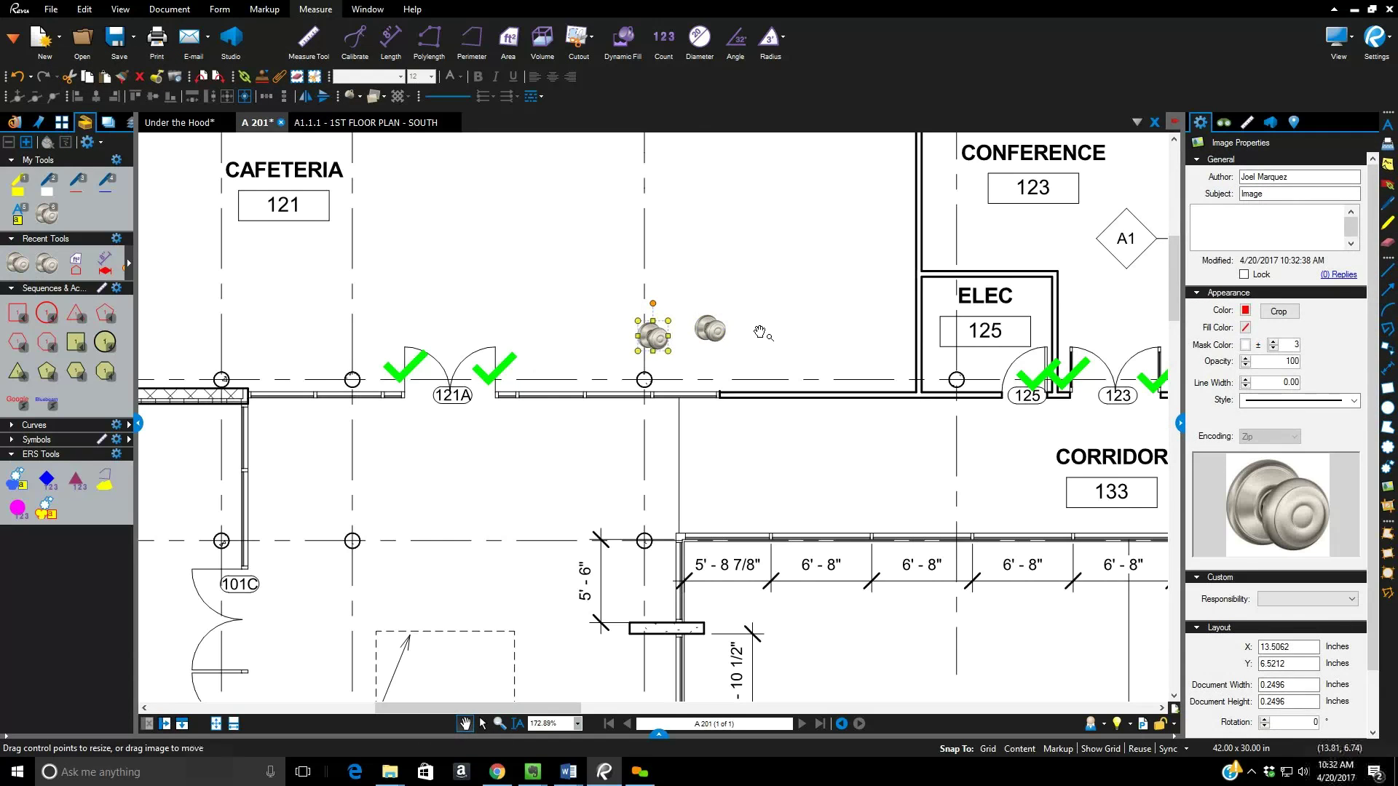
left_click(20, 266)
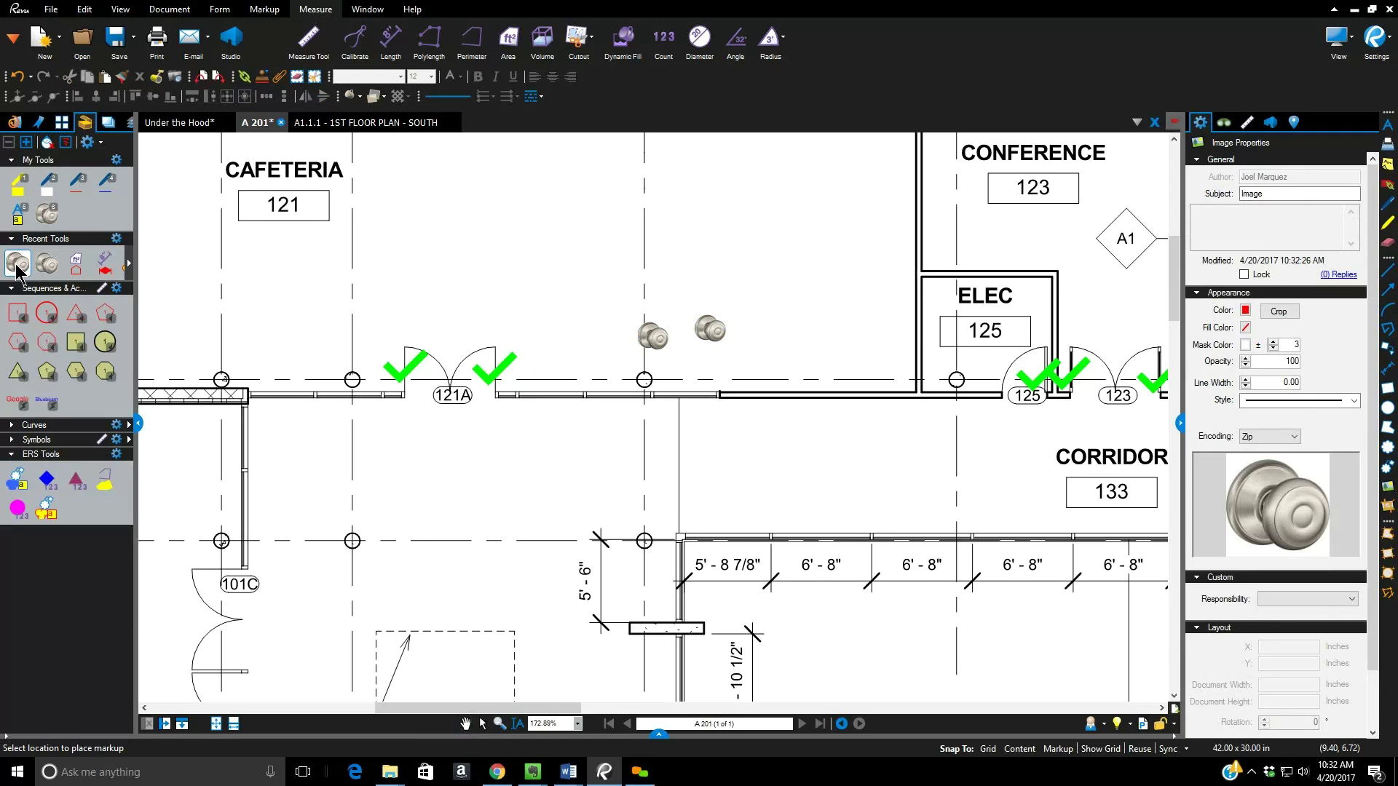
left_click(778, 405)
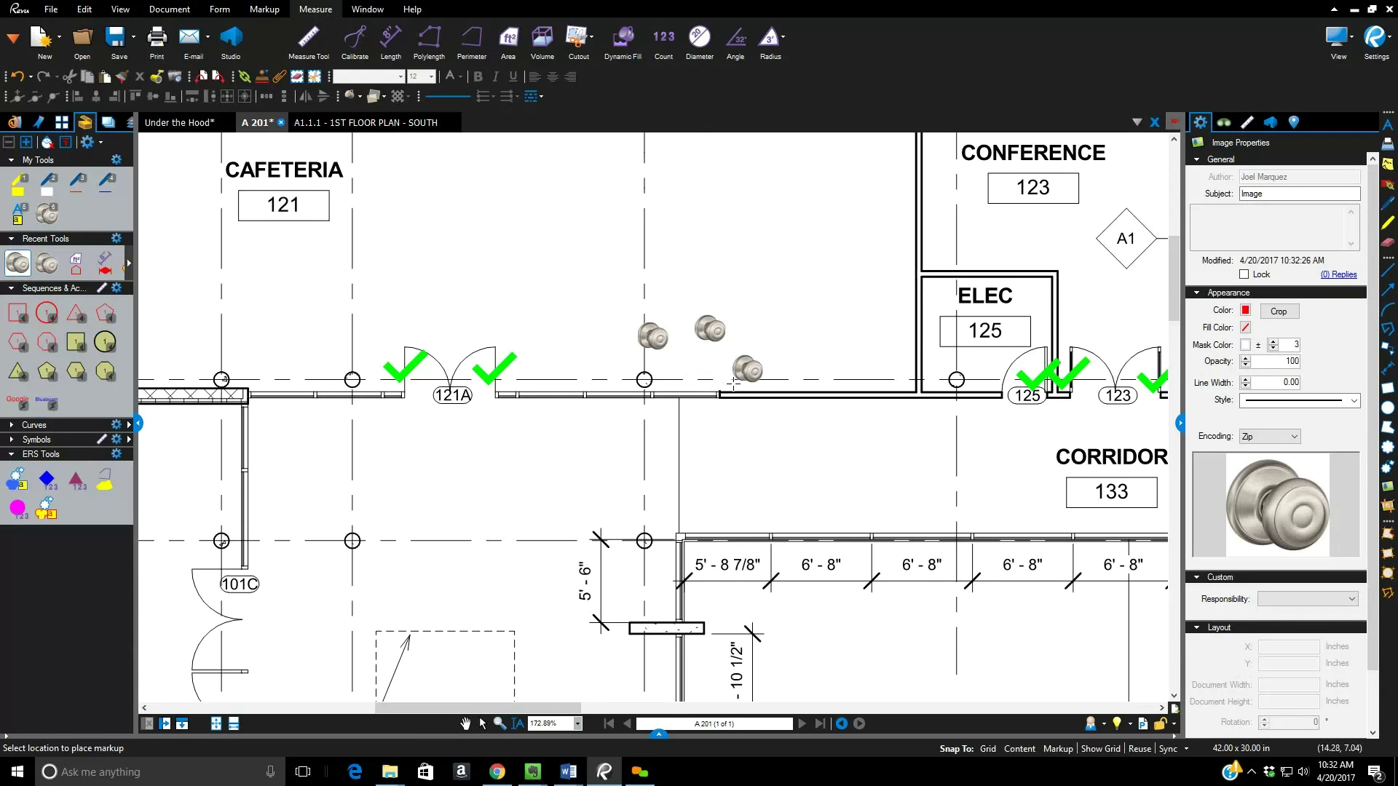
left_click(752, 374)
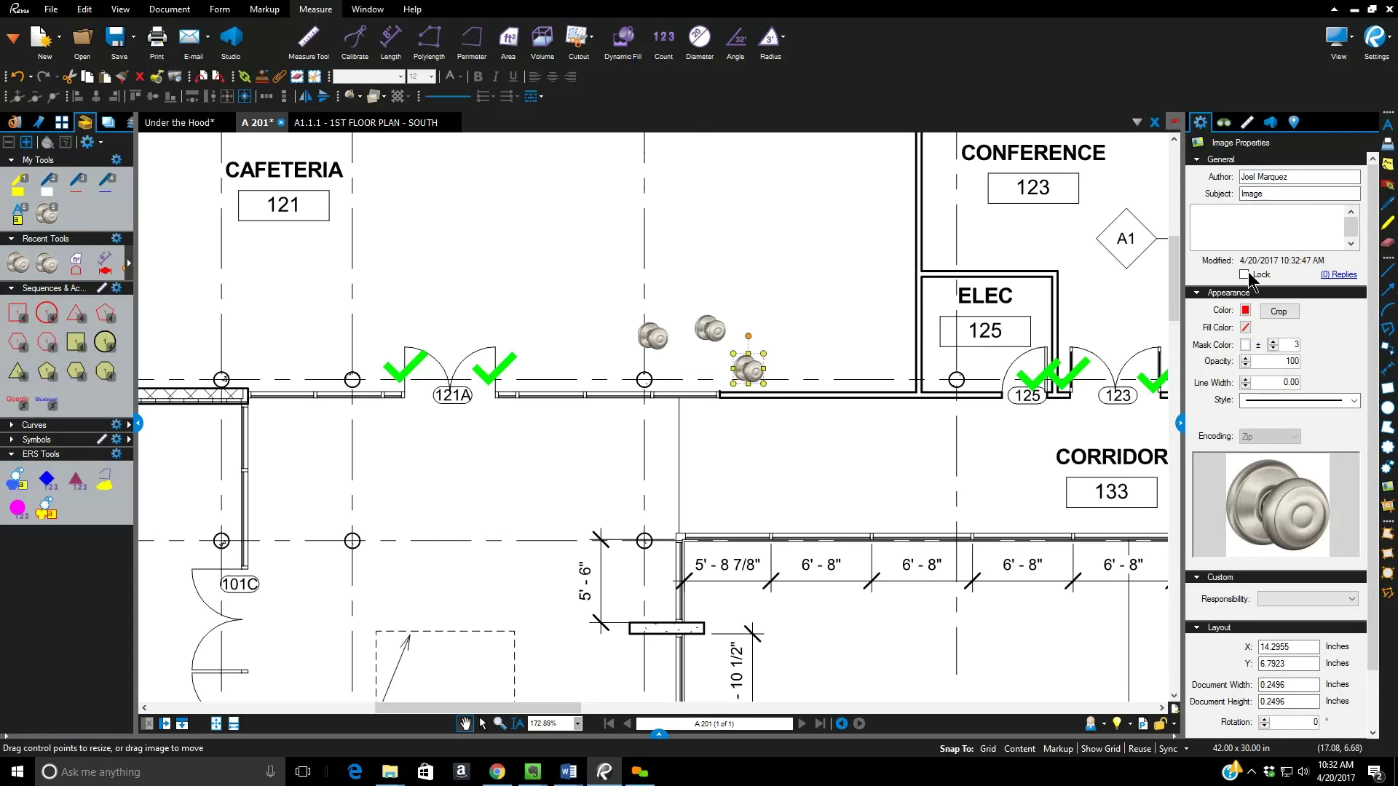
- Set the subject of the last placed doorknob image to Doorknob
left_click(1278, 194)
key("ctrl+a")
type("D")
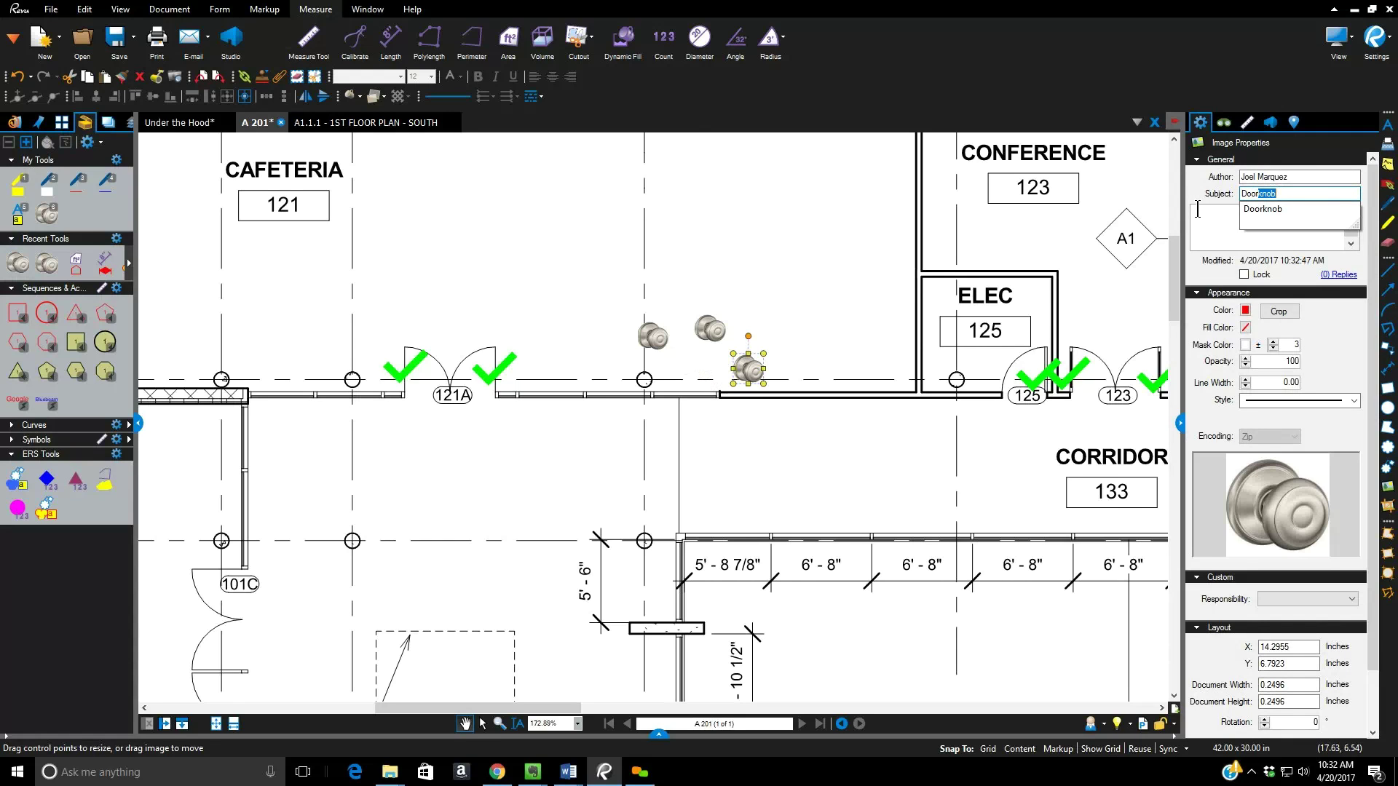
key("Return")
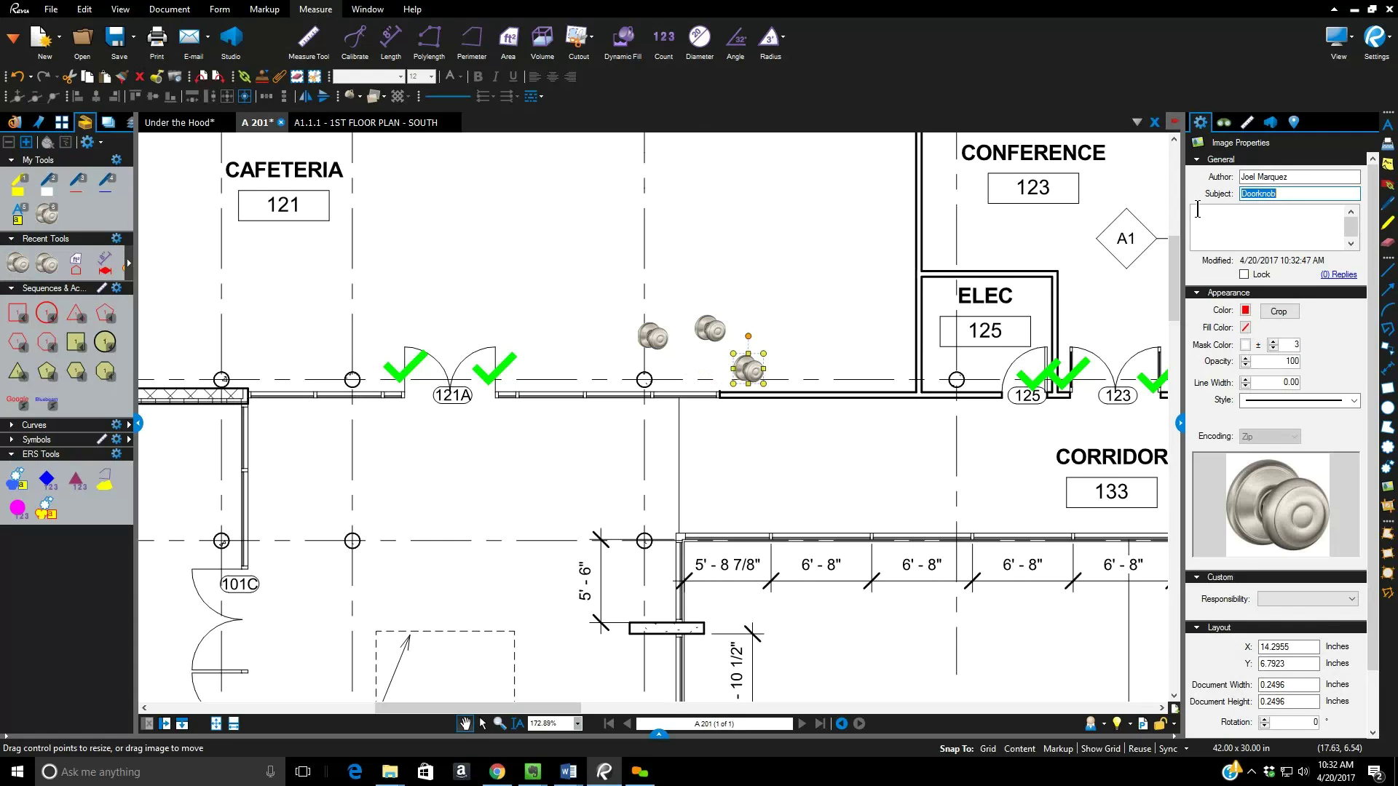
left_click(793, 308)
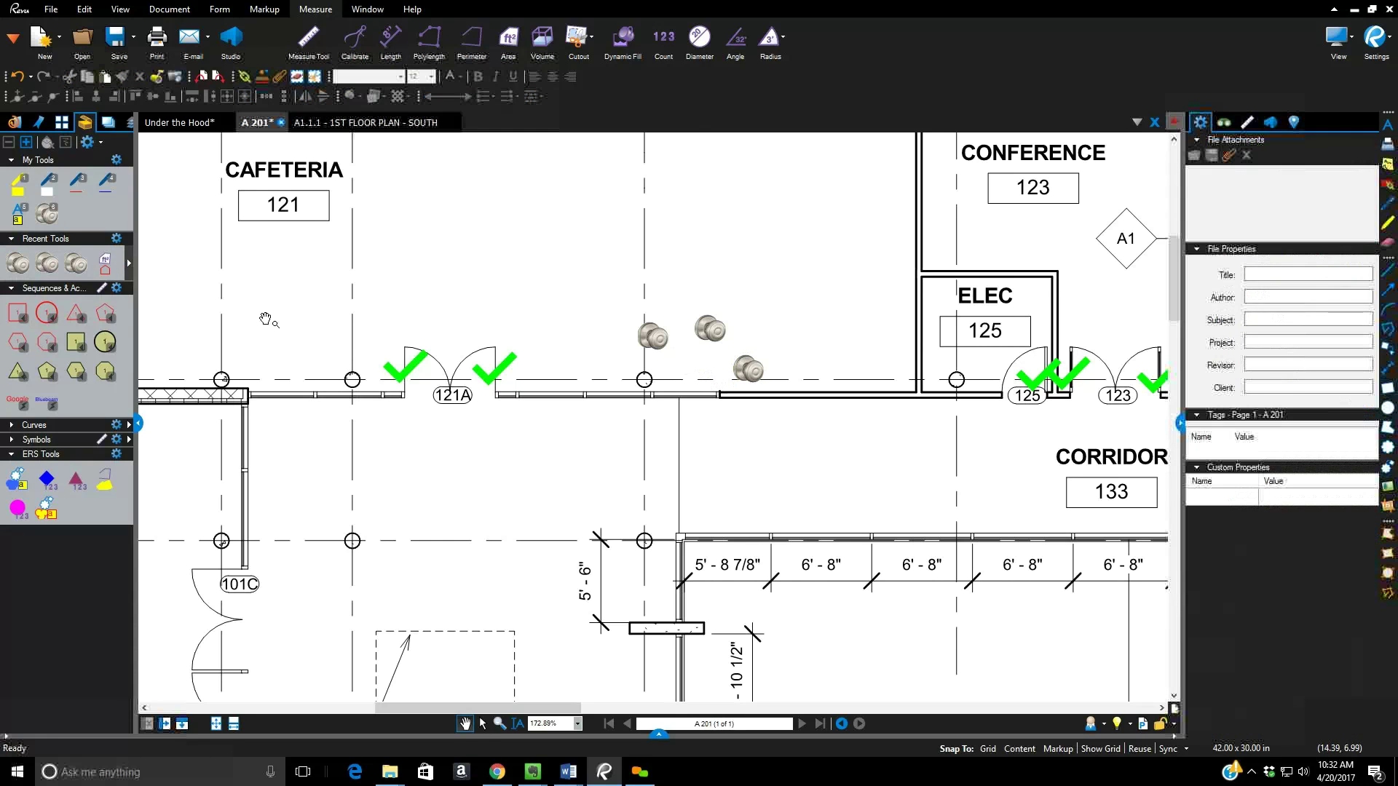
- Add the Doorknob image to the ERS Tools set and create a count tool from it
left_click(17, 264)
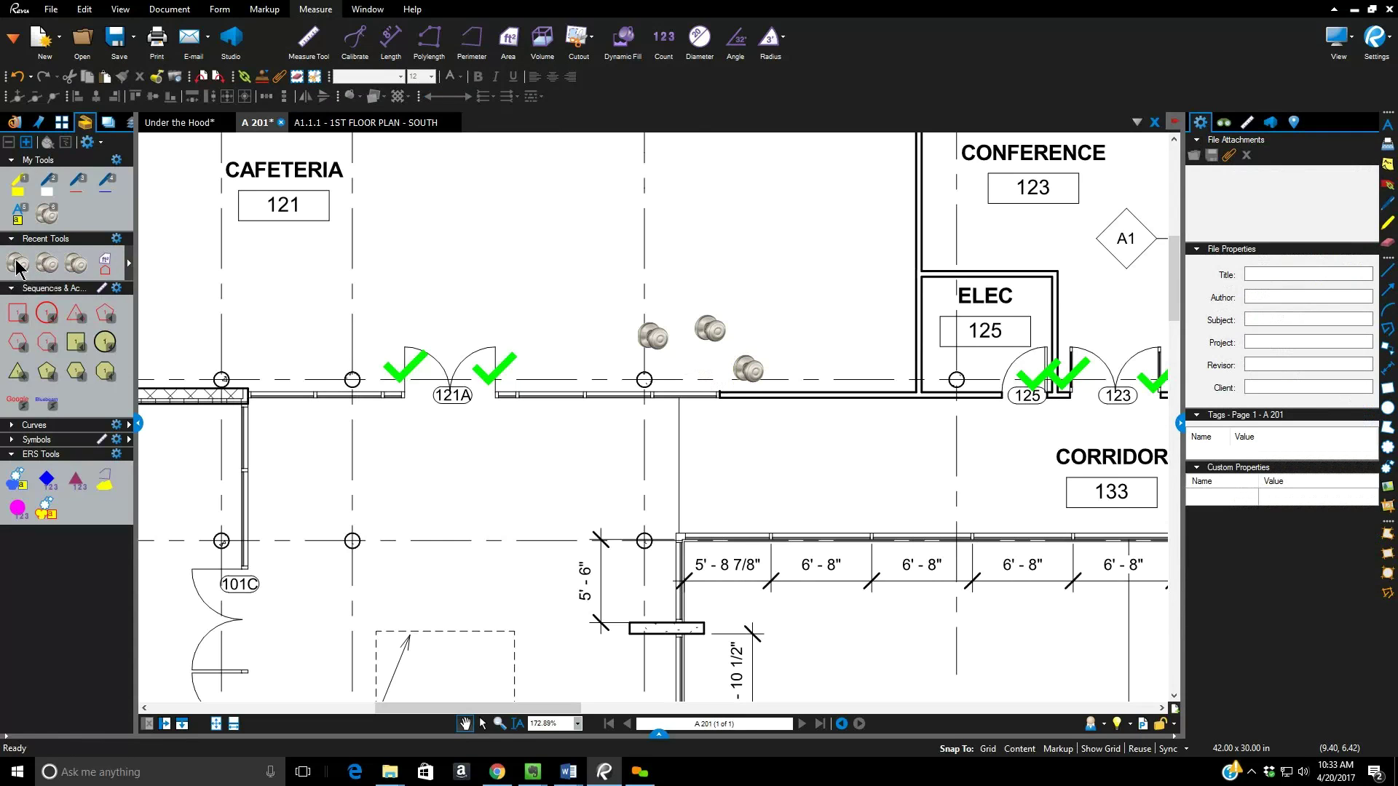
left_click_drag(98, 510, 76, 509)
key("Escape")
right_click(80, 513)
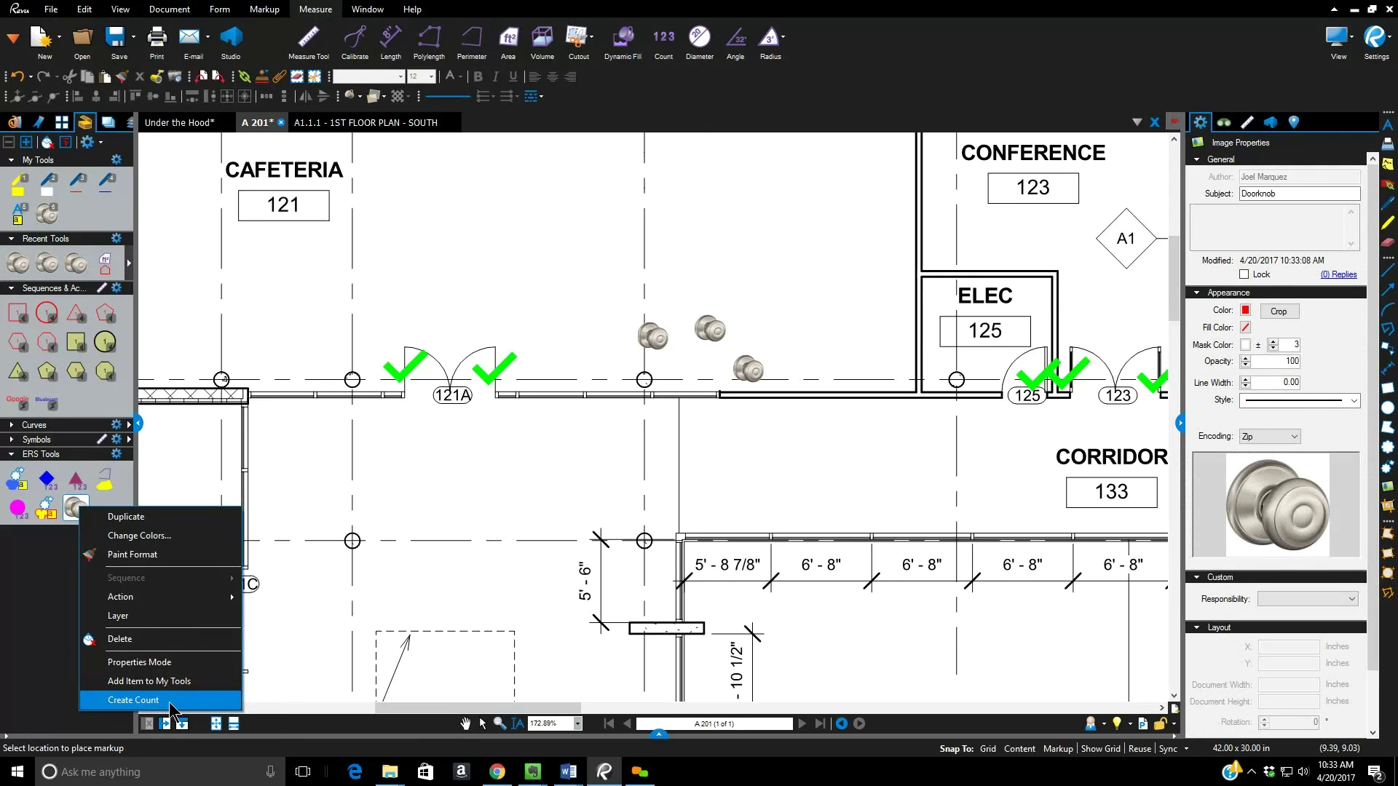
left_click(145, 701)
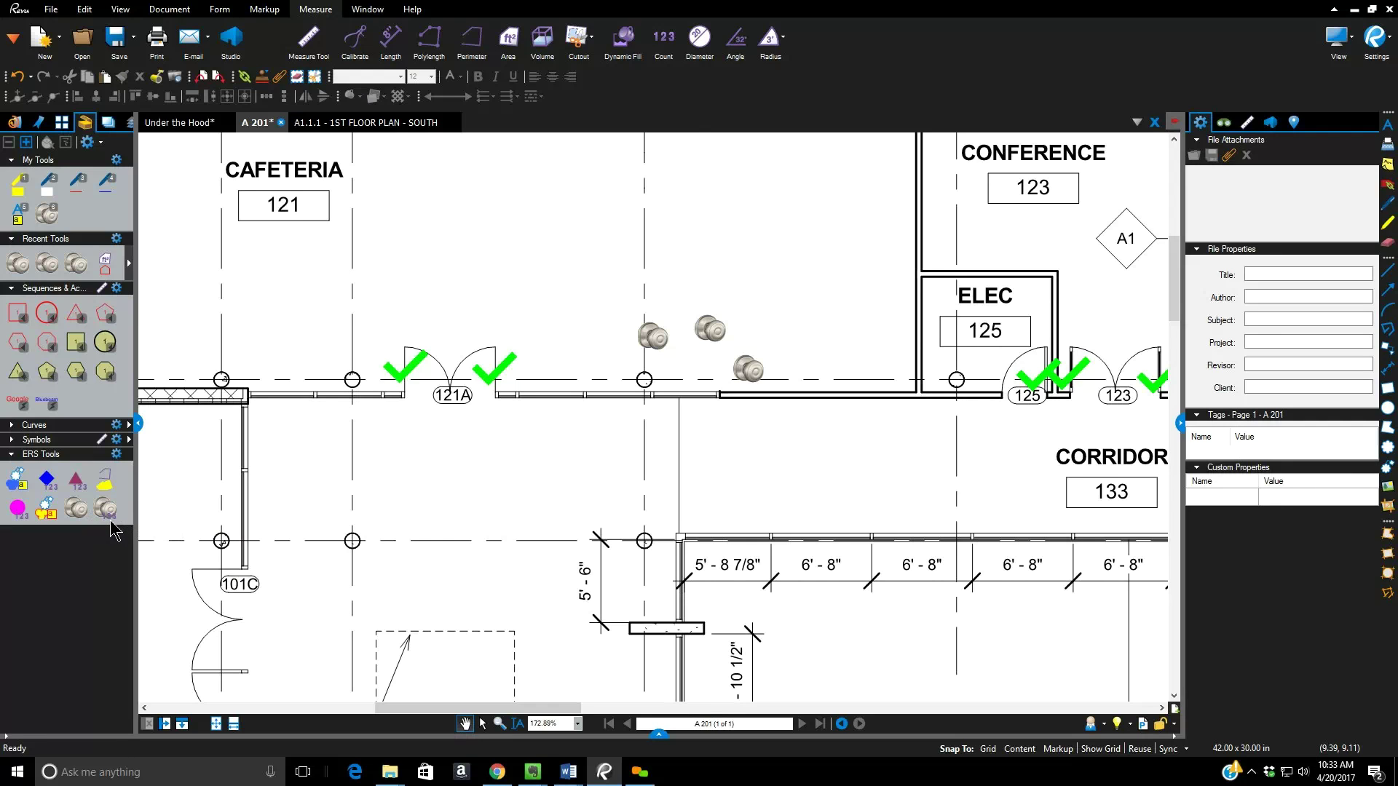
- Switch the ERS Tools set to the detail view and rename the new count tool's subject to Doorknob
left_click(116, 455)
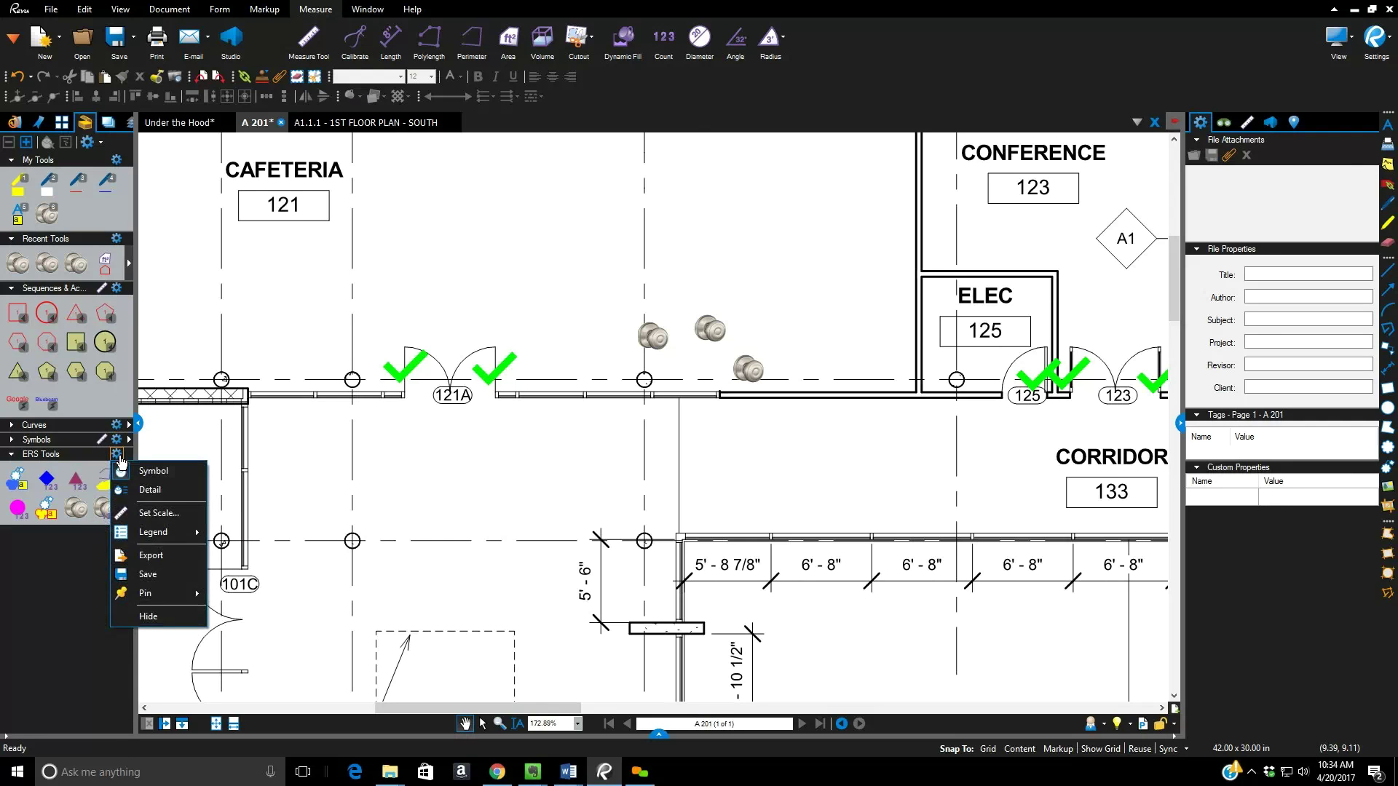
left_click(150, 490)
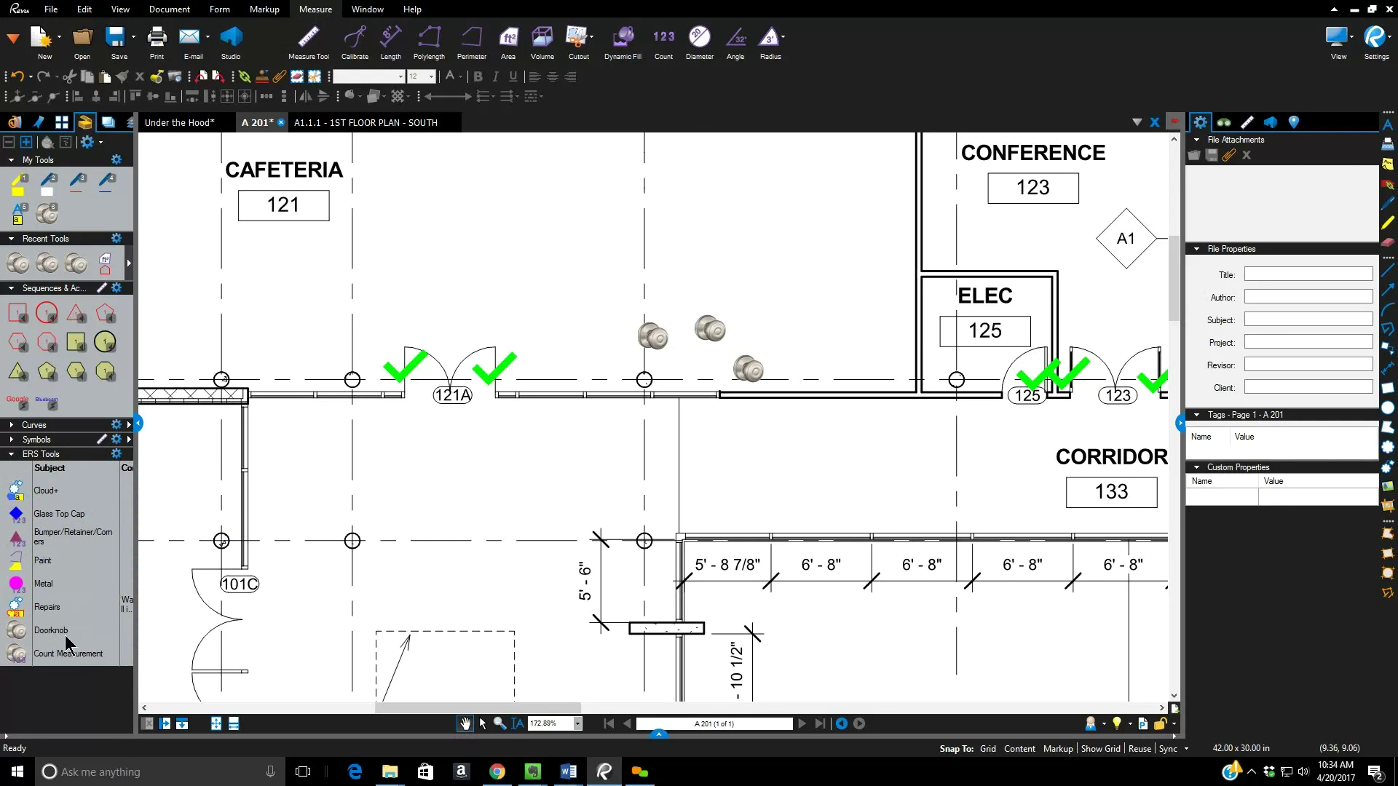
left_click(67, 659)
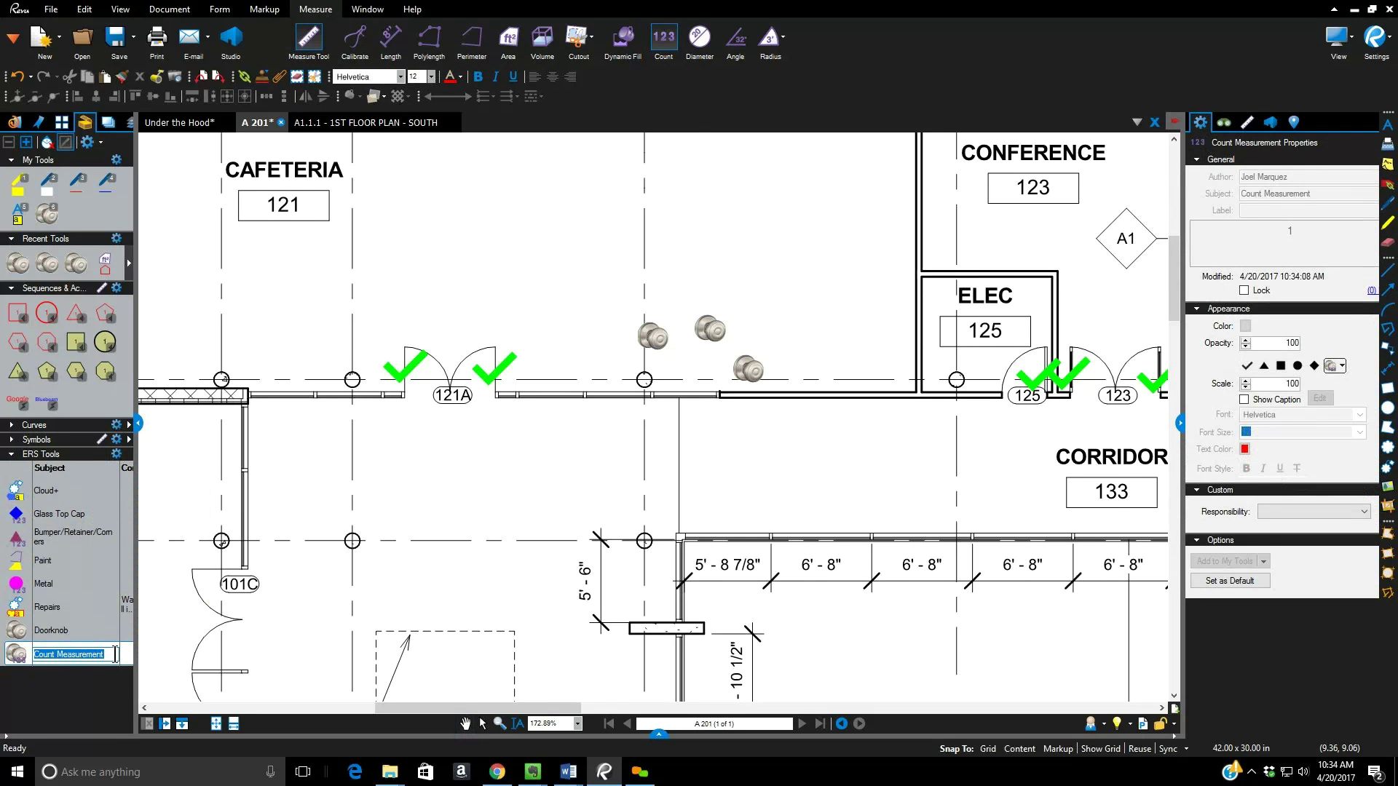
type("Doorknob")
key("Return")
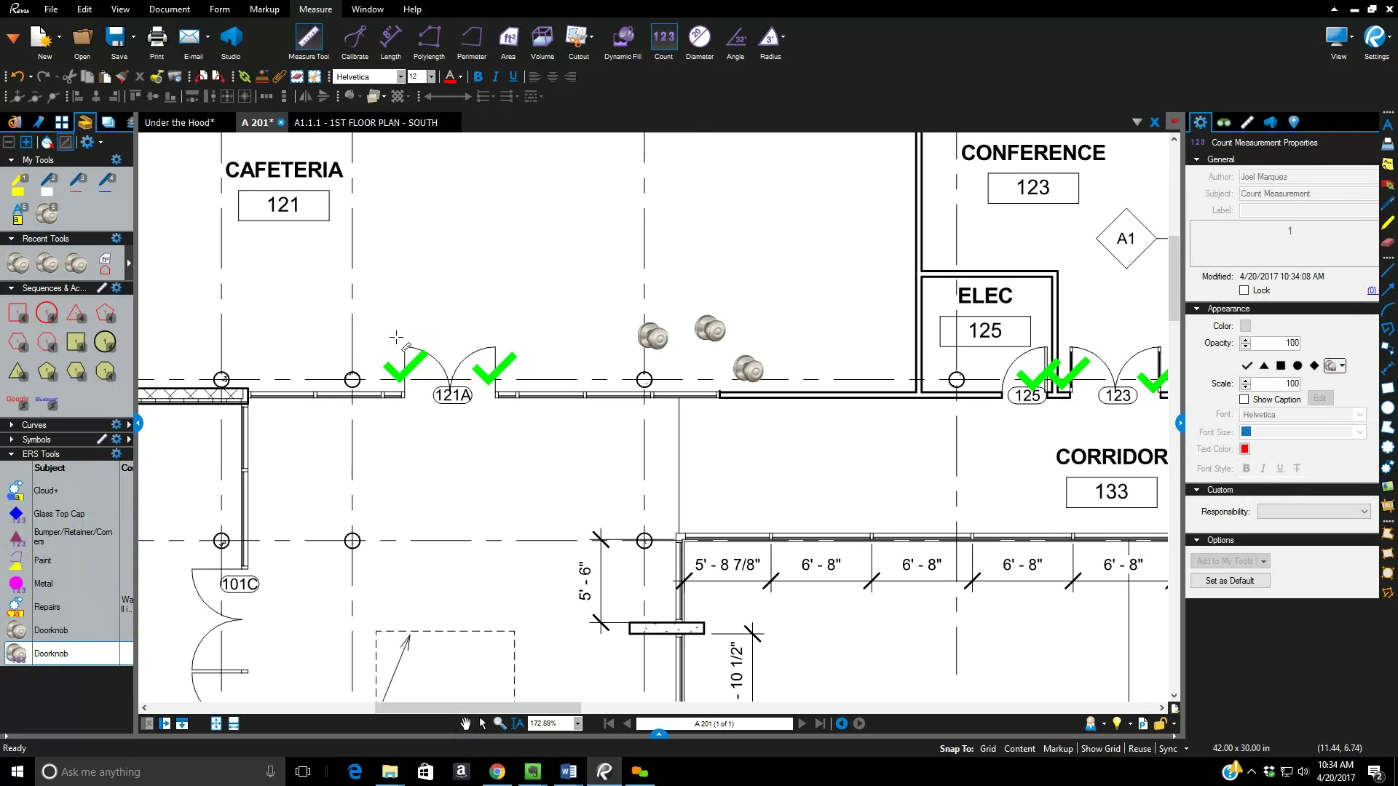
- Delete the doorknob images and the green checkmark counts above the corridor wall
key("Escape")
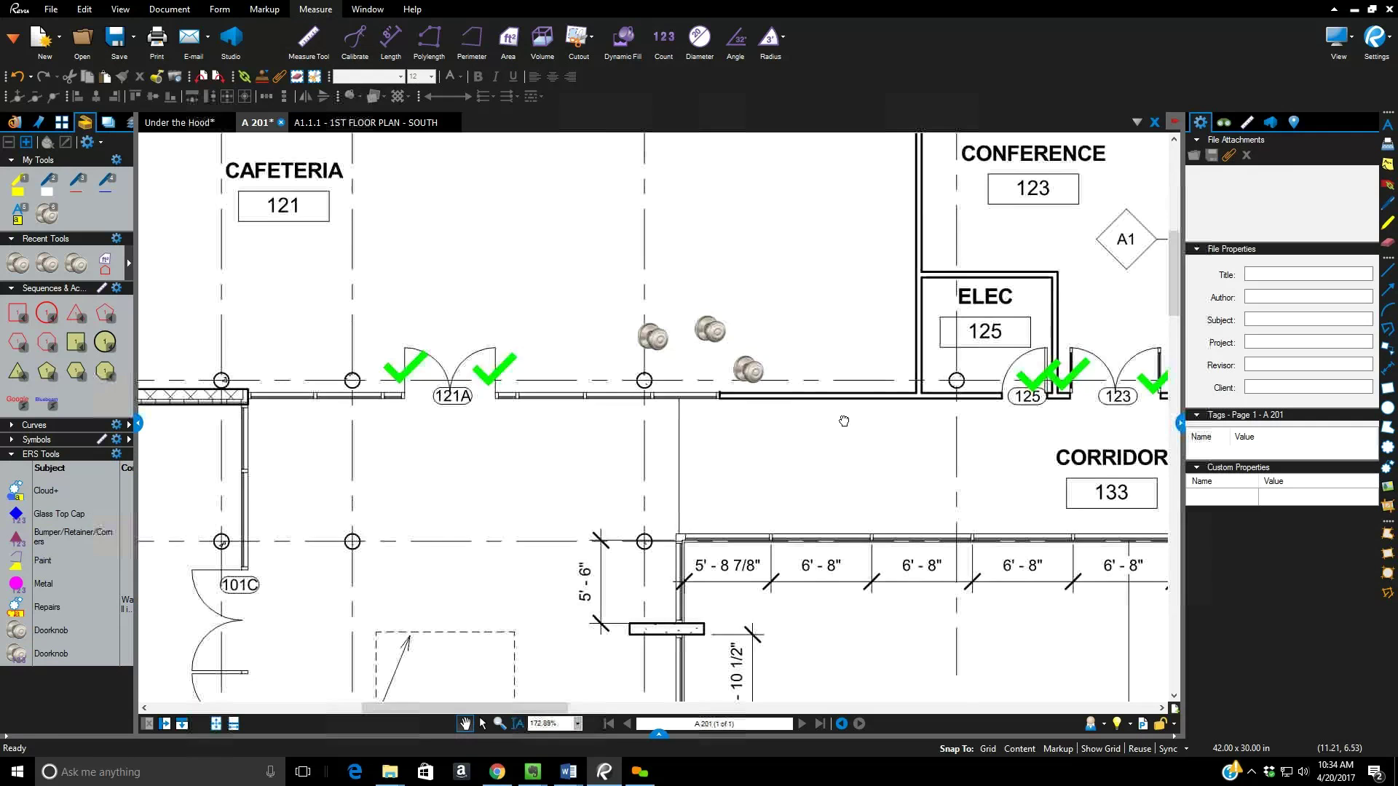
mouse_move(361, 320)
left_mouse_down()
mouse_move(852, 425)
mouse_move(495, 301)
mouse_move(1158, 405)
mouse_move(1077, 465)
left_mouse_up()
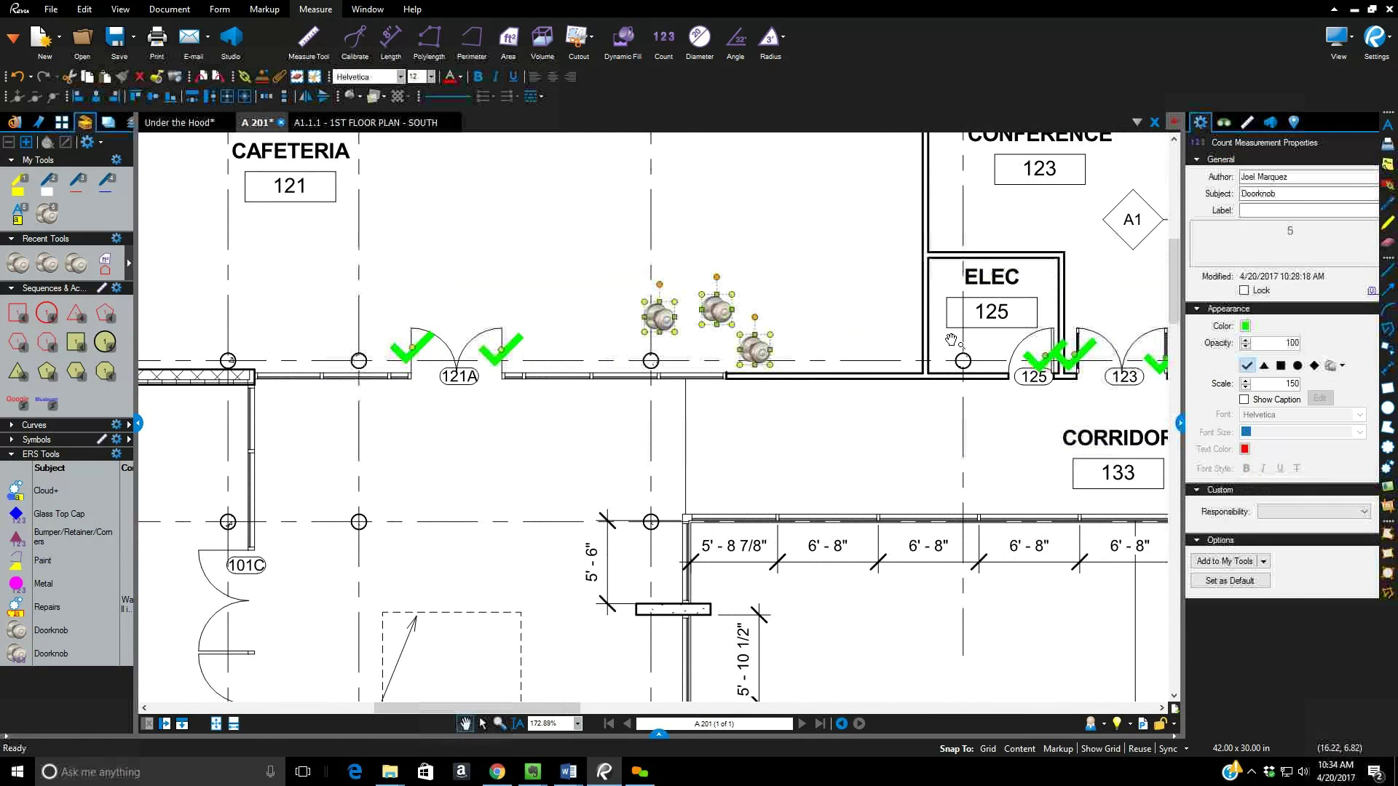
key("Delete")
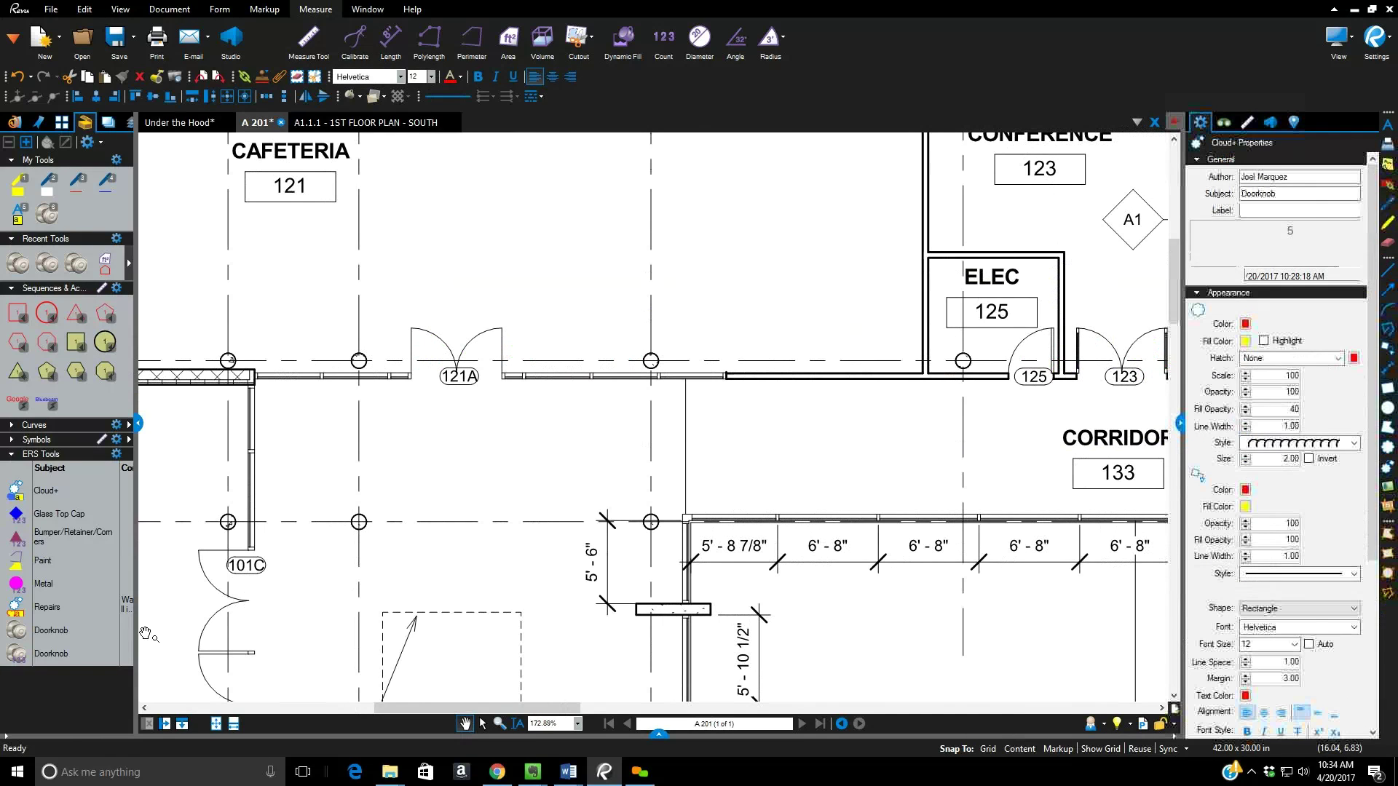
- Count the doorknobs at doors 121A, 125 and 123 with the Doorknob count tool from the ERS Tools set
left_click(46, 607)
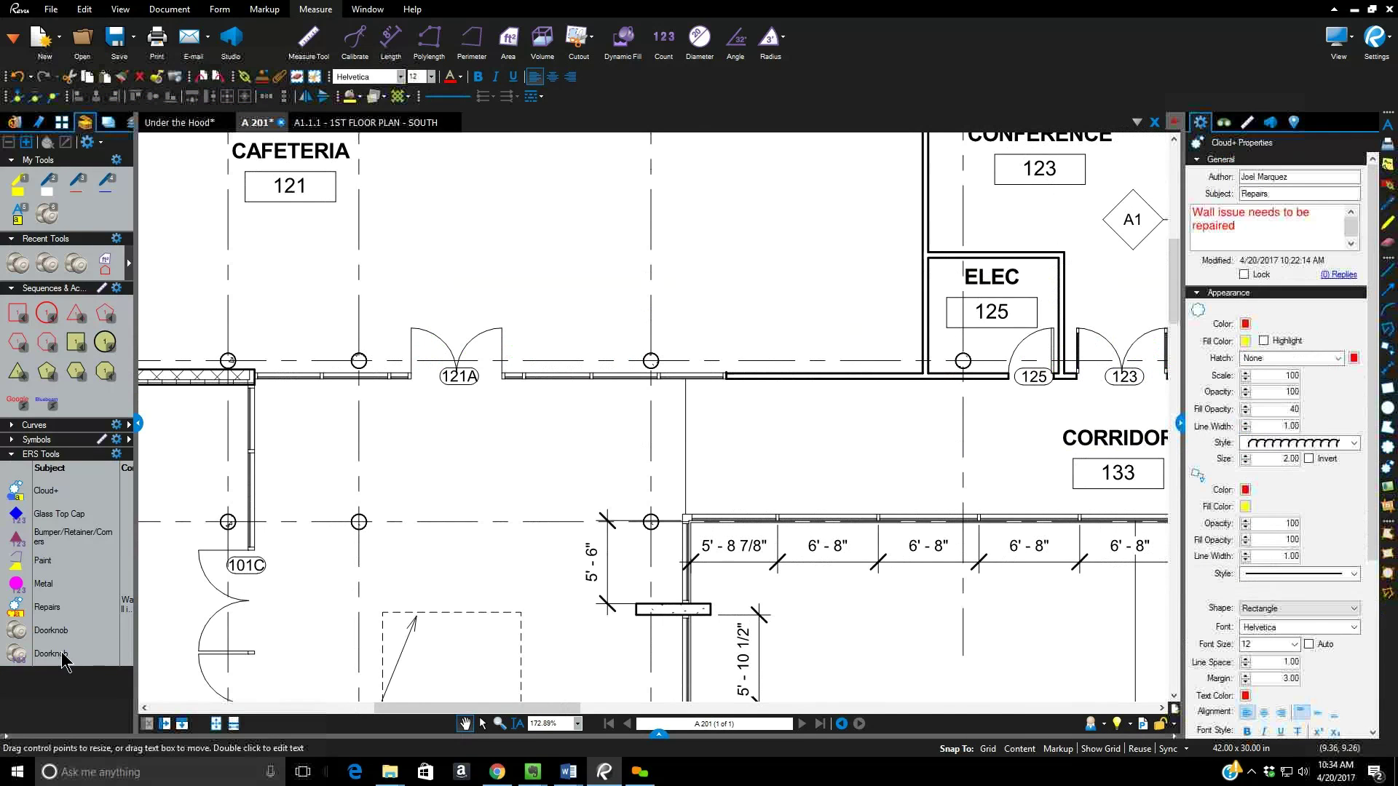
left_click(17, 655)
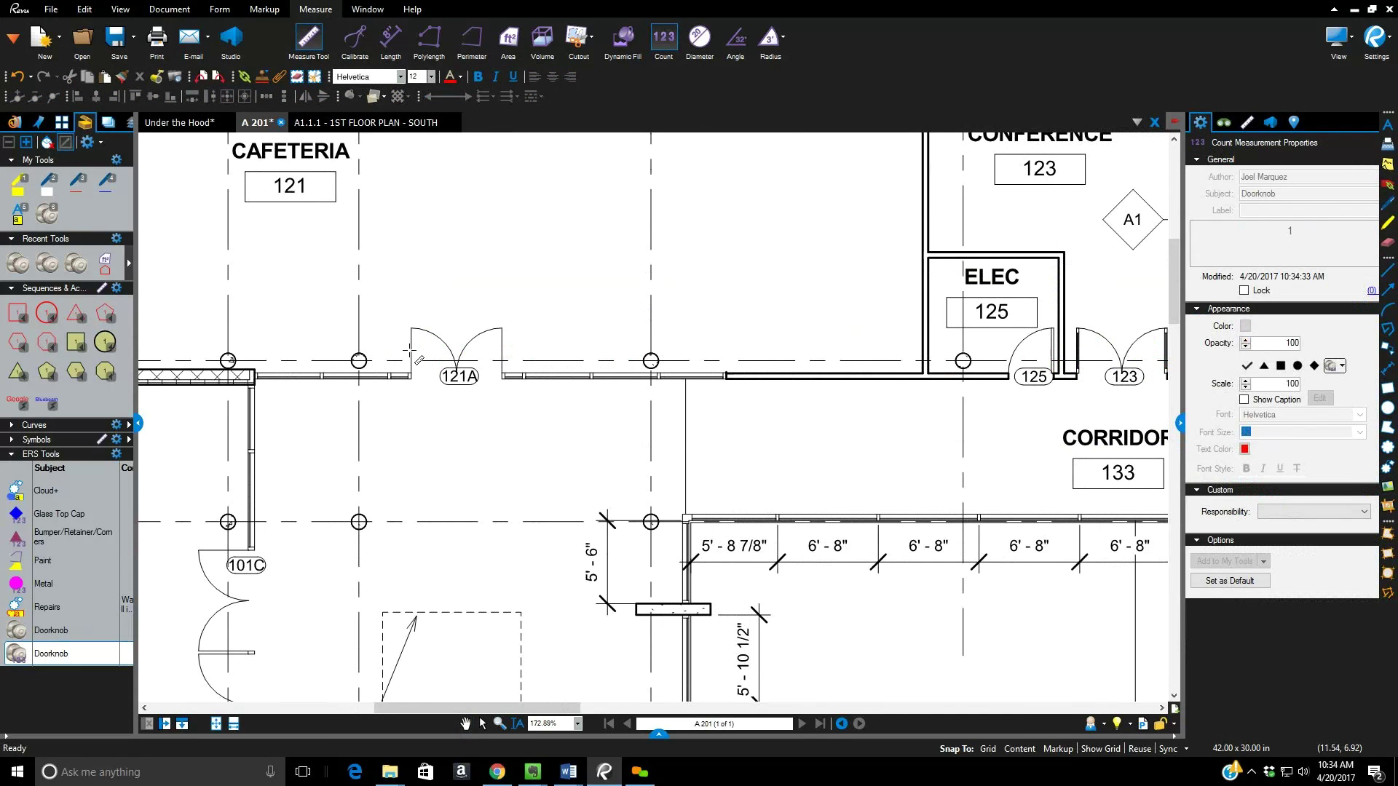
left_click(409, 351)
left_click(499, 356)
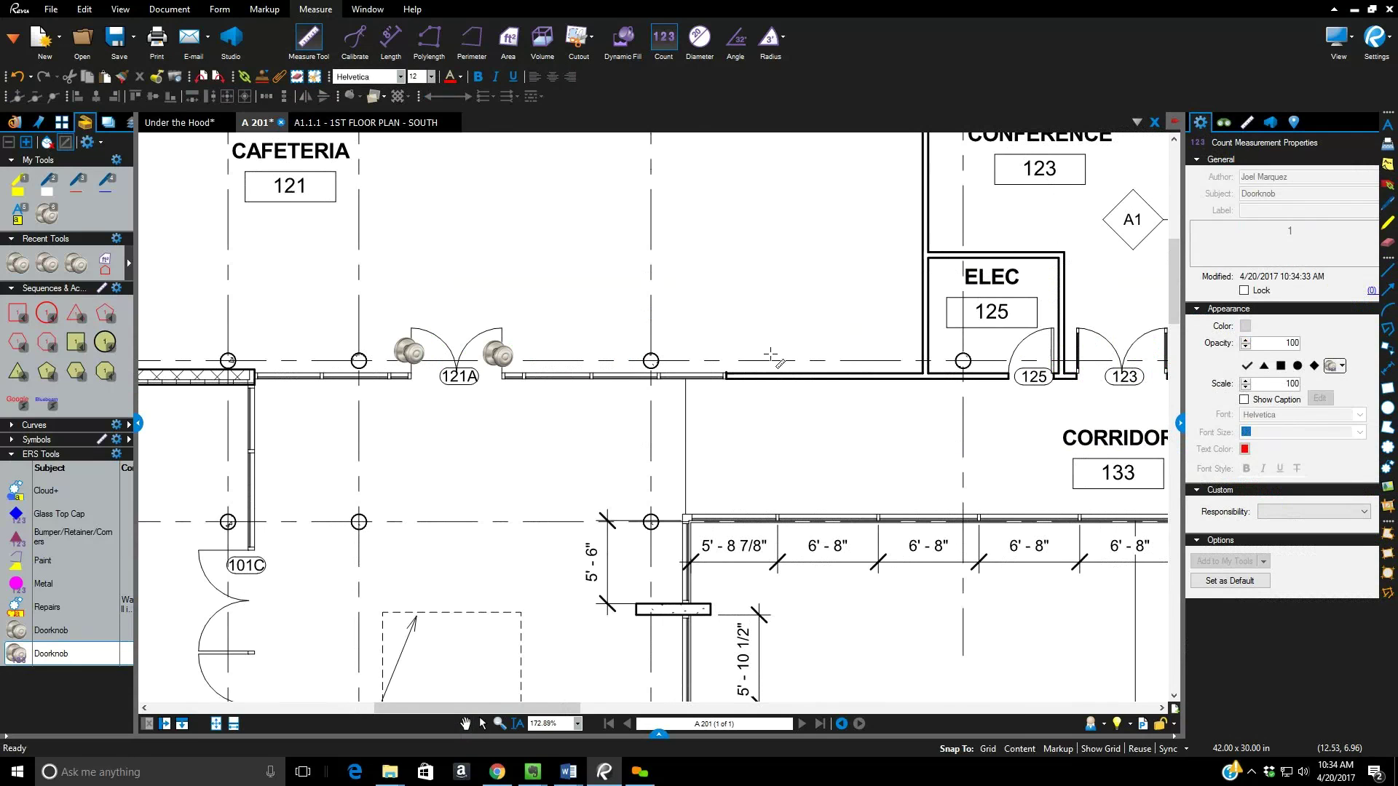
left_click(1046, 351)
left_click(1082, 355)
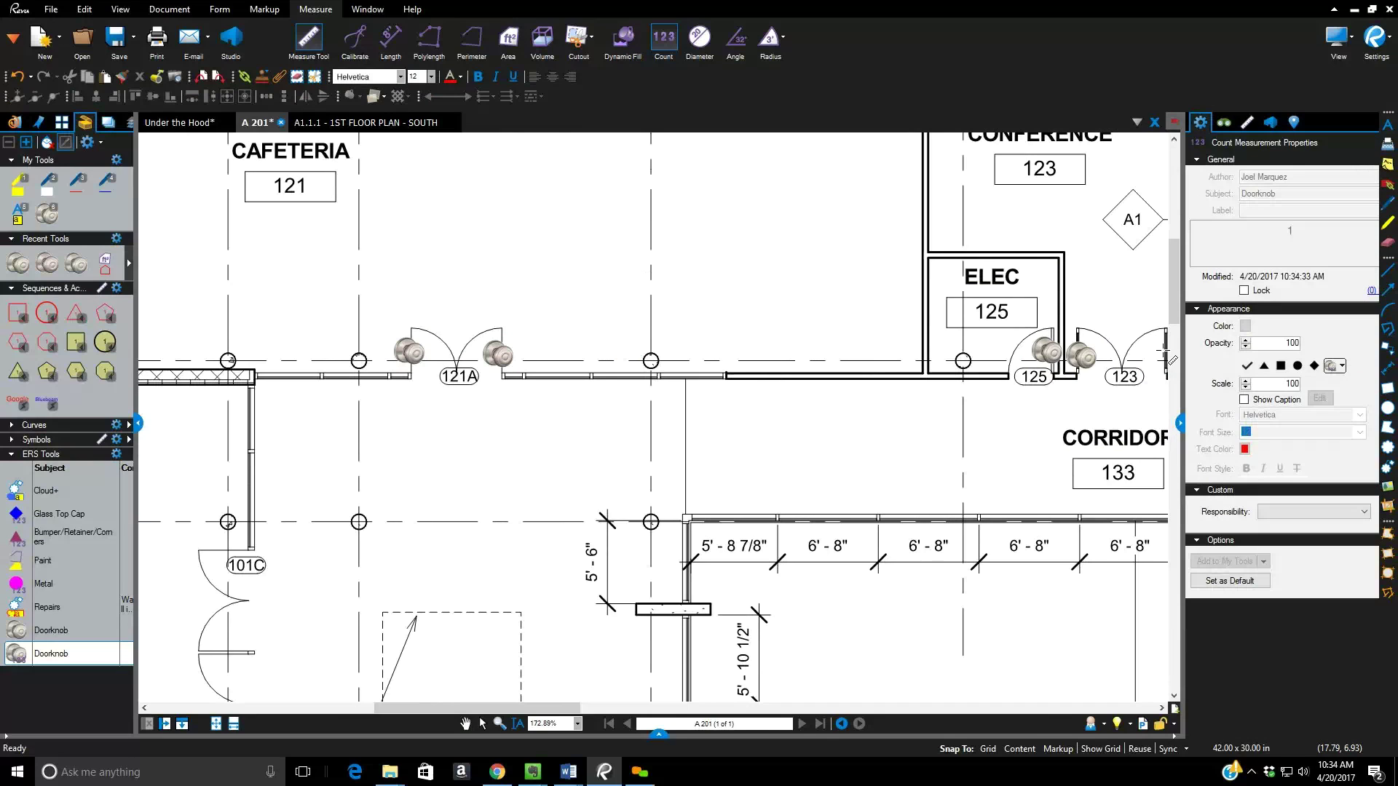
left_click(1164, 355)
key("Escape")
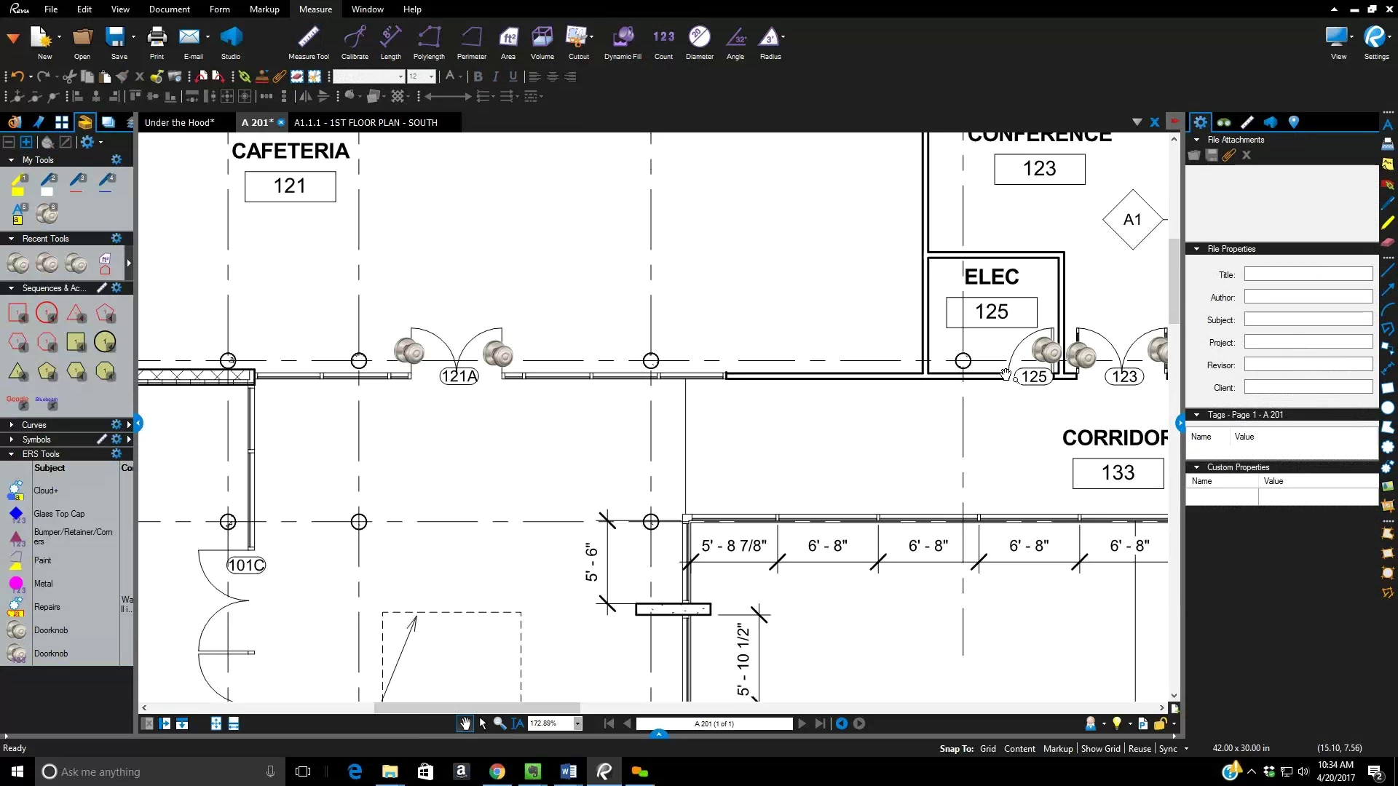
- Select the doorknob count, expand the Markups list and look through its available columns
left_click(1062, 364)
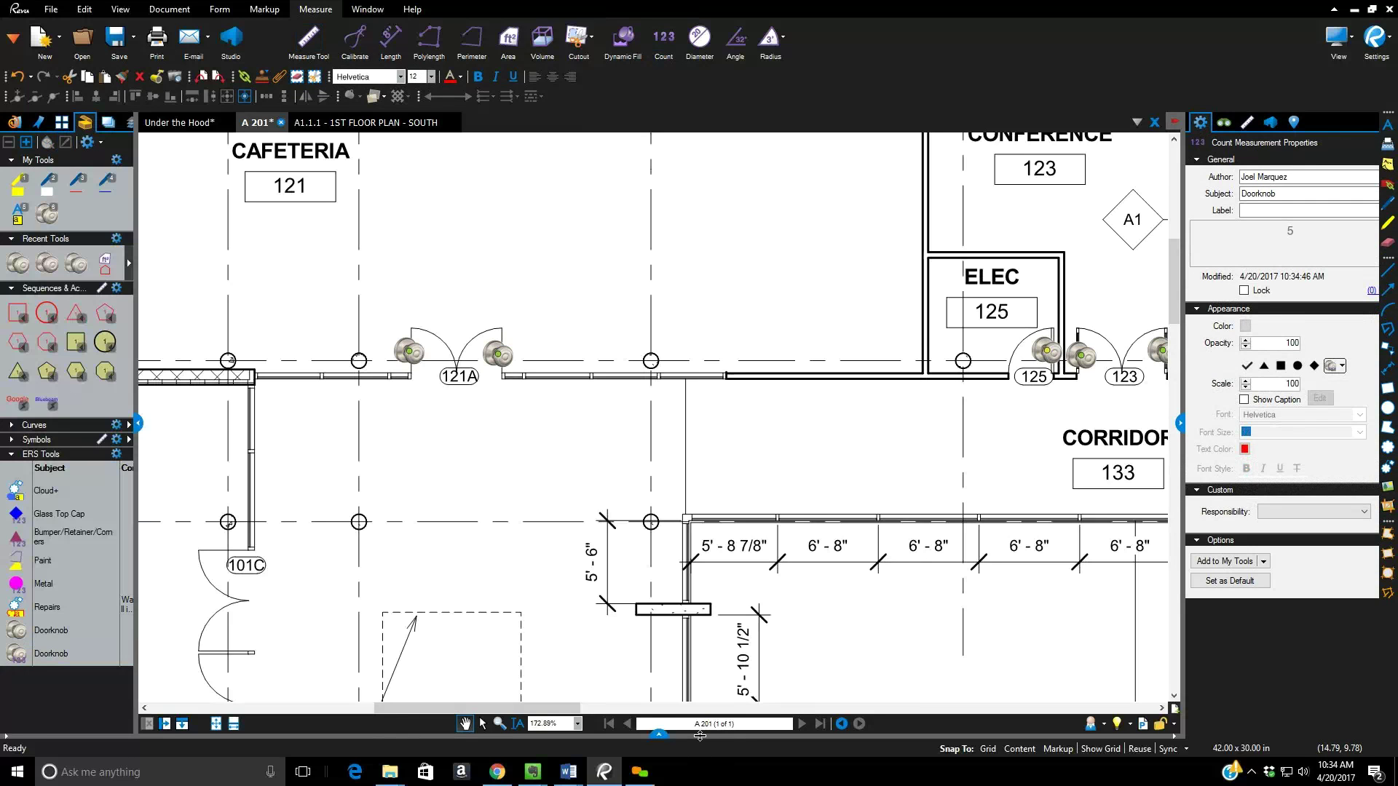
mouse_move(700, 733)
left_mouse_down()
mouse_move(509, 609)
mouse_move(291, 517)
left_mouse_up()
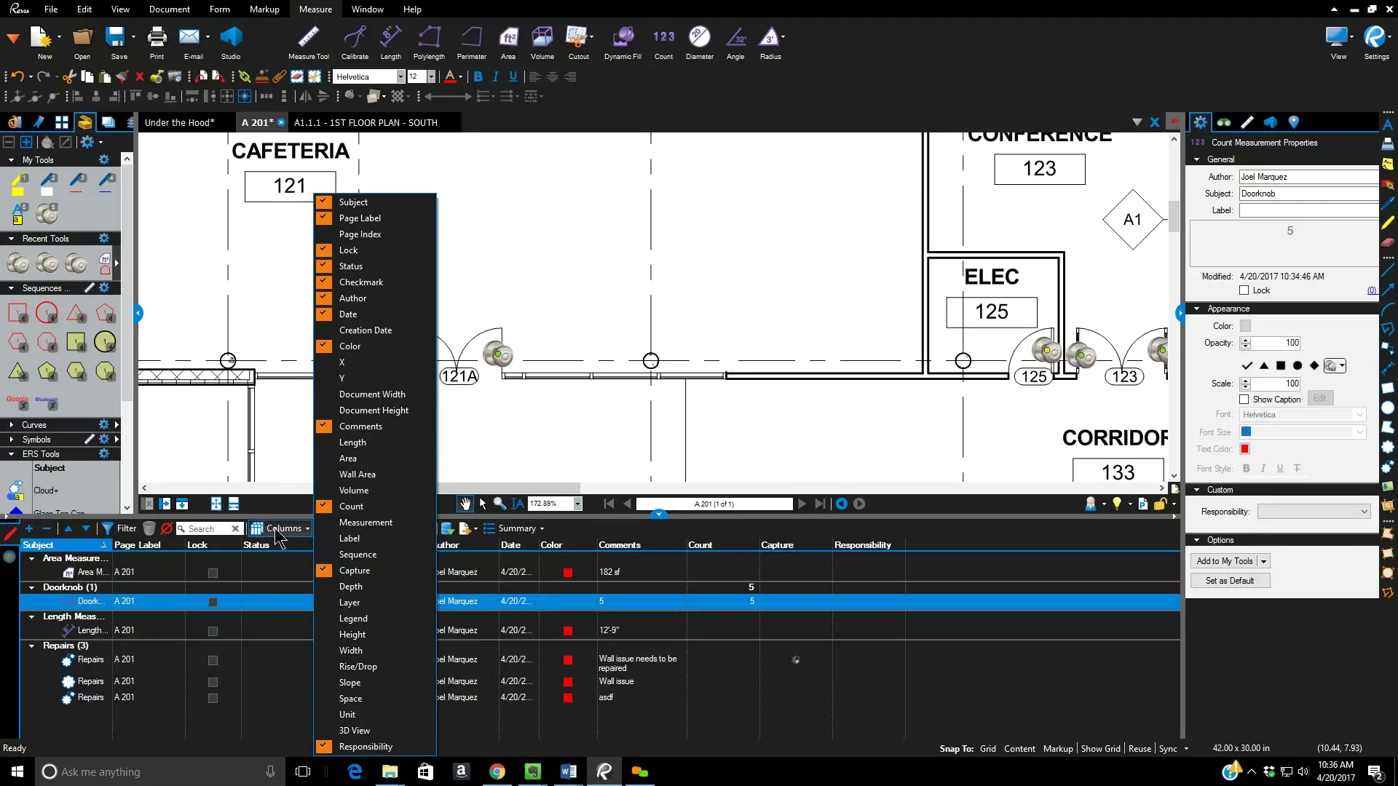
left_click(281, 569)
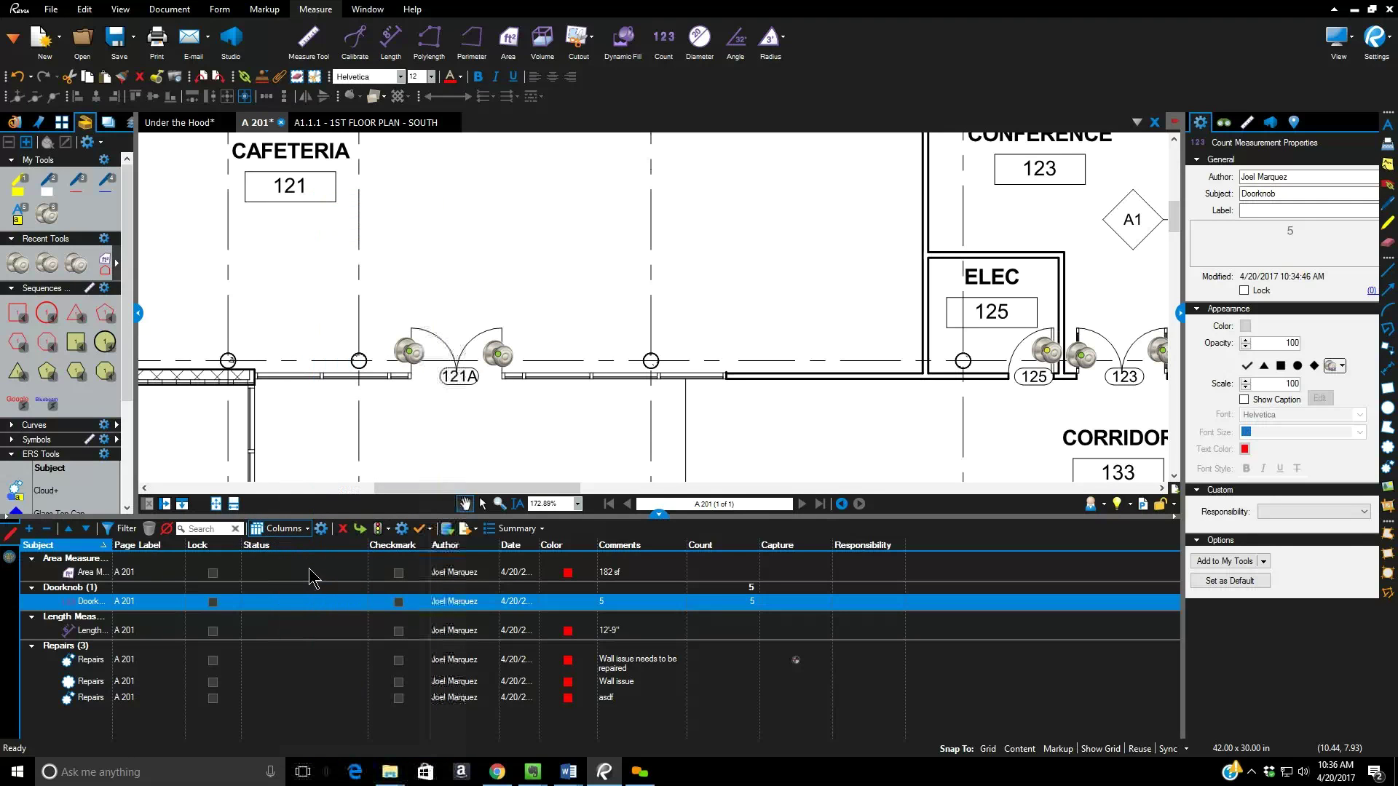
- Review the column display order and the custom columns of drawing A 201 in Manage Columns
left_click(322, 532)
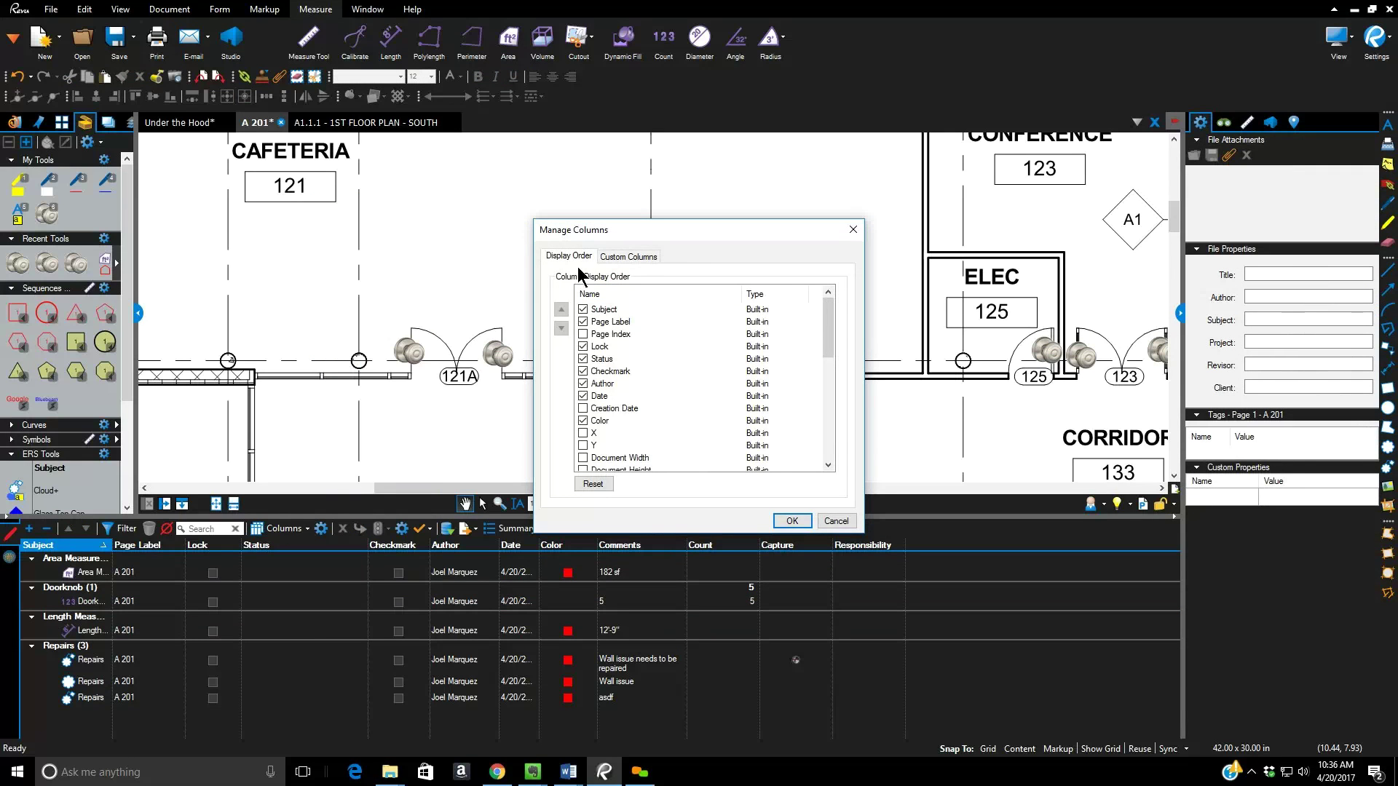
left_click(627, 259)
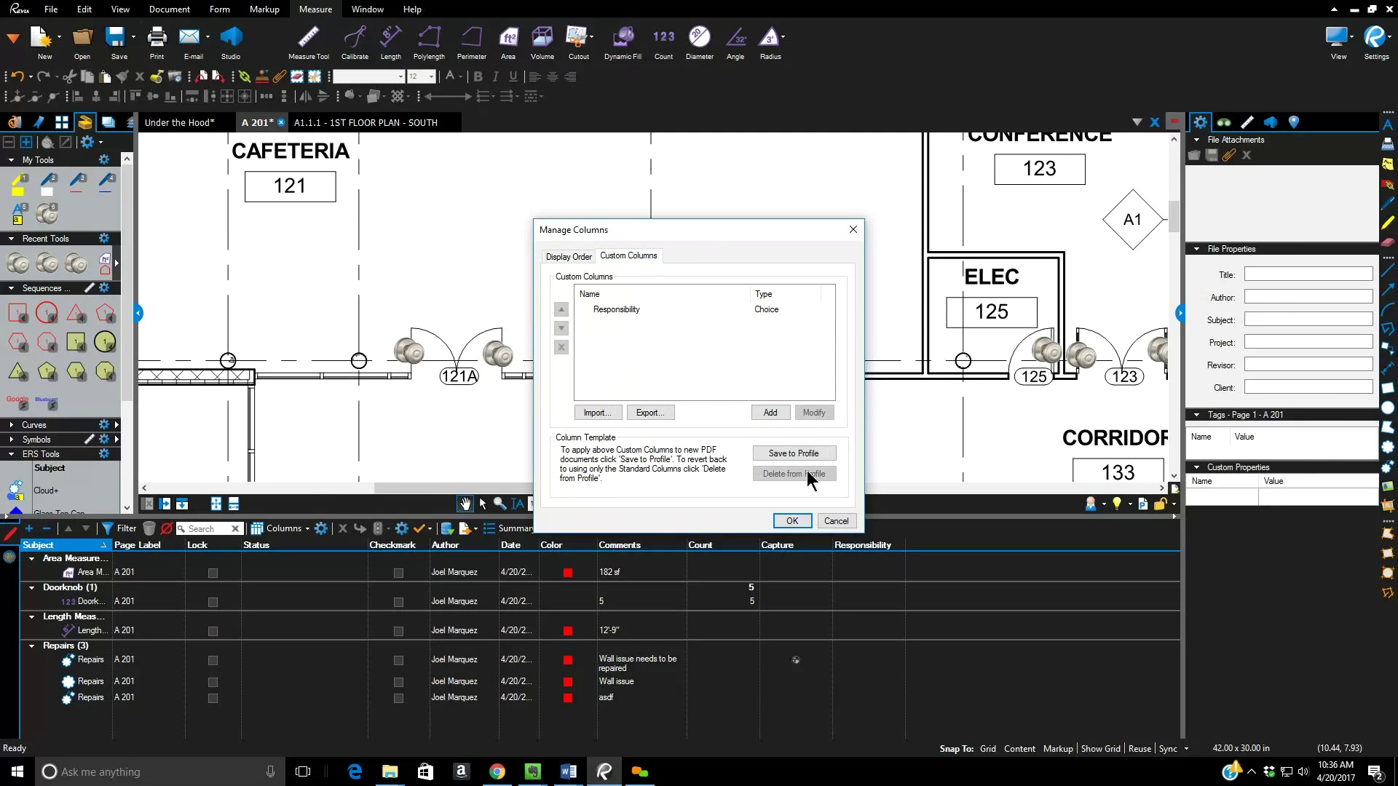
left_click(836, 521)
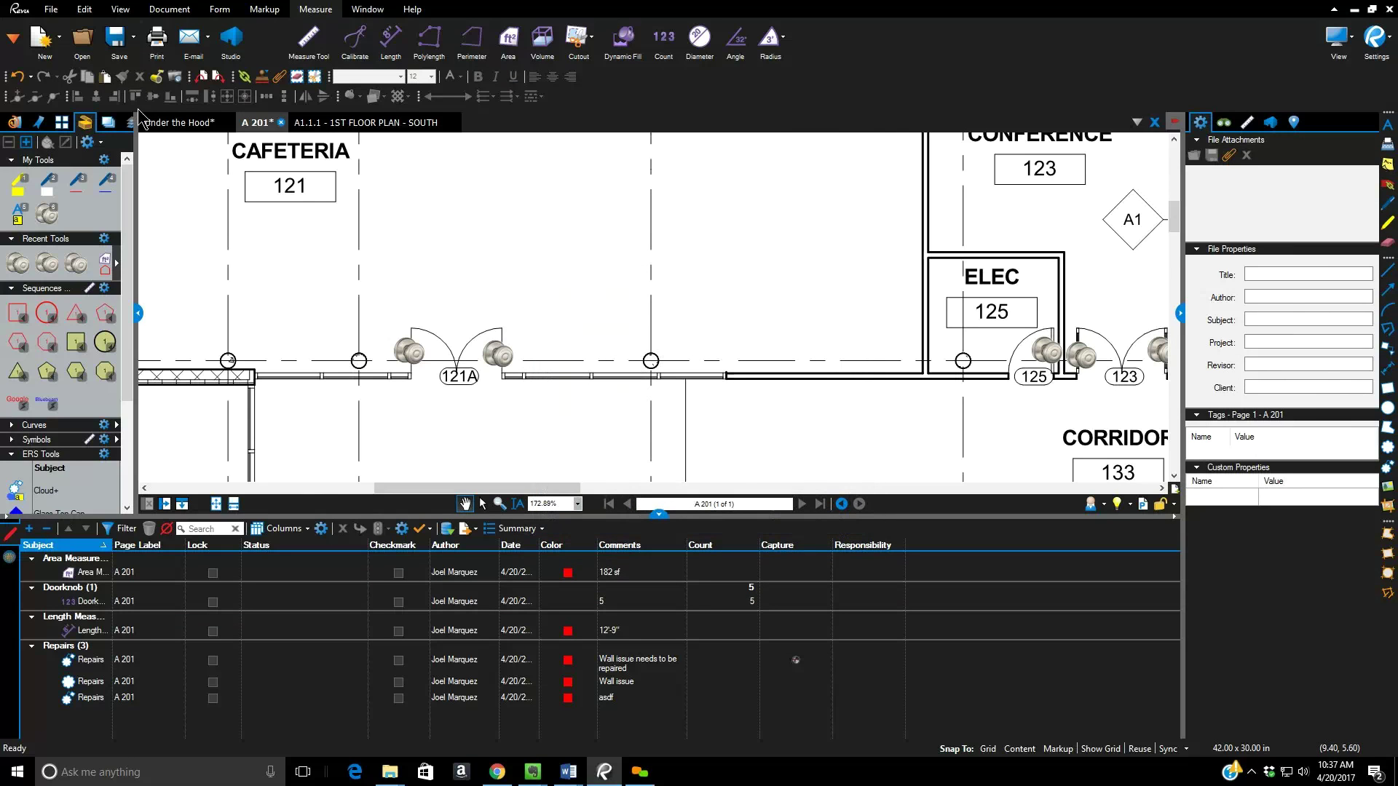
- Switch to the A1.1.1 - 1ST FLOOR PLAN - SOUTH drawing and examine the column types offered for a new custom column
left_click(364, 122)
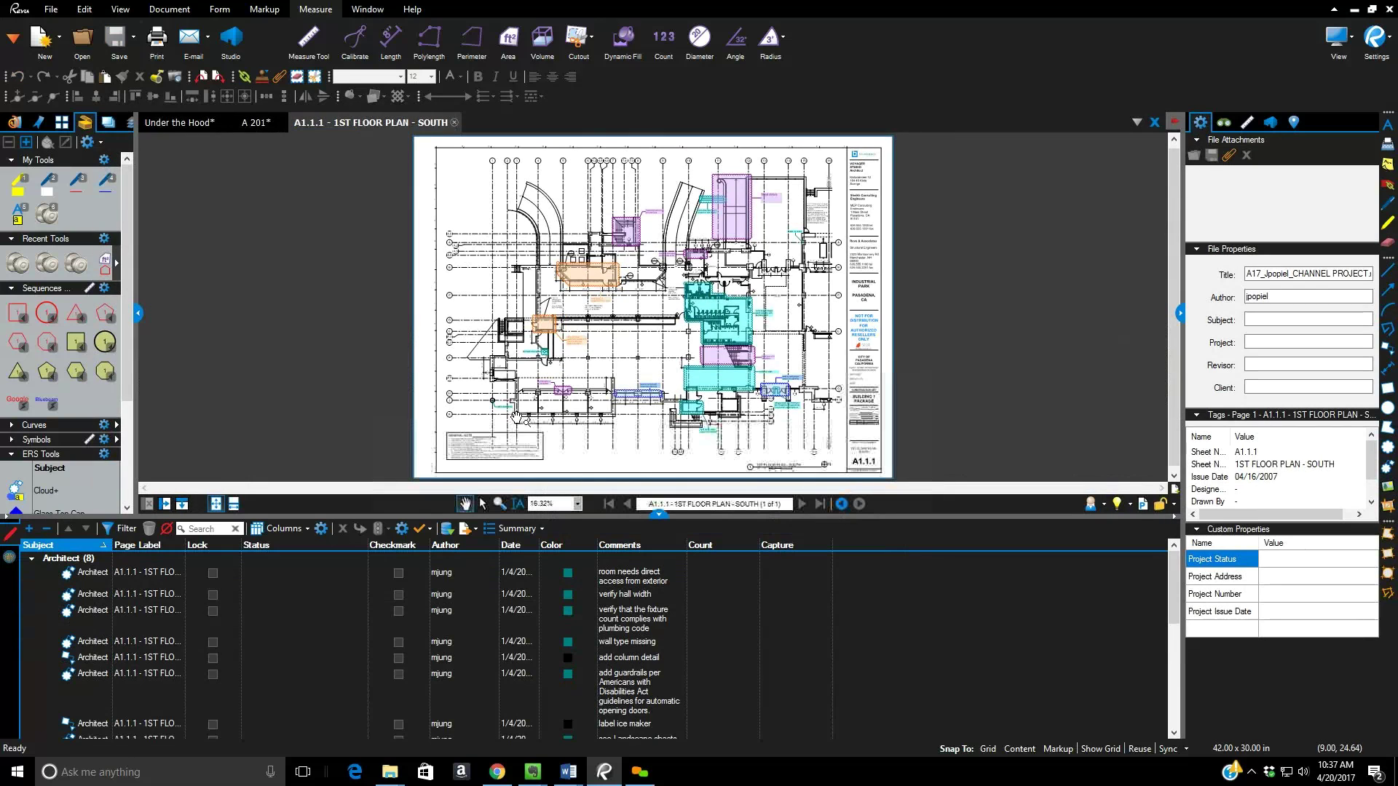
right_click(325, 546)
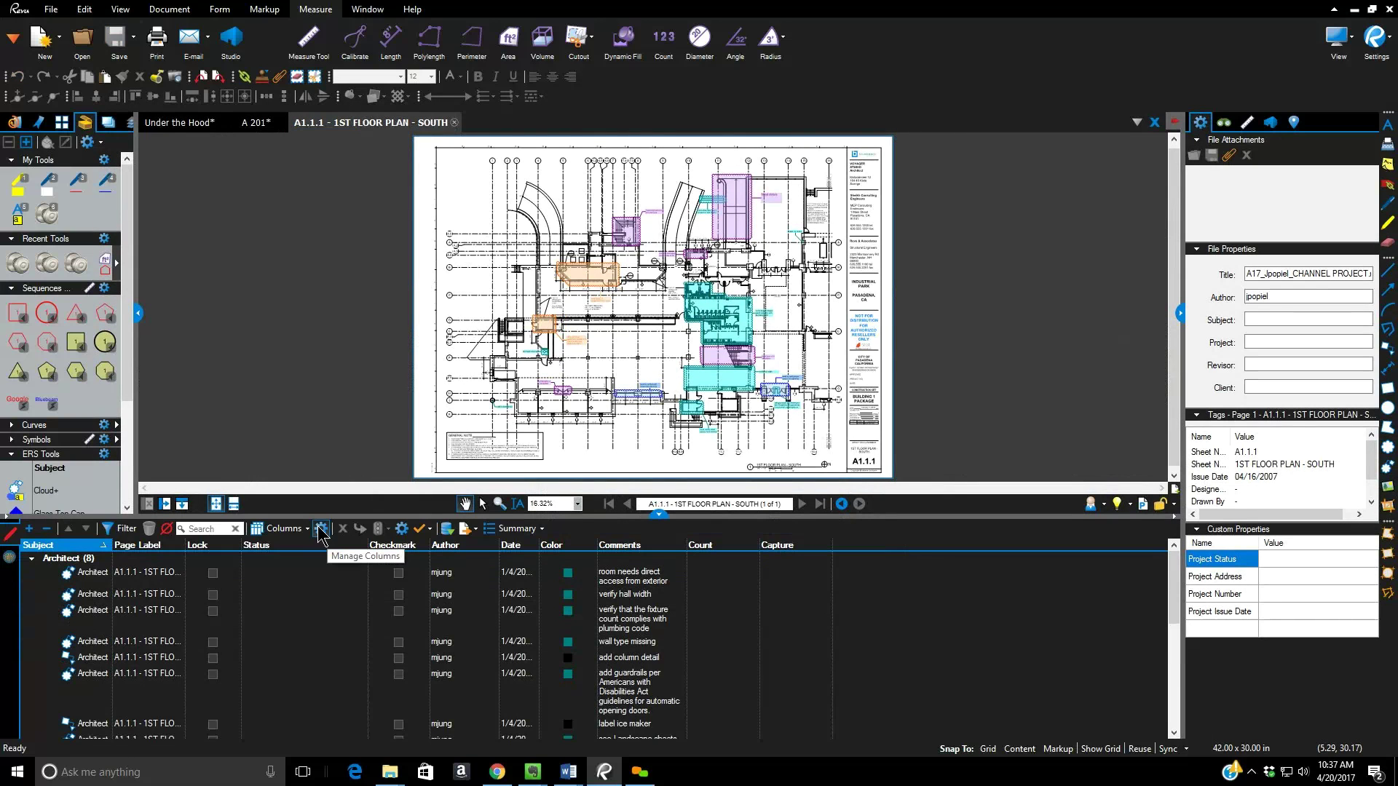
left_click(368, 556)
left_click(626, 256)
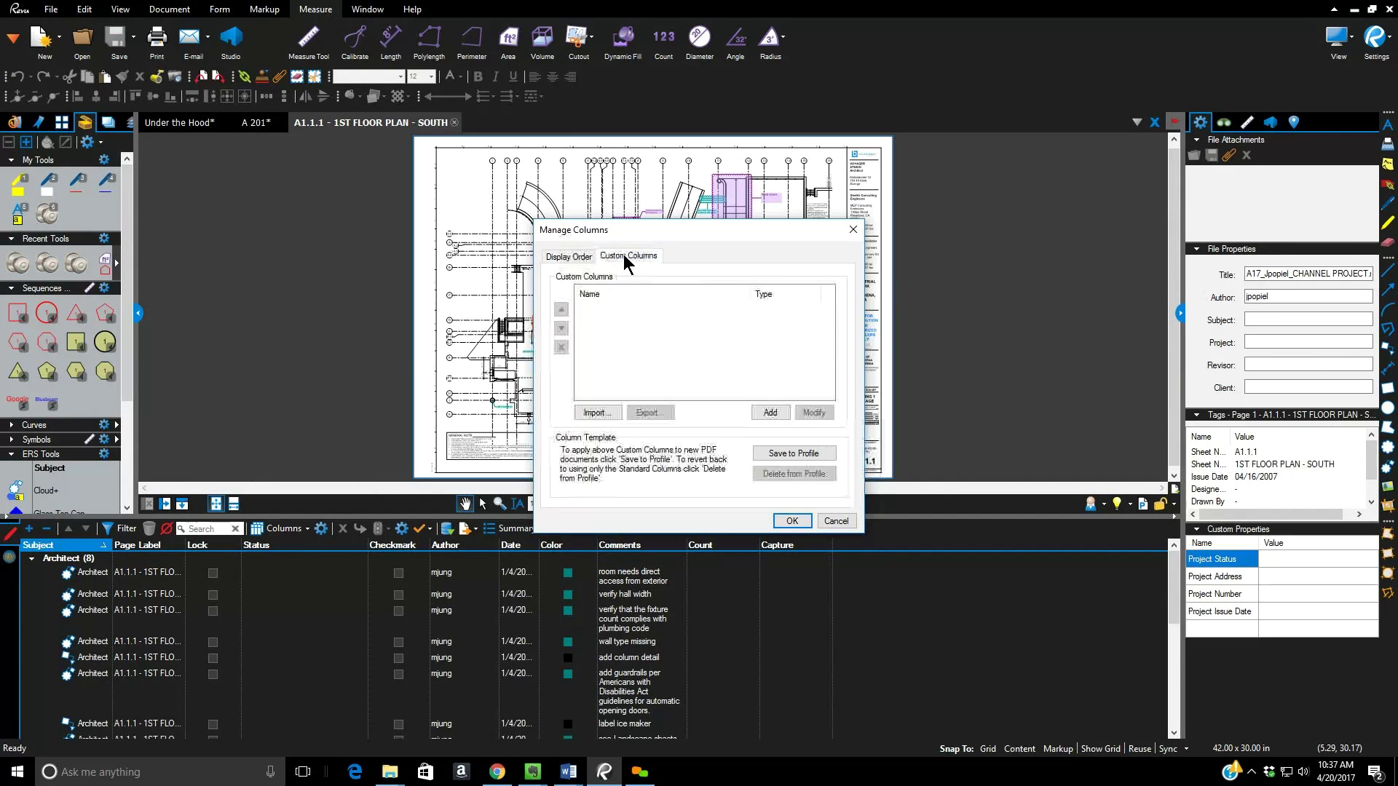
left_click(771, 413)
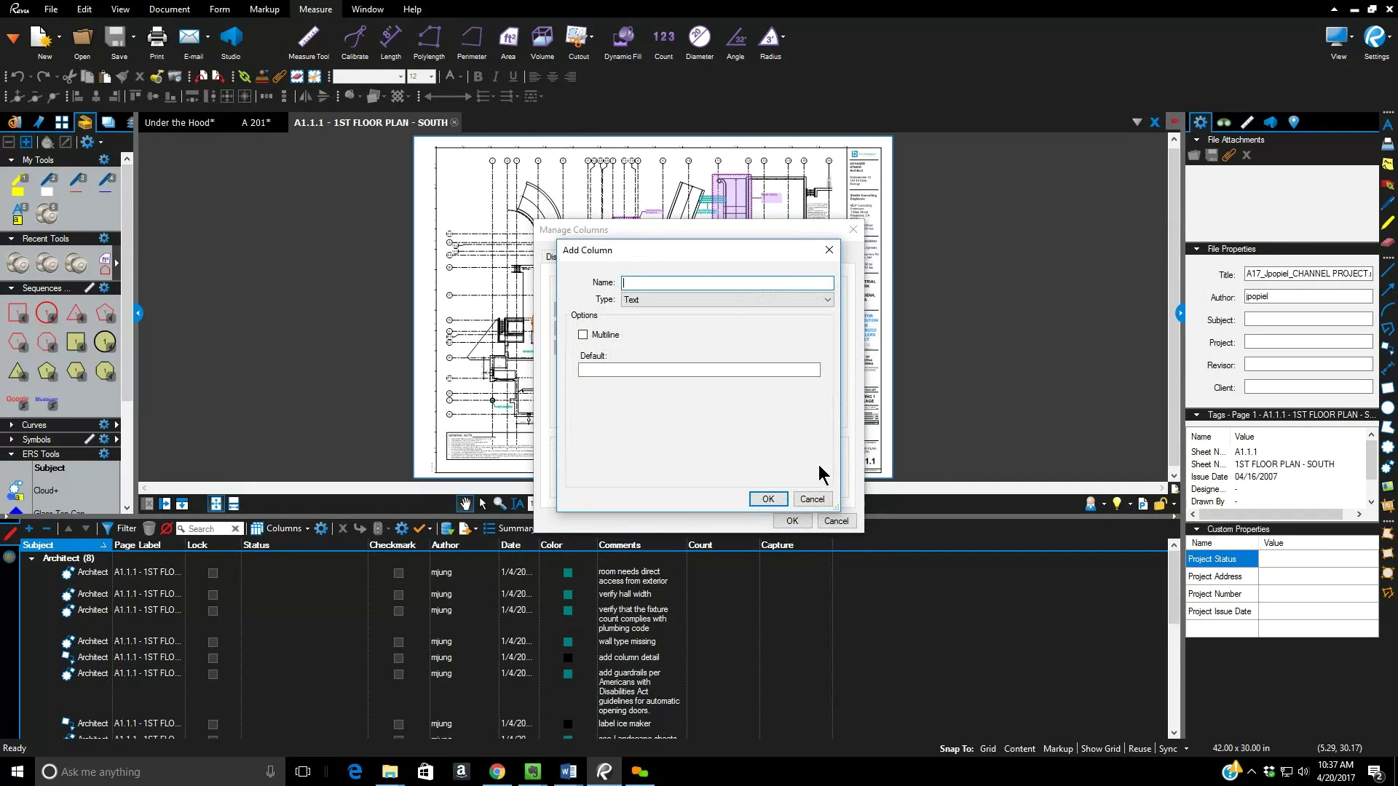
left_click(785, 299)
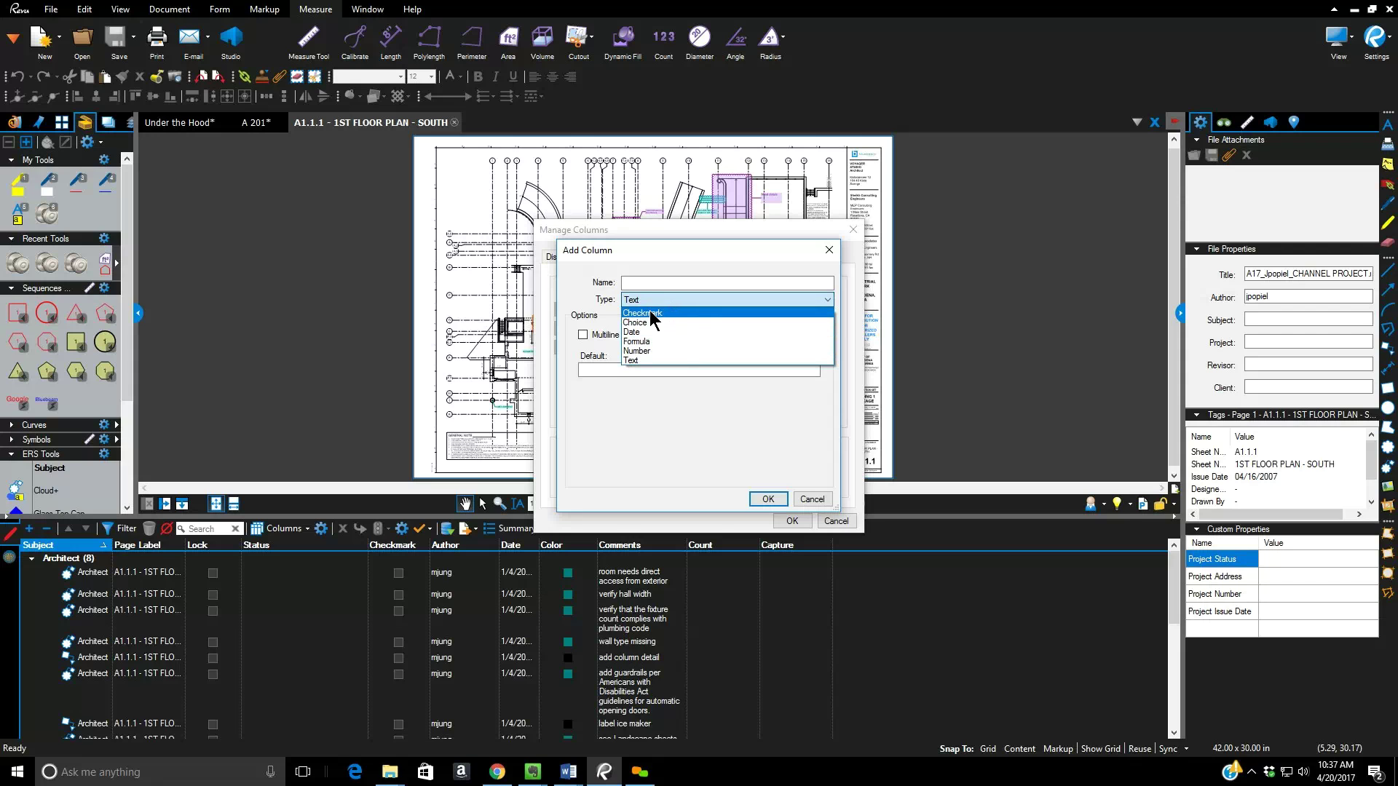
left_click(823, 509)
left_click(812, 499)
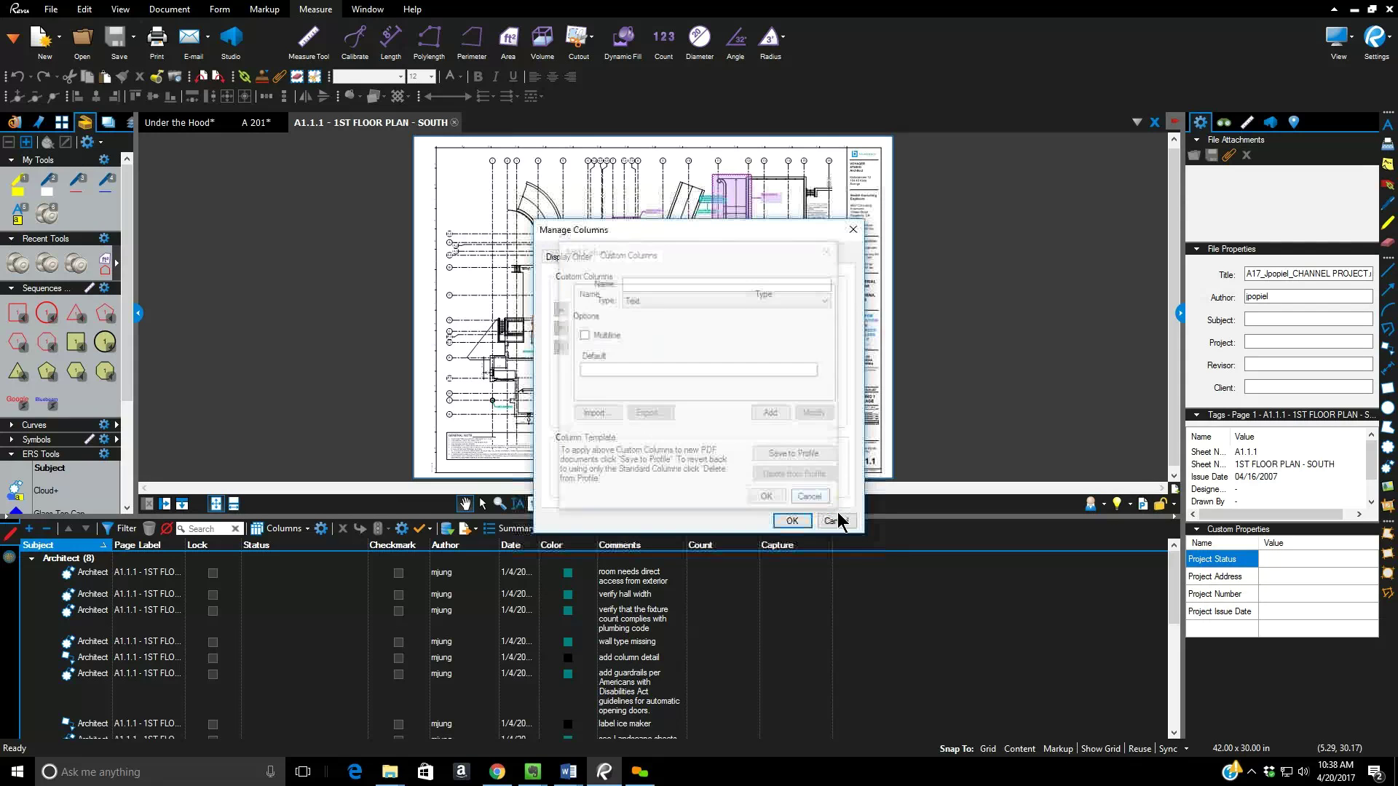
left_click(836, 520)
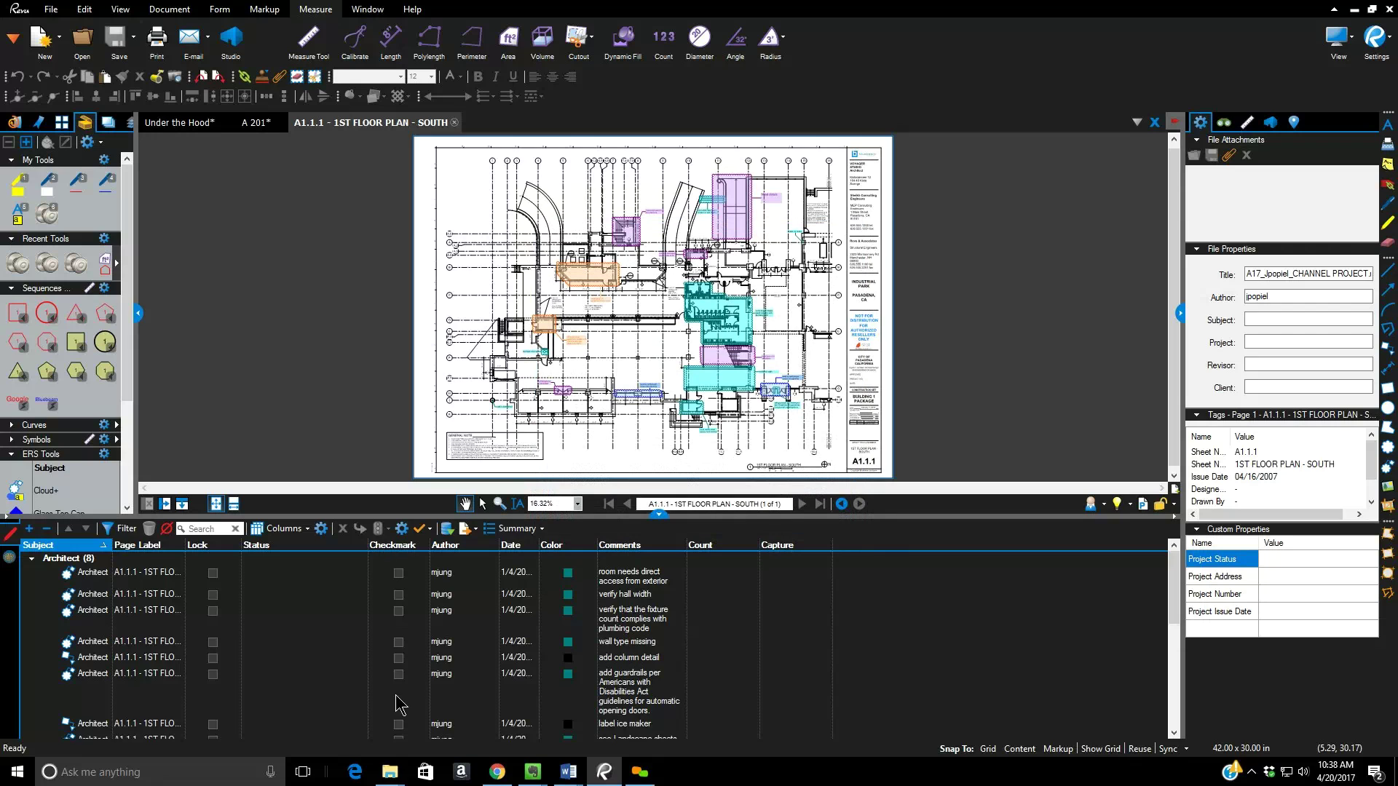
- Checkmark the Architect markups "room needs direct access from exterior" and "verify hall width" in the Markups list
left_click(399, 575)
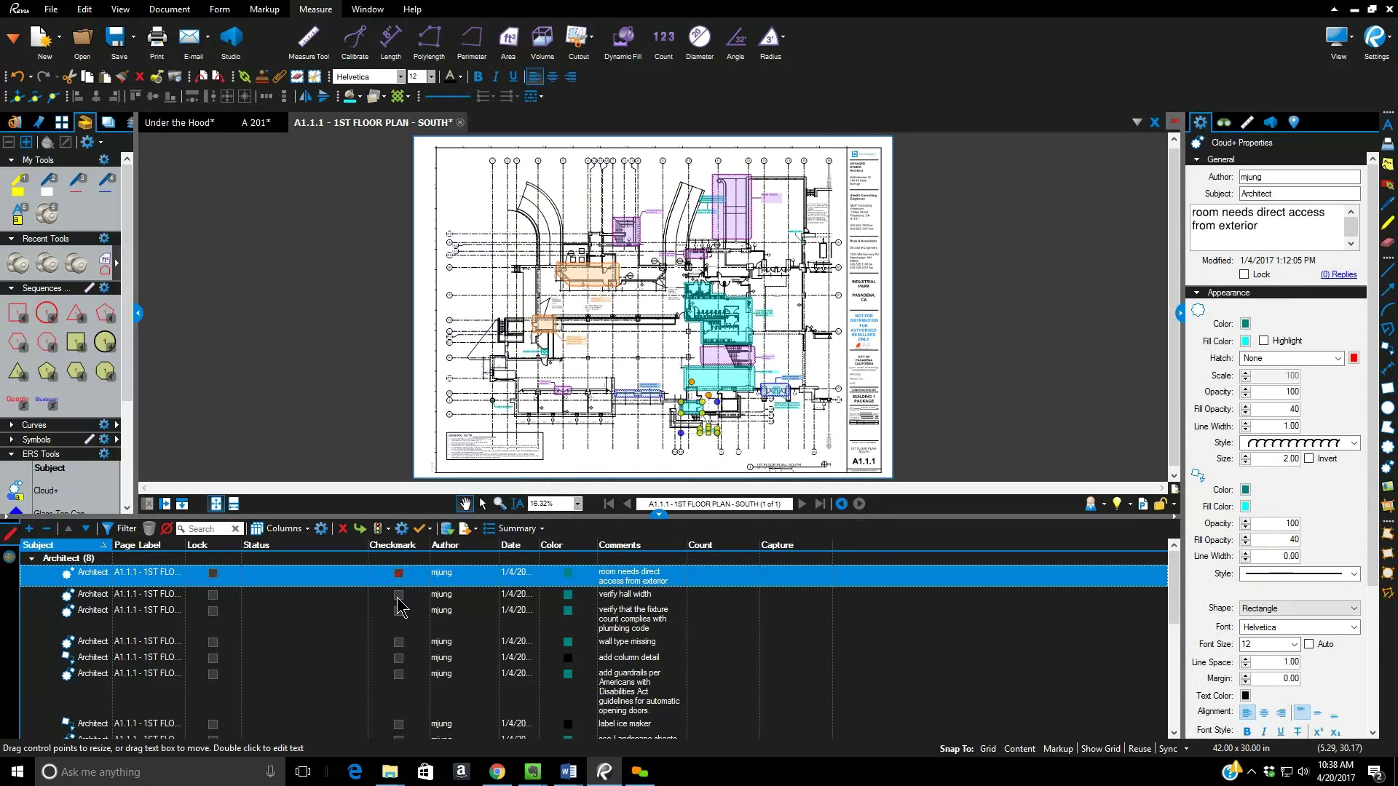
left_click(399, 597)
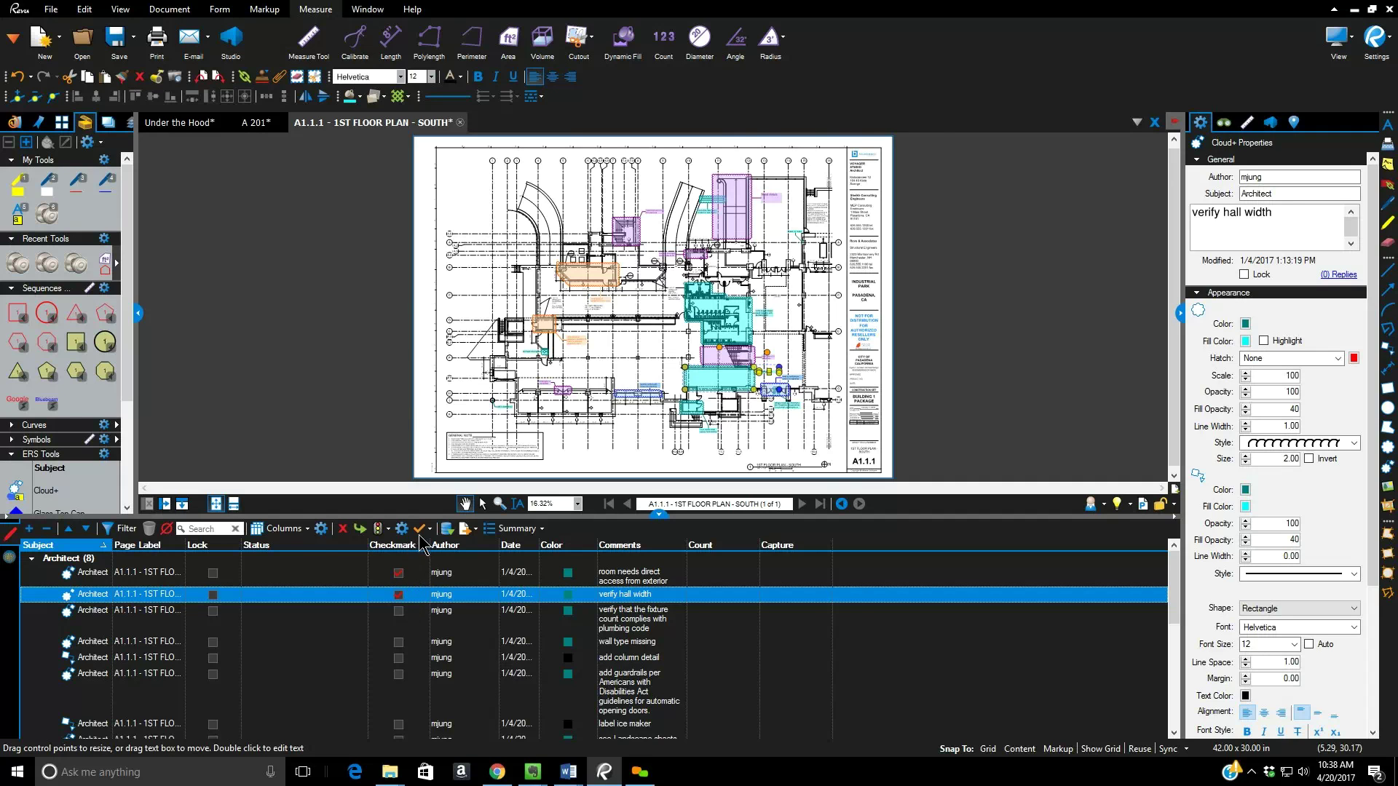
- Add a custom column named Fixed of type Checkmark, unchecked by default, to the Markups list
left_click(314, 535)
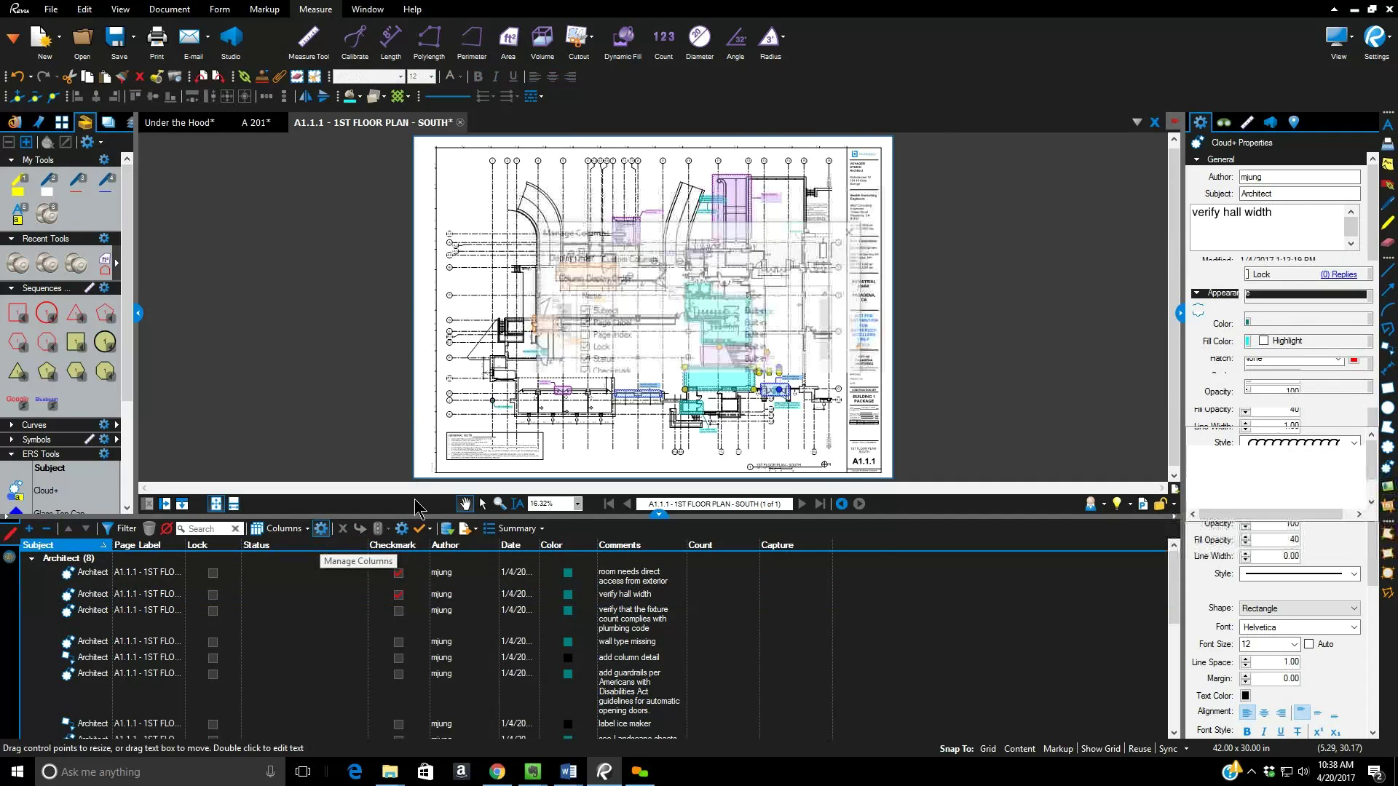
left_click(618, 258)
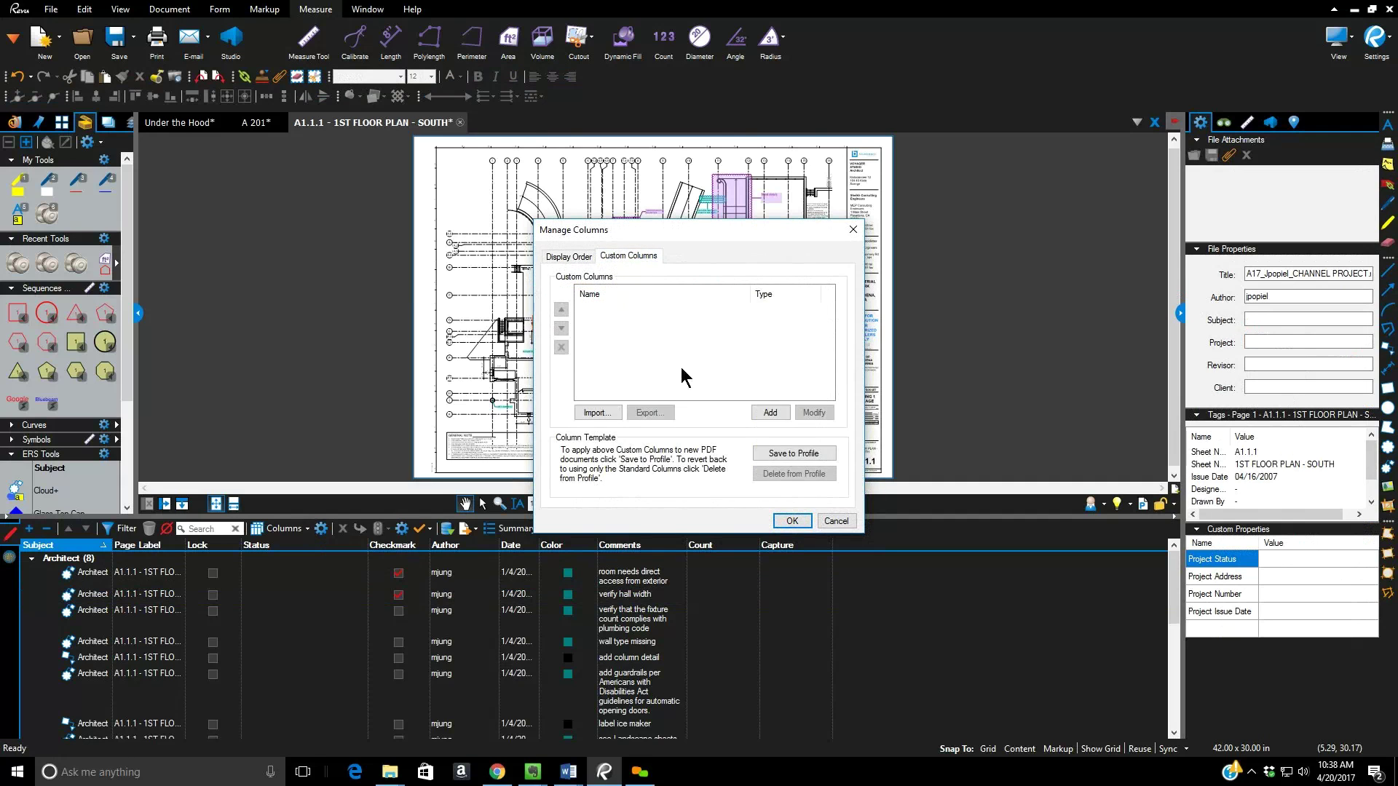
left_click(758, 413)
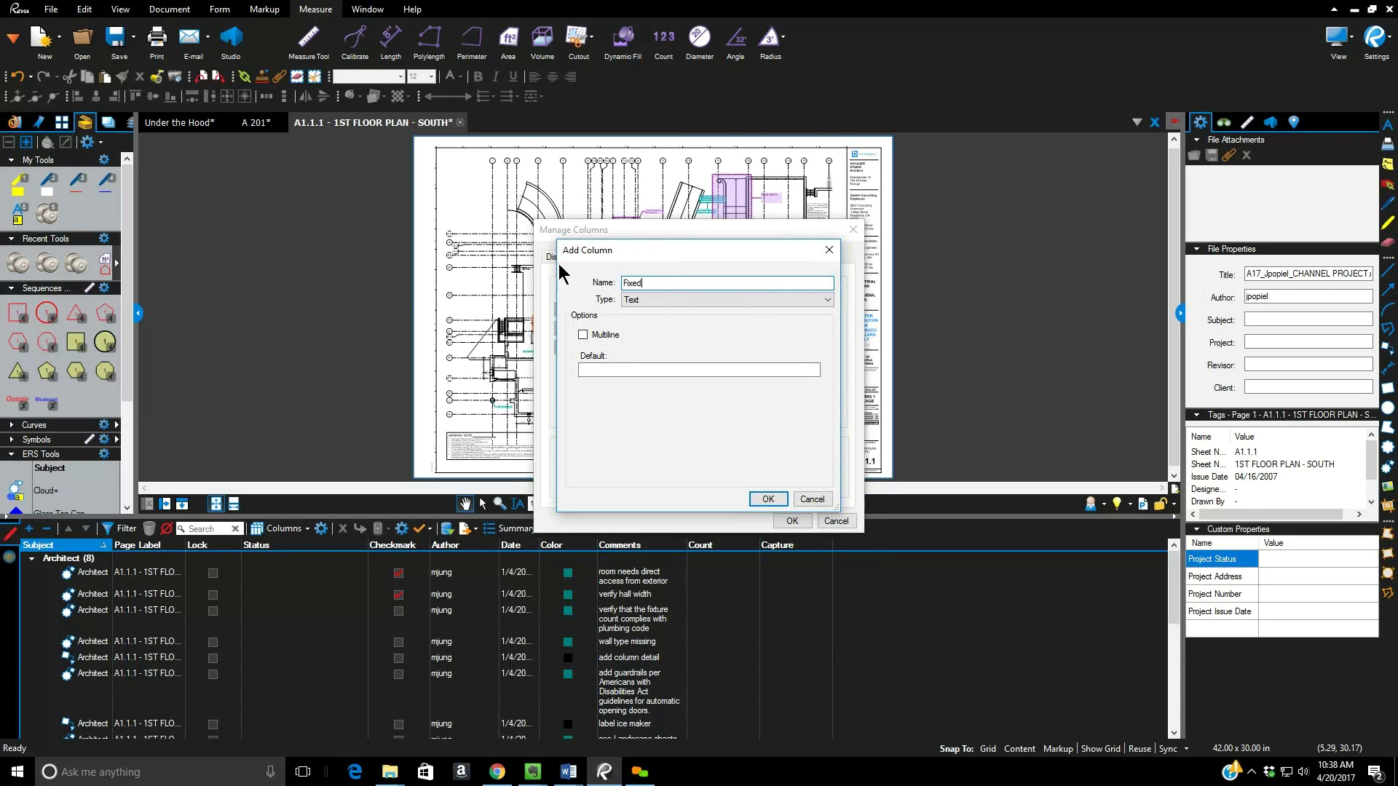
left_click(633, 300)
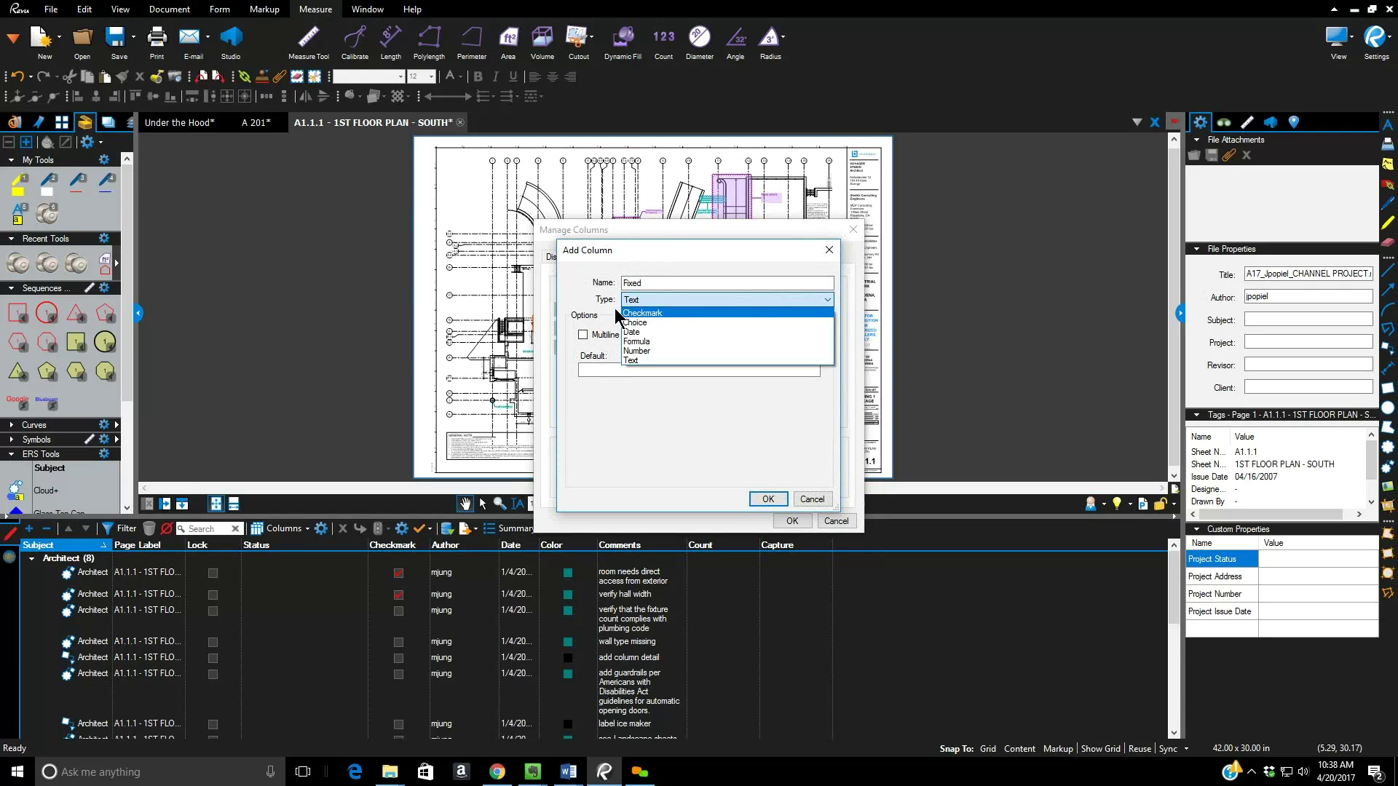
left_click(645, 314)
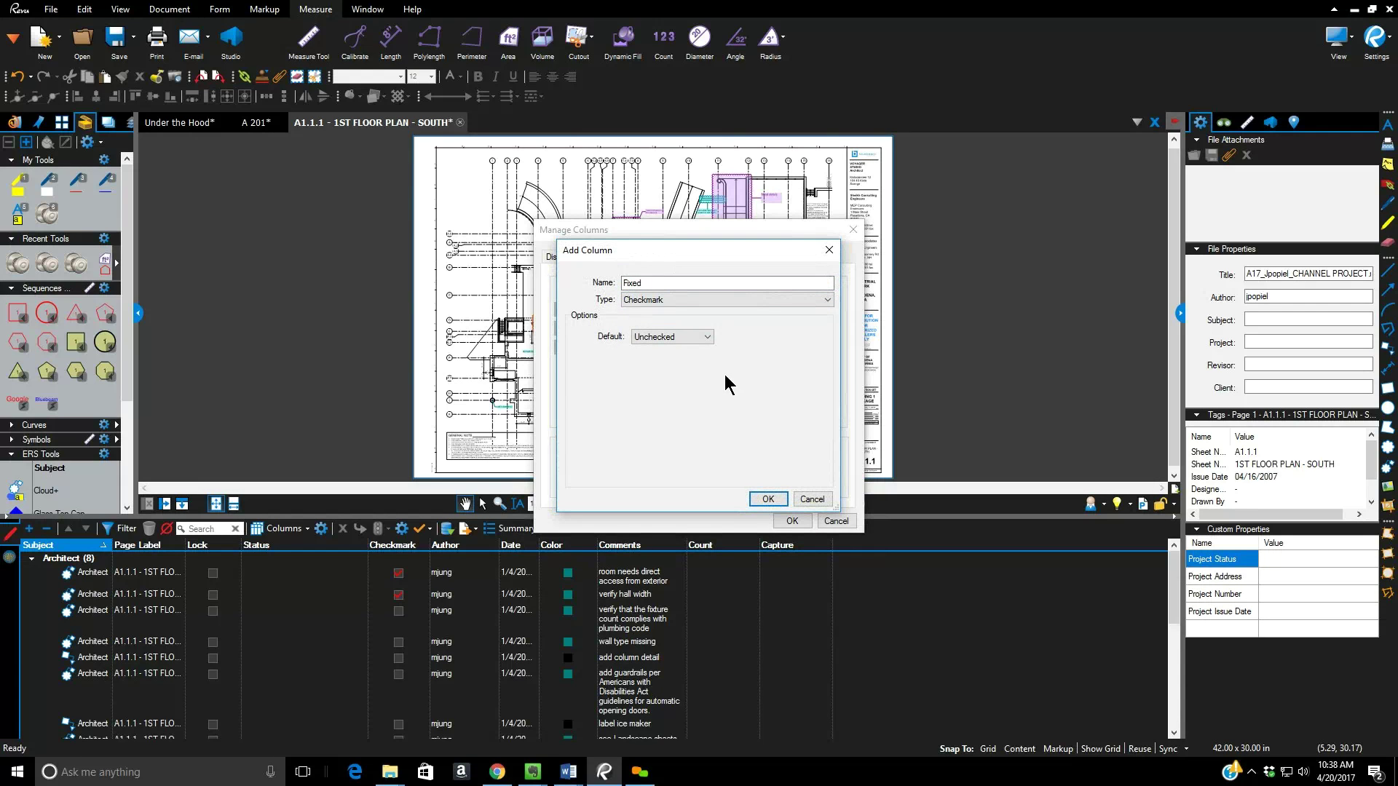
left_click(769, 501)
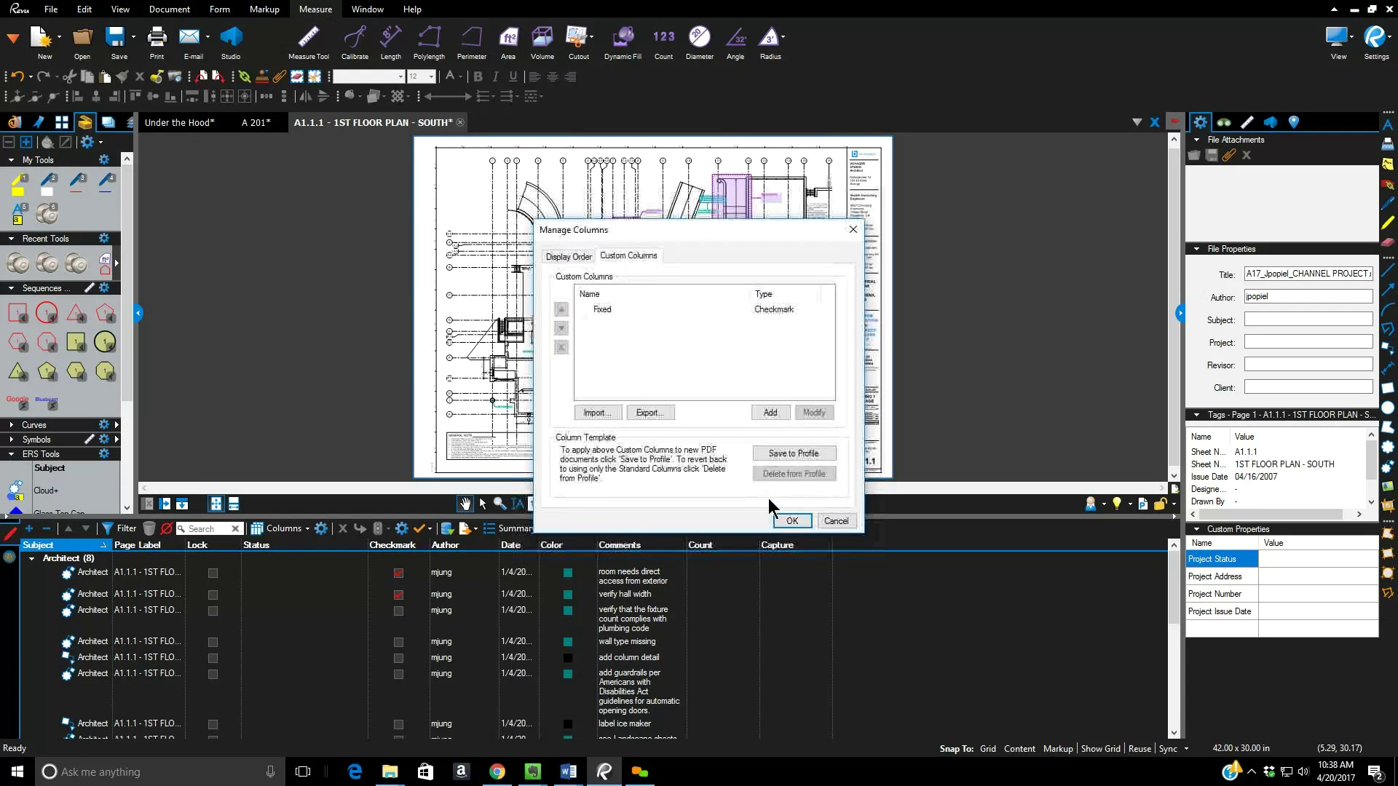
left_click(792, 522)
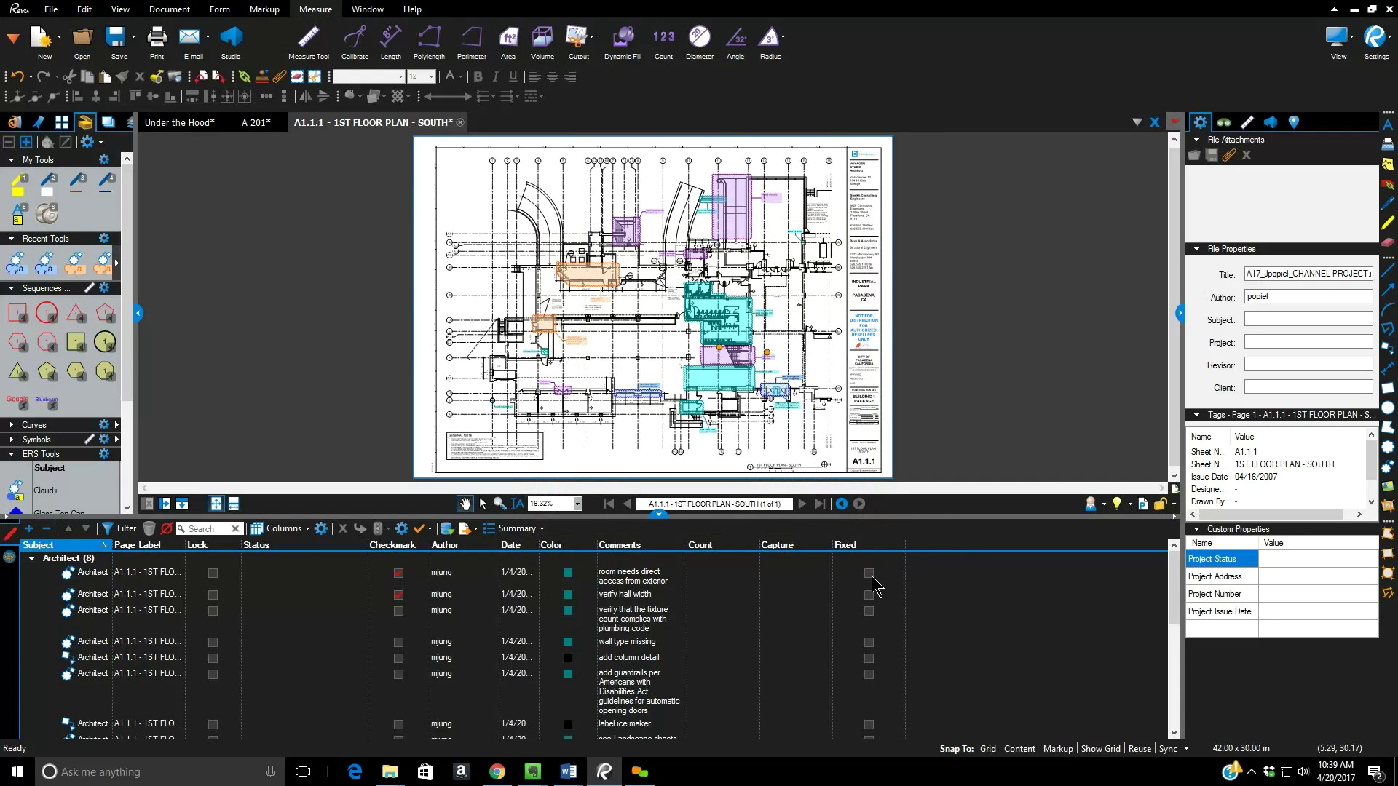
- Mark the exterior access, hall width, column detail and guardrails markups as Fixed, and sort the list by the Fixed column
left_click(869, 574)
left_click(870, 595)
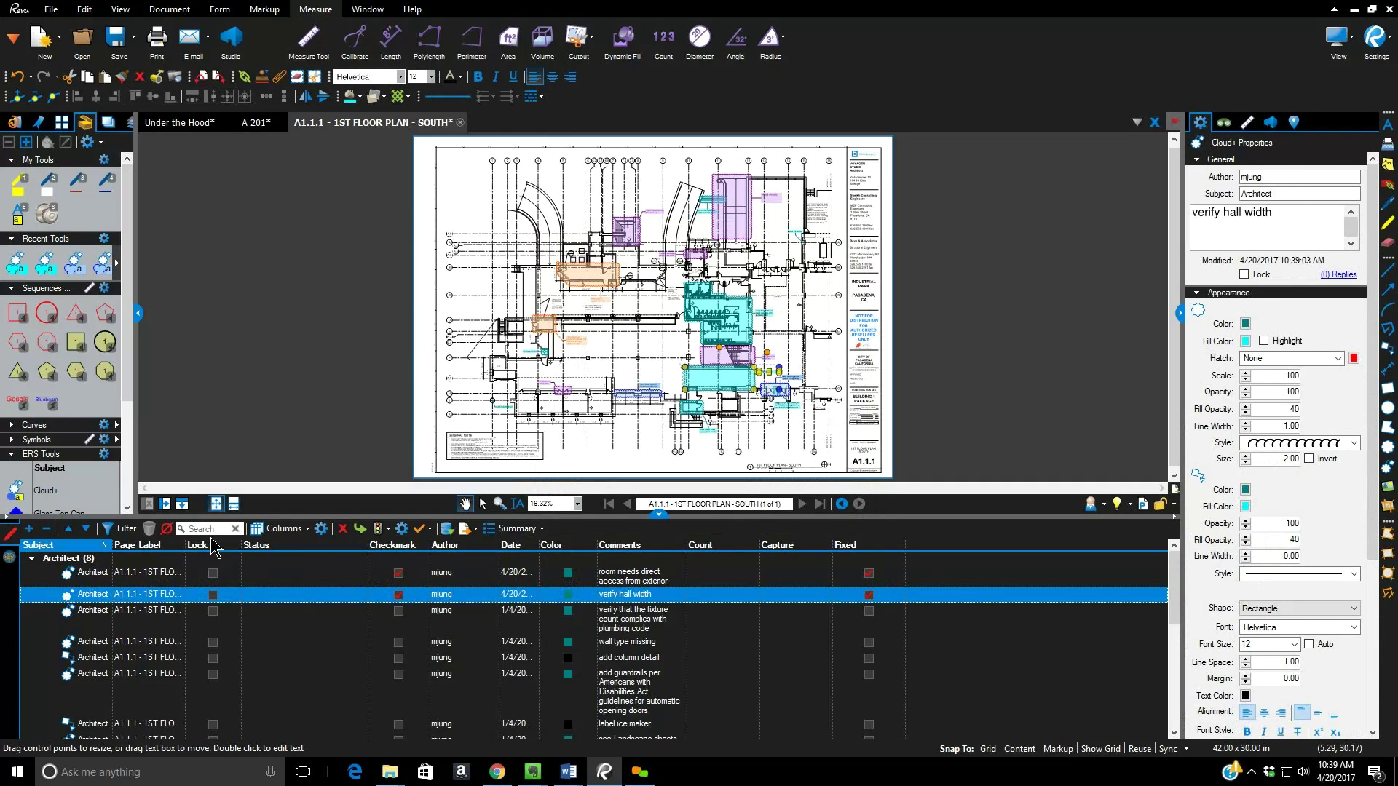
left_click(869, 659)
left_click(869, 674)
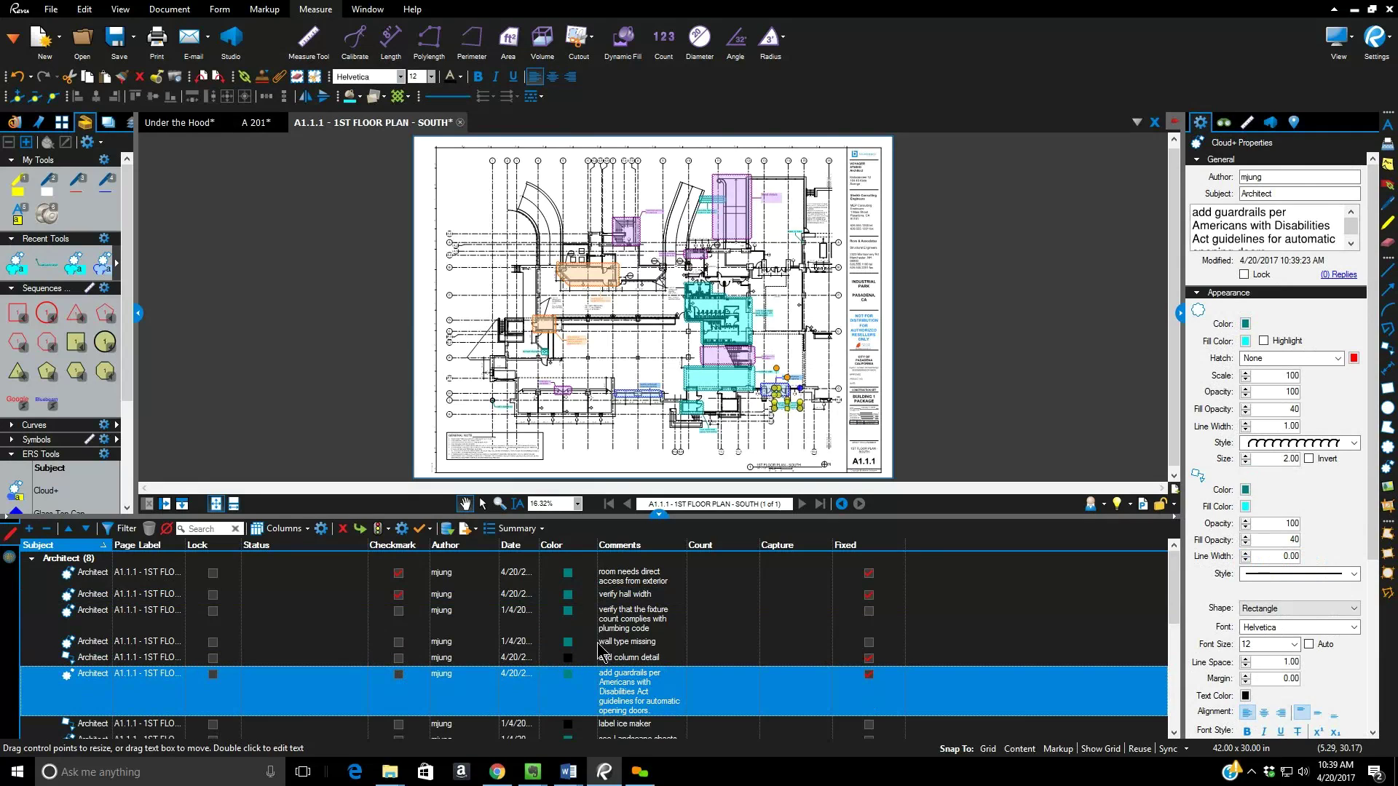
left_click(855, 546)
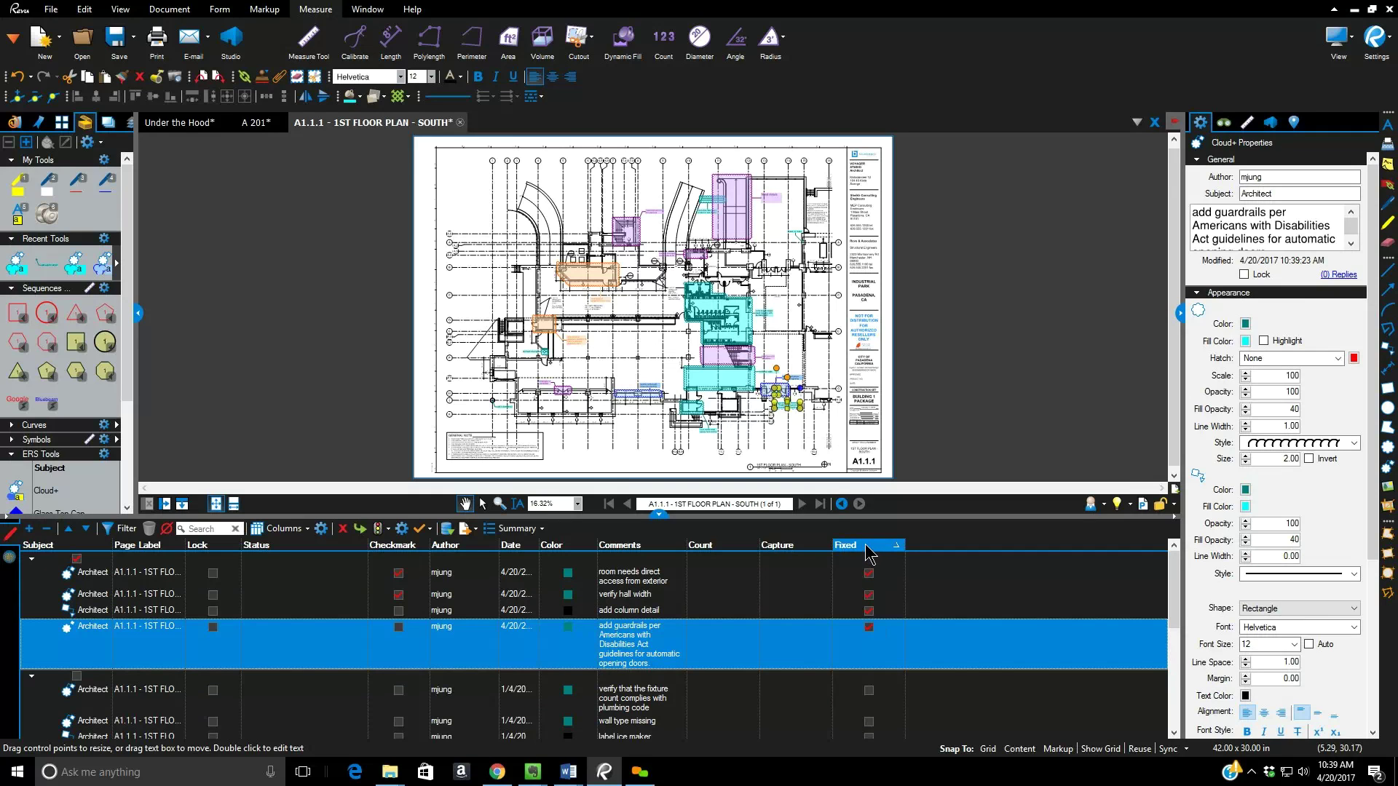
- Start a new custom Markups list column of type Date, in MM/dd/yy format, and name it Fix deadline
left_click(321, 529)
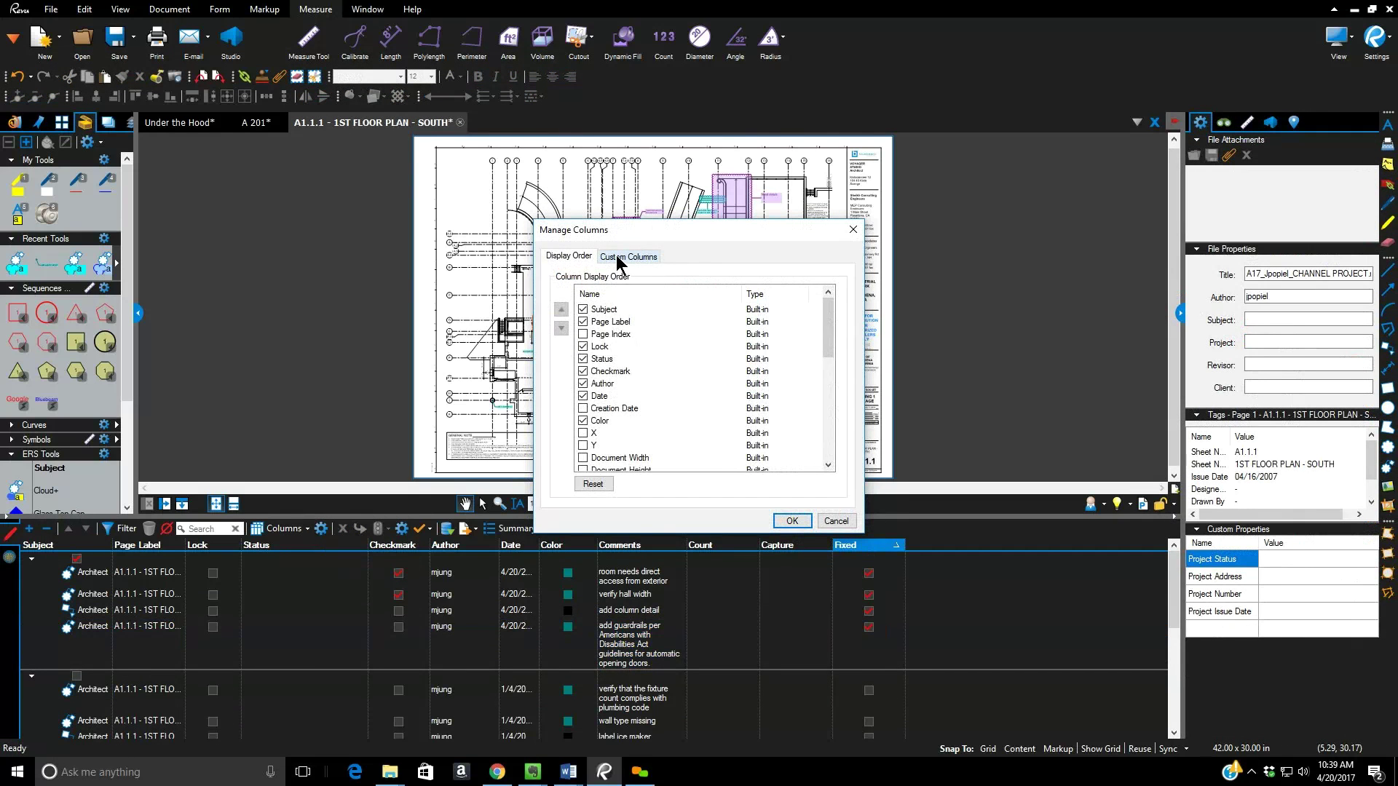
left_click(617, 259)
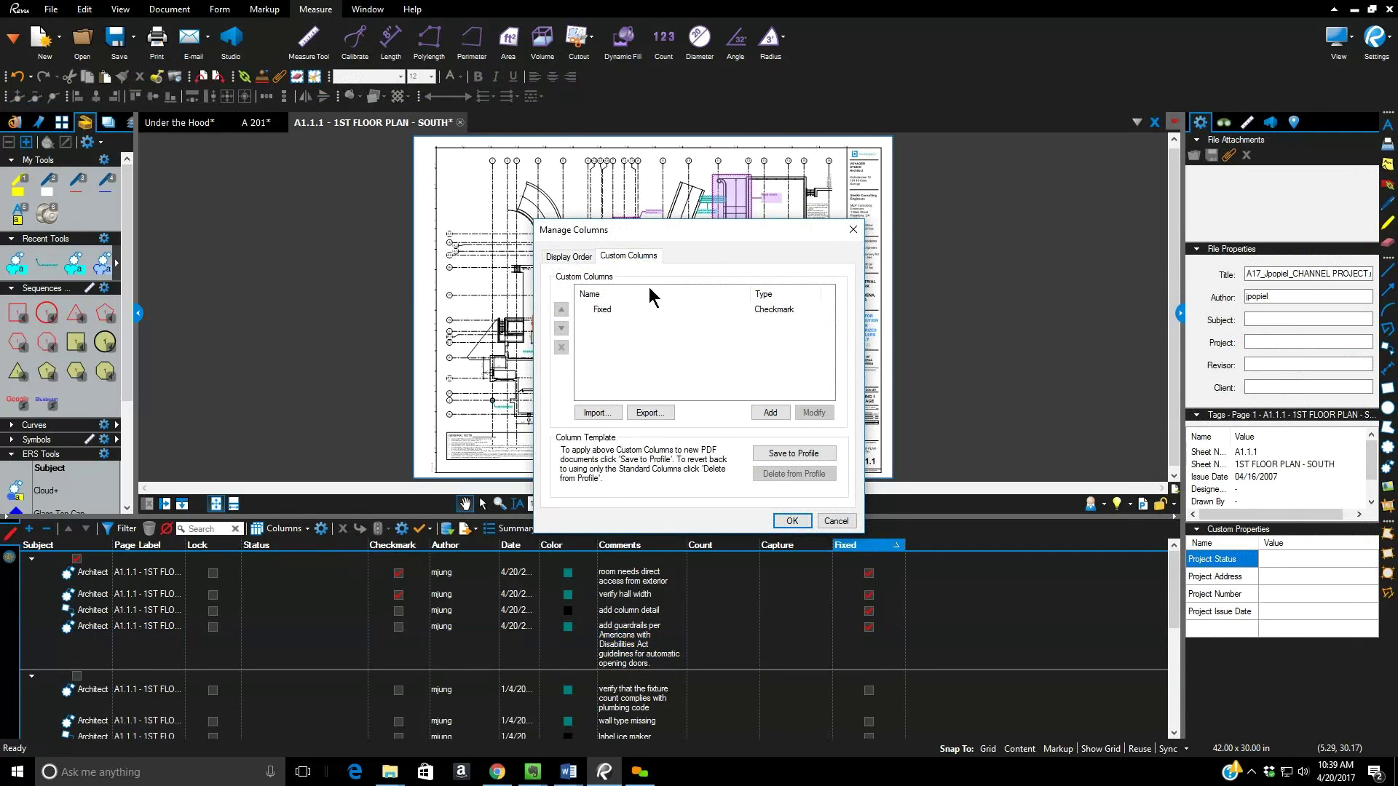
left_click(769, 412)
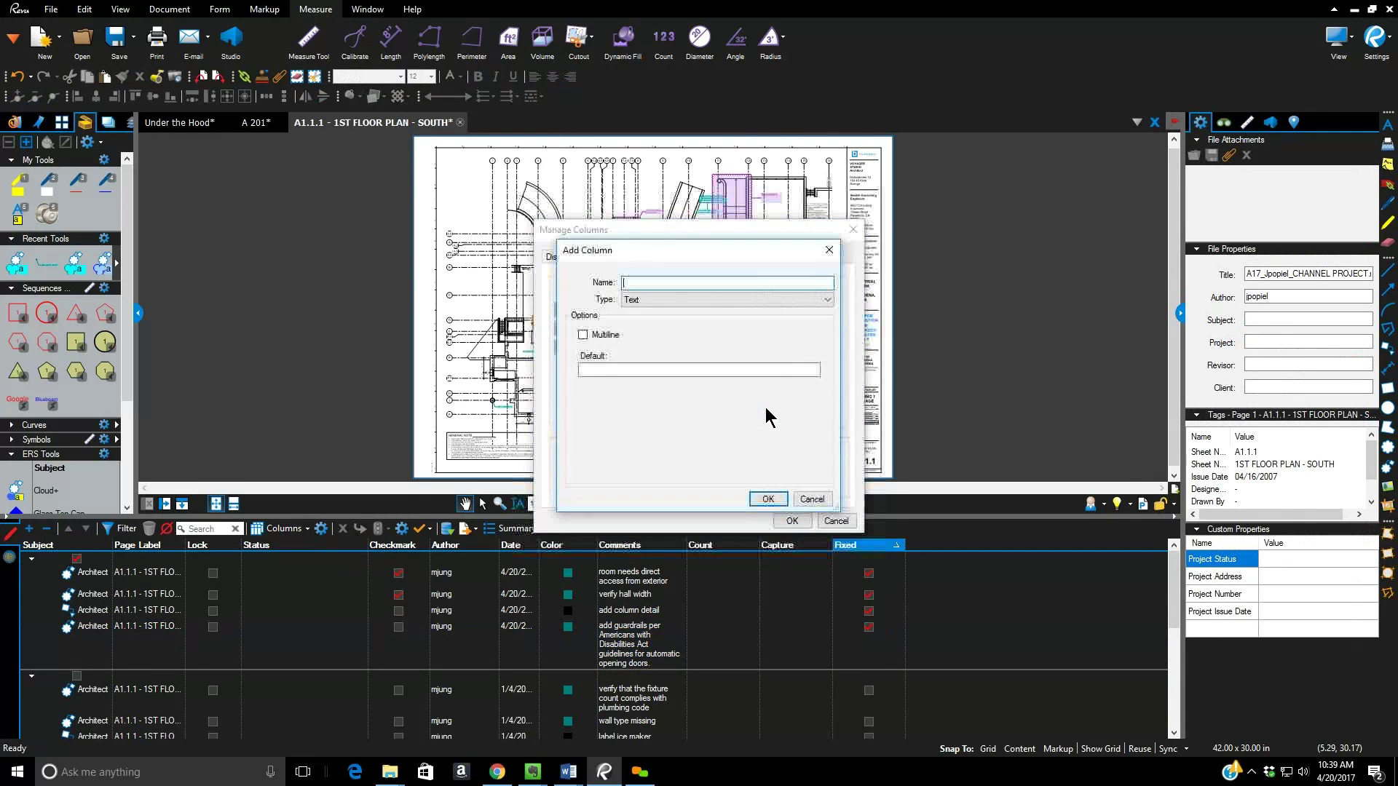
left_click(690, 296)
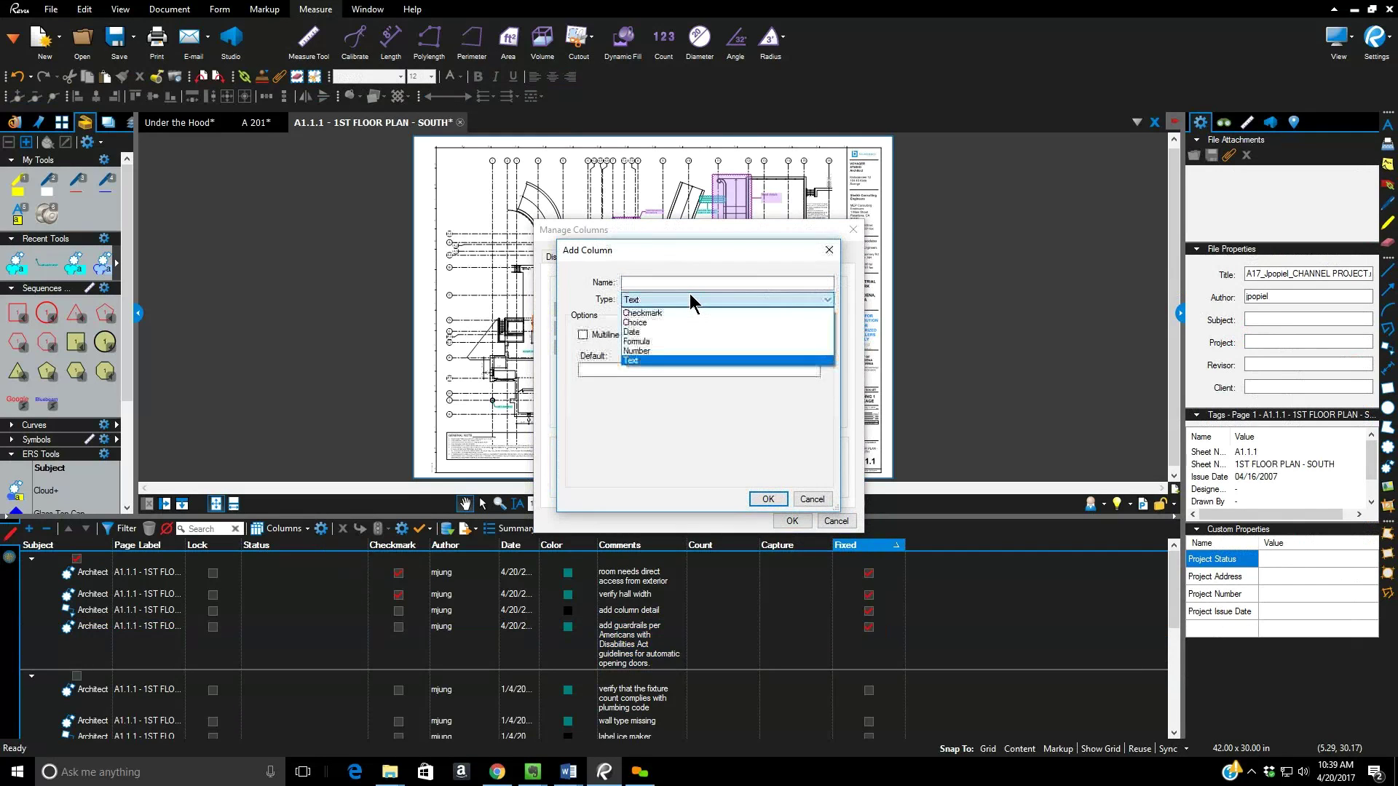
left_click(681, 333)
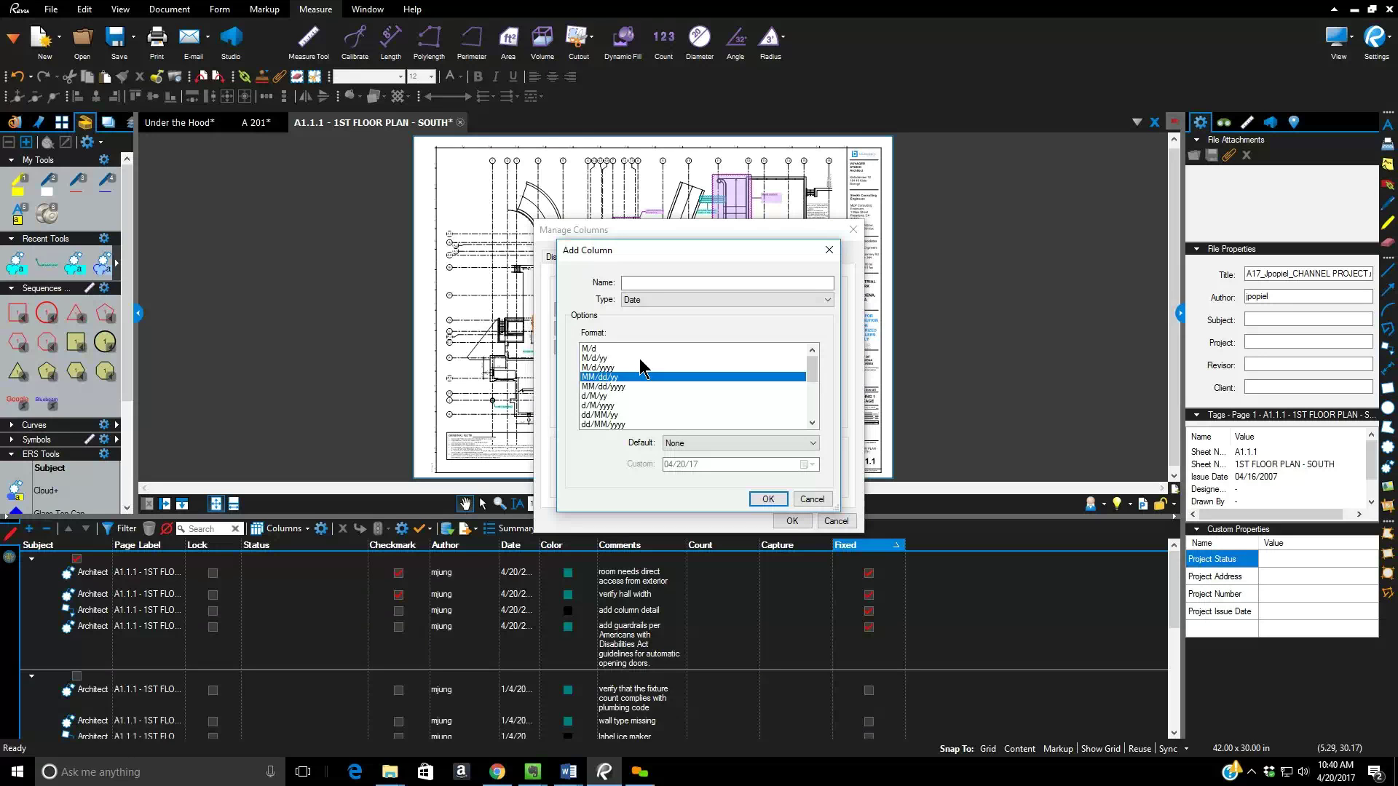
left_click(640, 284)
type("Dera")
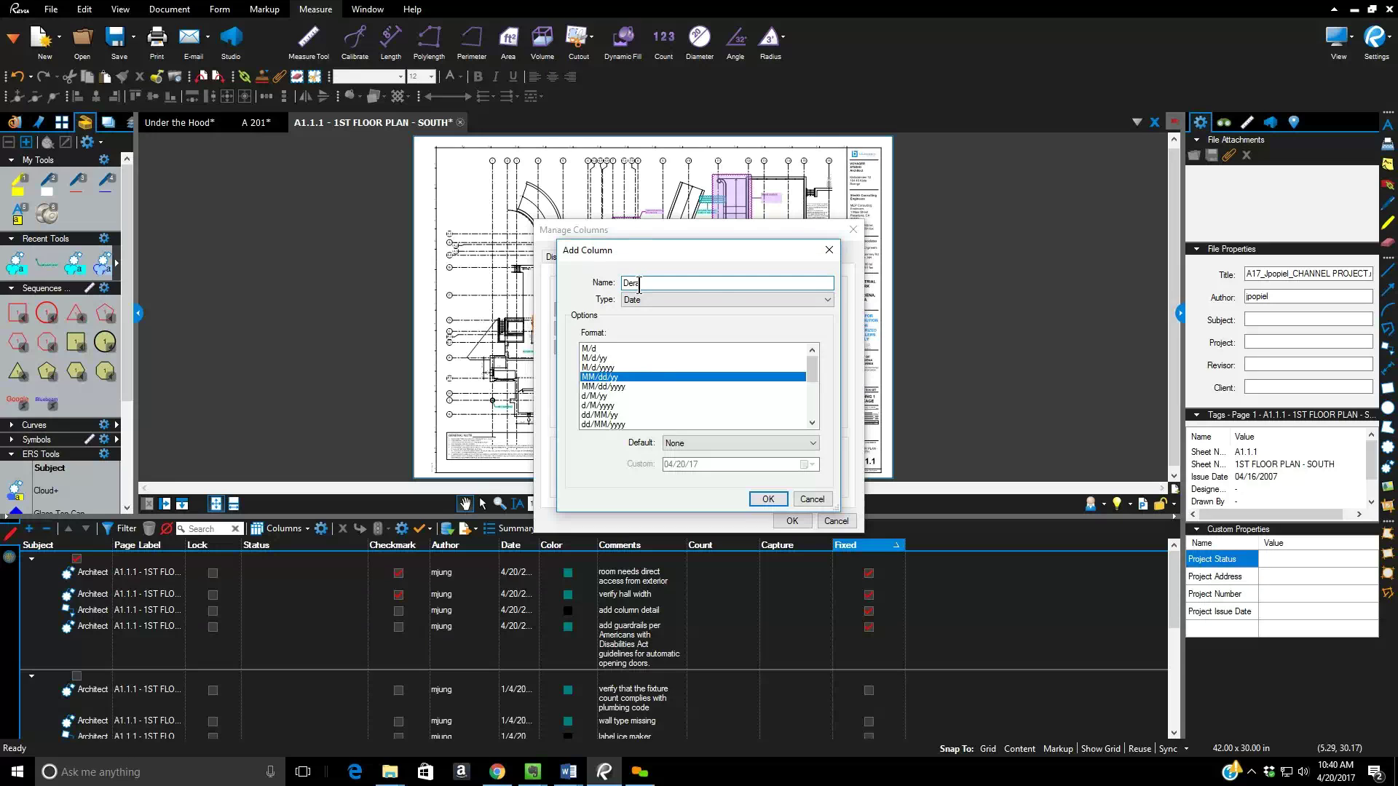
key("BackSpace")
key("BackSpace")
key("BackSpace")
key("BackSpace")
type("Fix deadline")
- Give the Fix deadline column a custom default date of 04/27/17, save it, and widen the list's Date column
left_click(812, 442)
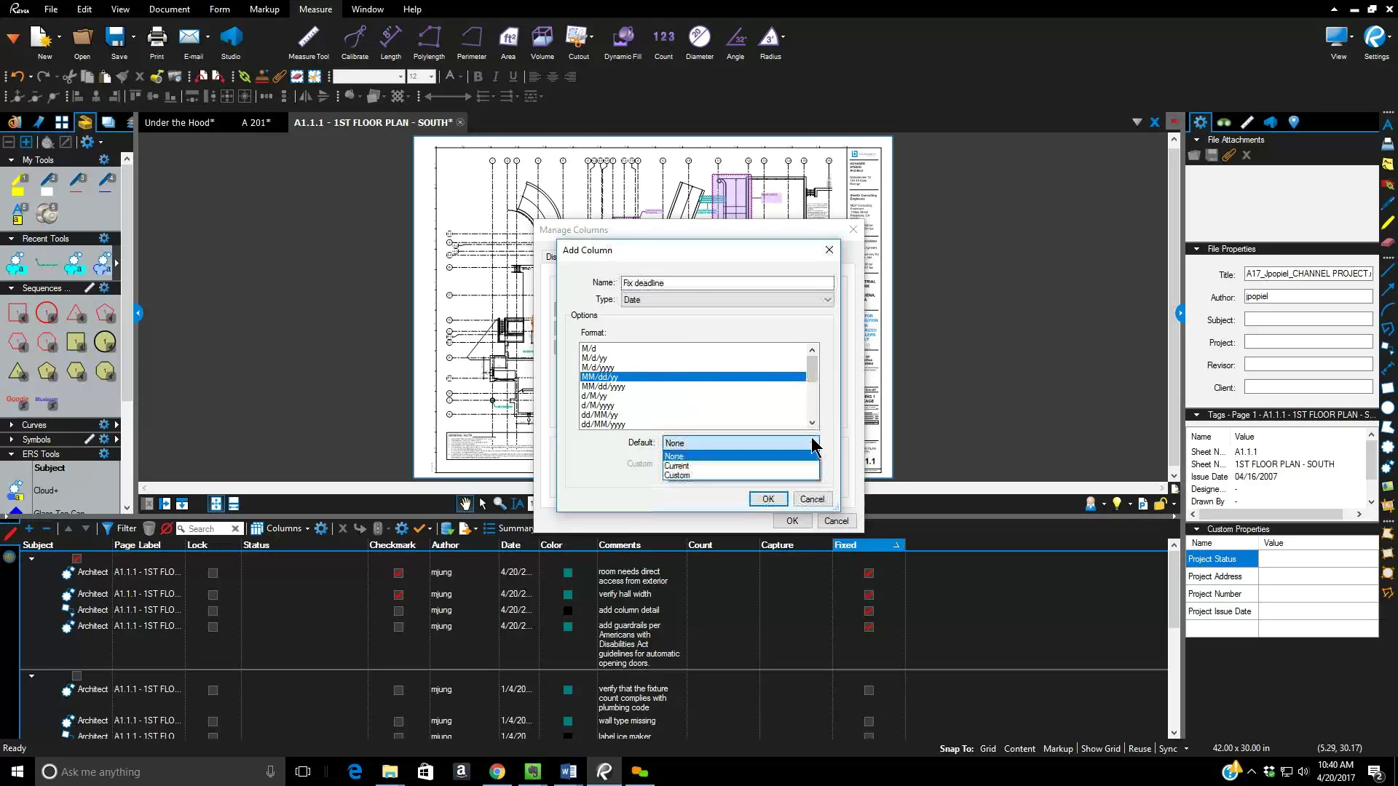
left_click(679, 475)
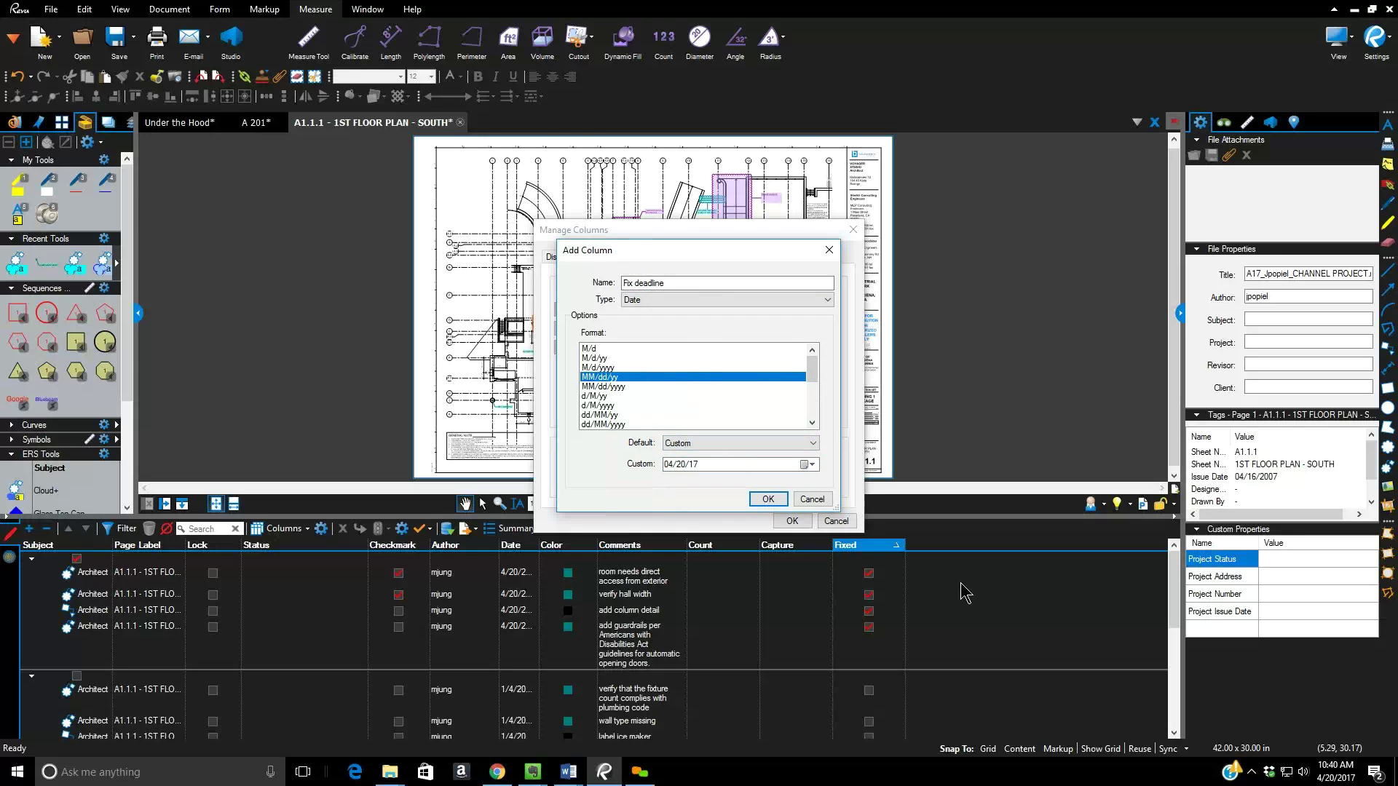
left_click(808, 464)
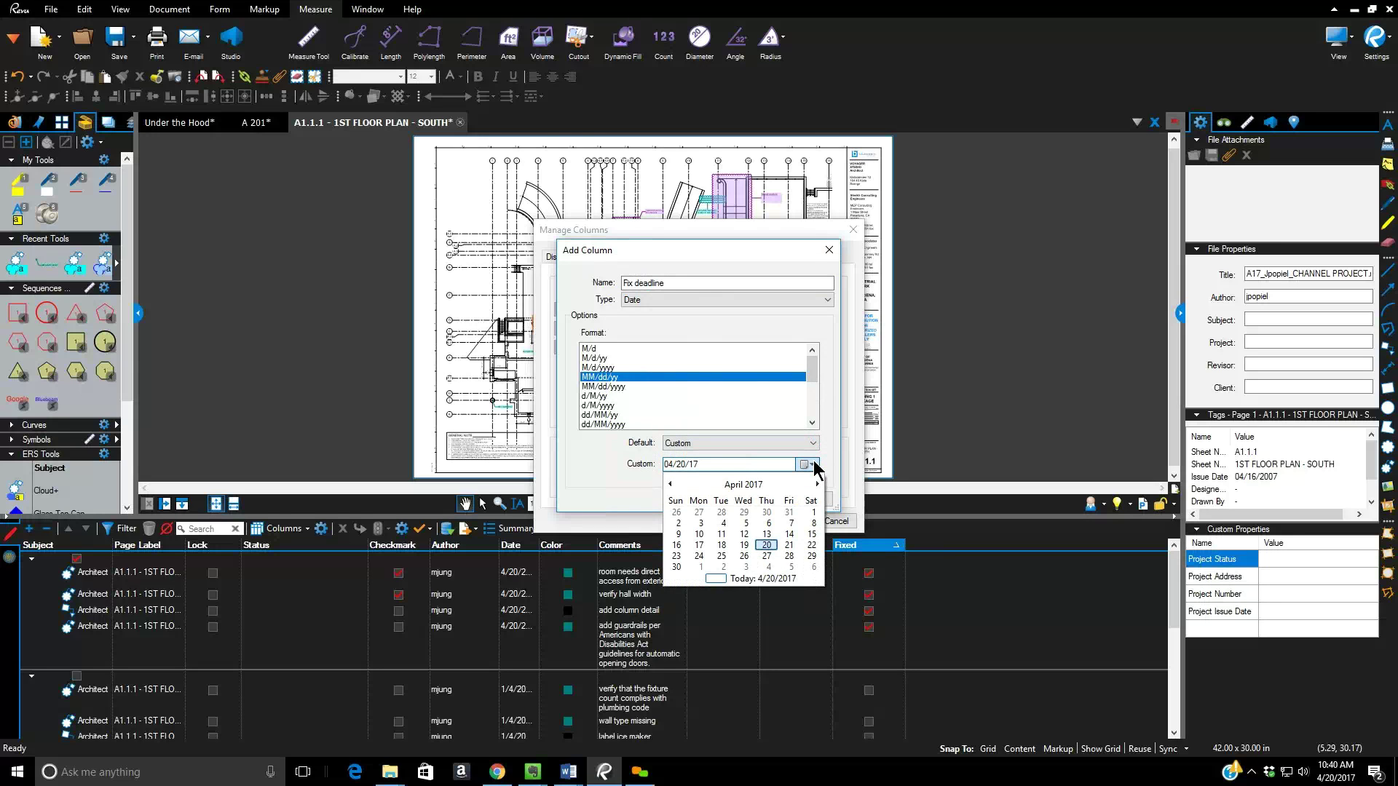
left_click(766, 555)
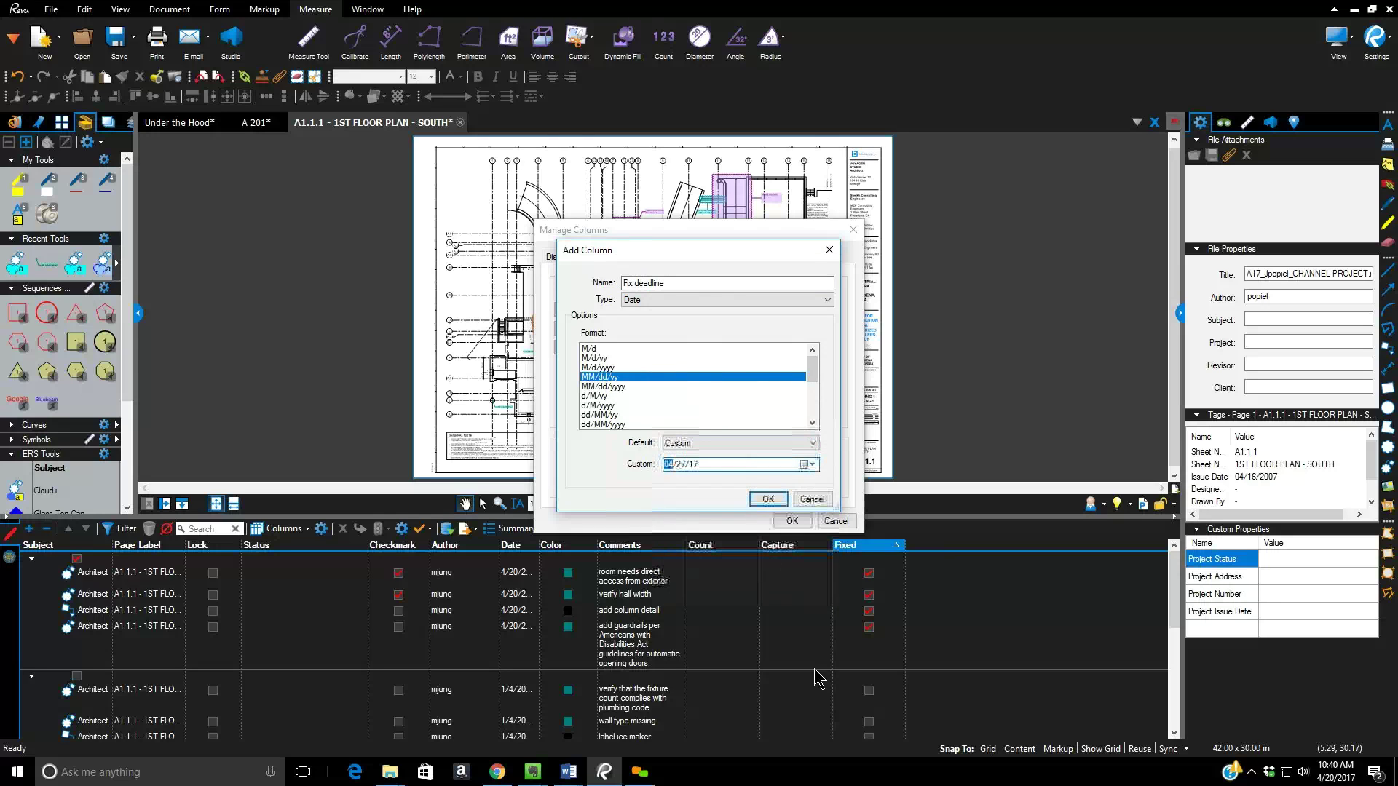
left_click(768, 498)
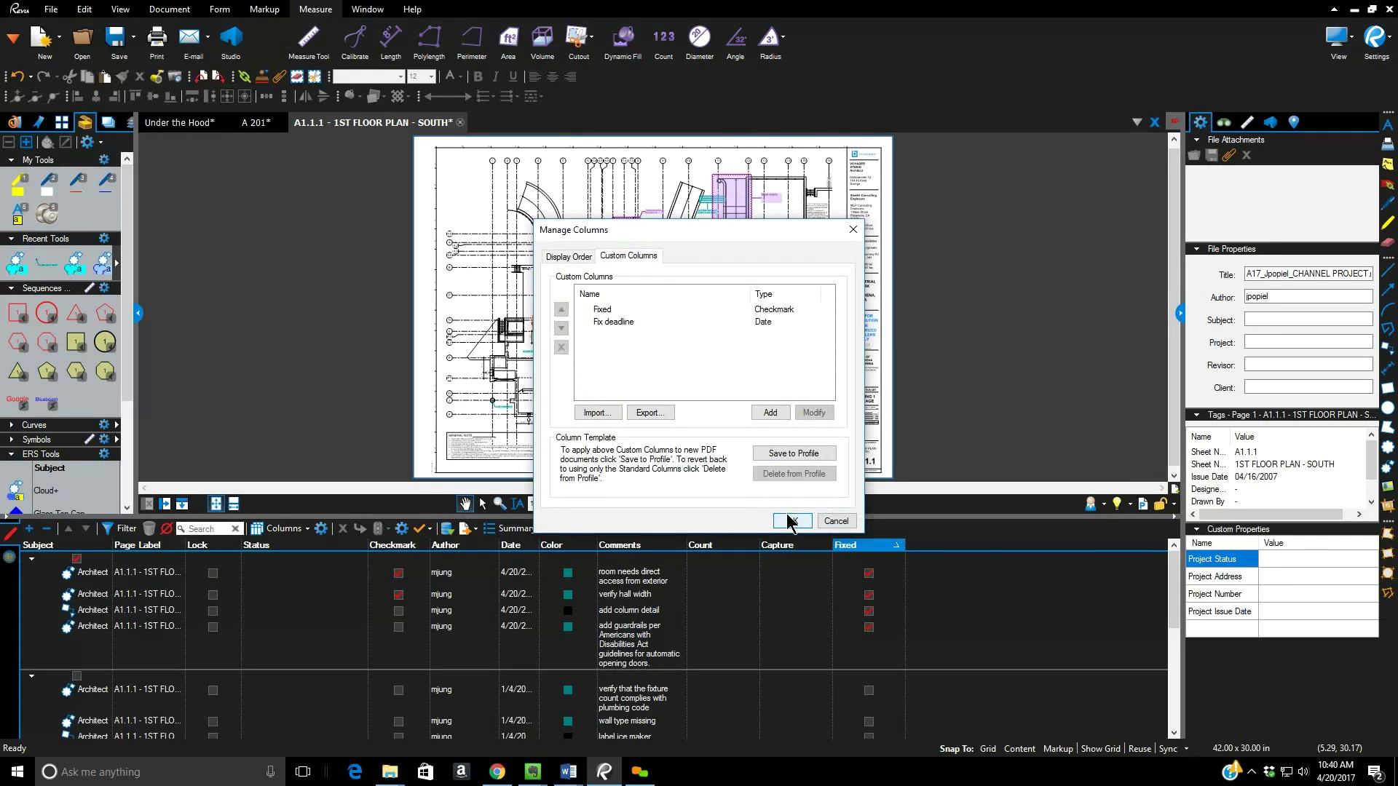
left_click(788, 522)
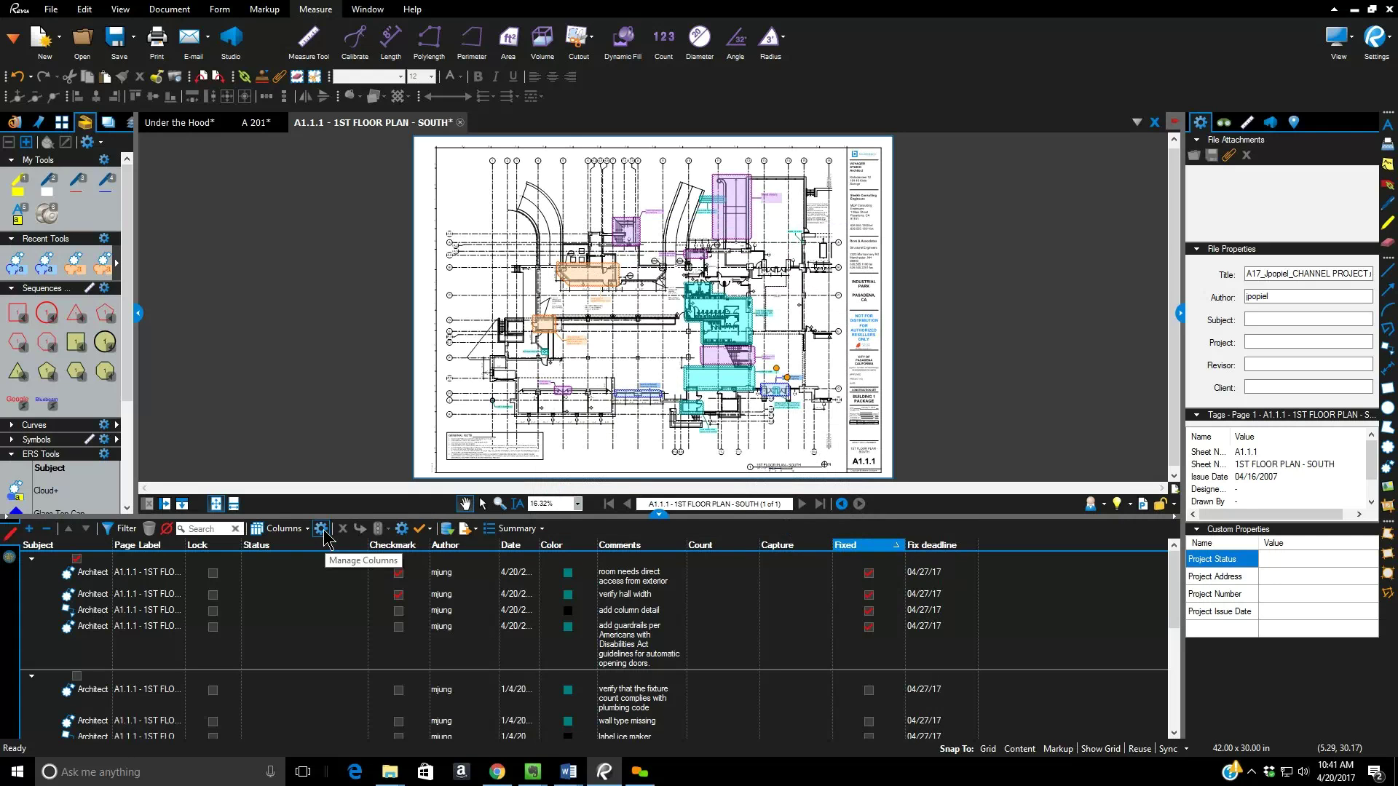
left_click_drag(540, 545, 574, 555)
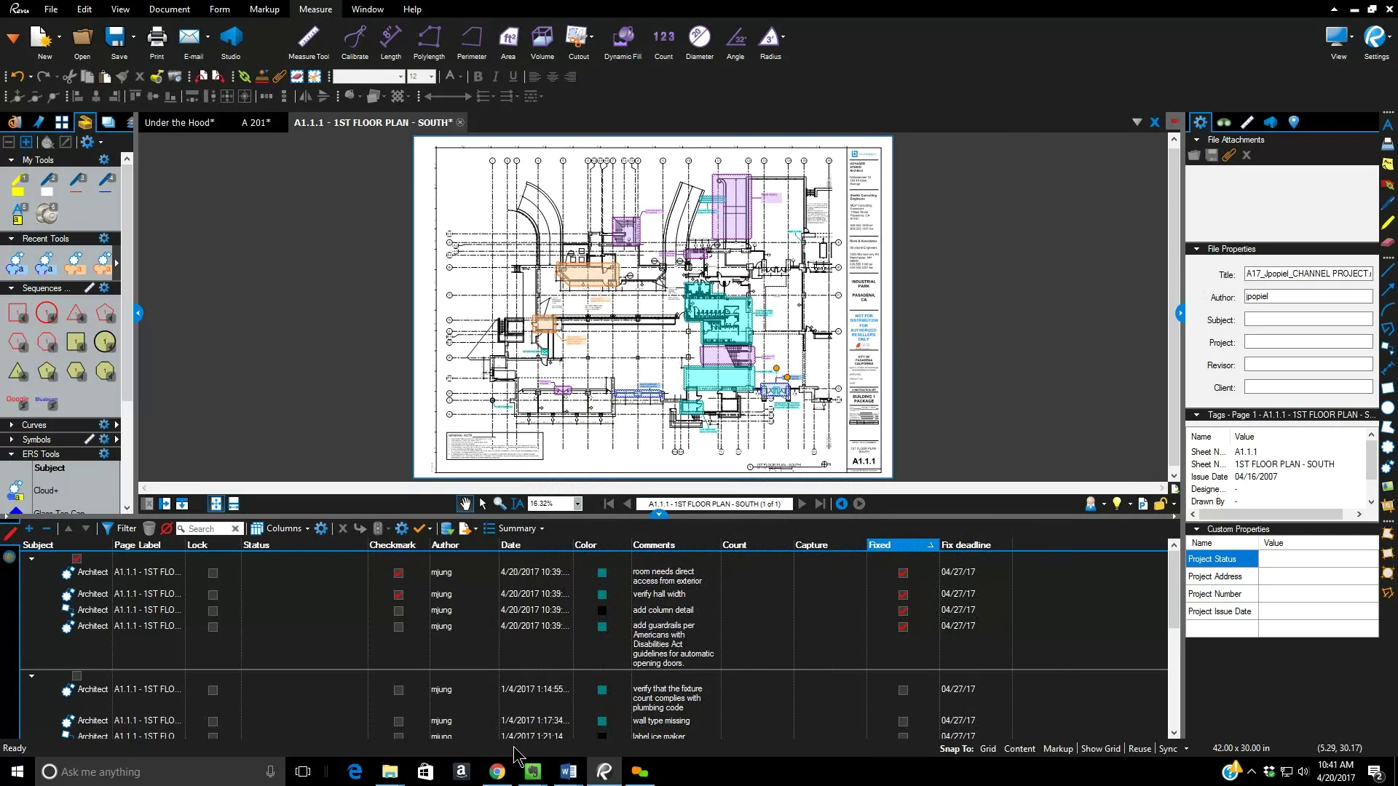
- Add a custom column named Responsibility of type Text, without a default value, to the Markups list
left_click(321, 529)
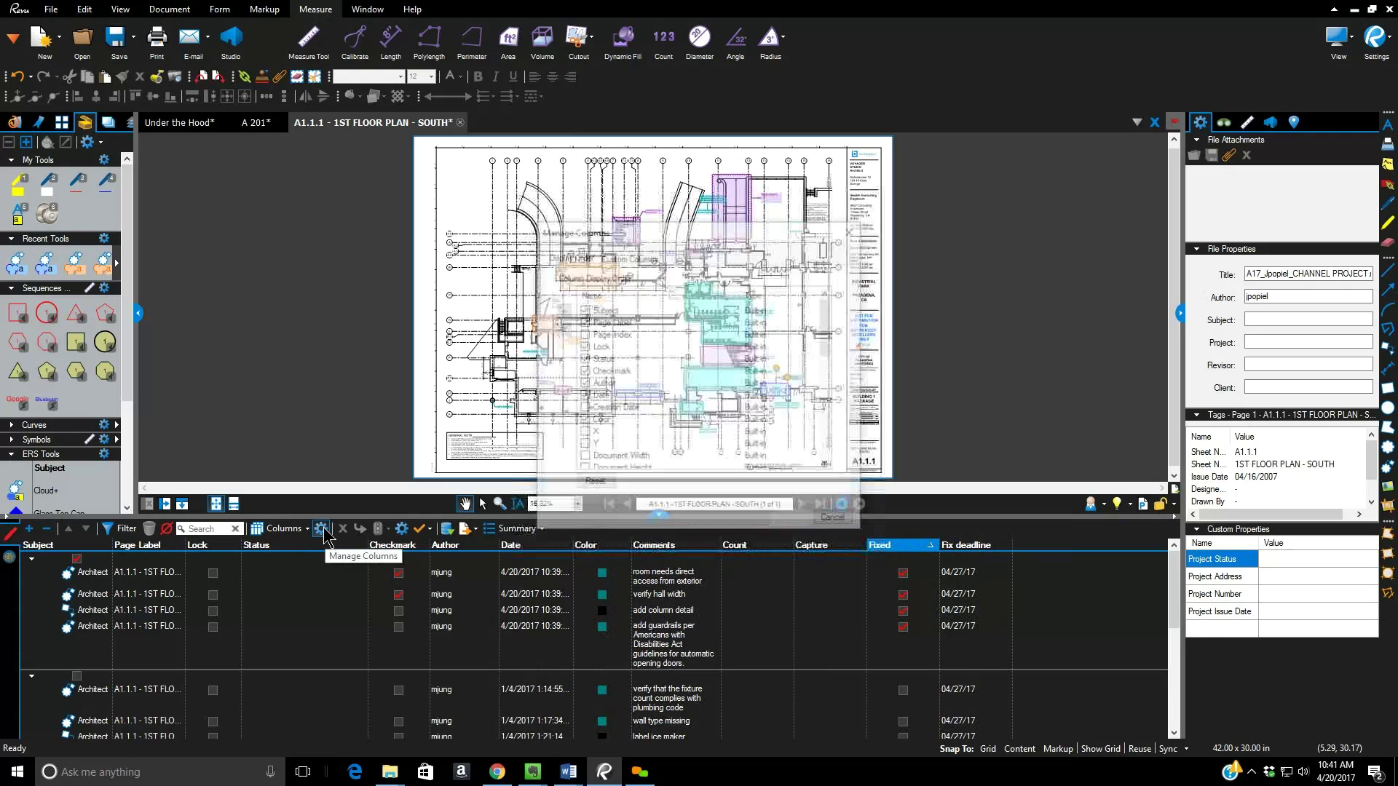
left_click(622, 254)
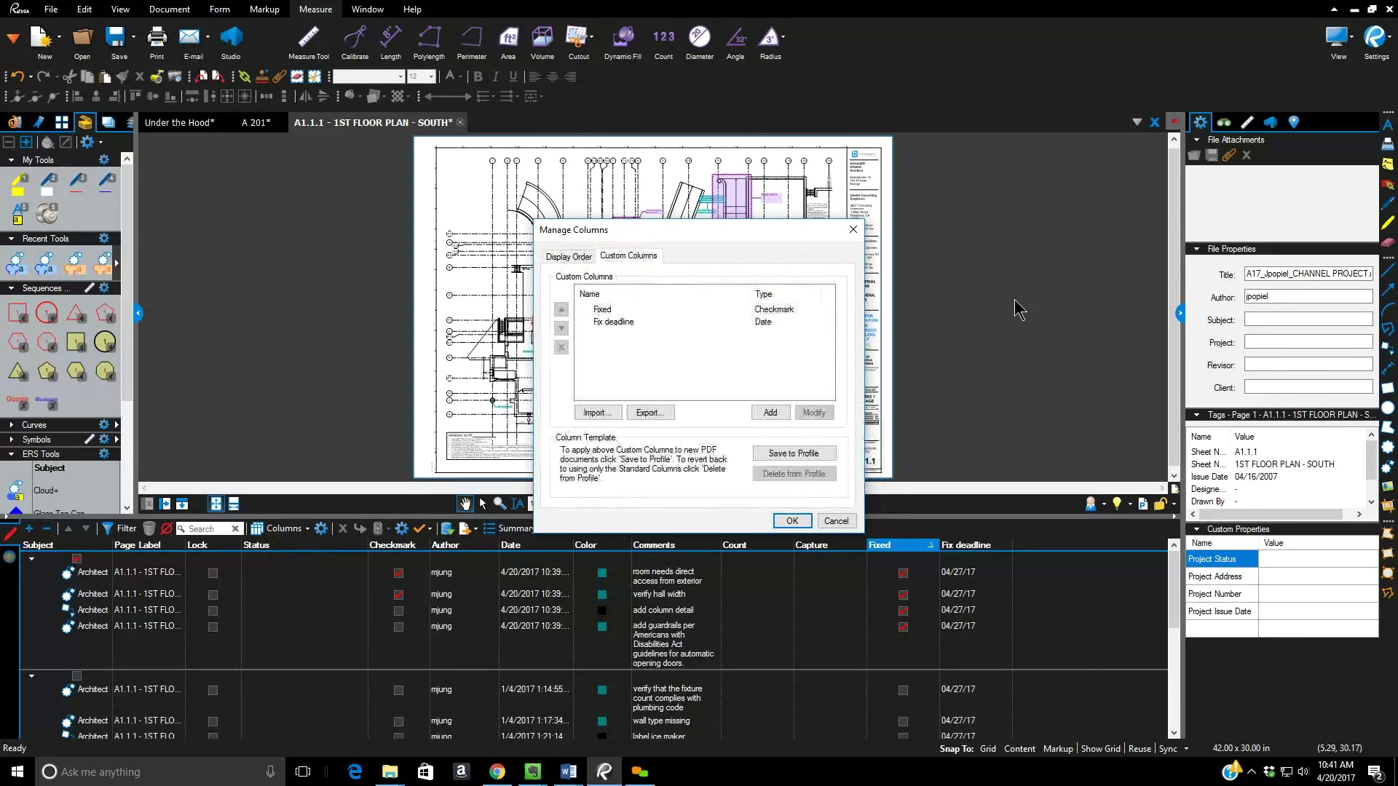
left_click(769, 413)
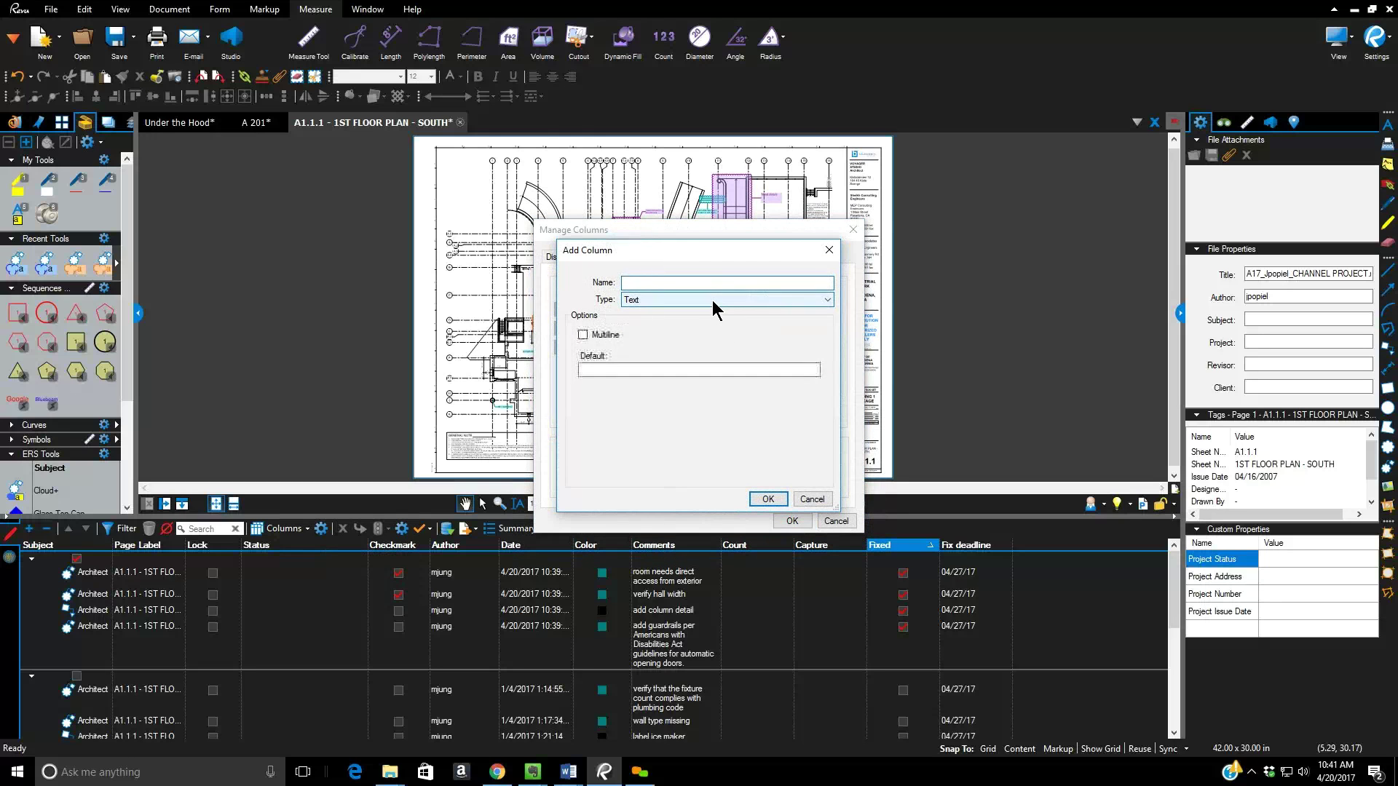
left_click(712, 300)
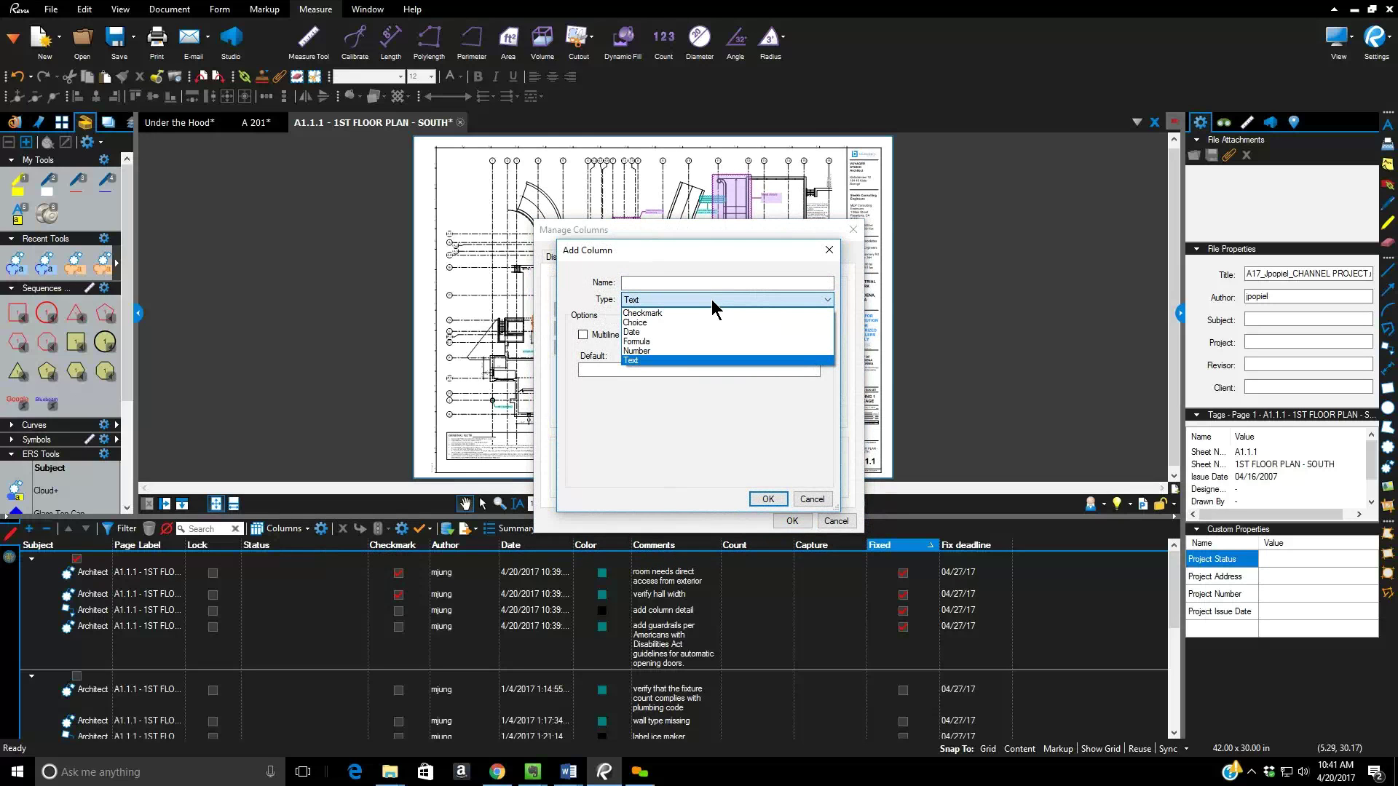
left_click(654, 361)
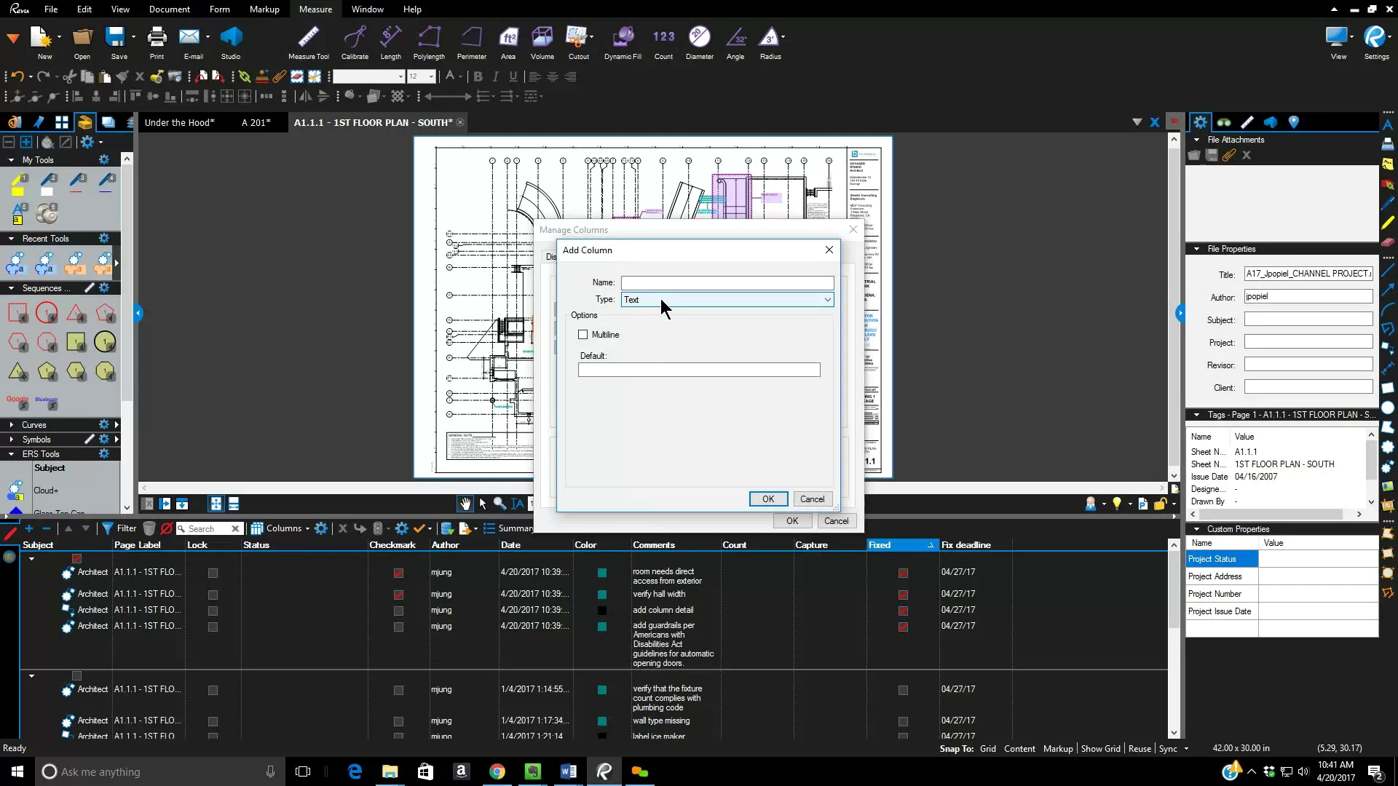
left_click(648, 371)
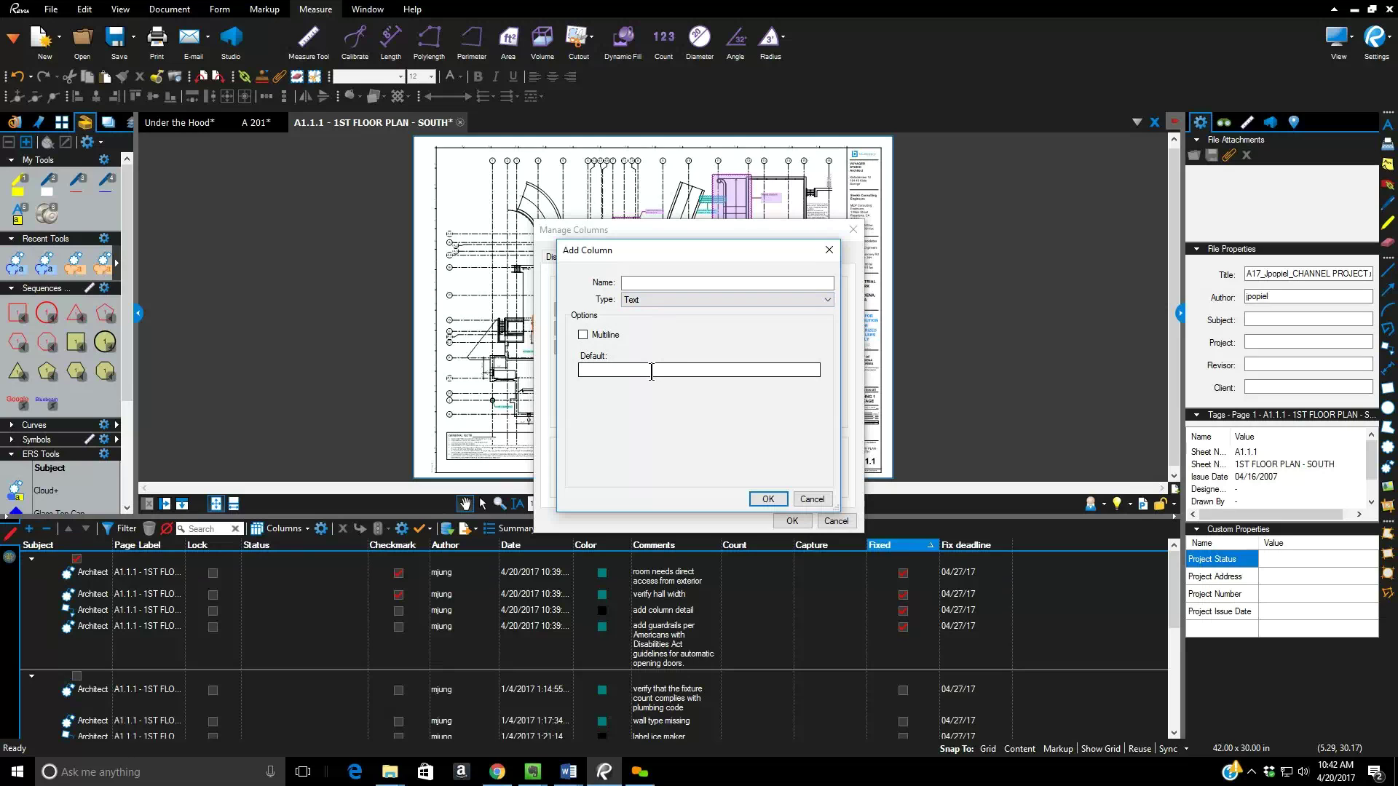
left_click(671, 278)
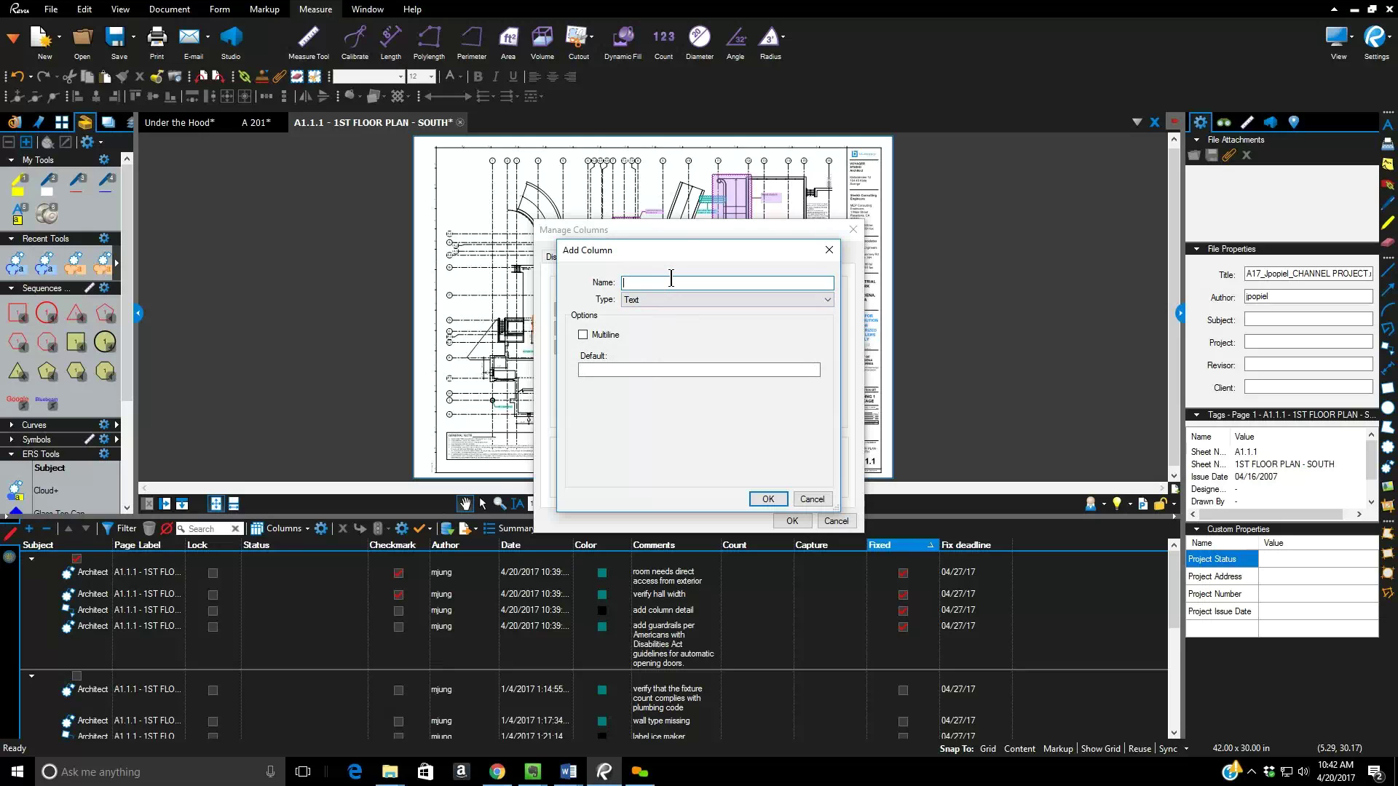
type("Responsibility")
left_click(768, 499)
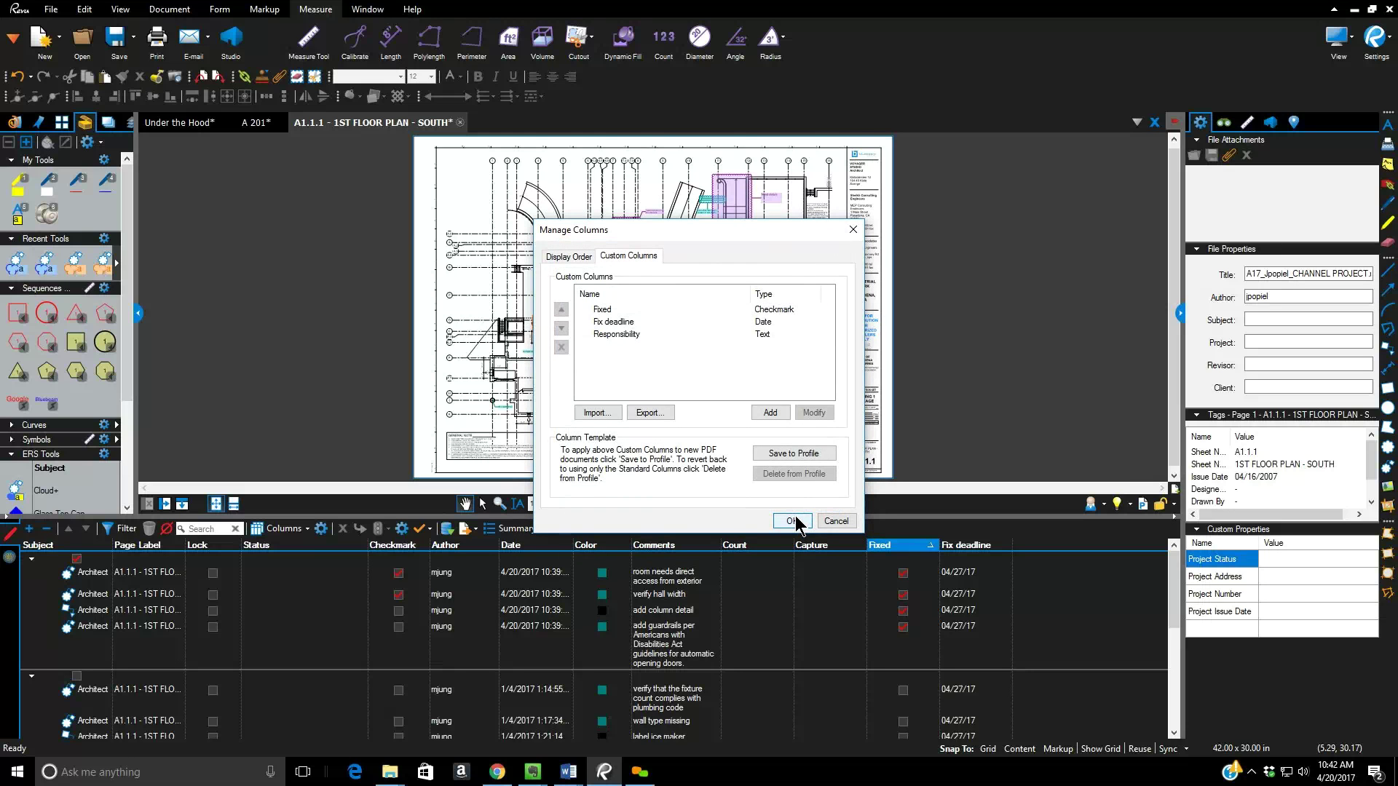
left_click(795, 521)
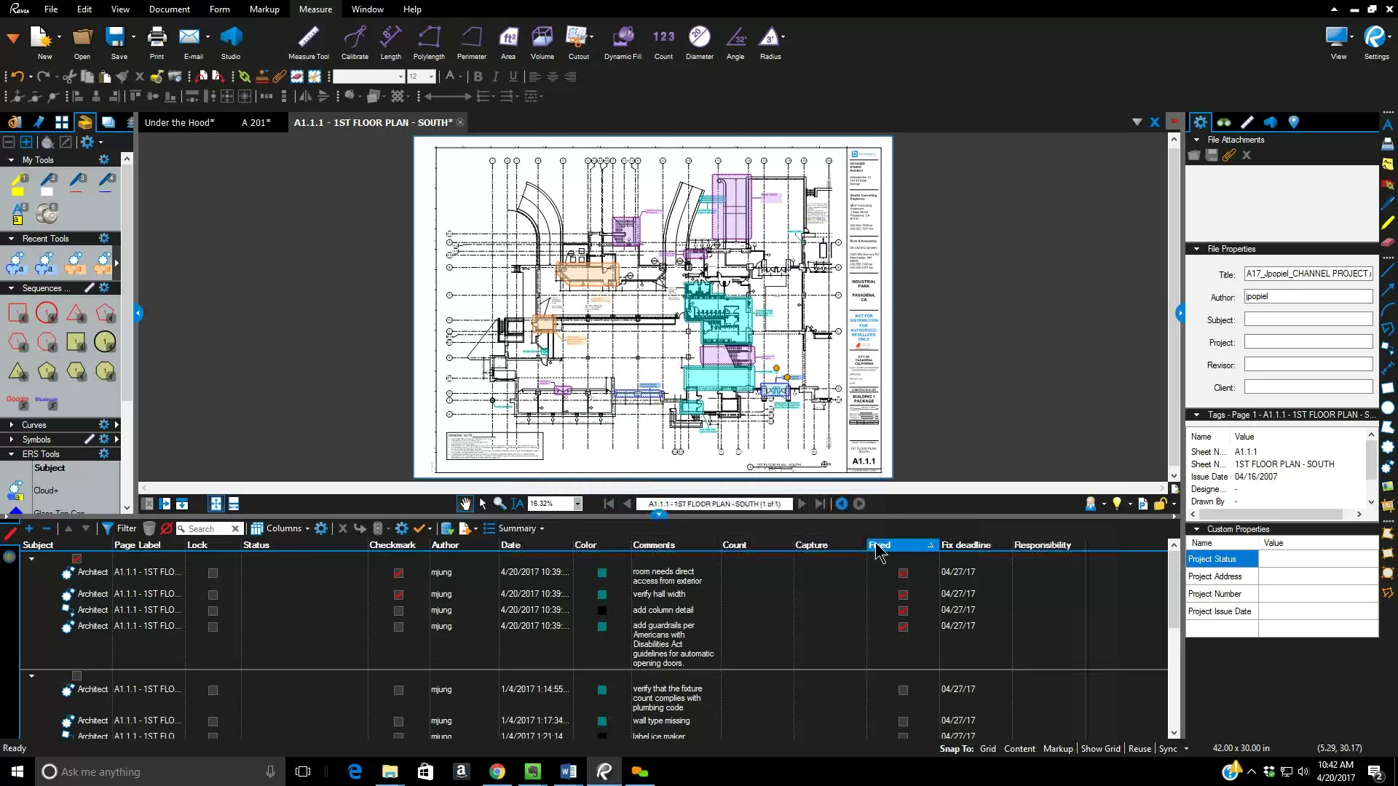
- Enter the responsible person's full name in the Responsibility column for the "room needs direct access from exterior" markup
left_click(1043, 575)
left_click(1072, 580)
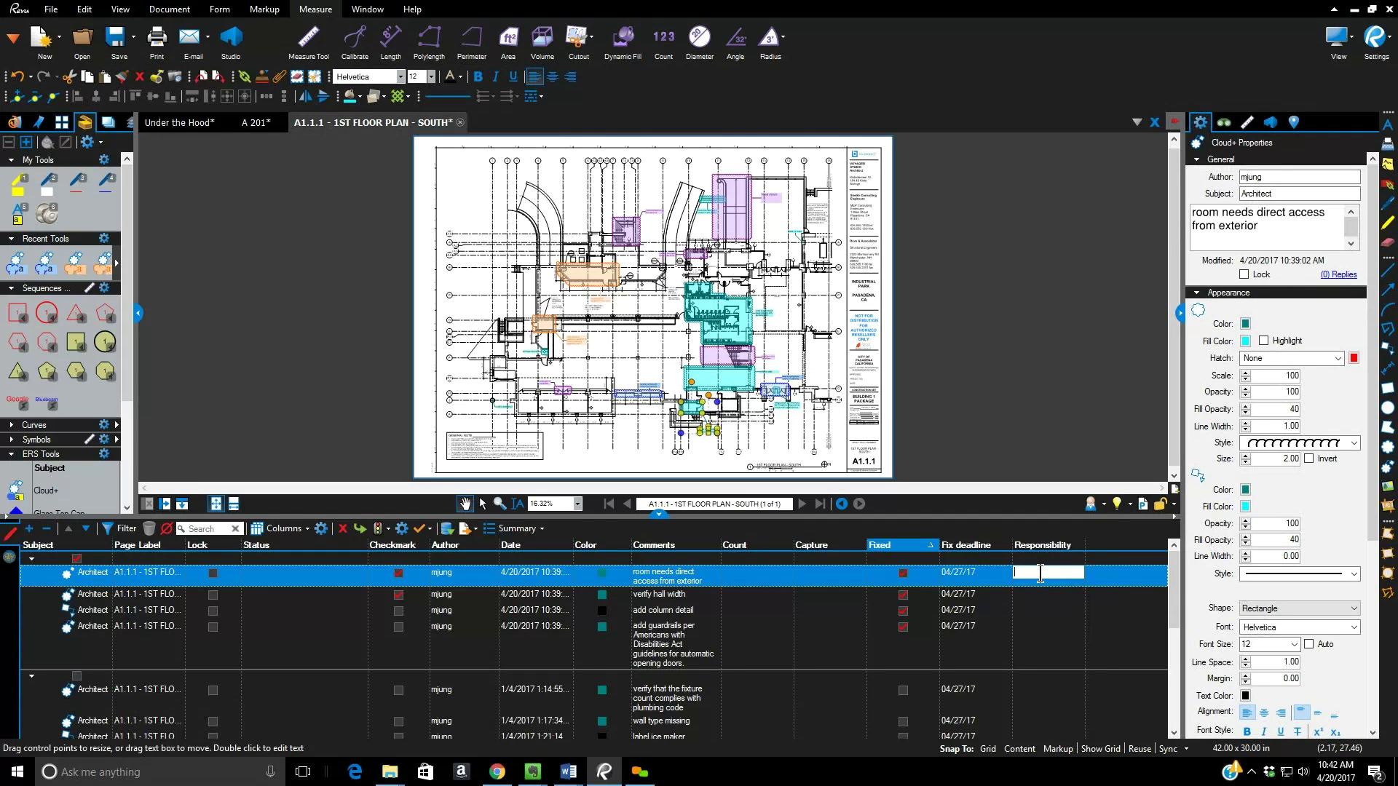
type("Howard Roark")
key("Return")
left_click(1041, 597)
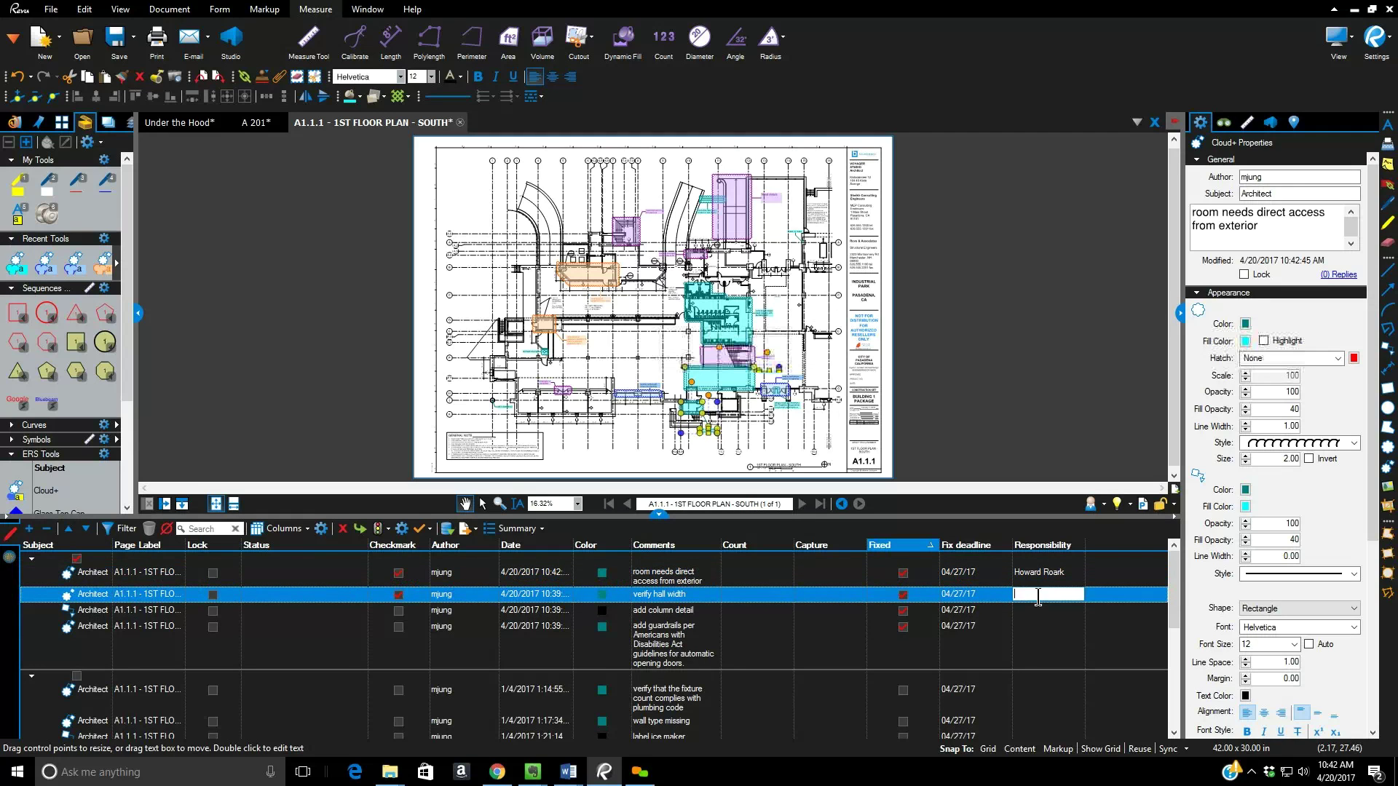
left_click(1042, 597)
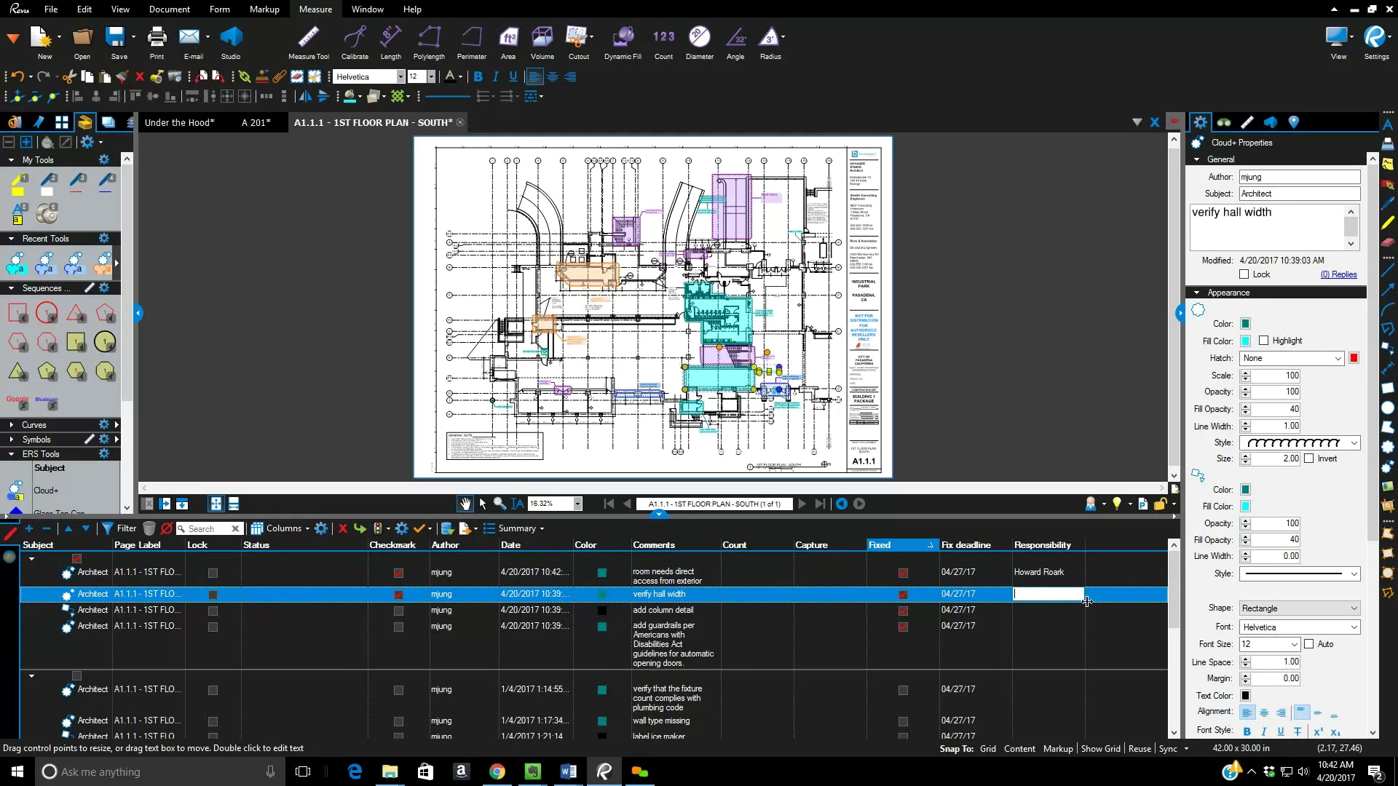
left_click(1046, 637)
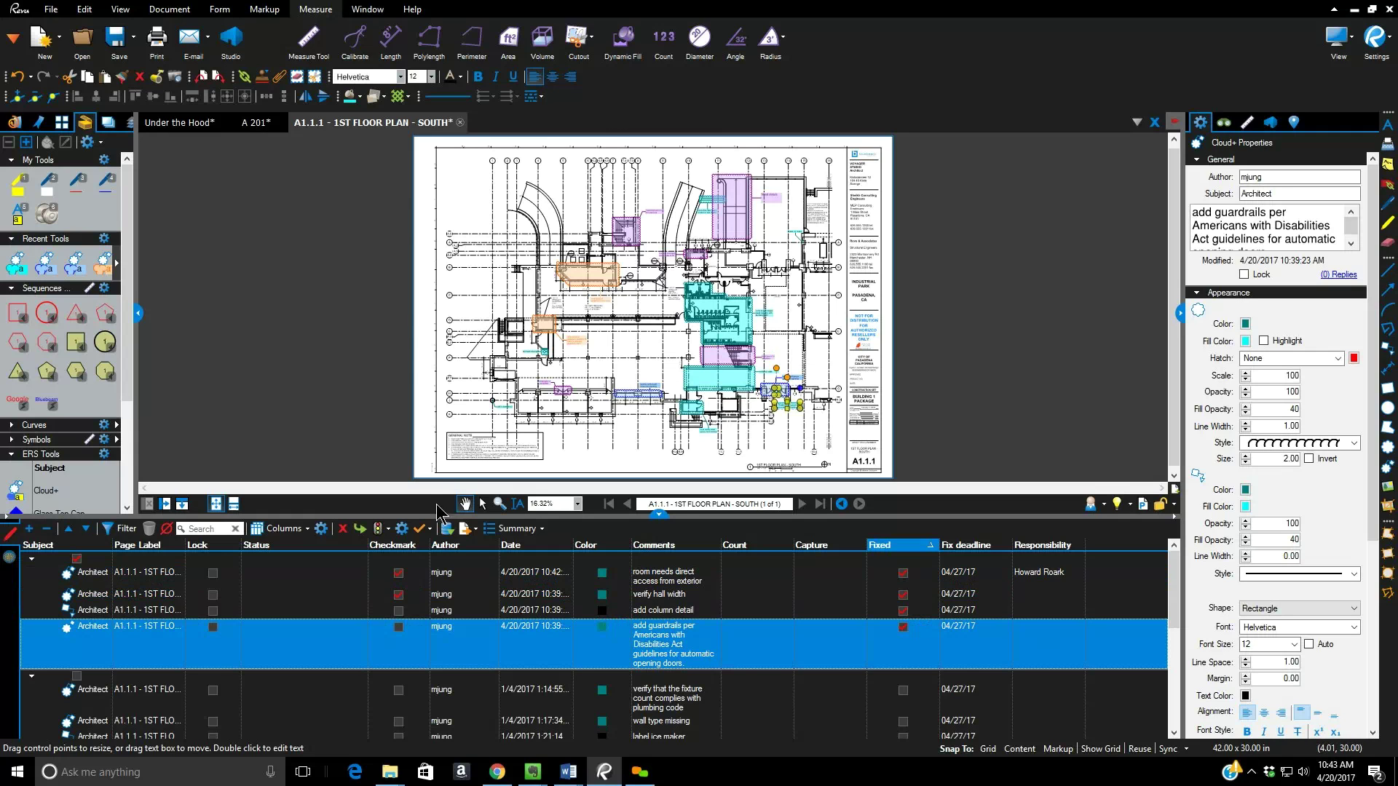
- Start a new custom Markups list column of type Number and set its format to Currency
left_click(323, 531)
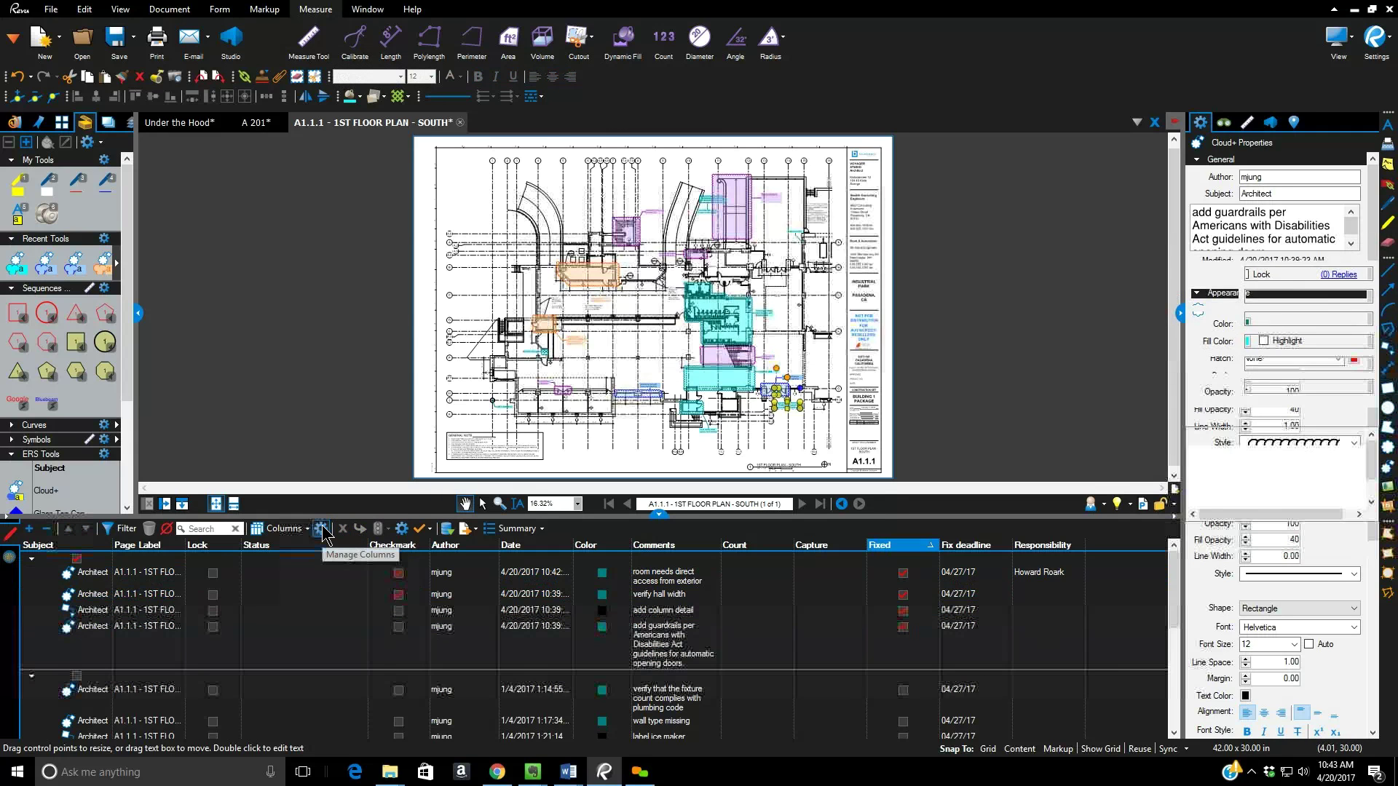
left_click(627, 256)
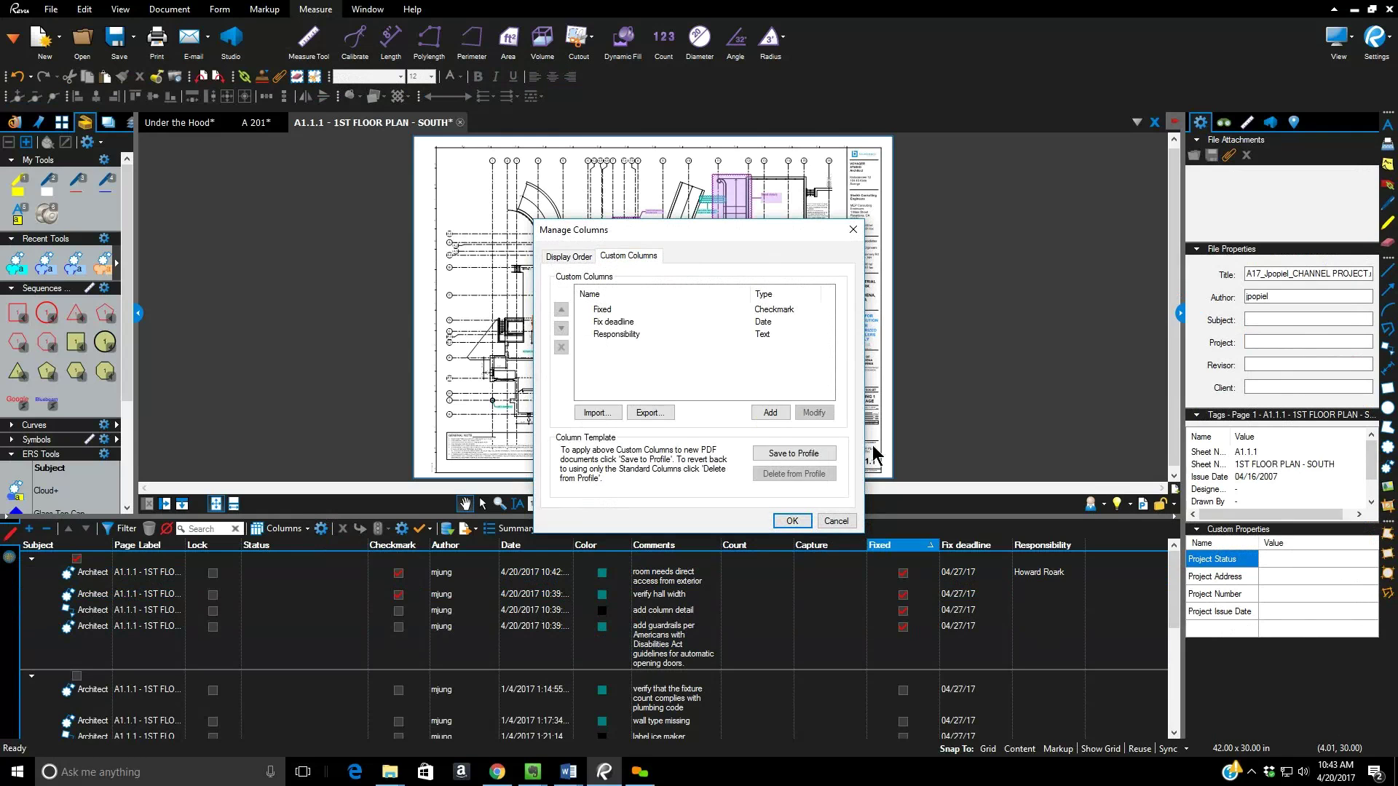
left_click(780, 412)
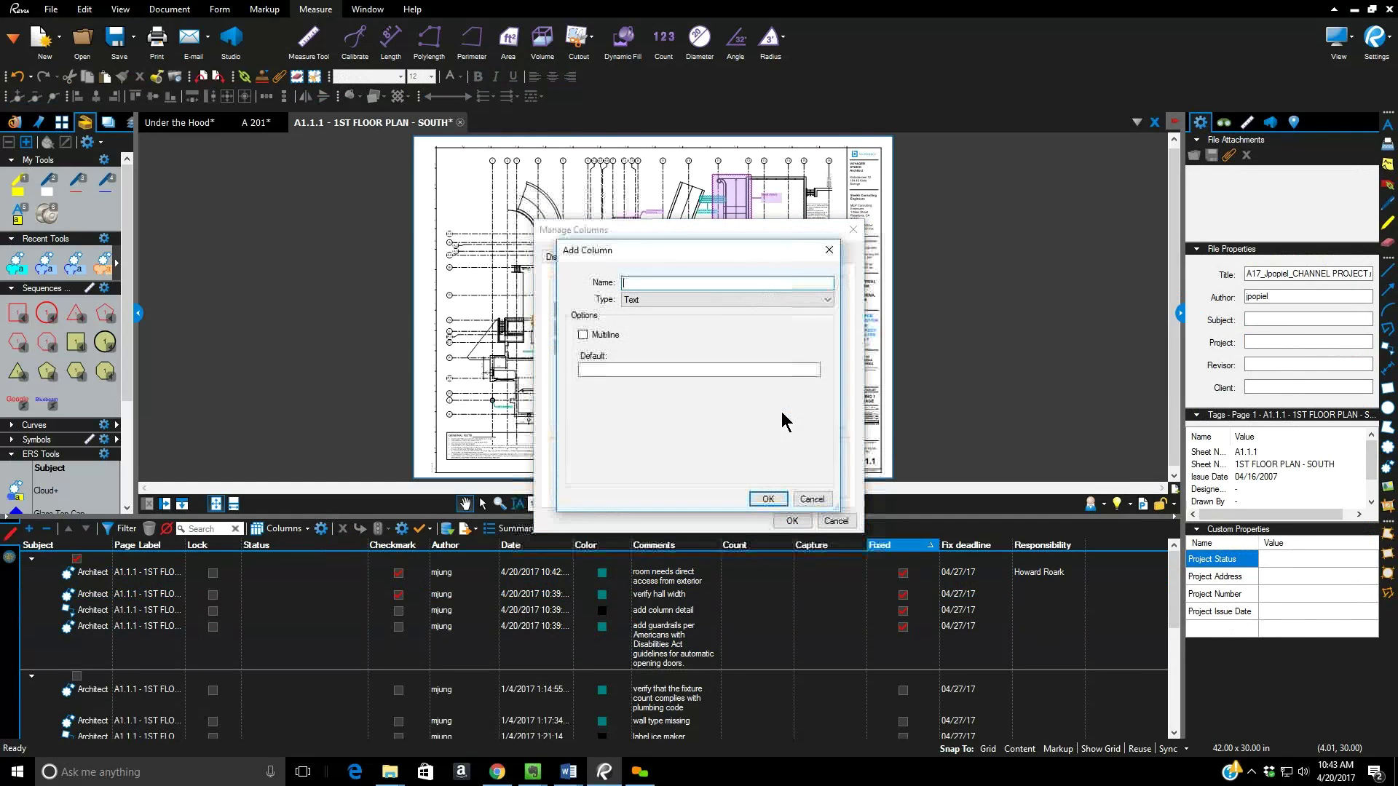
left_click(726, 300)
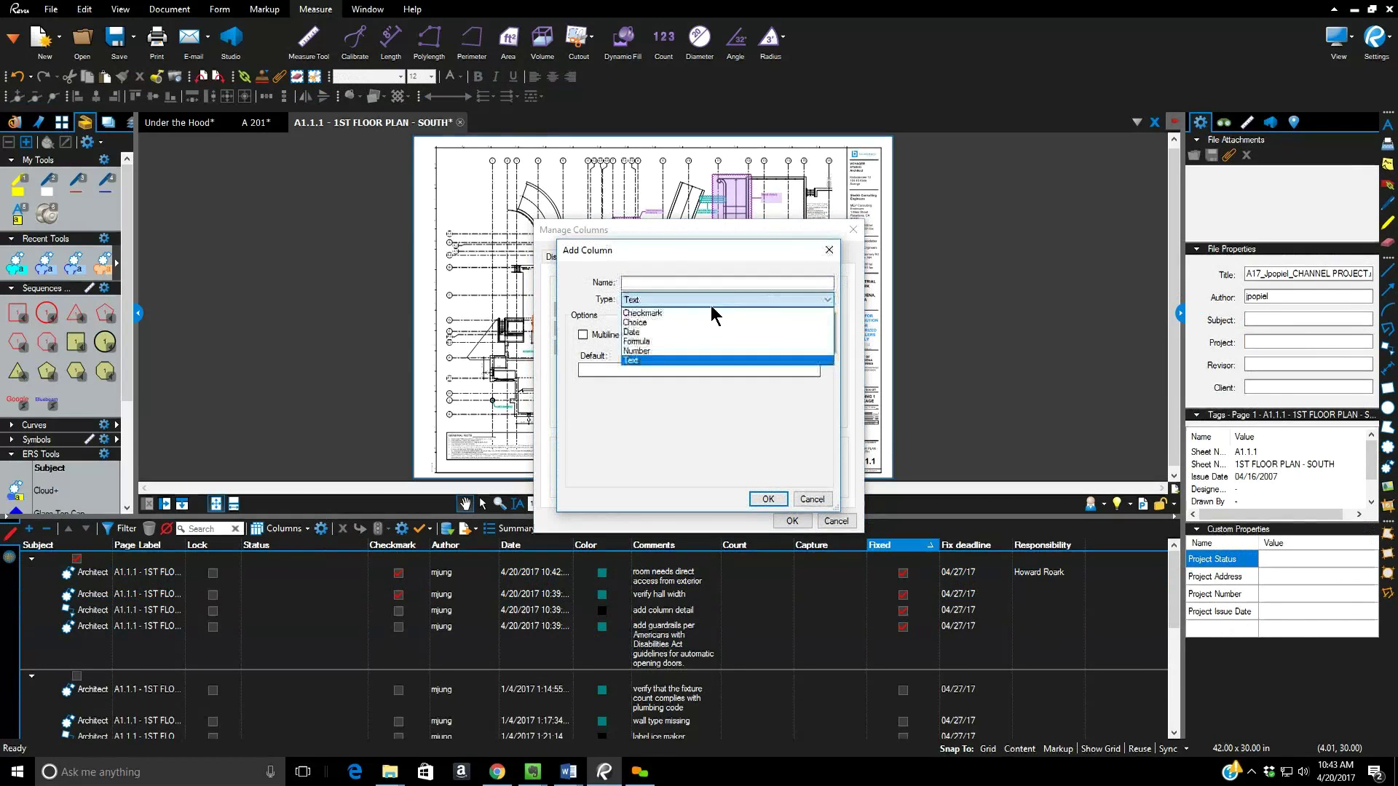
left_click(675, 347)
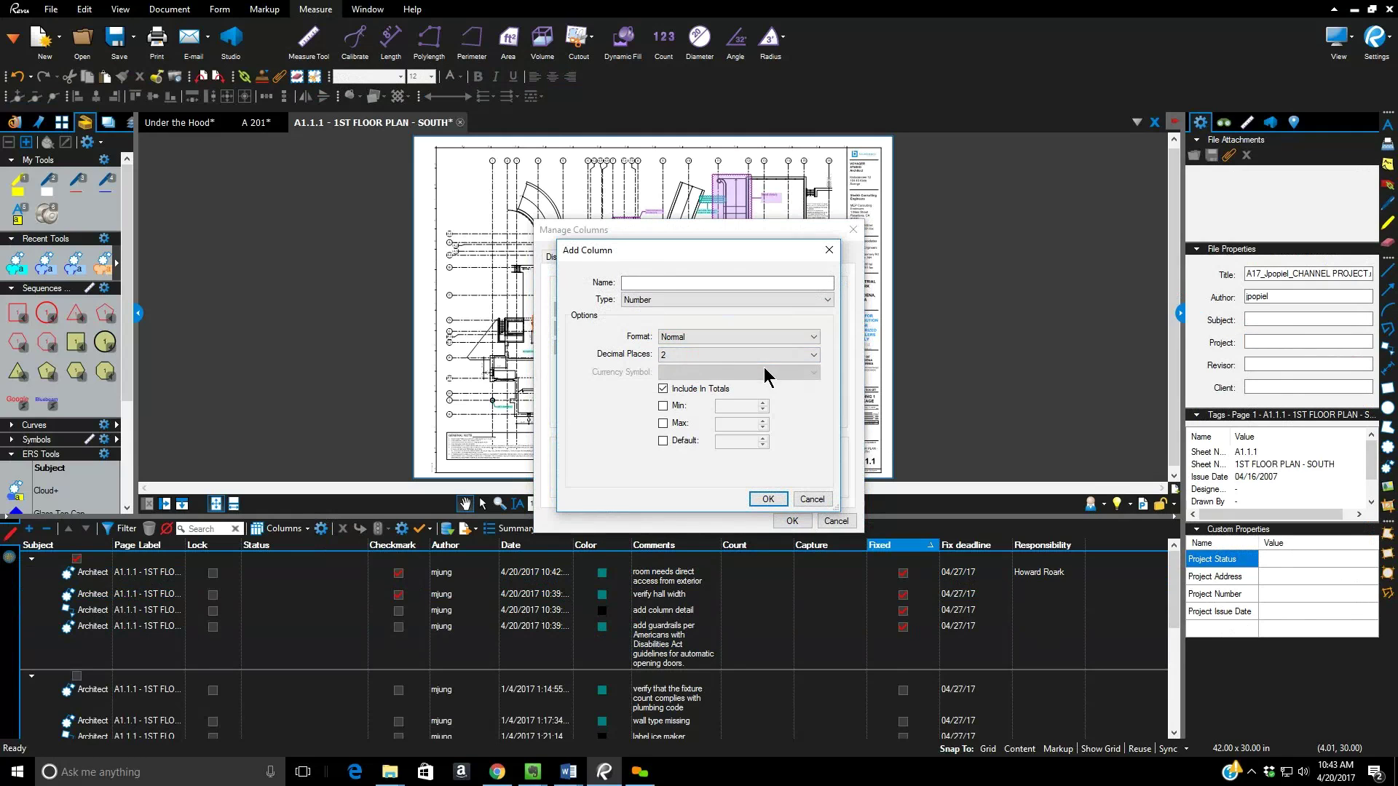
left_click(703, 336)
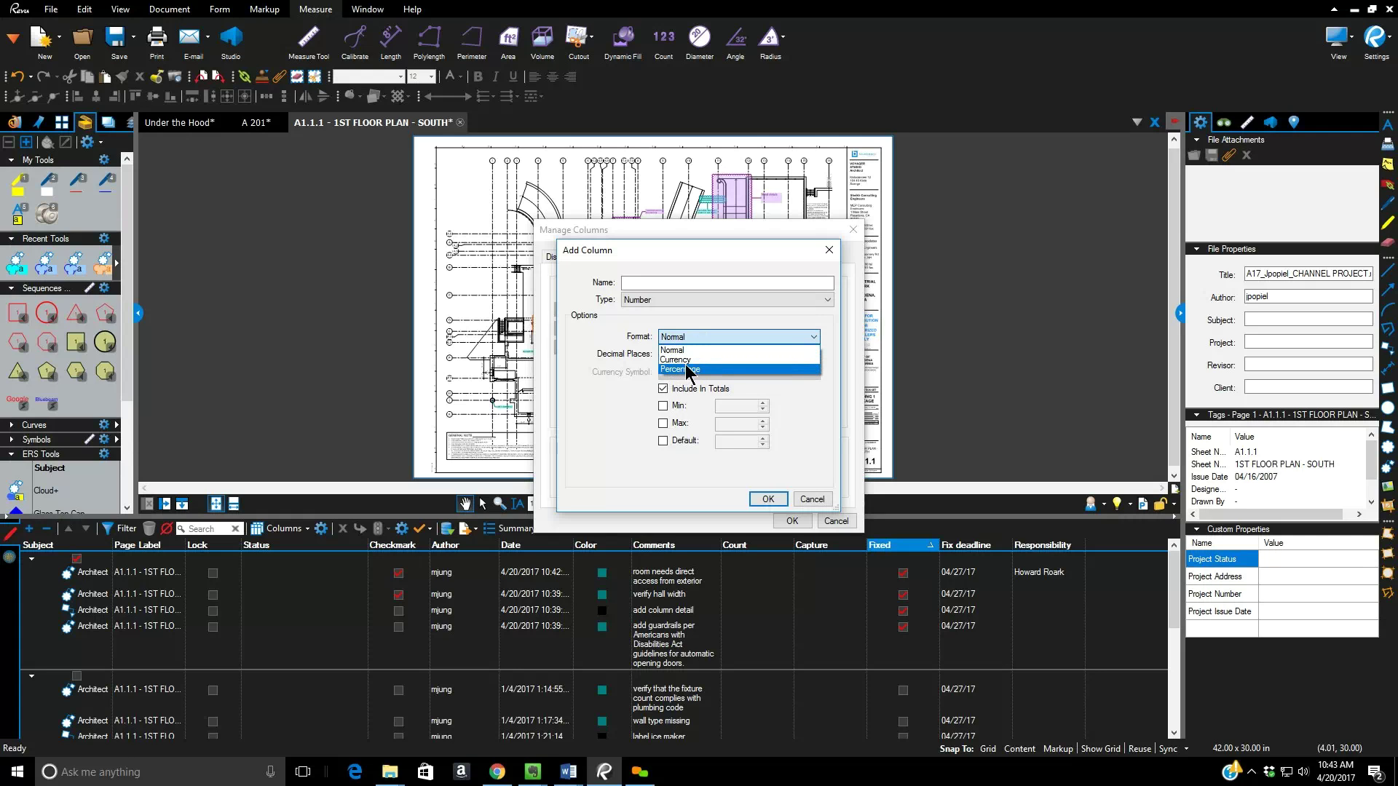
left_click(689, 361)
- Examine the currency symbol, decimal places and Percentage format options for the new column, keeping Currency as its format
left_click(713, 373)
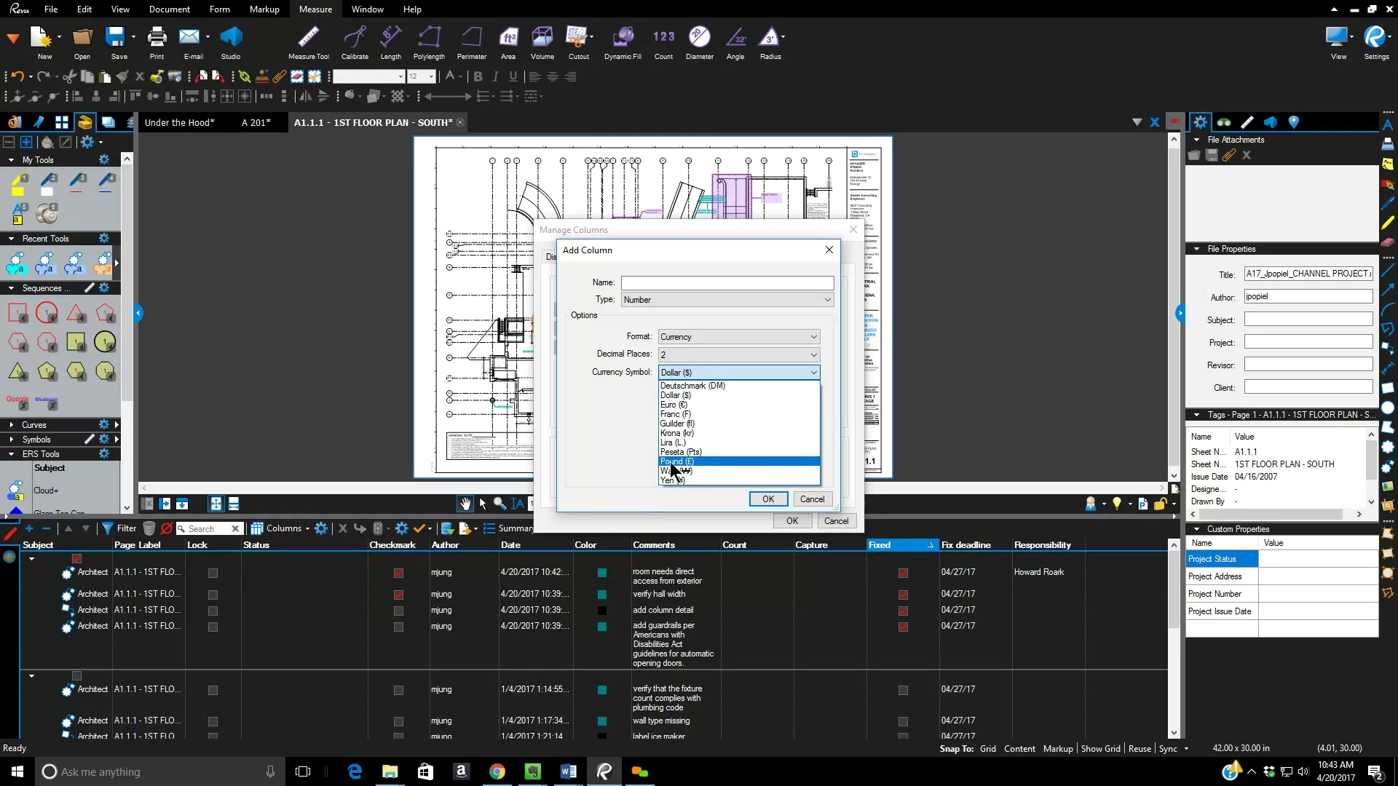
left_click(617, 387)
left_click(681, 373)
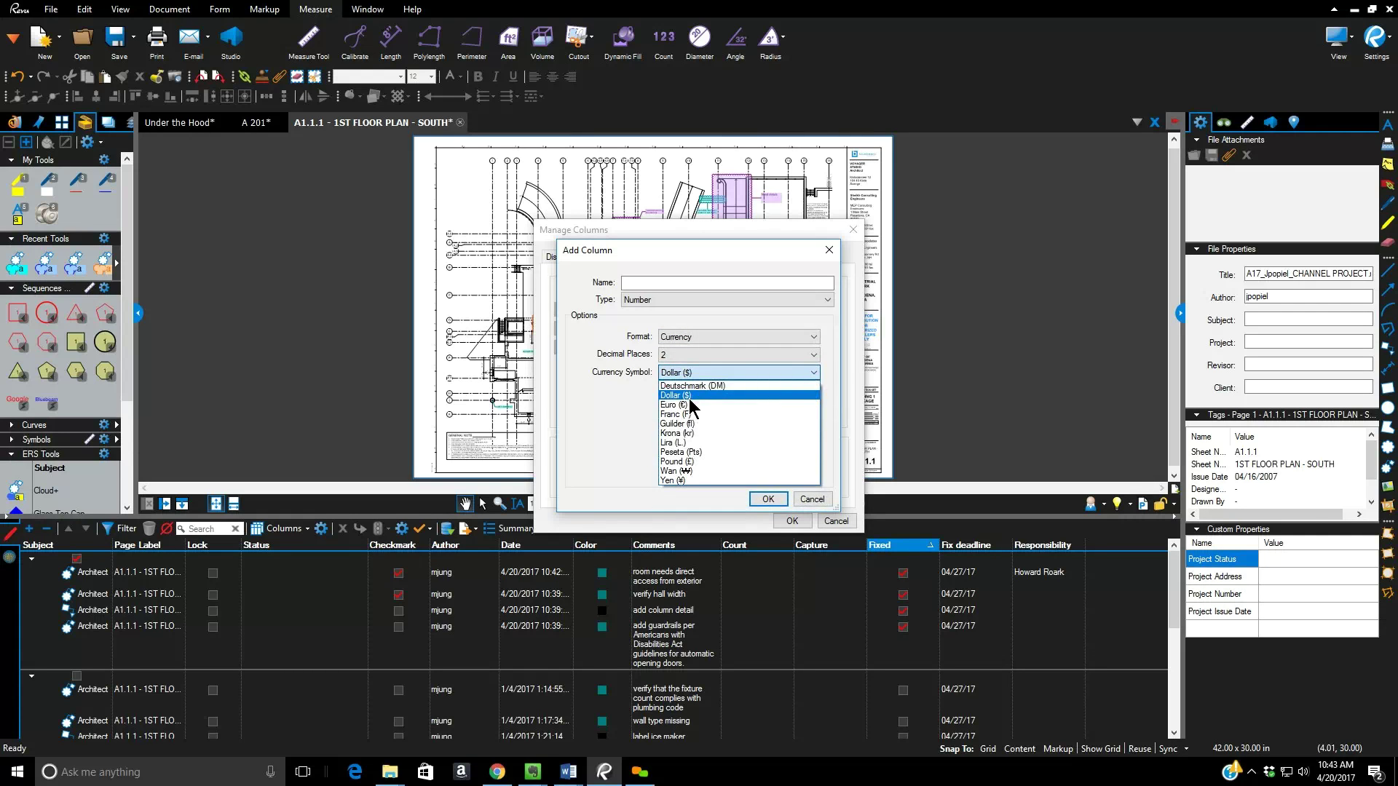
left_click(632, 375)
left_click(687, 354)
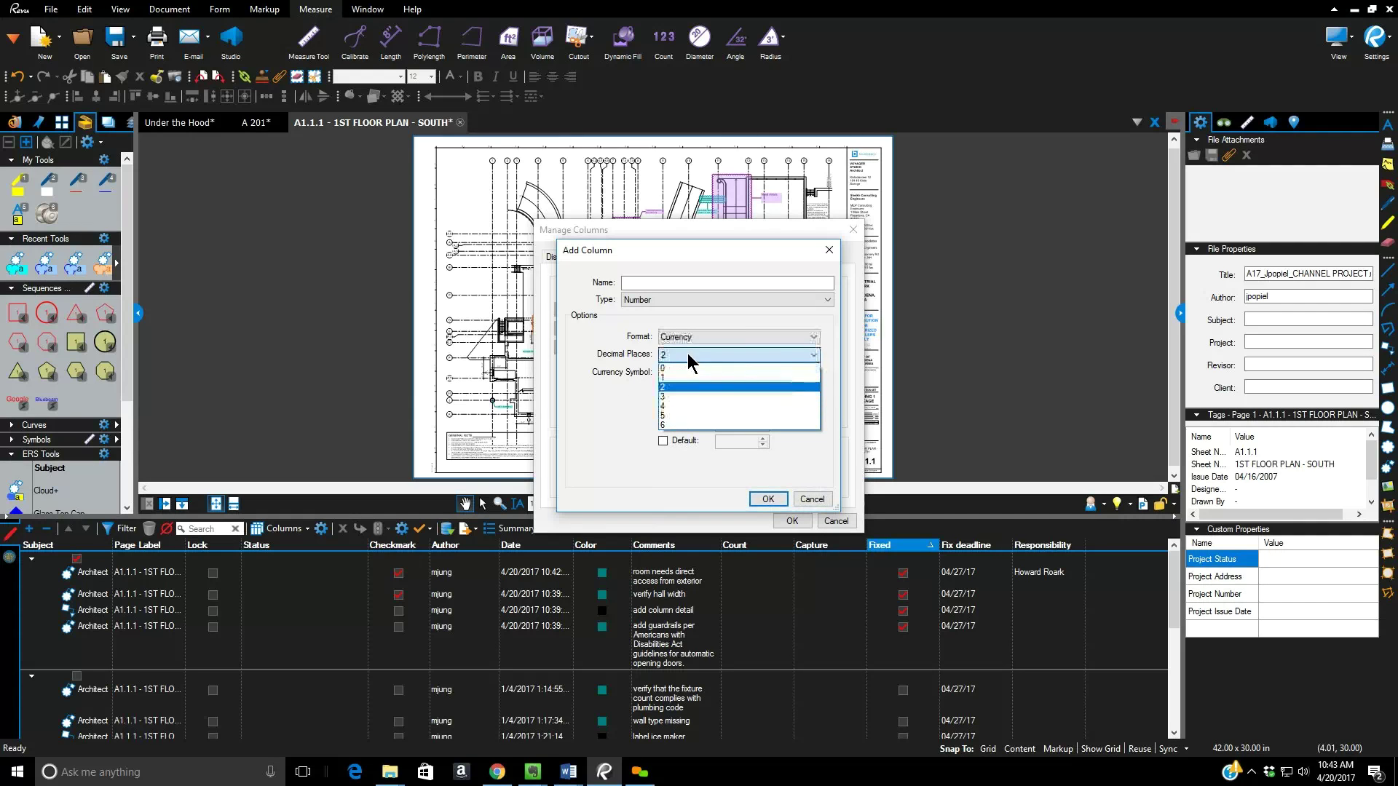
left_click(688, 354)
left_click(694, 338)
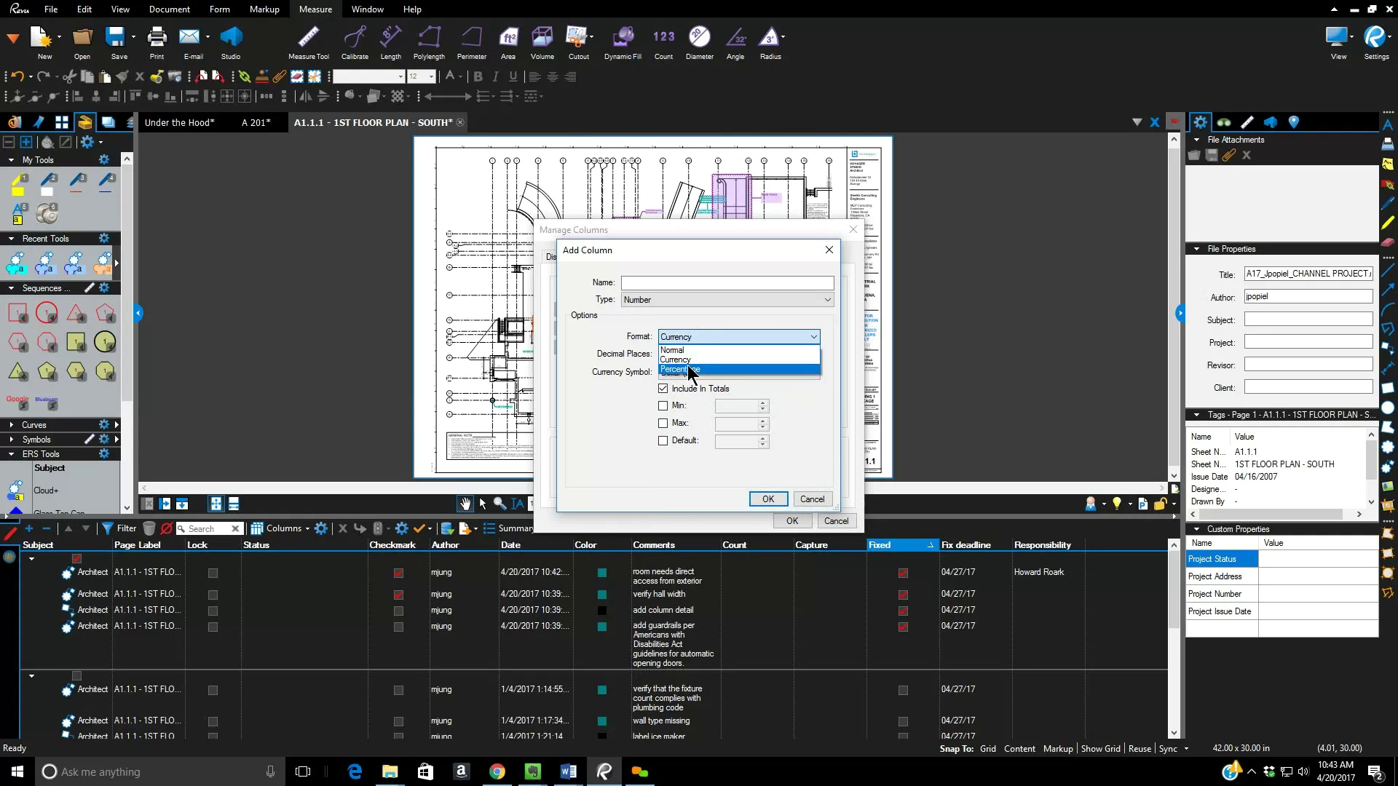
left_click(689, 370)
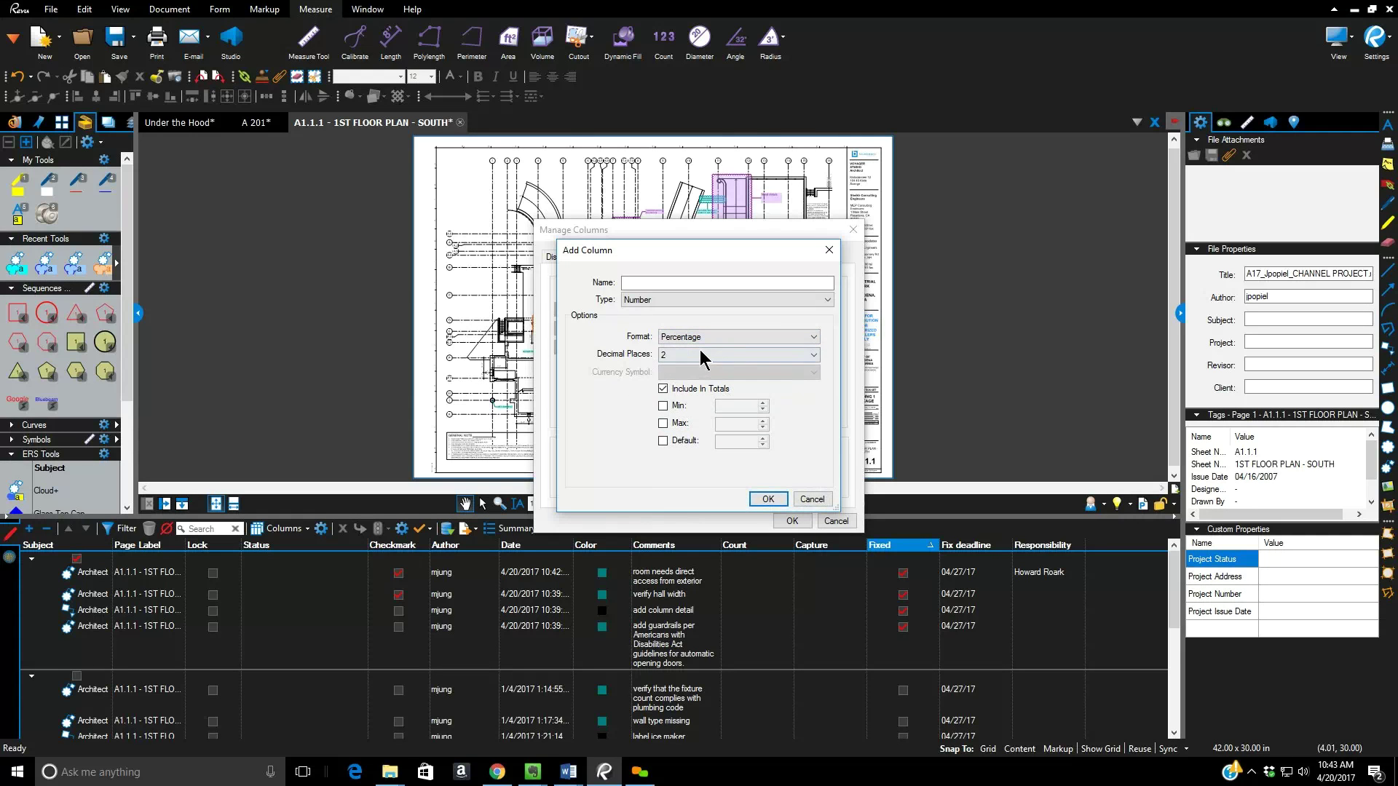
left_click(693, 344)
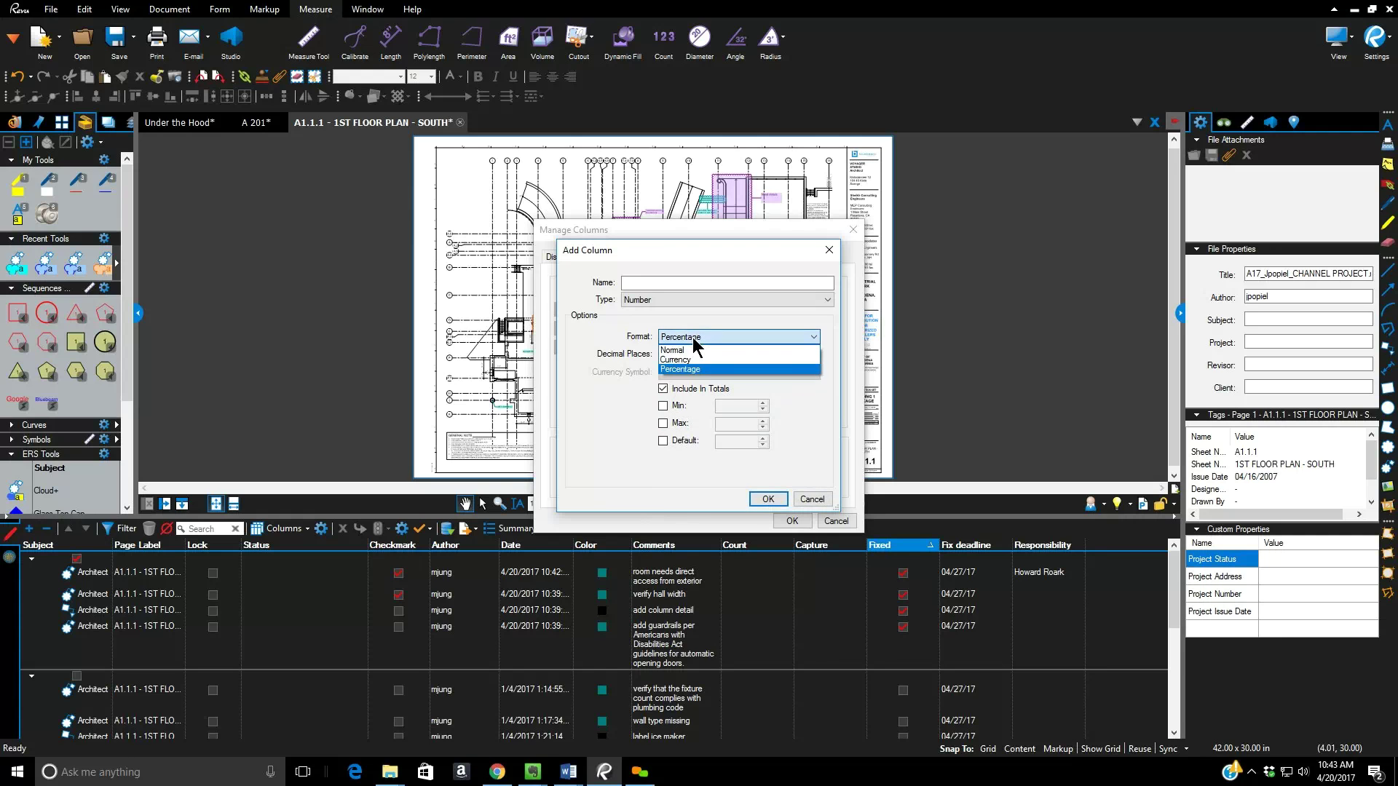
left_click(693, 361)
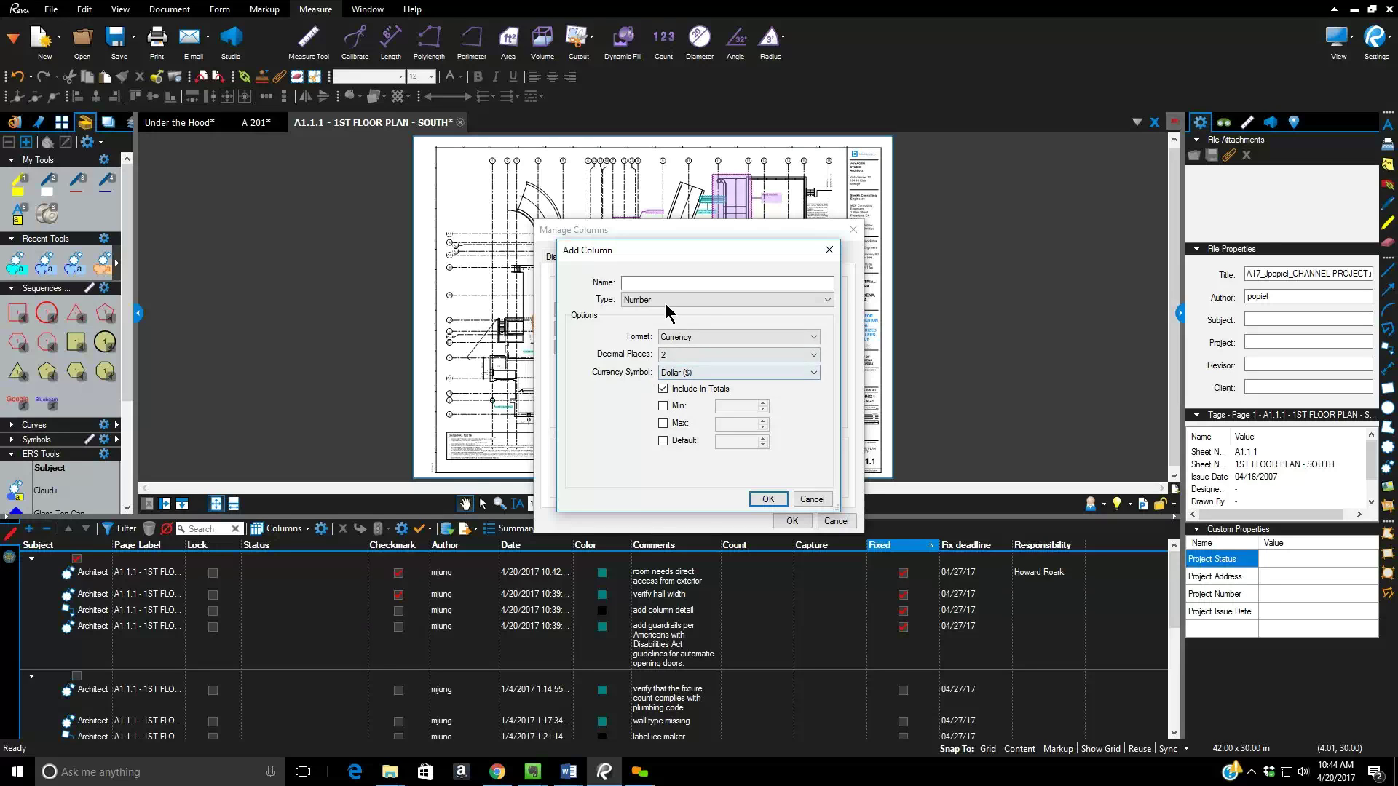
- Name the currency column Material Cost, leave it without a default value, and save it to the Markups list
left_click(656, 278)
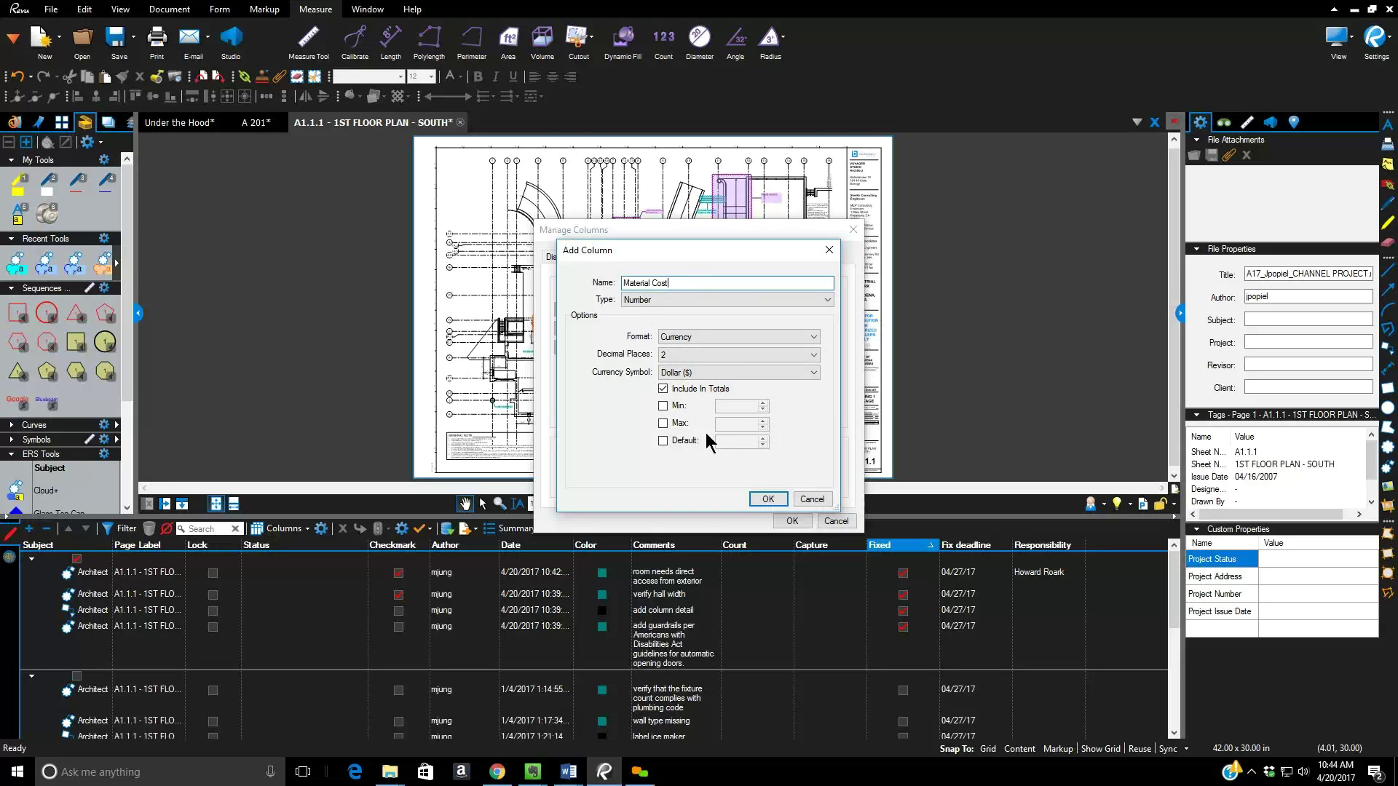
left_click(663, 440)
left_click(663, 441)
left_click(768, 499)
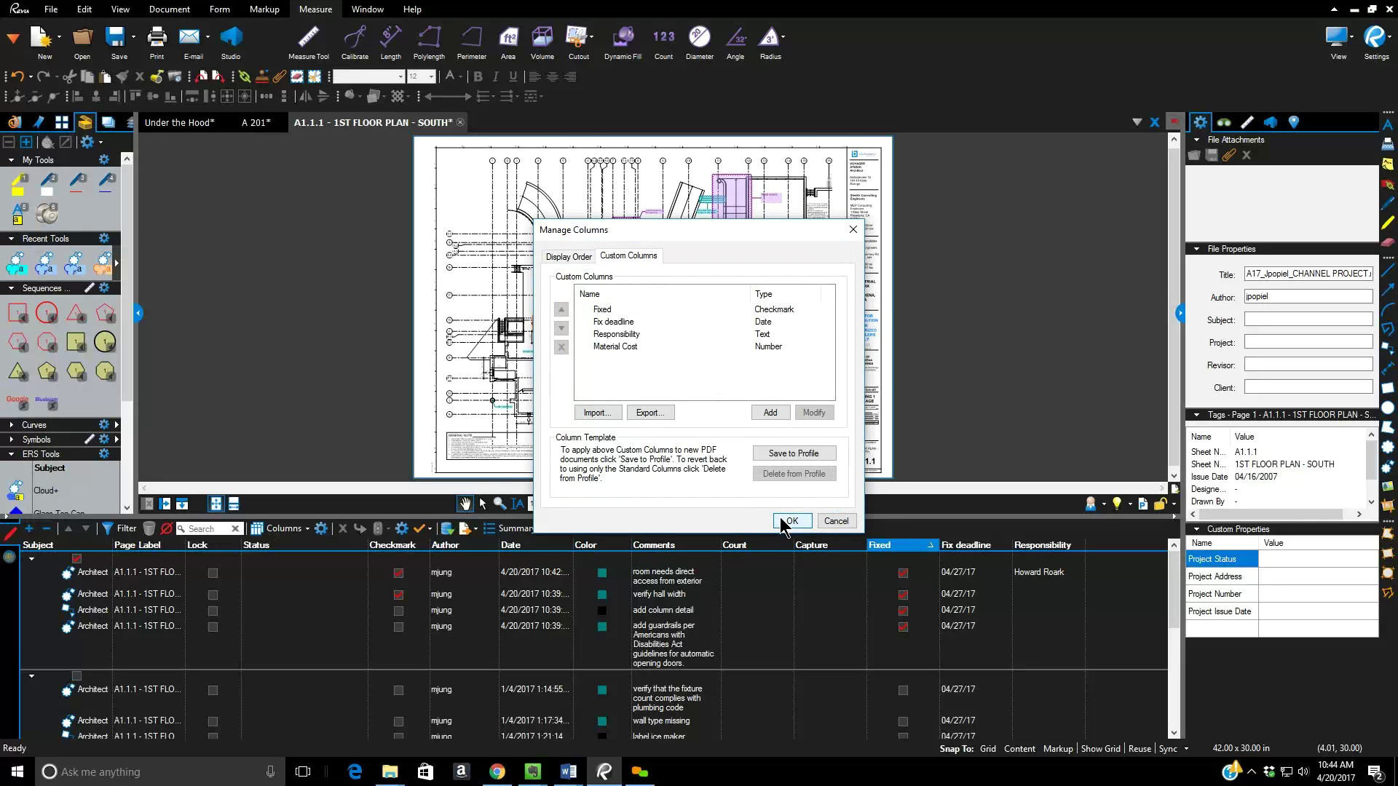
left_click(789, 522)
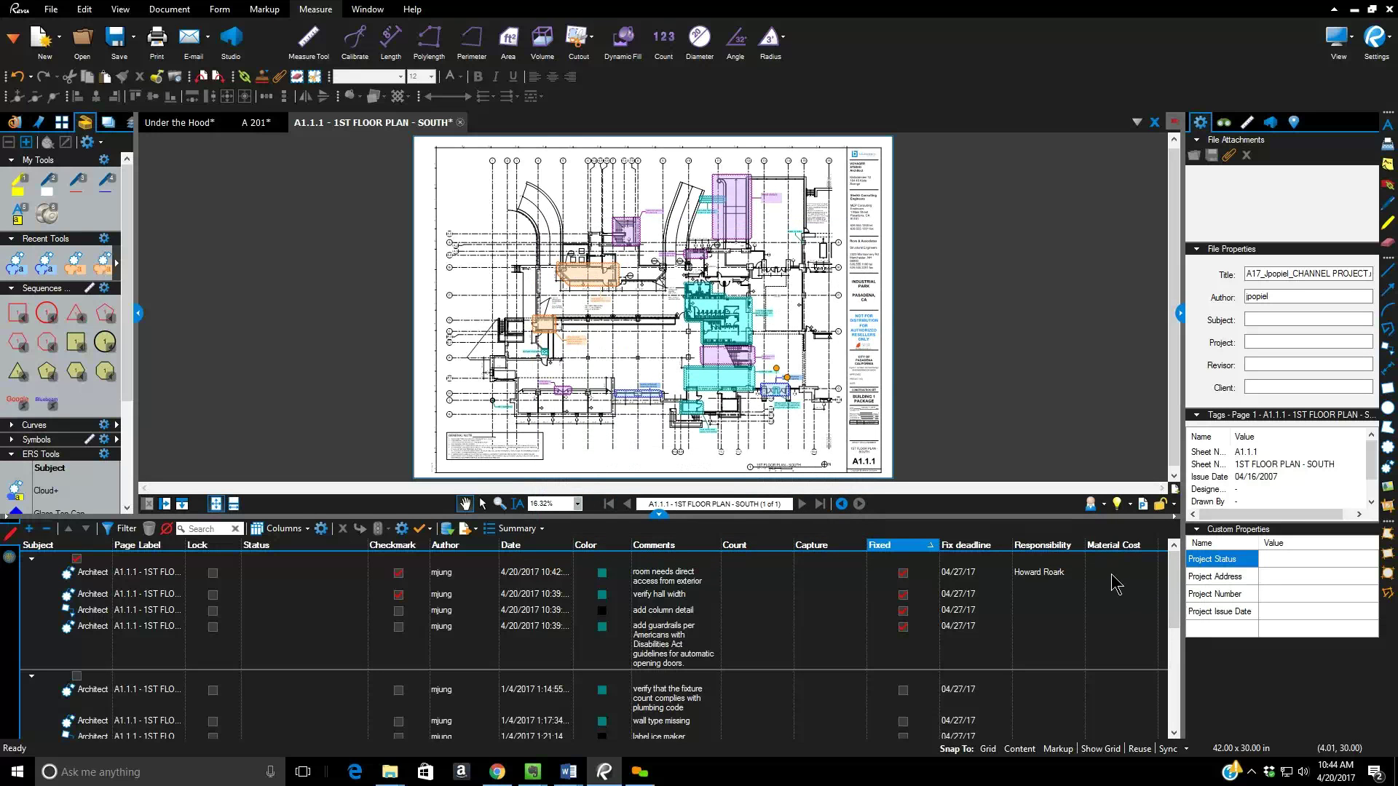
- Enter a Material Cost of 5 for the "room needs direct access from exterior" markup
left_click(1113, 583)
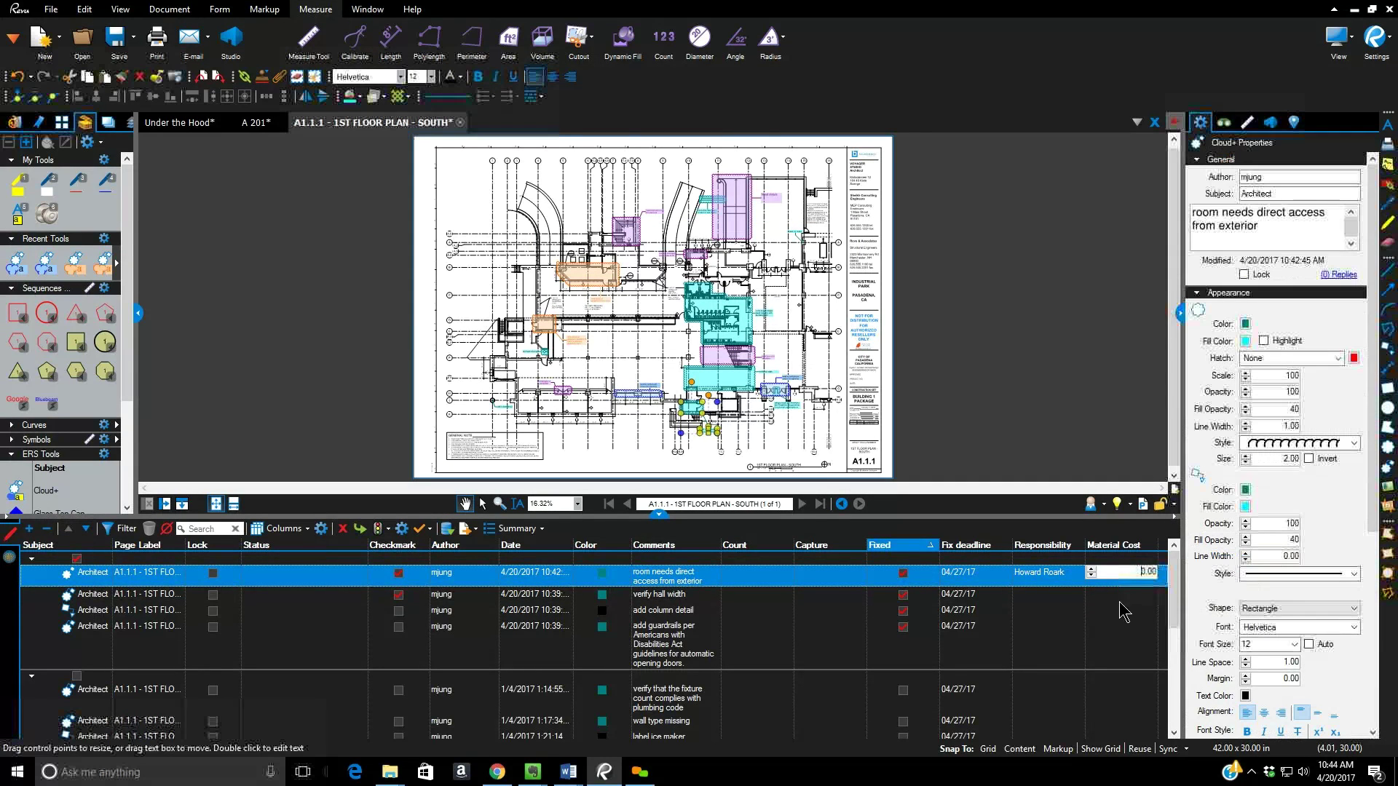
double_click(1125, 574)
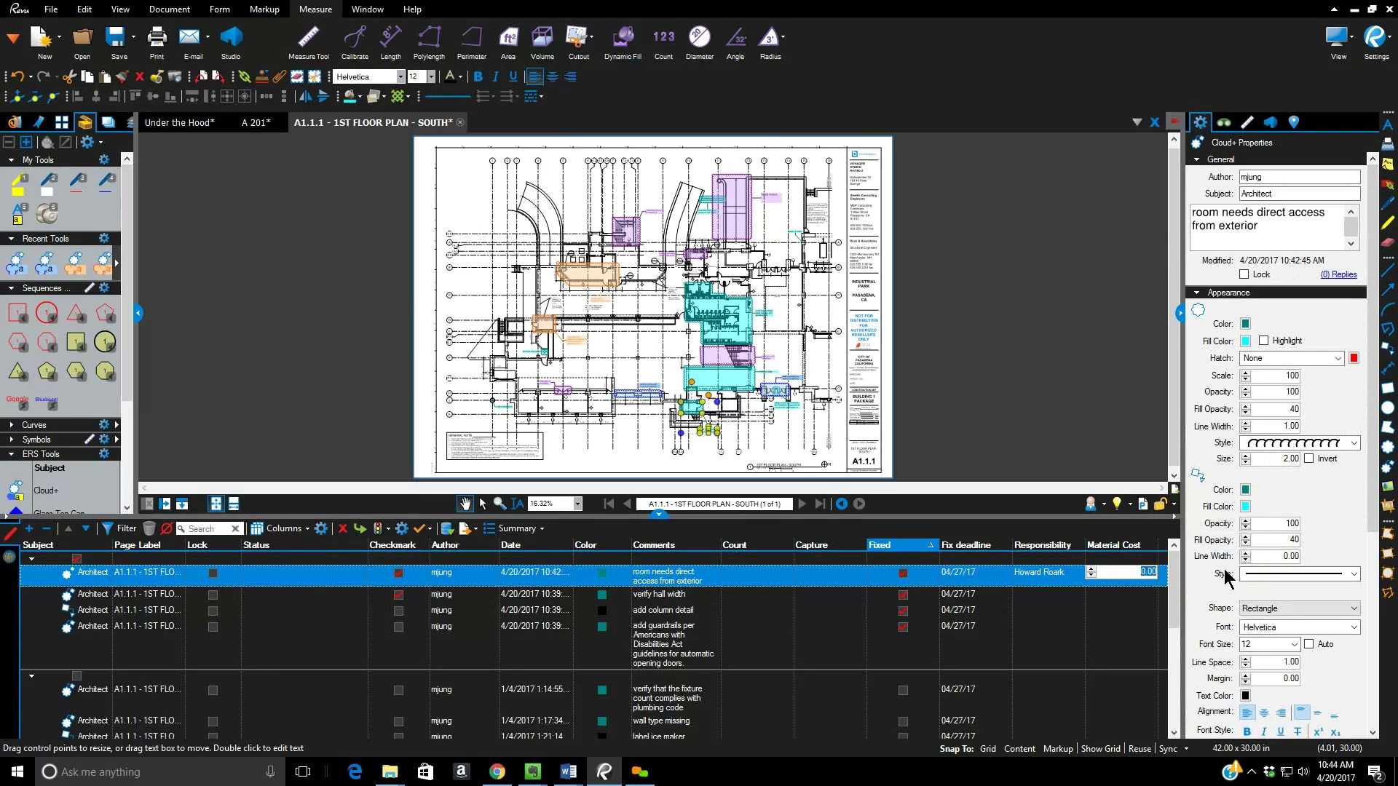
type("5")
key("Return")
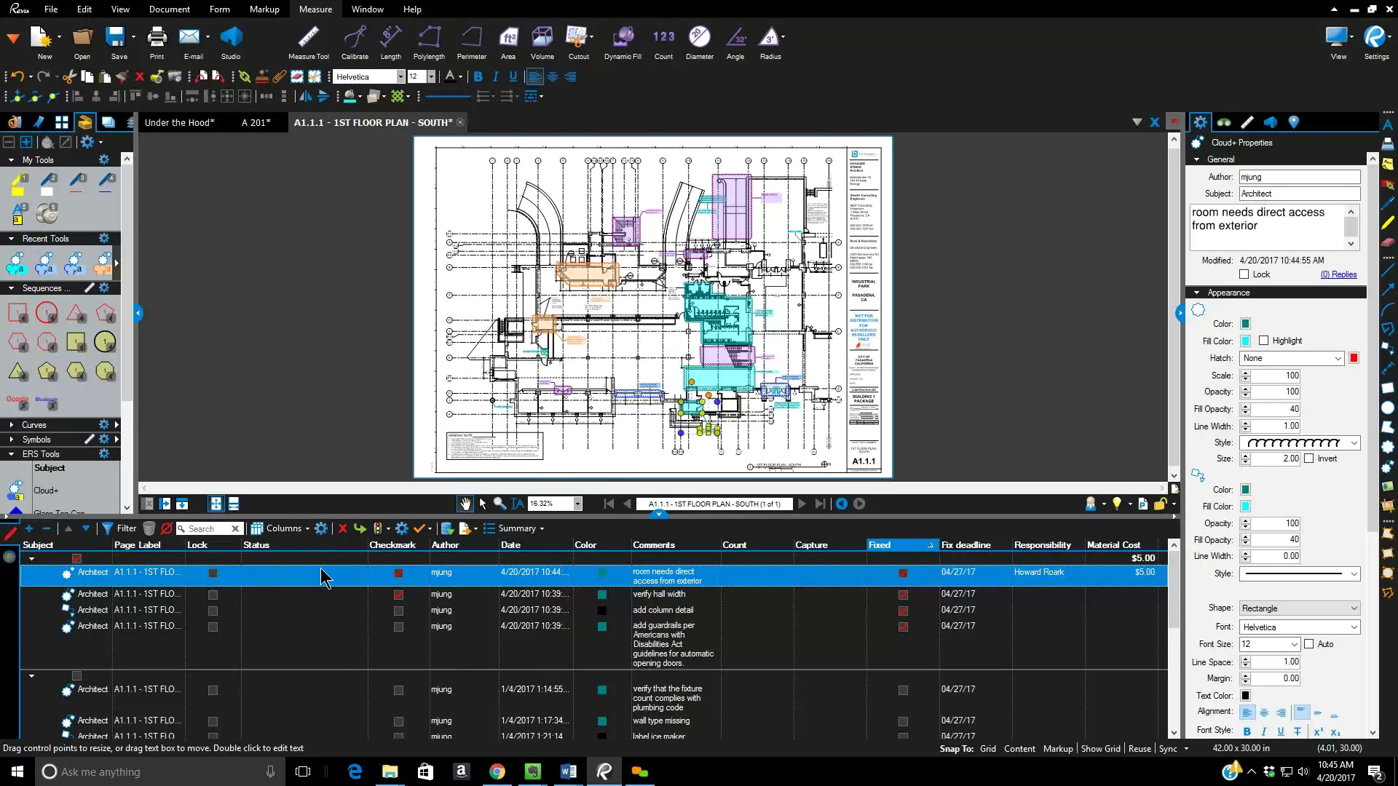
- Open the custom column settings of the Markups list
left_click(321, 529)
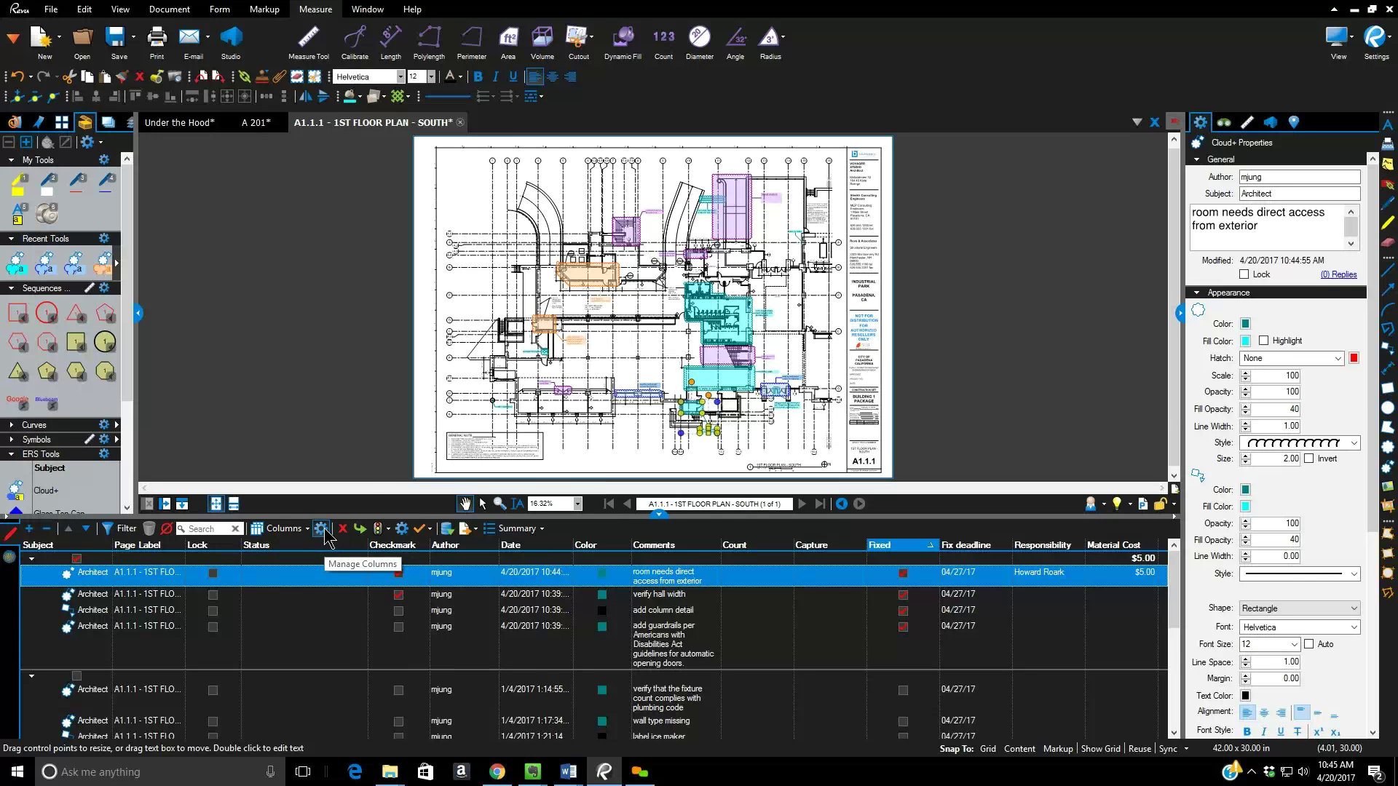
left_click(641, 256)
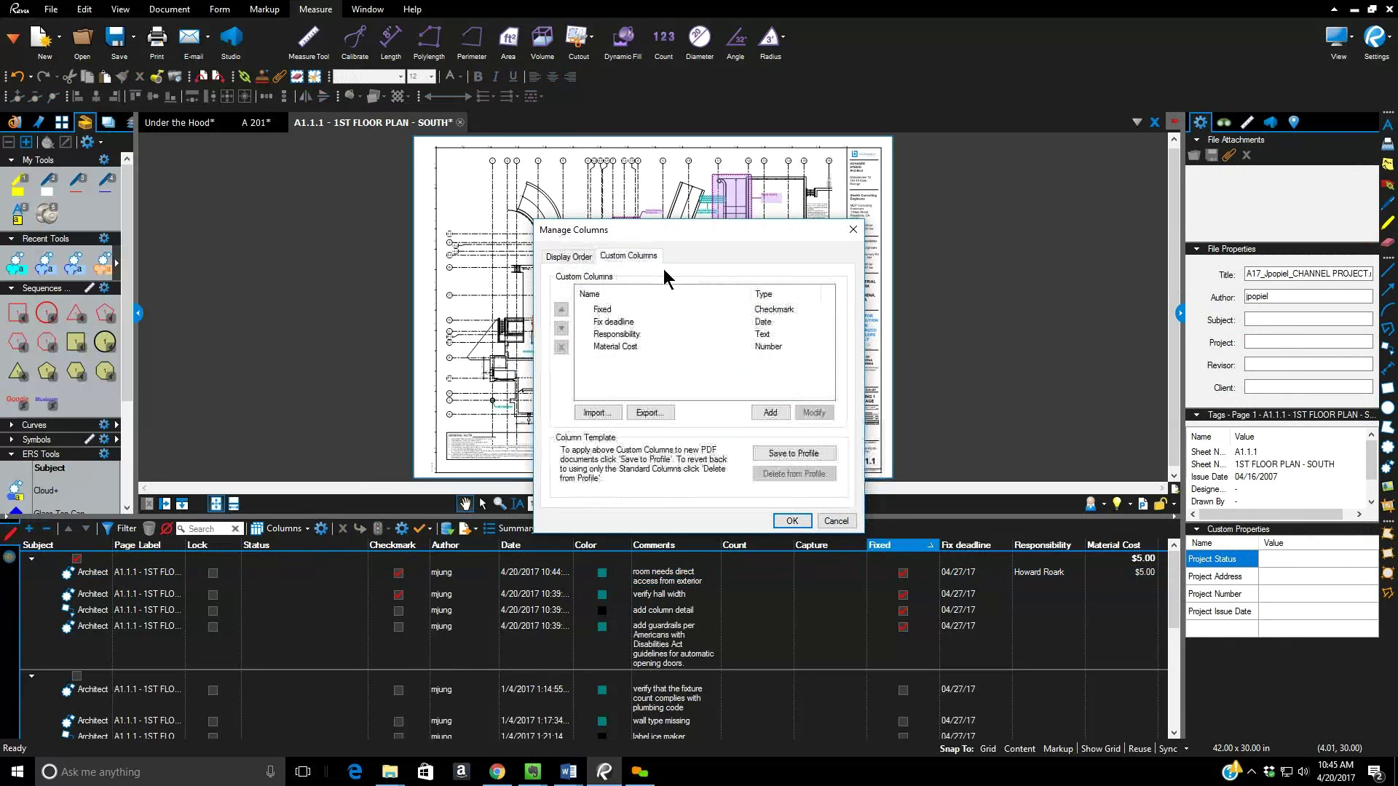
left_click(769, 413)
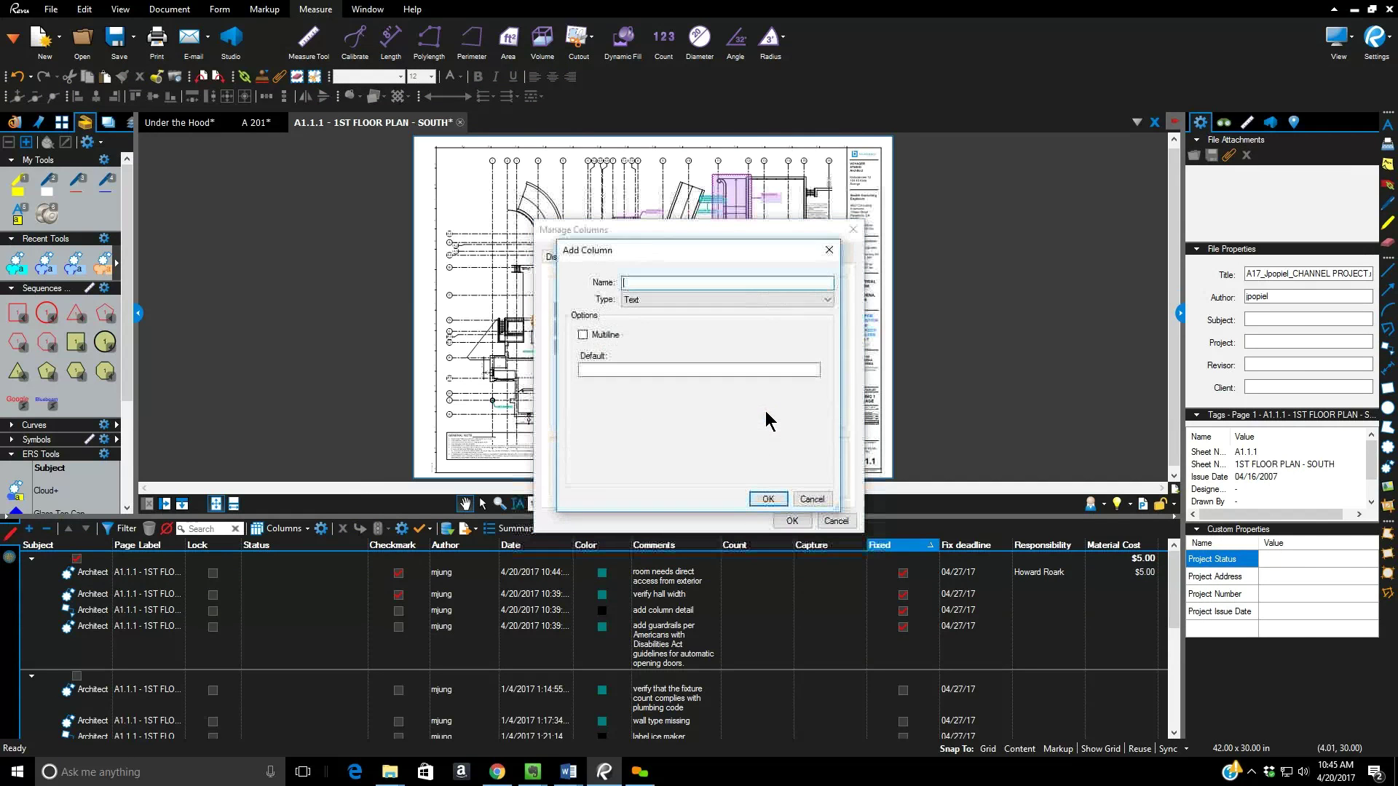
left_click(648, 298)
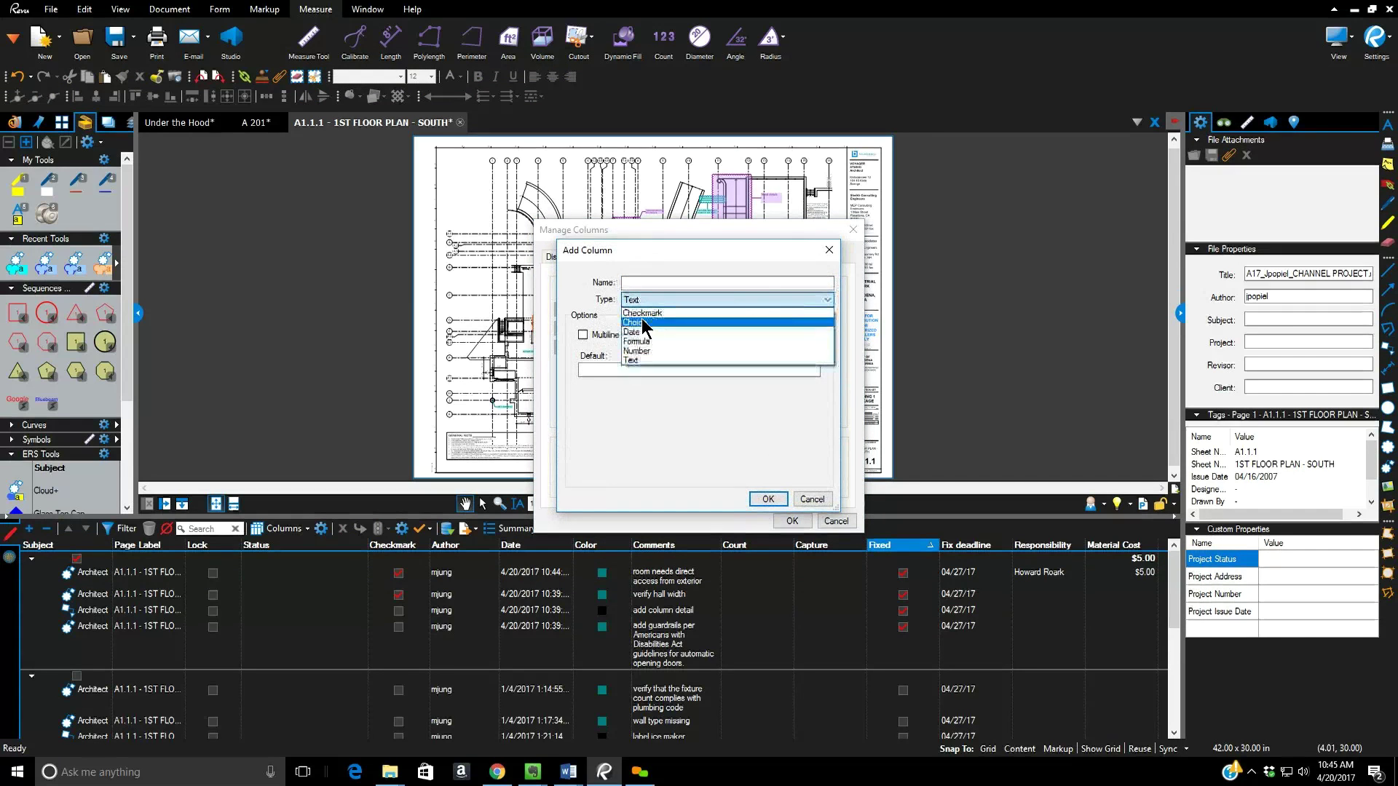
left_click(641, 319)
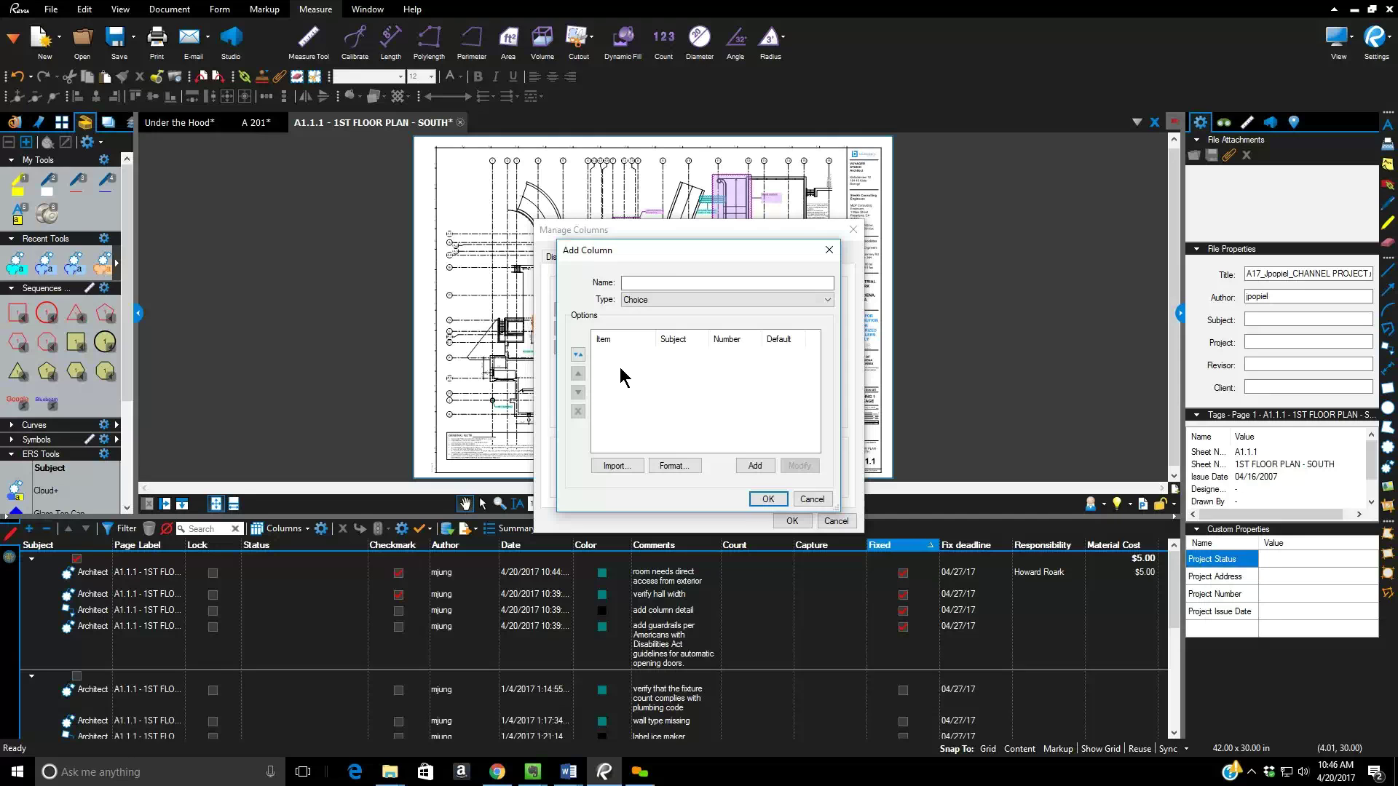
left_click(662, 281)
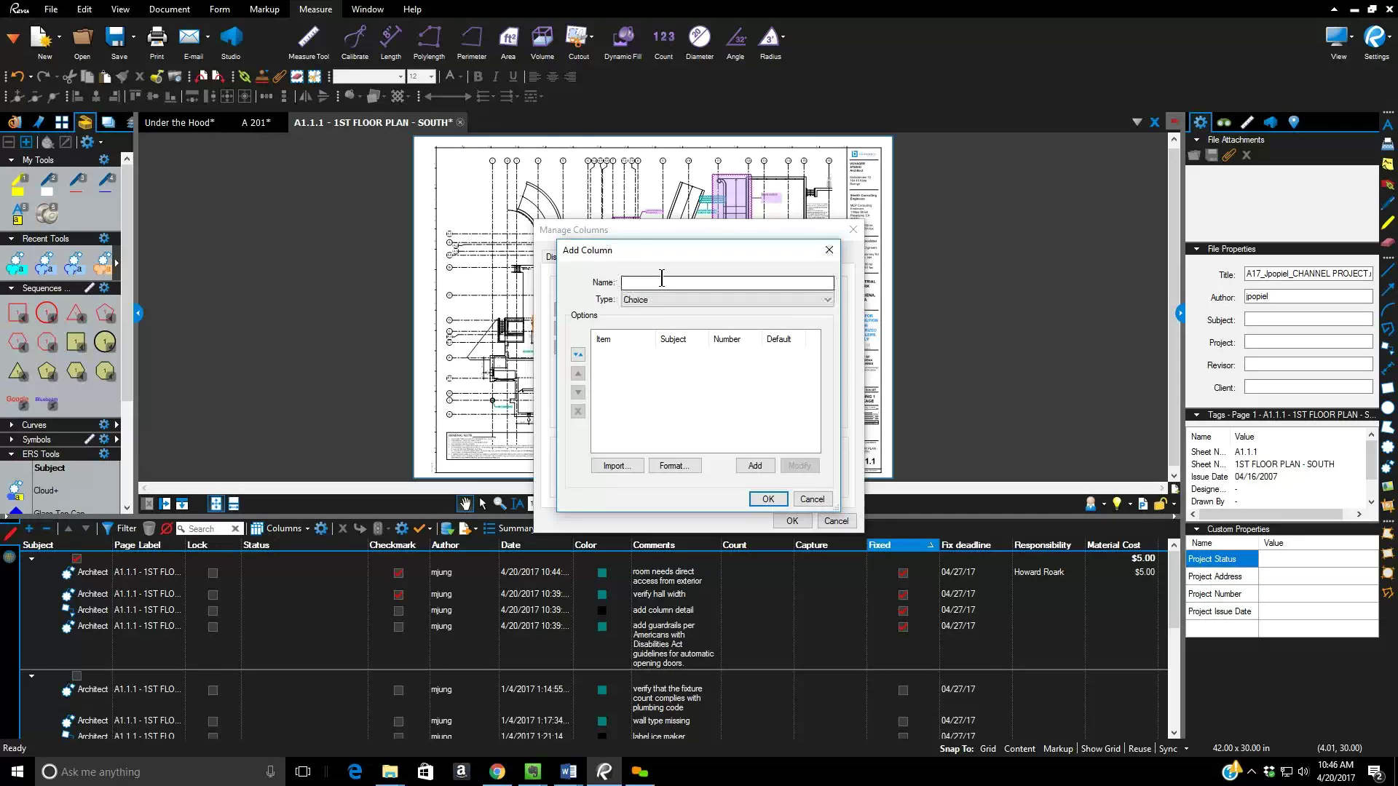
left_click(810, 499)
- Change the type of the custom Responsibility column to Choice
left_click(638, 332)
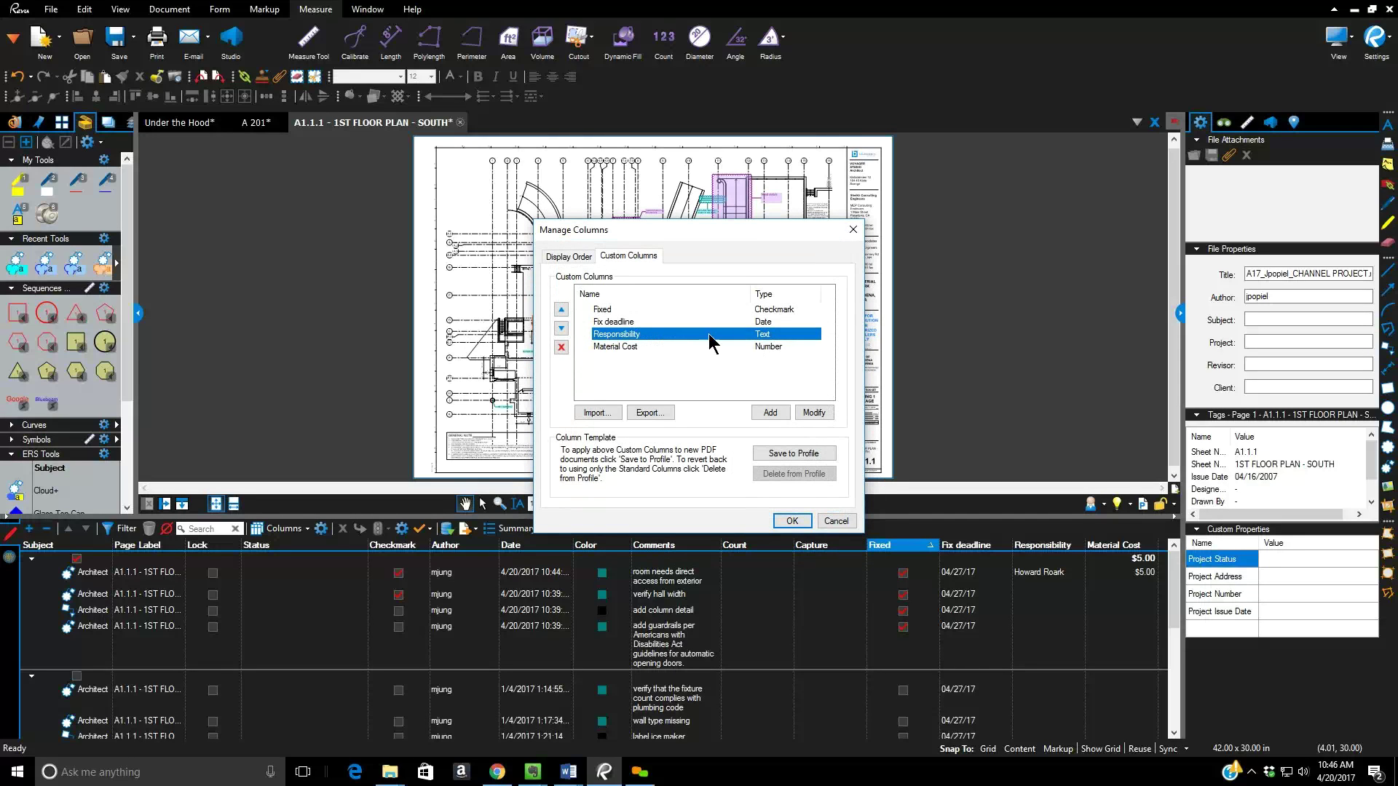
left_click(813, 413)
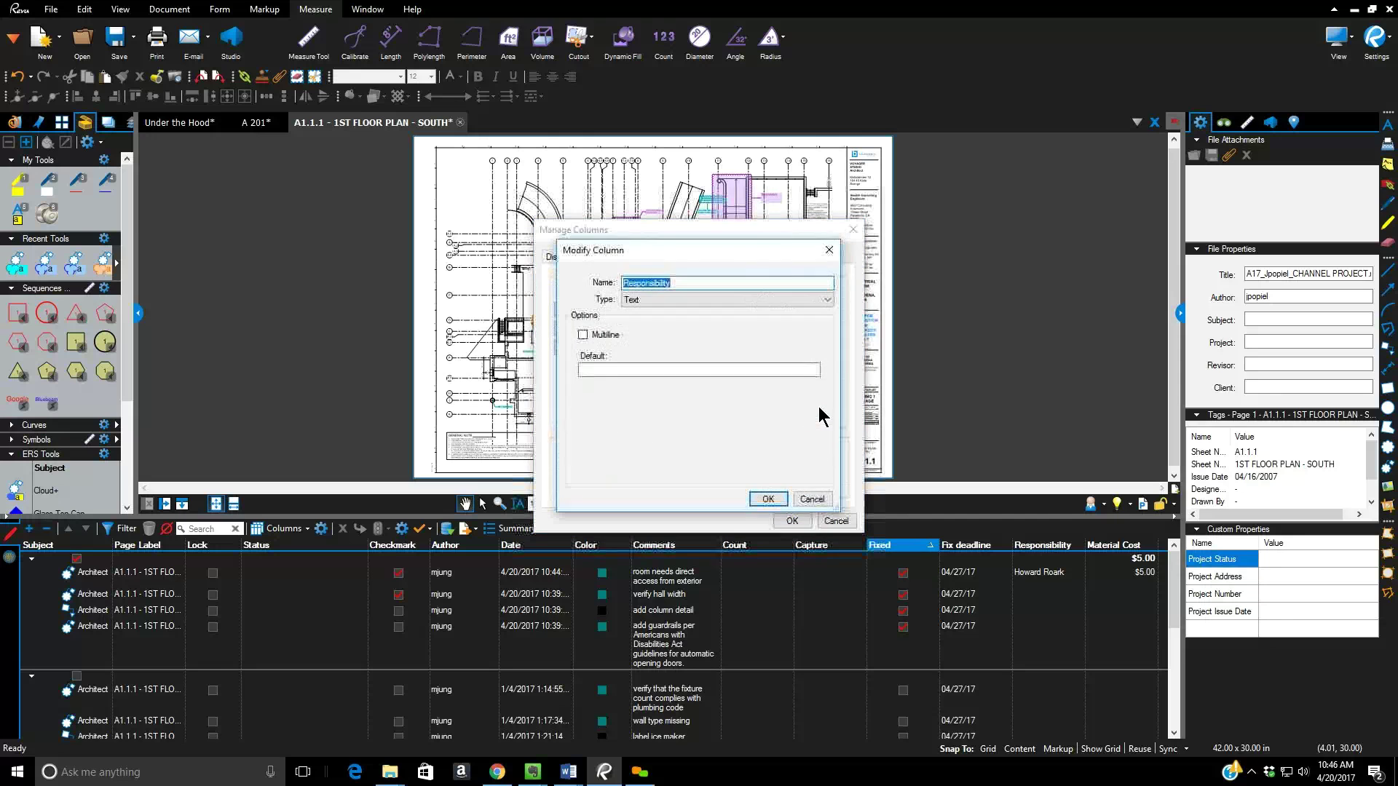
left_click(645, 302)
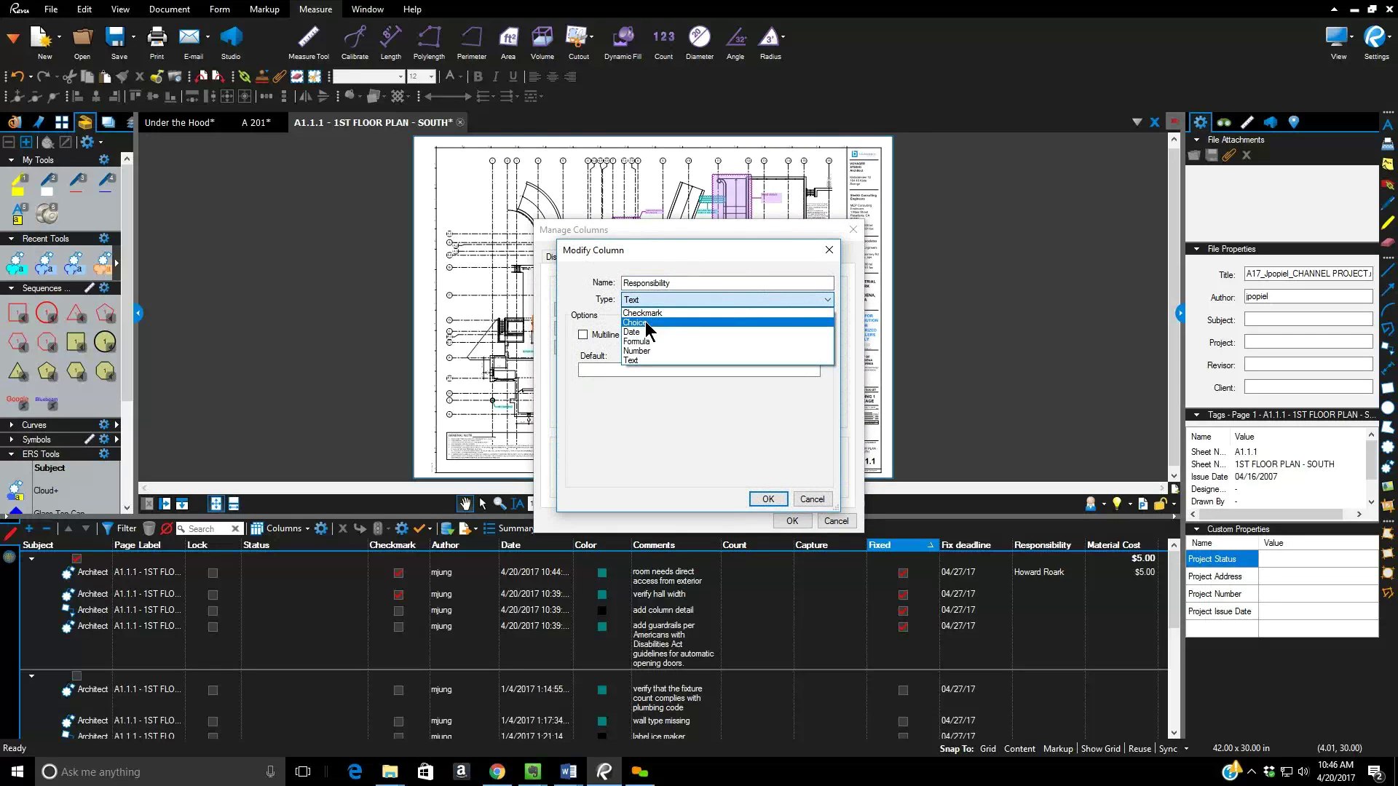
left_click(662, 323)
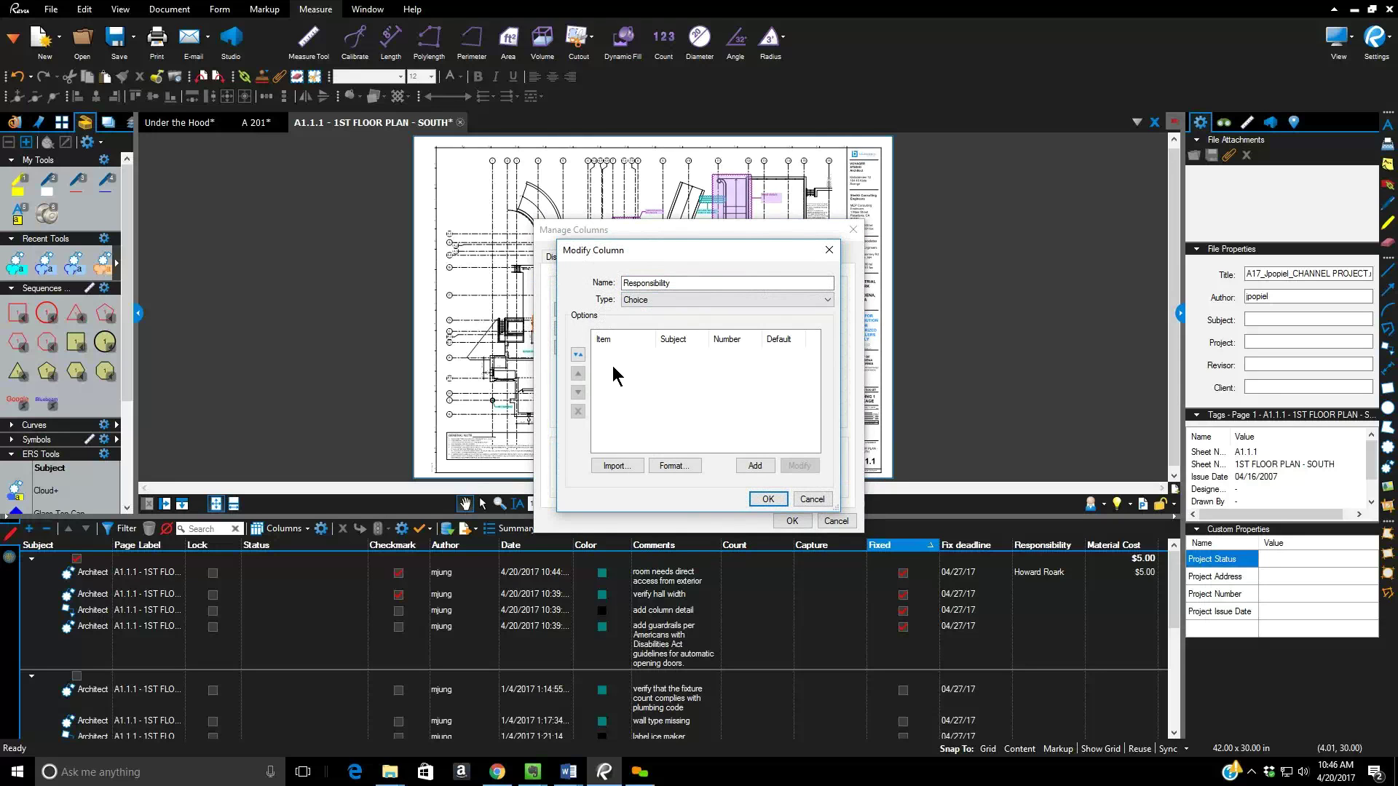
left_click(768, 499)
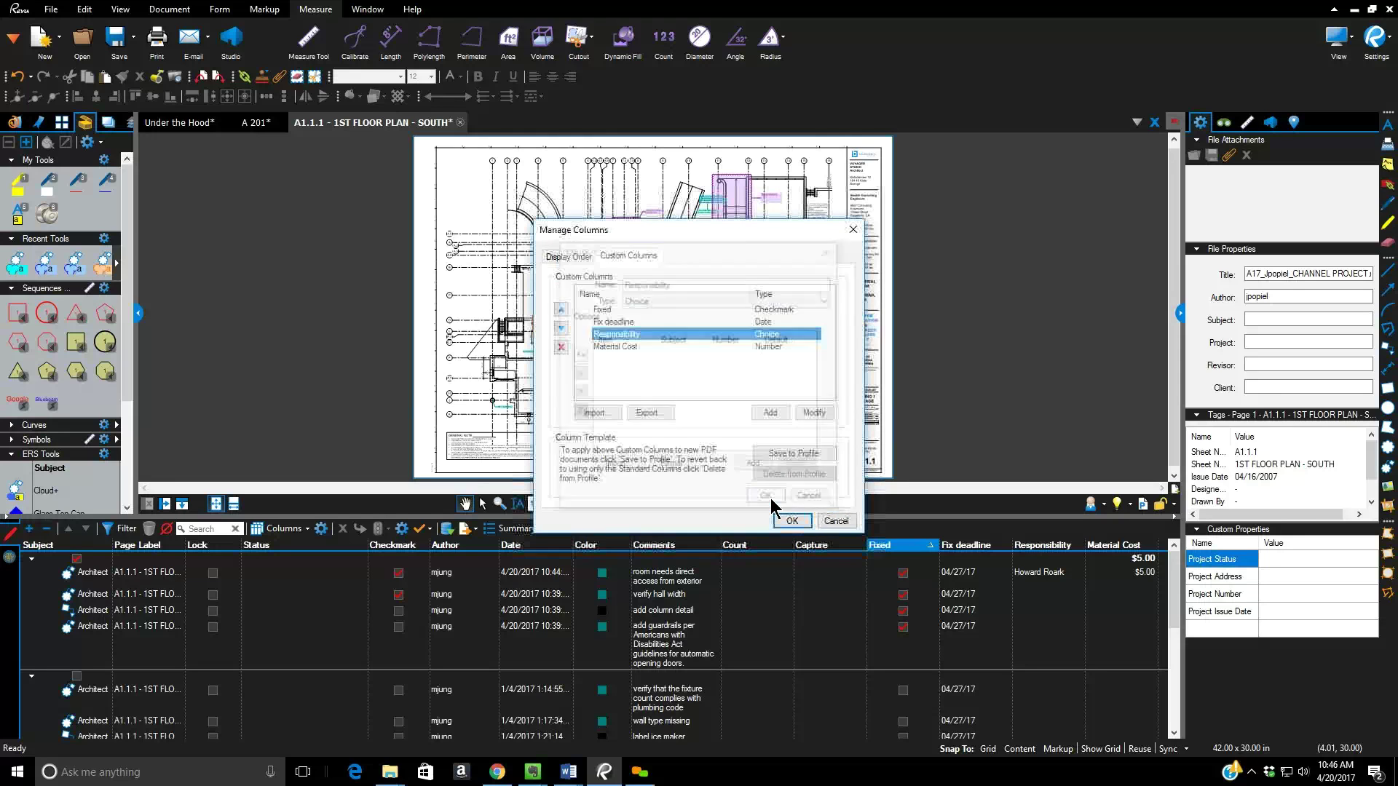
- Add the responsible person's full name as a choice item in the Responsibility column
left_click(814, 412)
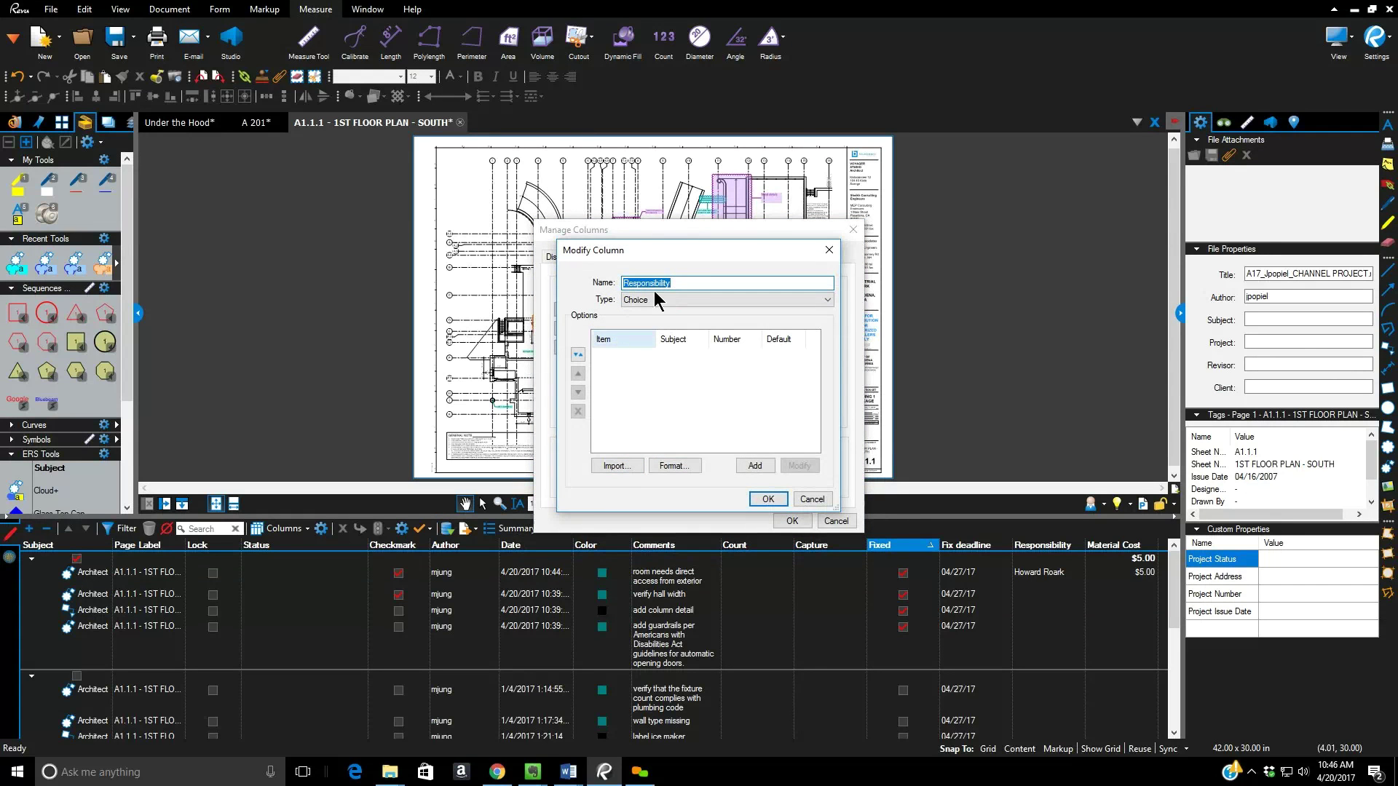
left_click(671, 386)
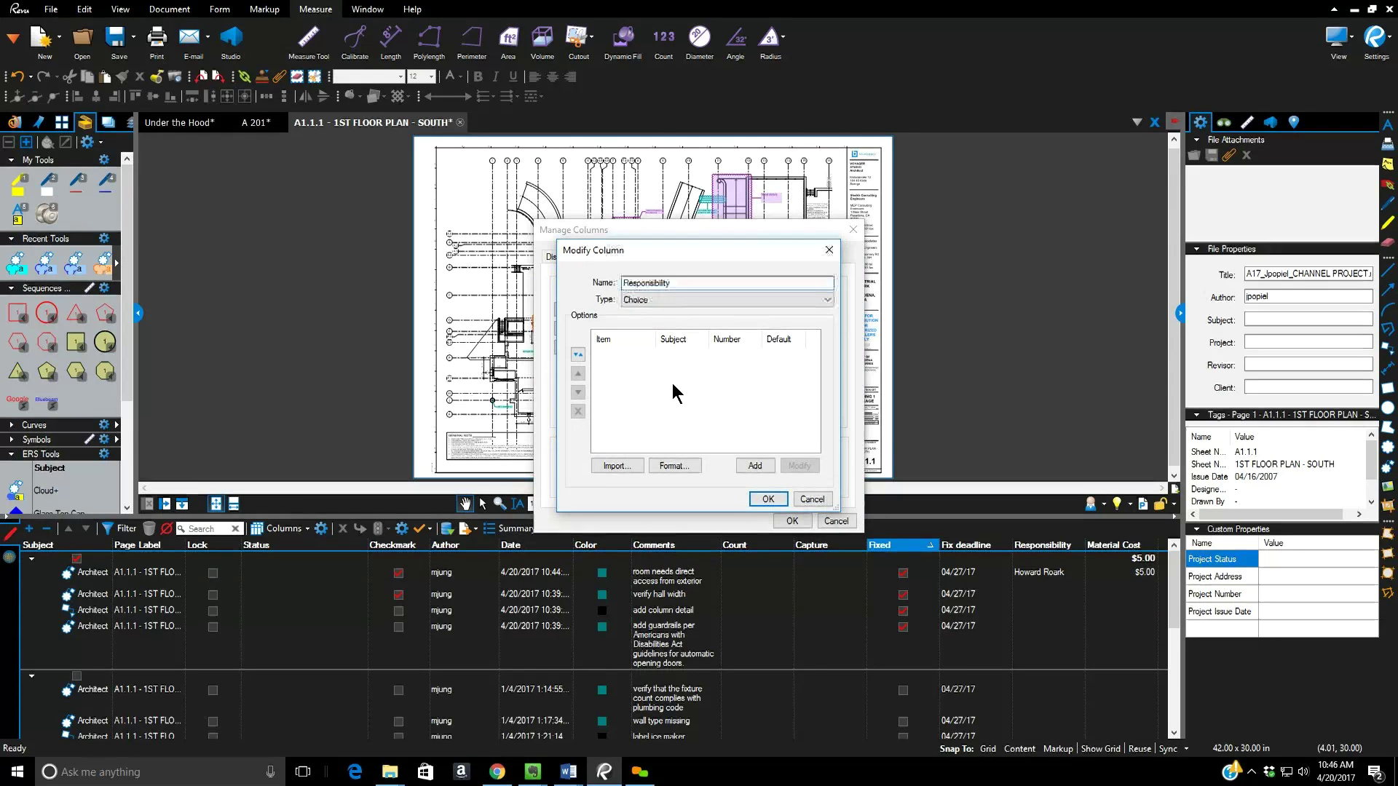
left_click(749, 468)
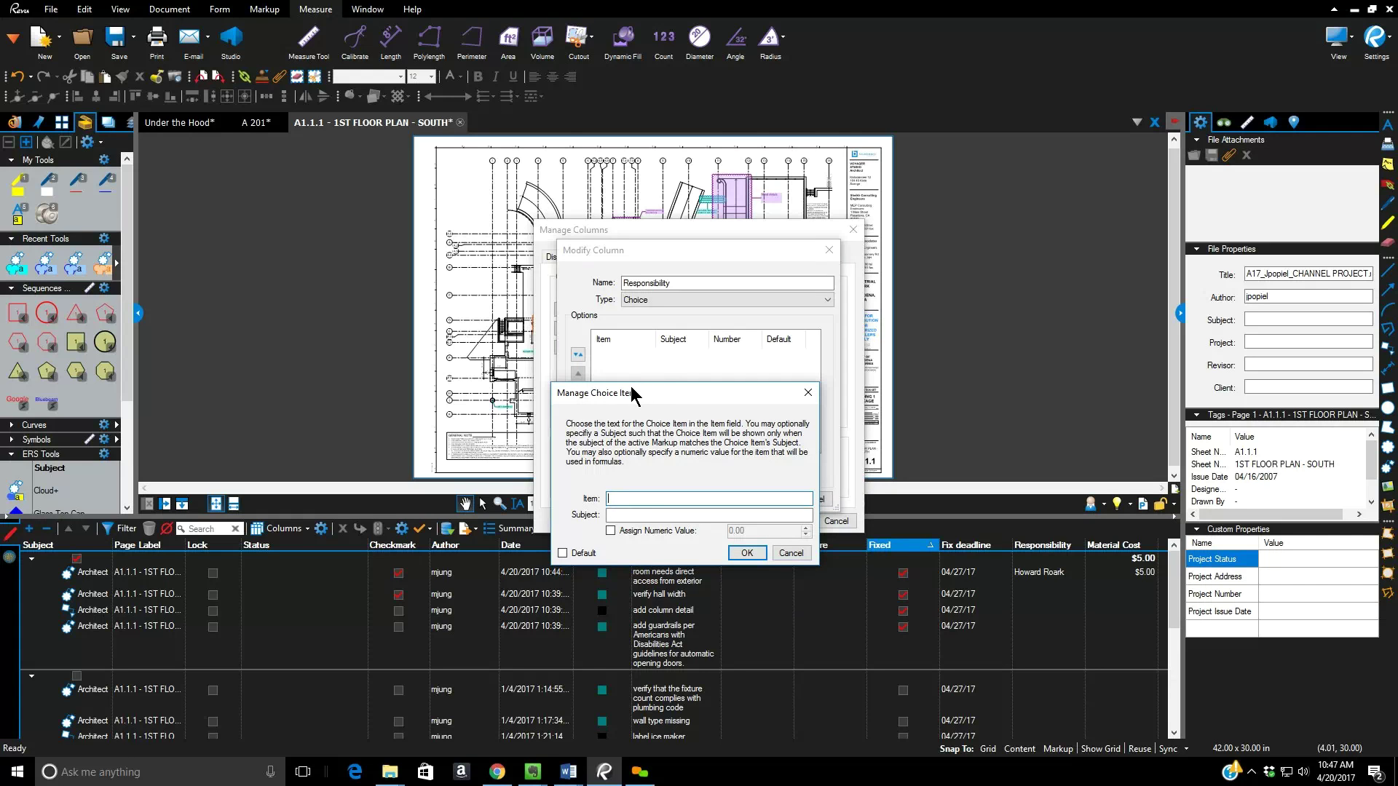
type("Howard Roark")
left_click(746, 554)
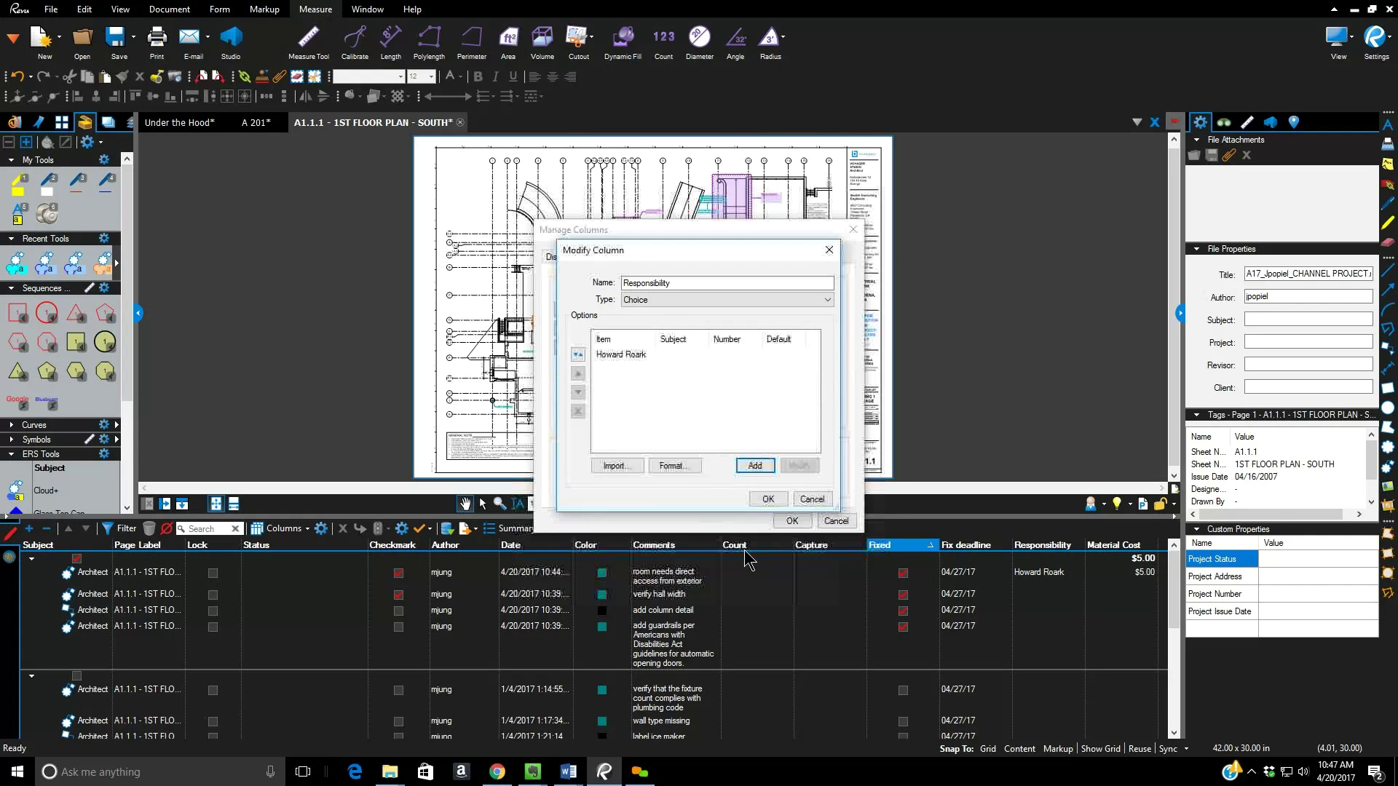
- Add a second person's full name as a choice item in the Responsibility column and apply the column changes
left_click(754, 463)
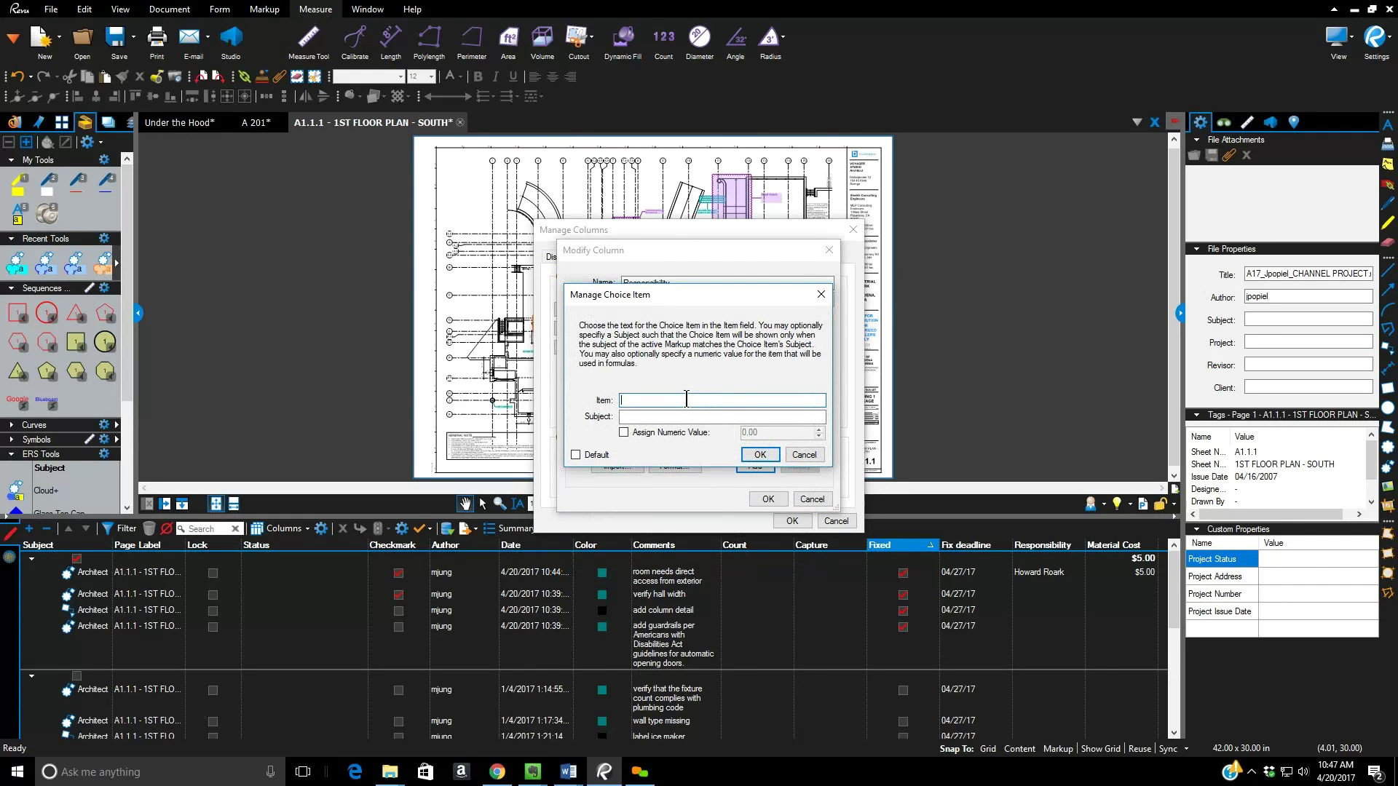
type("Gordon Prescott")
left_click(759, 454)
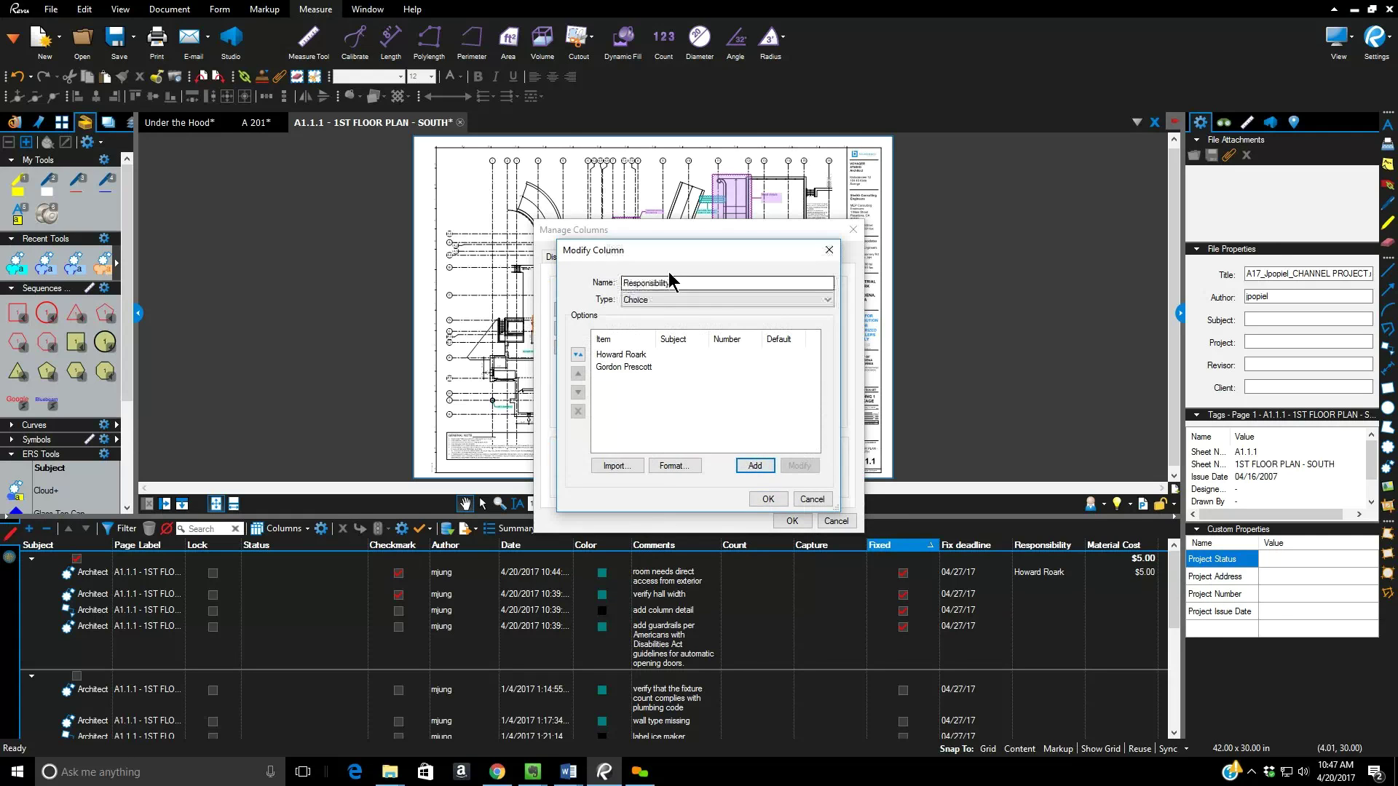
left_click(768, 500)
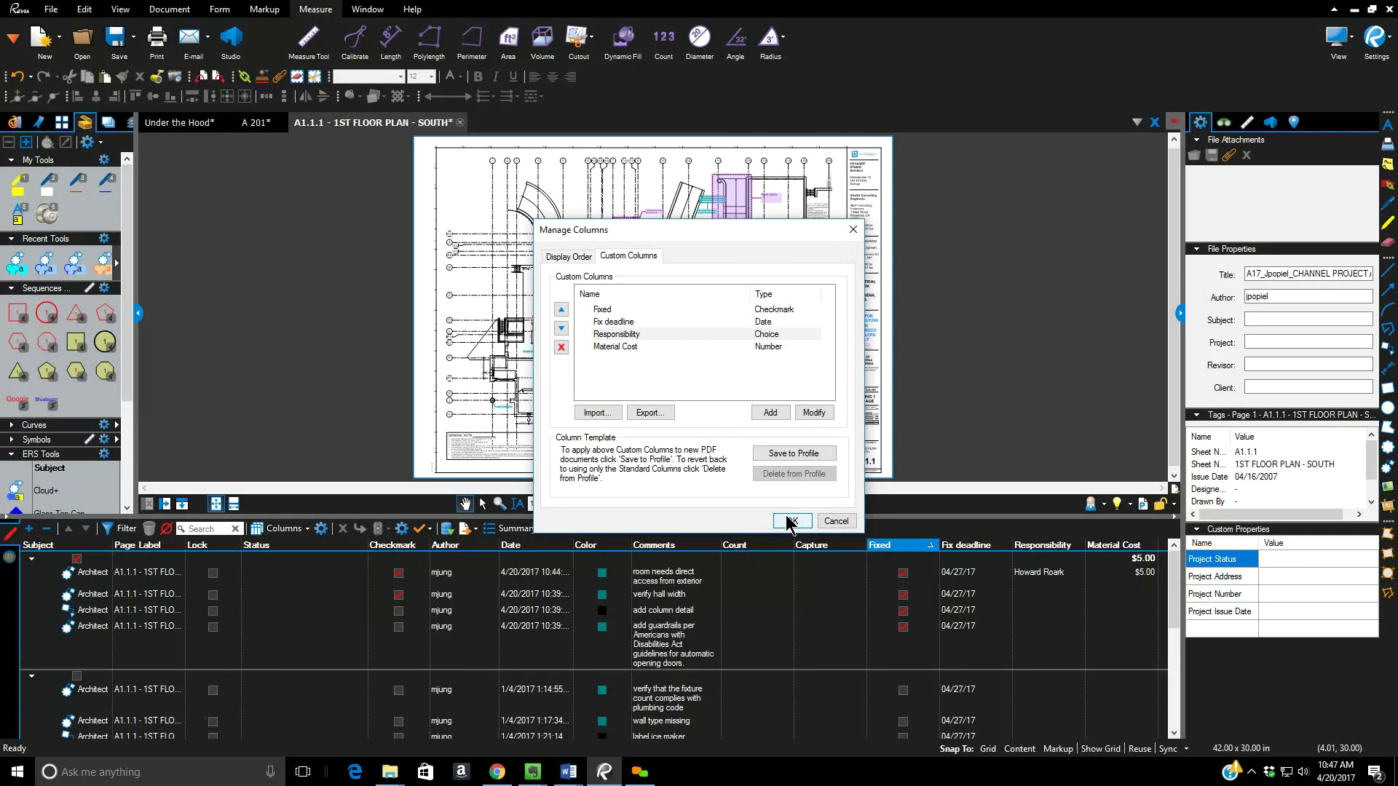
left_click(789, 522)
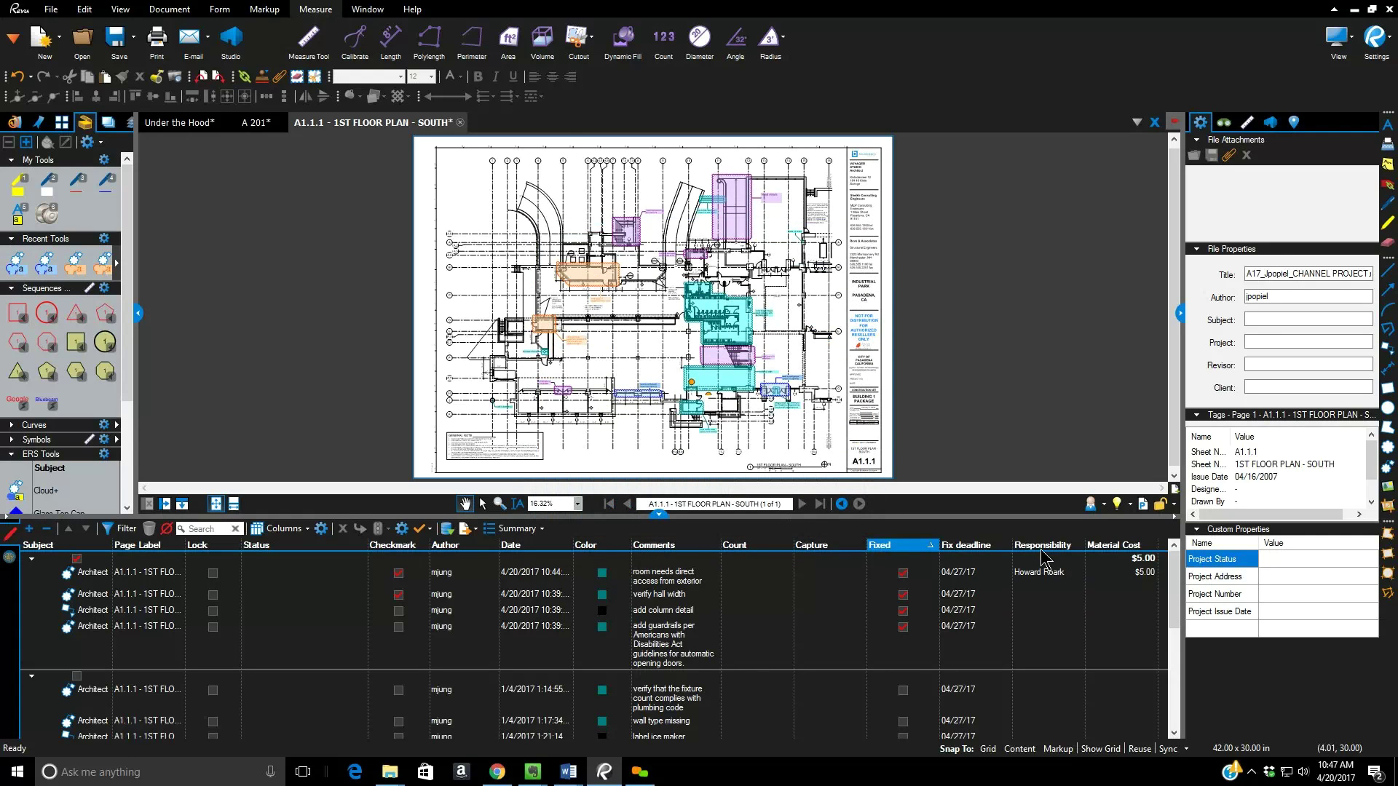
- Check the Responsibility choices offered for the "verify hall width" markup and the Electrical markup about elevator equipment room layout
left_click(1039, 594)
left_click(1039, 594)
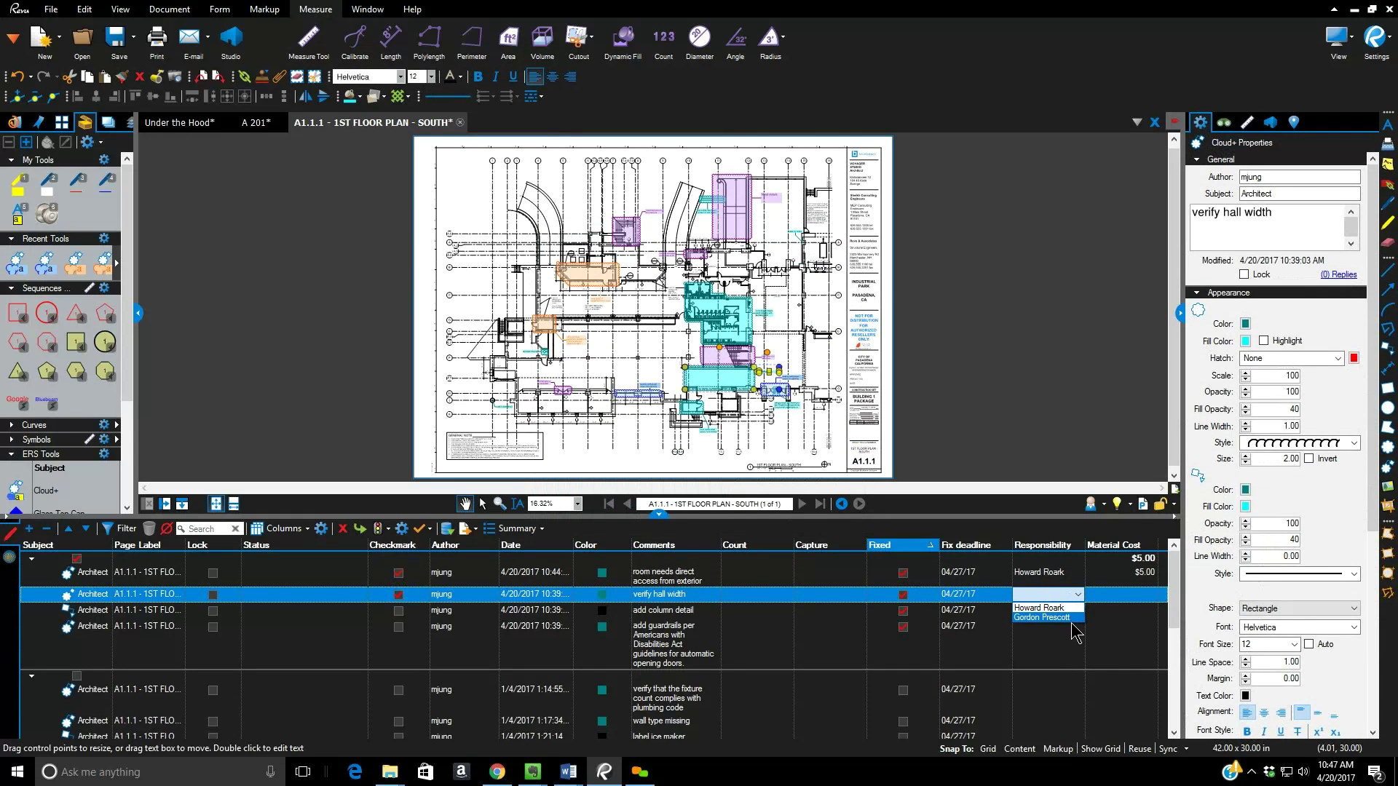
scroll(1019, 666, "down", 5)
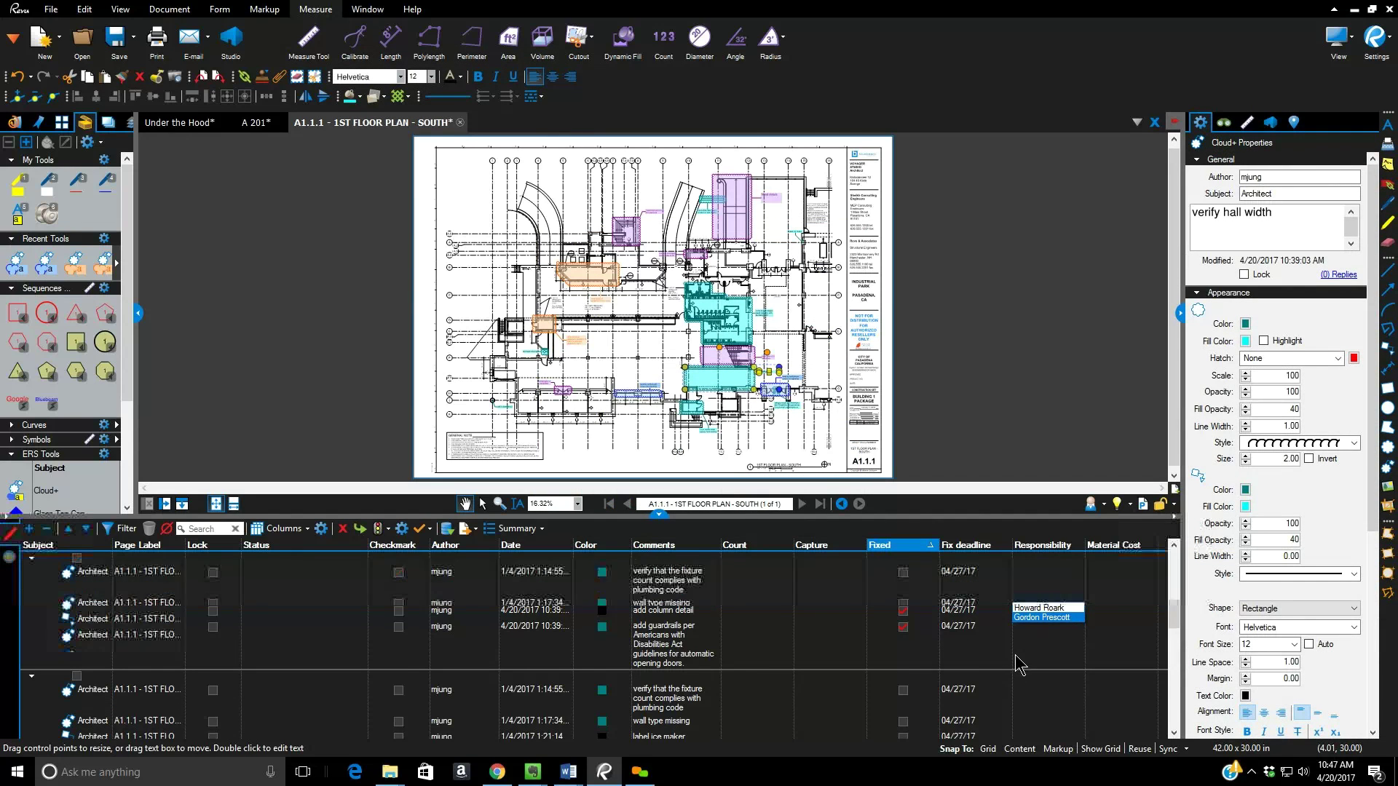
scroll(677, 677, "down", 1)
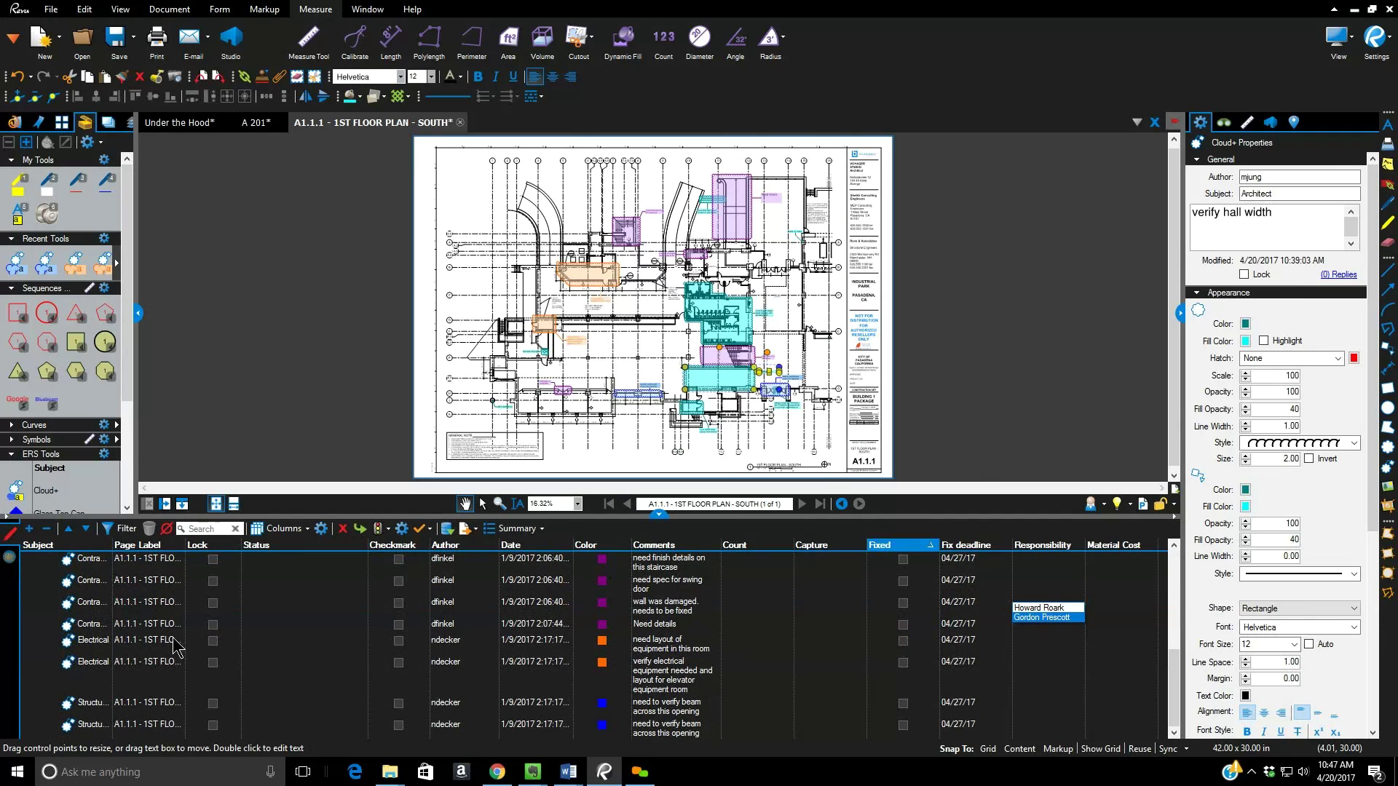
left_click(83, 669)
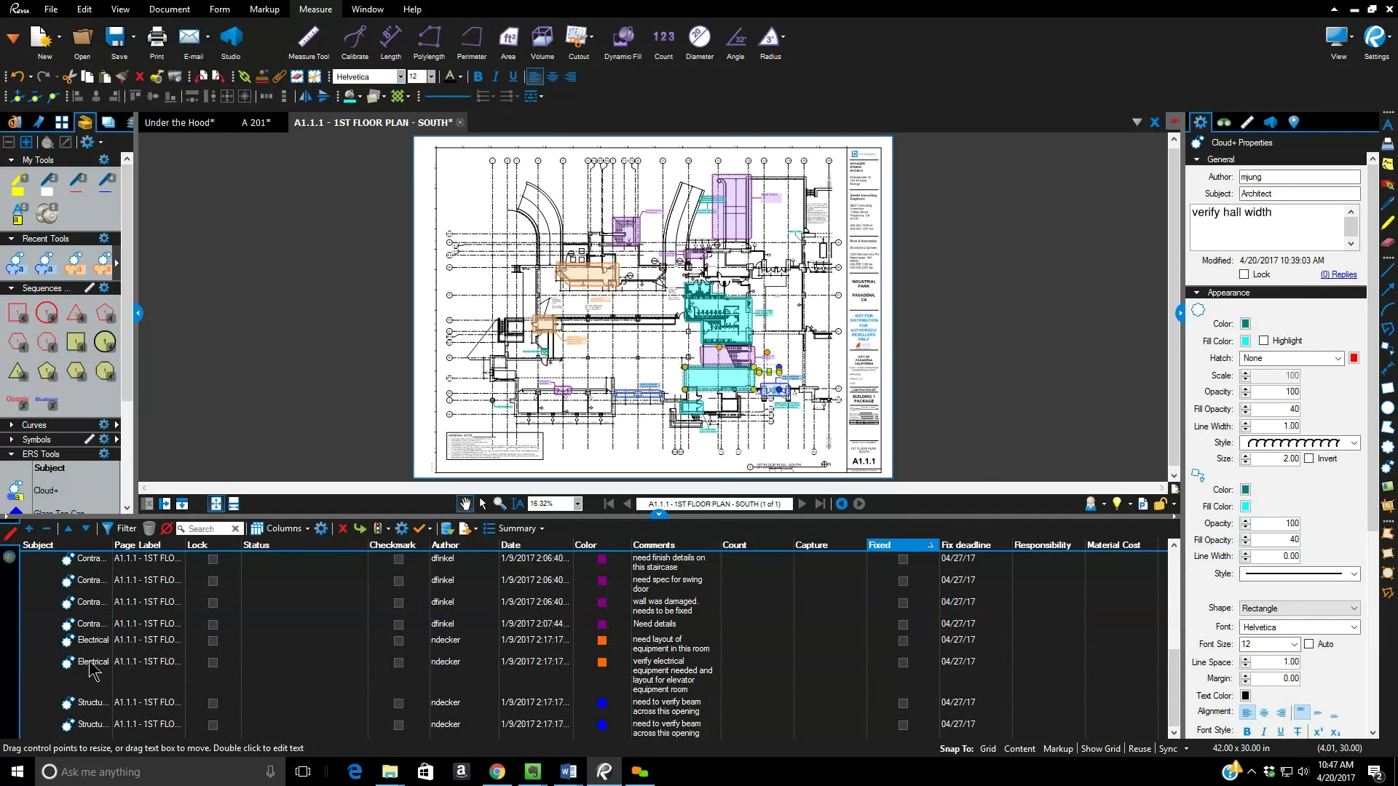
left_click(1055, 671)
left_click(1055, 669)
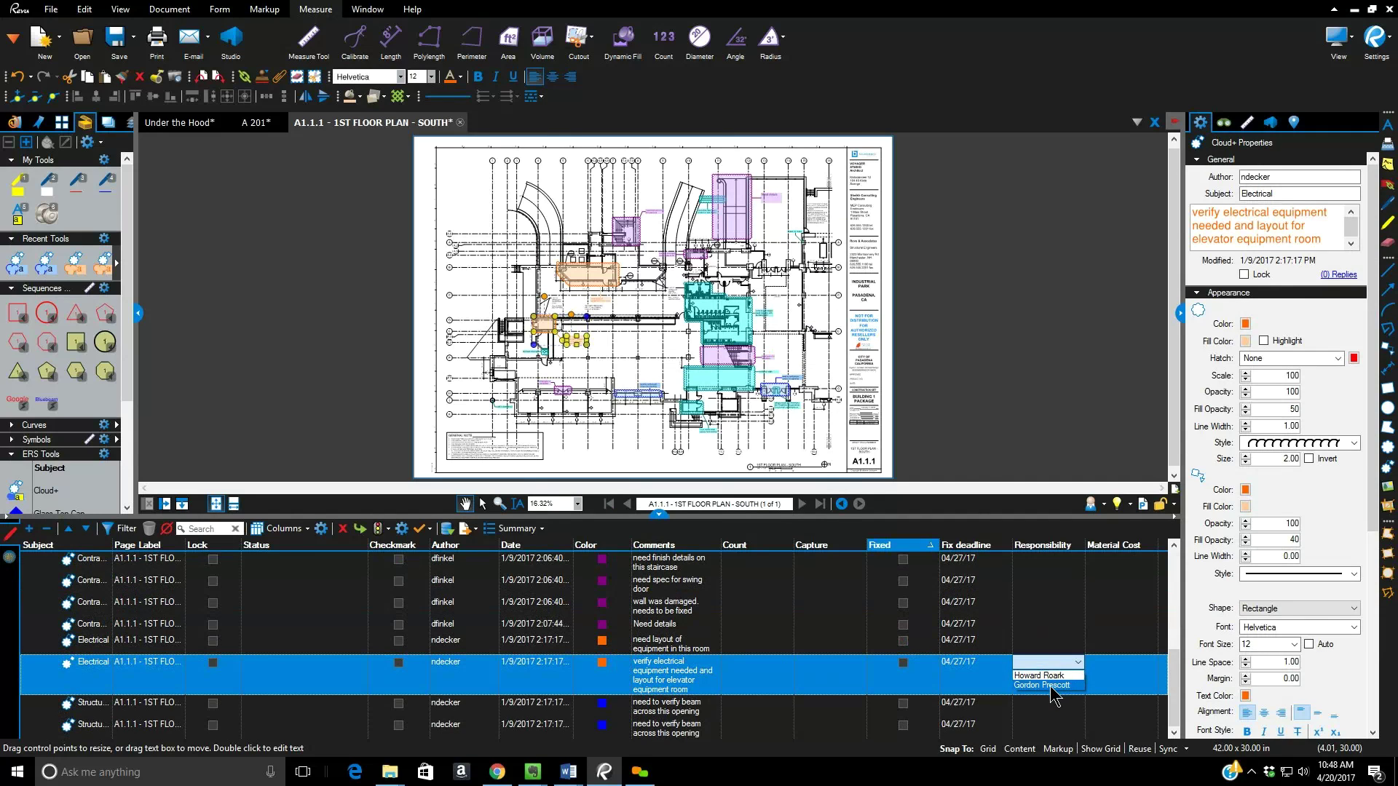
left_click(1053, 661)
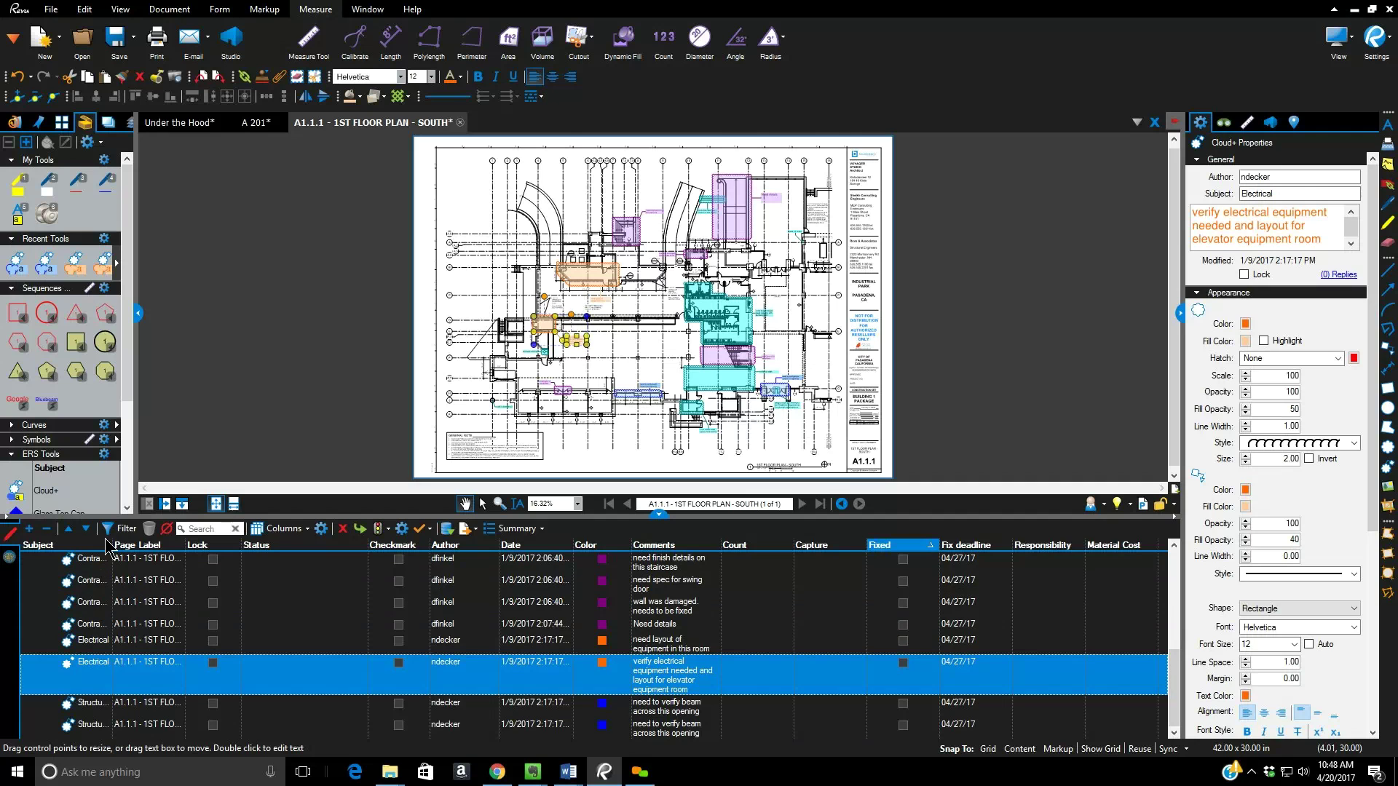
left_click(321, 529)
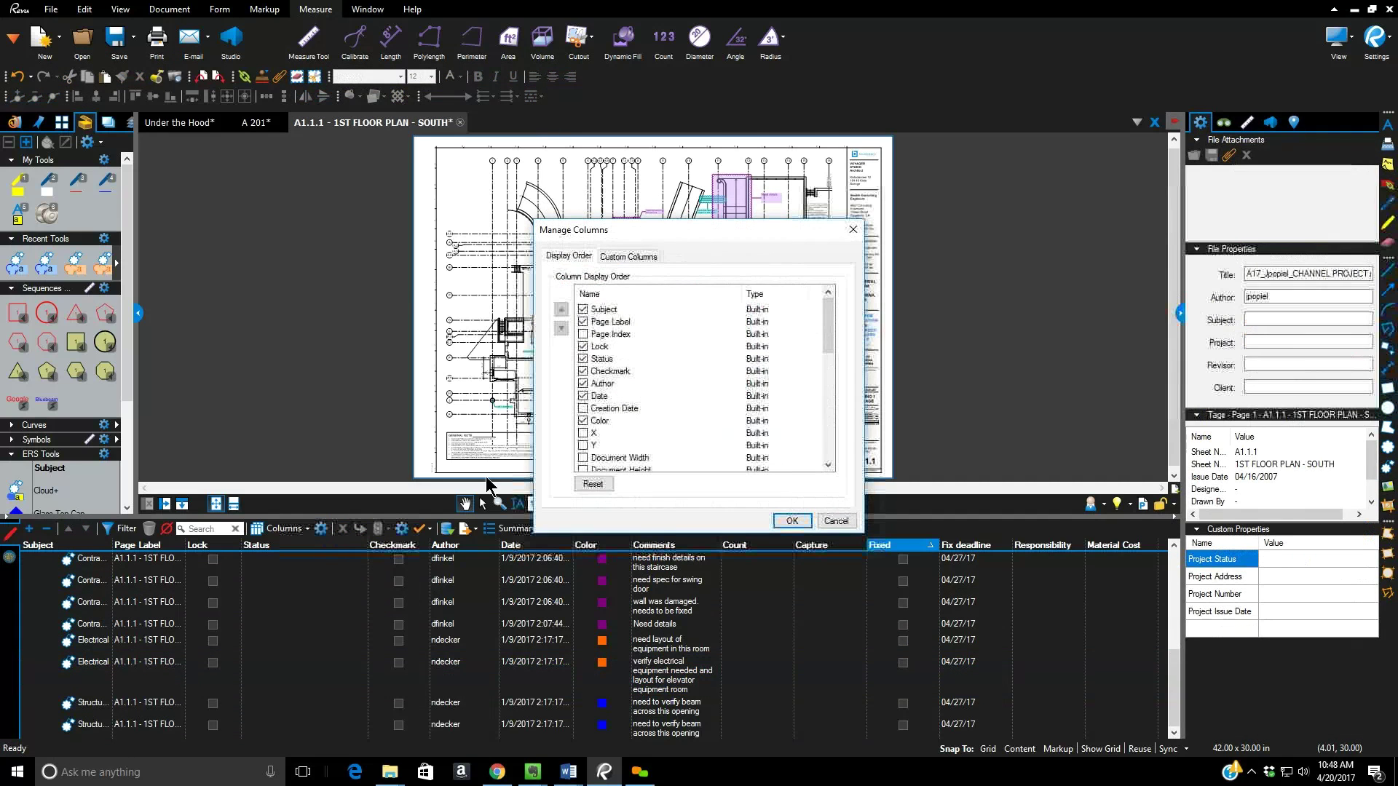
left_click(623, 256)
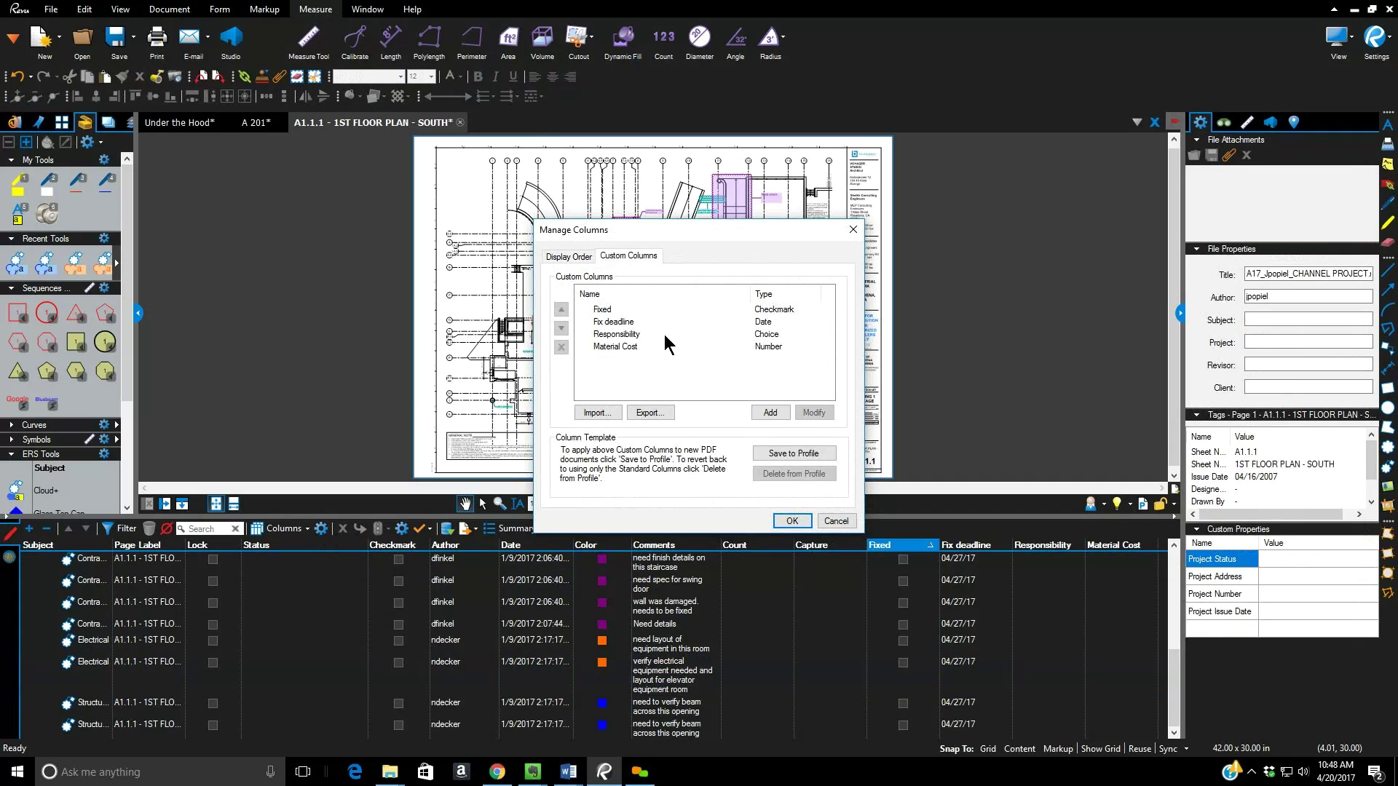
left_click(637, 333)
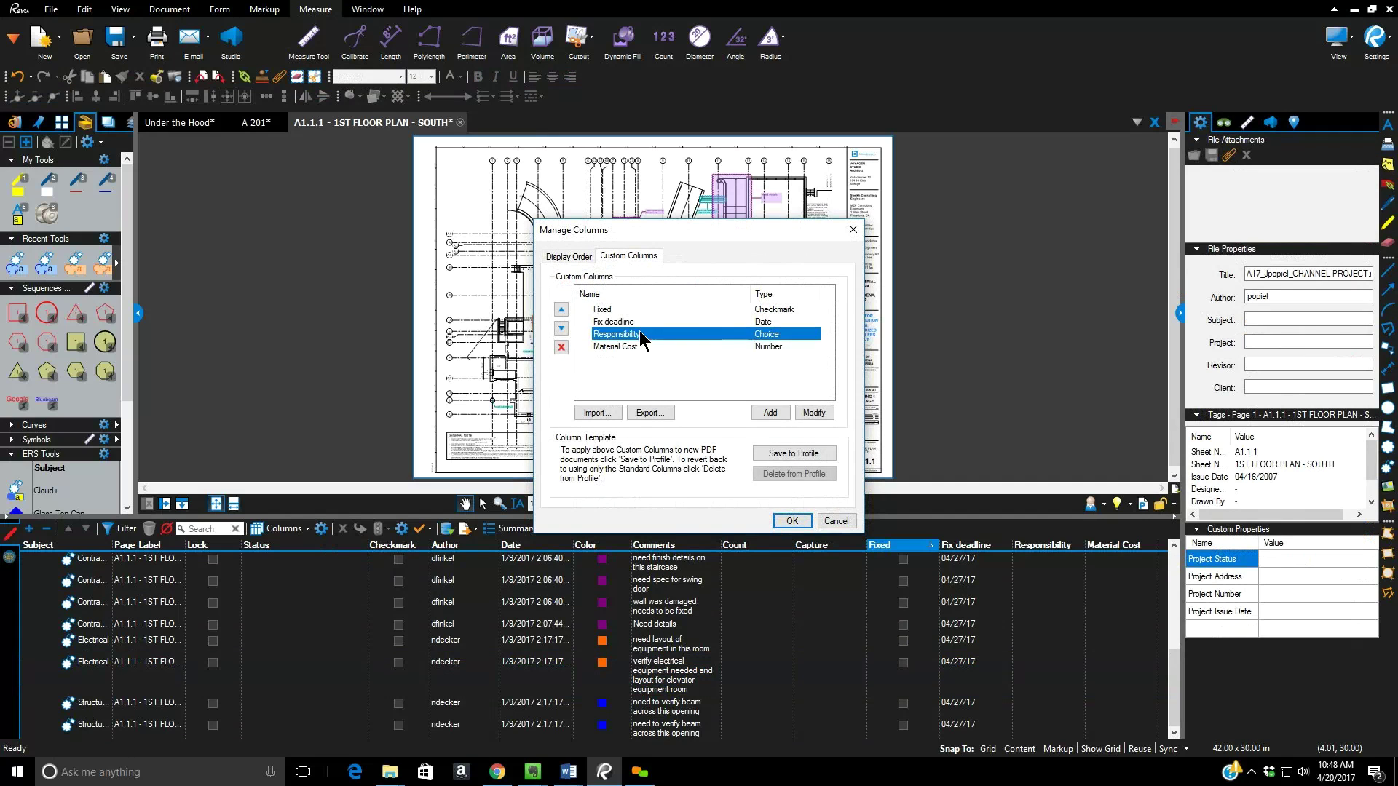
left_click(808, 408)
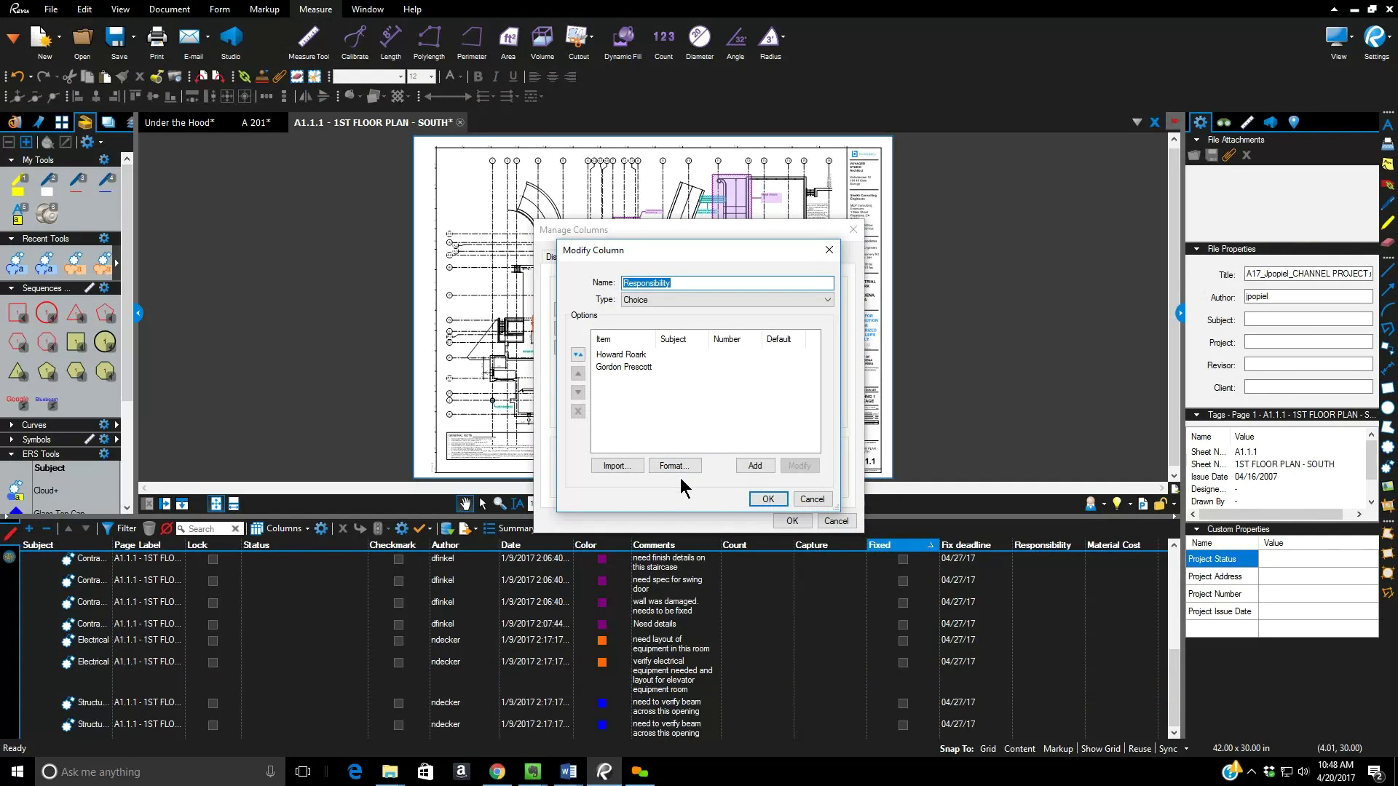
left_click(639, 357)
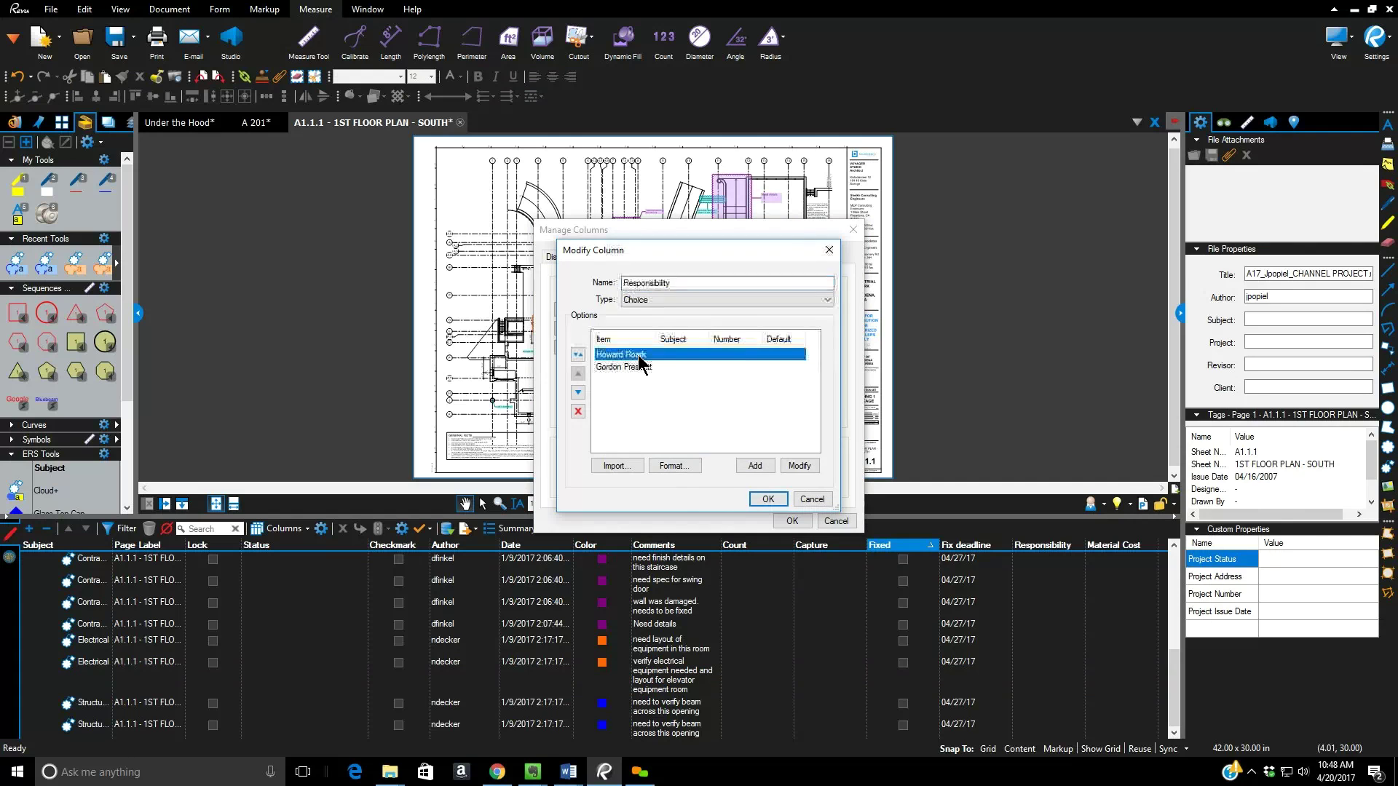
left_click(802, 467)
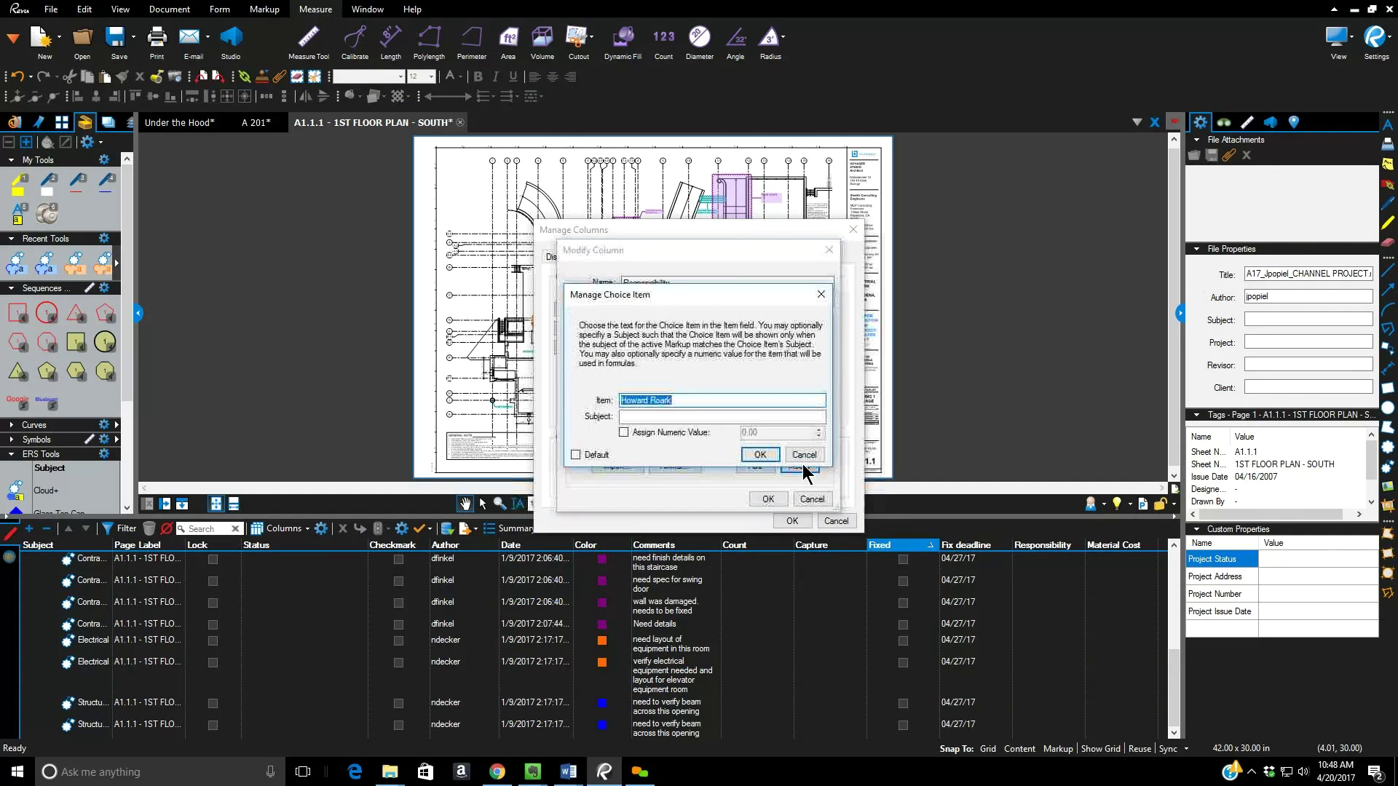
left_click(666, 416)
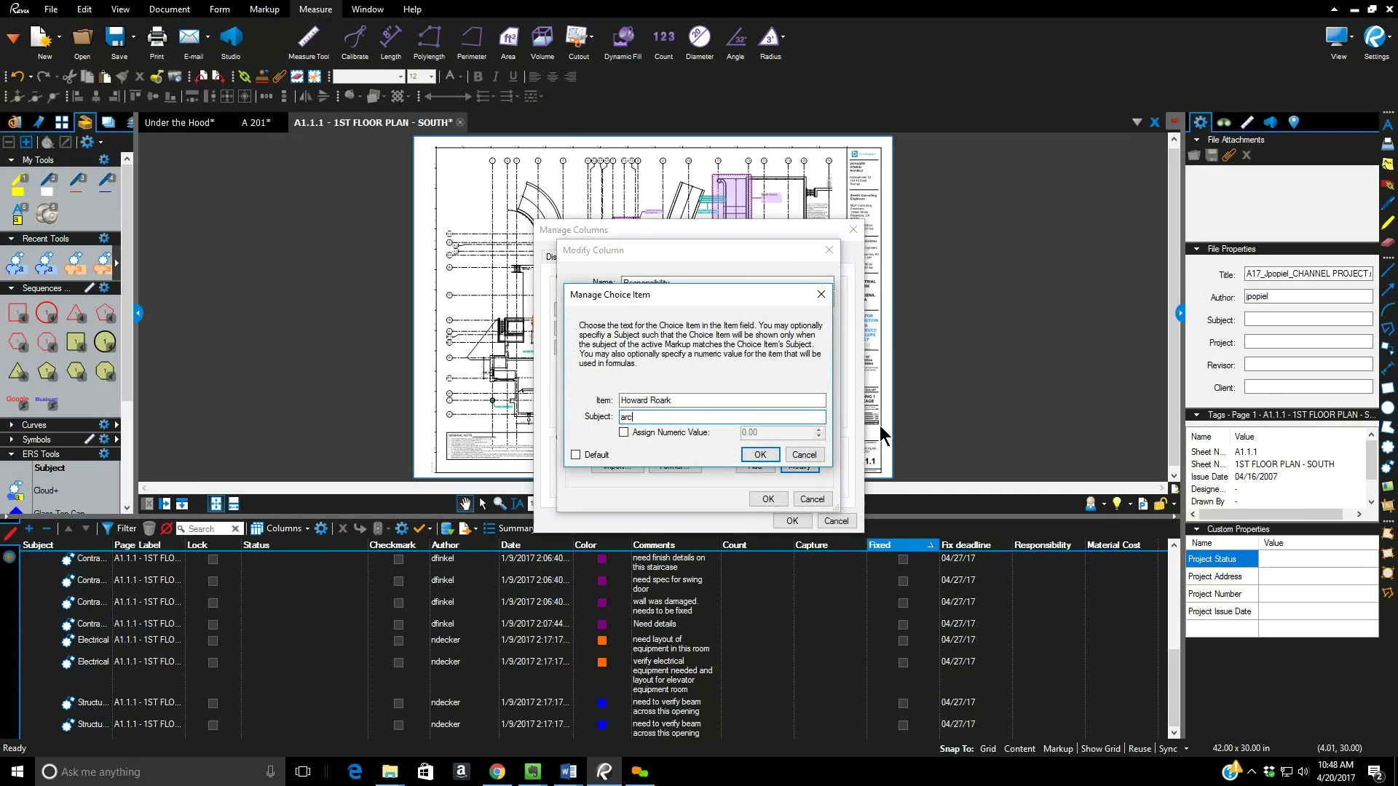
left_click(804, 454)
left_click(811, 500)
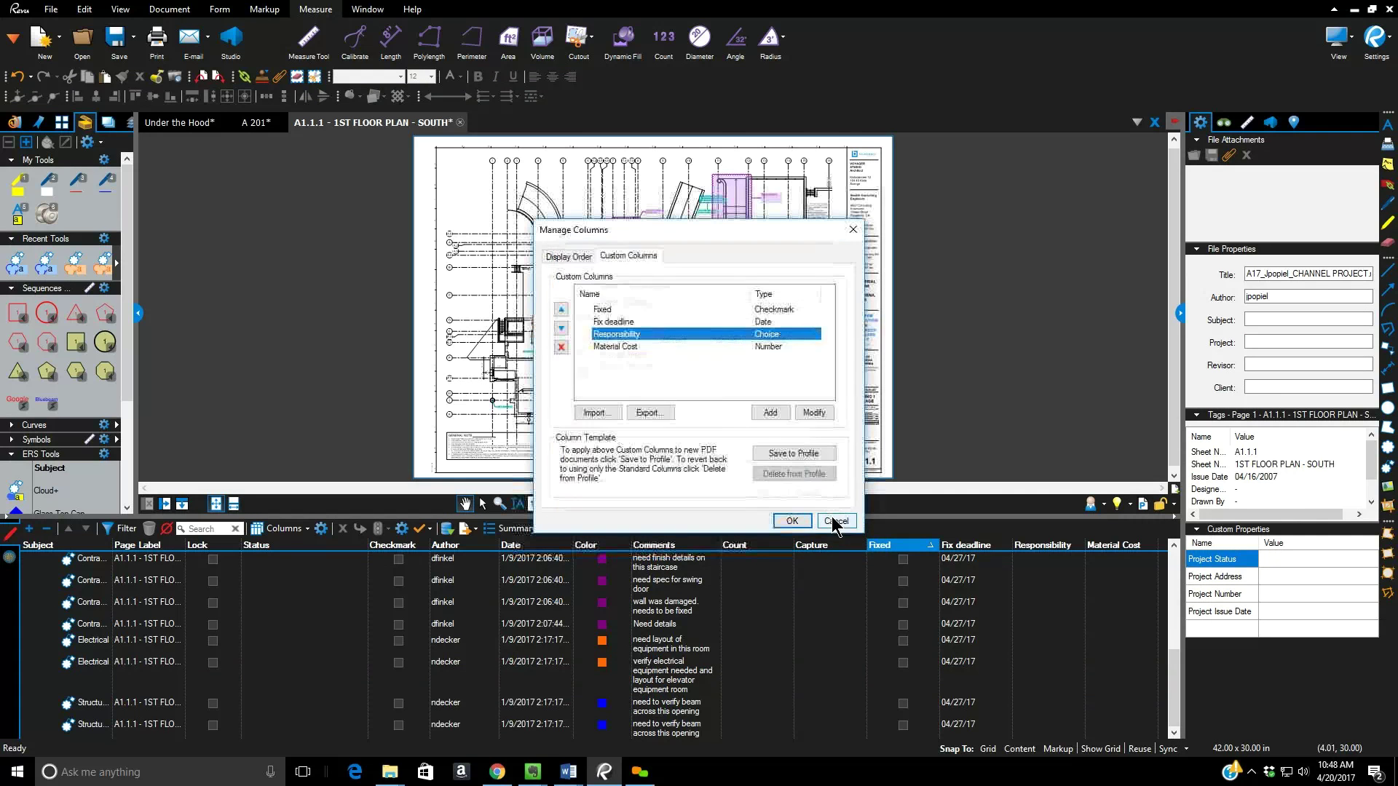
left_click(792, 521)
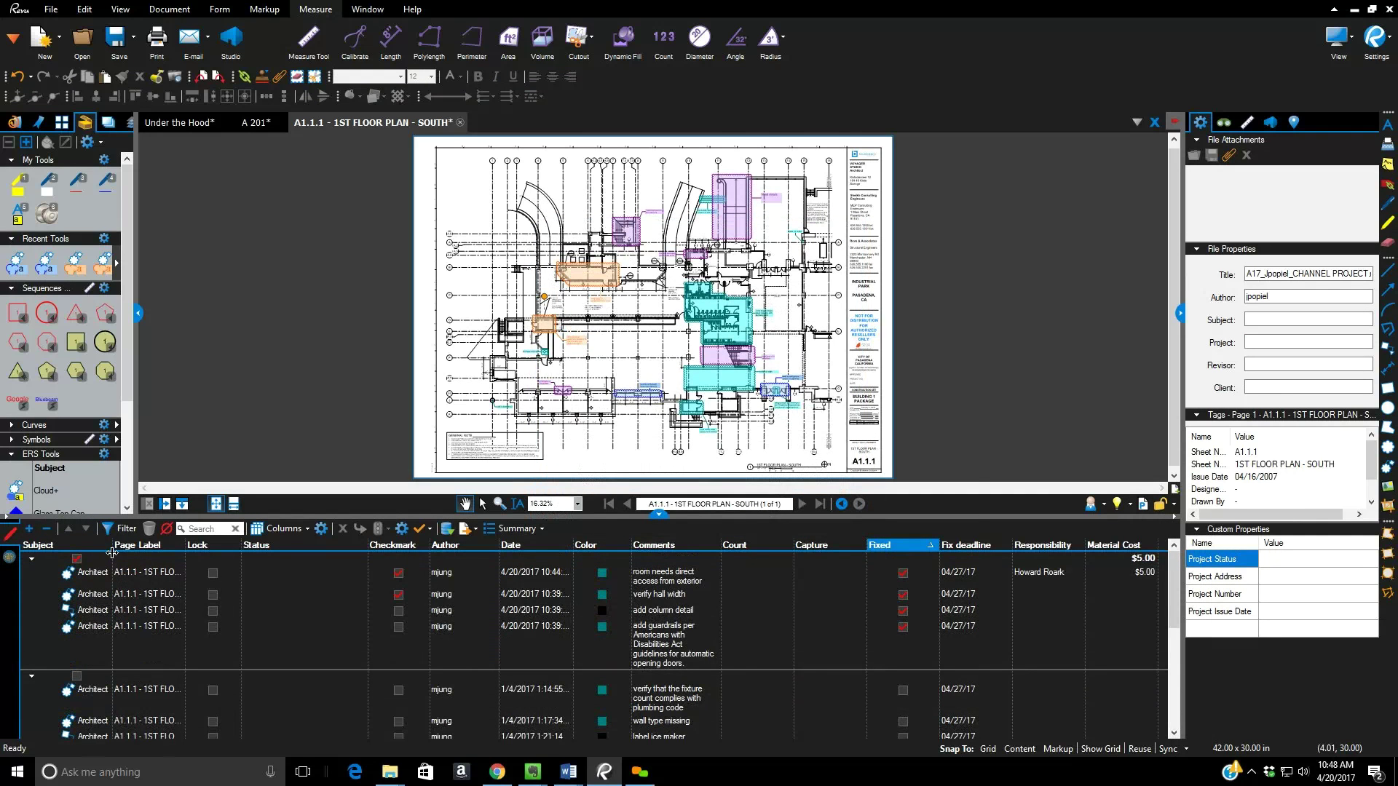
- Widen the Subject column of the Markups list and assign the subject Architect to the first Responsibility choice item
left_click_drag(113, 546, 140, 546)
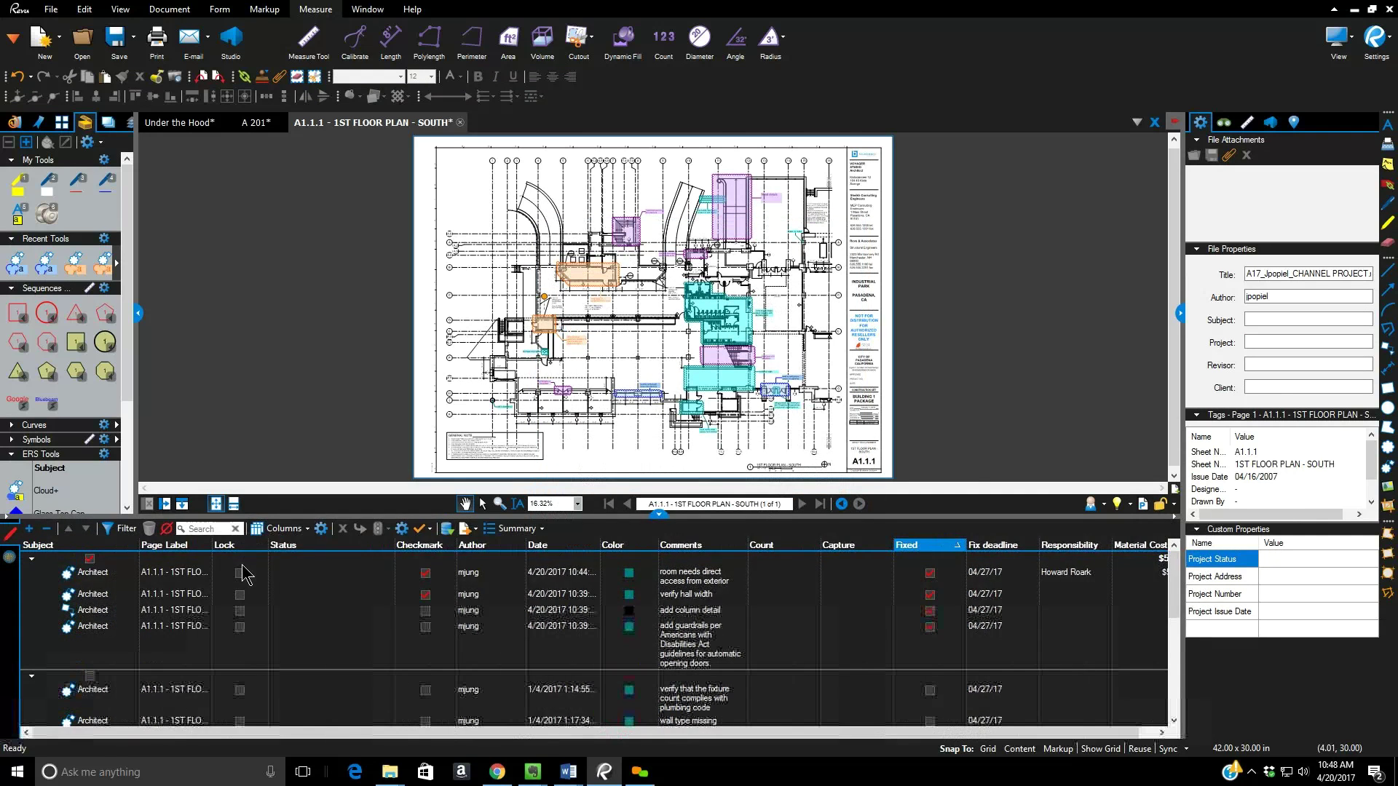
left_click(321, 528)
left_click(643, 257)
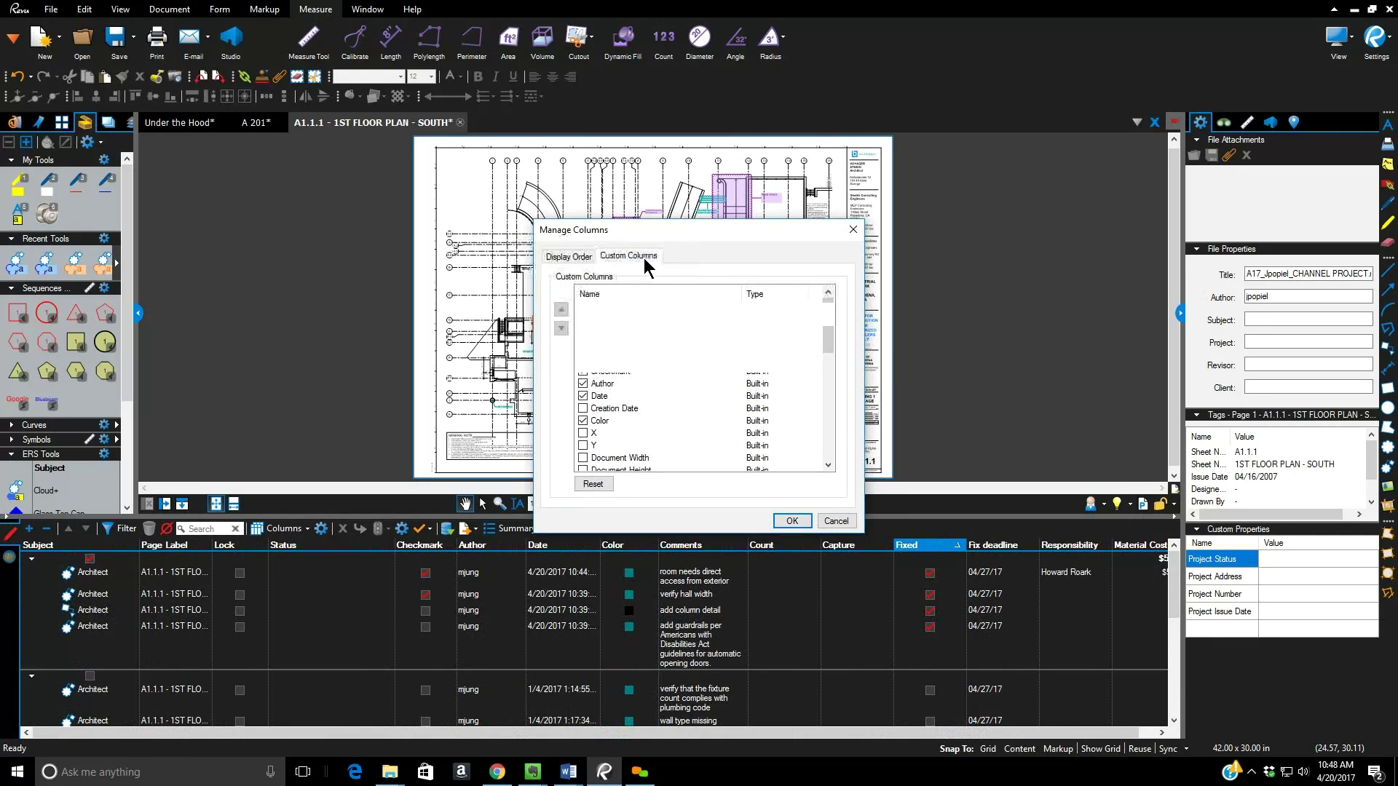
left_click(643, 334)
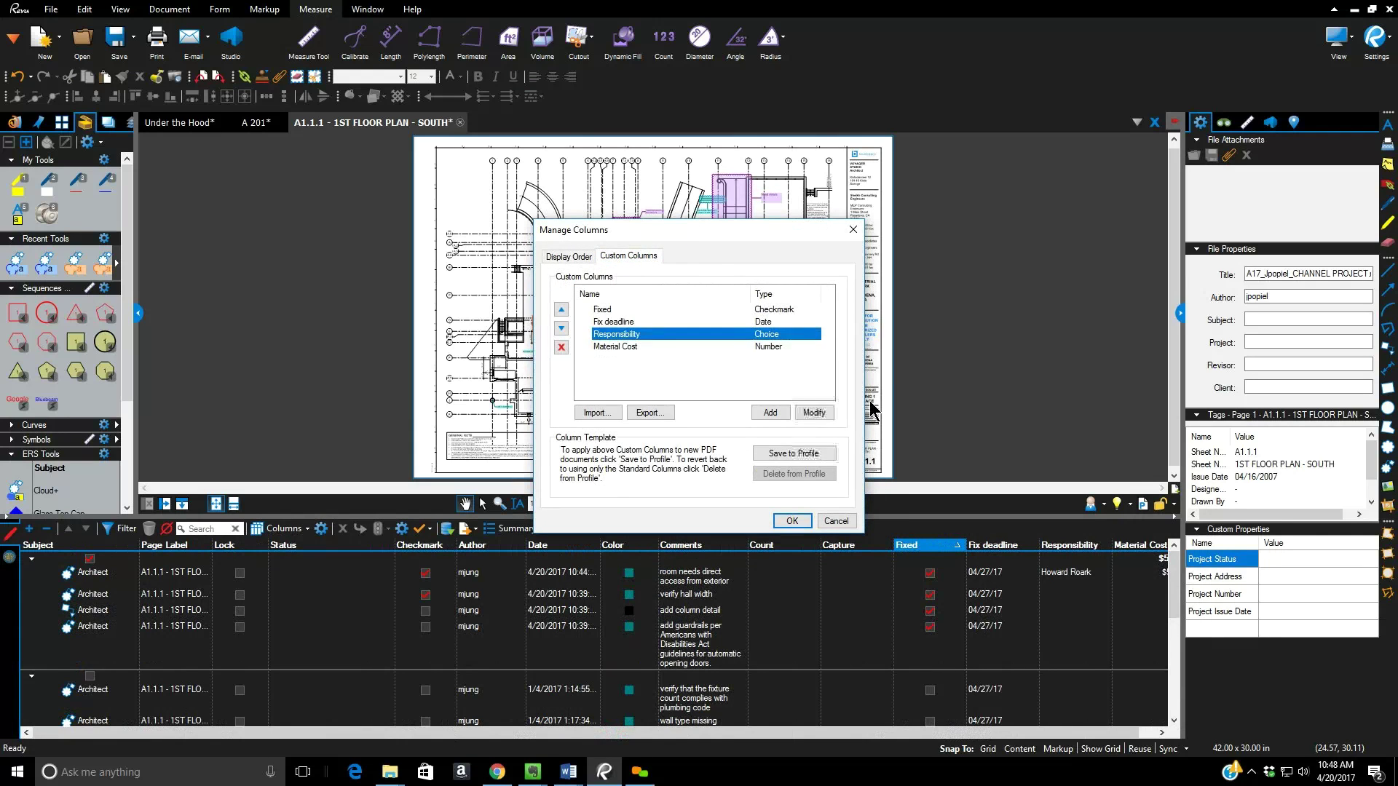
left_click(823, 409)
left_click(659, 355)
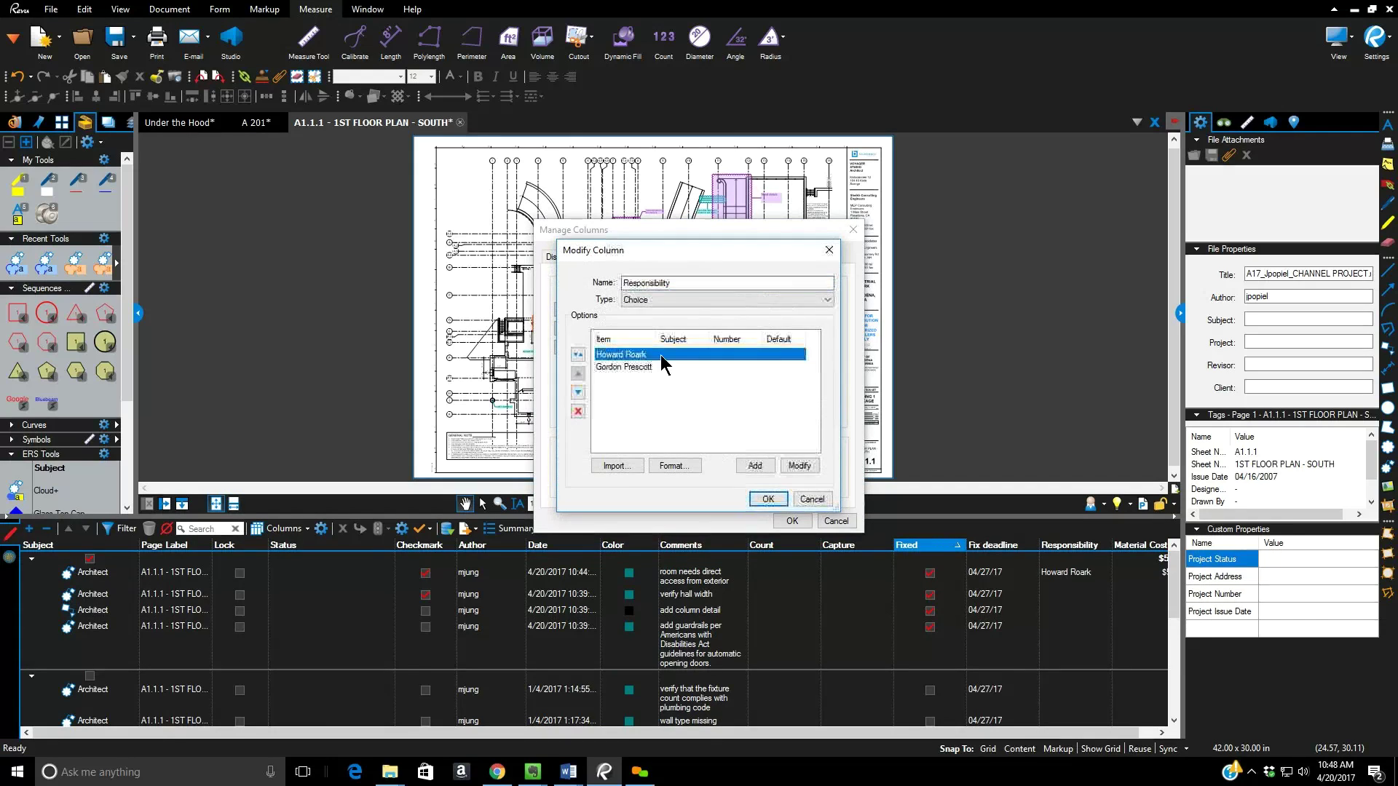
left_click(800, 466)
left_click(669, 416)
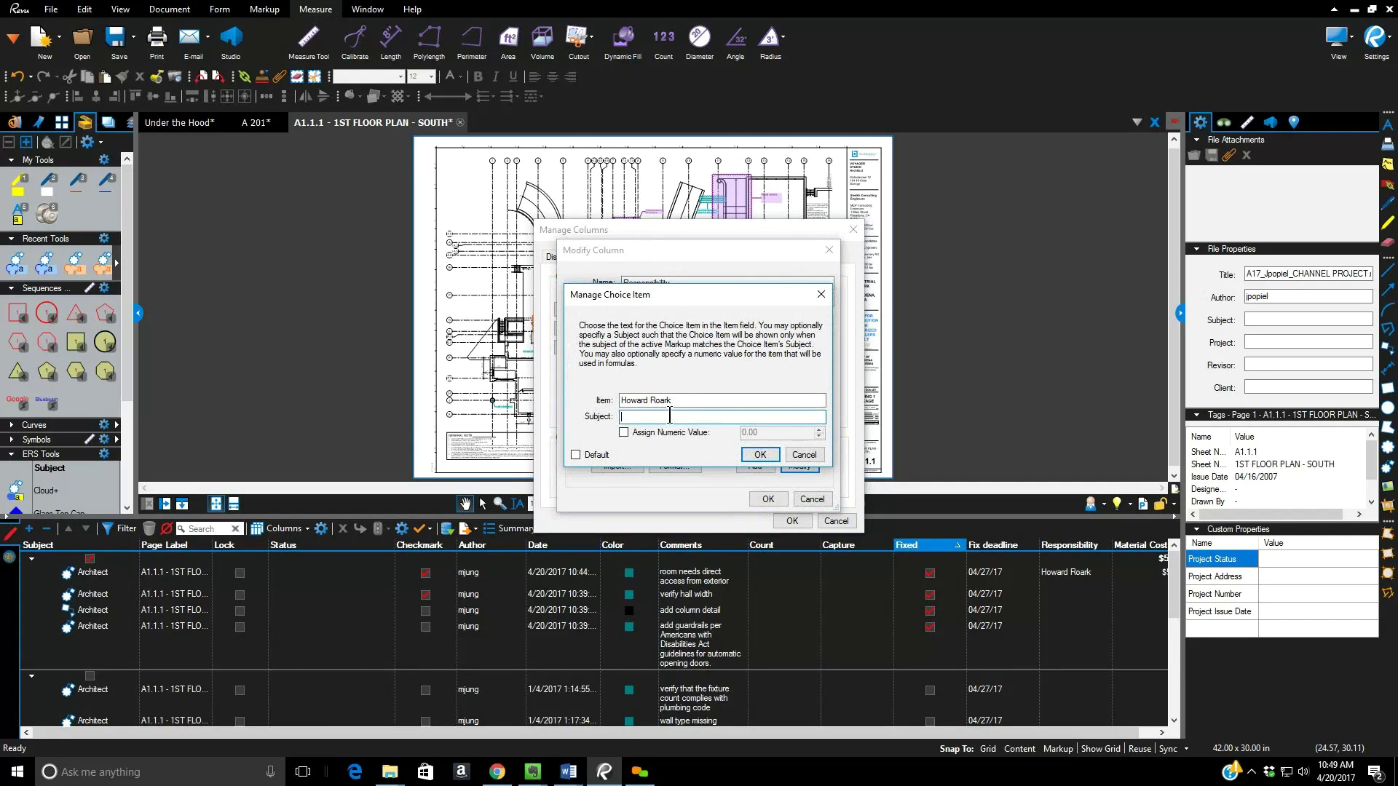
type("Architect")
left_click(755, 458)
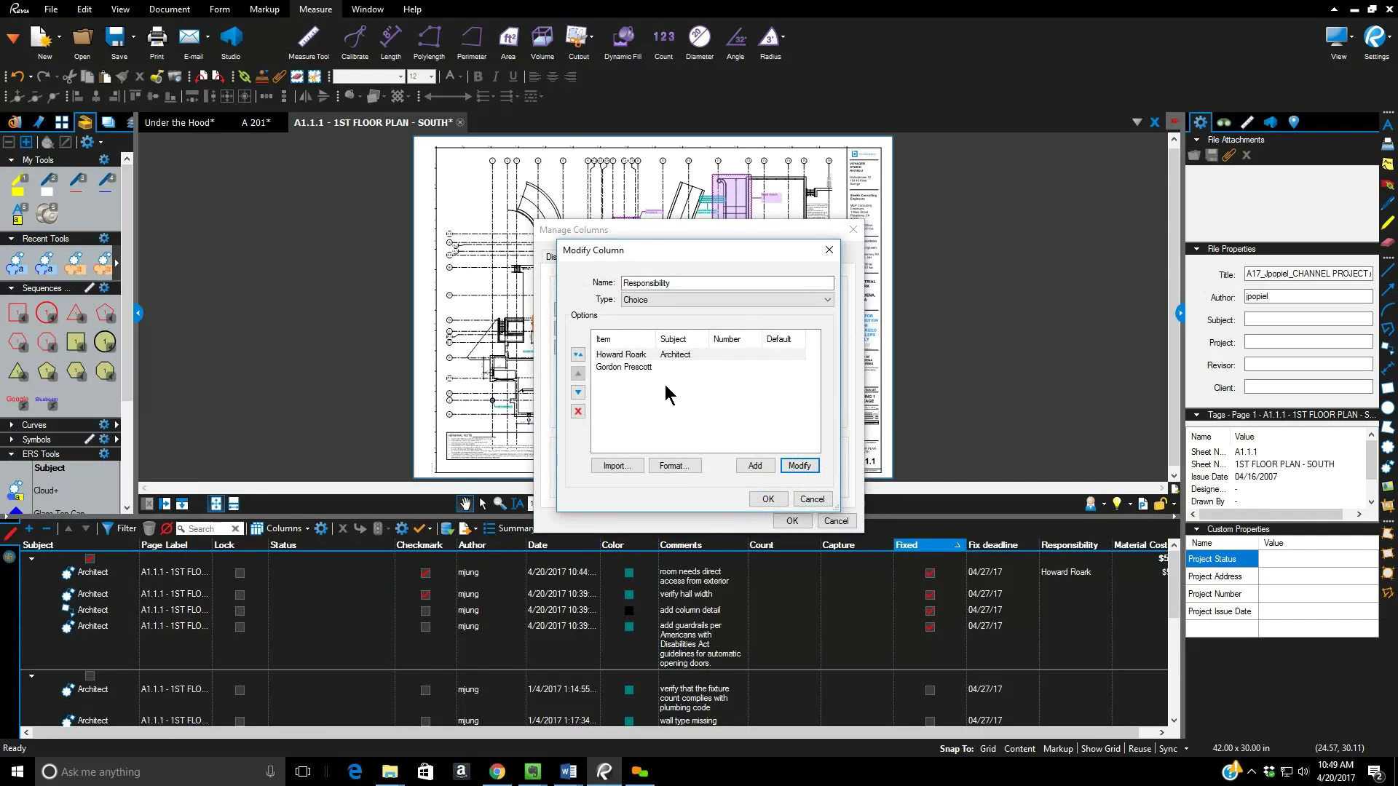
- Assign the subject Architect to the second choice item of the Responsibility column
left_click(657, 367)
left_click(799, 466)
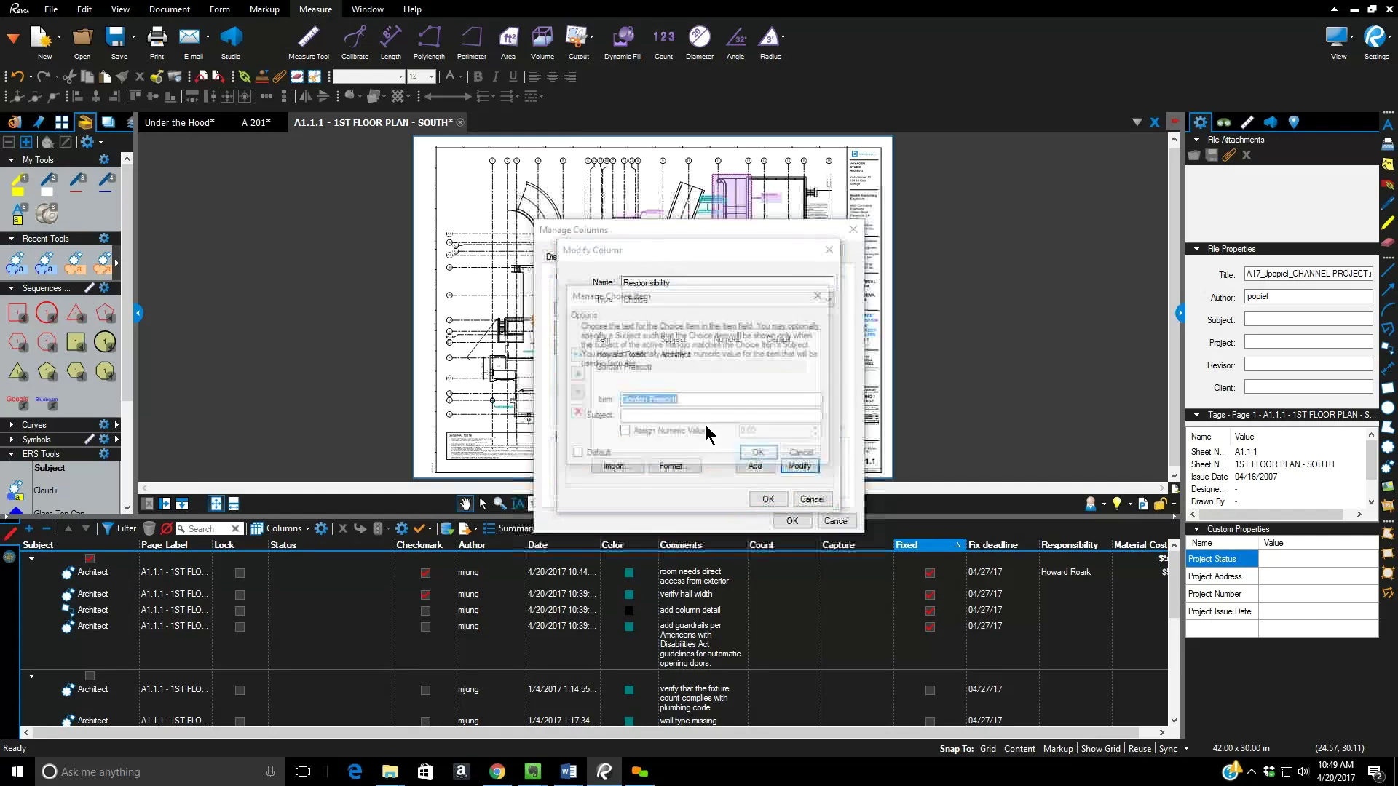
left_click(681, 416)
type("Architec")
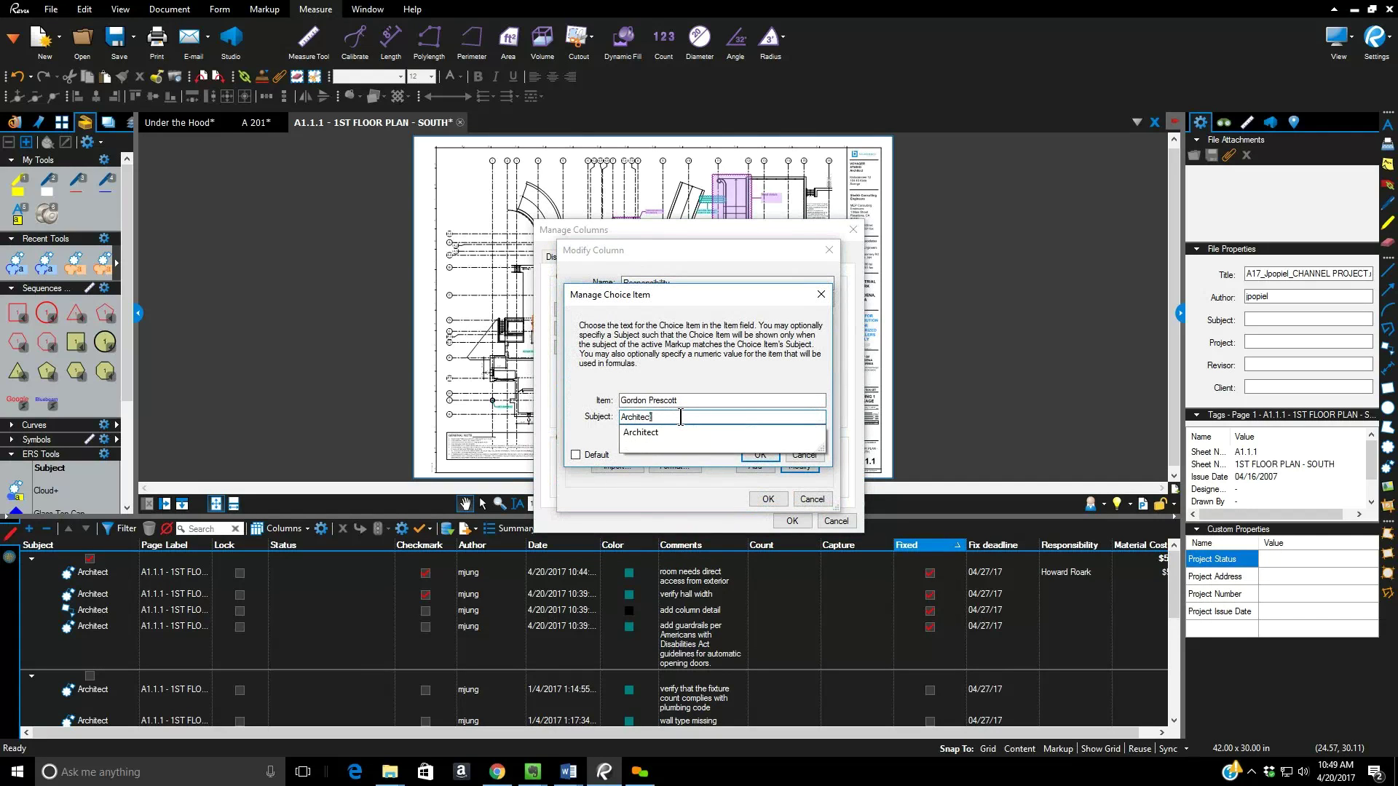
type("t")
left_click(773, 457)
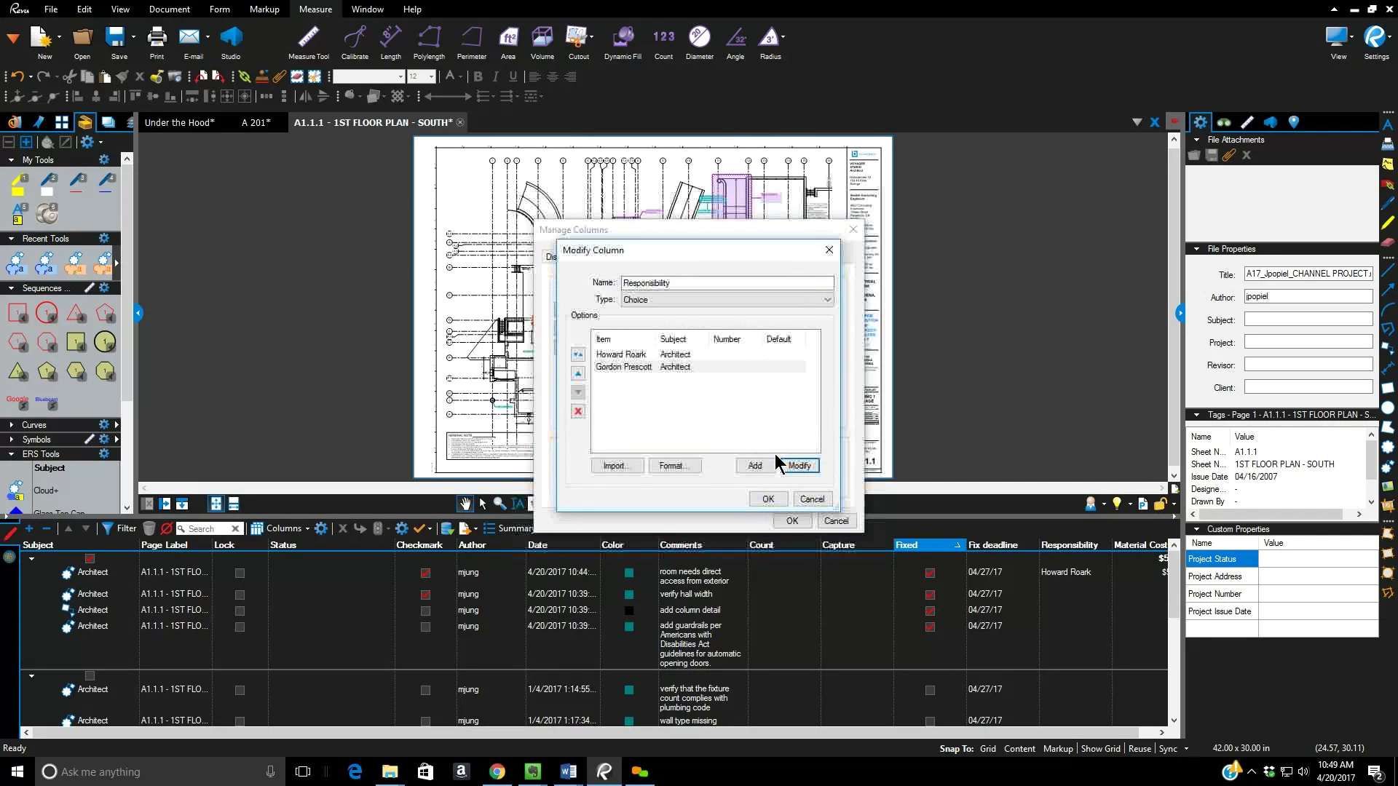
- Add a third person's full name as a Responsibility choice item with the subject Electrical and apply the column changes
left_click(756, 465)
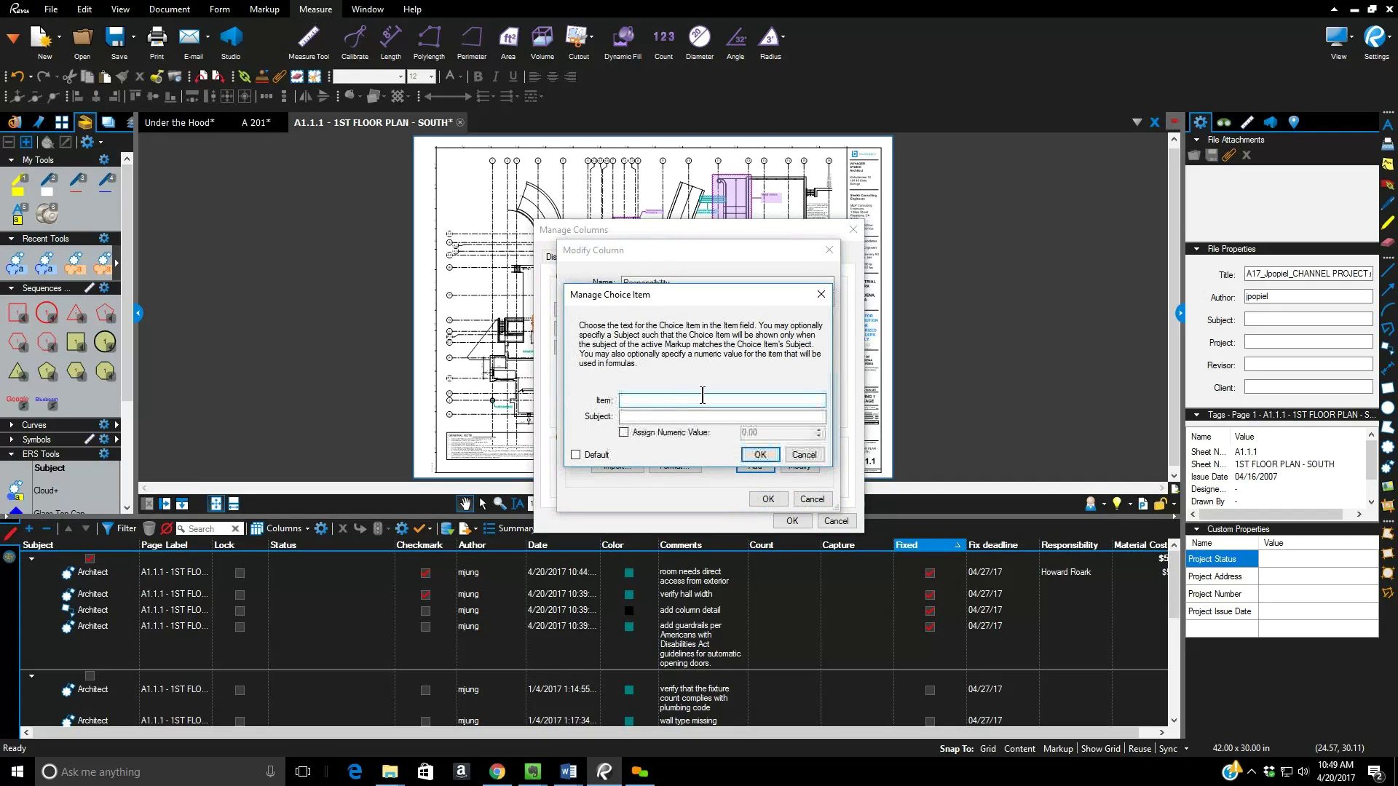
type("Mike Donnigan")
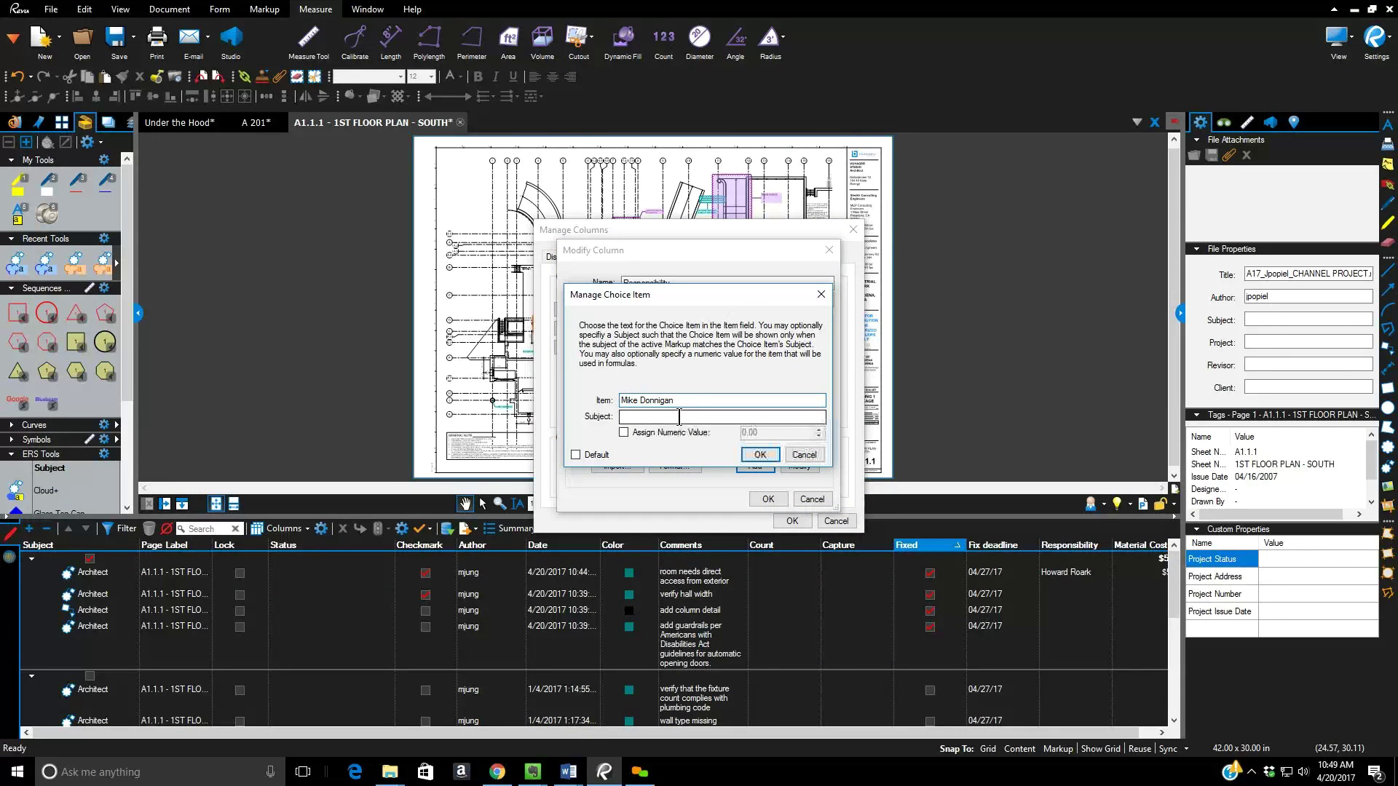
left_click(680, 416)
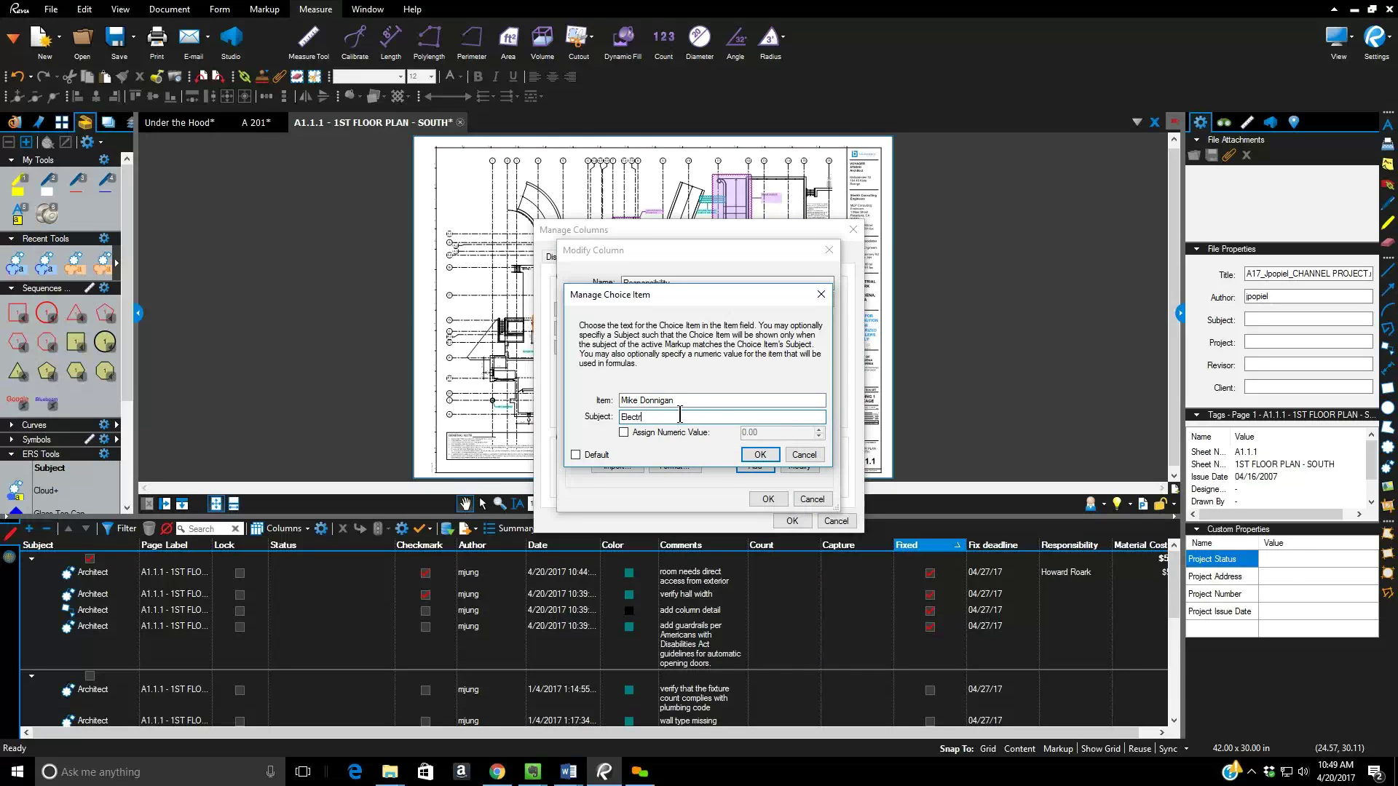
left_click(760, 455)
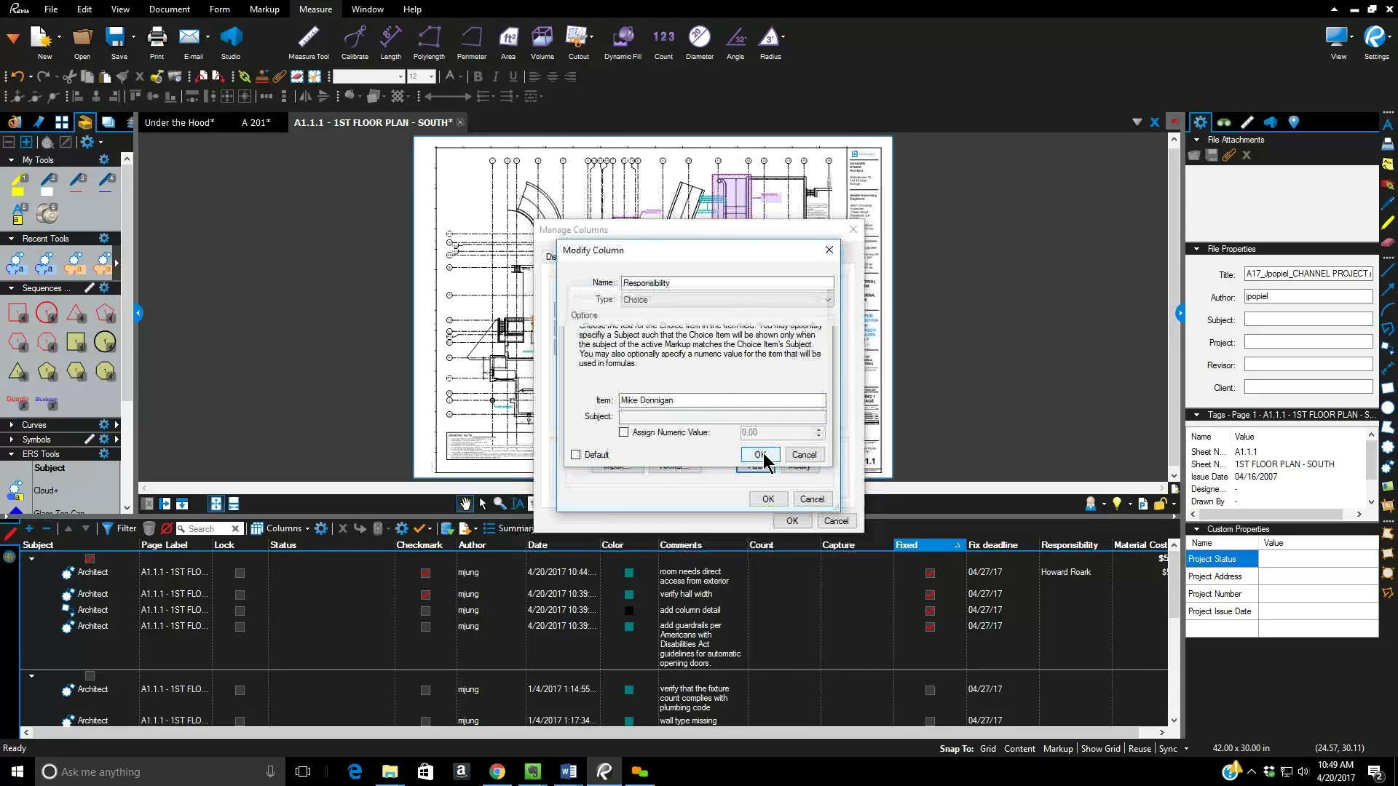
left_click(768, 499)
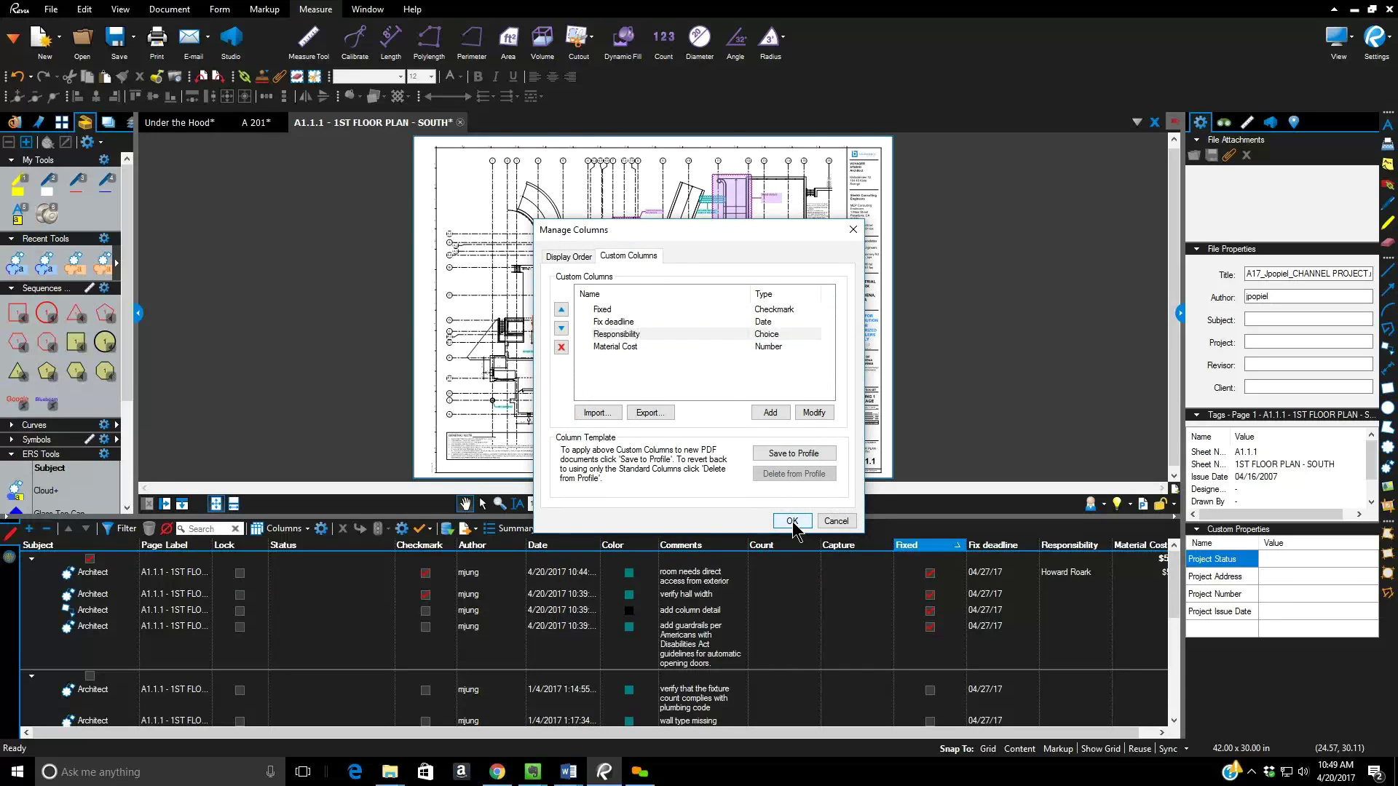
left_click(792, 521)
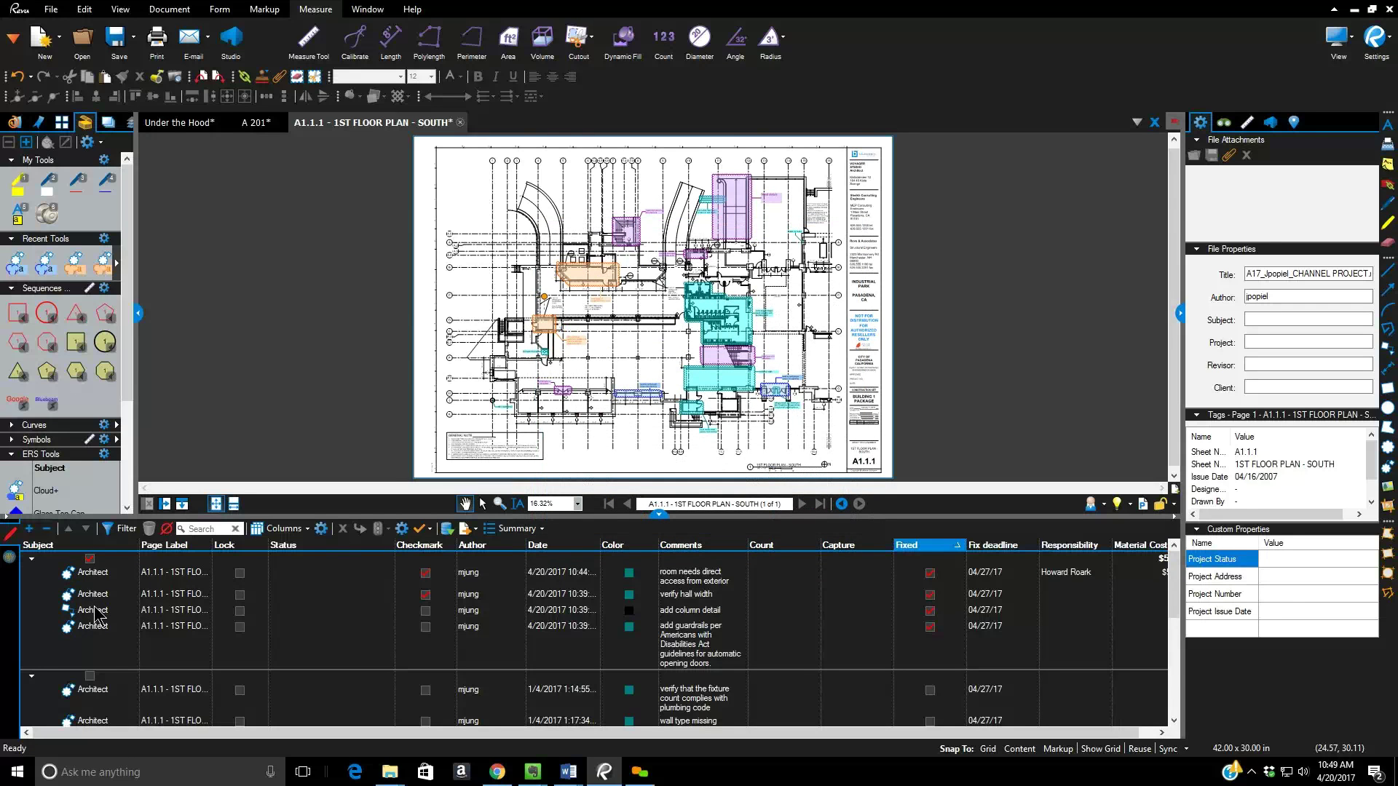
- Check the Responsibility choices offered for the "add column detail" markup and the Electrical markup "need layout of equipment in this room"
left_click(1063, 614)
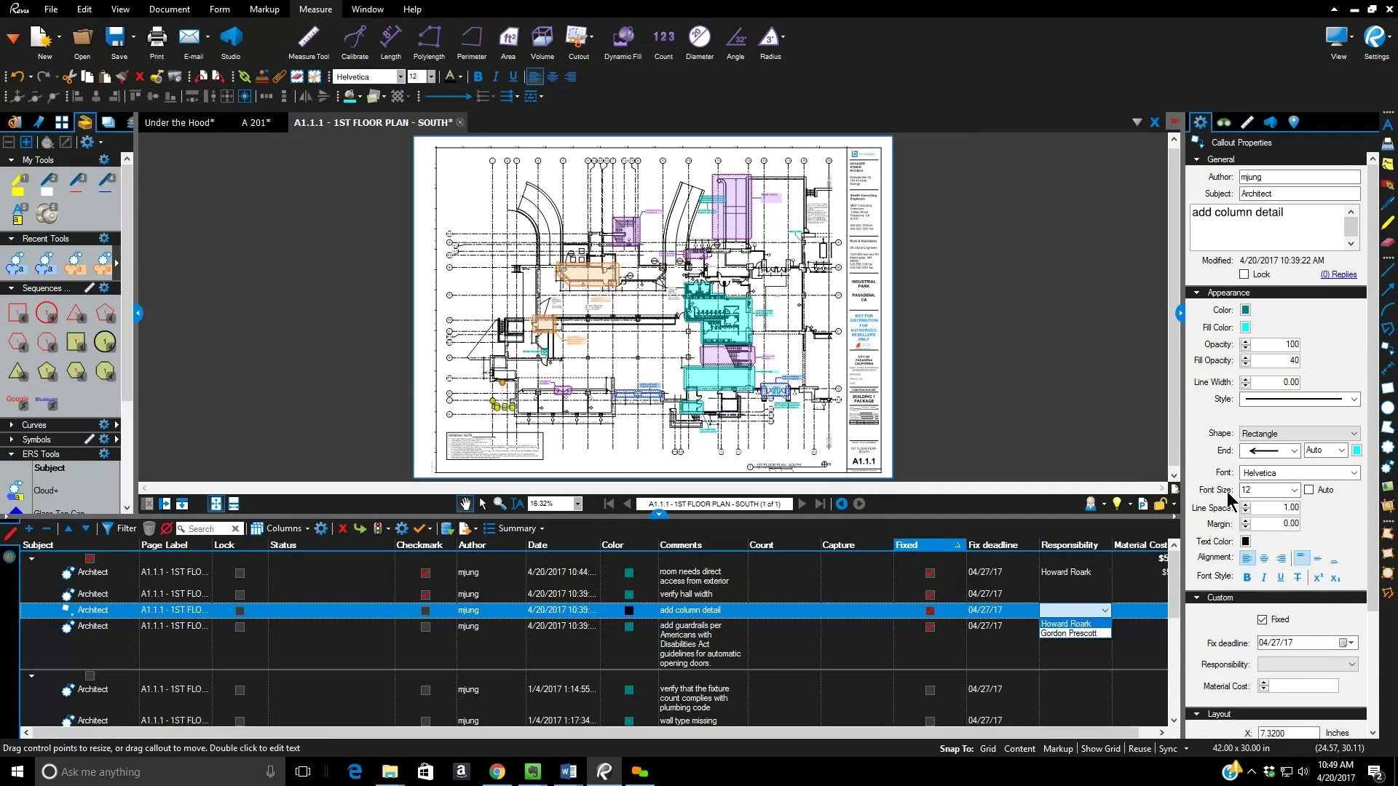
left_click(1042, 419)
scroll(1073, 588, "down", 3)
scroll(1075, 589, "down", 2)
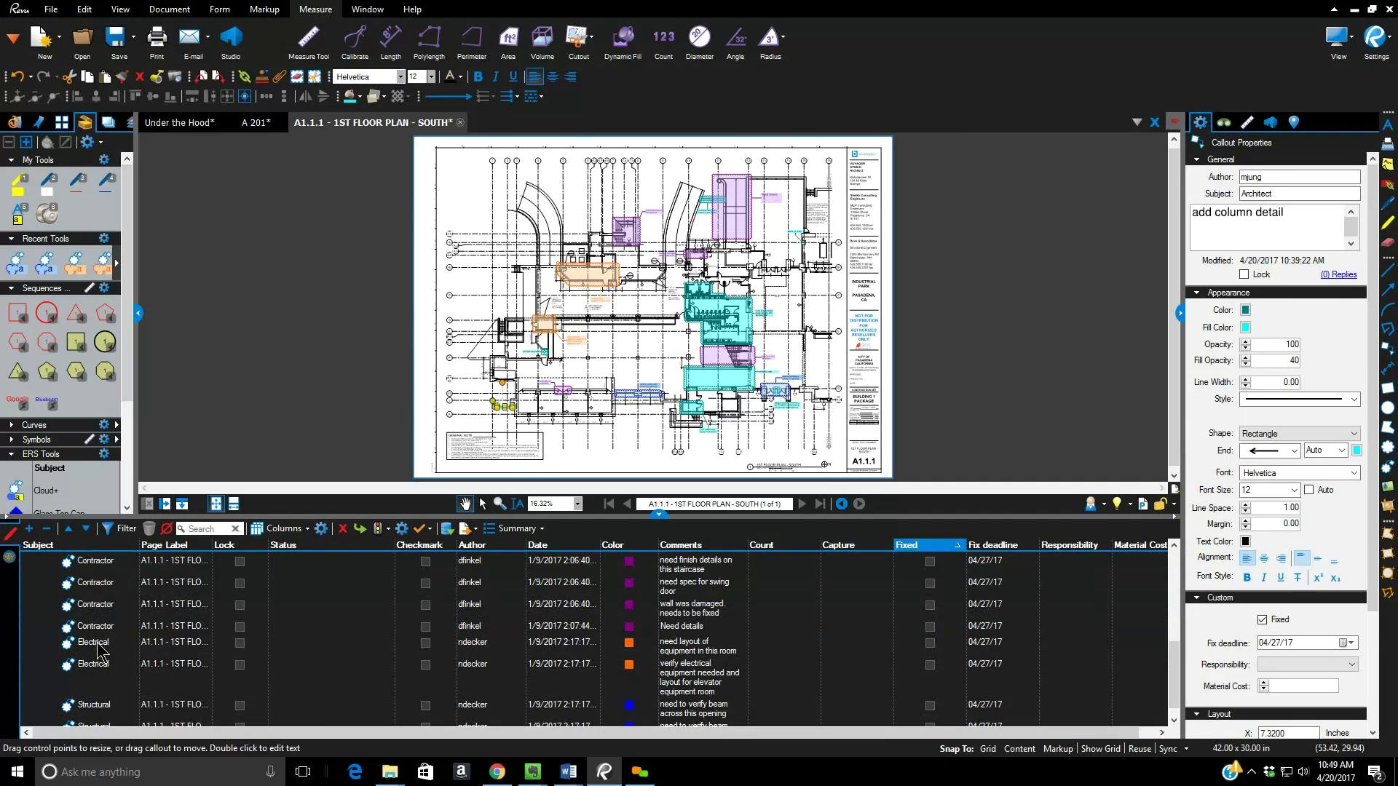
left_click(983, 646)
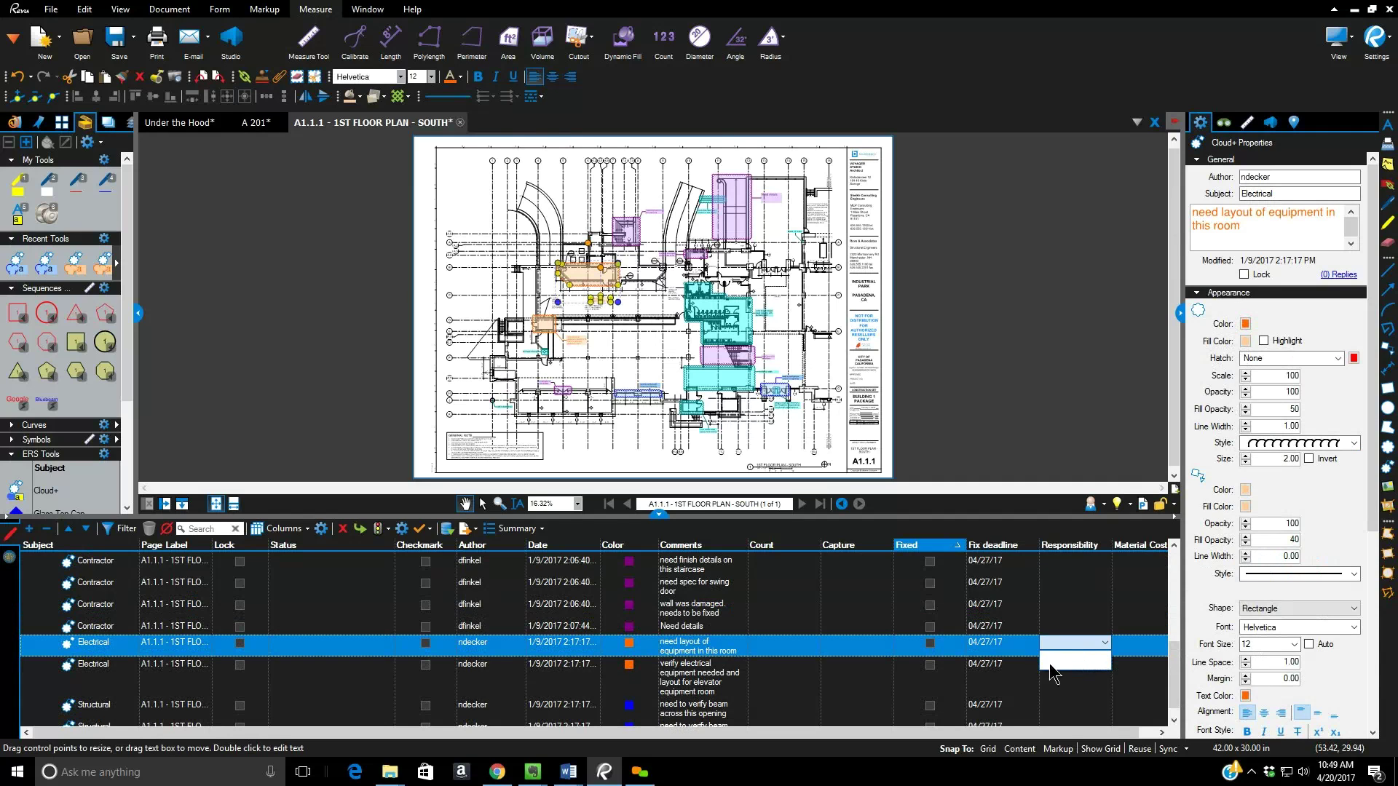
- Correct the subject of the third Responsibility choice item so it is offered for Electrical markups, and apply the column changes
left_click(321, 529)
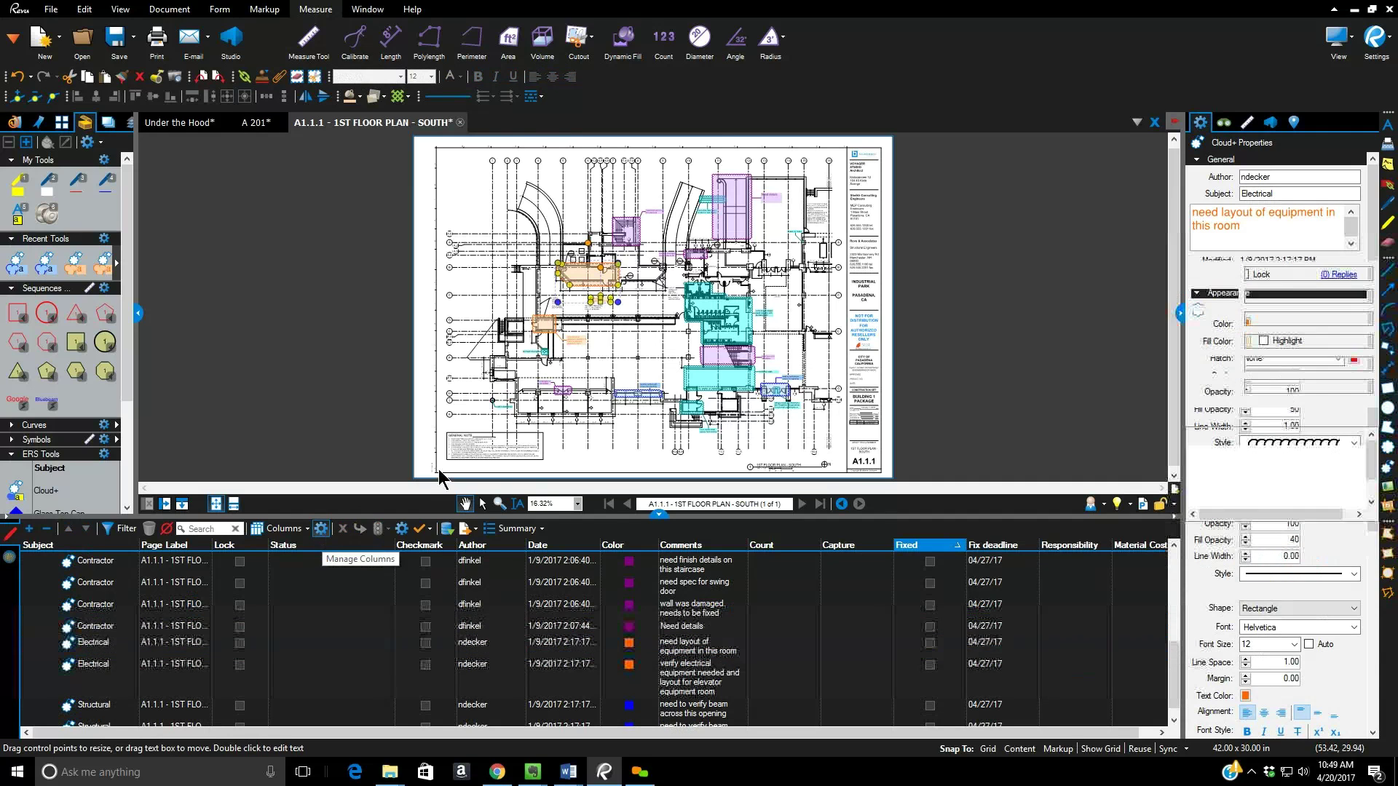
left_click(627, 255)
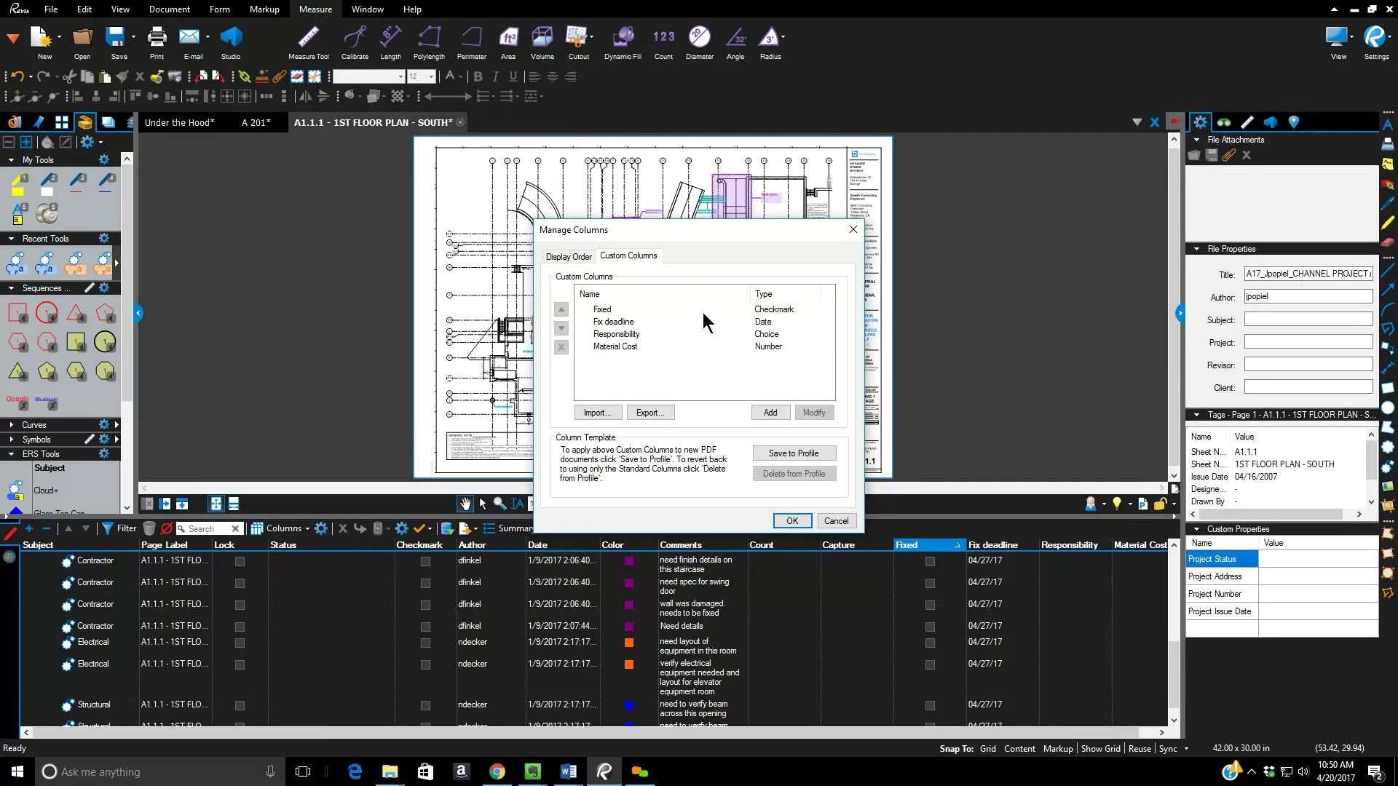
left_click(644, 333)
left_click(808, 414)
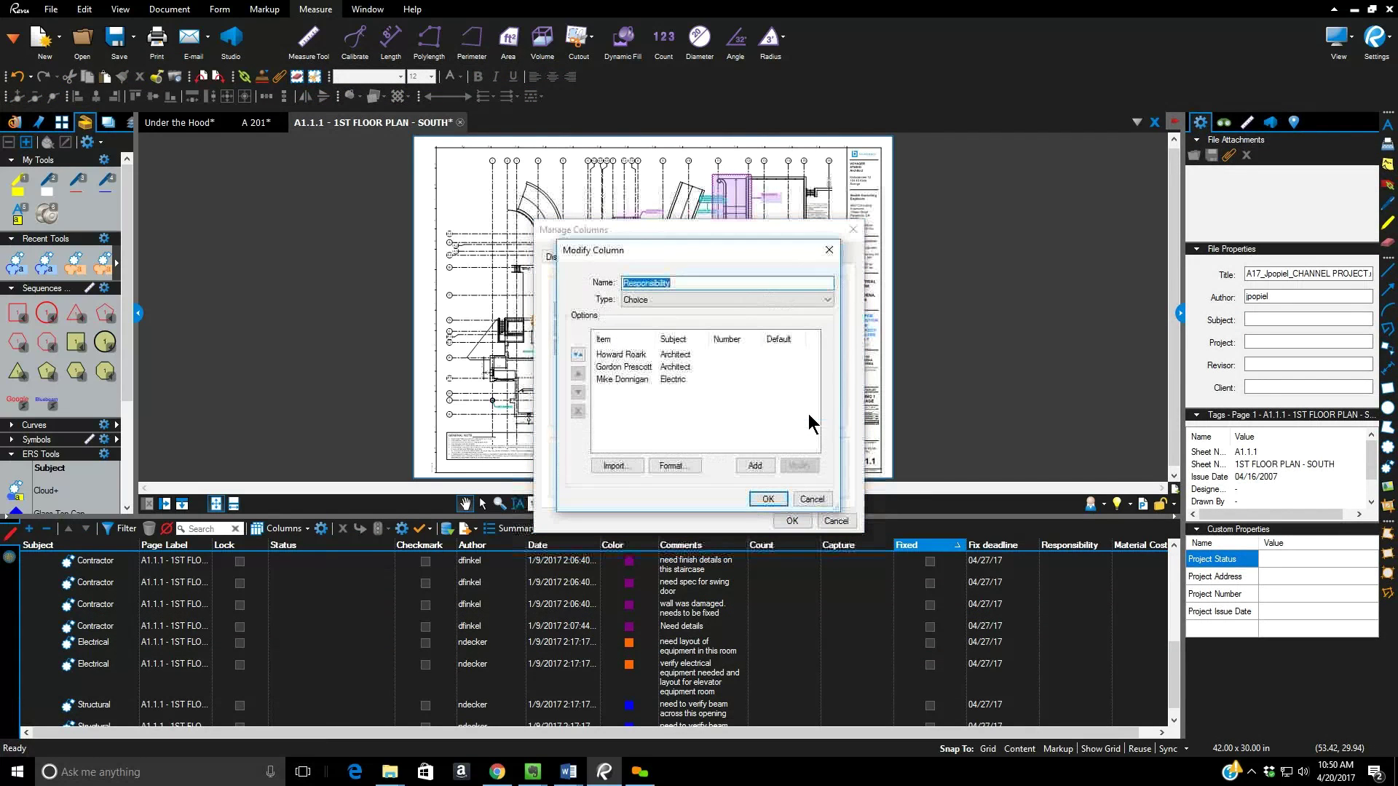
left_click(648, 379)
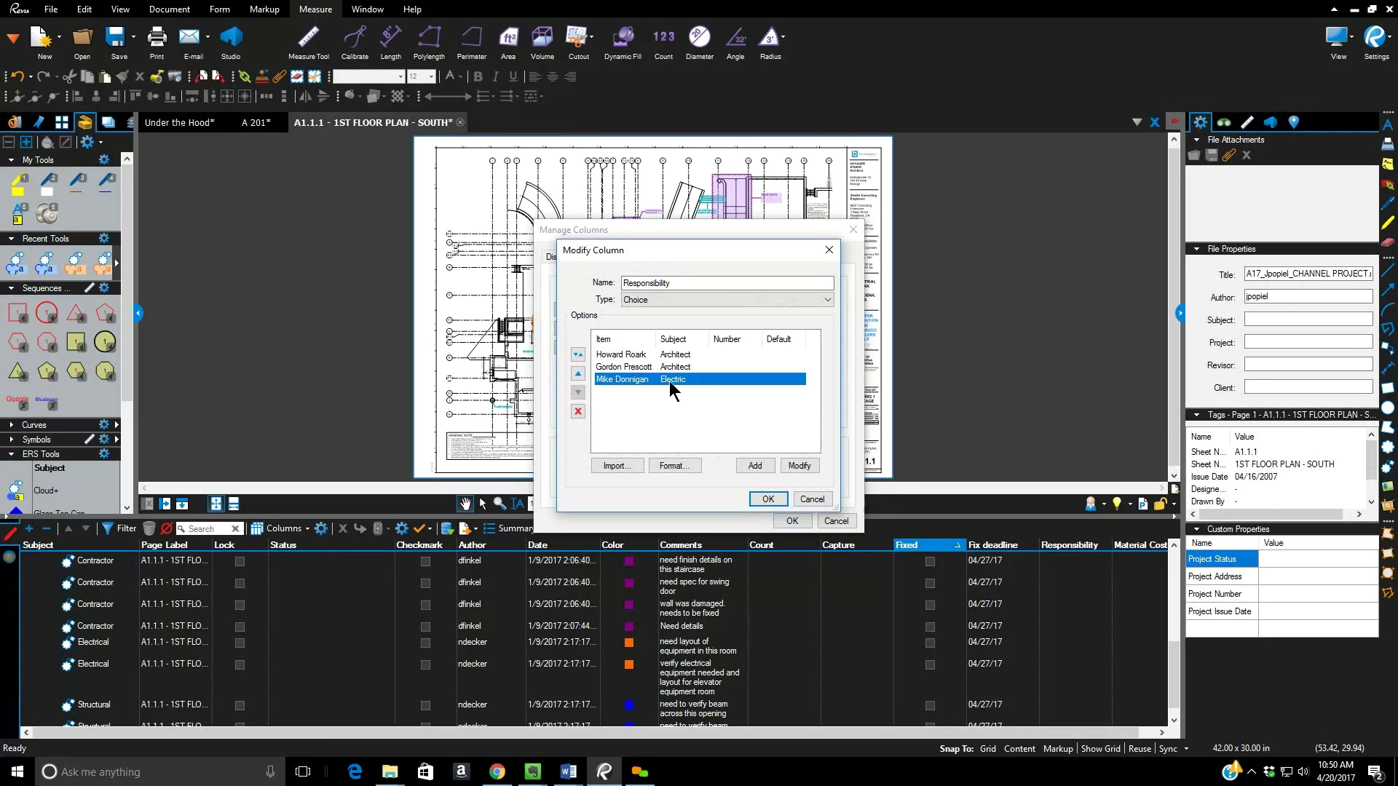
left_click(800, 467)
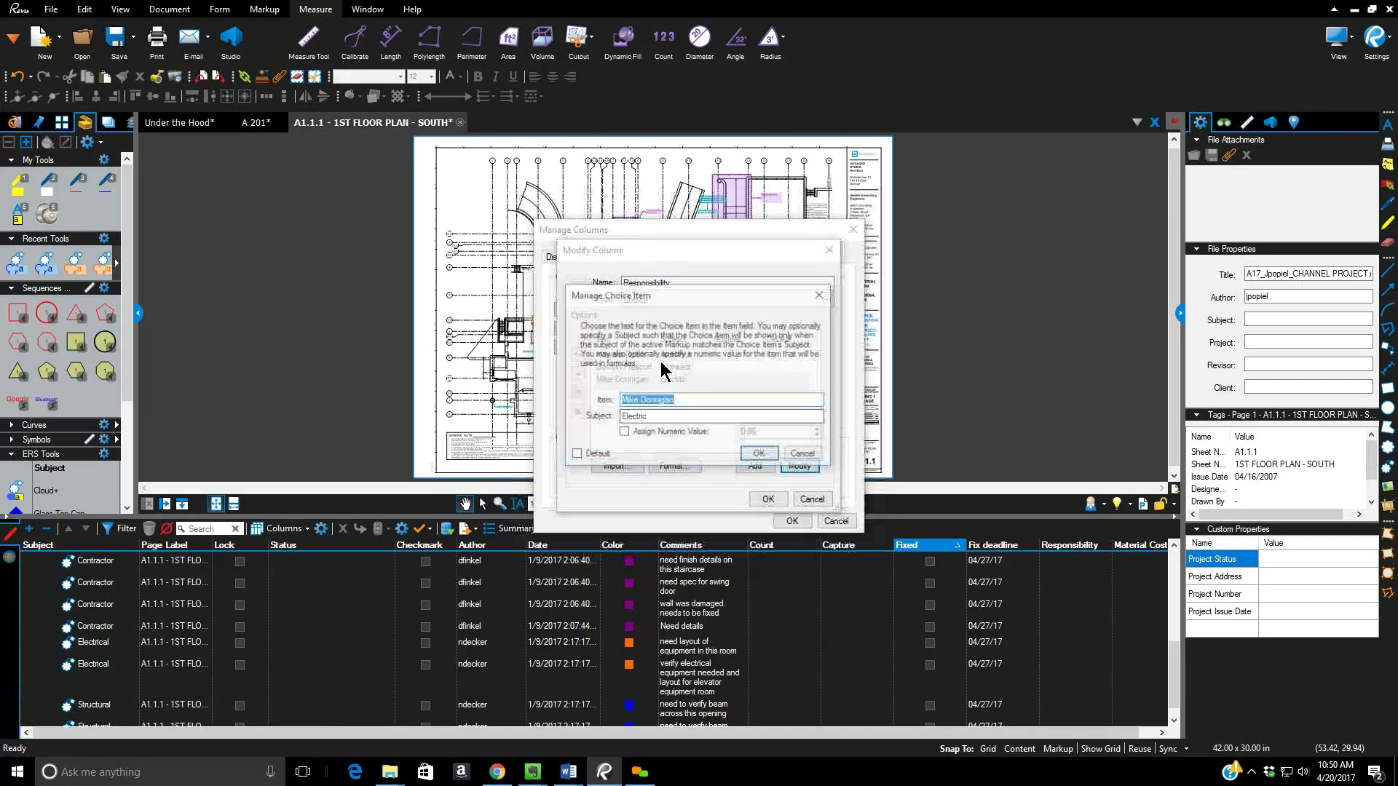
left_click(674, 414)
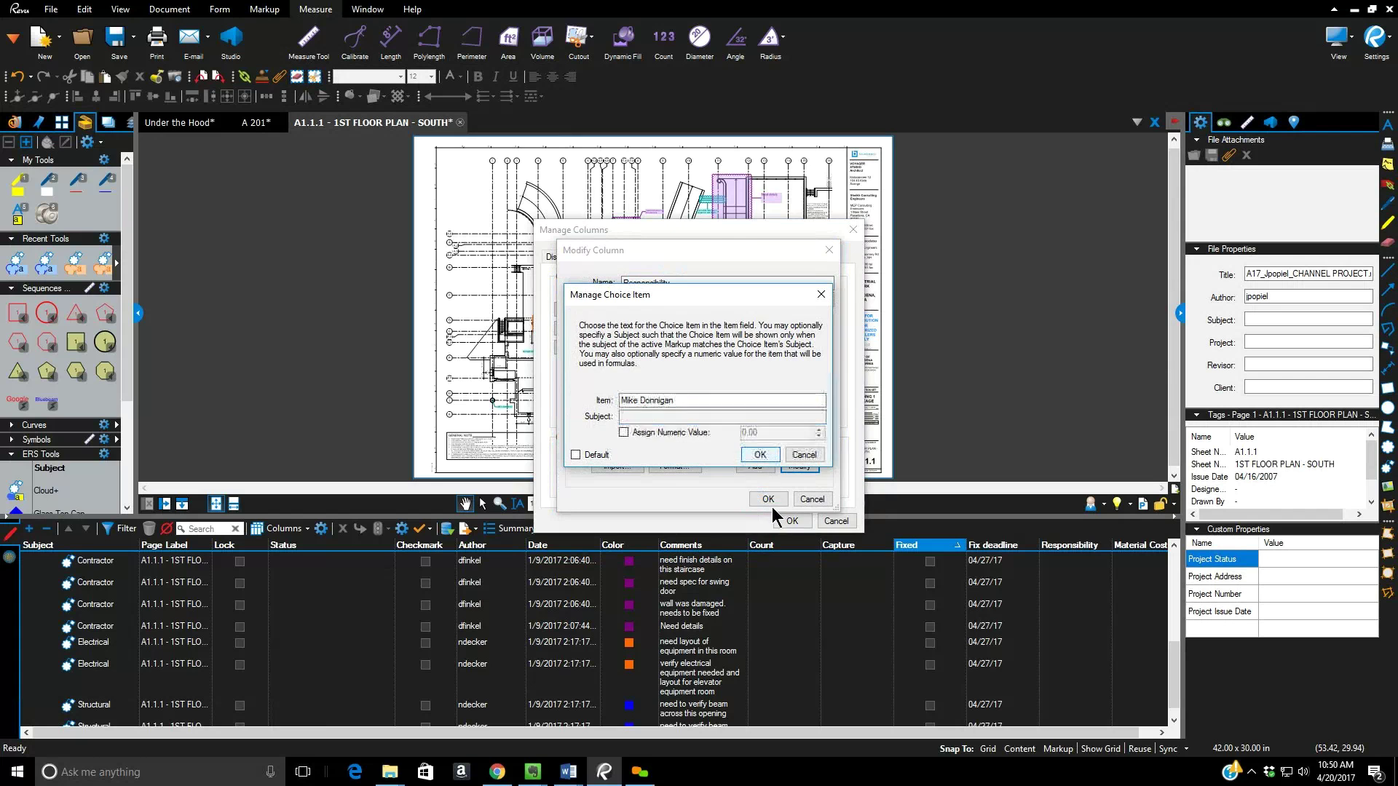
left_click(757, 455)
left_click(768, 499)
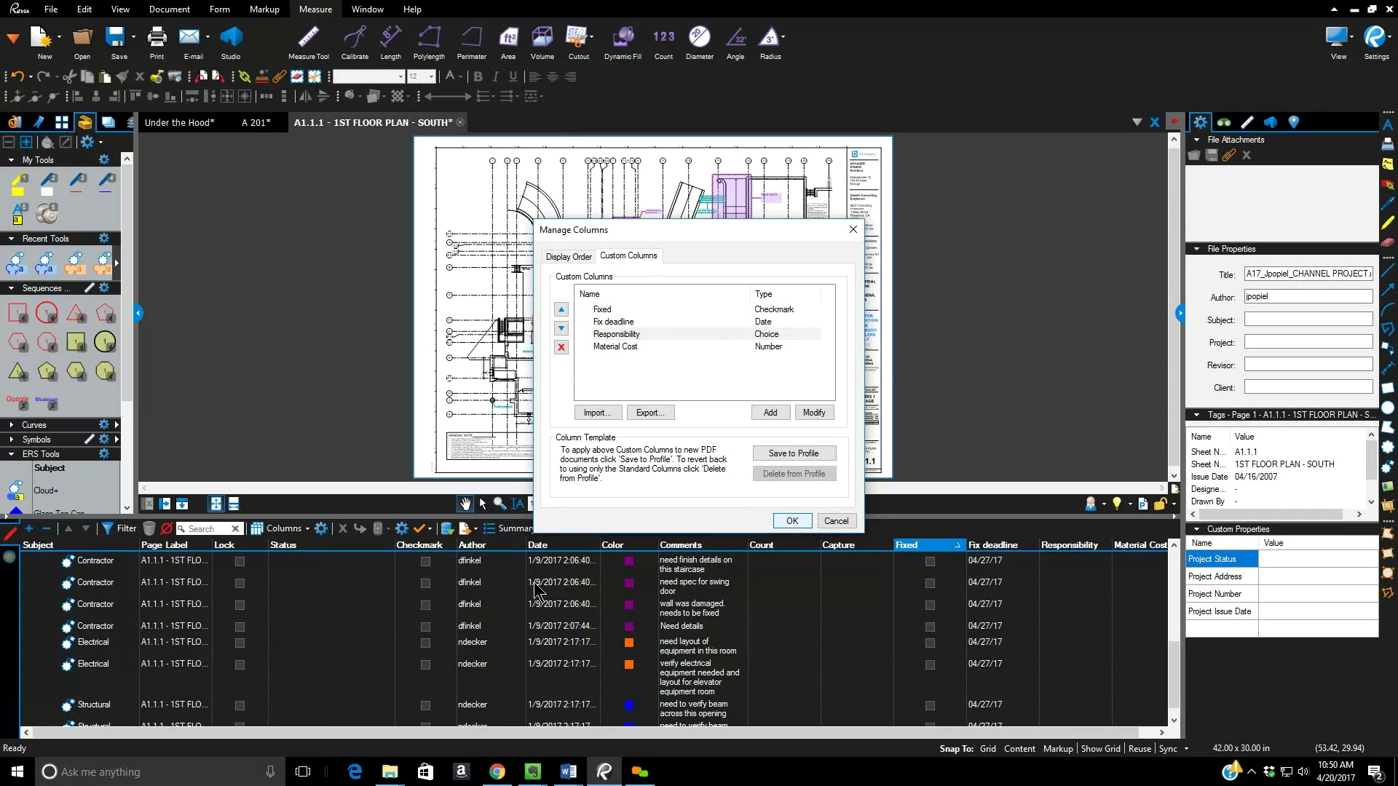
left_click(790, 520)
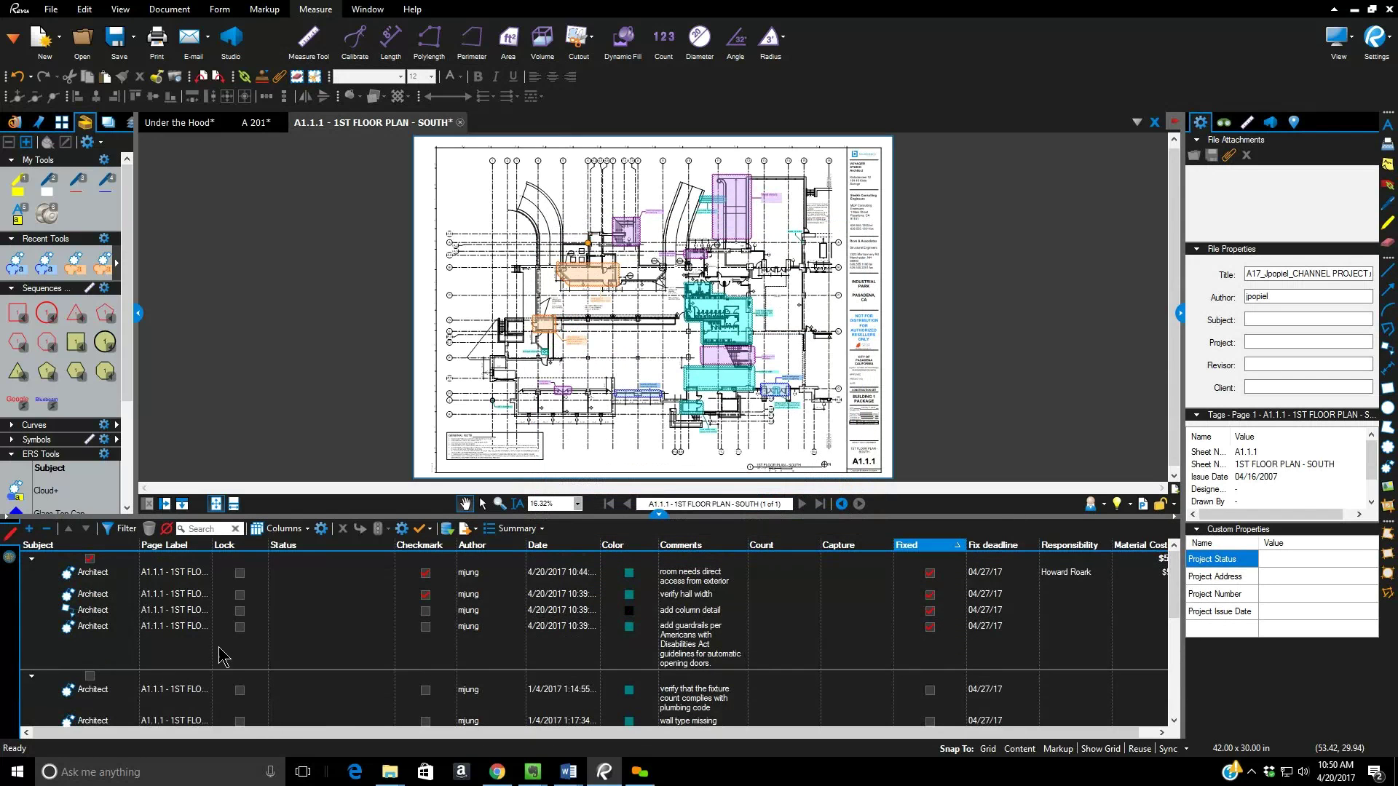
- Recheck the Responsibility choices offered for the Electrical markup "need layout of equipment in this room" without selecting one
scroll(222, 659, "down", 1)
left_click(102, 636)
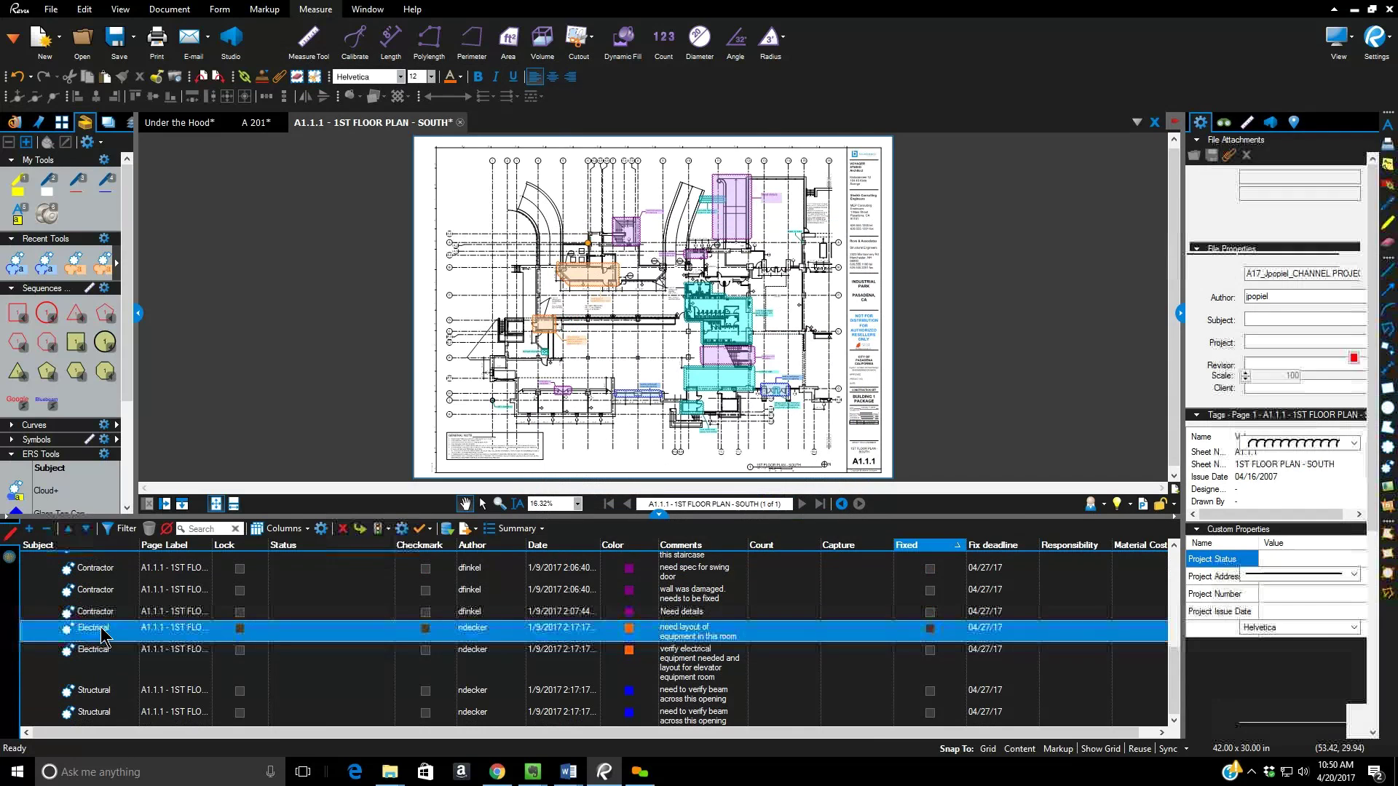
left_click(1086, 635)
left_click(1090, 631)
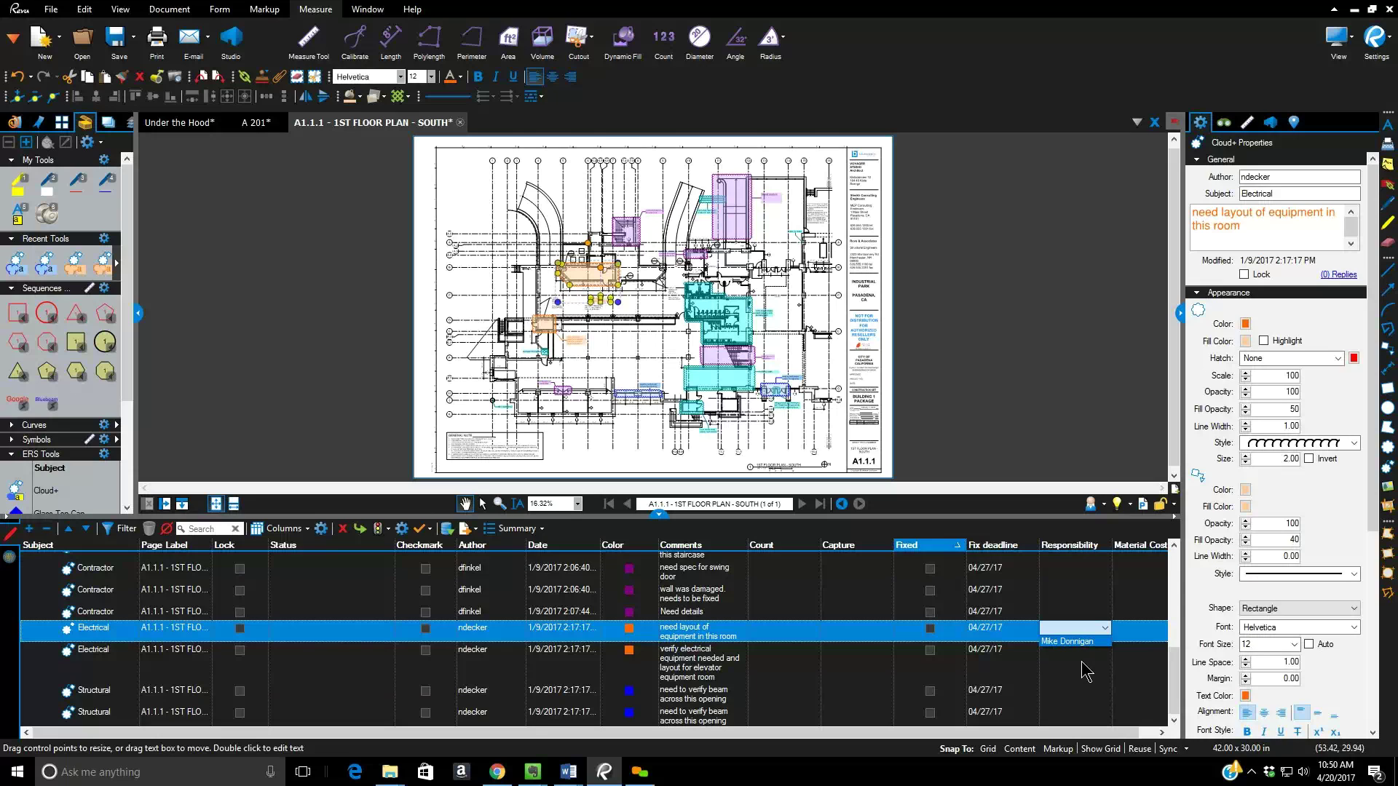
left_click(135, 348)
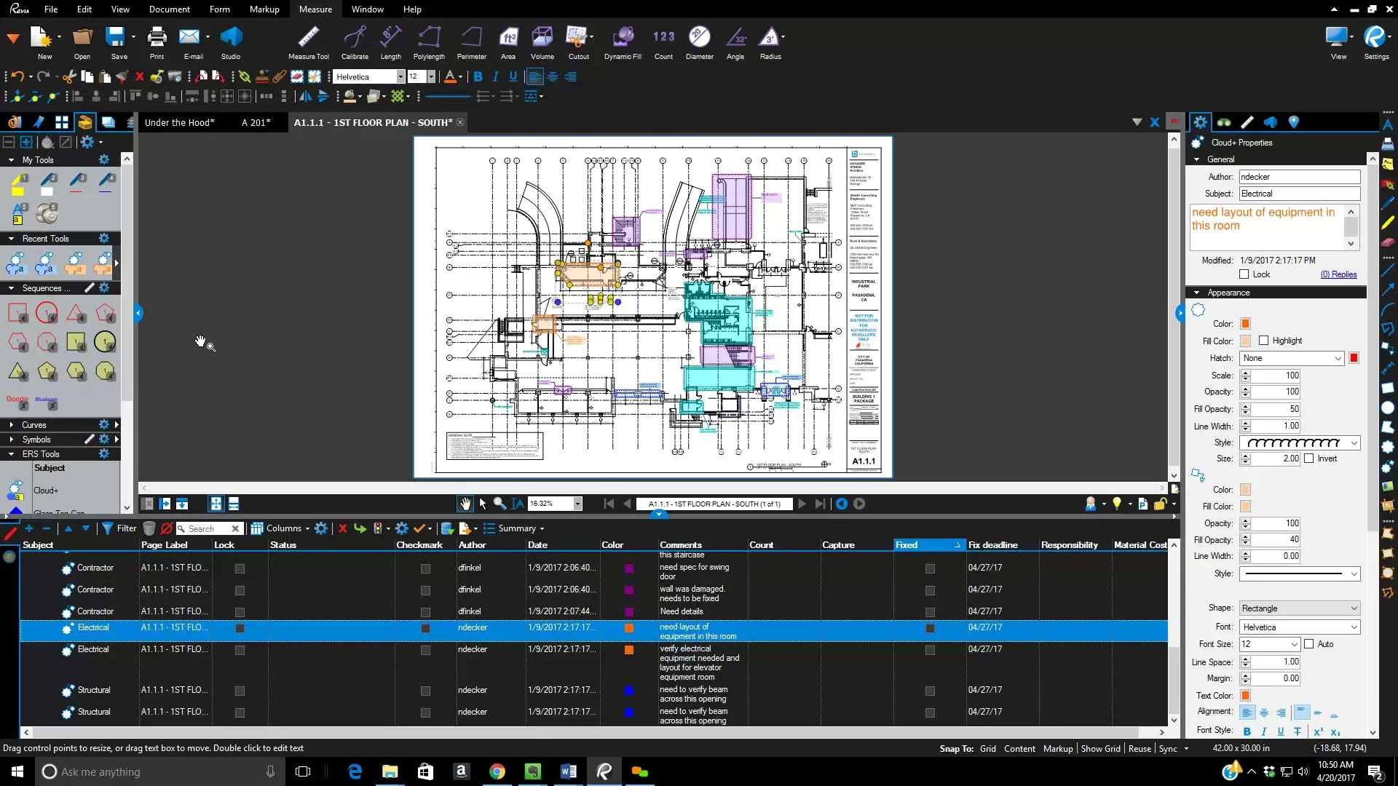
- Hide the Markups list, then widen the tool chest and display the ERS Tools set in Symbol mode
left_click(655, 515)
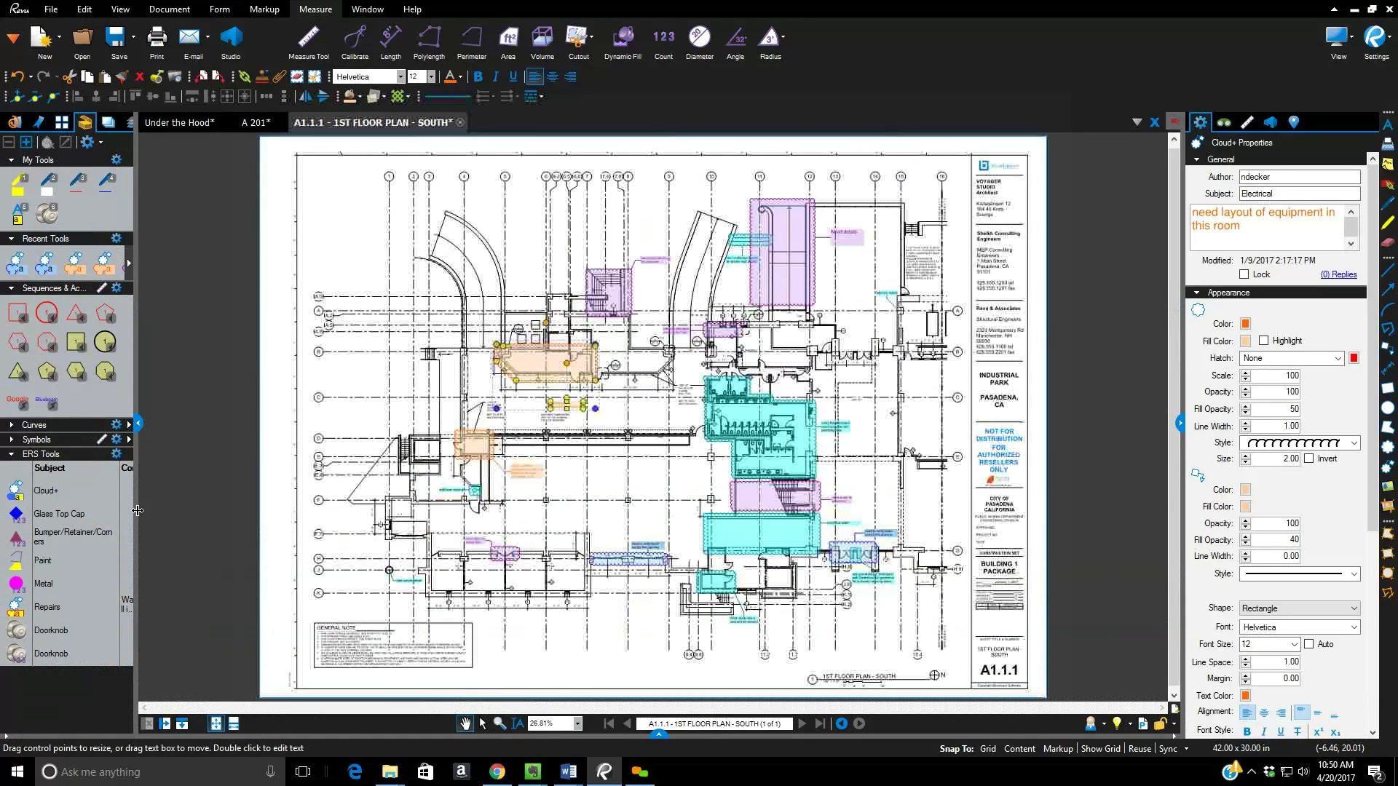
left_click_drag(138, 511, 188, 510)
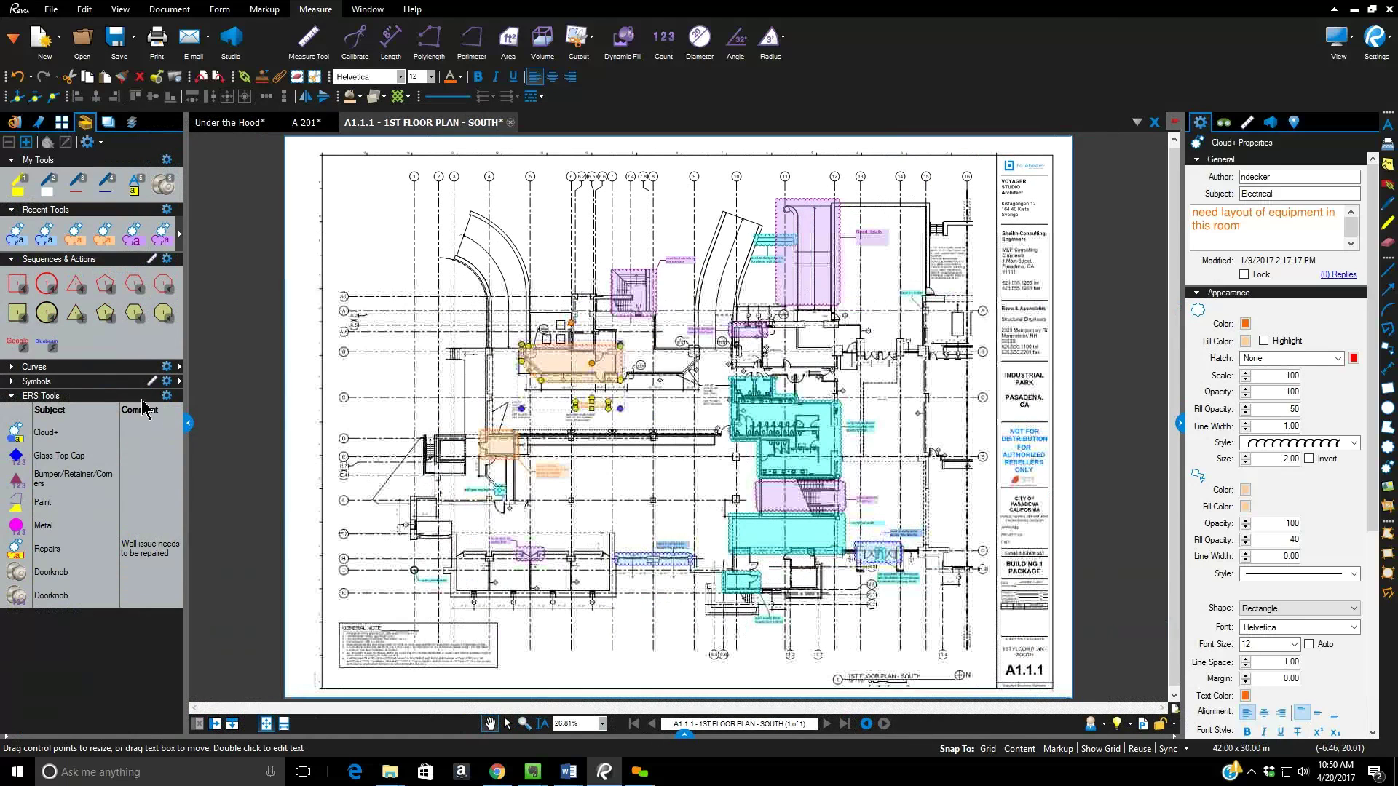
left_click(167, 395)
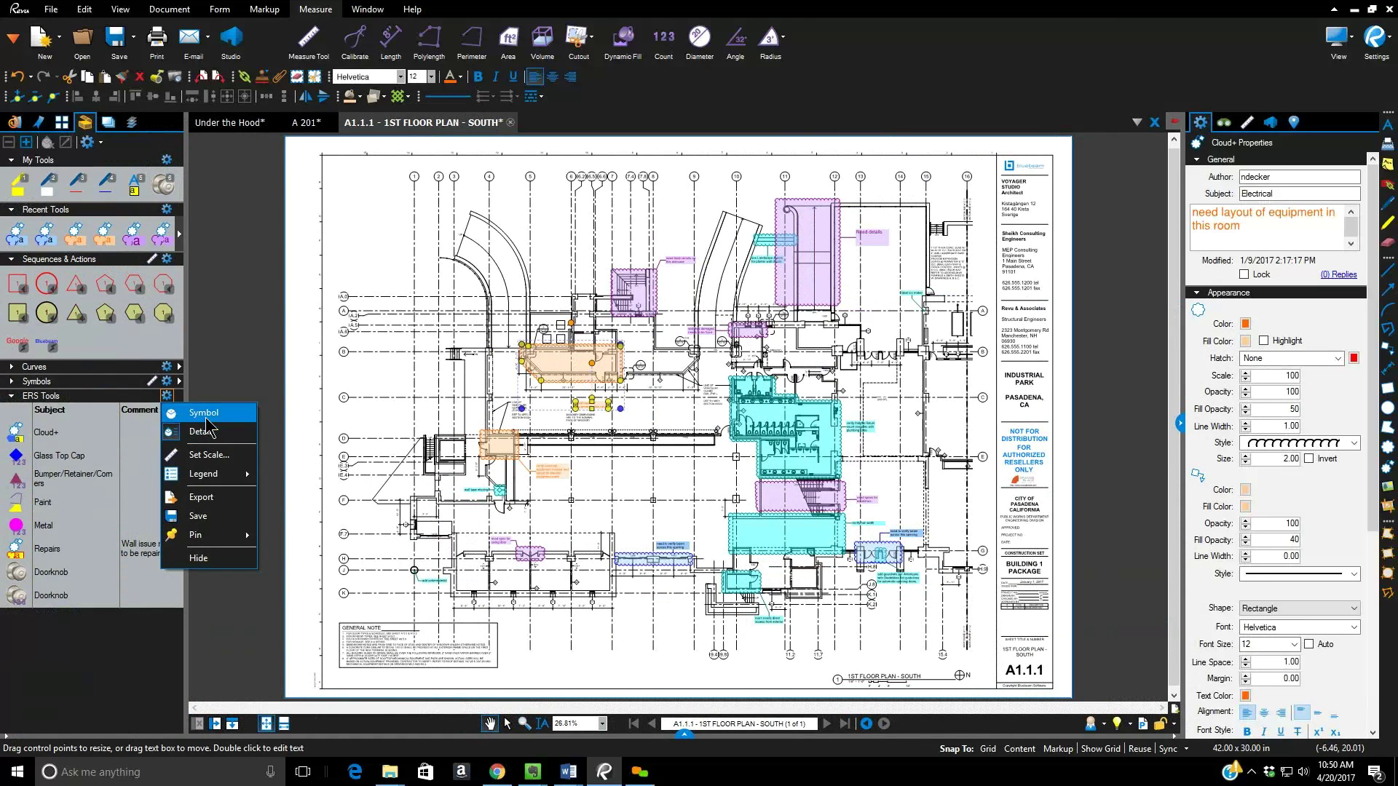
left_click(206, 421)
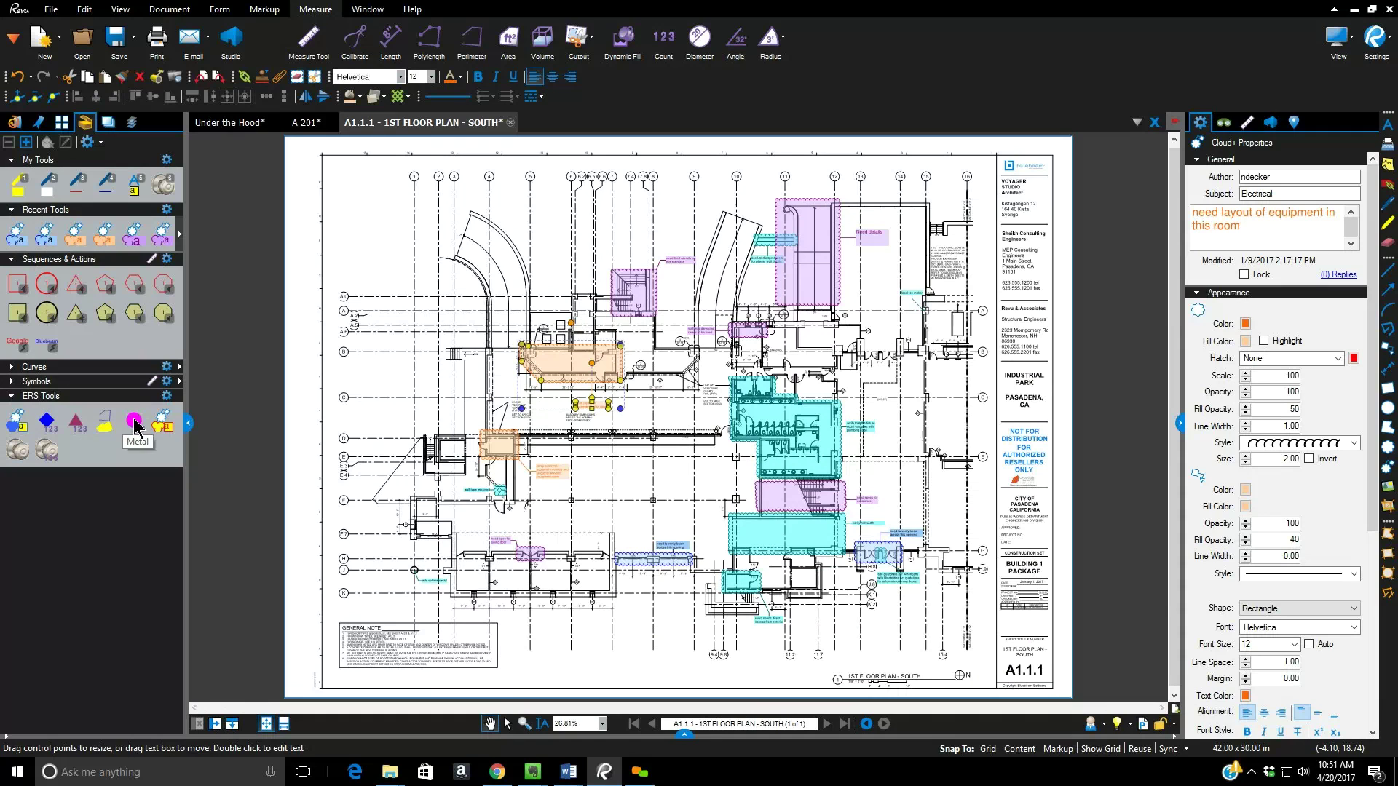
- Place three Glass Top Cap count markers from ERS Tools on drawing A 201, in the area below the cafeteria
left_click(299, 129)
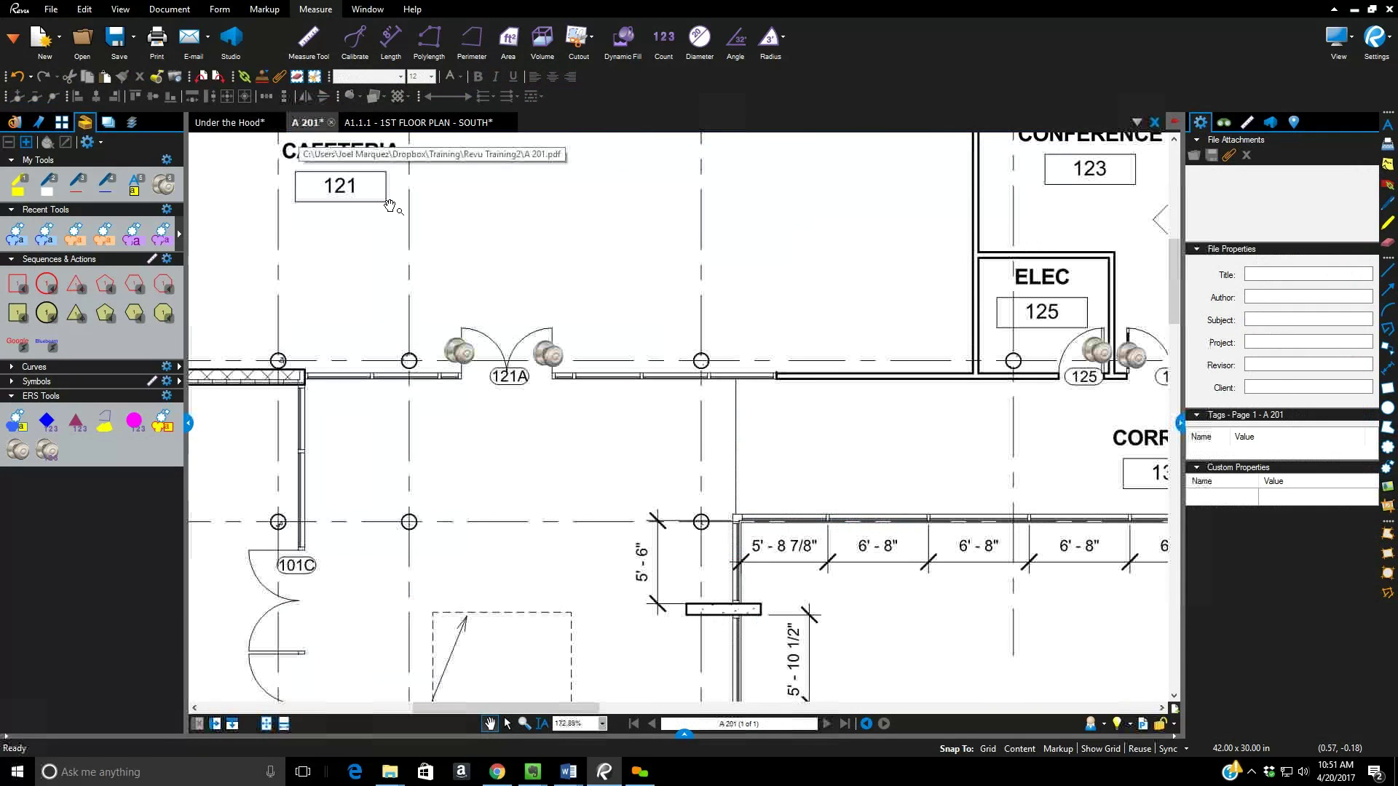
left_click(47, 422)
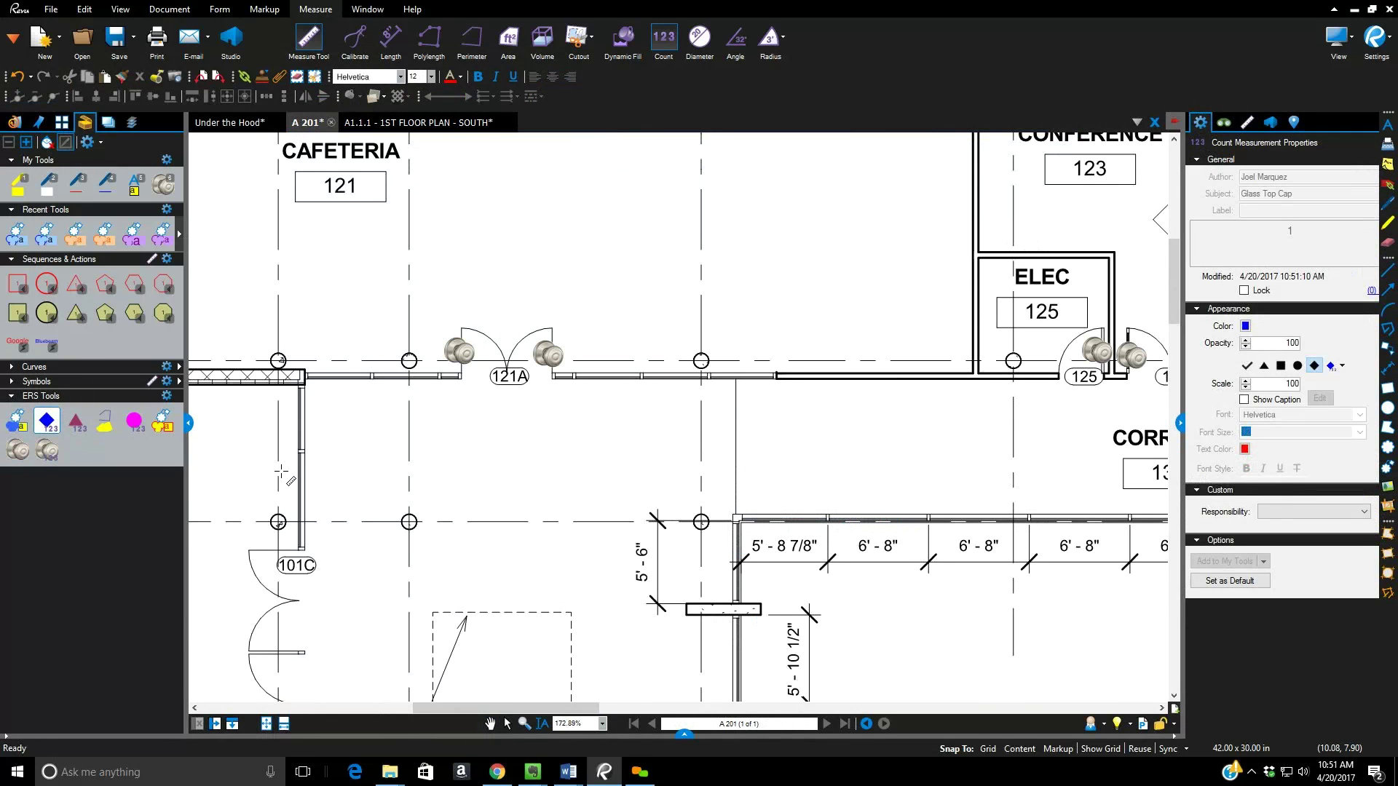
left_click(287, 461)
left_click(474, 523)
left_click(710, 469)
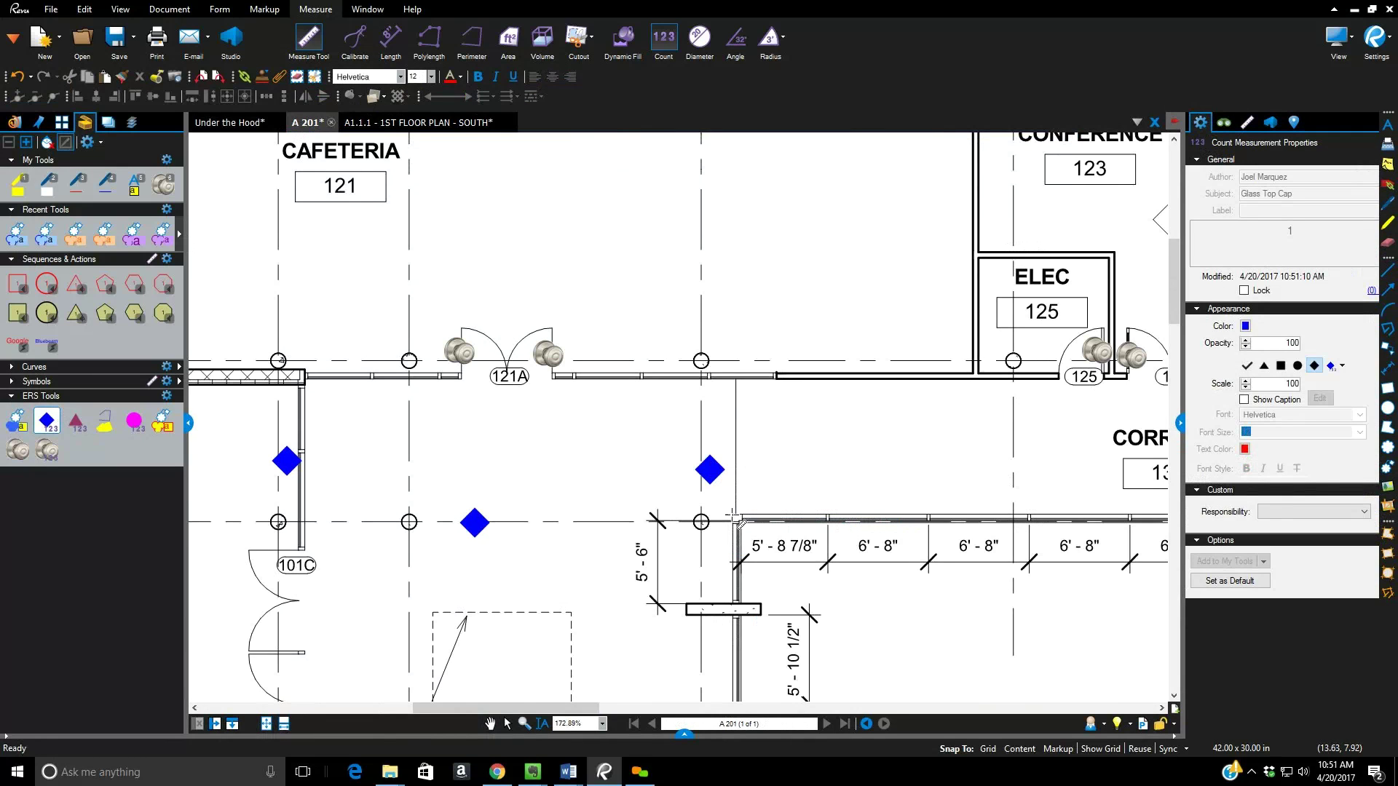
key("Escape")
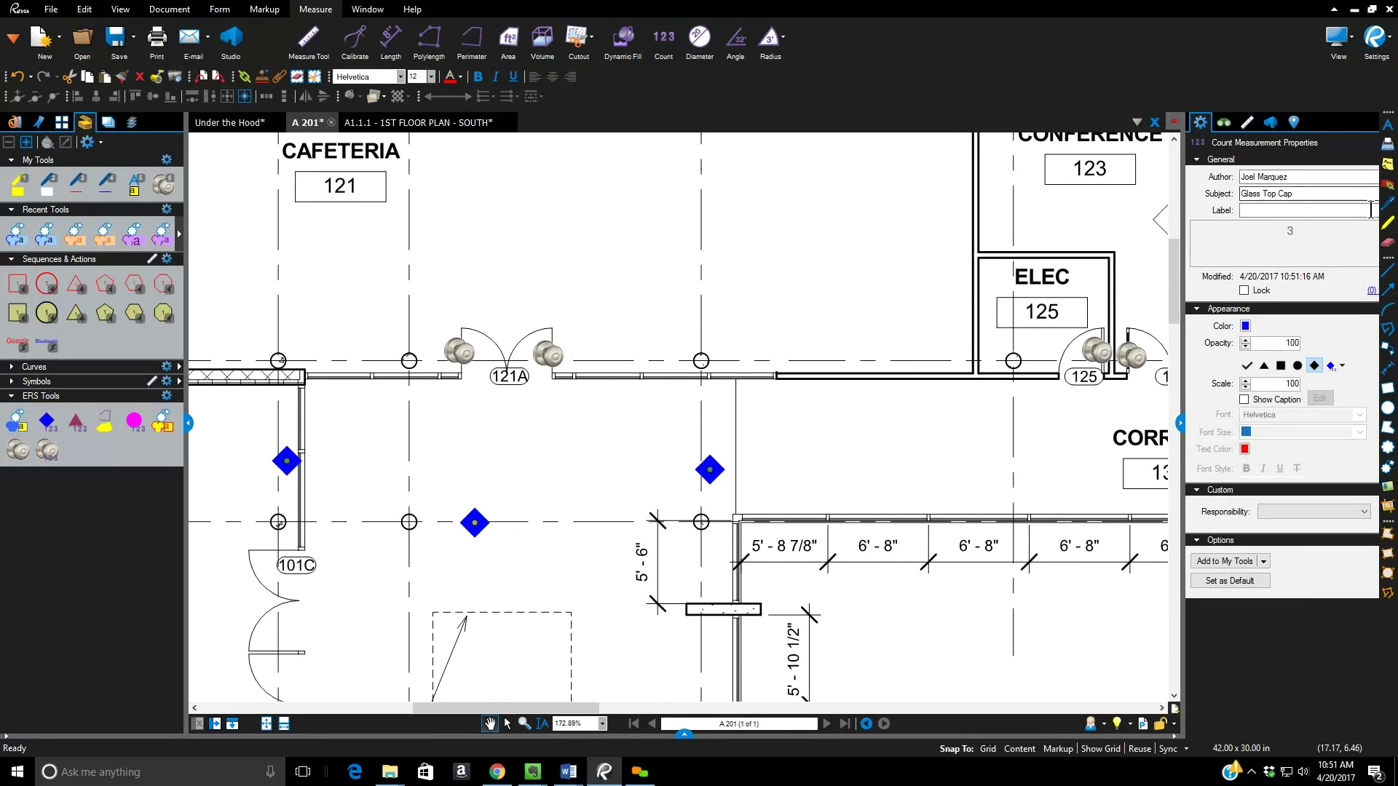
left_click(1323, 210)
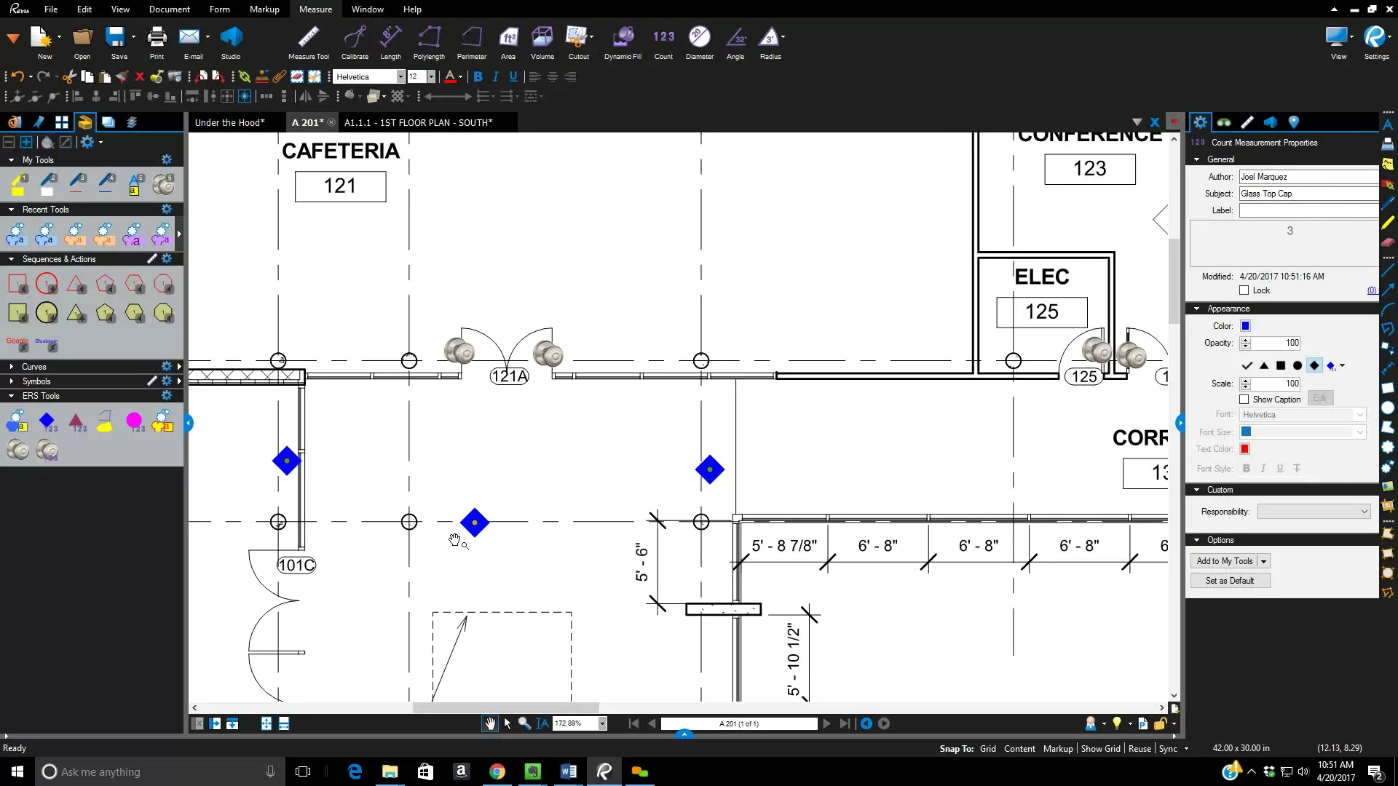
- Show the Markups list of A 201 and import ERS Custom Columns.xml, replacing the existing custom columns
left_click(685, 734)
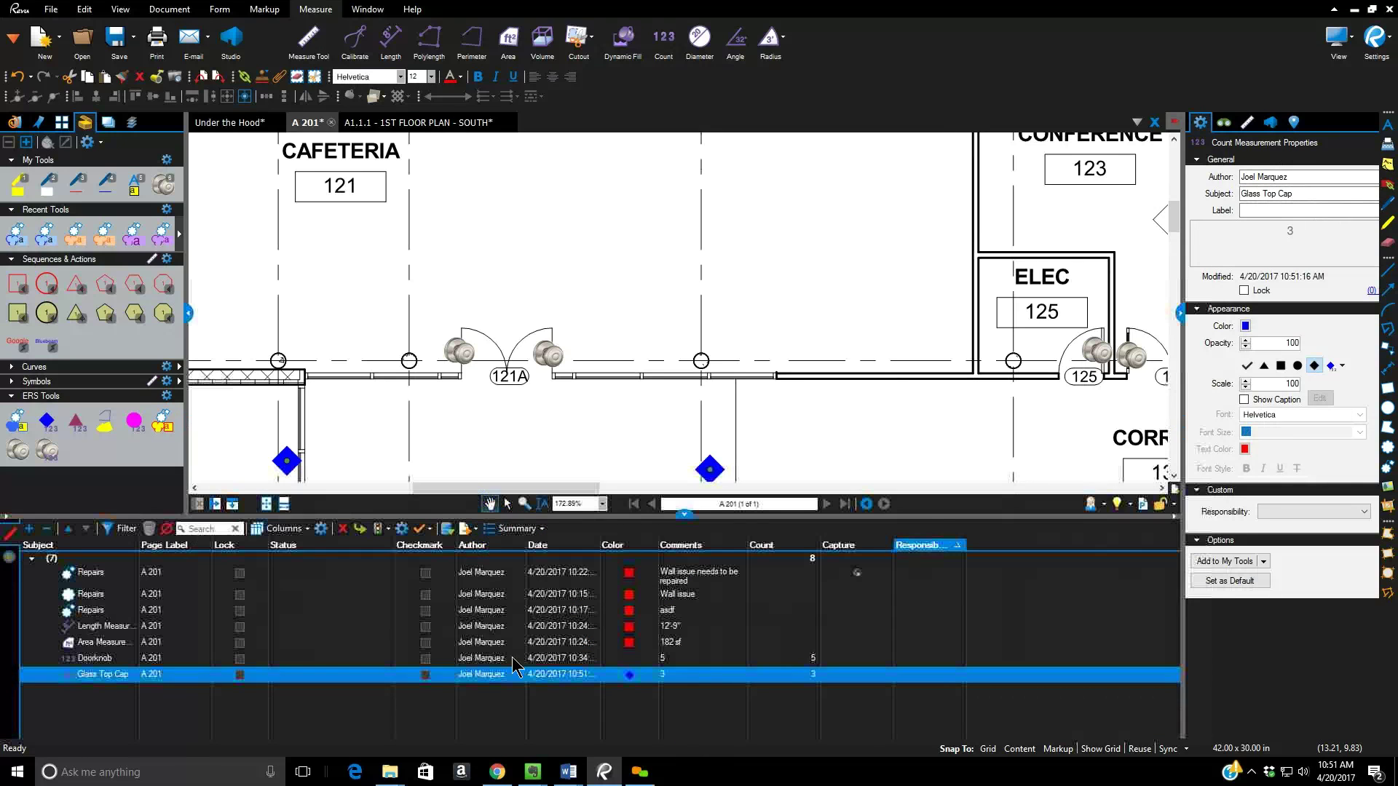
left_click(321, 530)
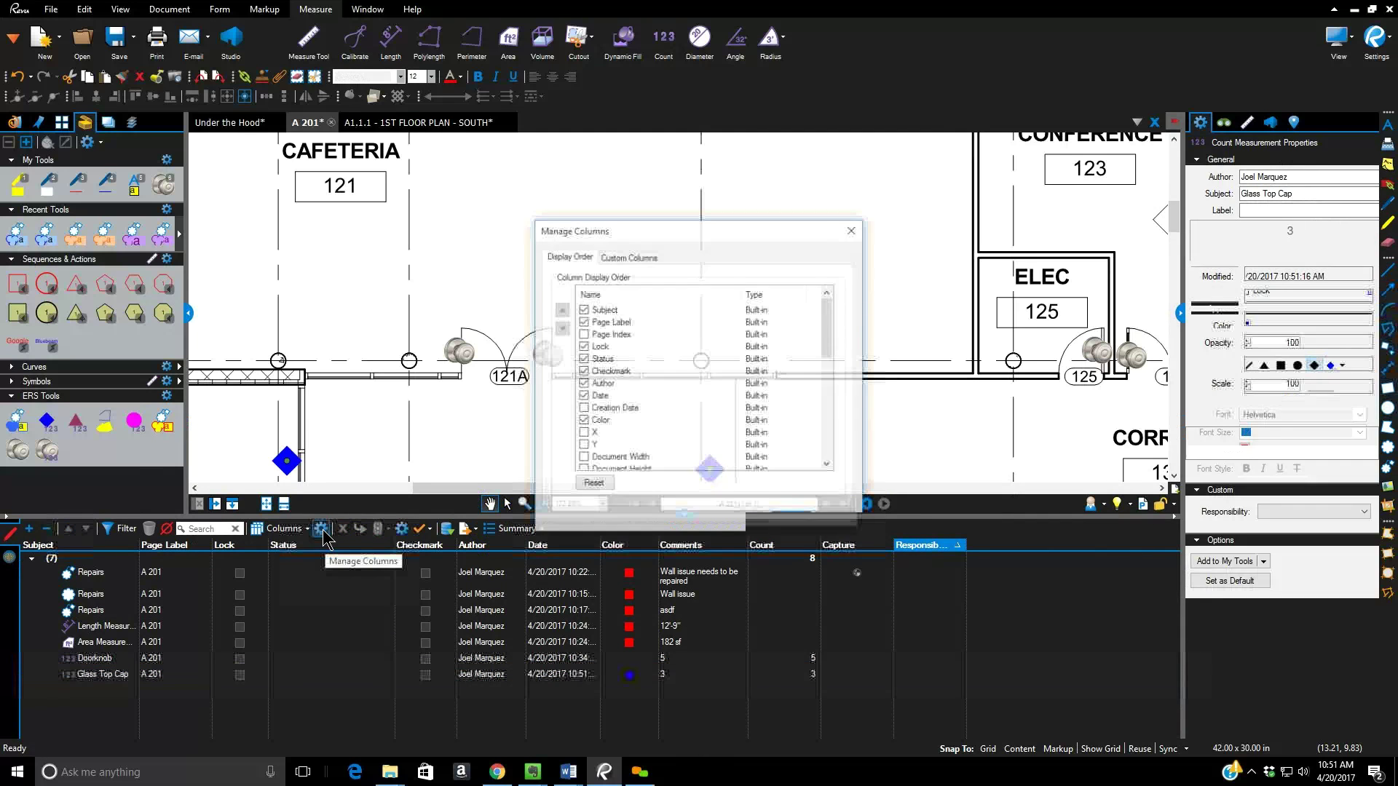
left_click(626, 257)
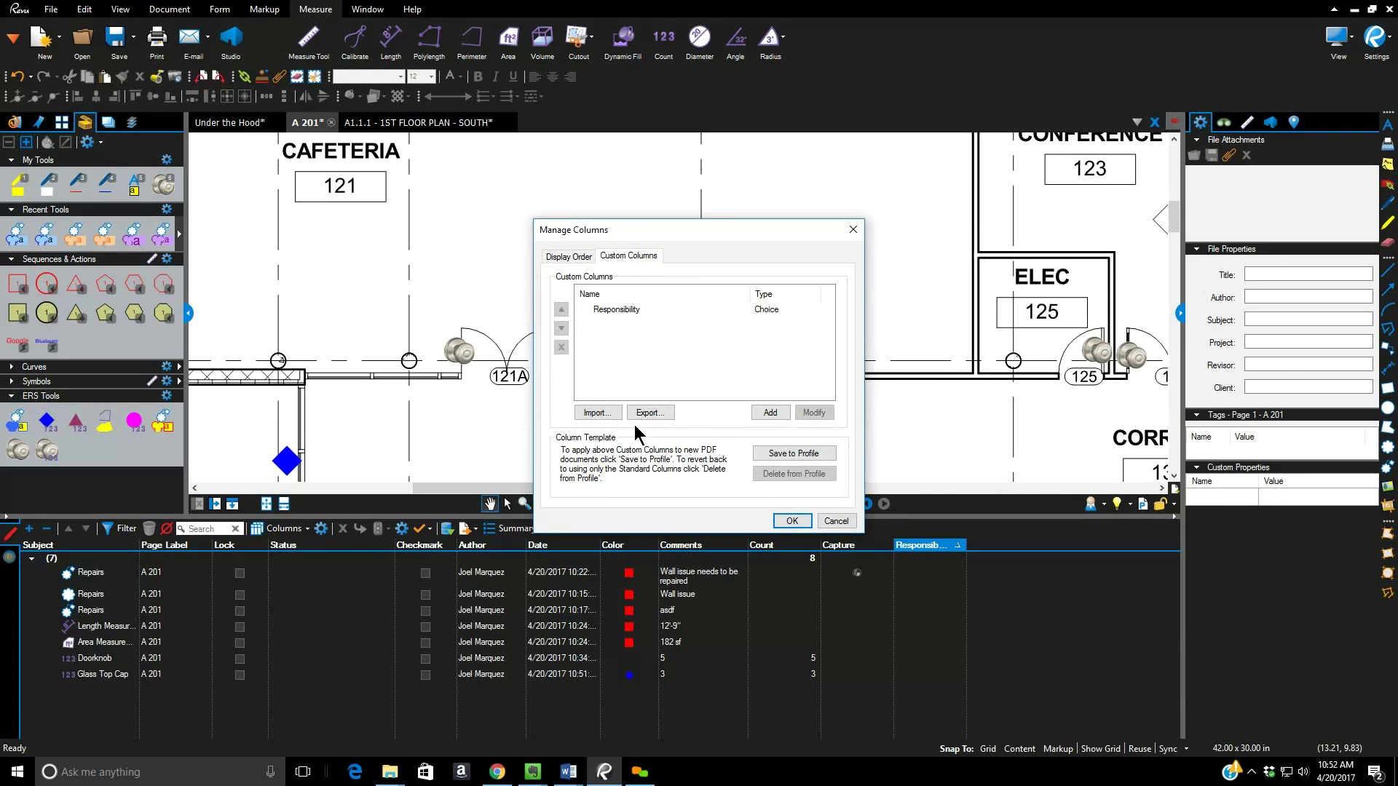
left_click(592, 413)
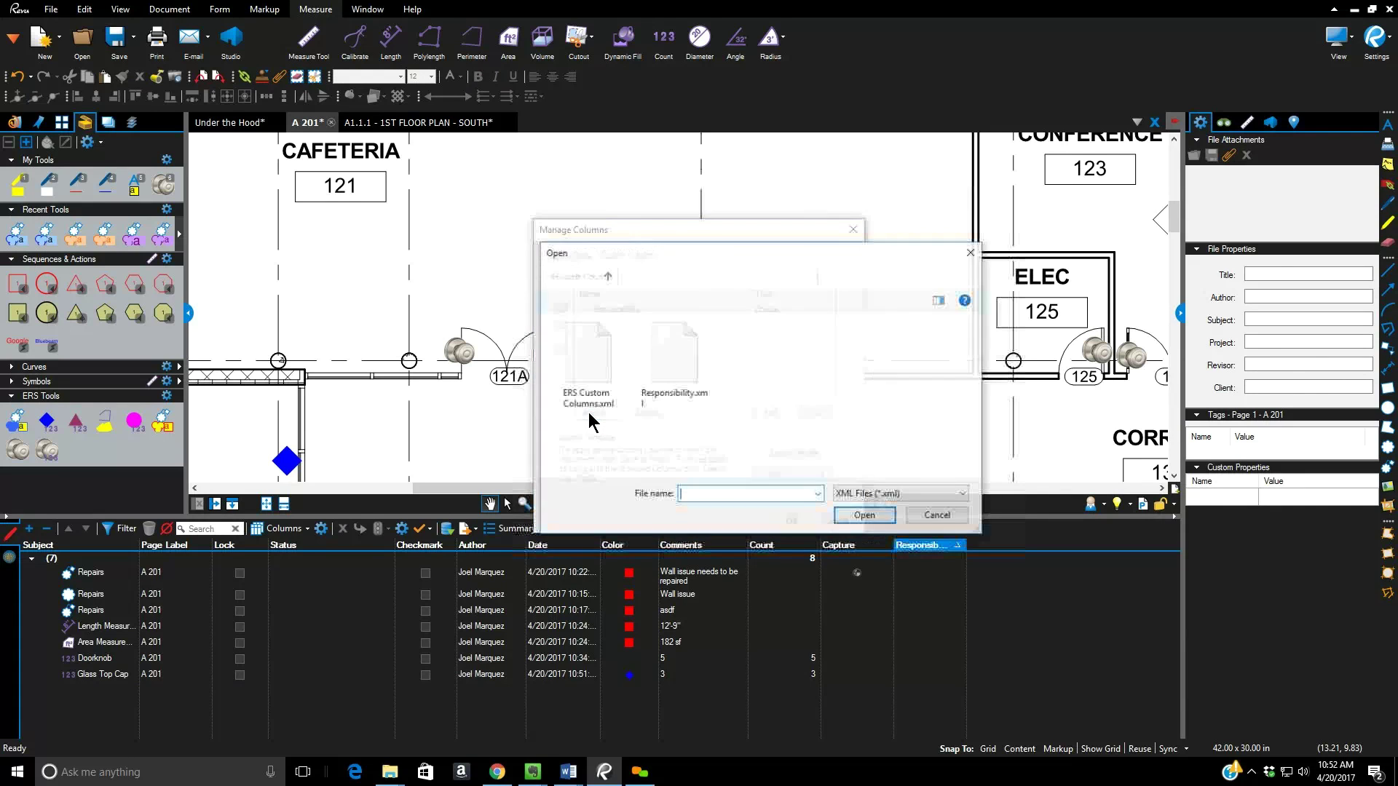
left_click(582, 371)
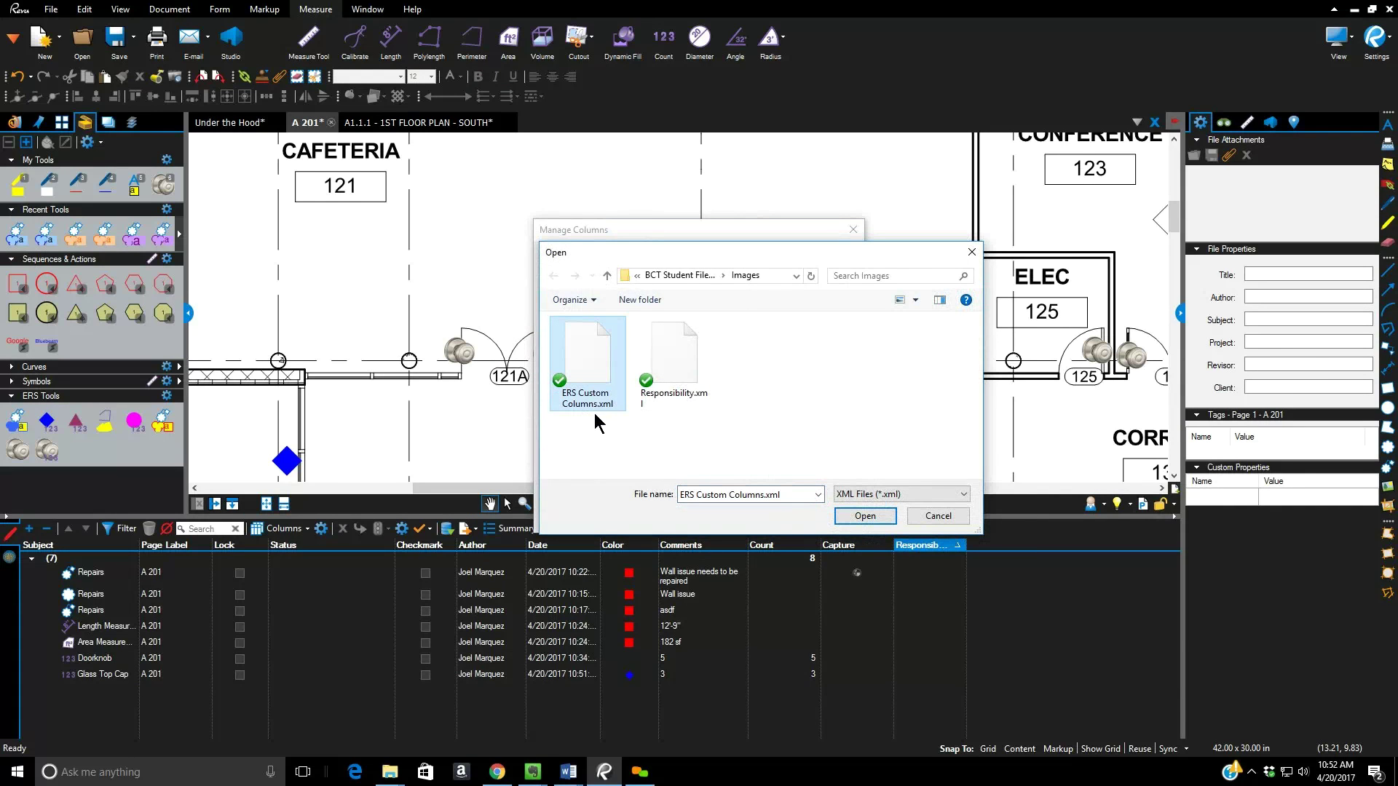
left_click(867, 517)
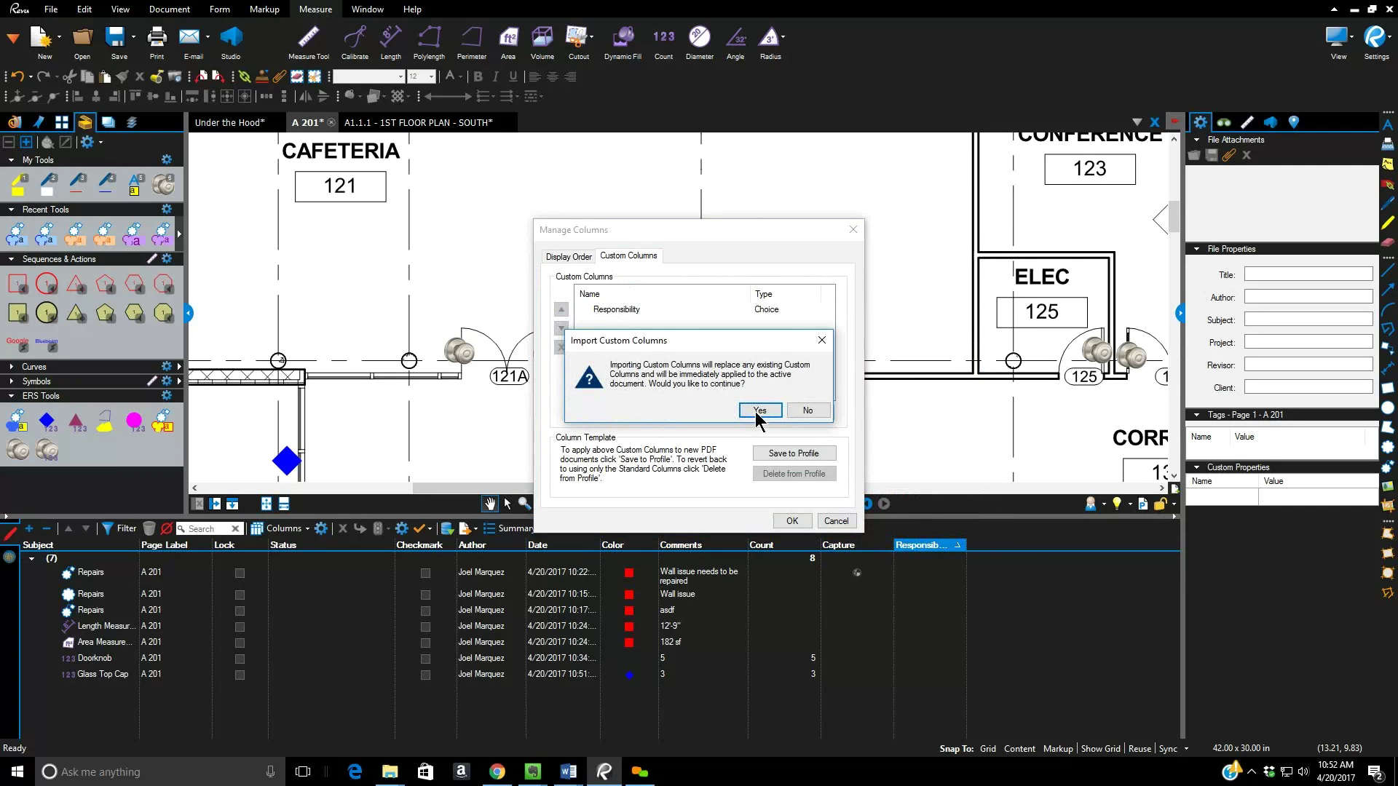
left_click(759, 411)
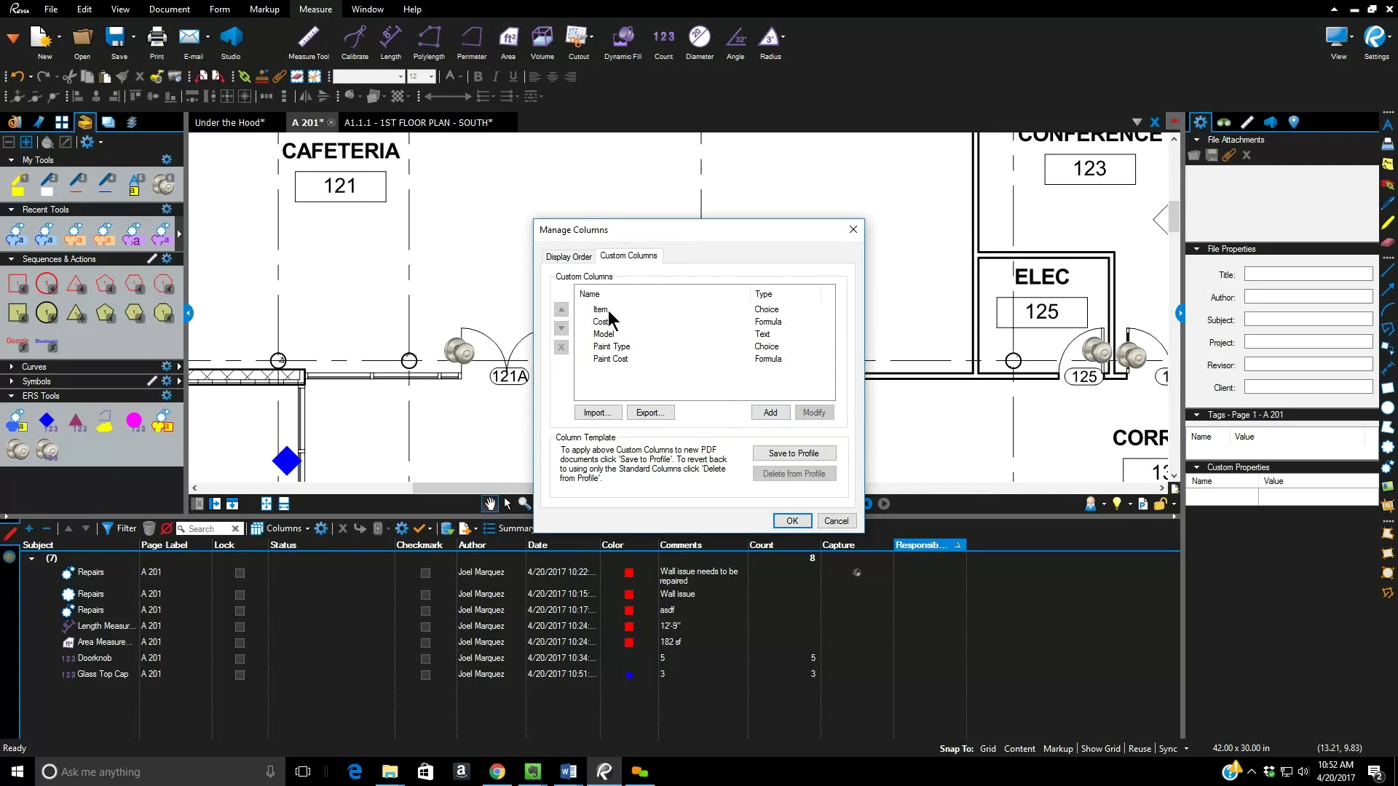
- Examine the choice items, subjects and numeric values defined in the imported Item column, and close the column settings
left_click(774, 312)
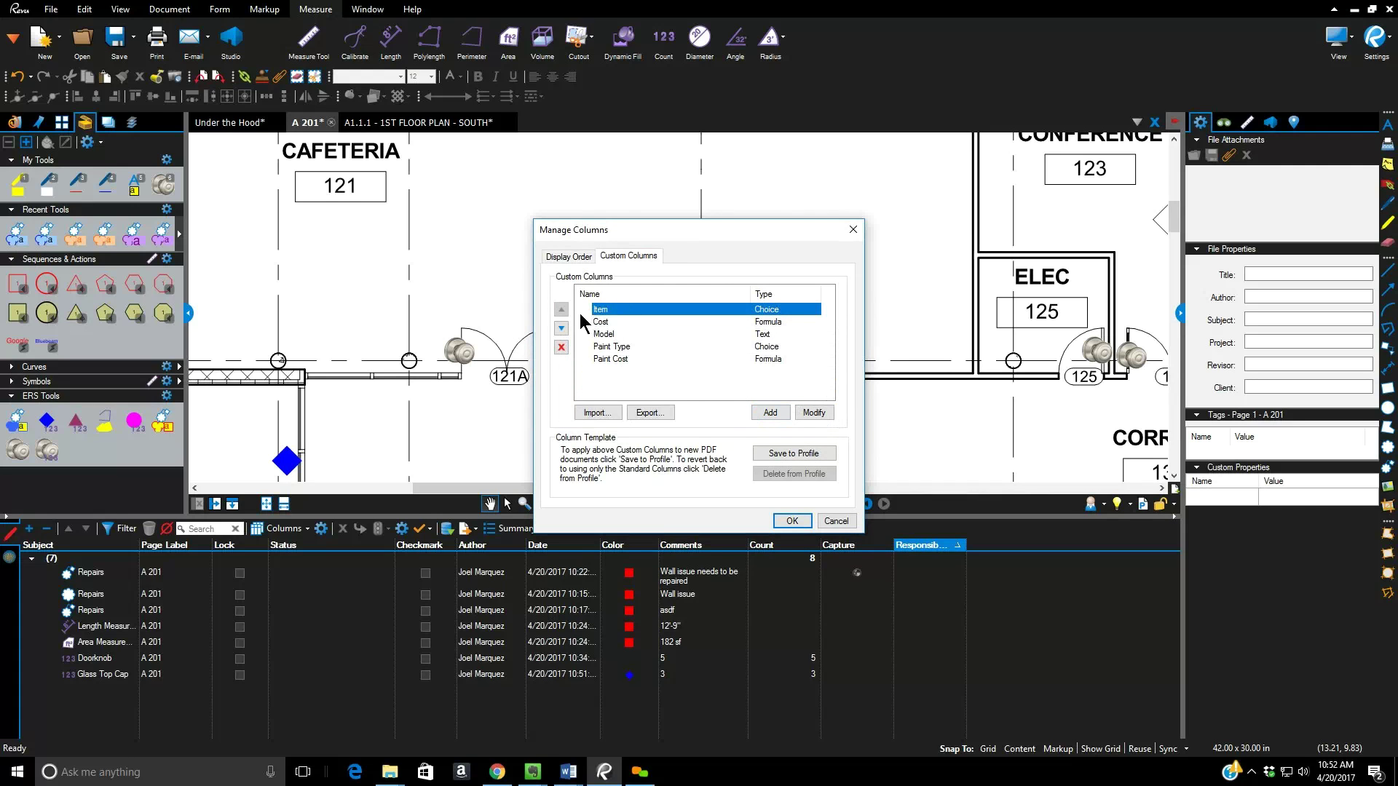
left_click(815, 413)
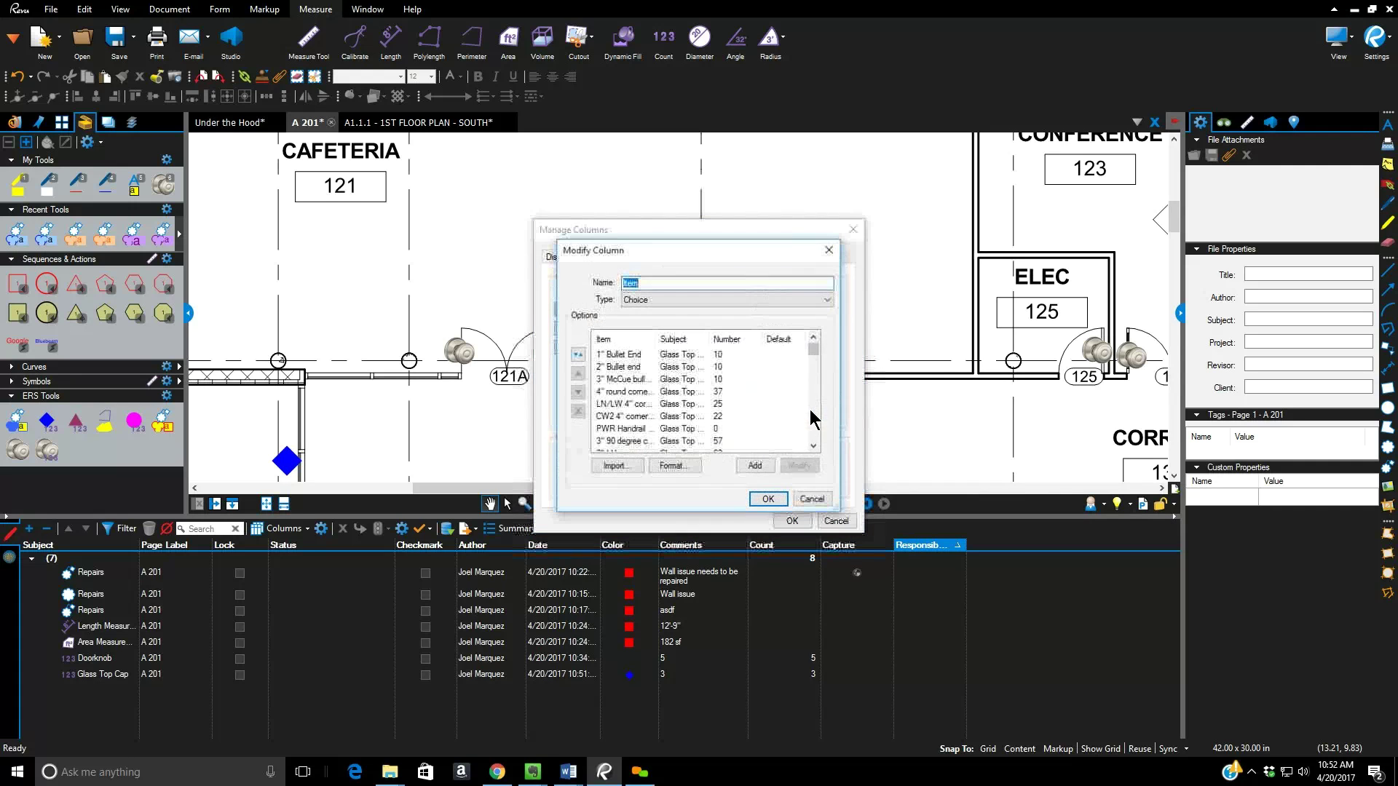
scroll(816, 368, "down", 2)
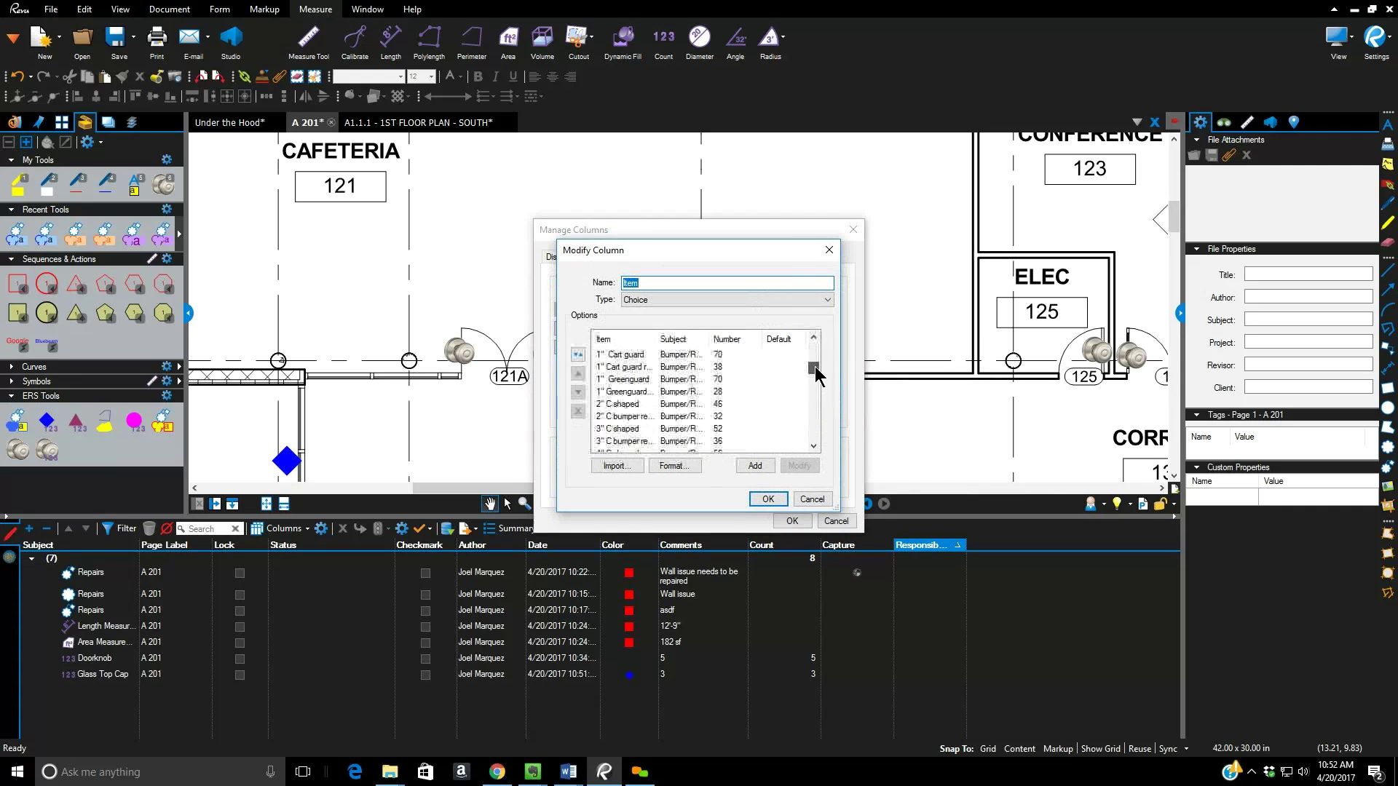
scroll(816, 368, "up", 2)
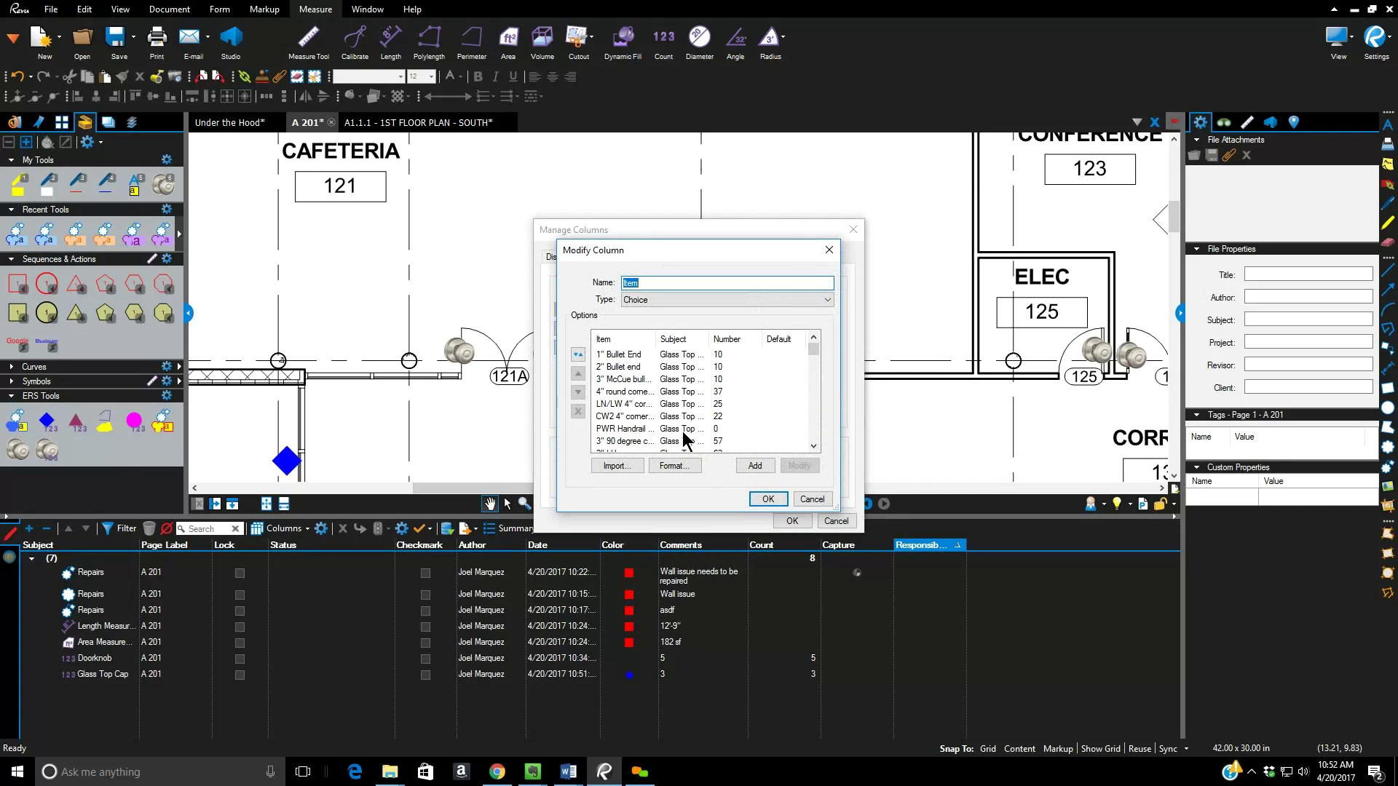
left_click(768, 500)
left_click(791, 521)
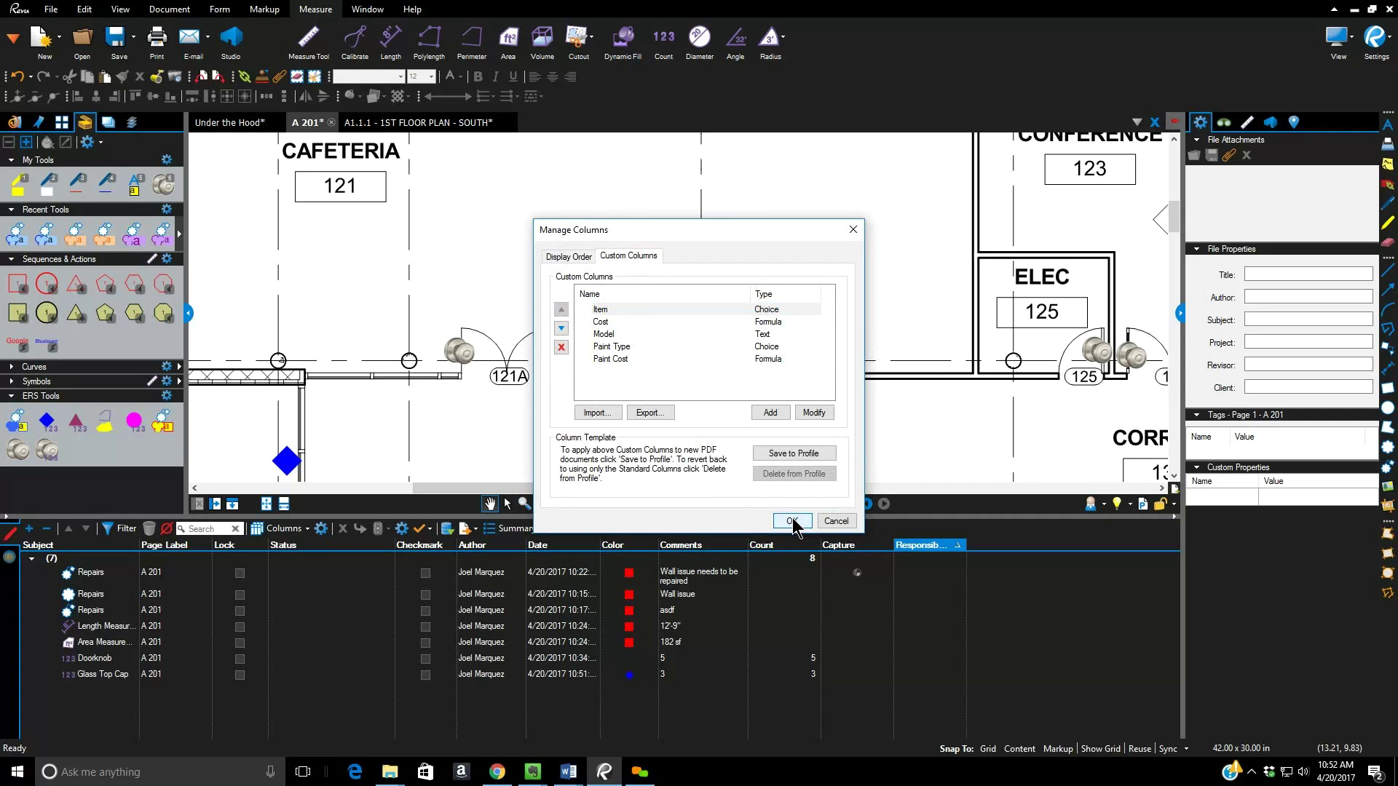
- Review the Item choices offered for the Glass Top Cap count in the Markups list without choosing one
left_click(492, 677)
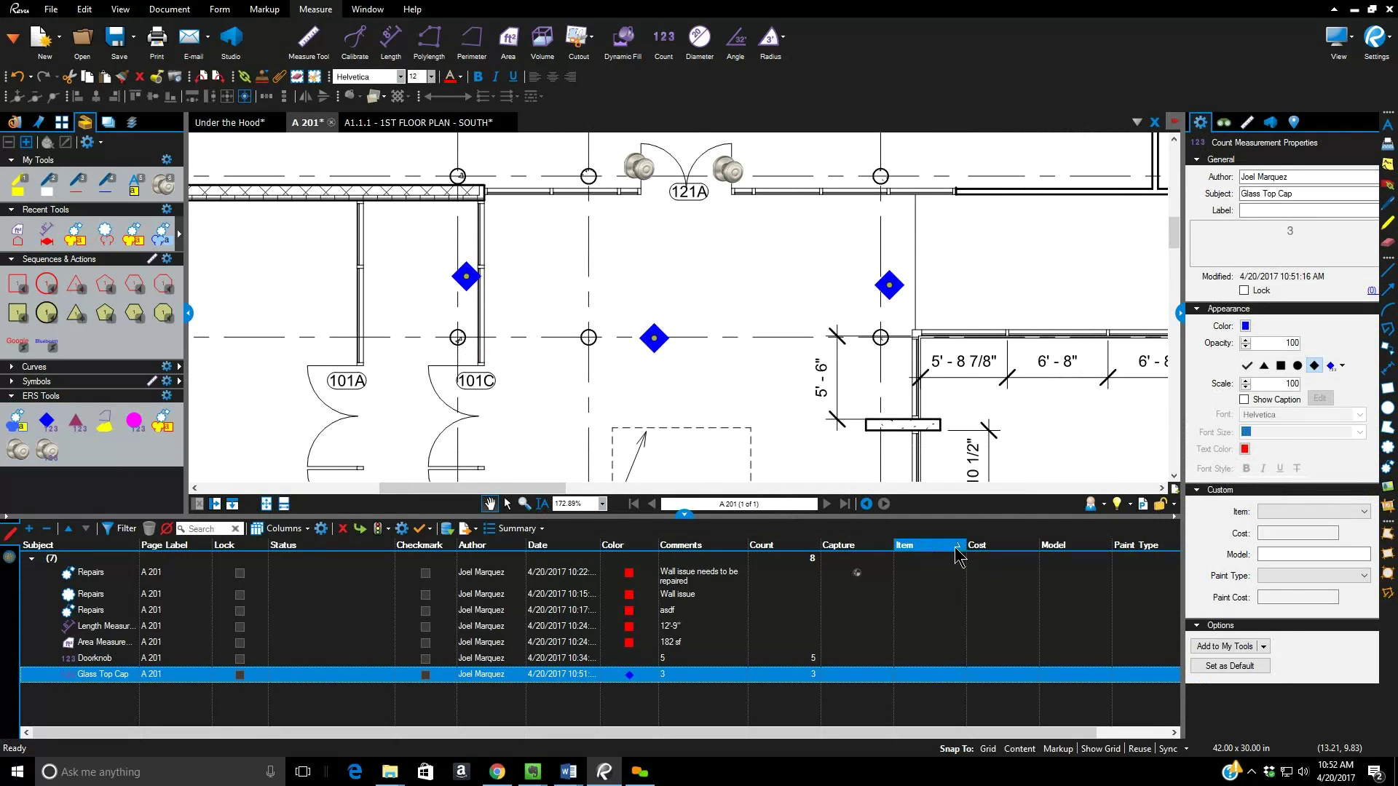
left_click(937, 683)
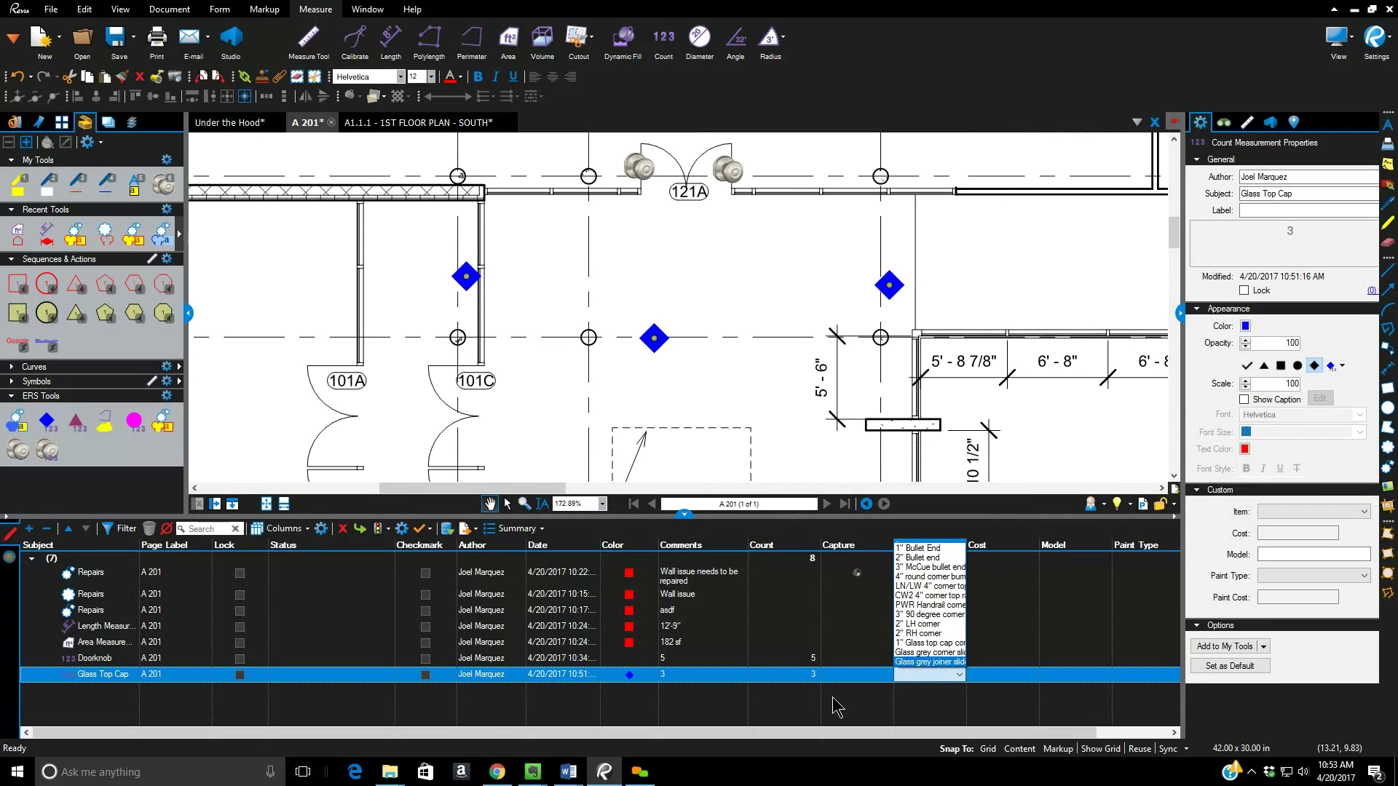
left_click(854, 707)
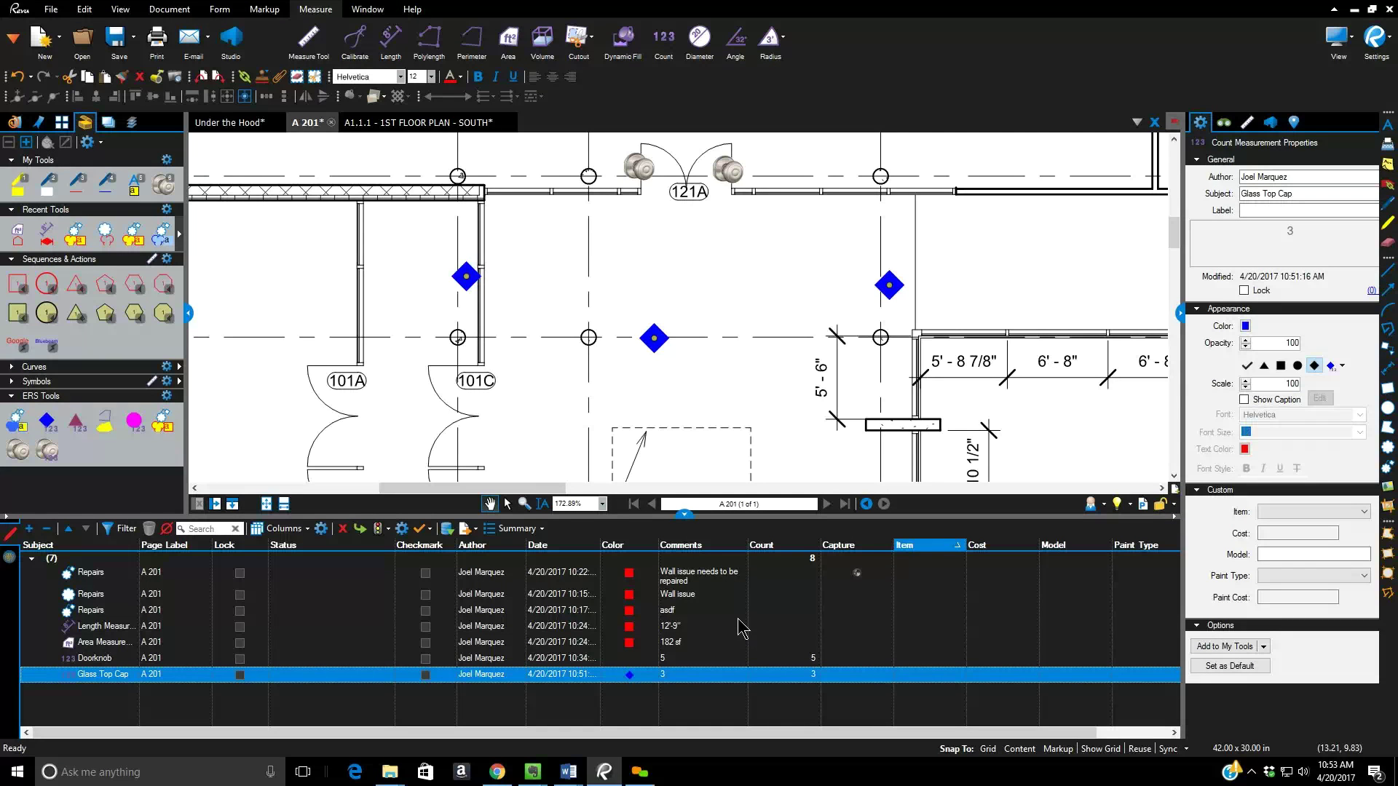
- Examine the expression and currency format of the custom Cost column in the column settings
left_click(321, 529)
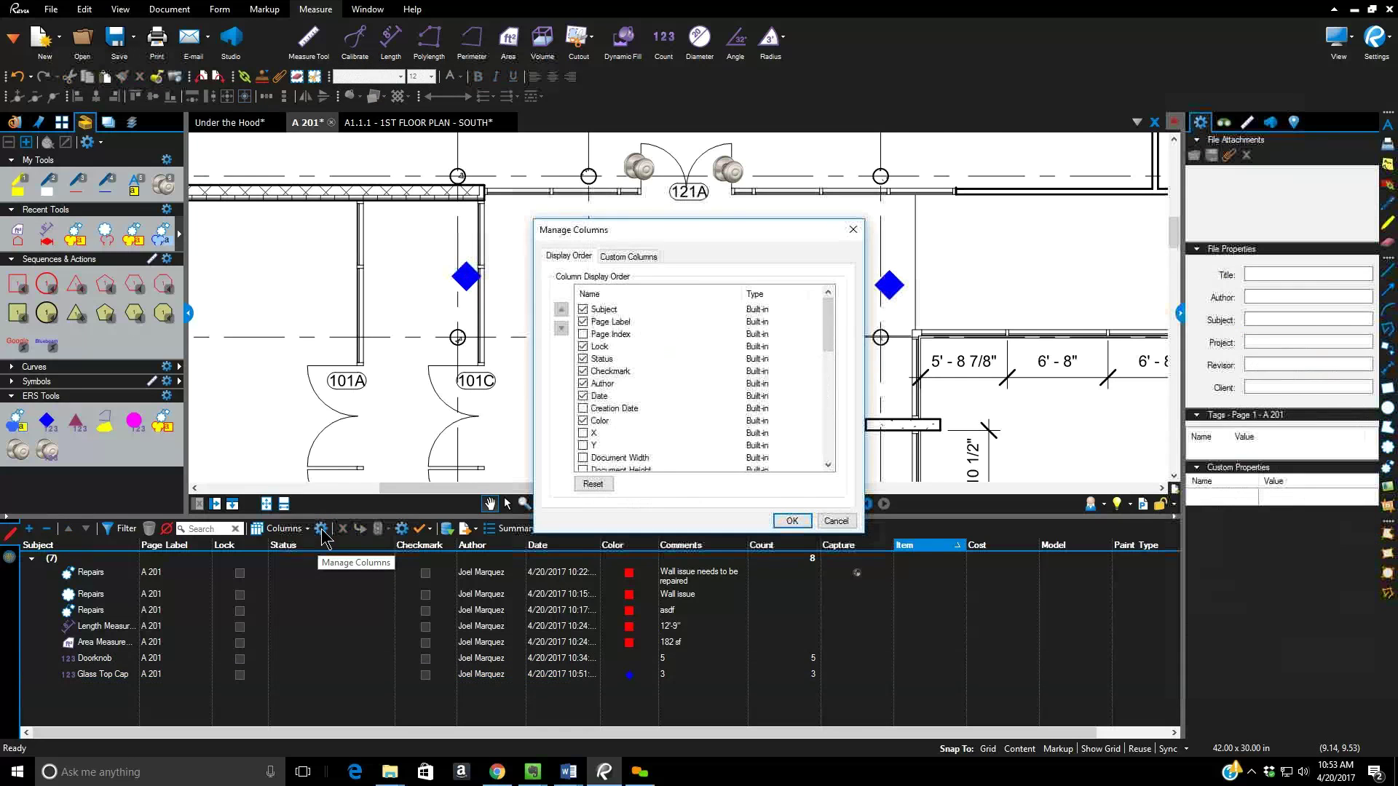
left_click(627, 257)
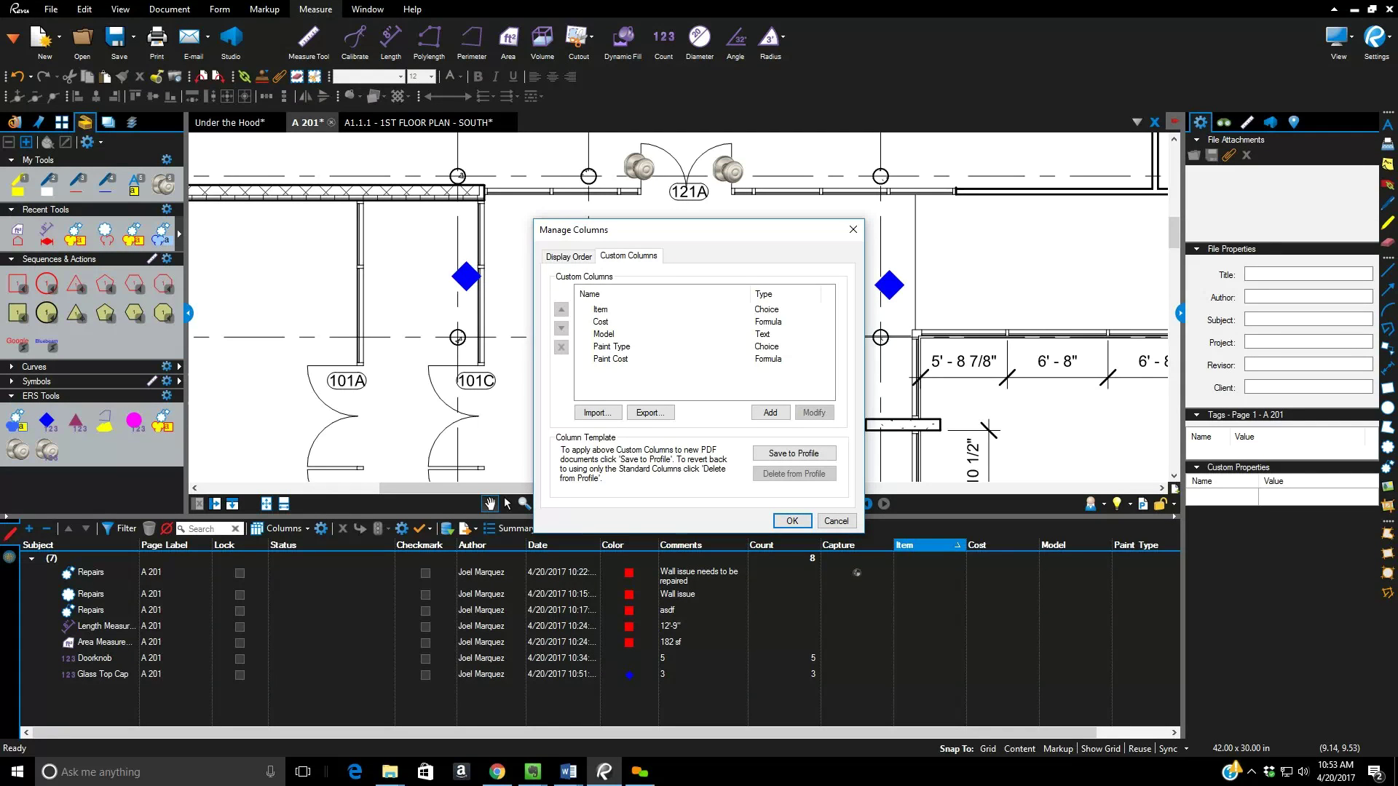
left_click(768, 323)
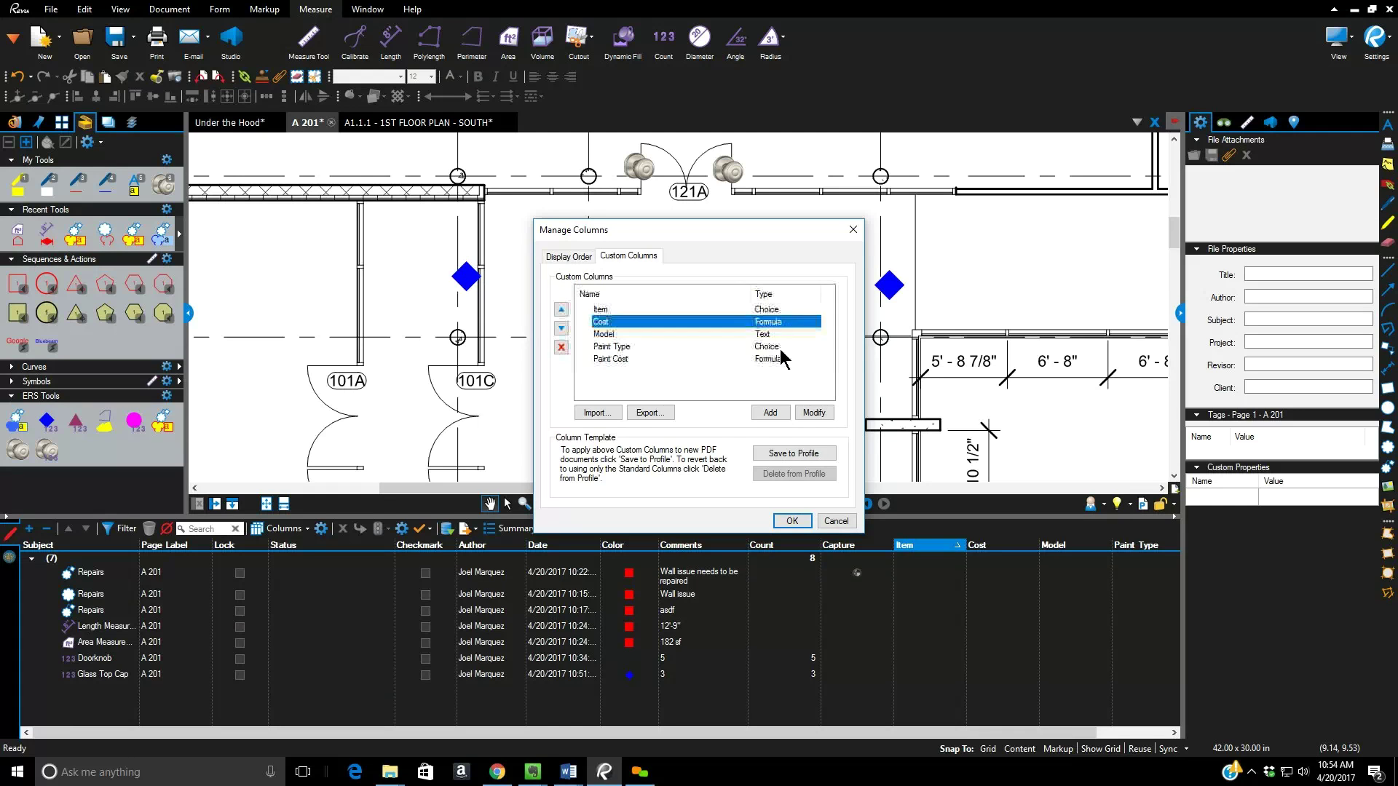
left_click(813, 413)
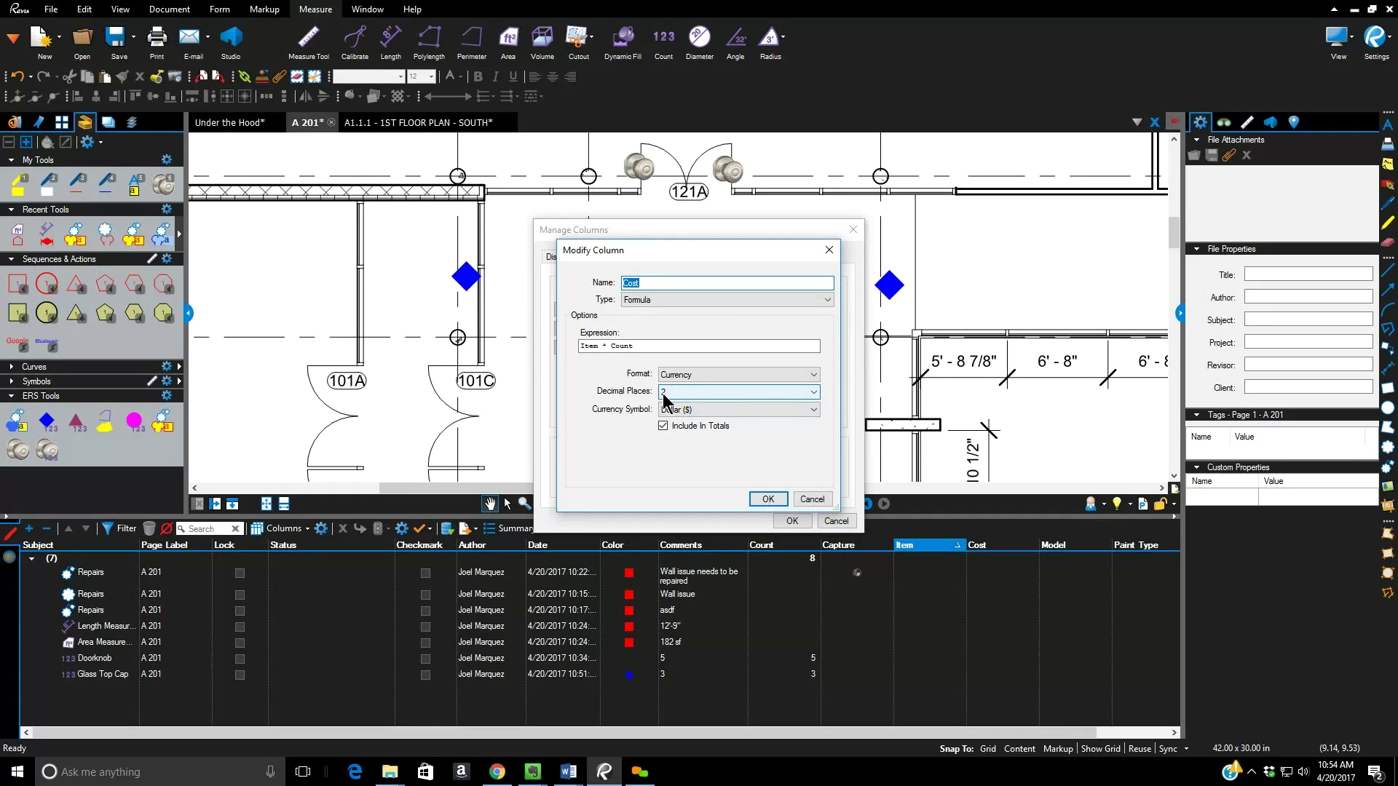
left_click(769, 500)
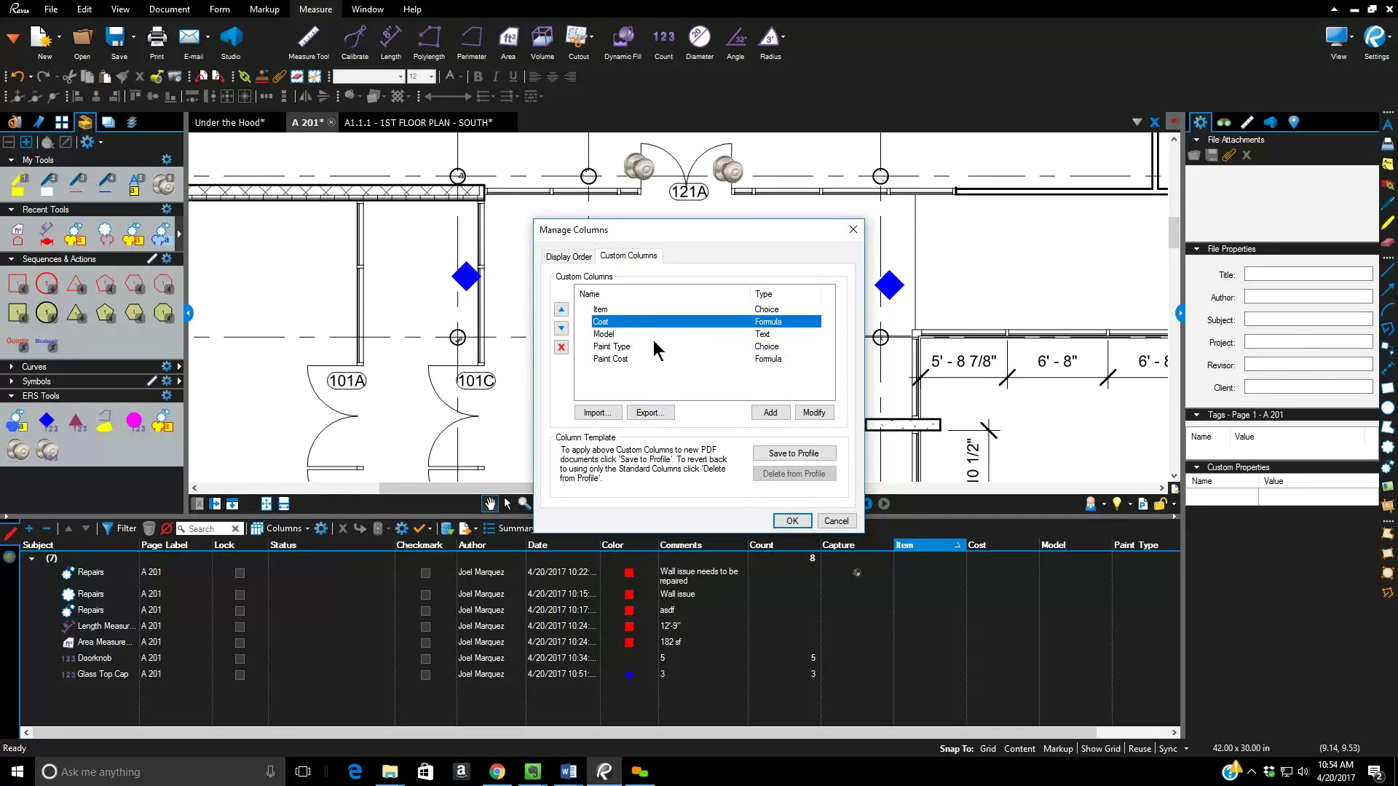
- Examine the subject and numeric value of the Item column's 4" round corner bumper choice, and close the column settings
left_click(618, 307)
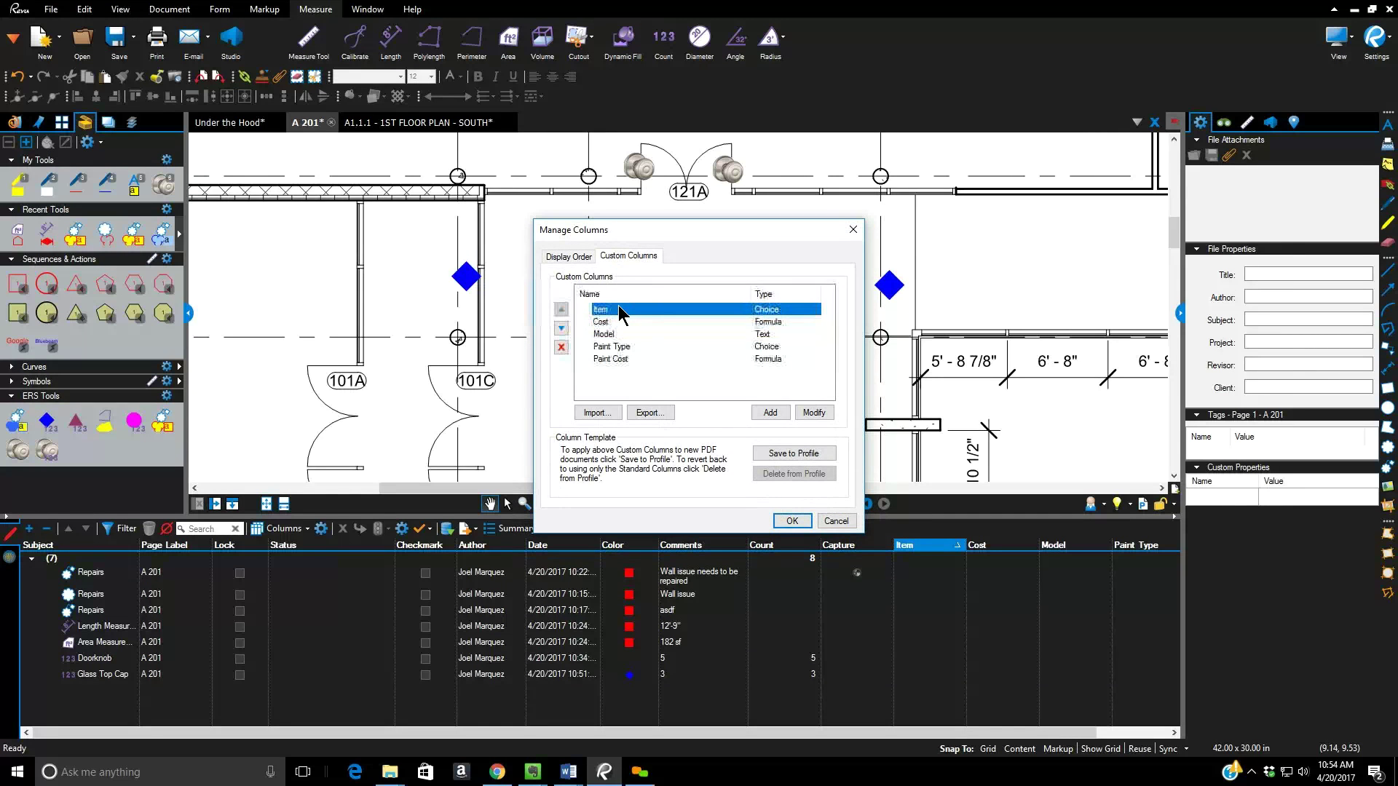
left_click(812, 412)
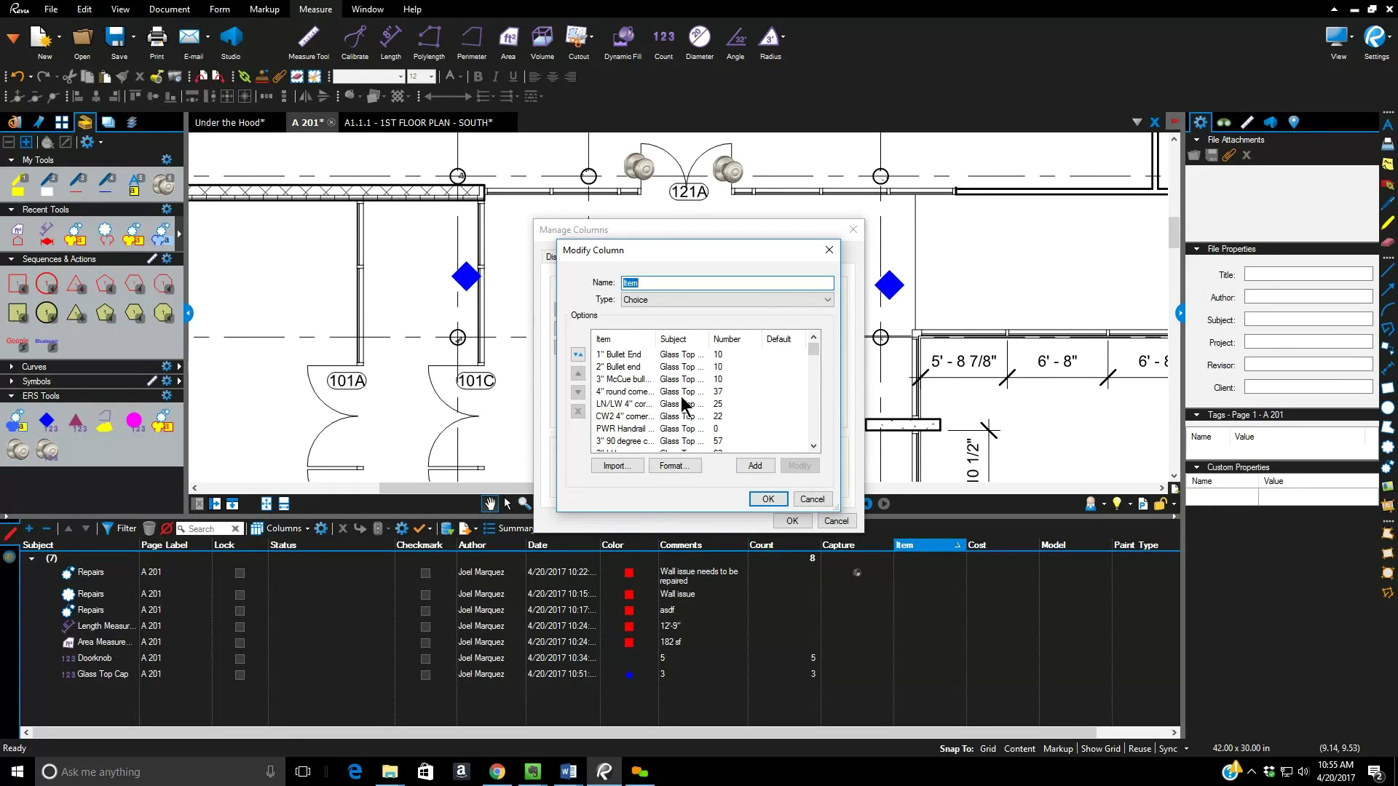
left_click(624, 392)
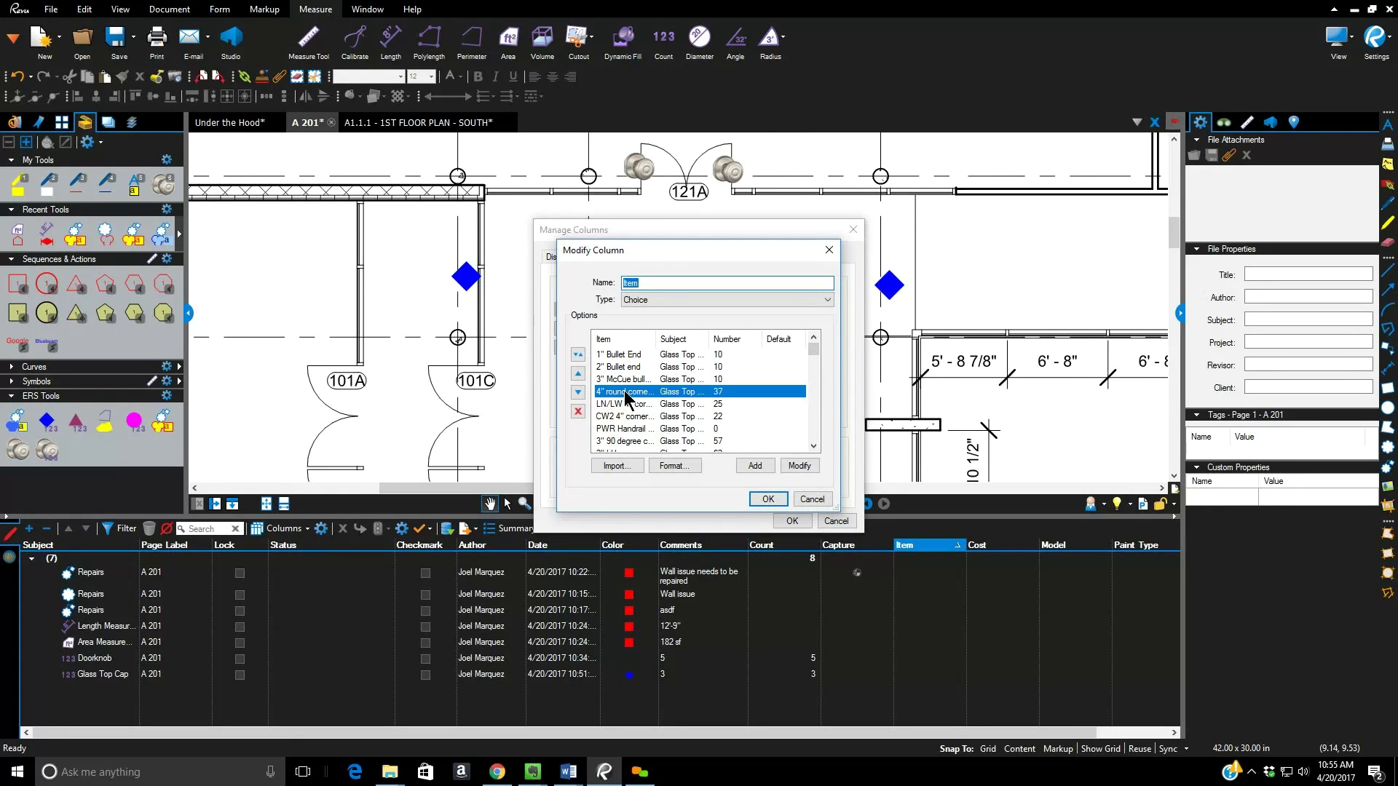
left_click(800, 466)
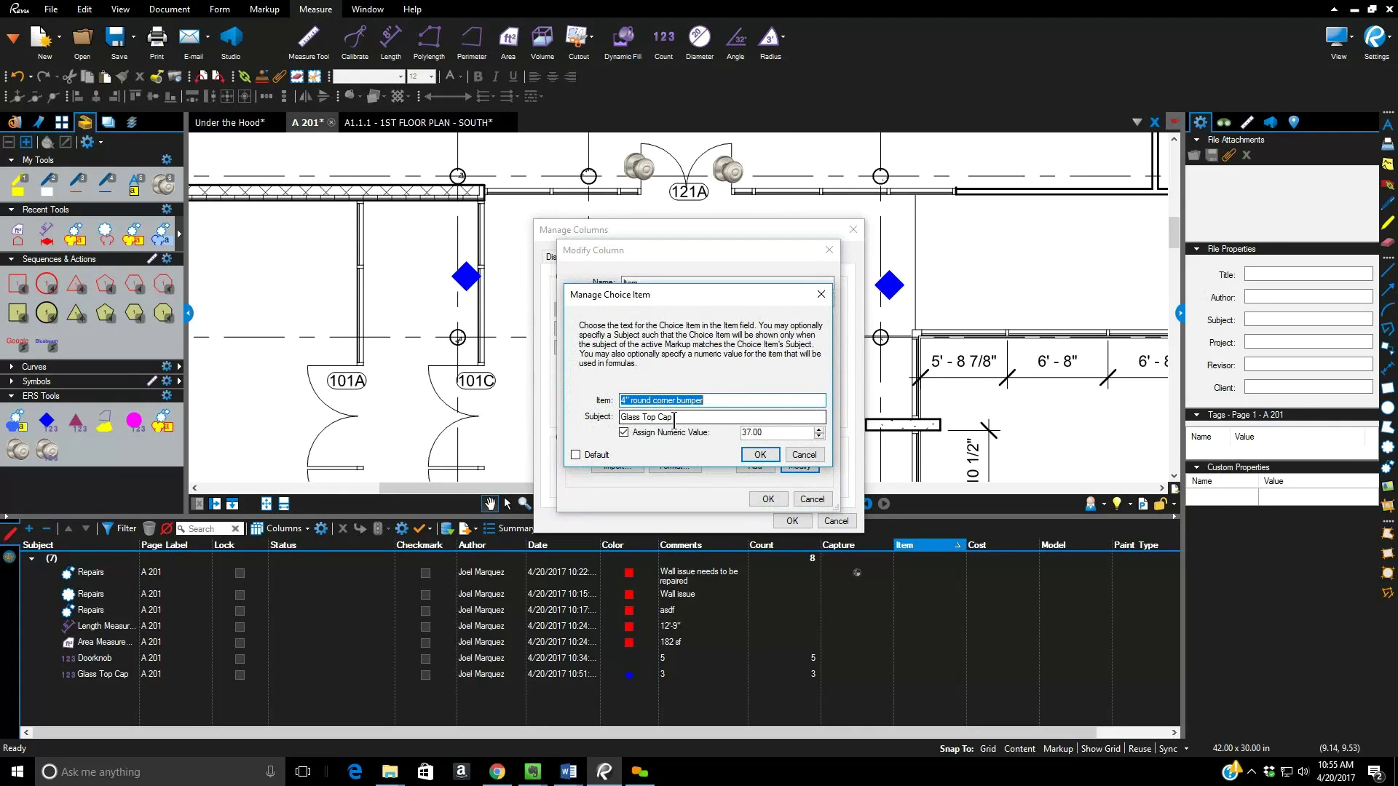
left_click(623, 432)
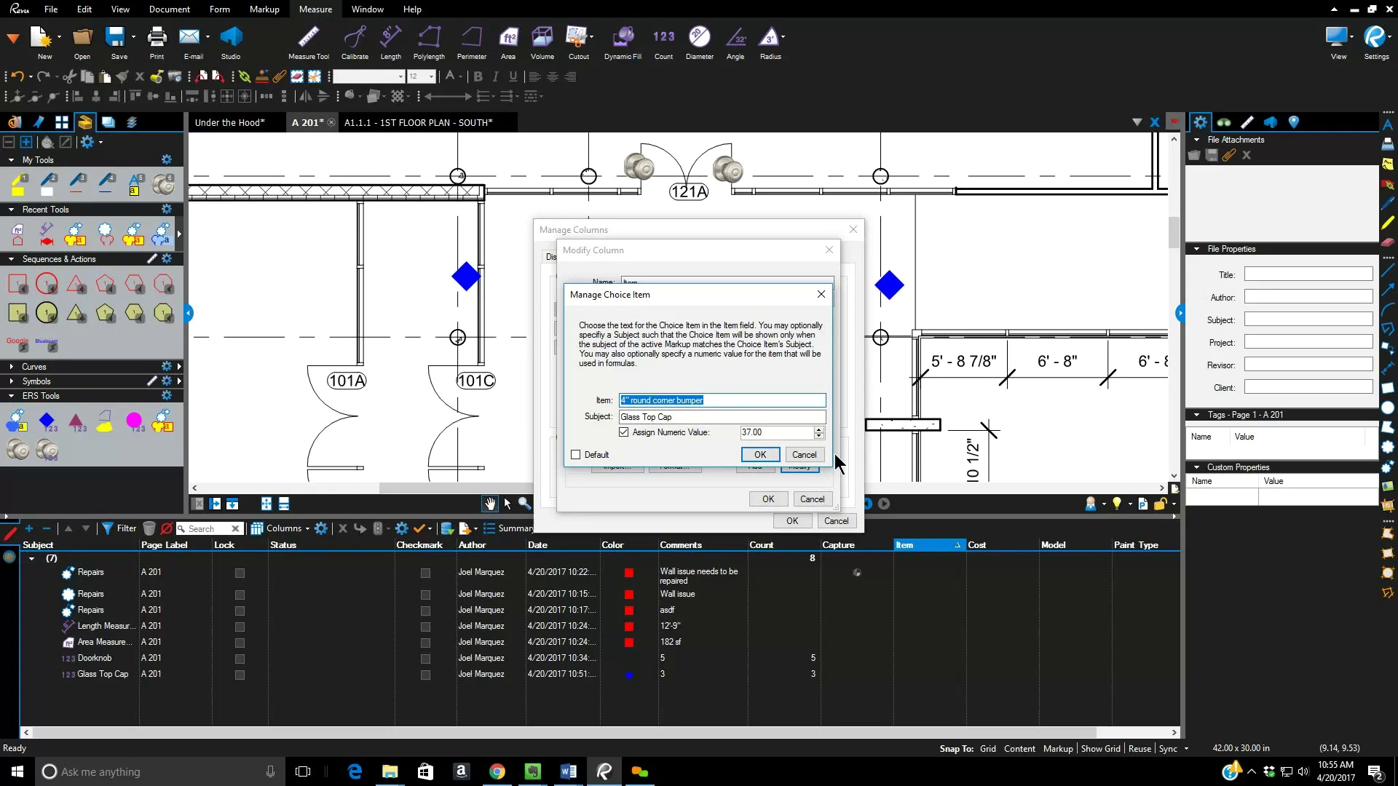
left_click(798, 456)
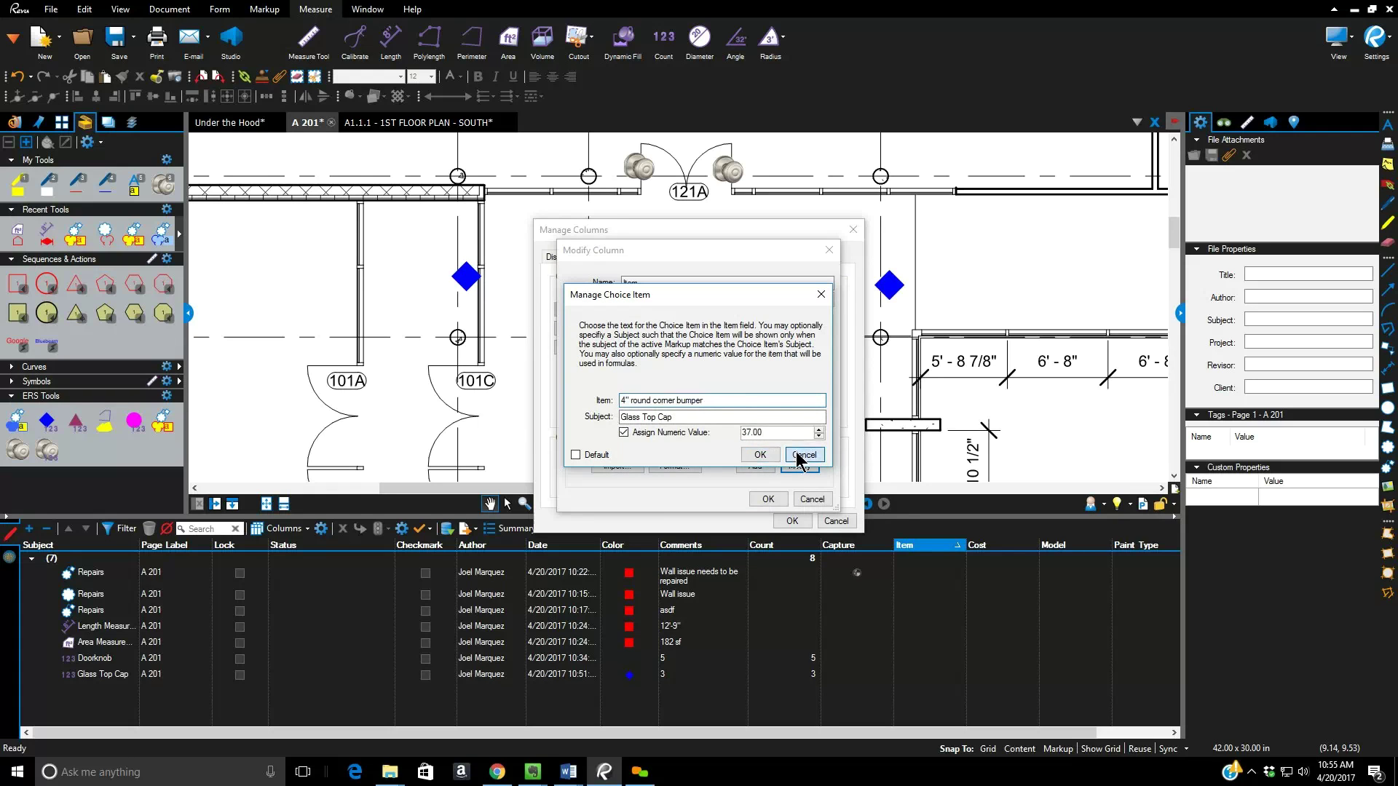
left_click(813, 500)
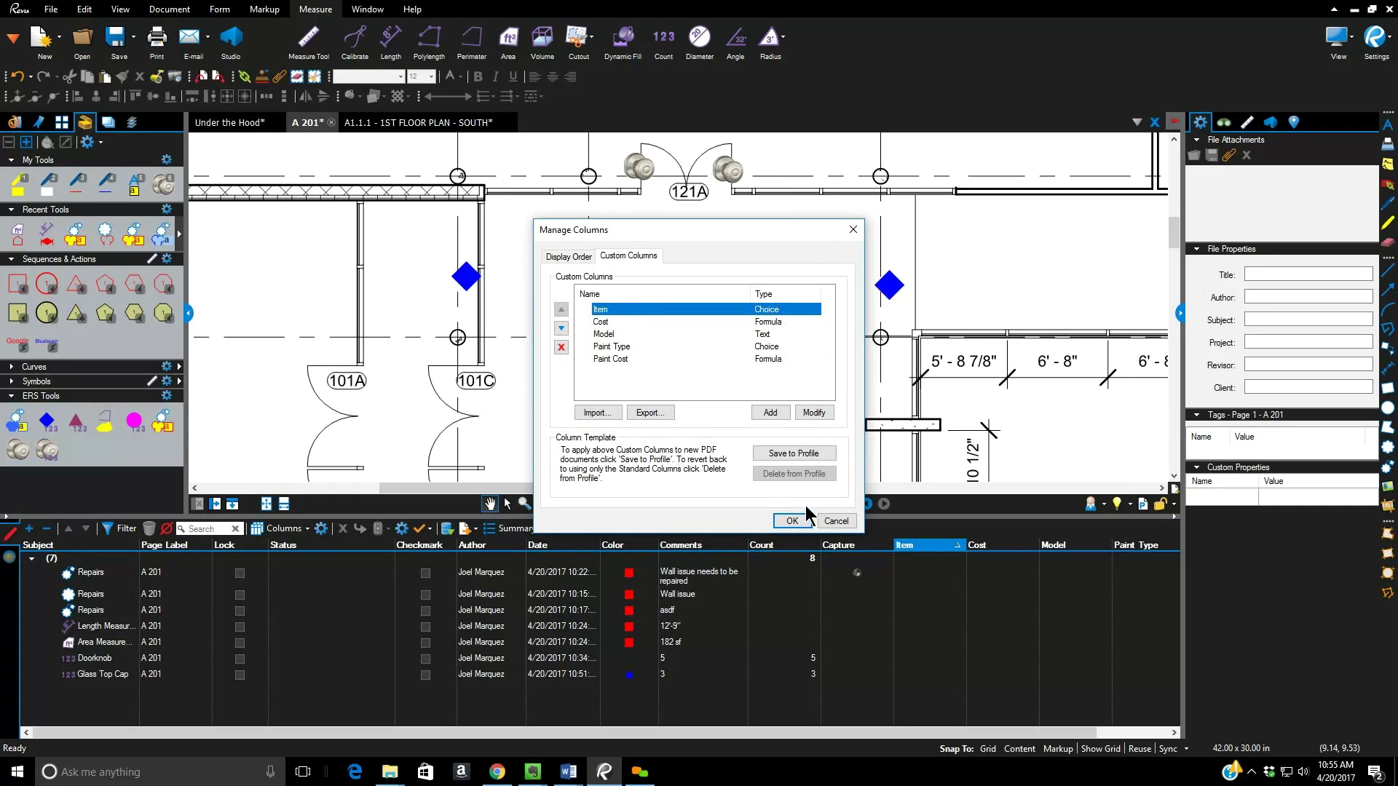
left_click(794, 521)
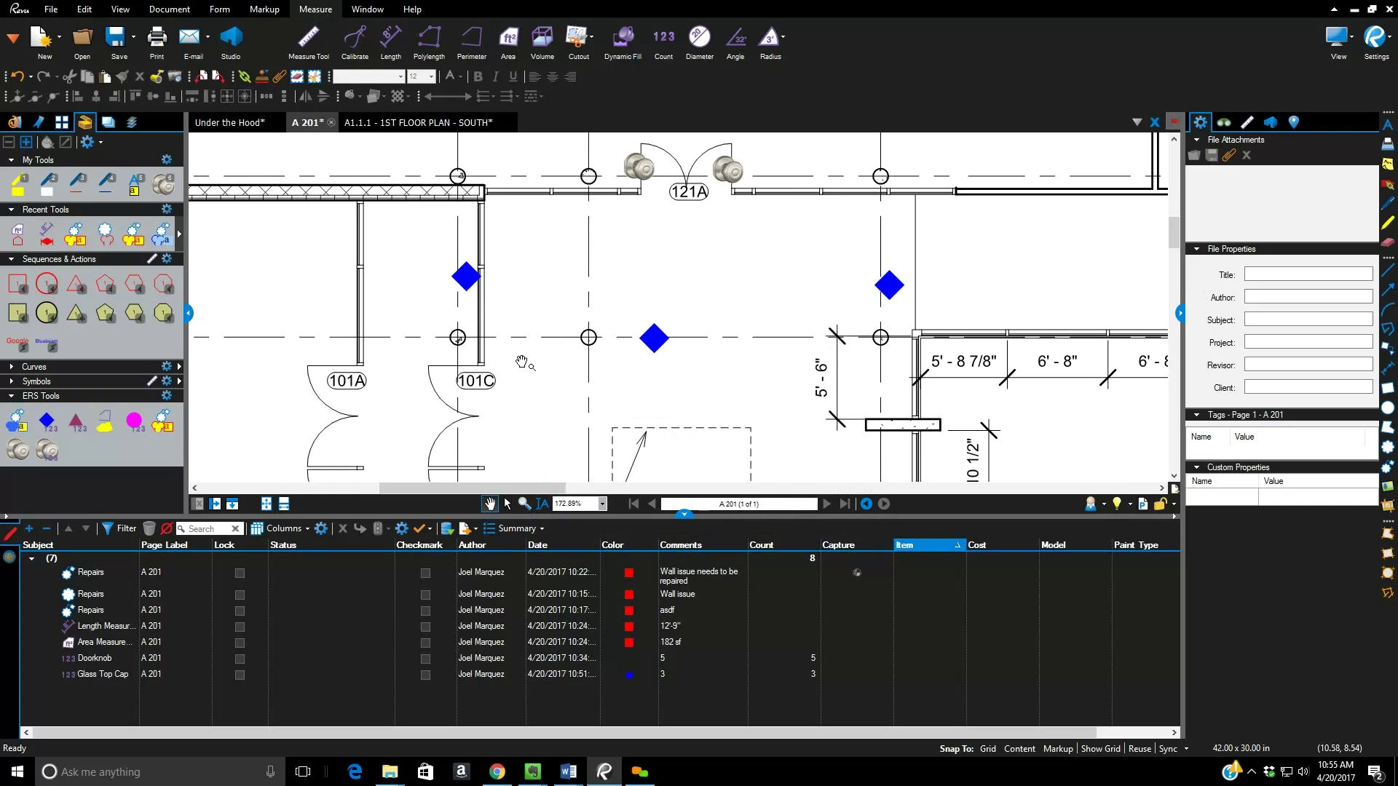
- Place a new count of five Glass Top Cap markers from ERS Tools around doors 101A and 101C and the dashed rectangle
left_click(88, 422)
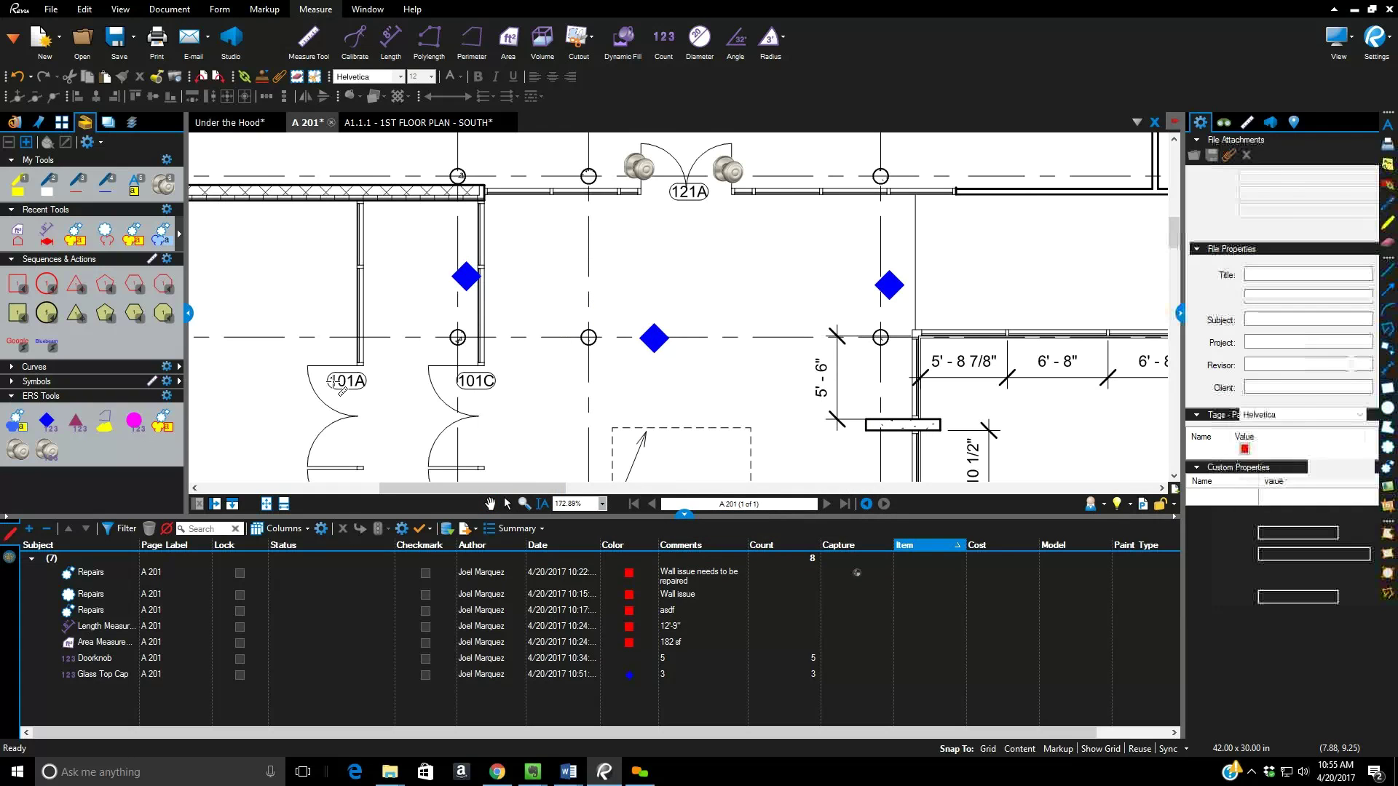
left_click(311, 365)
left_click(416, 431)
left_click(511, 397)
left_click(637, 452)
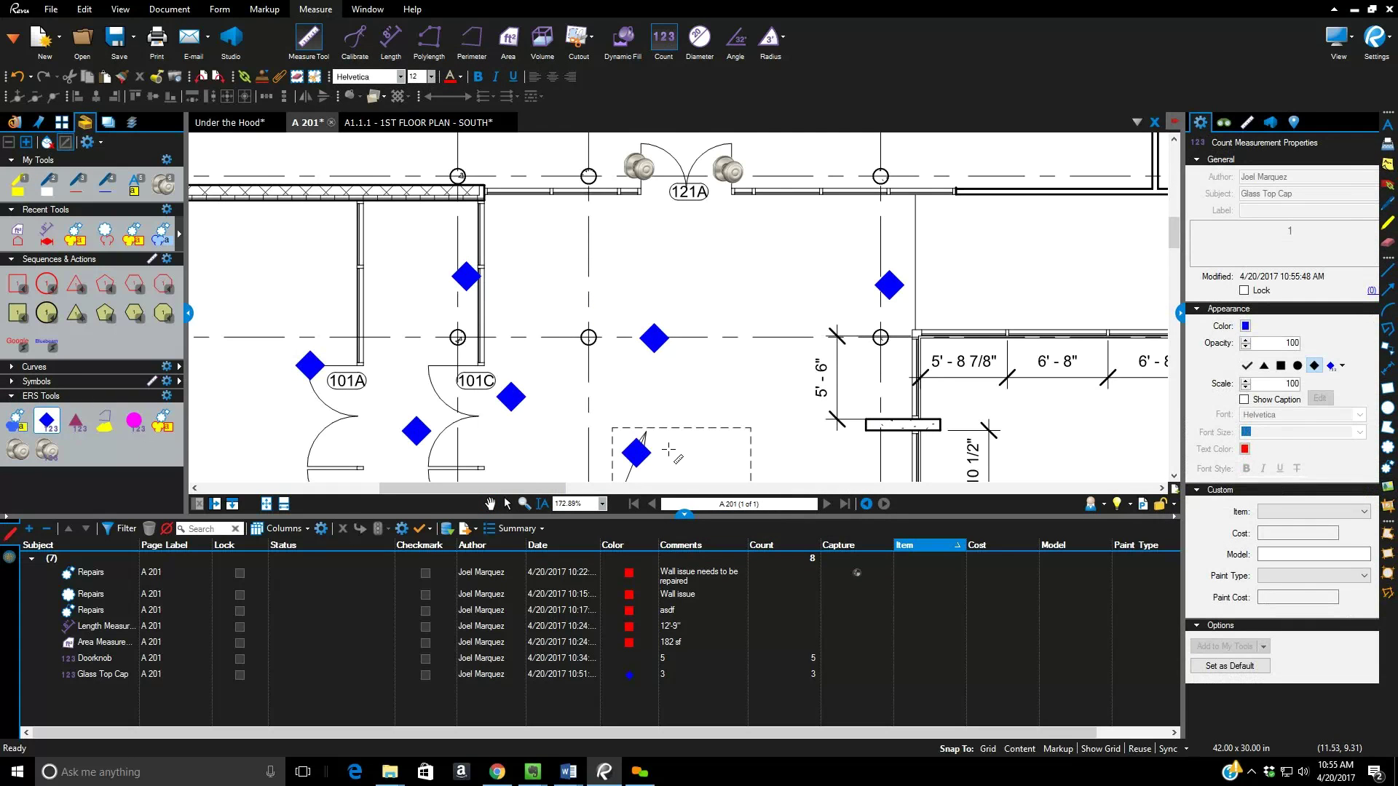
left_click(739, 419)
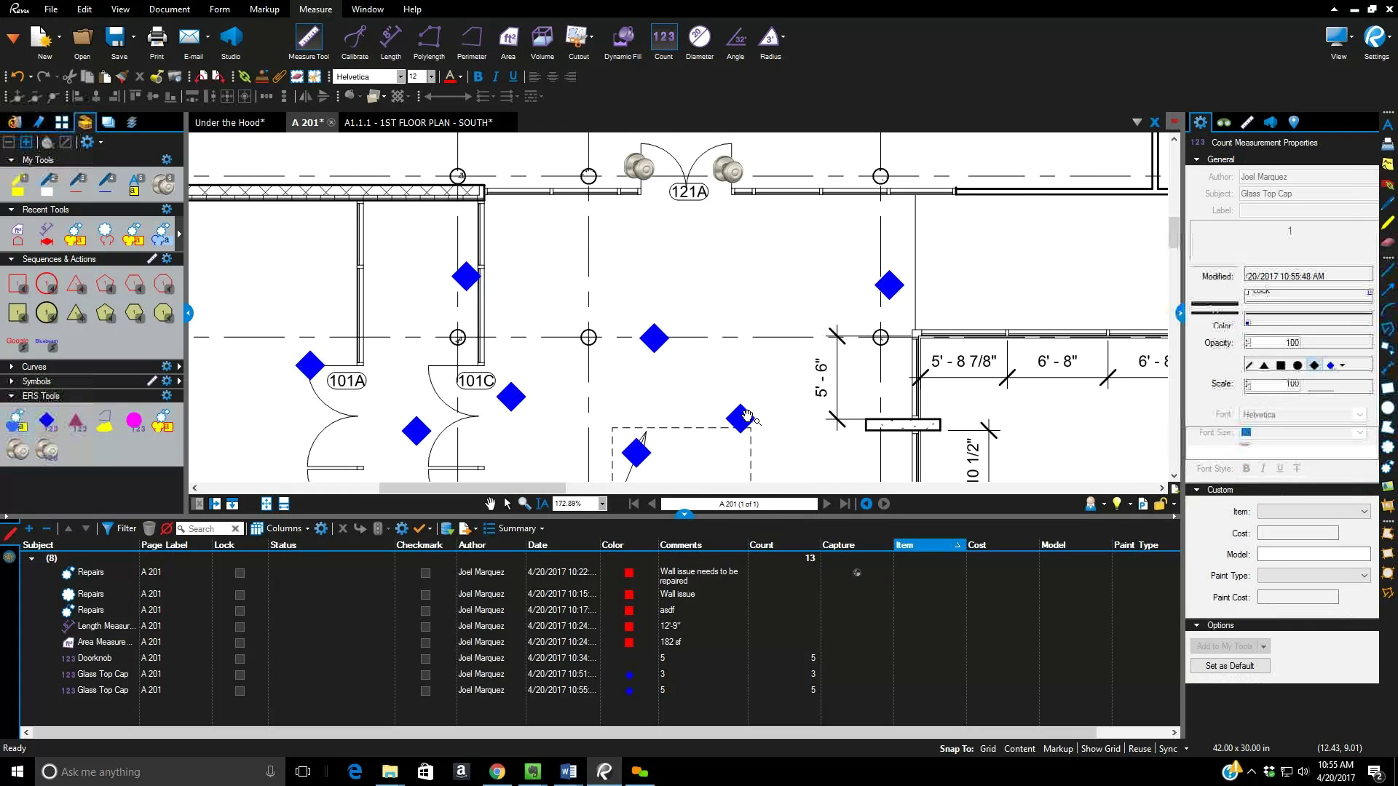
key("Escape")
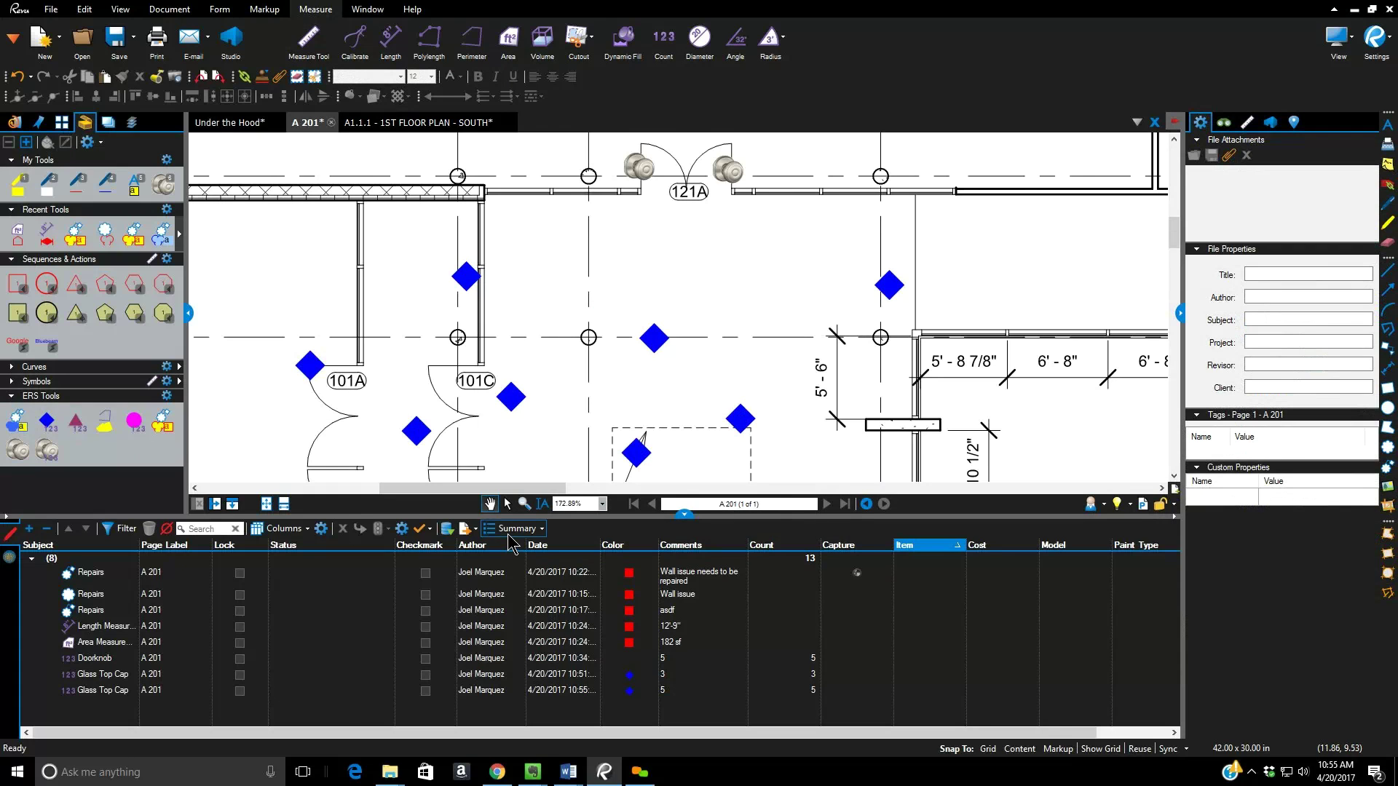
- Assign the 4" round corner bumper item to the new five-marker Glass Top Cap count and widen the Item column
left_click(644, 691)
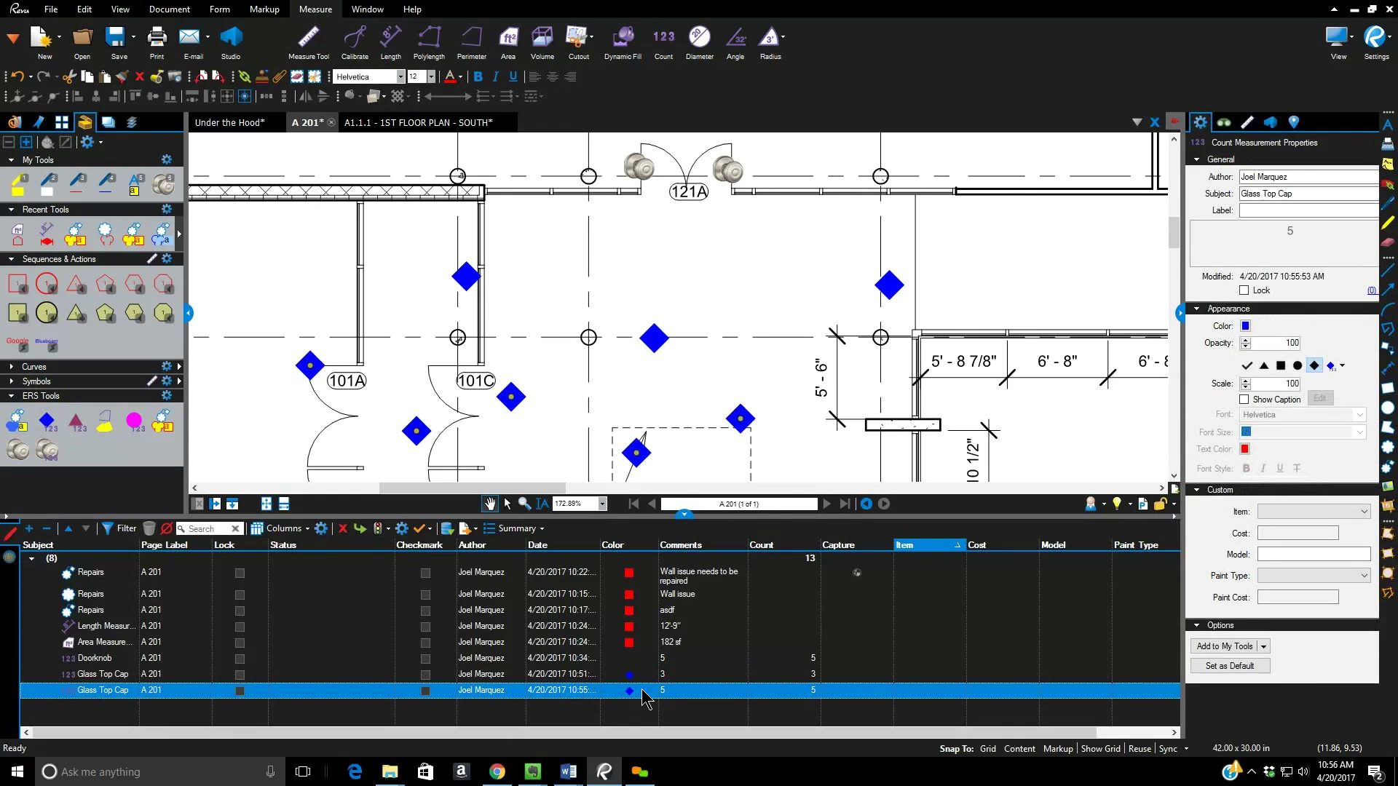
left_click(940, 691)
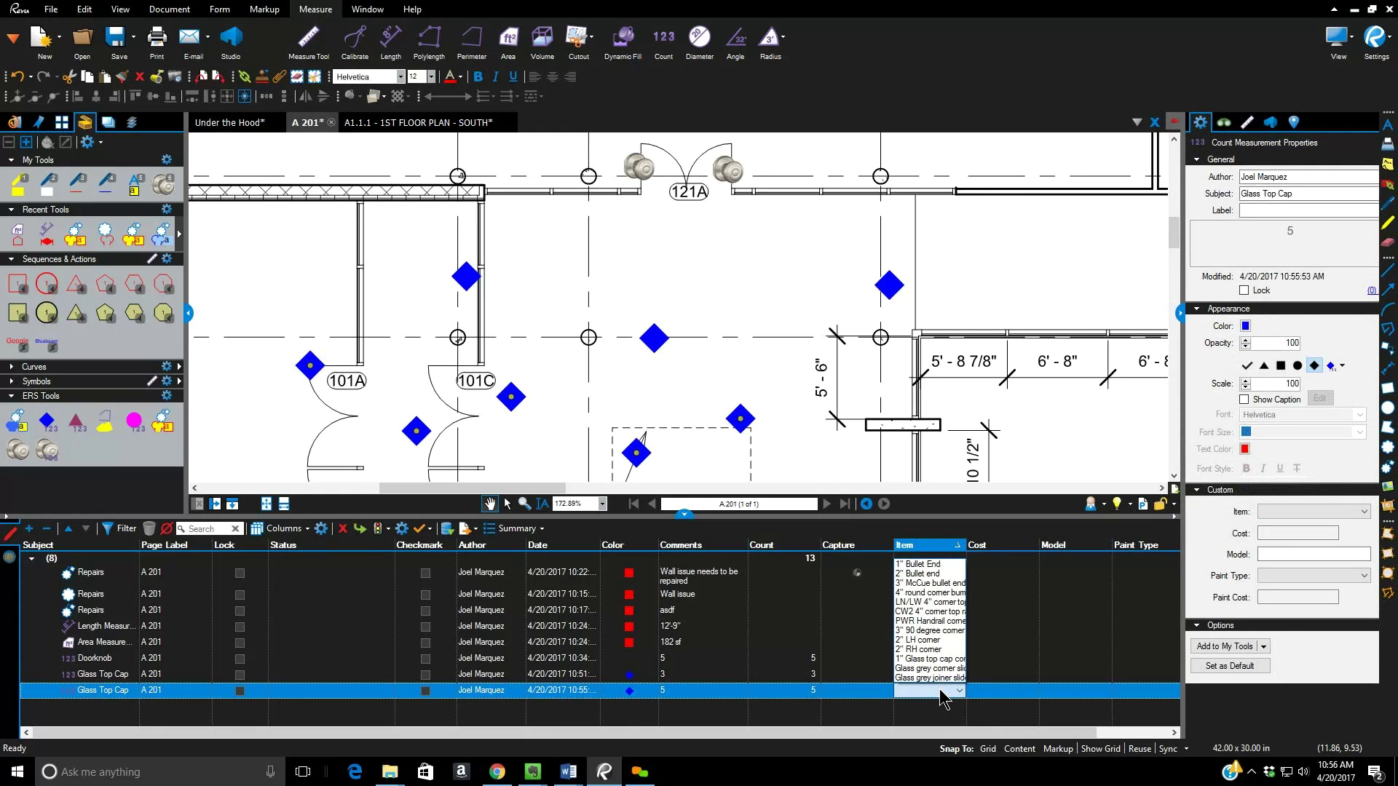
left_click(926, 592)
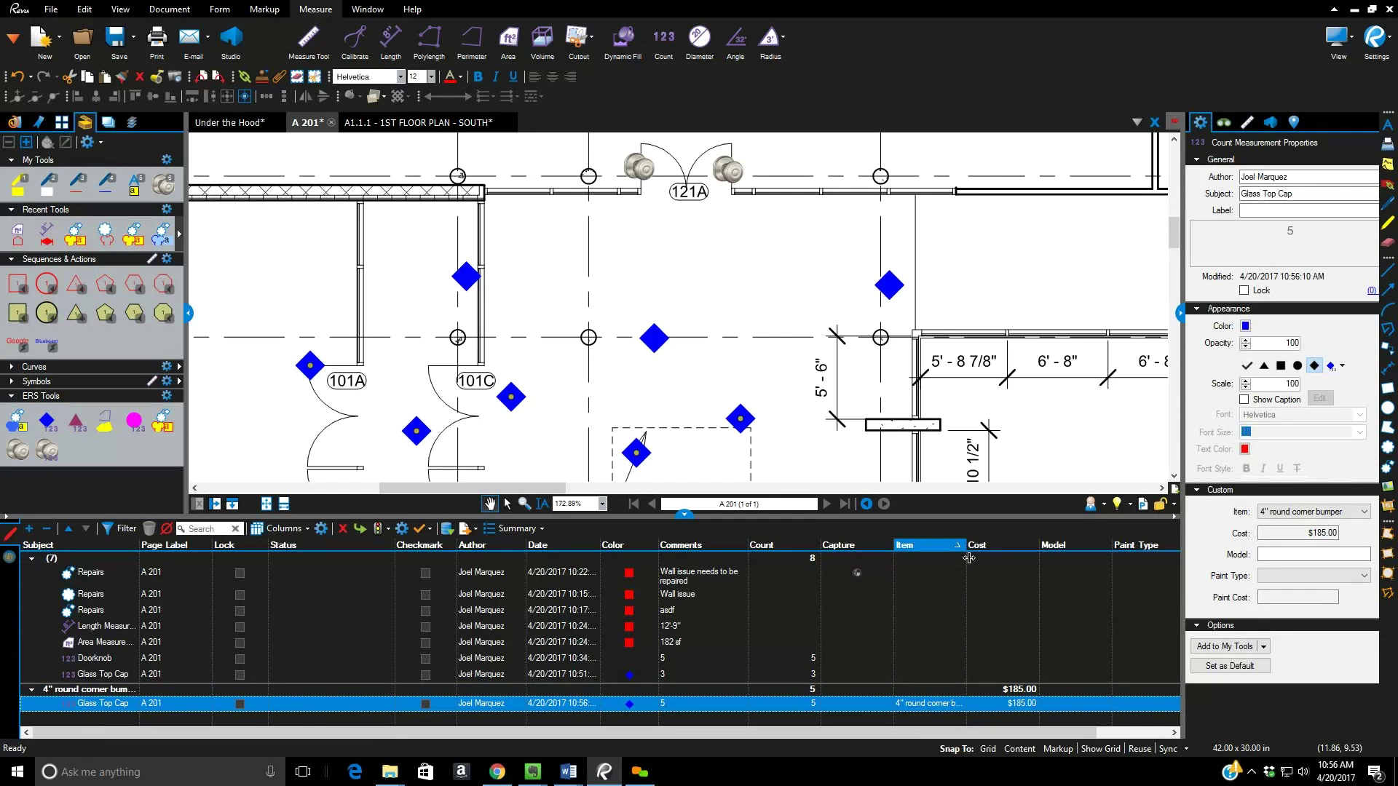
left_click_drag(968, 553, 1004, 557)
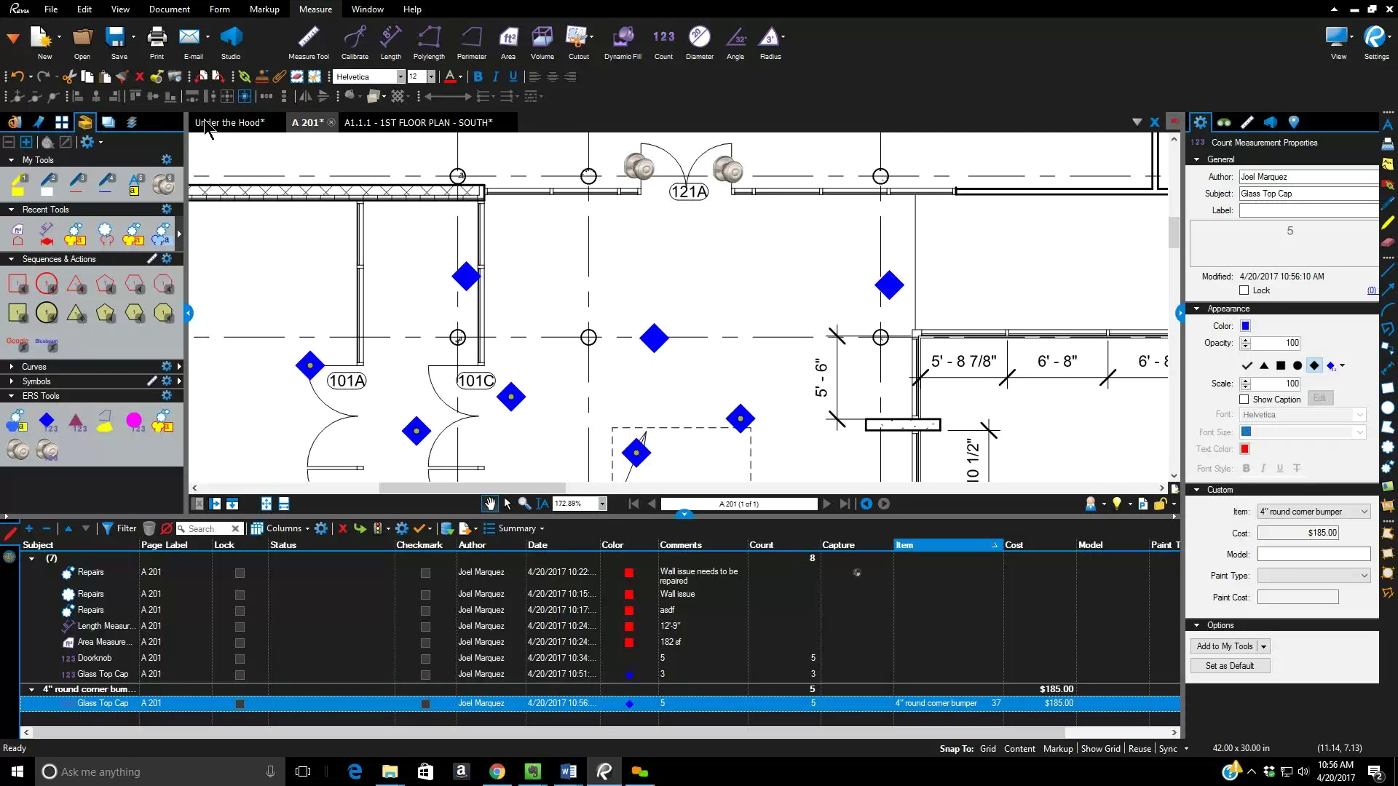
- Show the "Thanks for Attending!" page of the Under the Hood document with the Markups list and tool chest hidden
key("ctrl+shift+Tab")
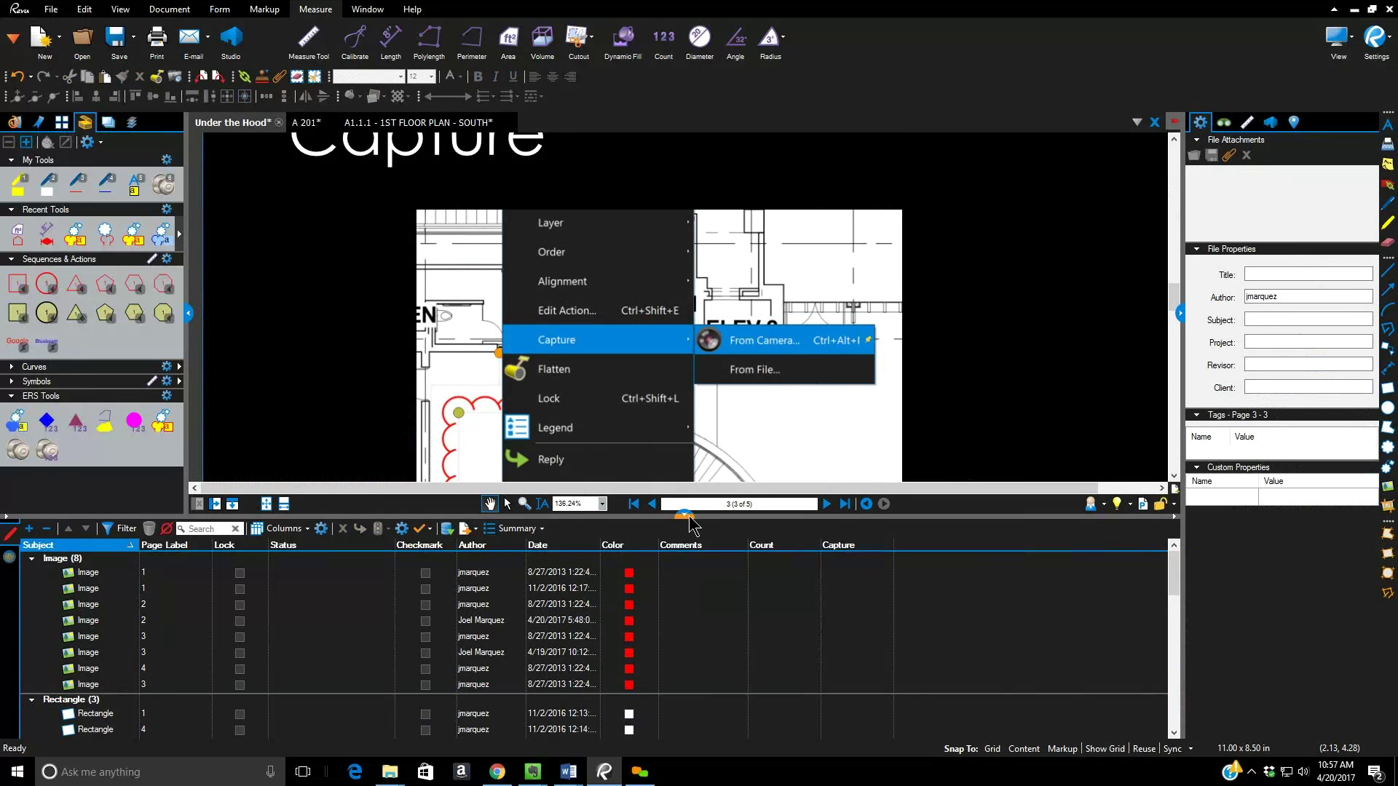
scroll(1176, 509, "down", 3)
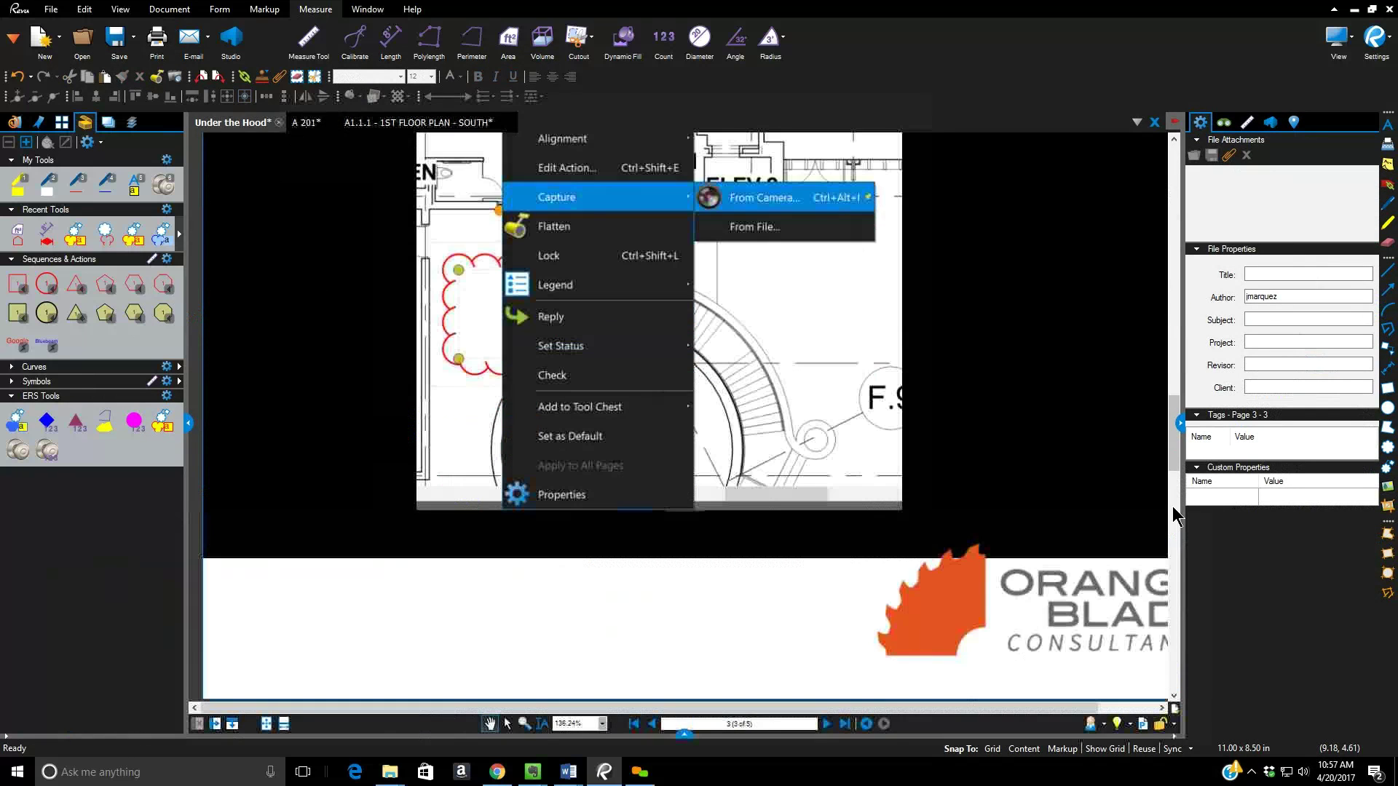
scroll(1174, 518, "down", 3)
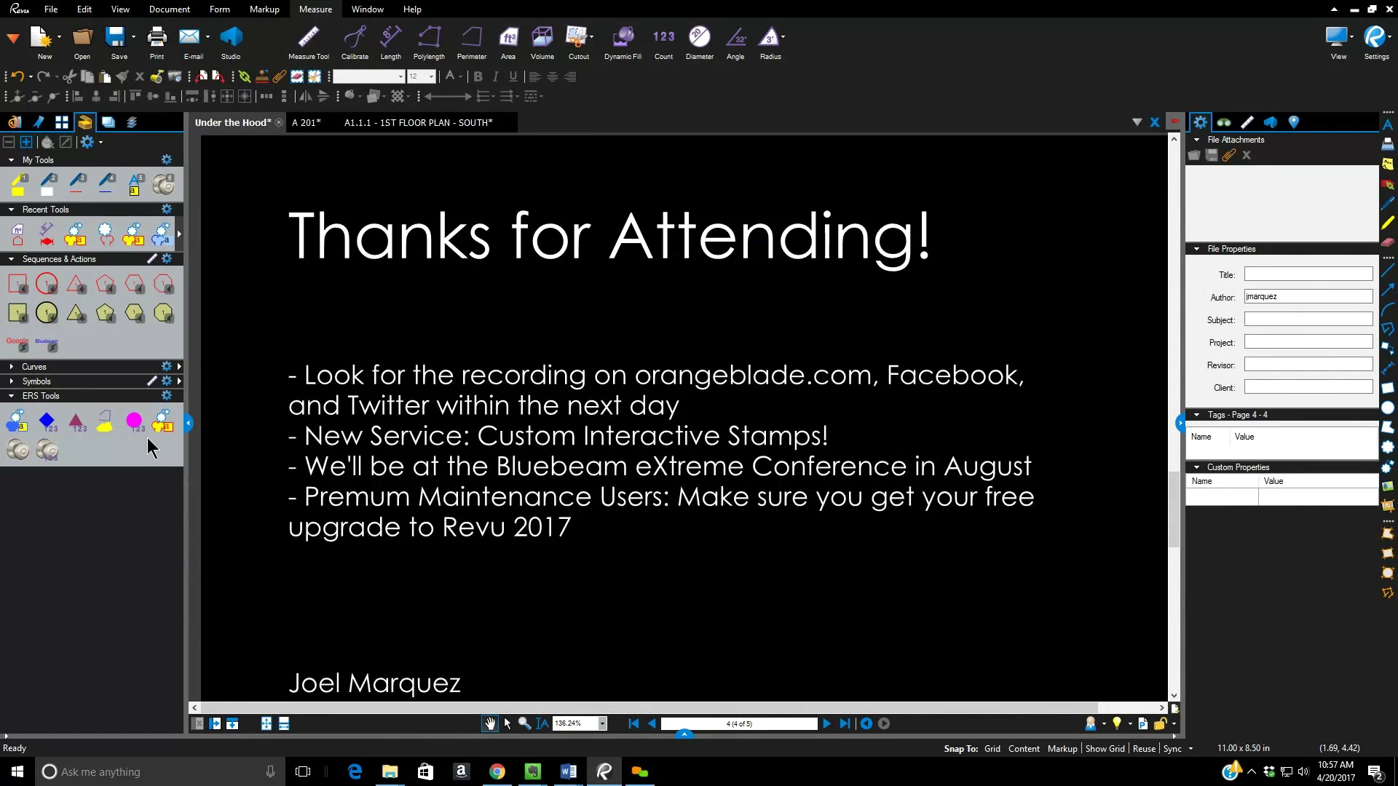
left_click(186, 422)
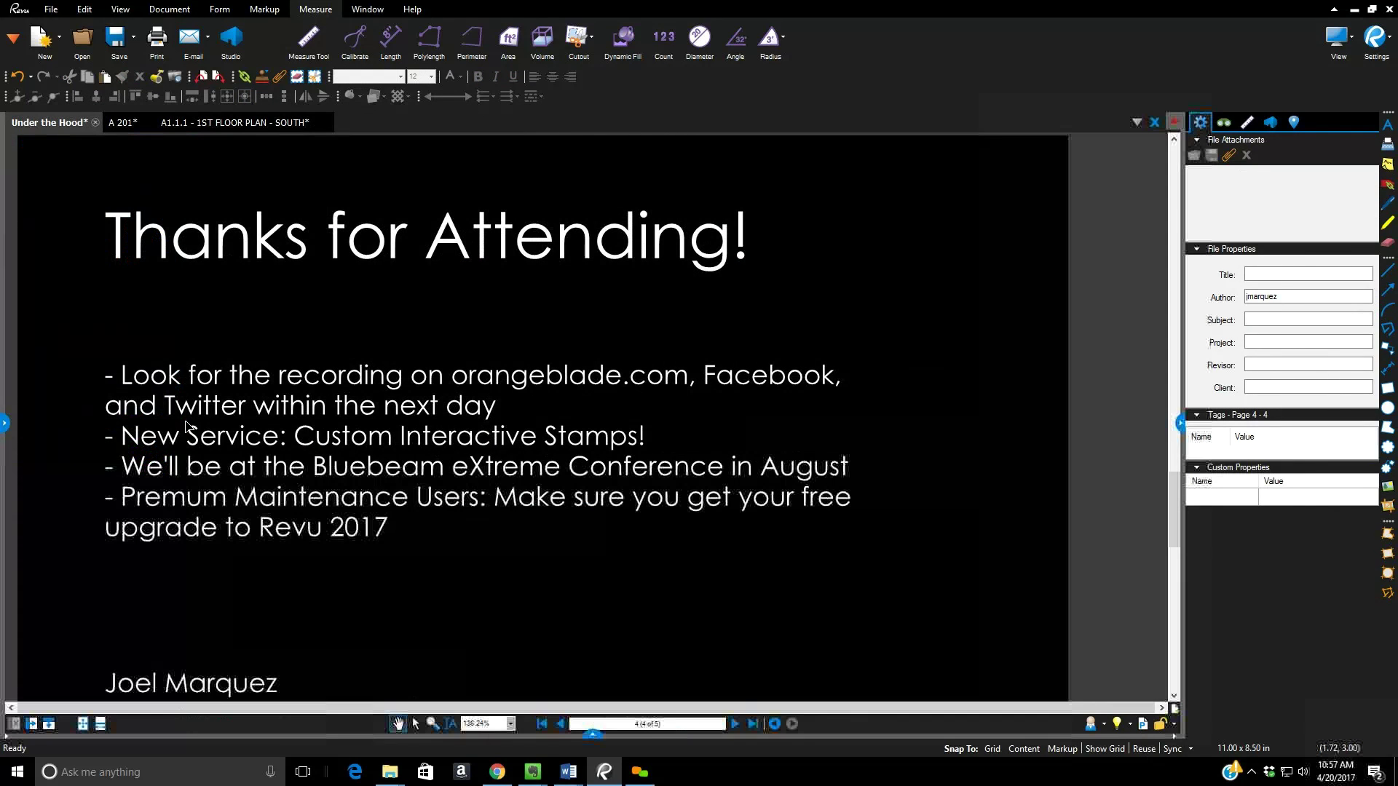